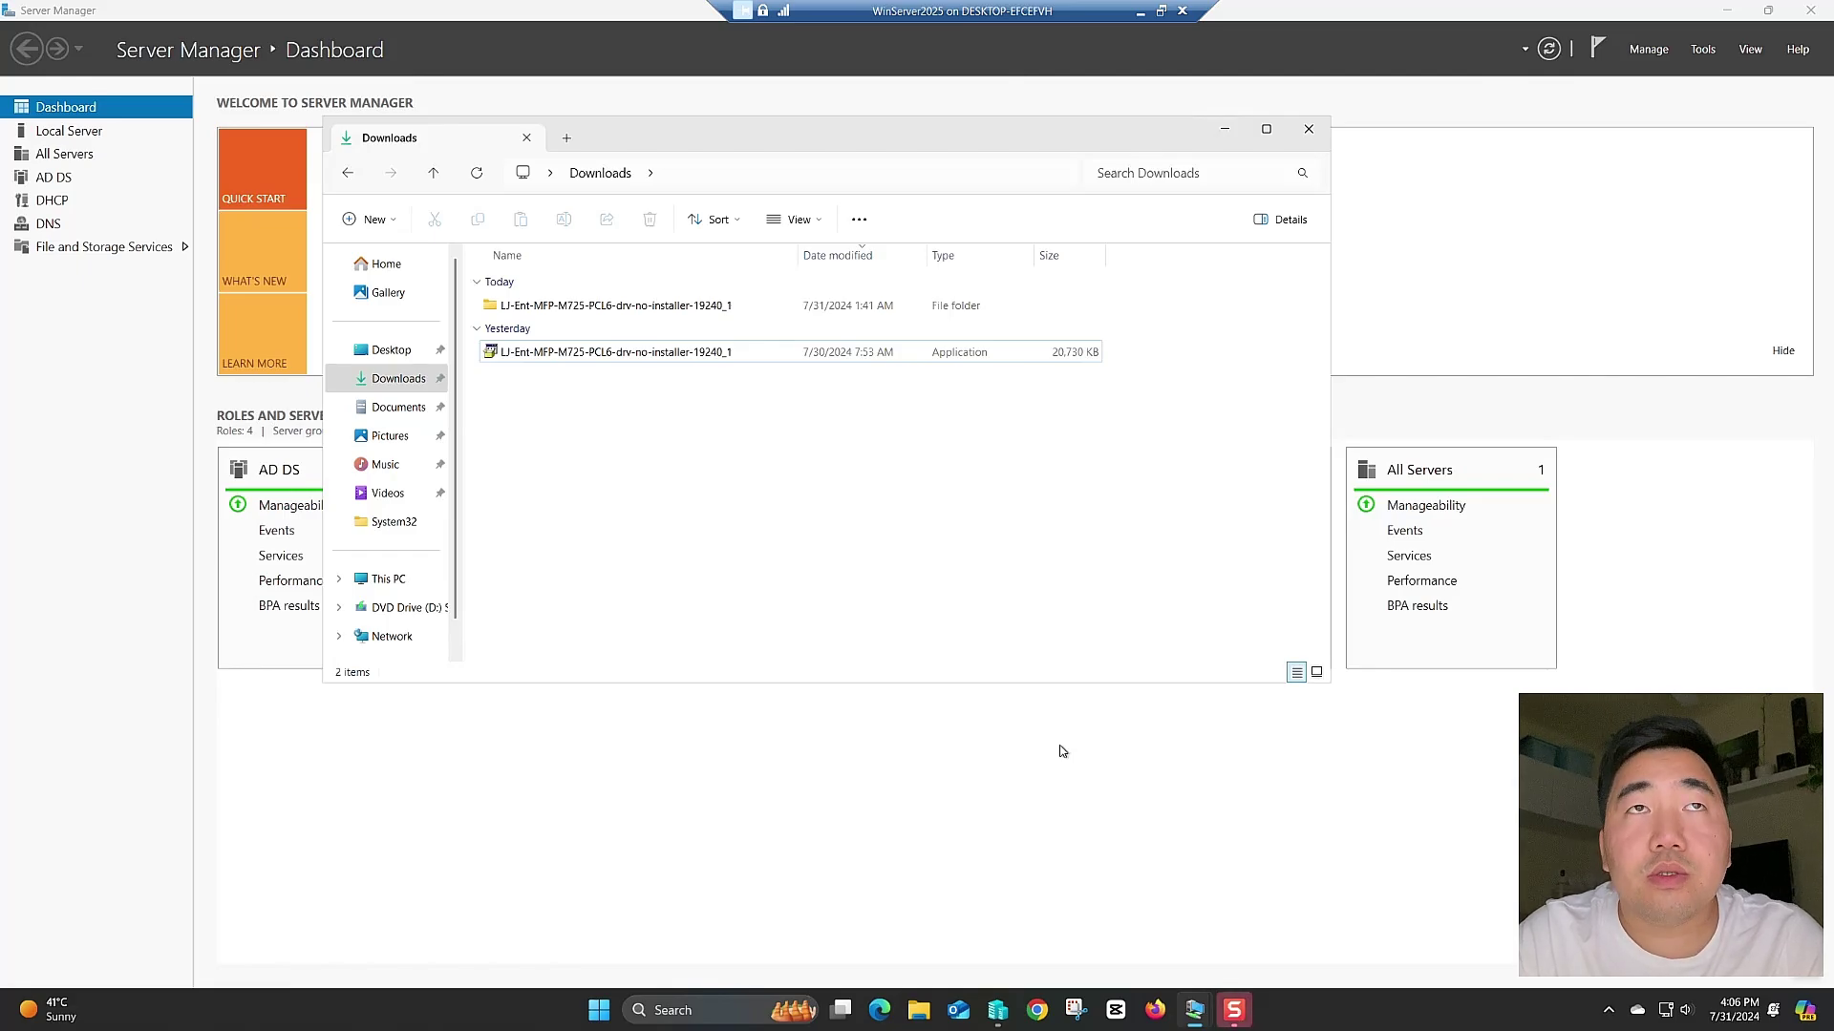
# Move the Downloads File Explorer window to the middle of the screen over Server Manager
pyautogui.moveTo(734, 137); pyautogui.dragTo(829, 273)
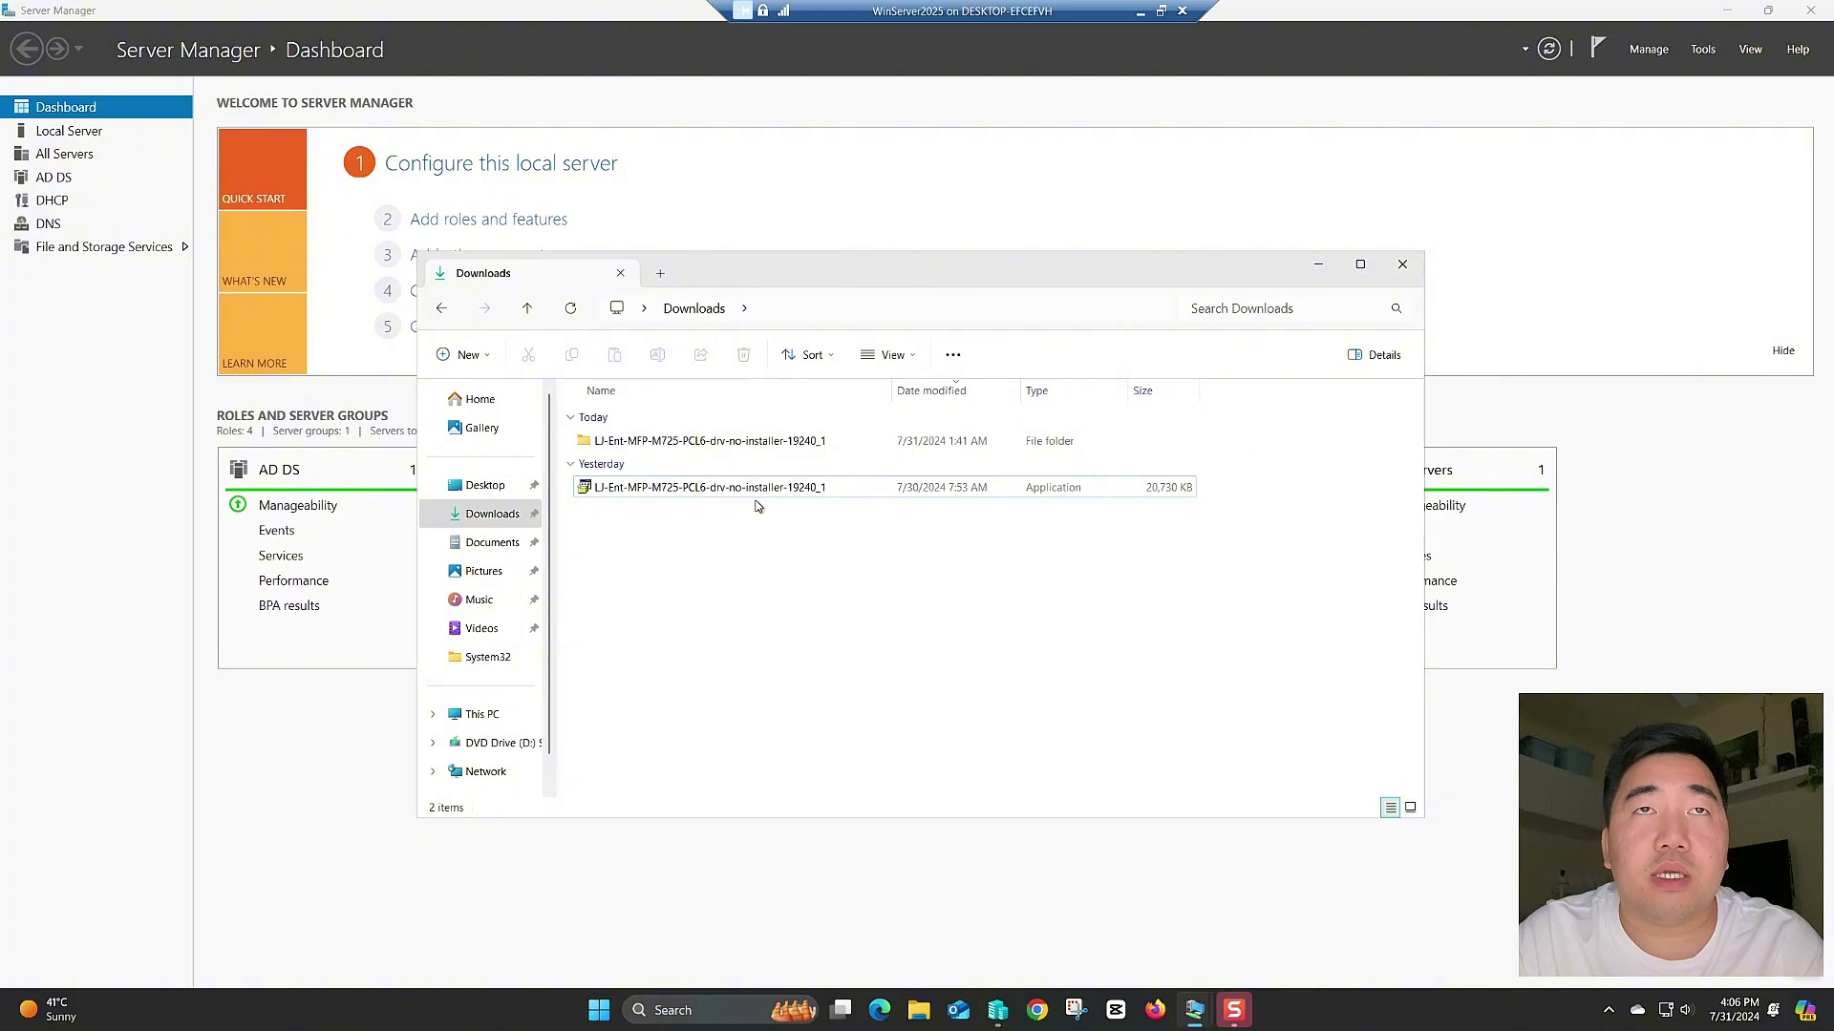
# Check the M725 driver application and its extracted folder, then minimize the Downloads window
pyautogui.click(713, 493)
pyautogui.rightClick(711, 496)
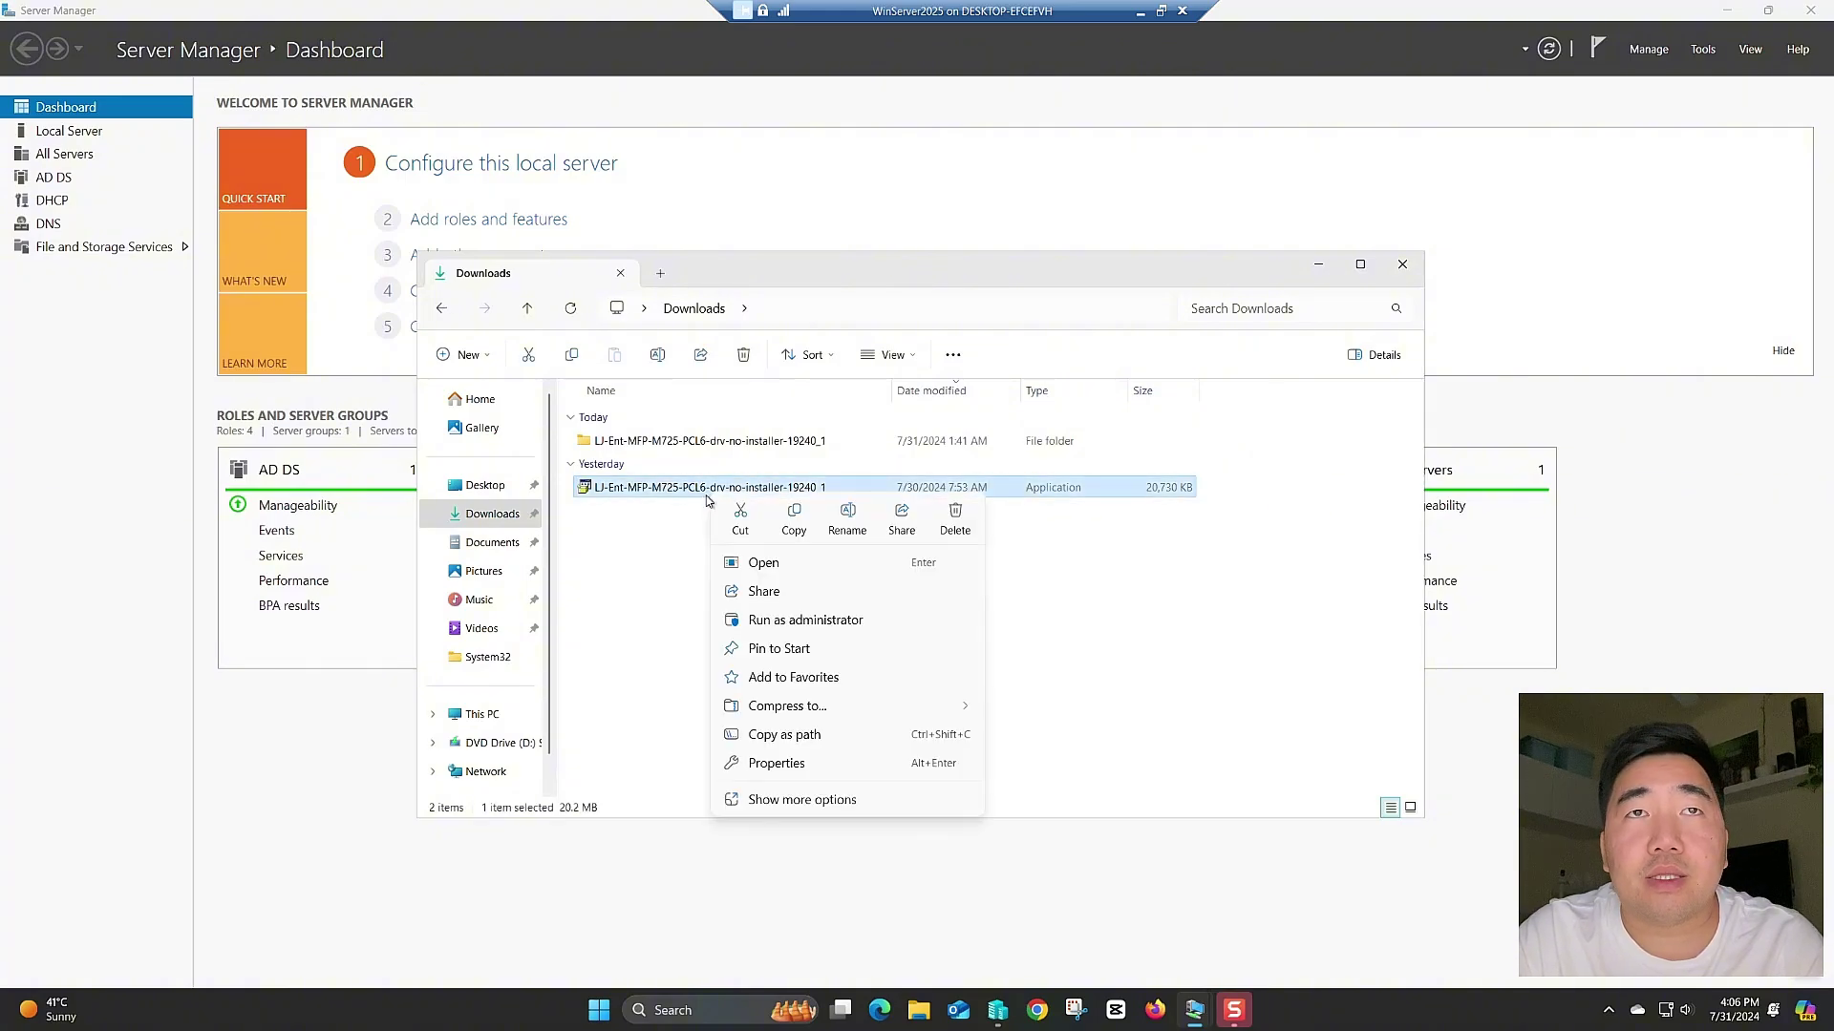
pyautogui.click(710, 702)
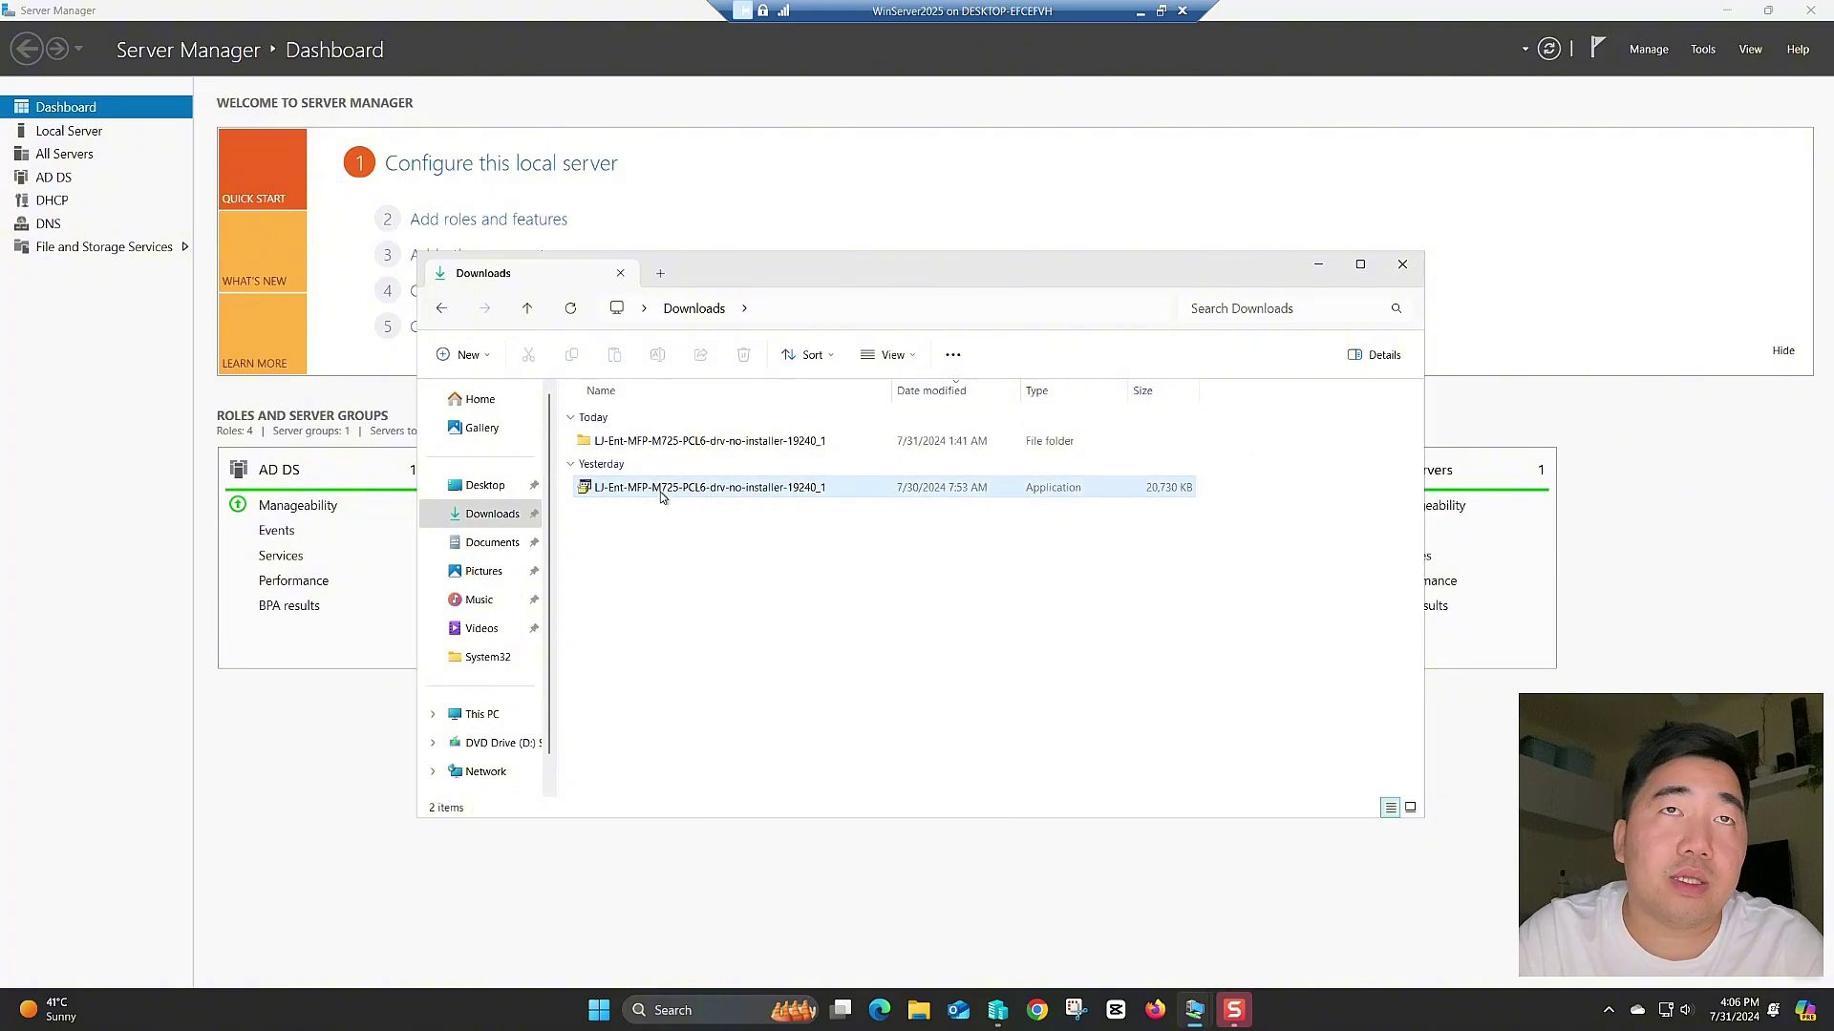
pyautogui.click(689, 445)
pyautogui.doubleClick(688, 446)
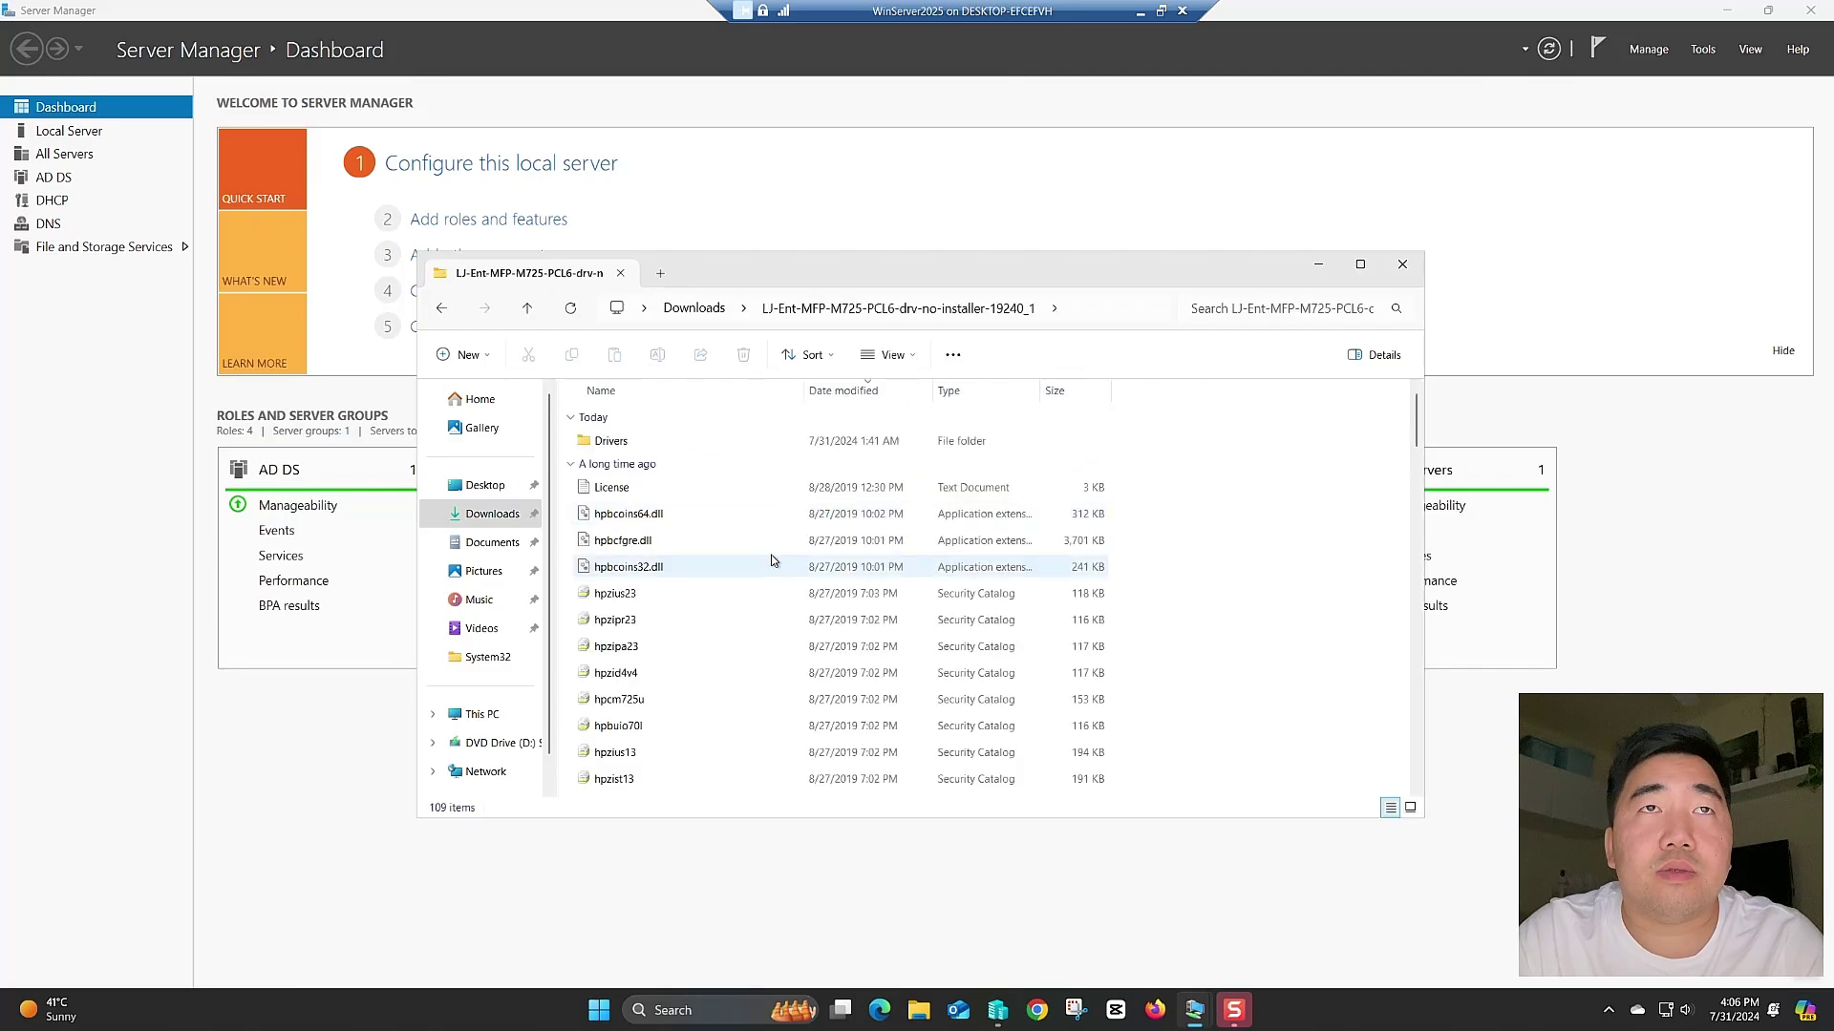
pyautogui.scroll(-20, 721, 704)
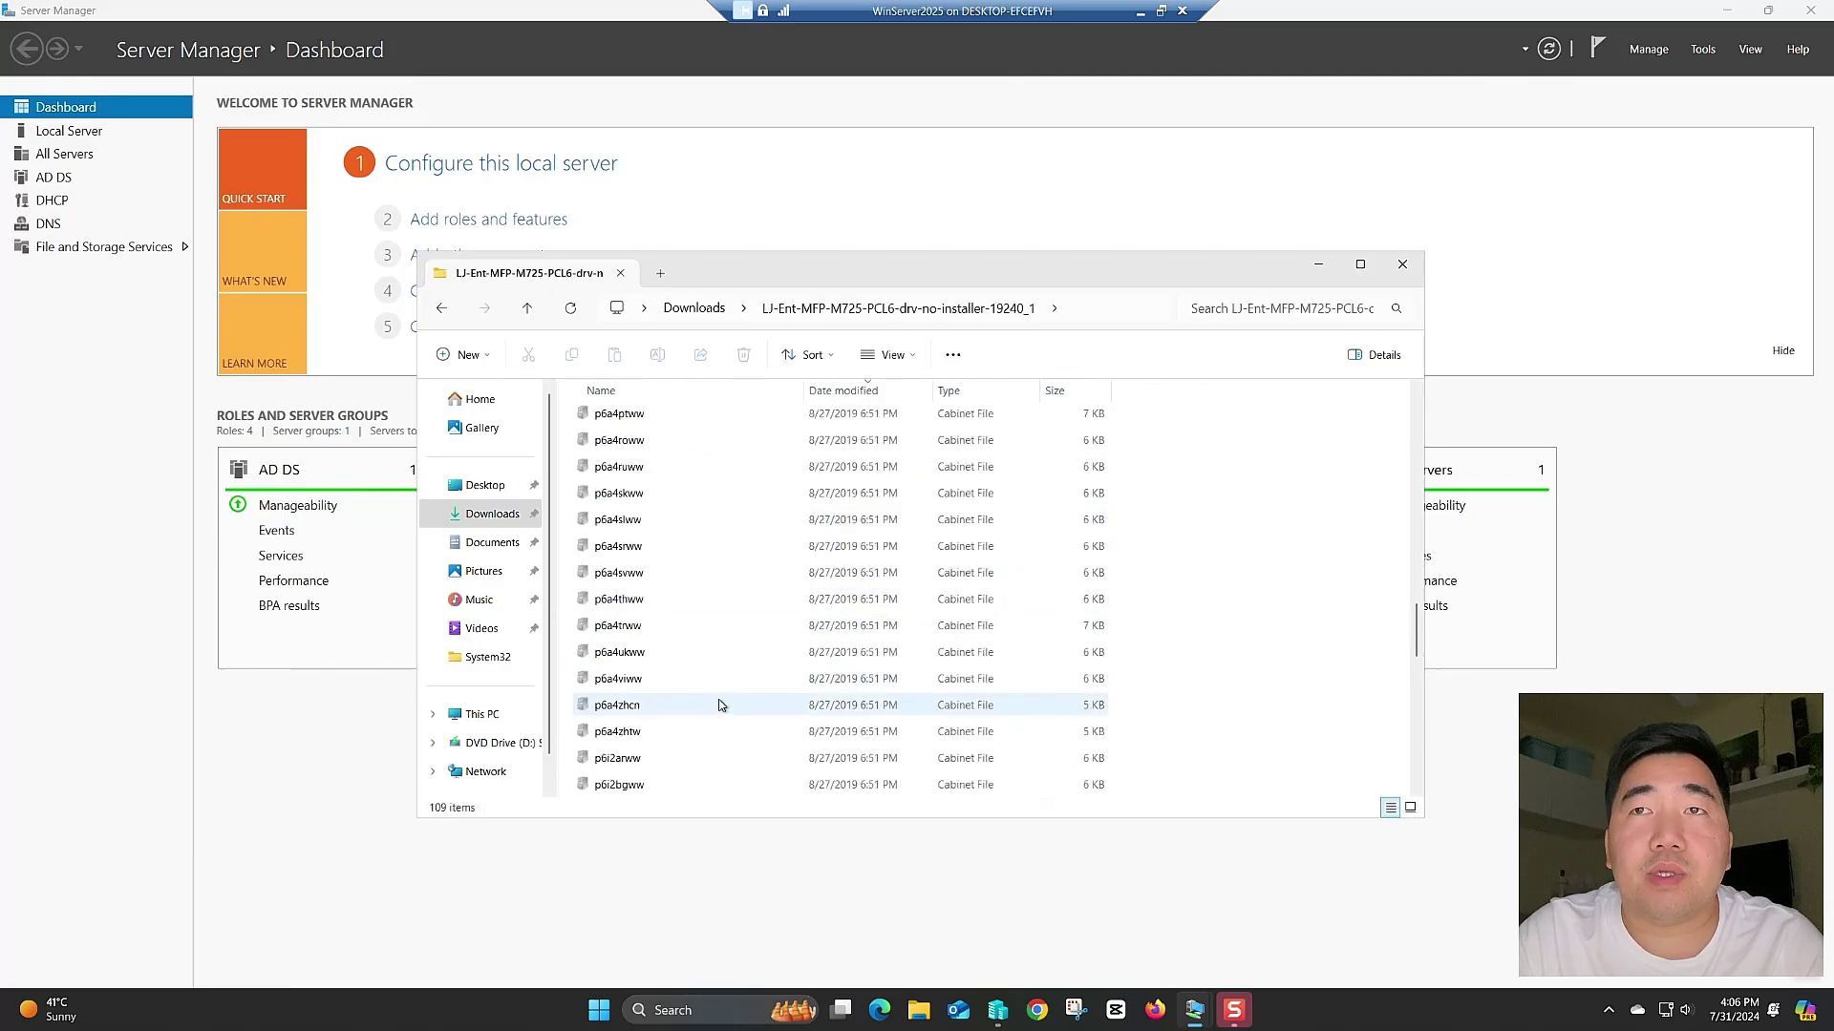
pyautogui.scroll(20, 722, 704)
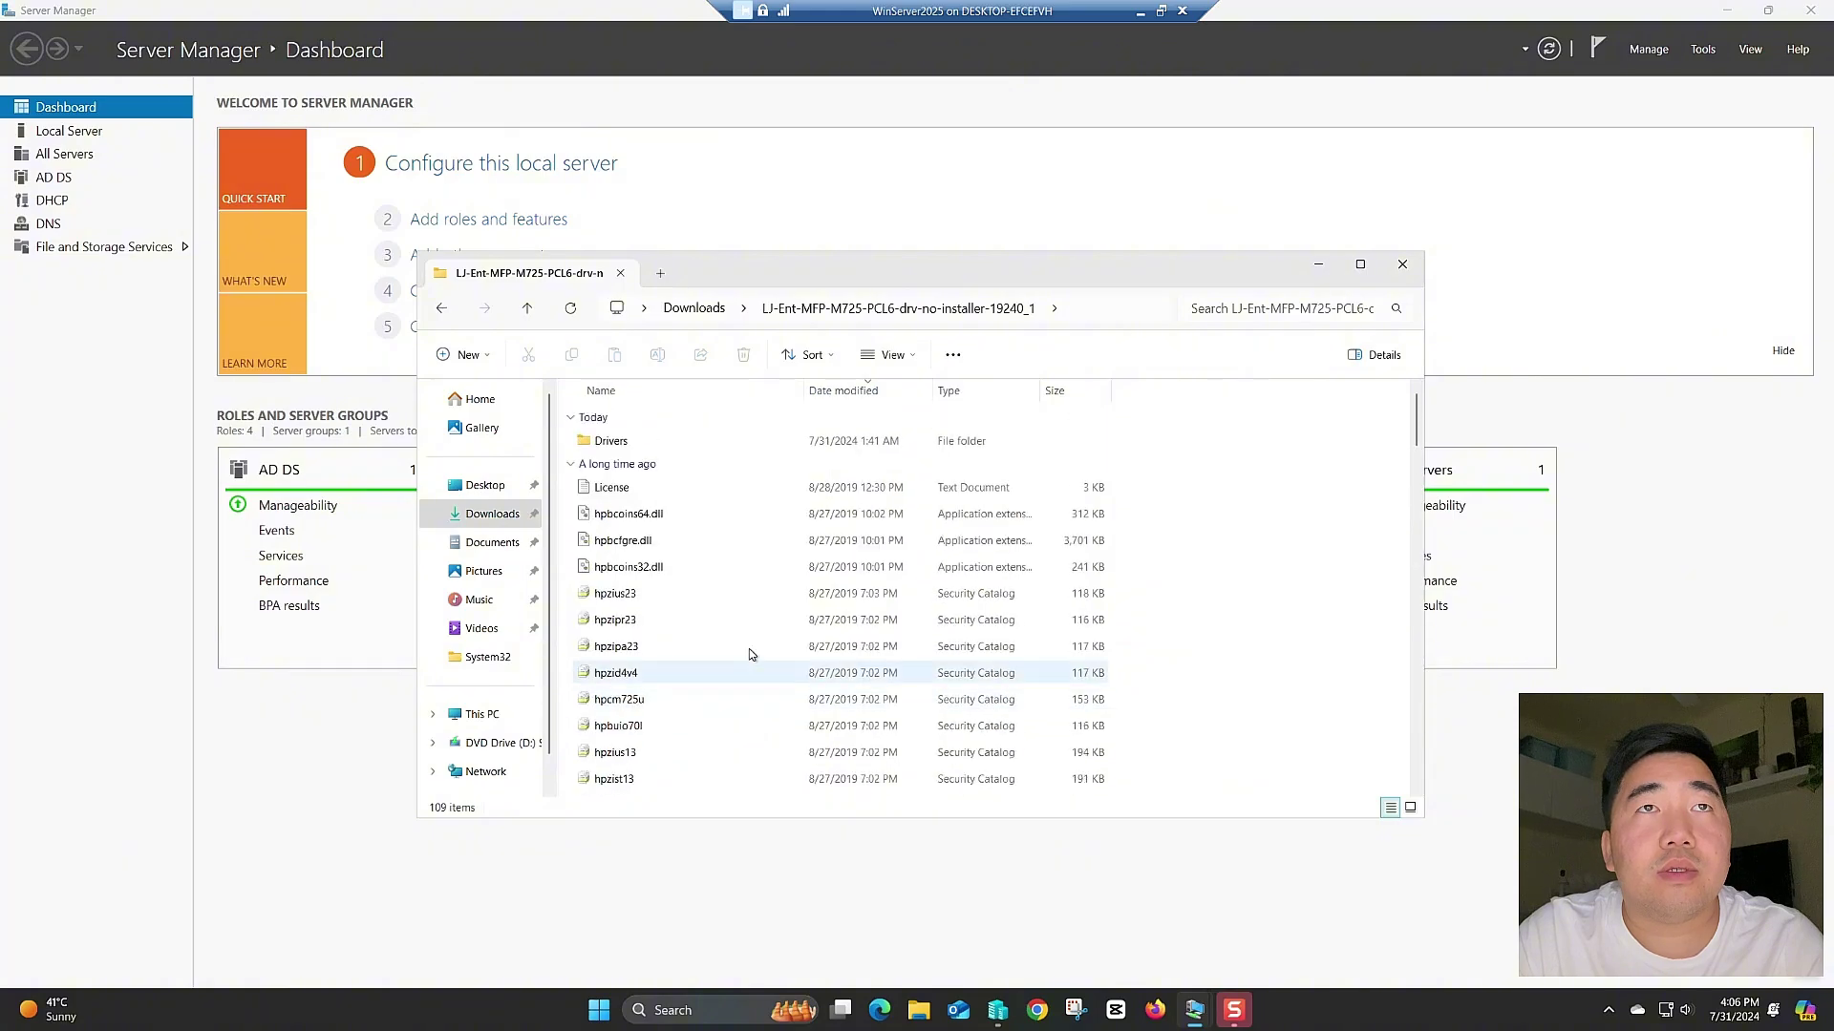
pyautogui.click(441, 307)
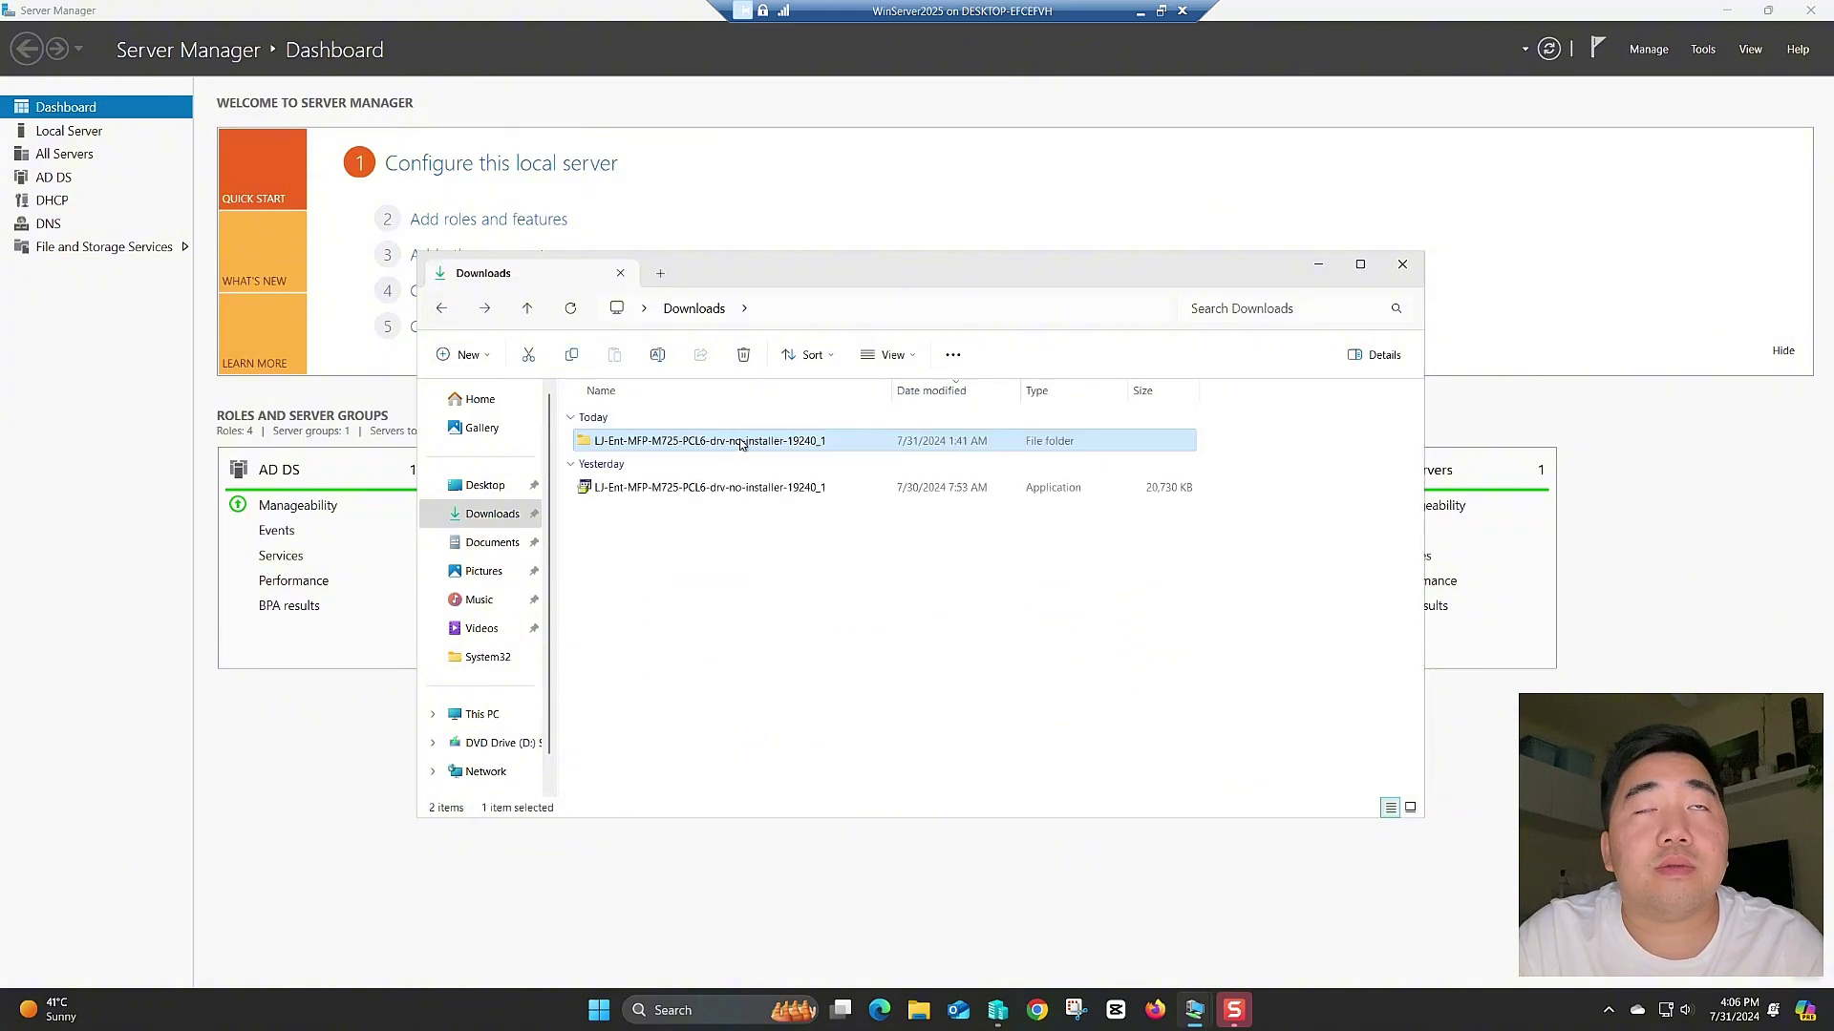
pyautogui.click(1319, 267)
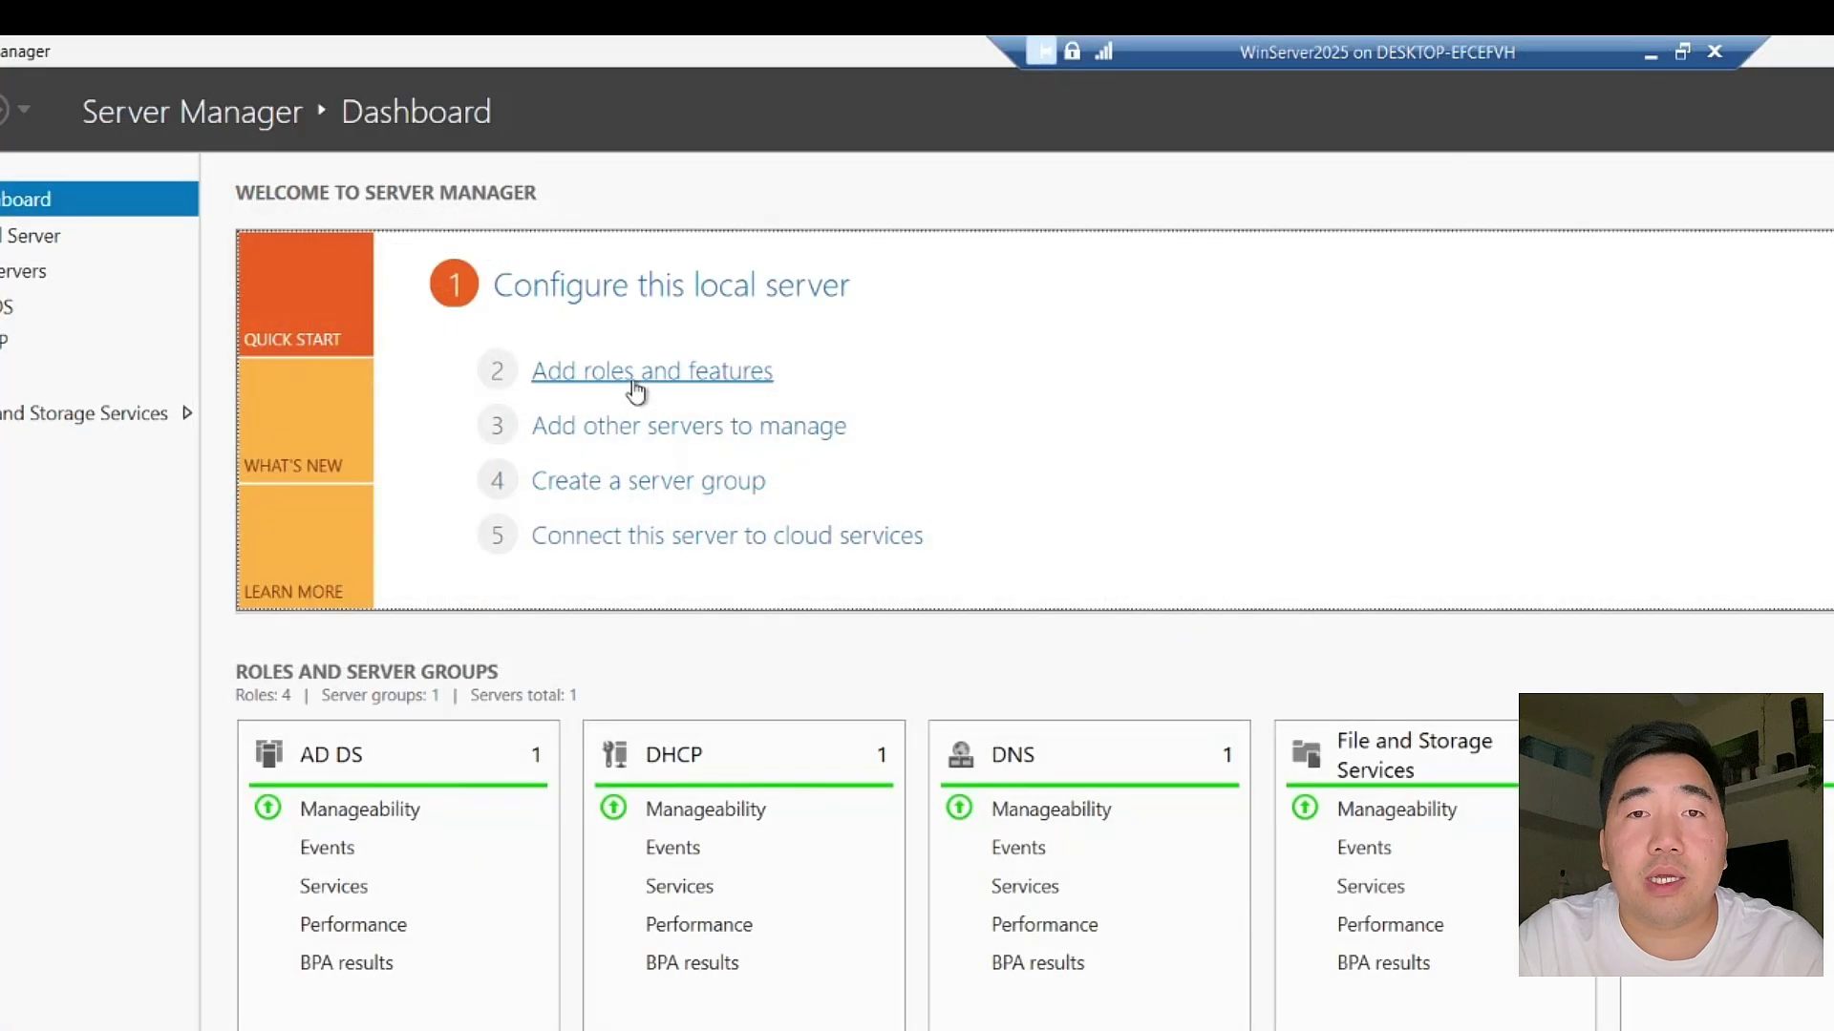
# Start Add Roles and Features with role-based installation targeting the local server
pyautogui.click(632, 382)
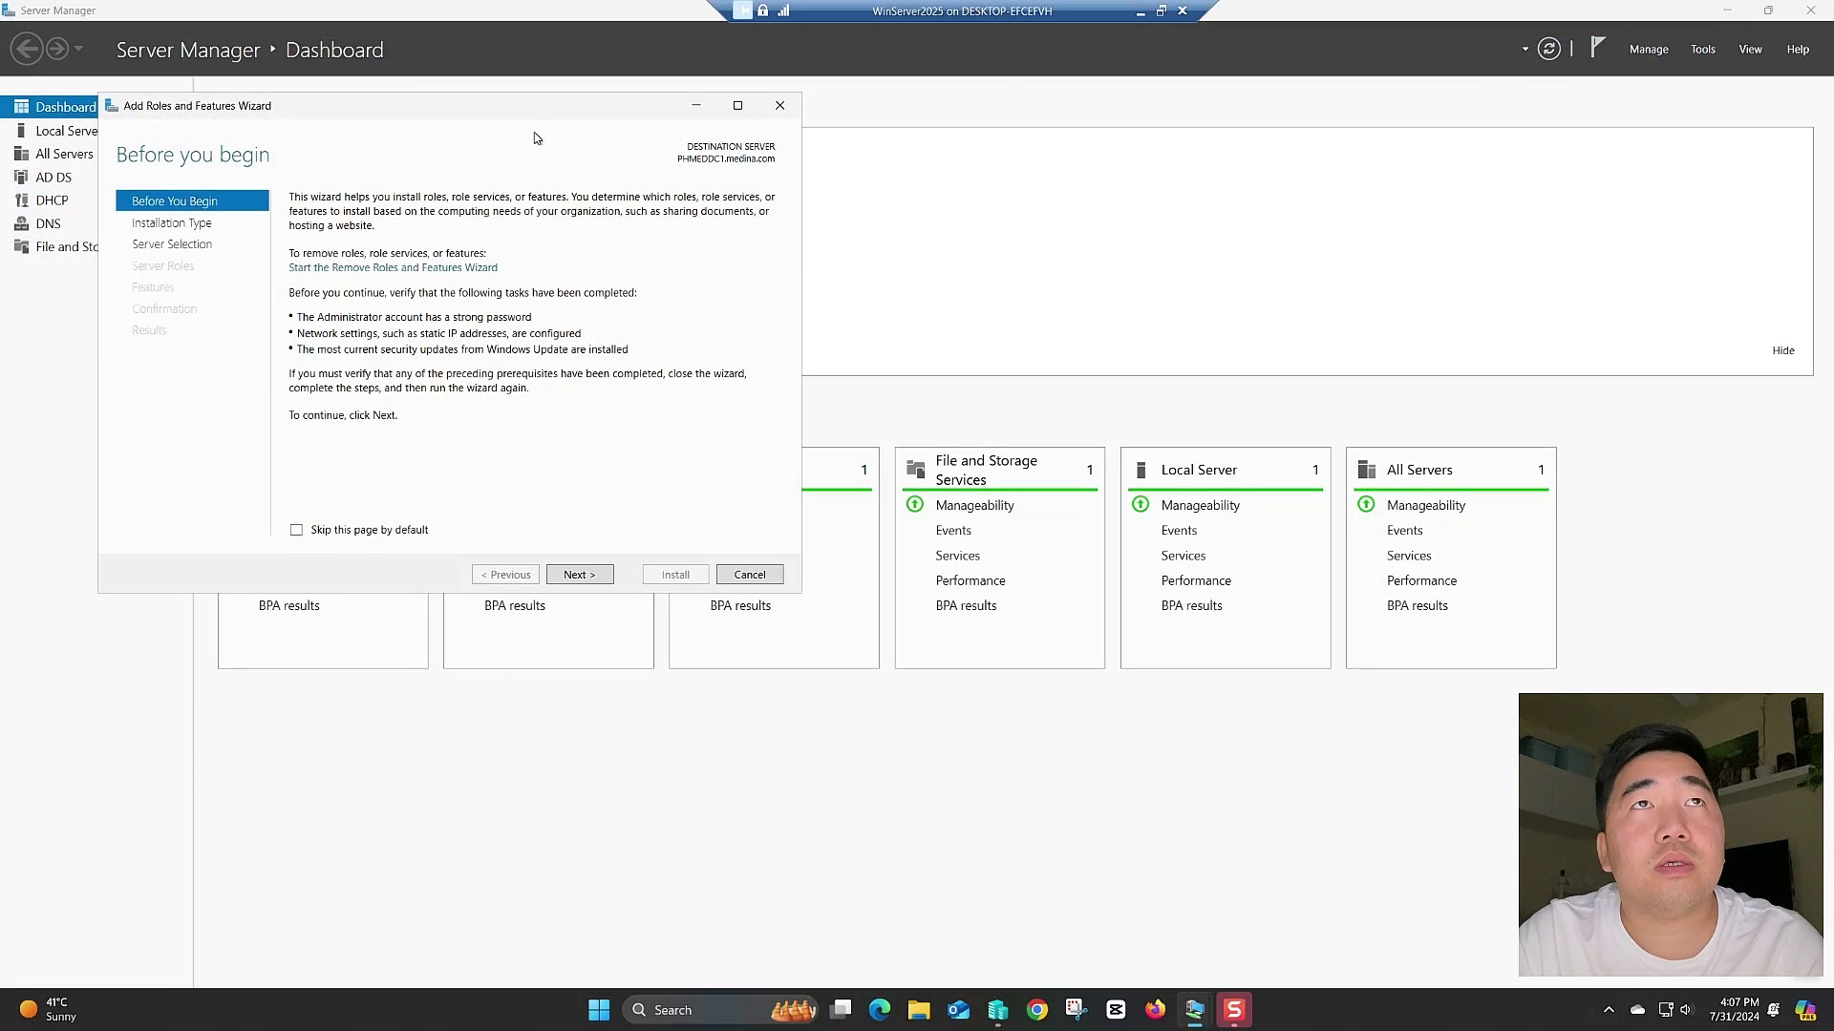
pyautogui.moveTo(707, 204); pyautogui.dragTo(1290, 657)
pyautogui.moveTo(911, 406); pyautogui.dragTo(913, 308)
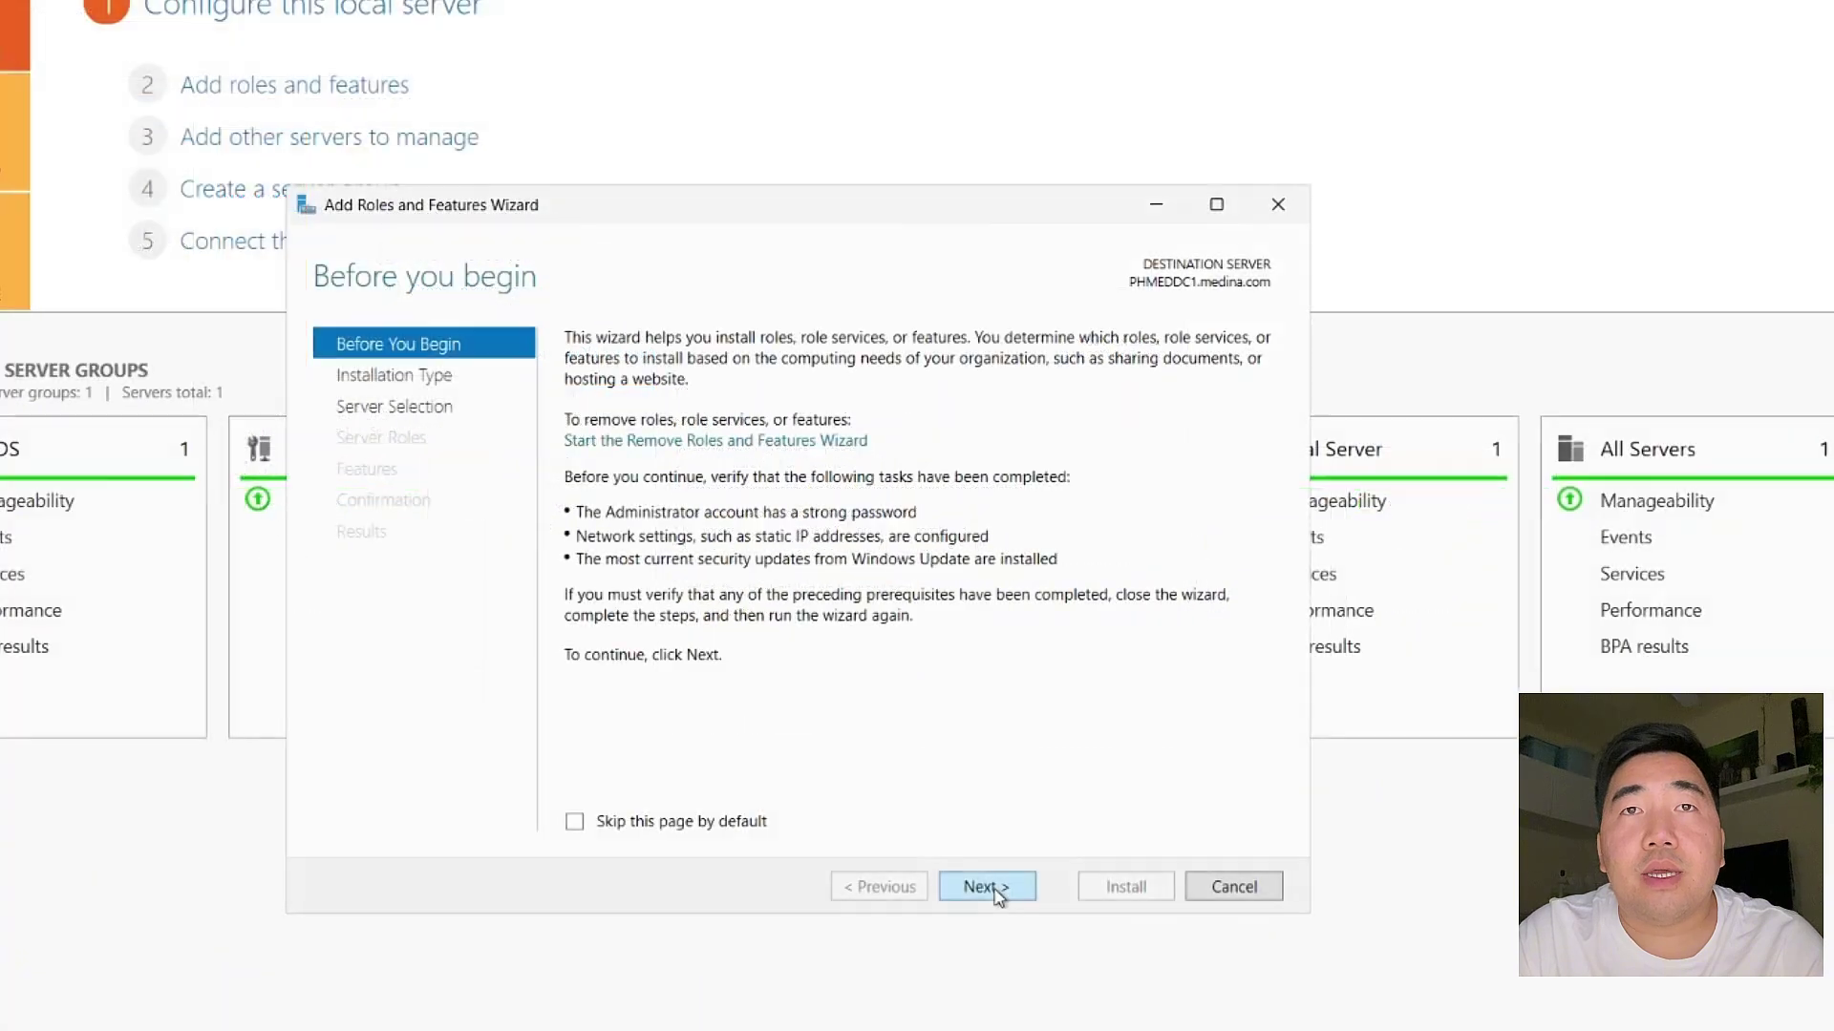
pyautogui.click(969, 770)
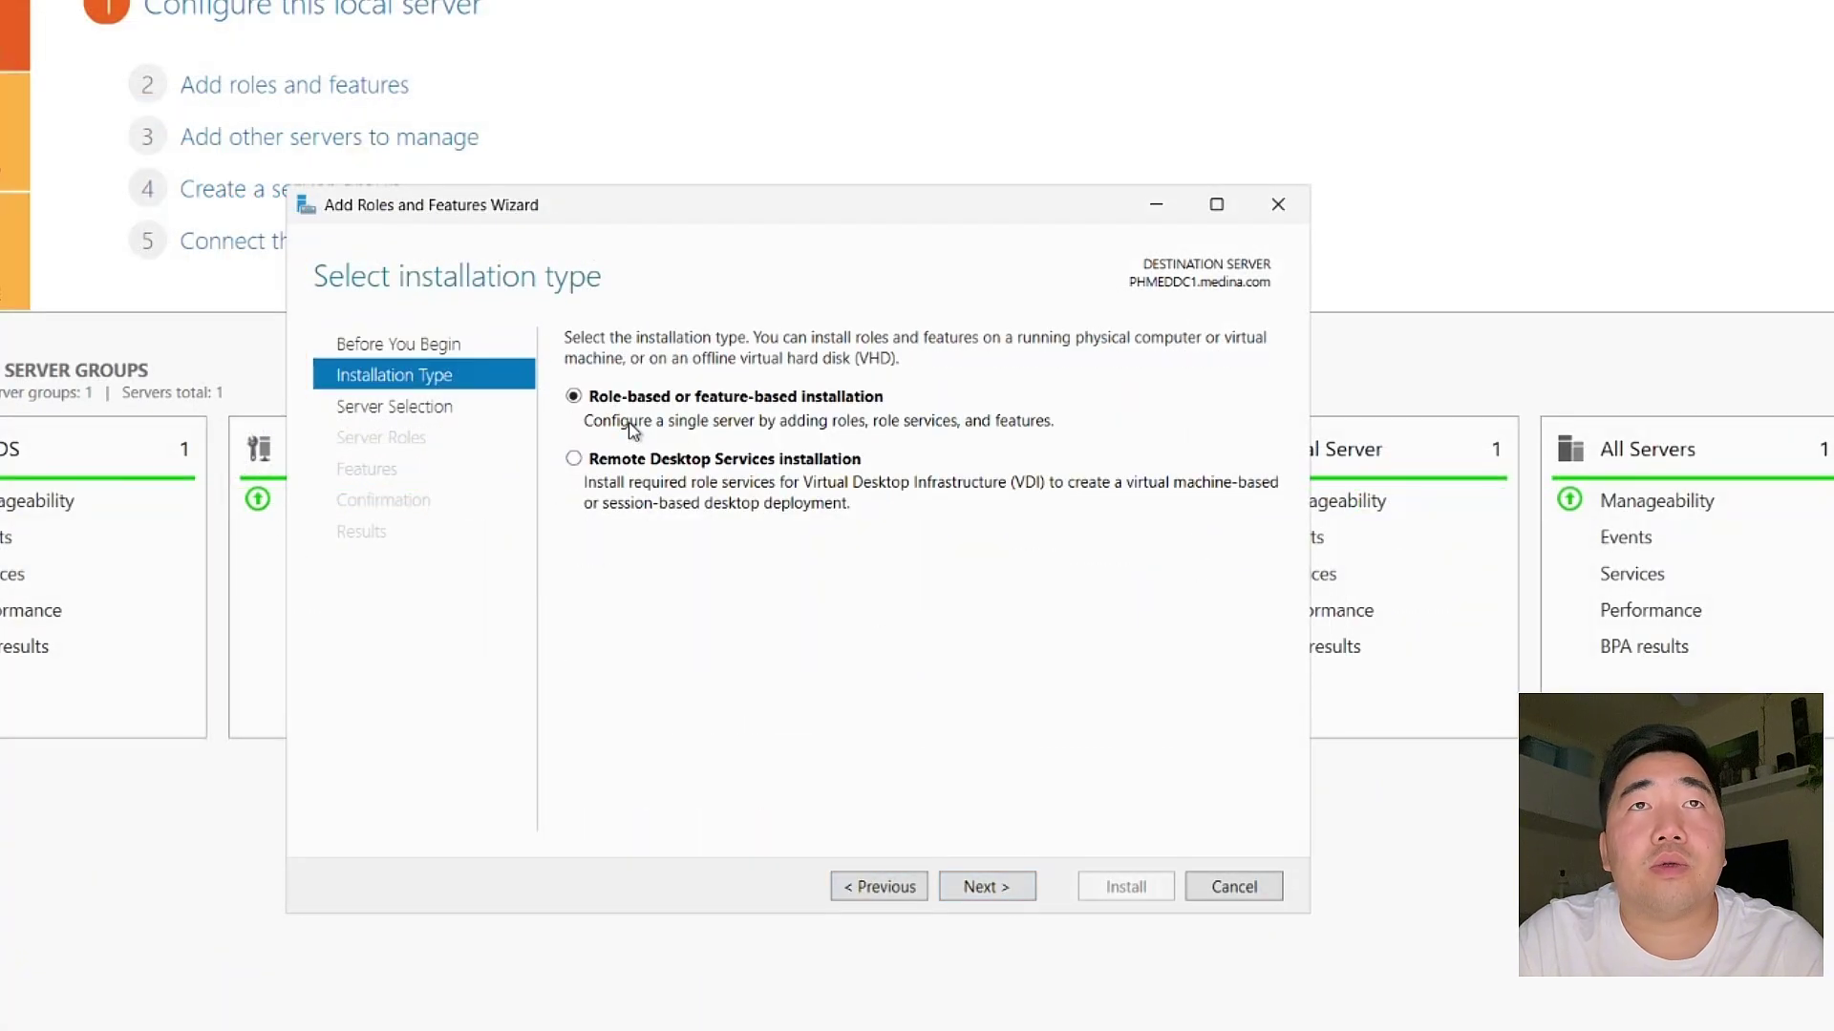
pyautogui.click(993, 892)
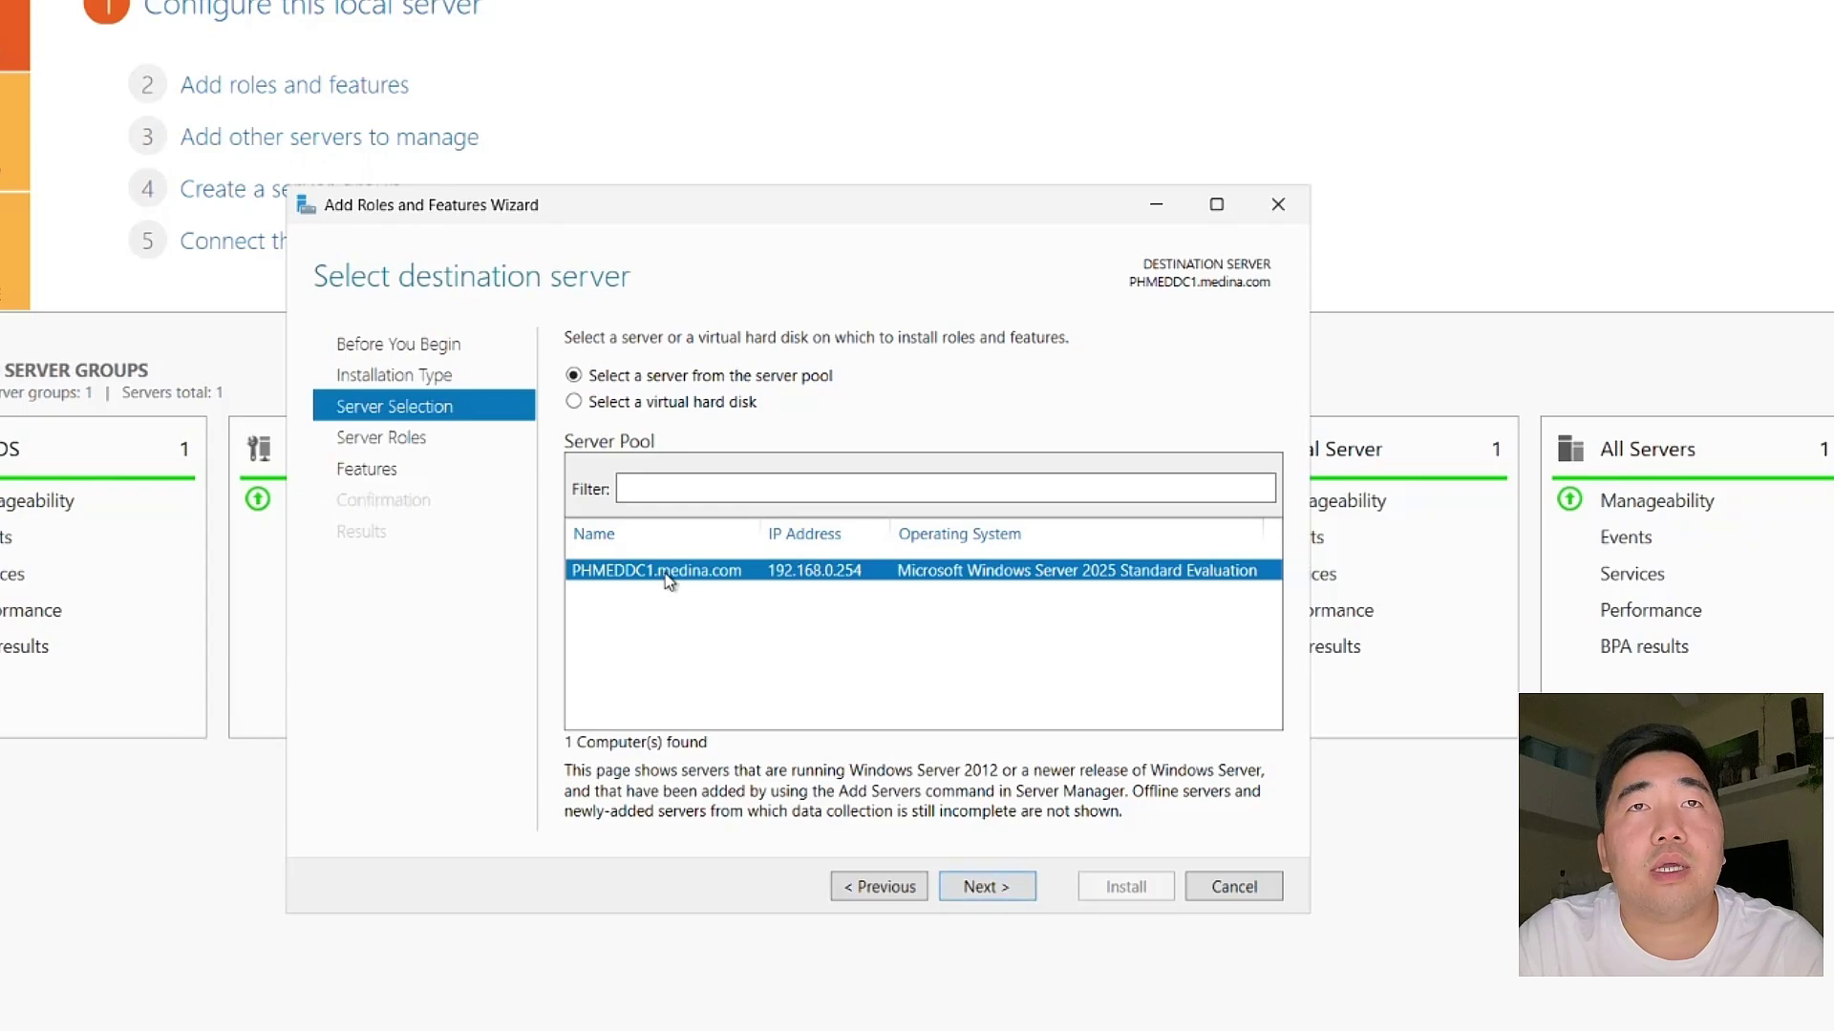
pyautogui.click(987, 889)
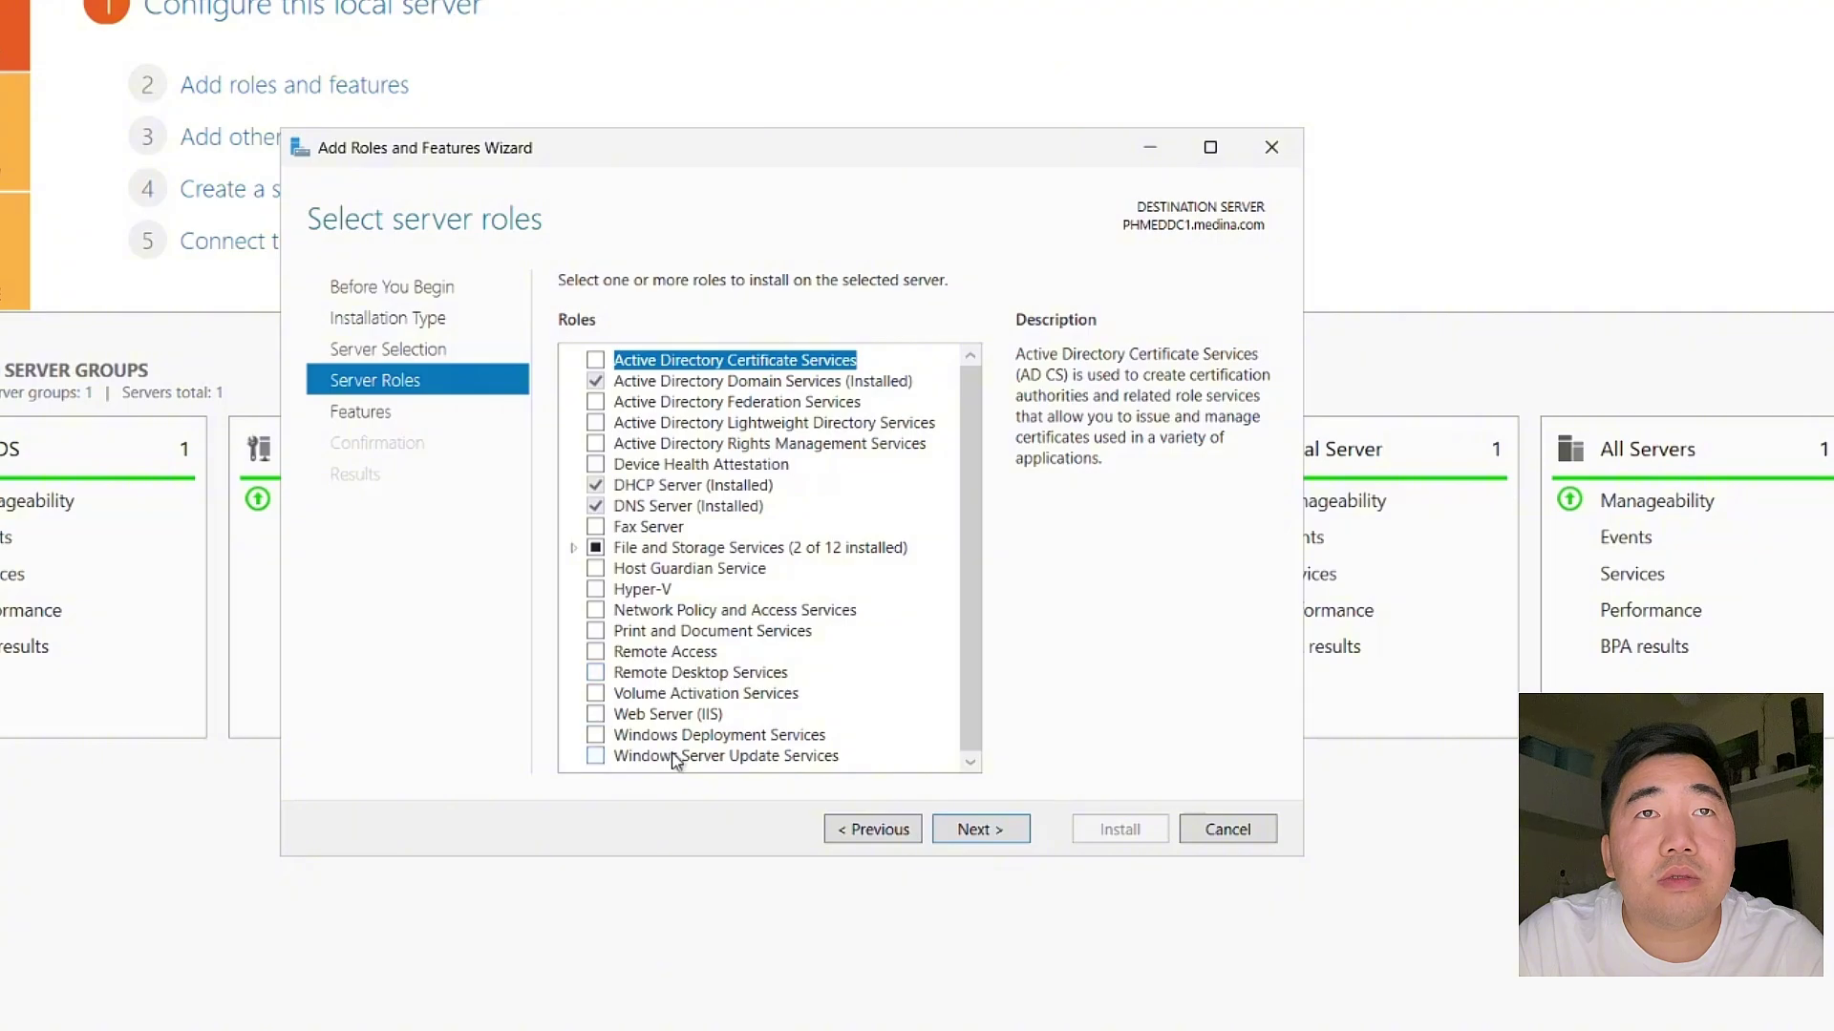
# Add the Print and Document Services role and its management tools, with no extra features
pyautogui.click(650, 638)
pyautogui.click(595, 631)
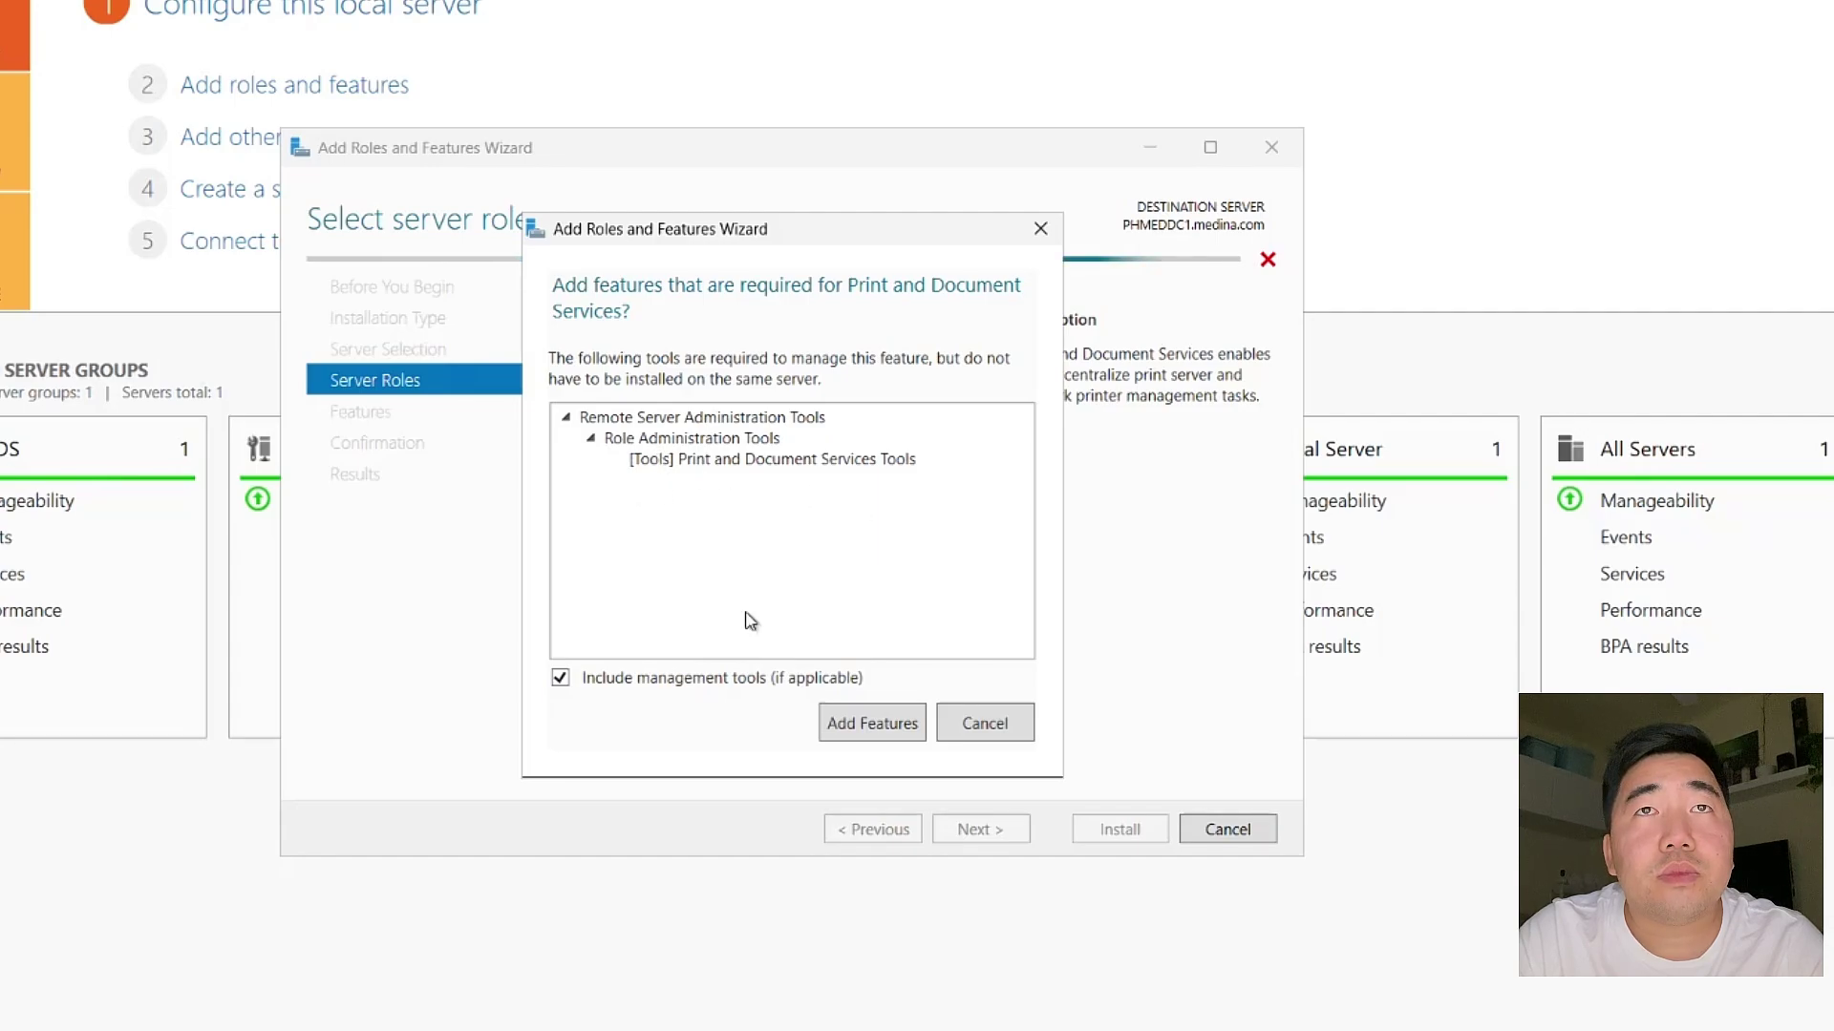
pyautogui.click(871, 723)
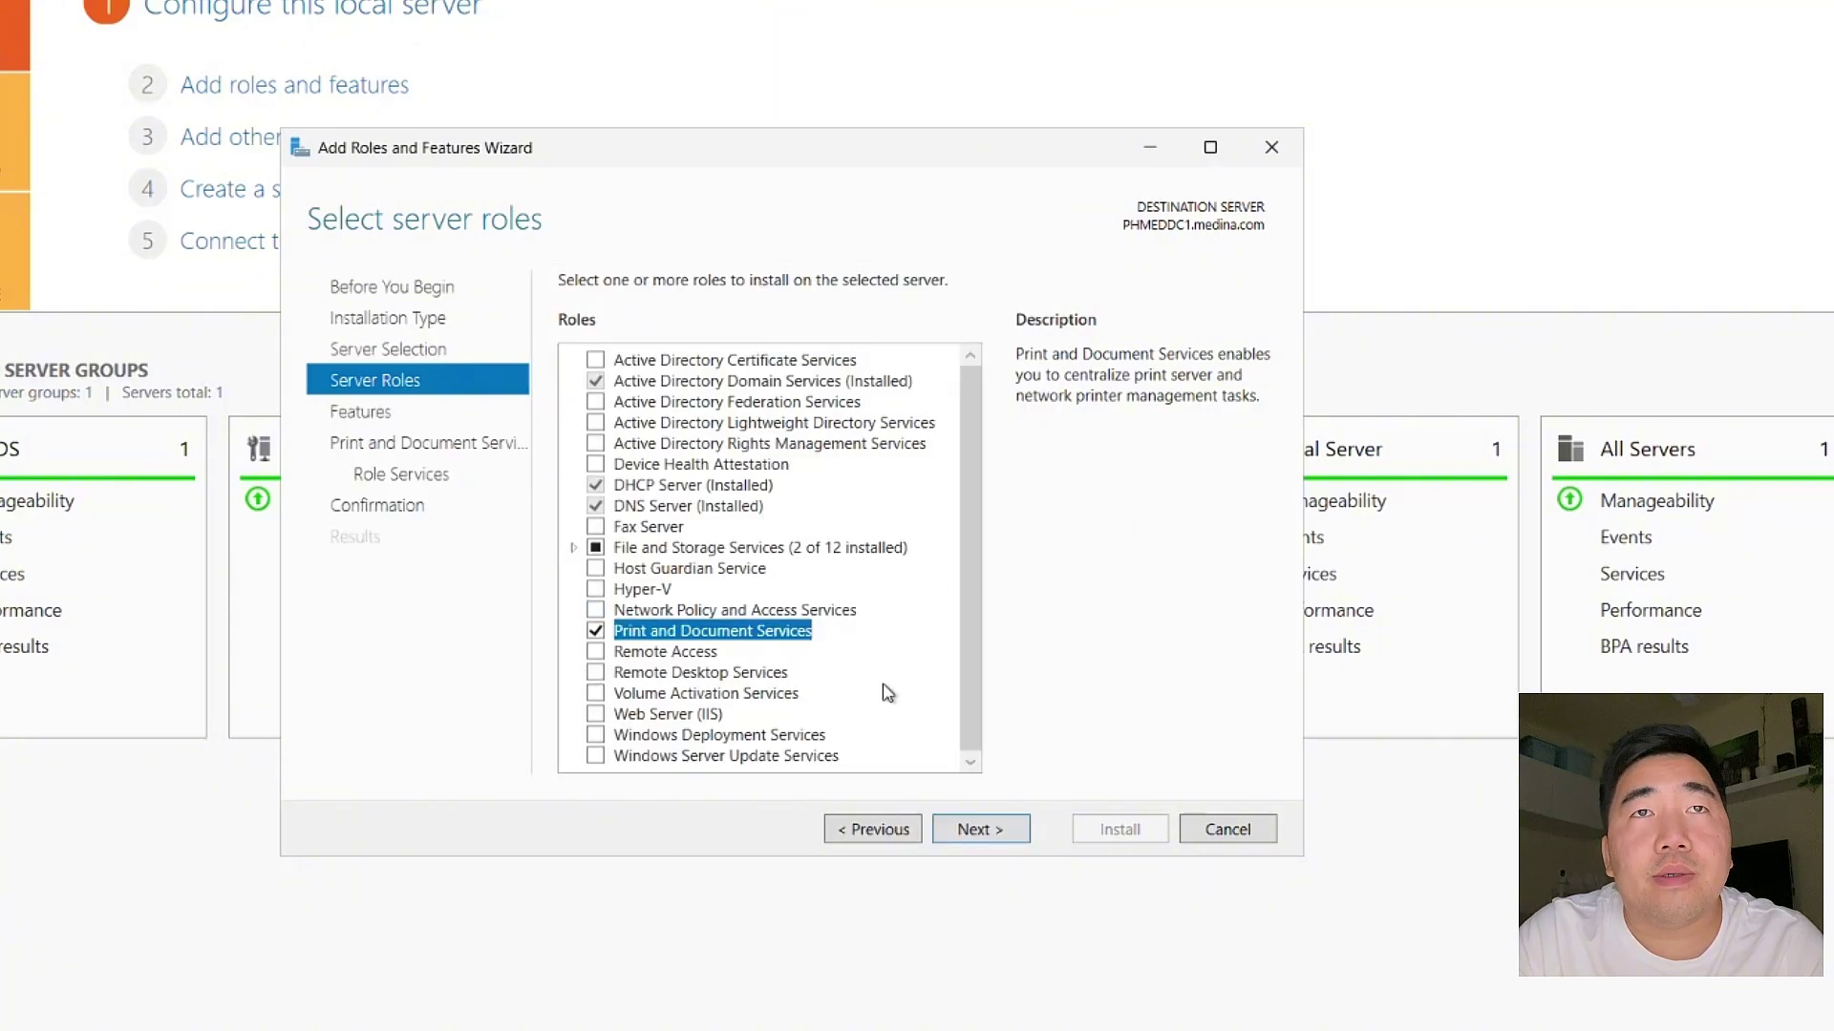
pyautogui.click(980, 829)
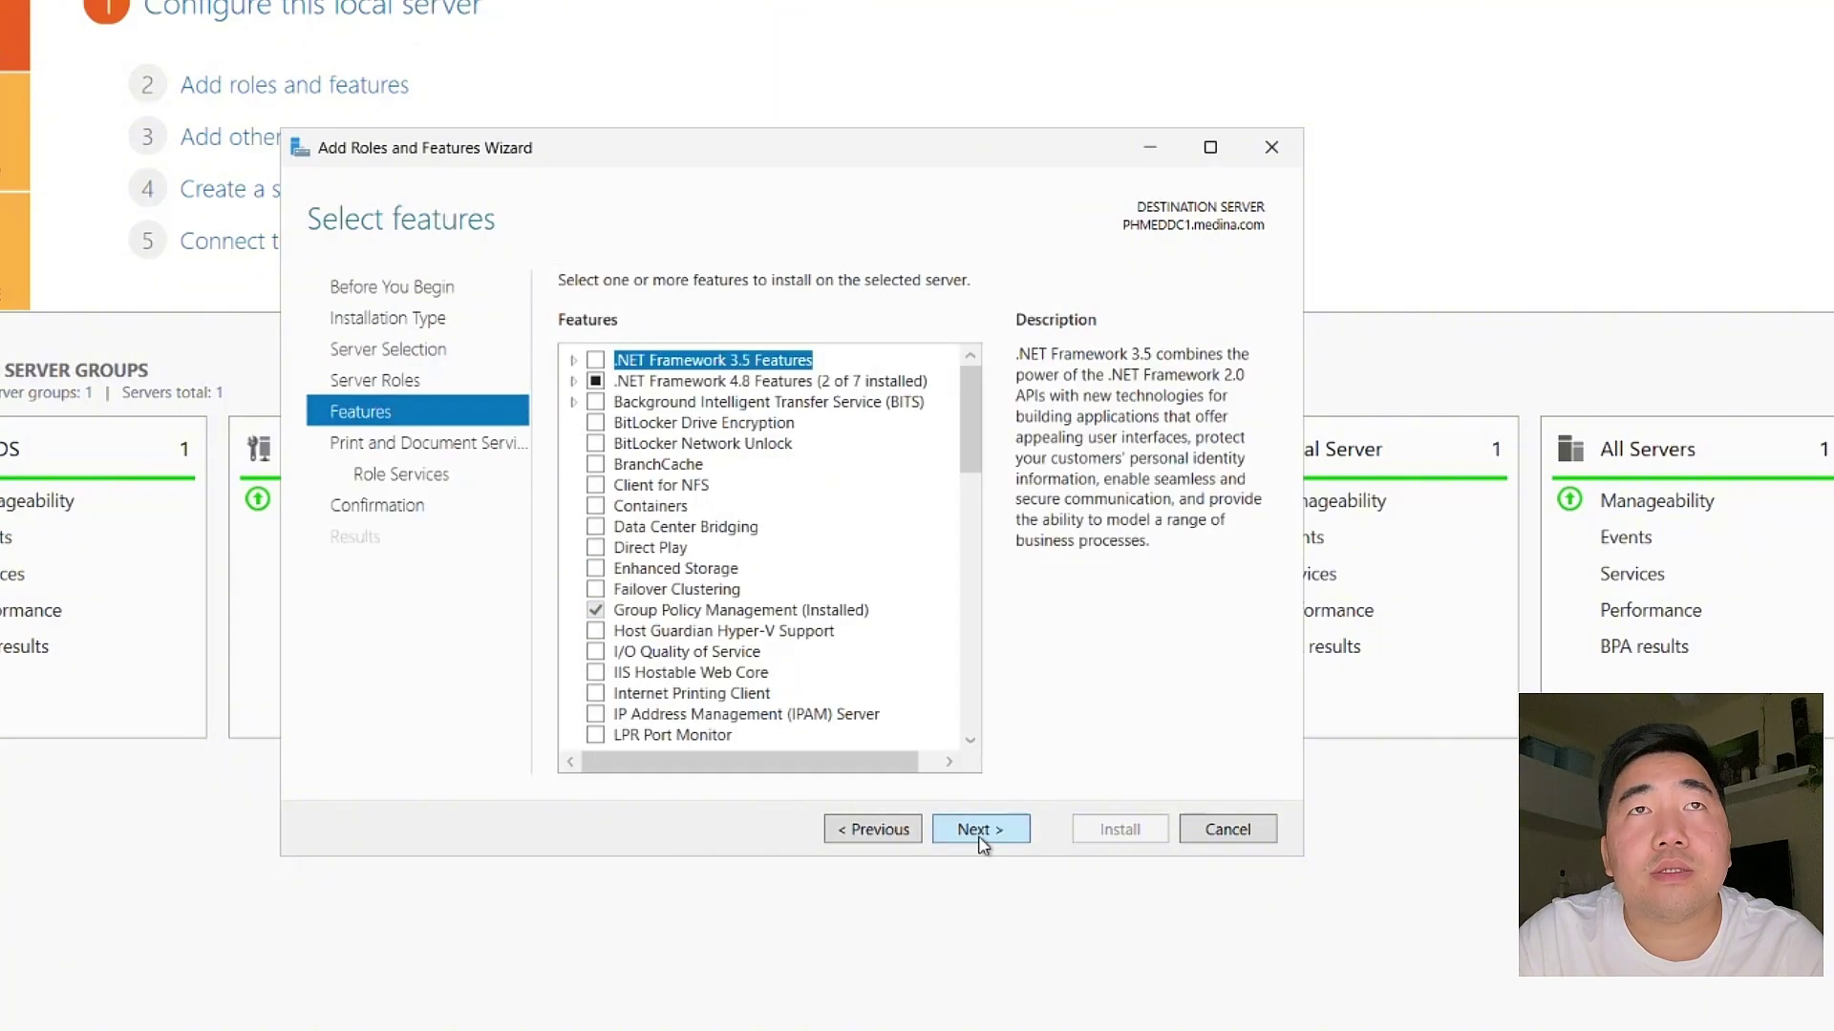
pyautogui.click(980, 830)
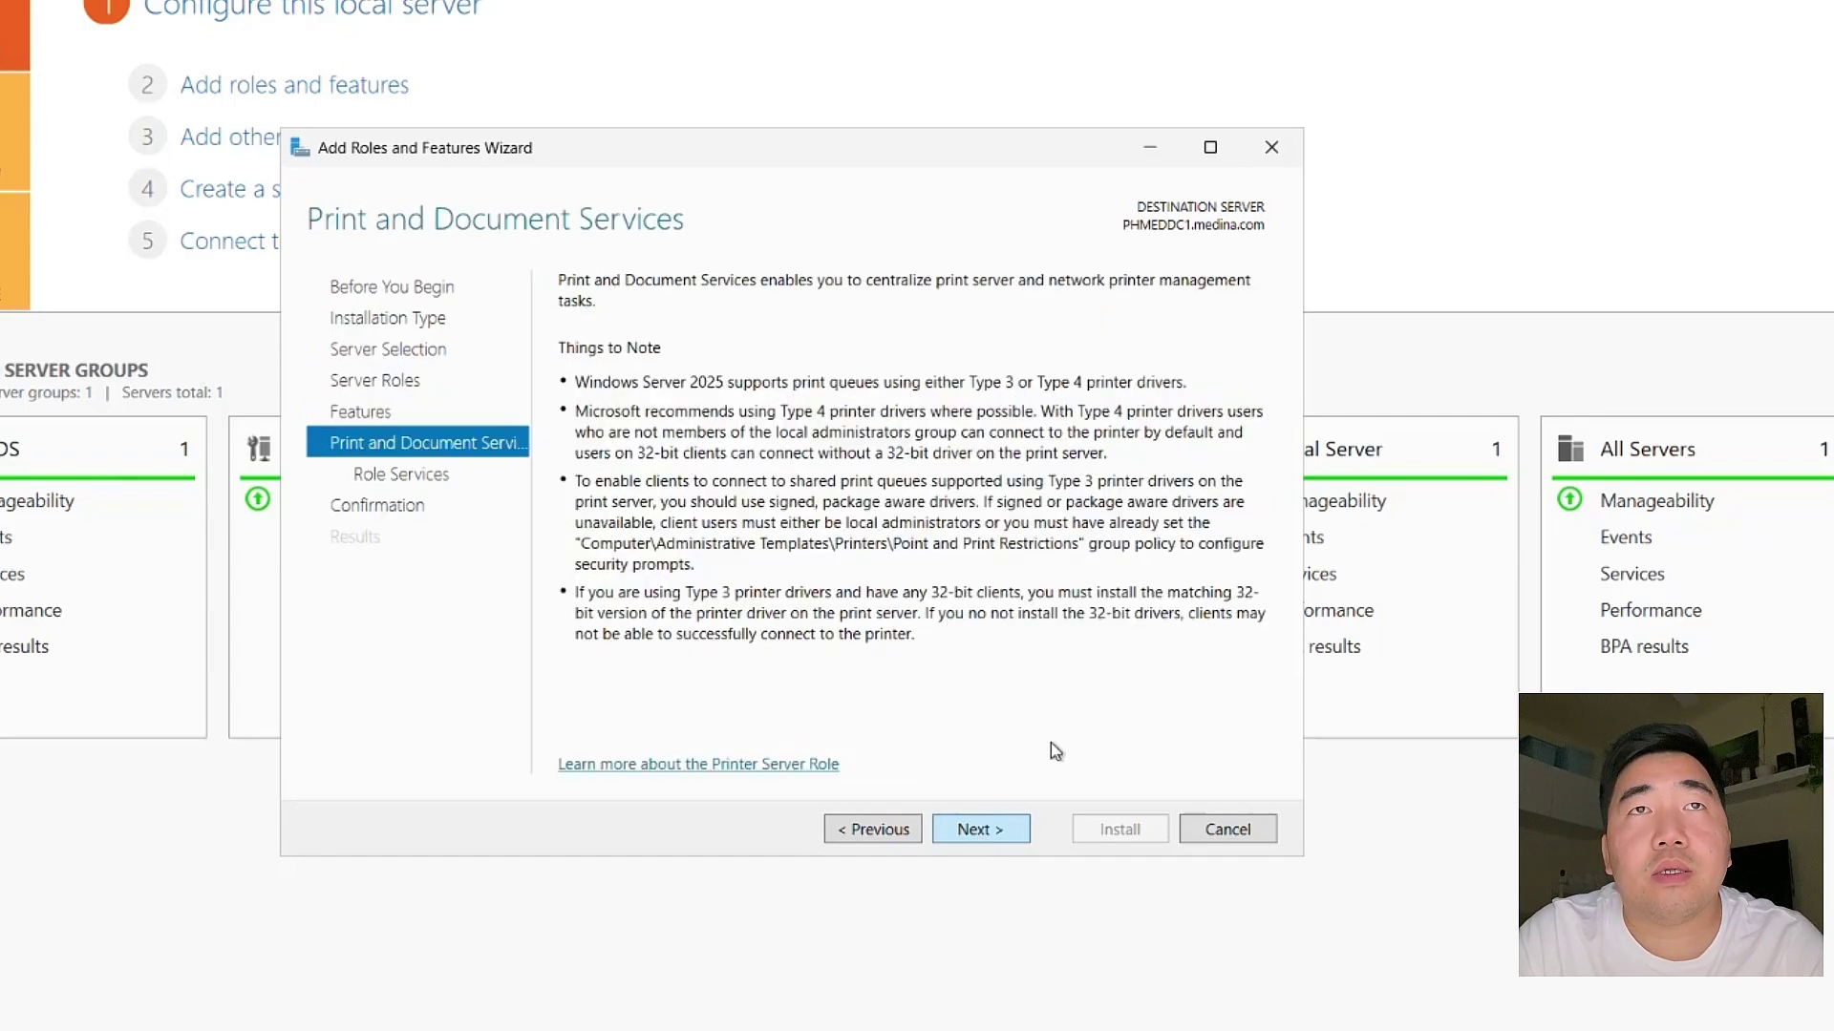
pyautogui.click(965, 831)
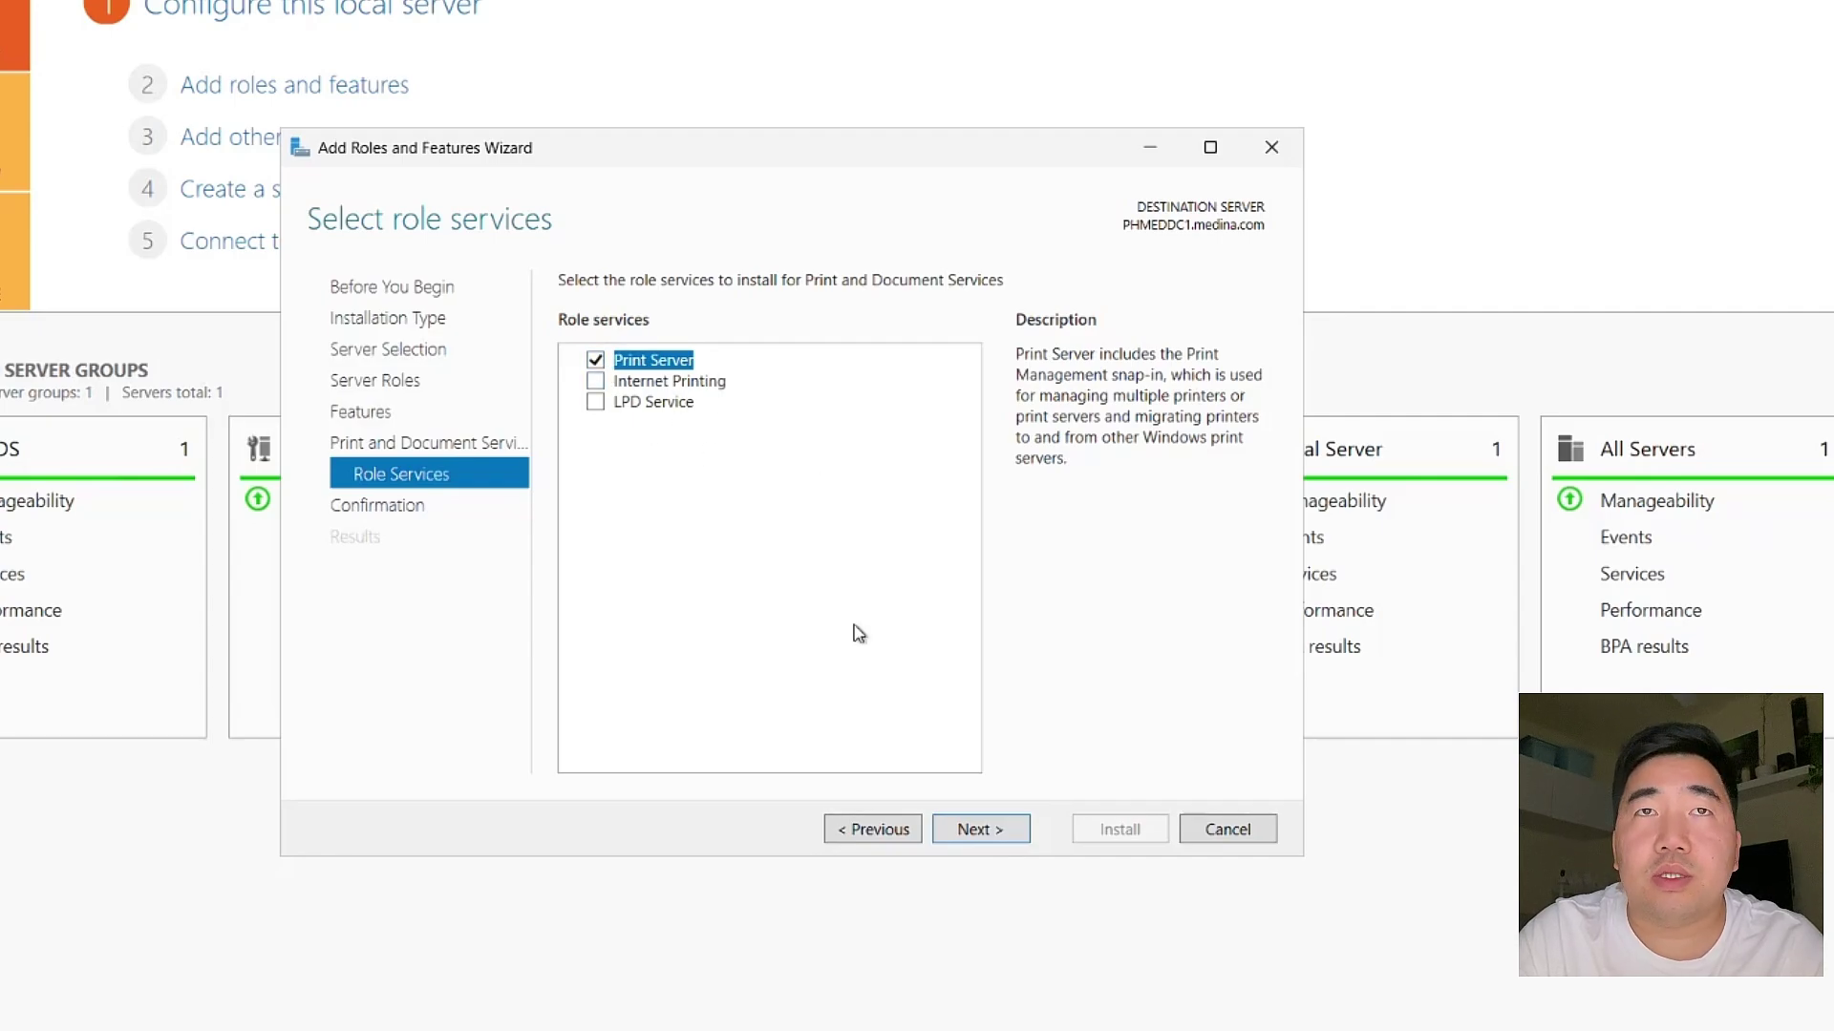
# Install Print Server with its management tools and close the wizard after success
pyautogui.click(998, 840)
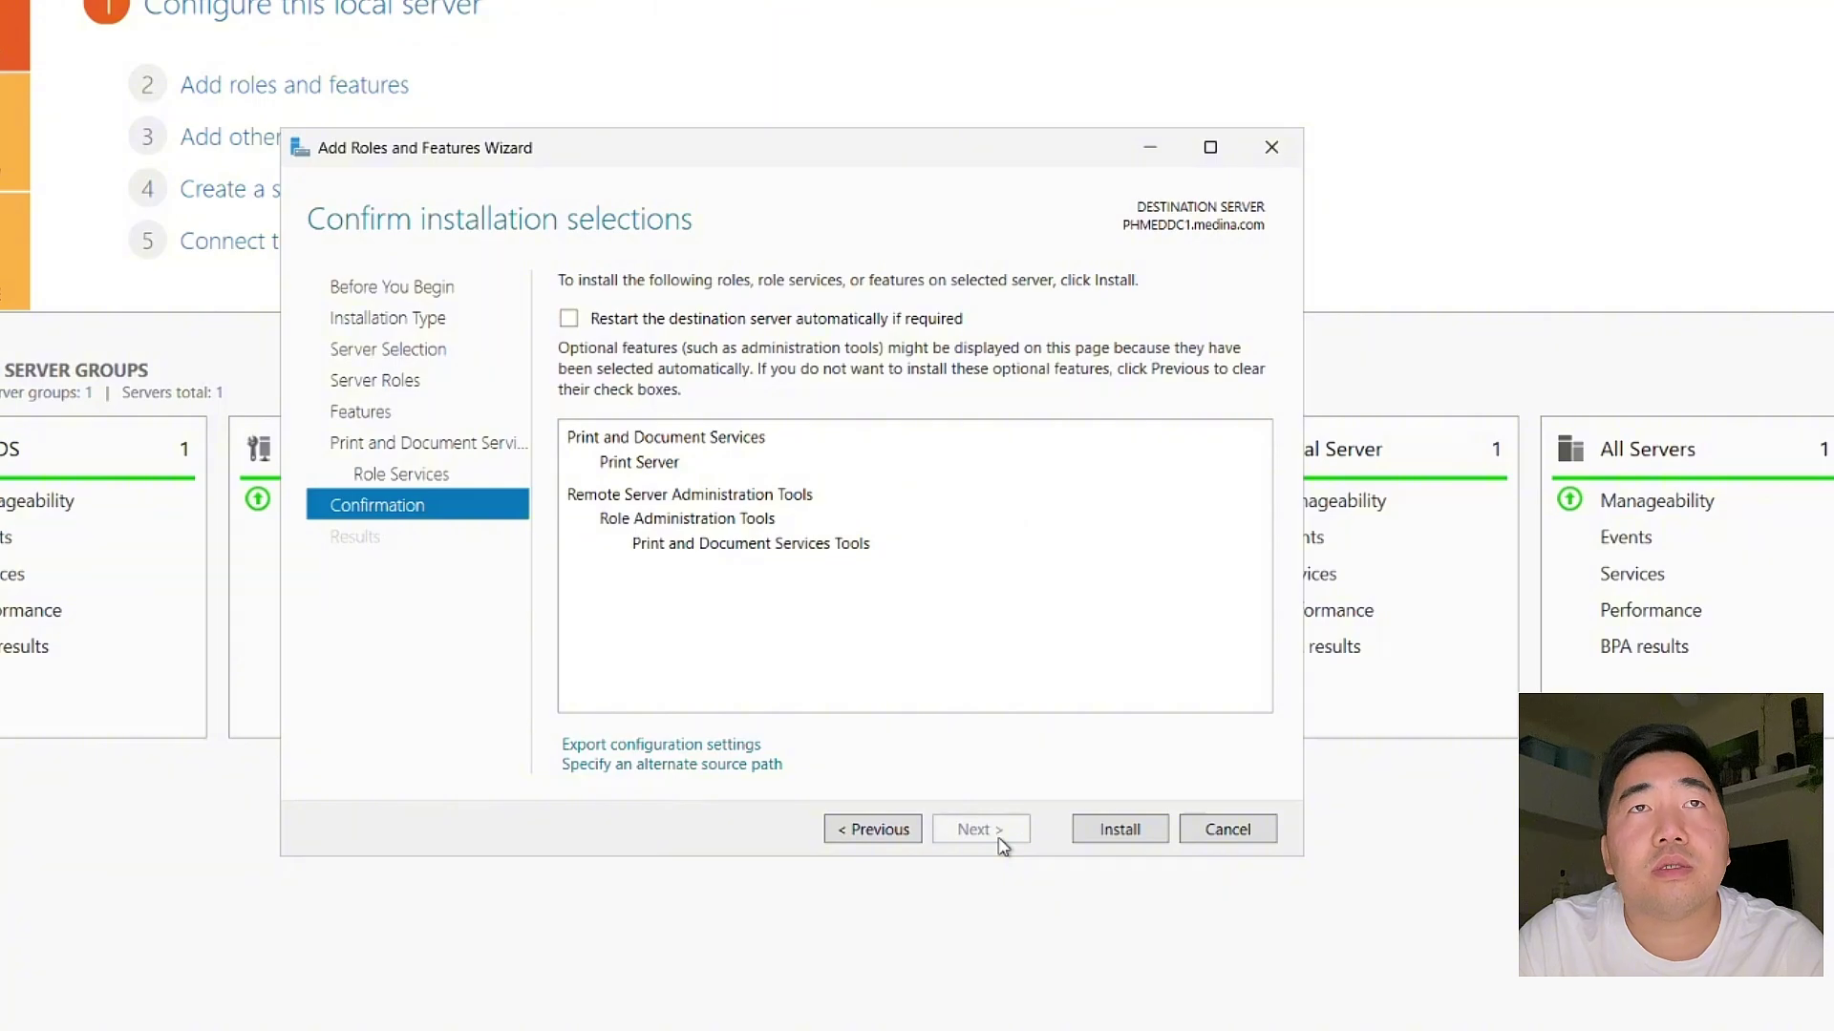
pyautogui.click(1123, 830)
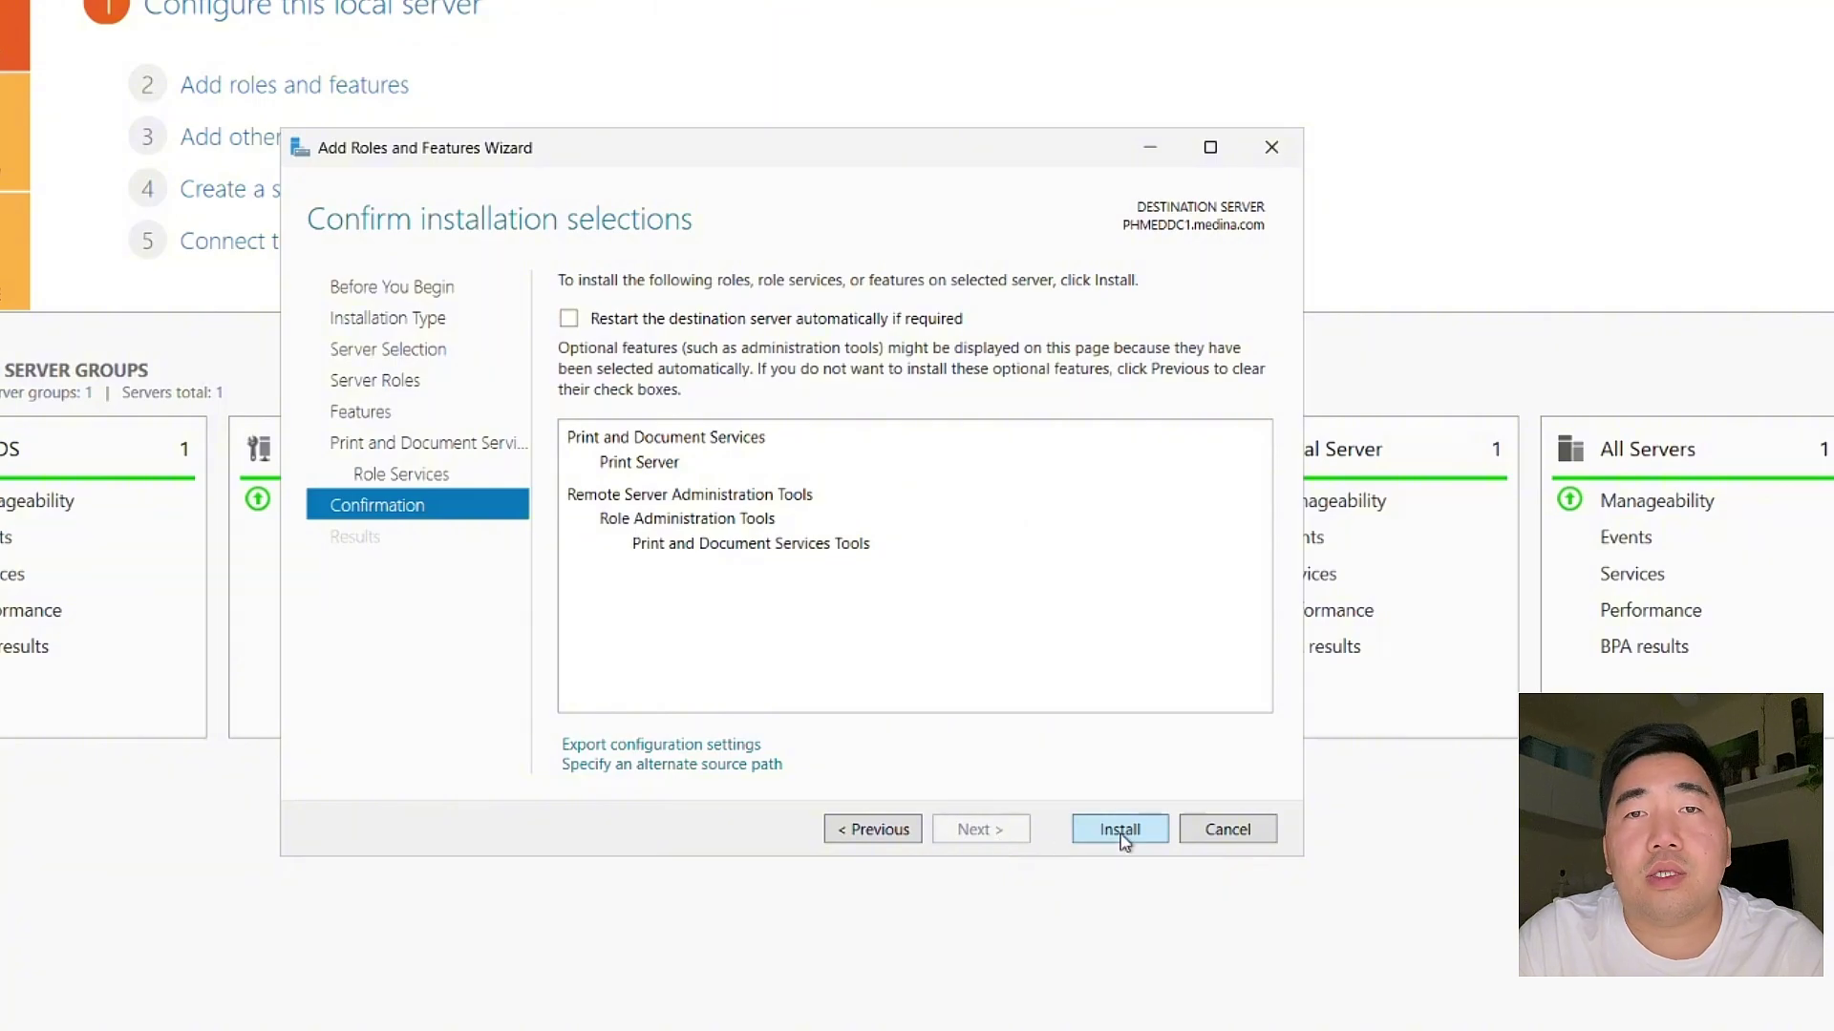
pyautogui.moveTo(626, 143); pyautogui.dragTo(705, 191)
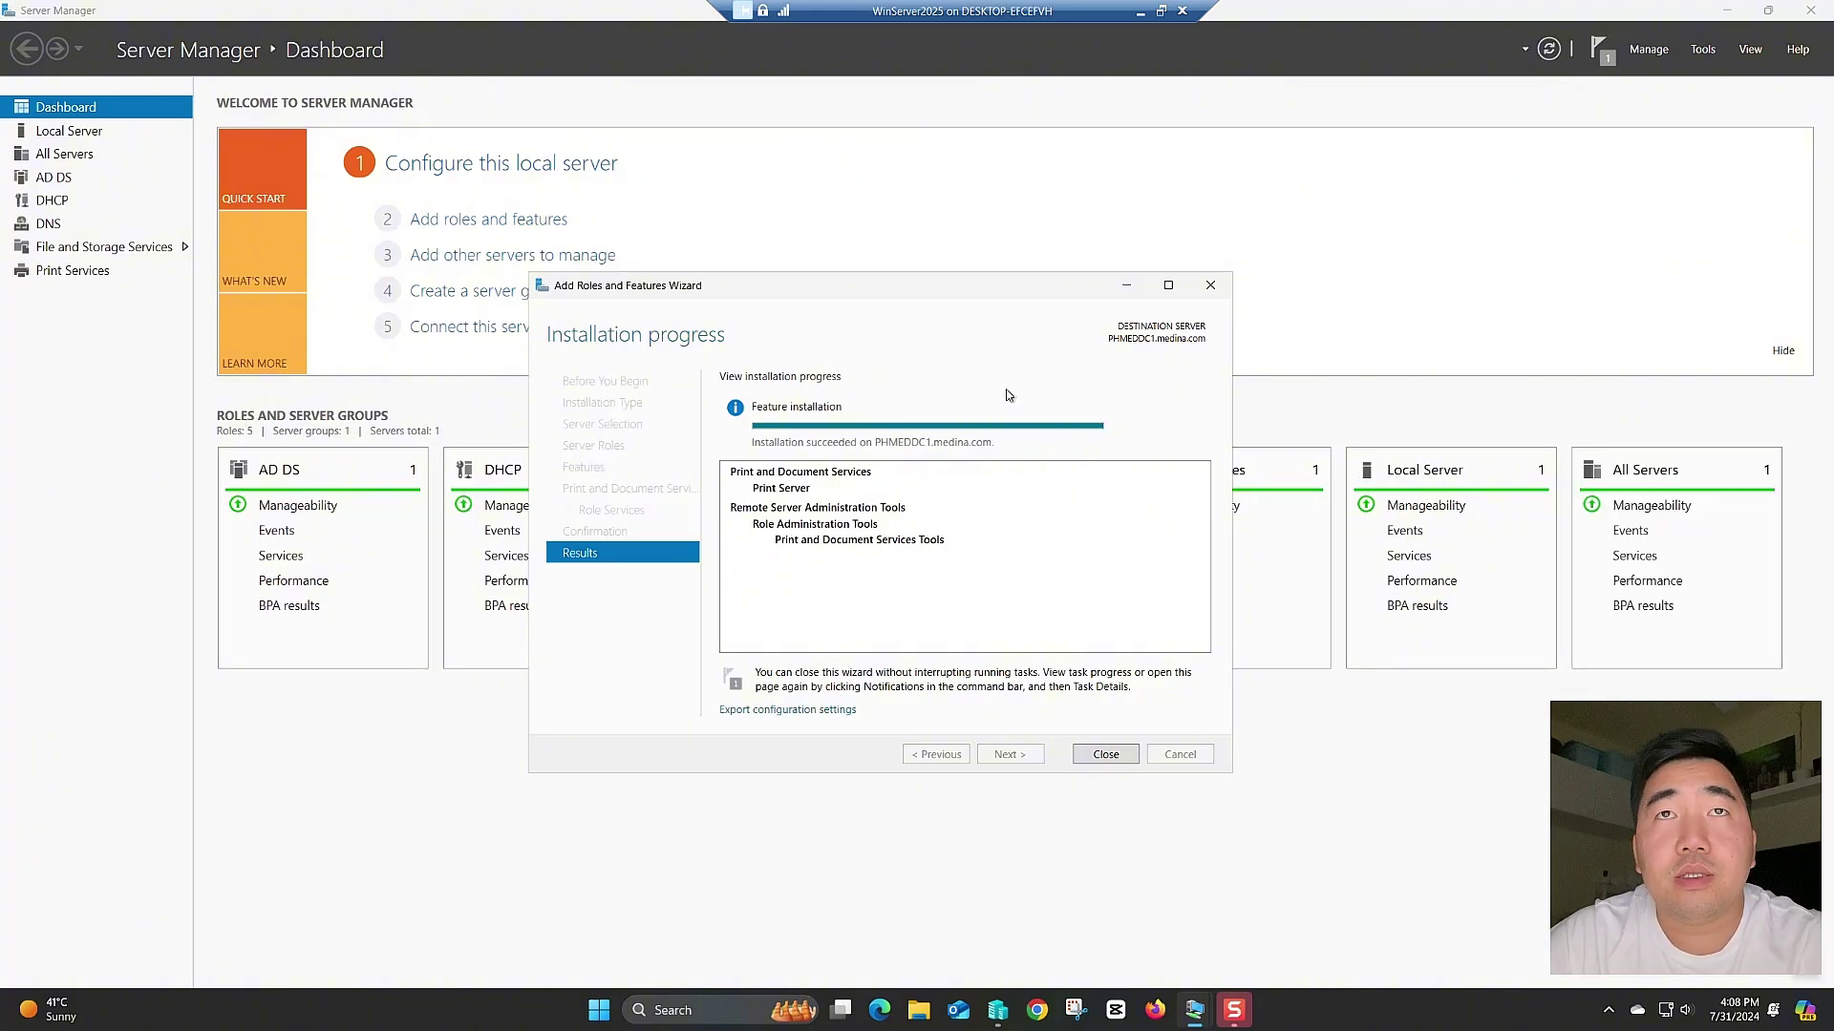
pyautogui.click(1103, 755)
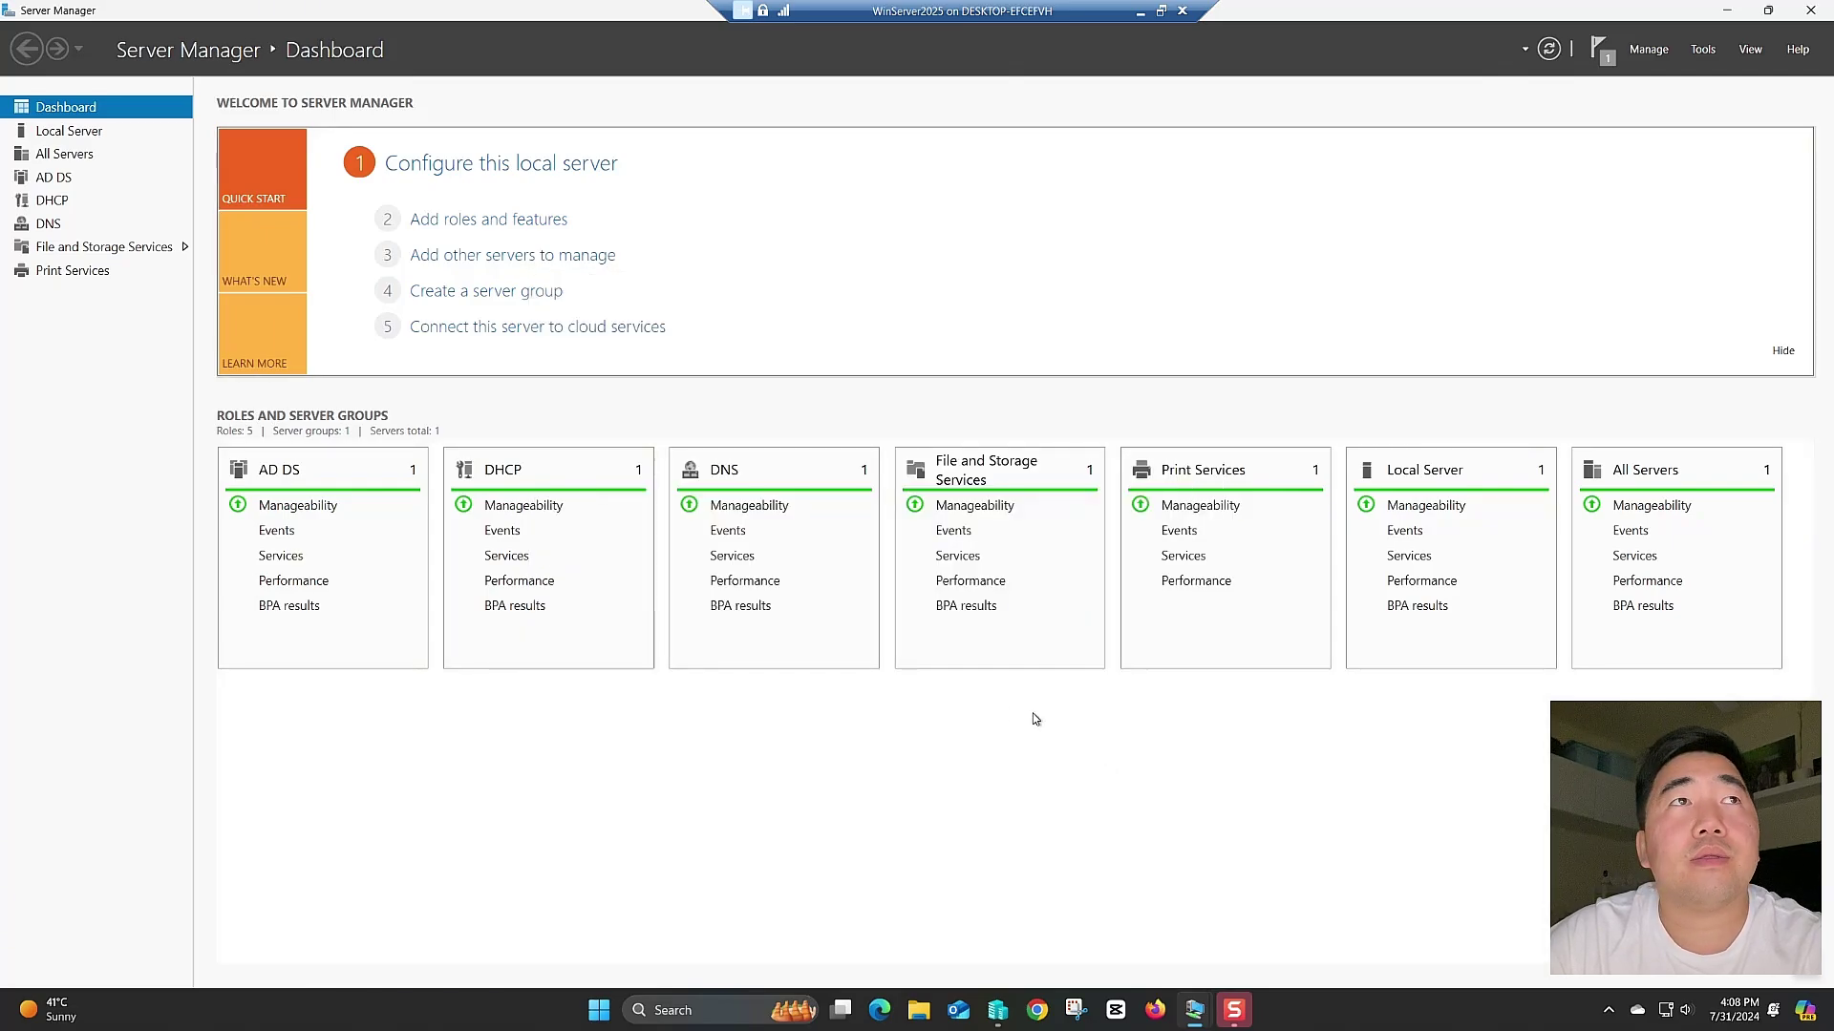
# View the Print Services page, return to the Dashboard, and show the Tools list
pyautogui.click(46, 274)
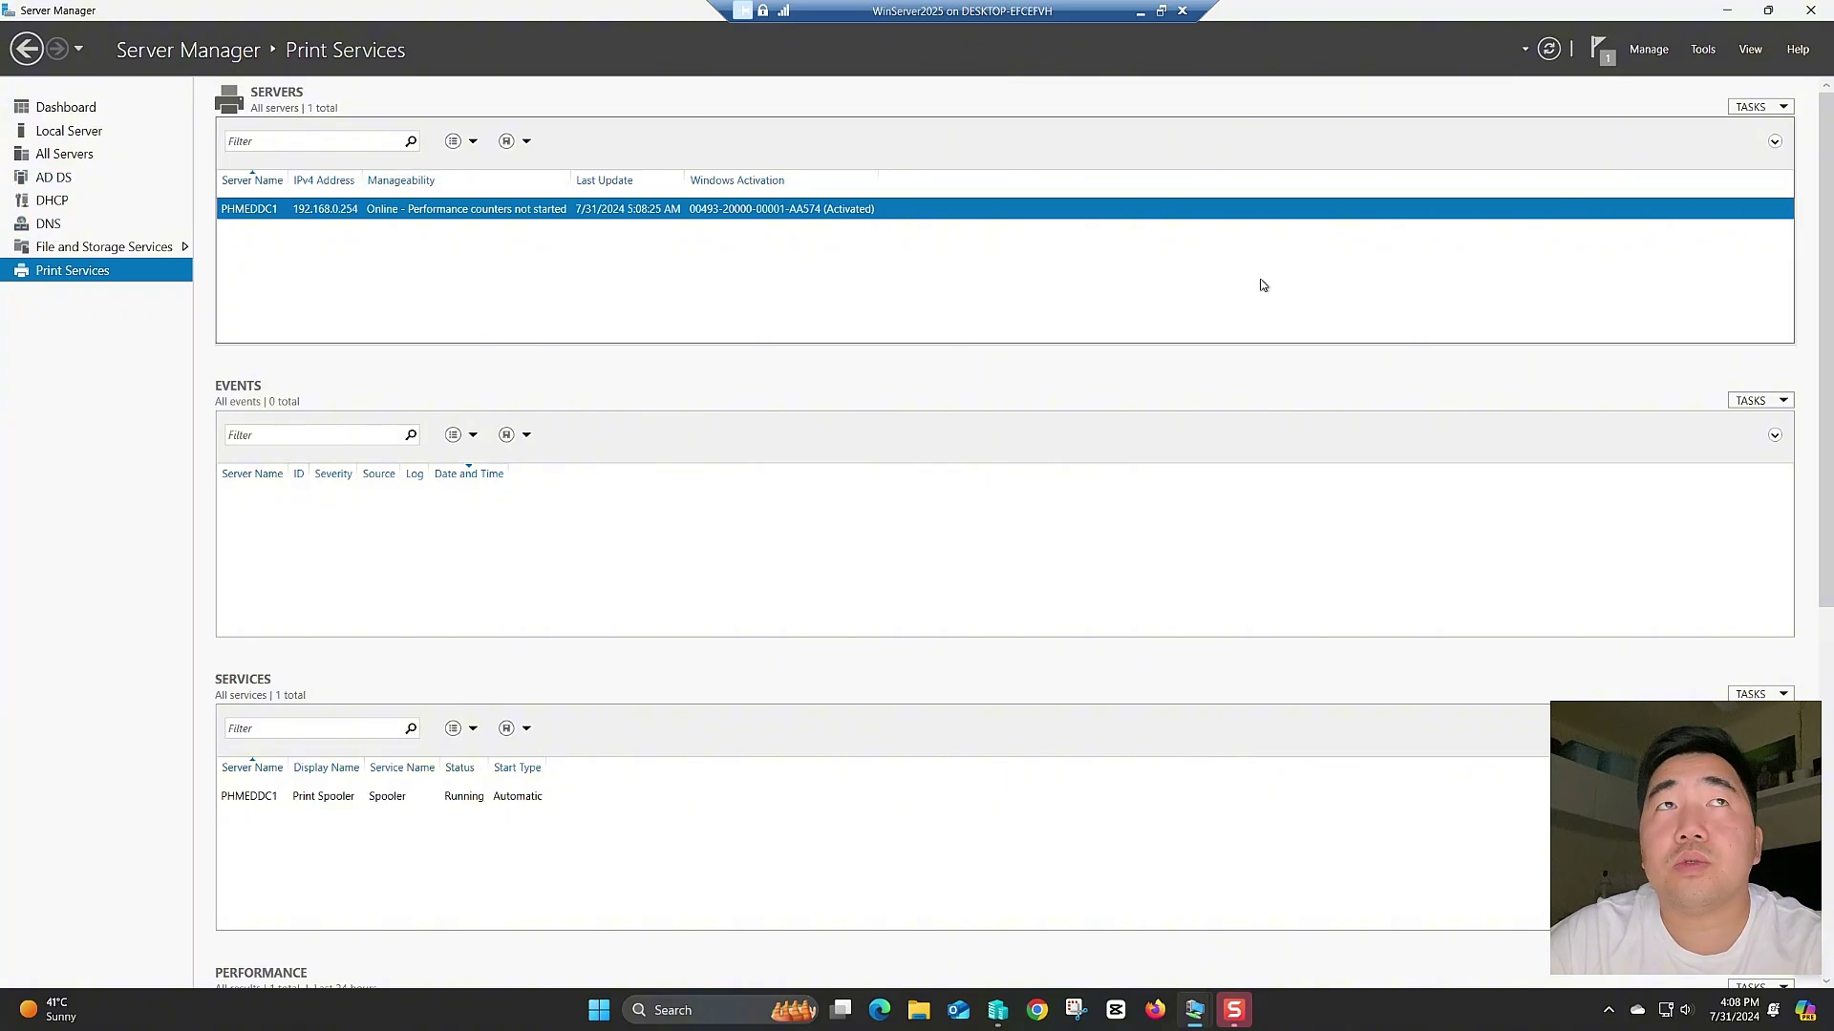
pyautogui.click(66, 107)
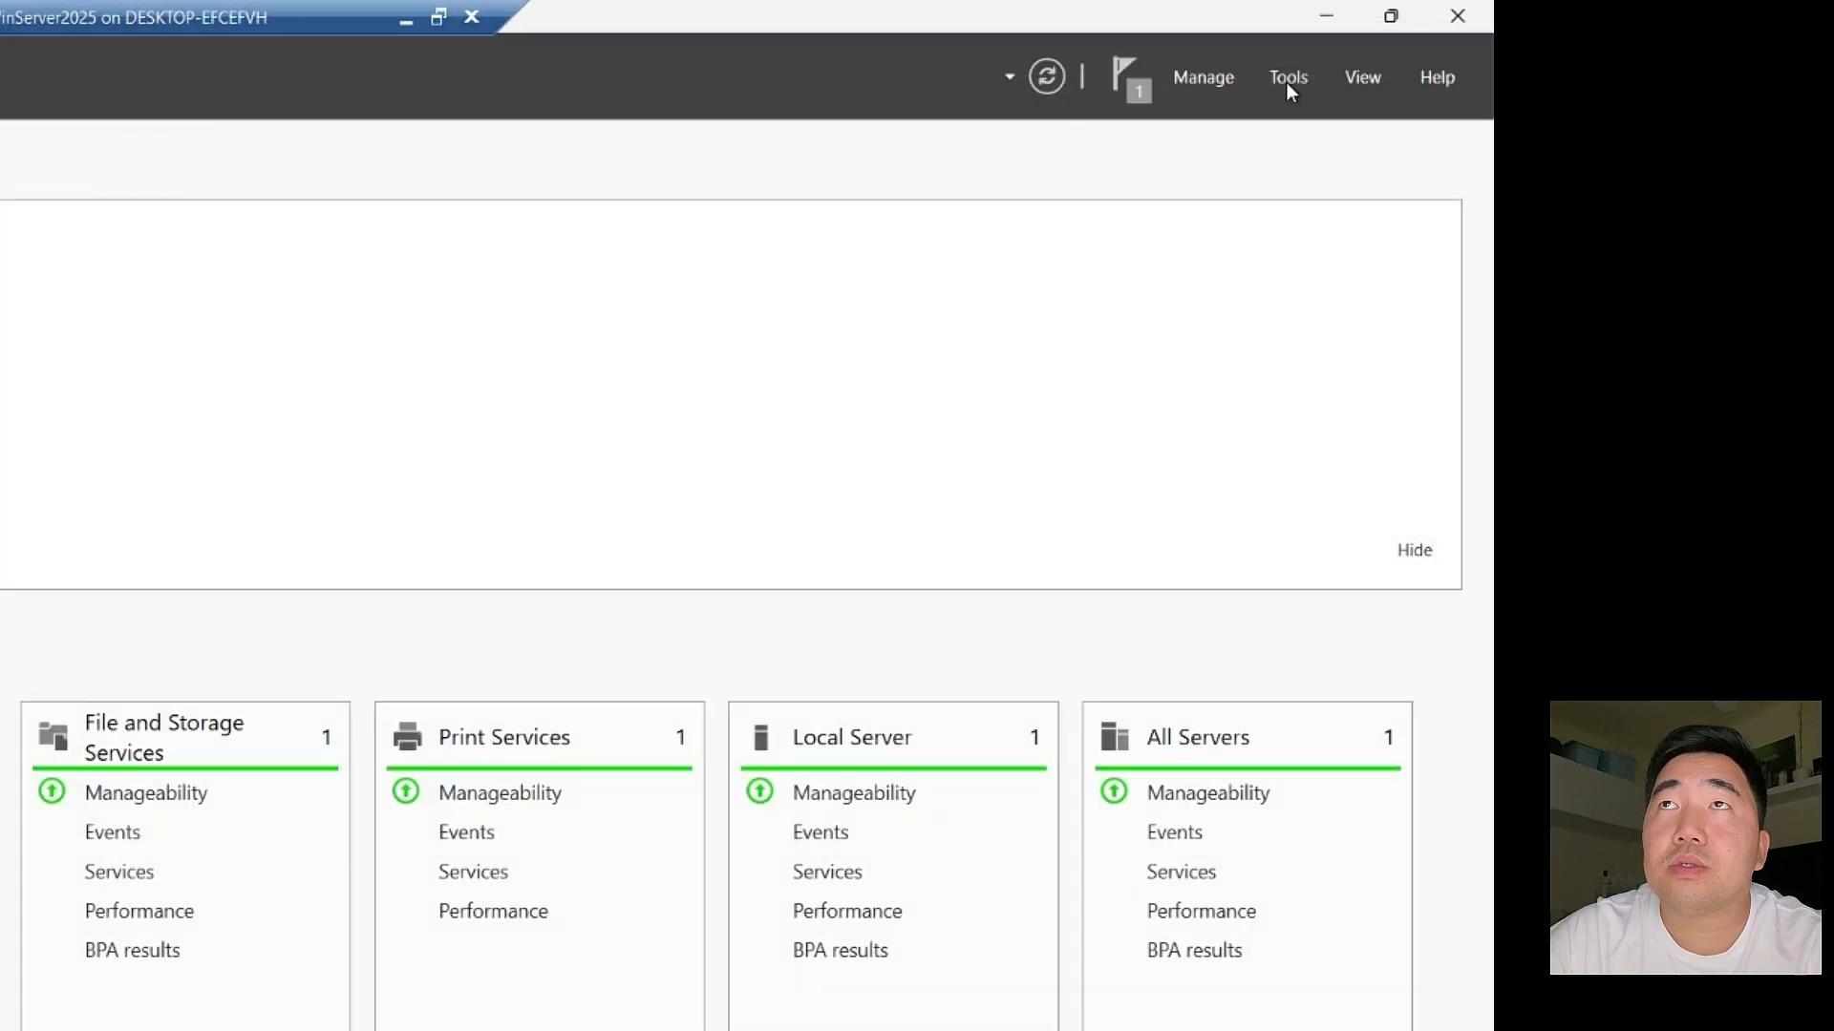
pyautogui.click(1702, 53)
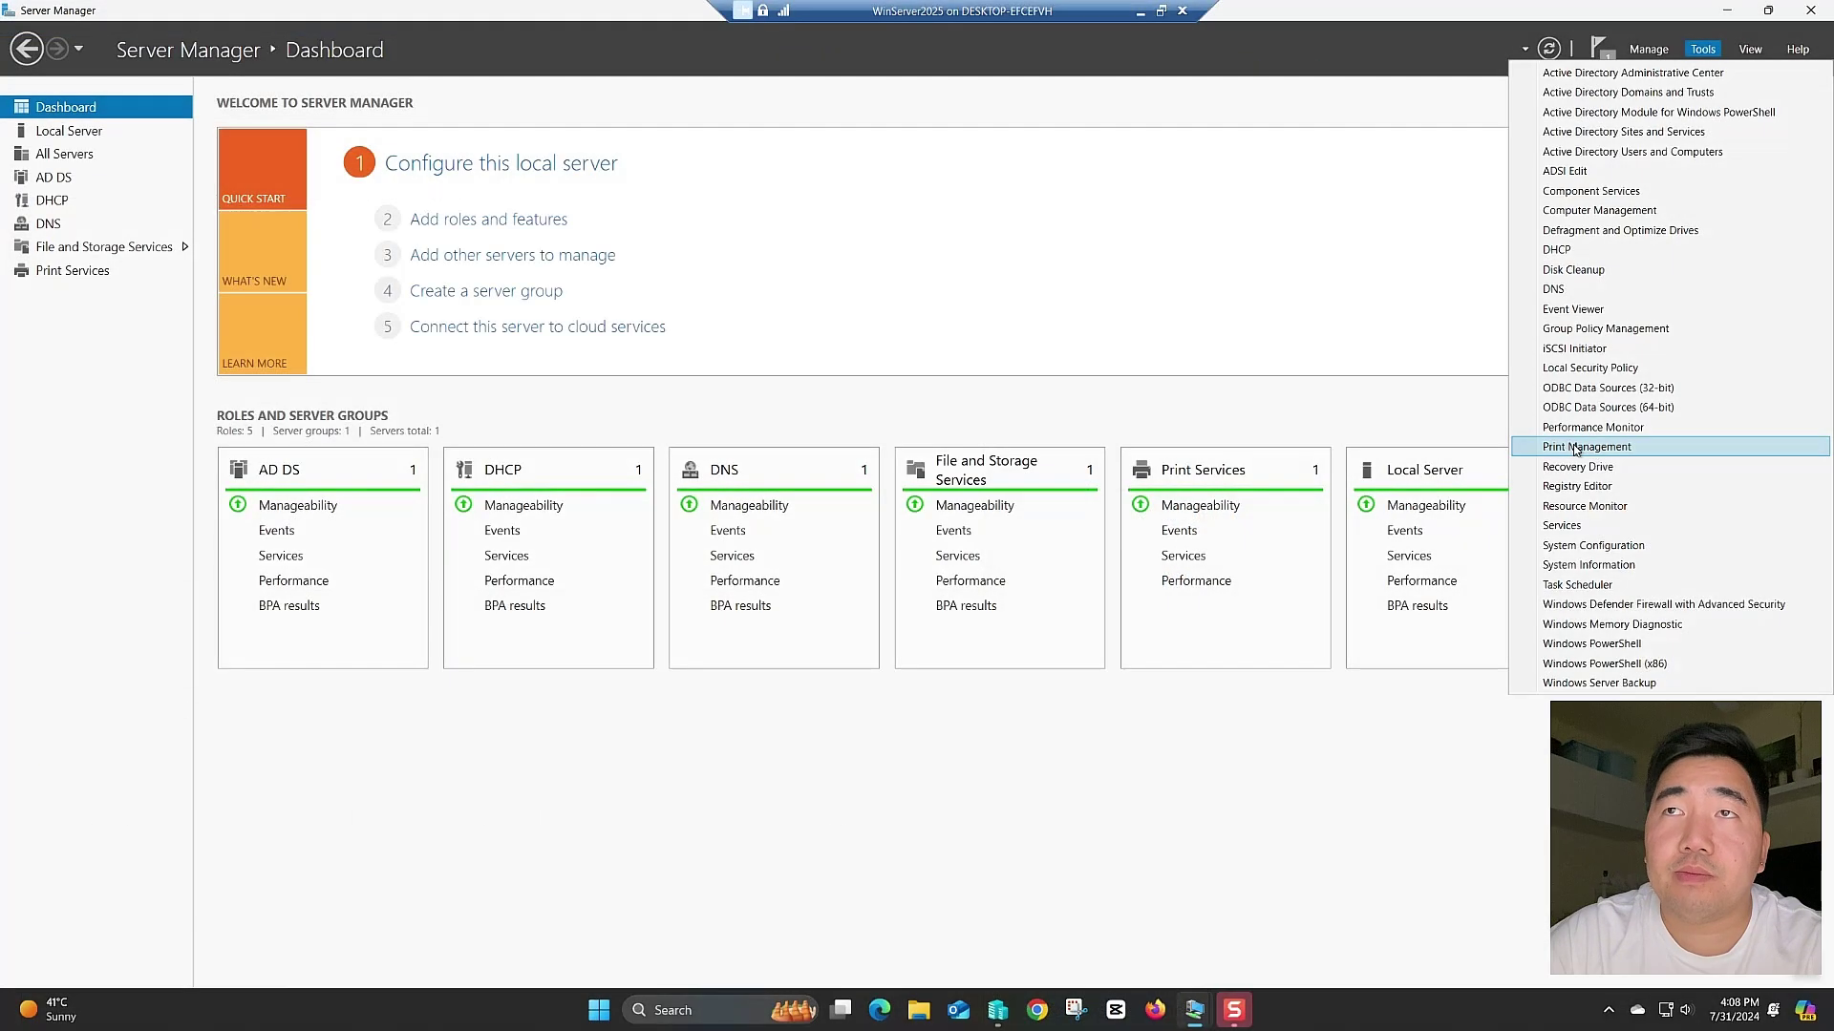
# Launch Print Management and expand Print Servers > PHMEDDC1 (local)
pyautogui.click(1576, 447)
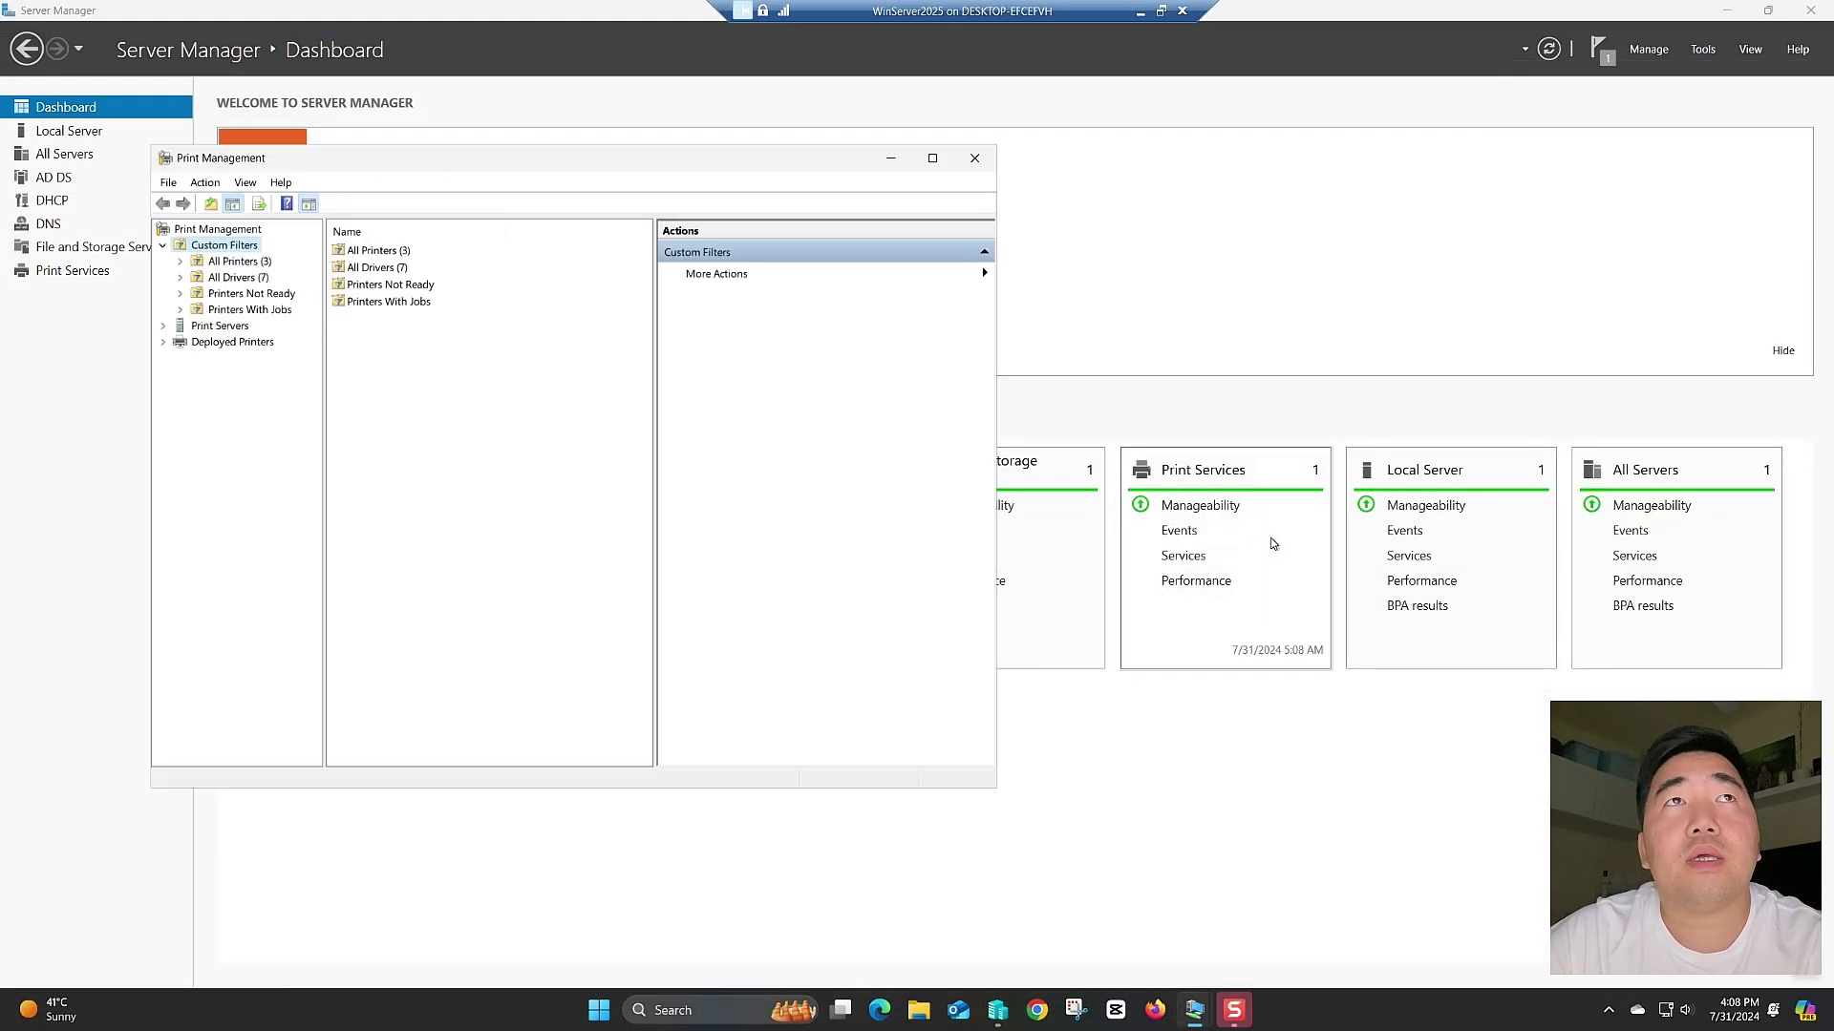
pyautogui.moveTo(487, 159); pyautogui.dragTo(854, 214)
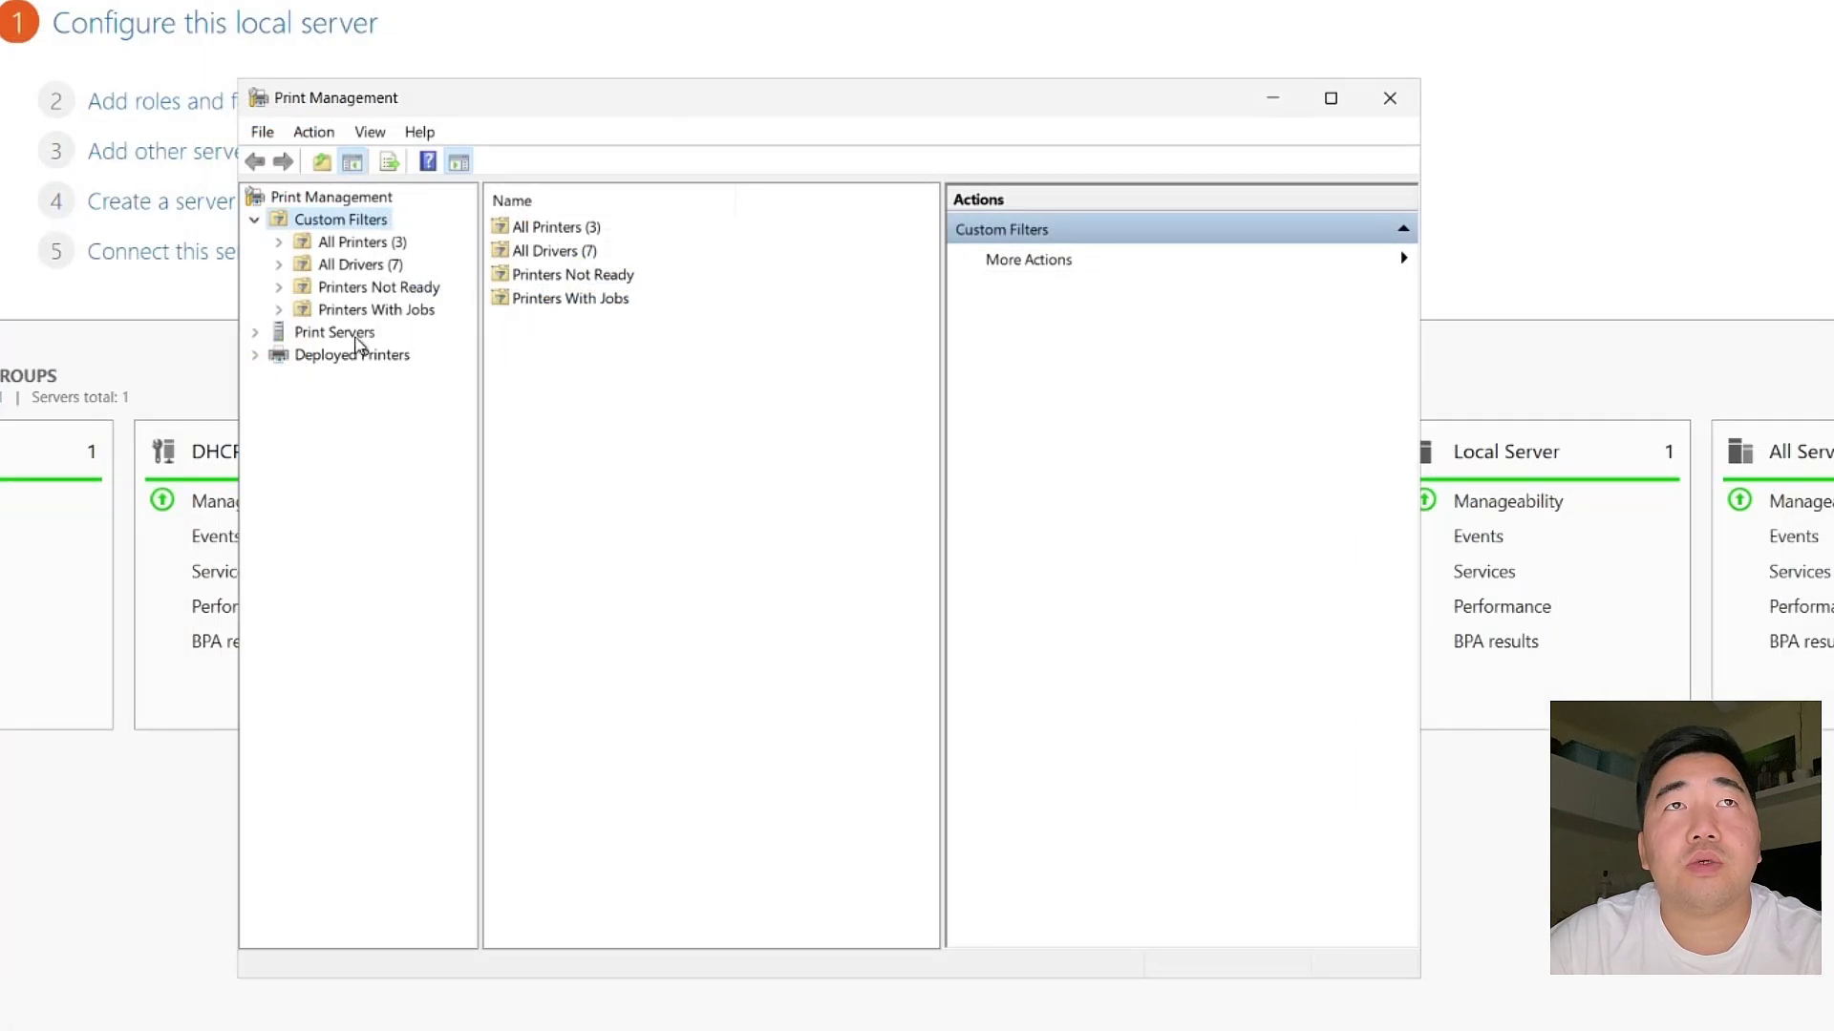
pyautogui.doubleClick(330, 336)
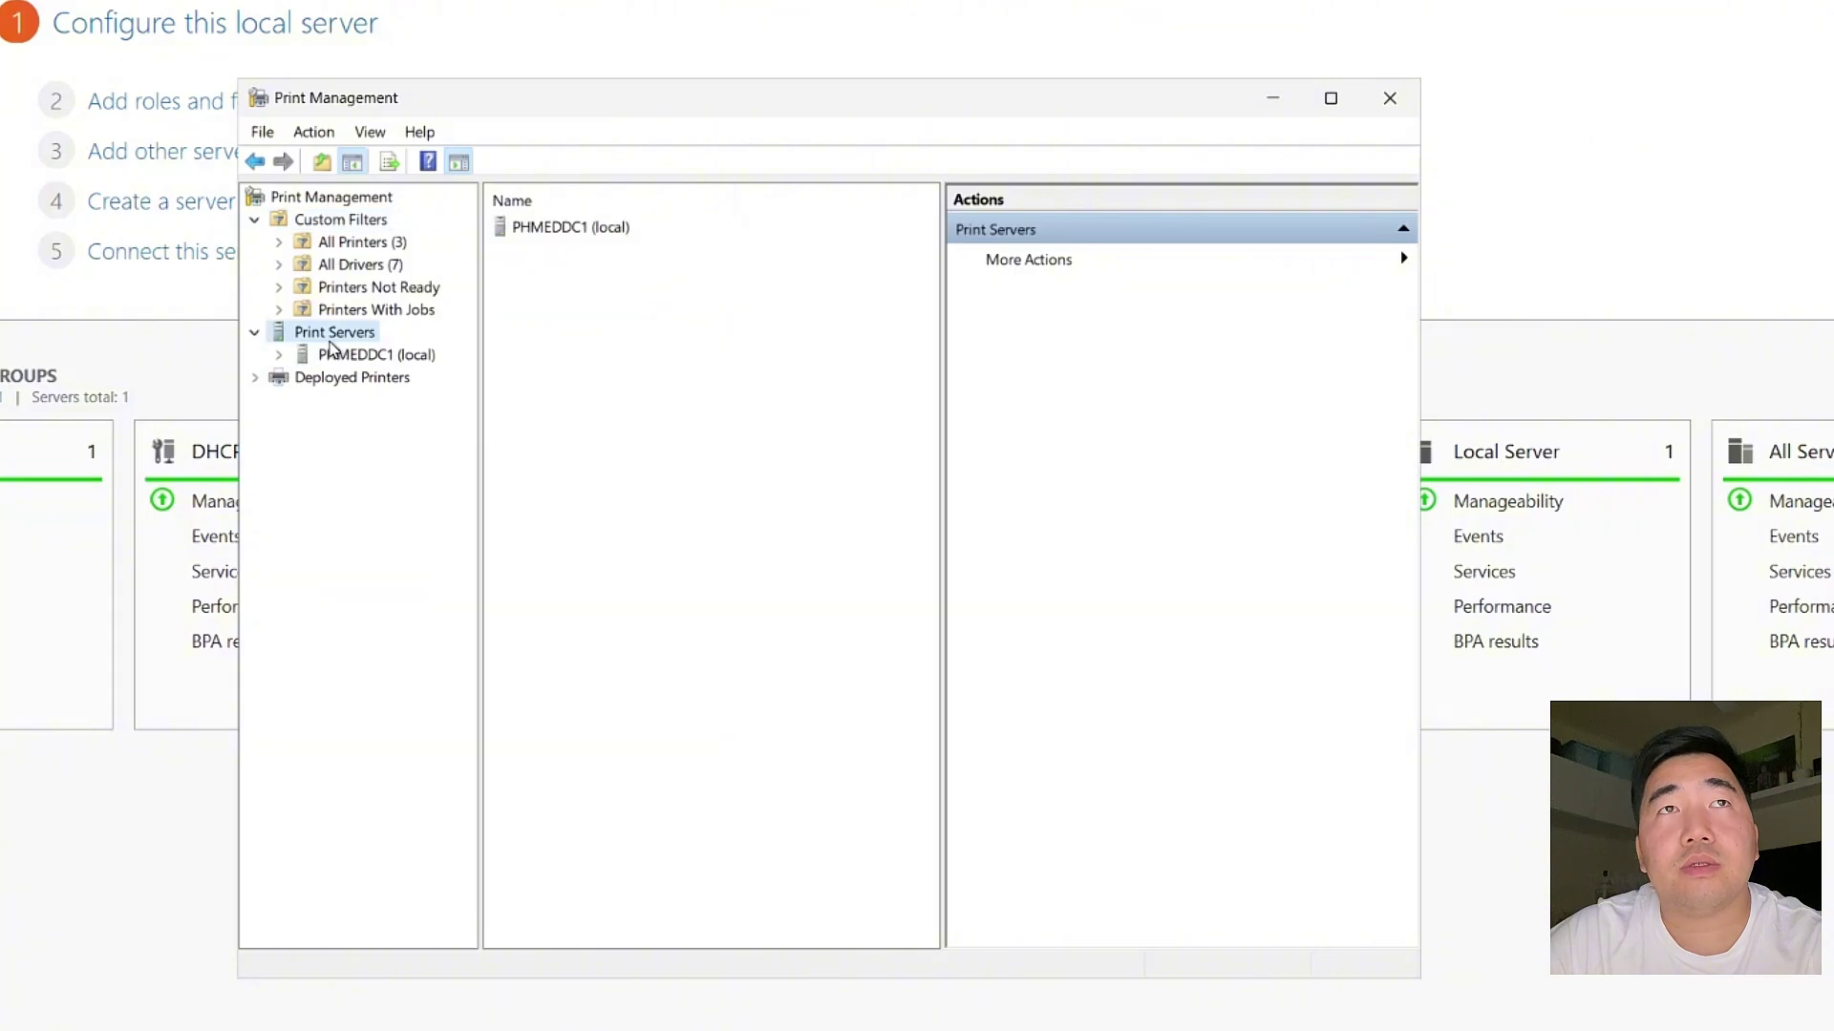
pyautogui.doubleClick(318, 357)
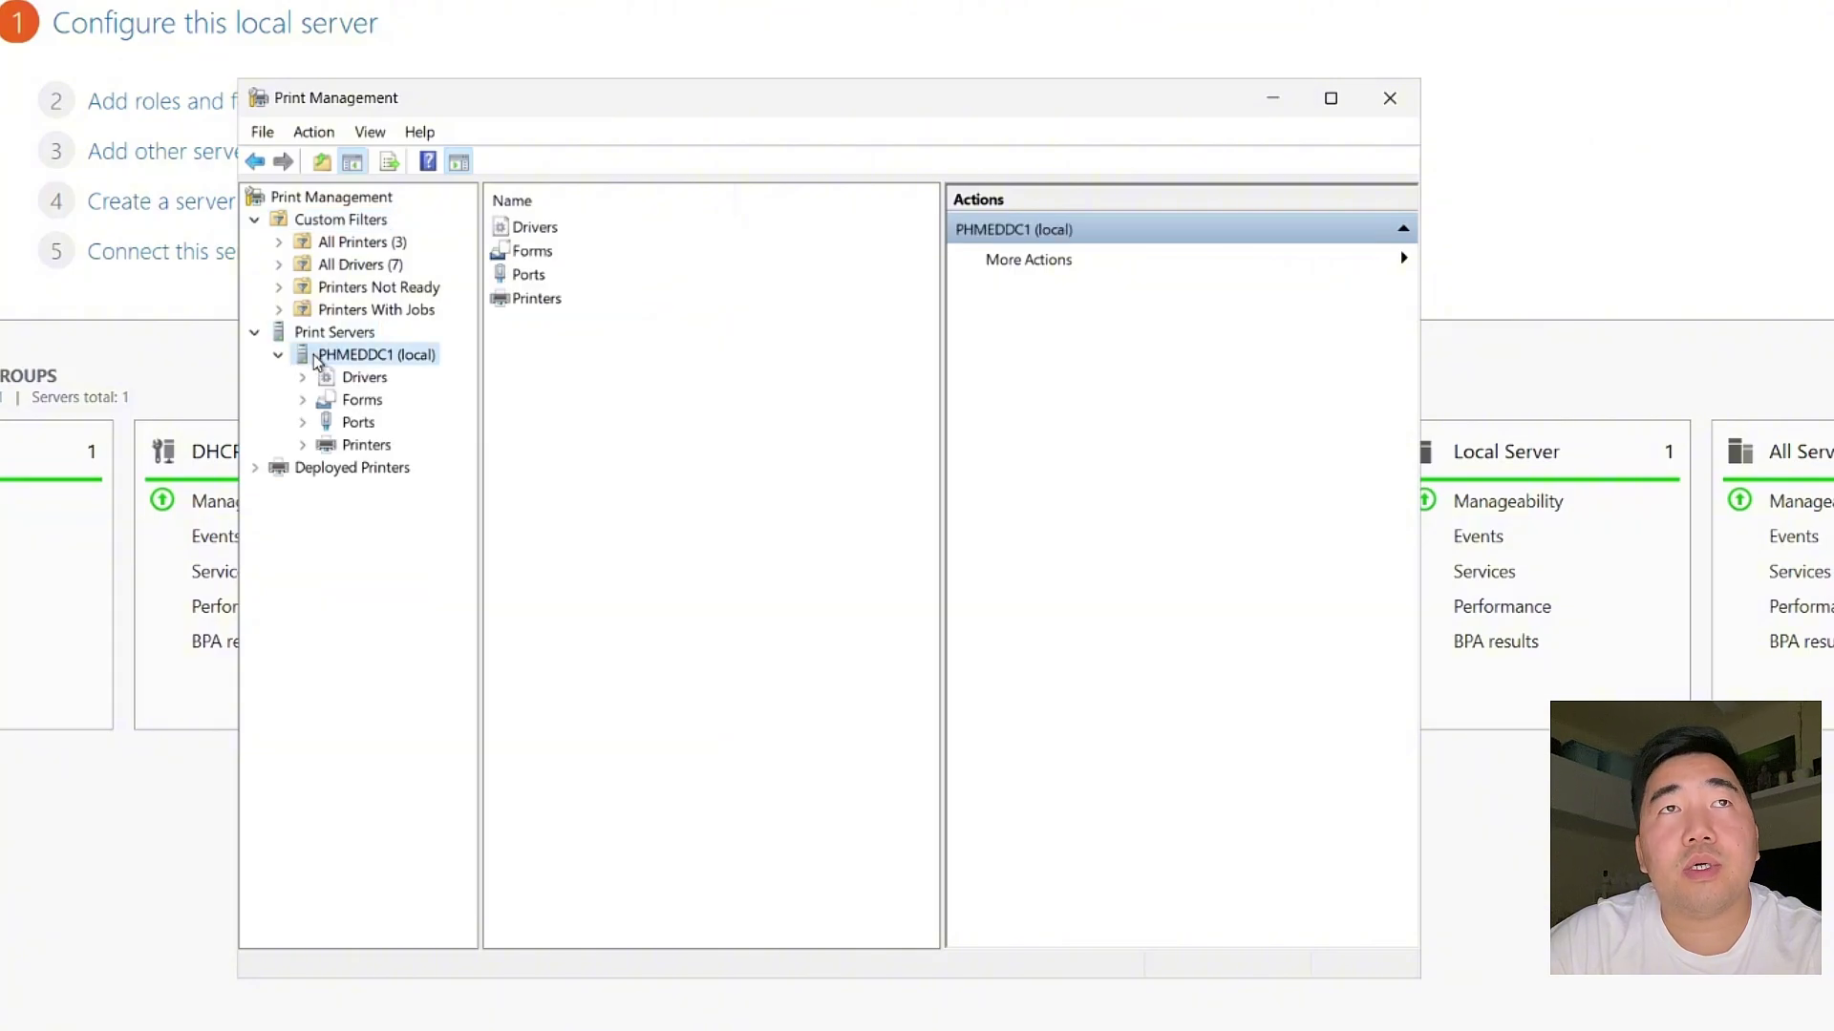
# Browse the server's Forms, Ports and Printers, ending on its seven installed drivers
pyautogui.click(365, 380)
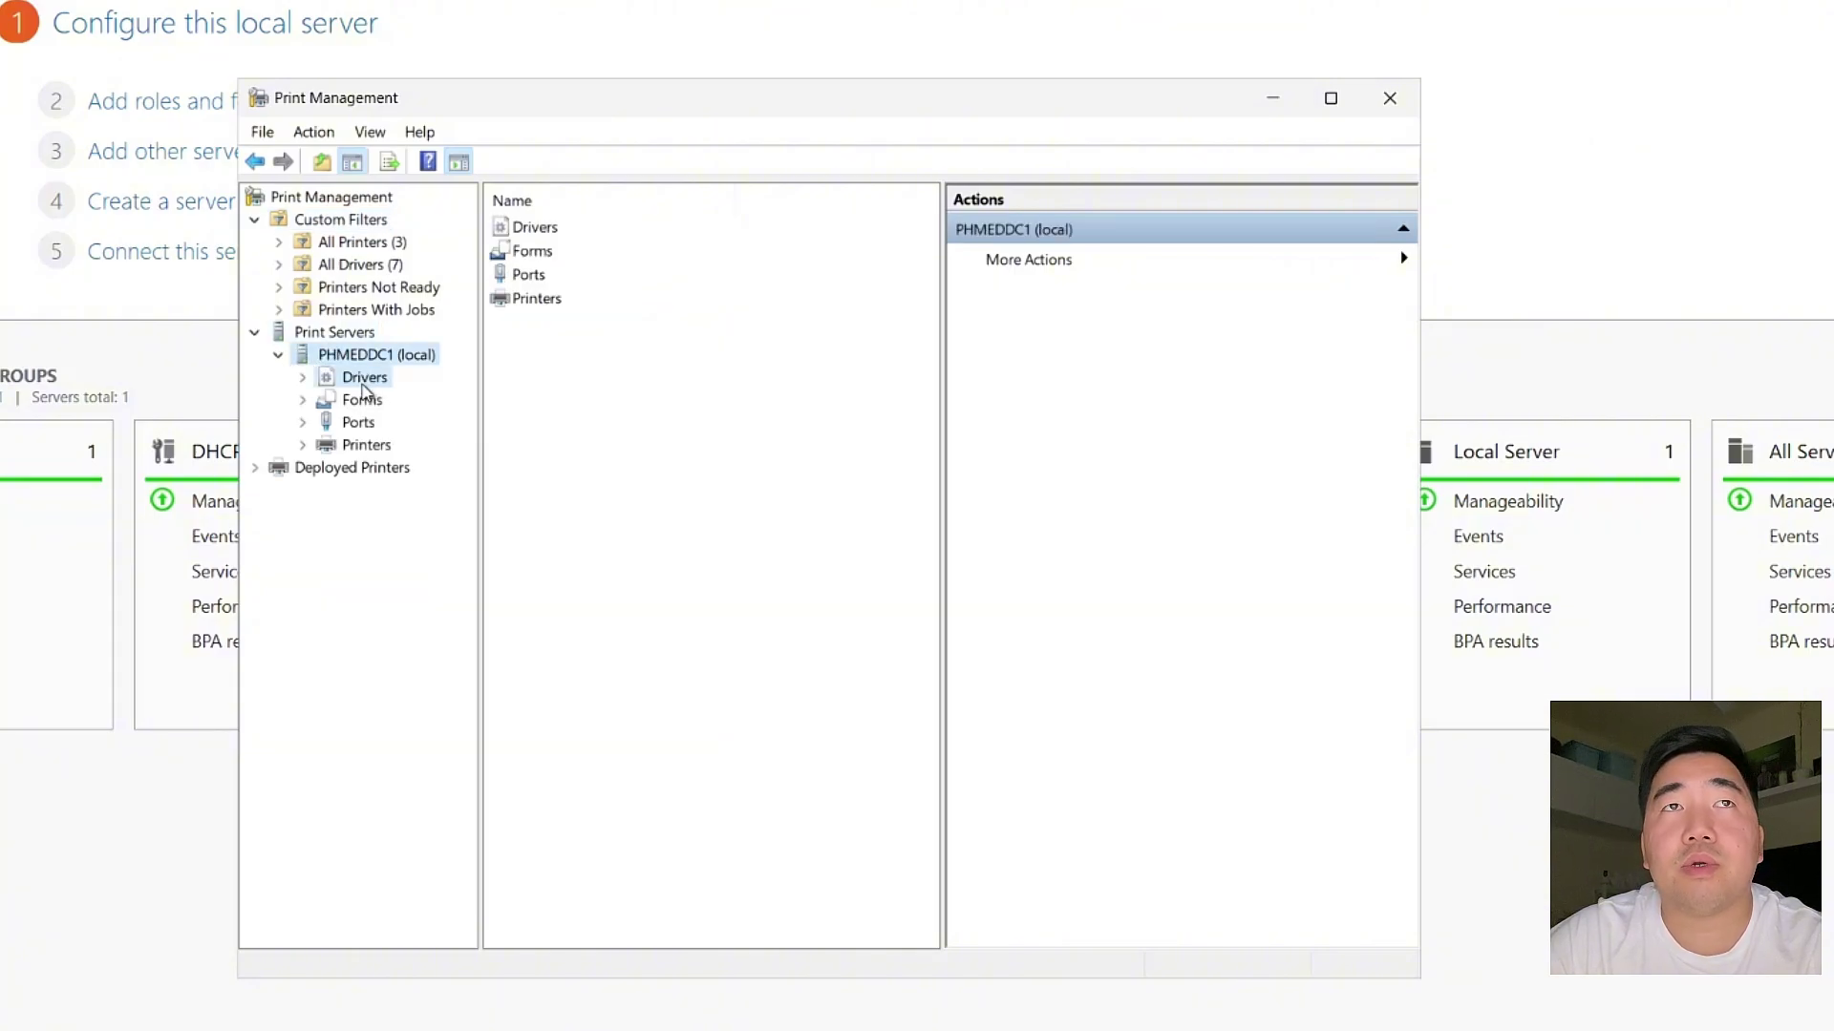
pyautogui.click(363, 403)
pyautogui.click(359, 422)
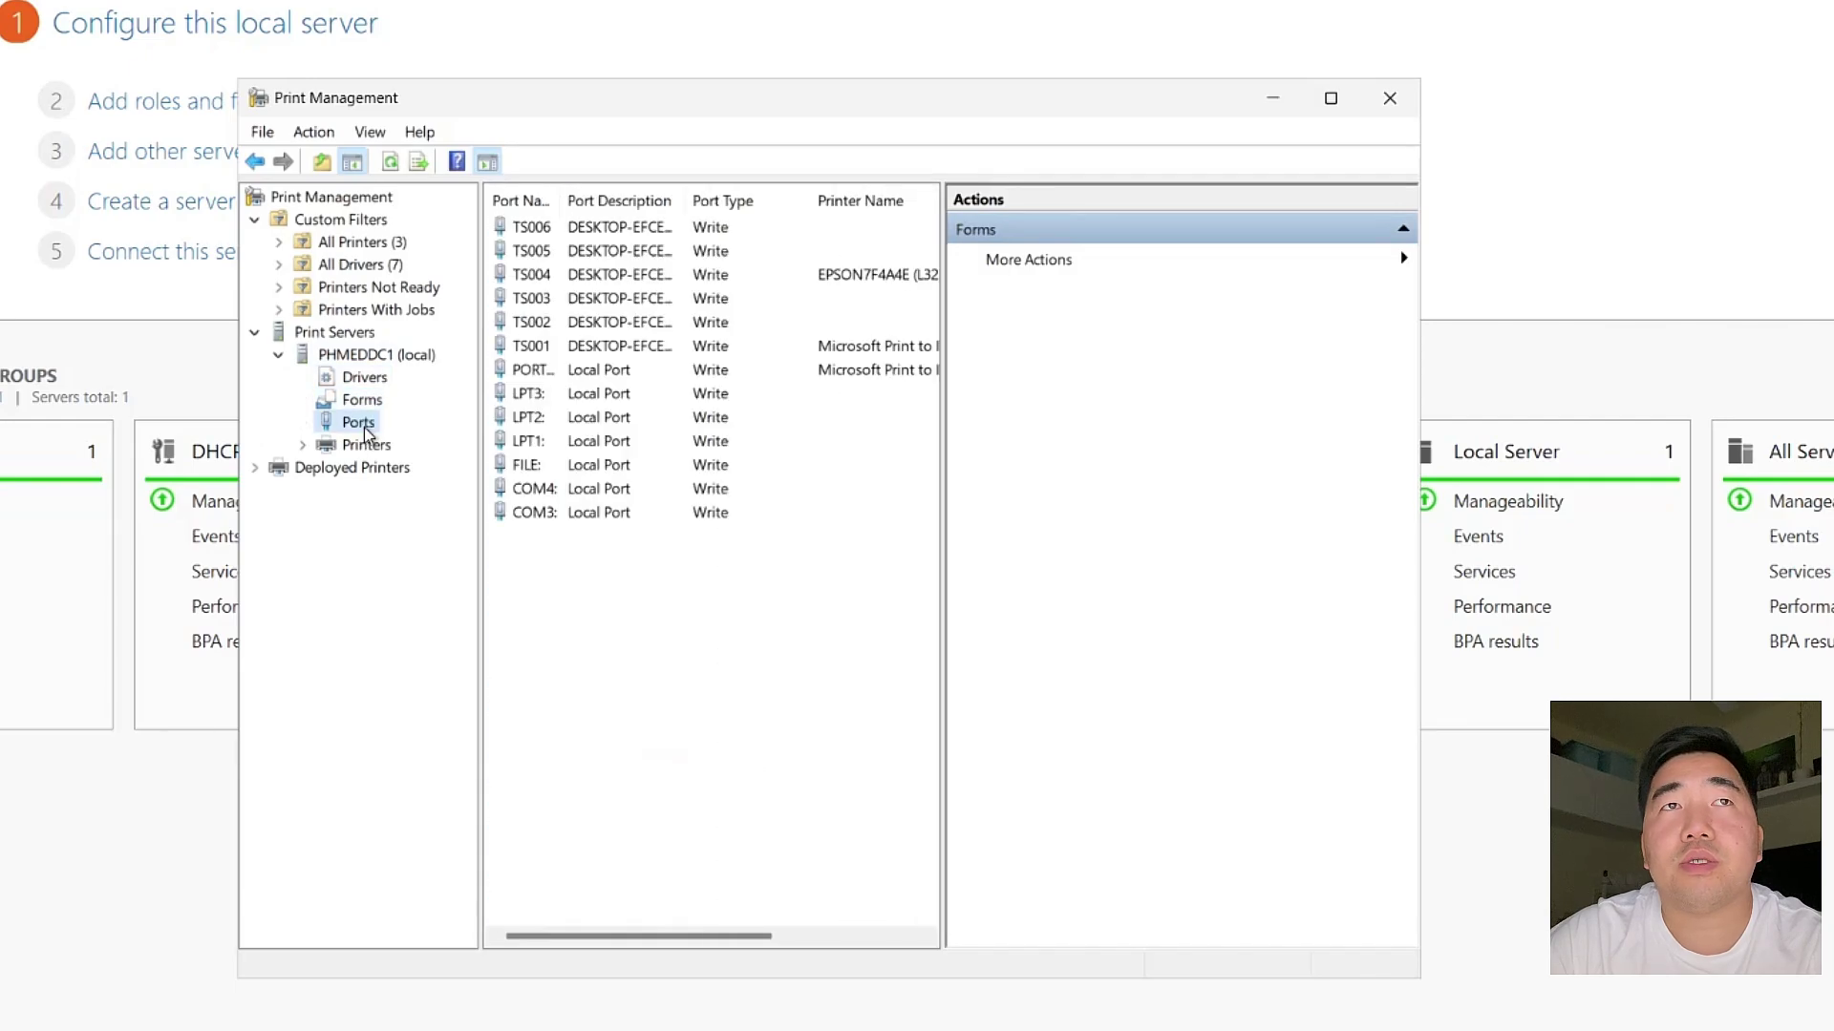
pyautogui.click(366, 445)
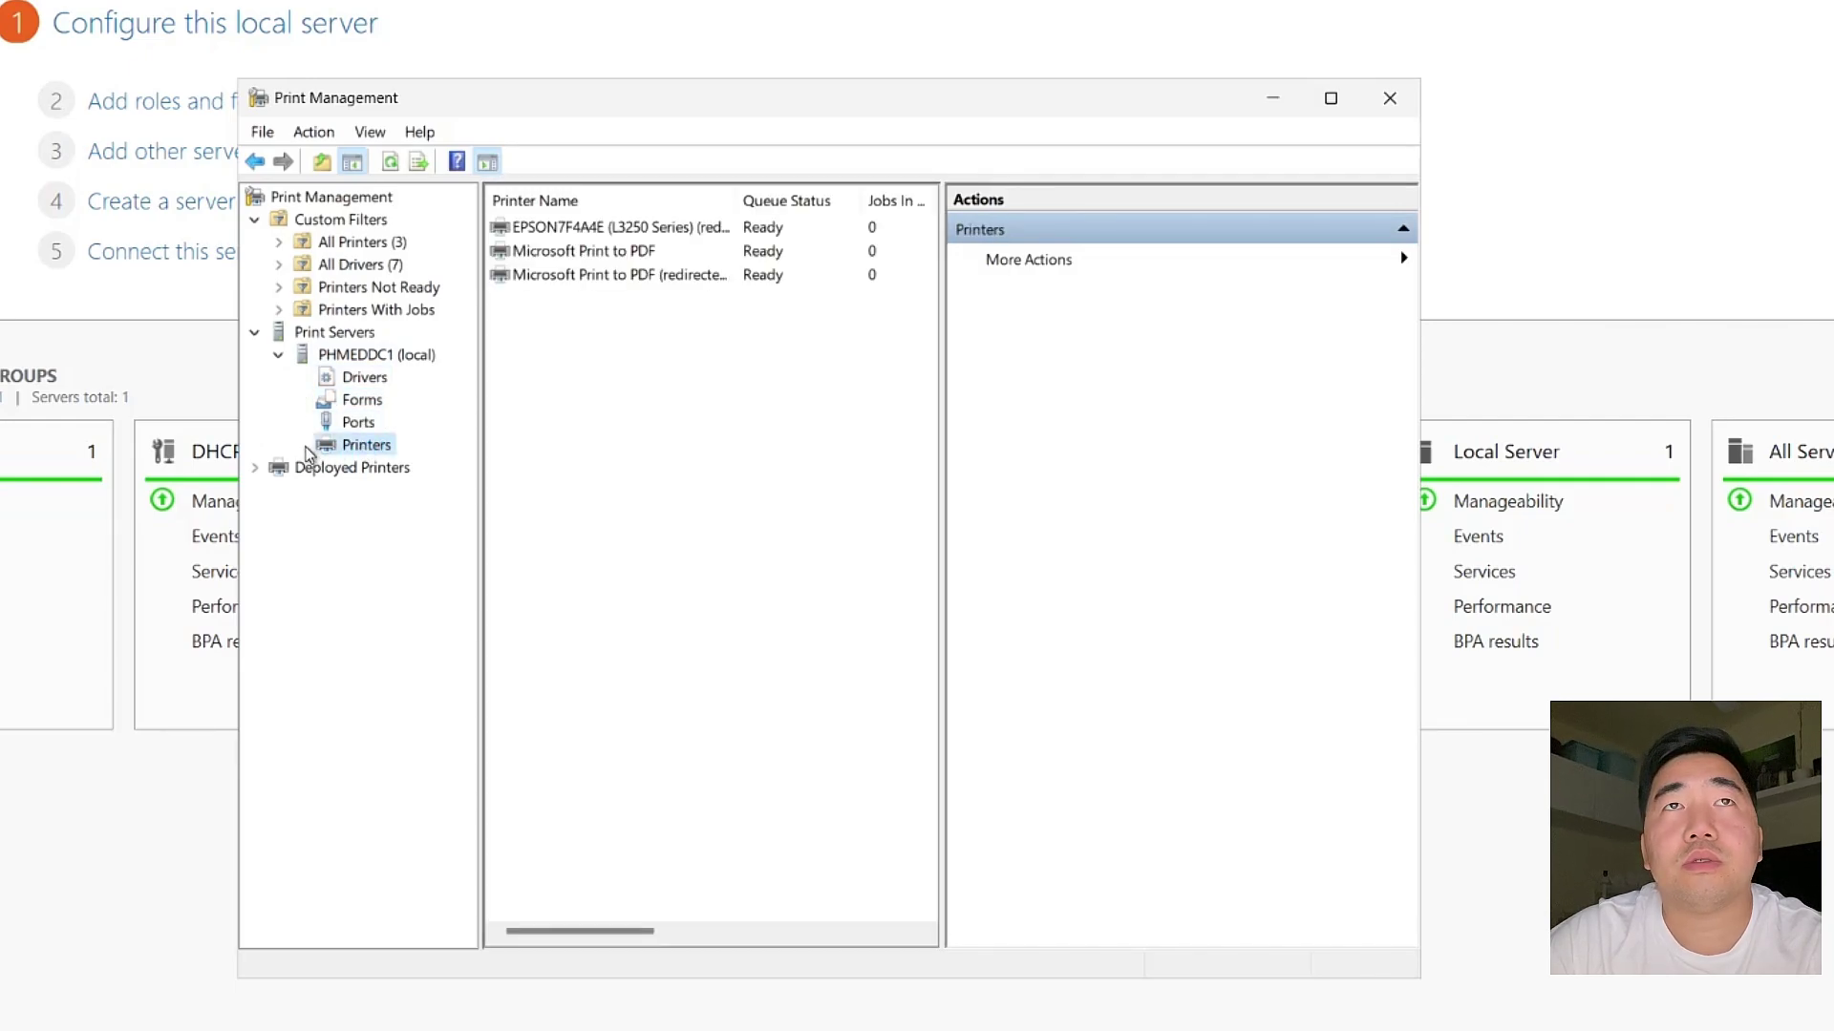
pyautogui.click(355, 380)
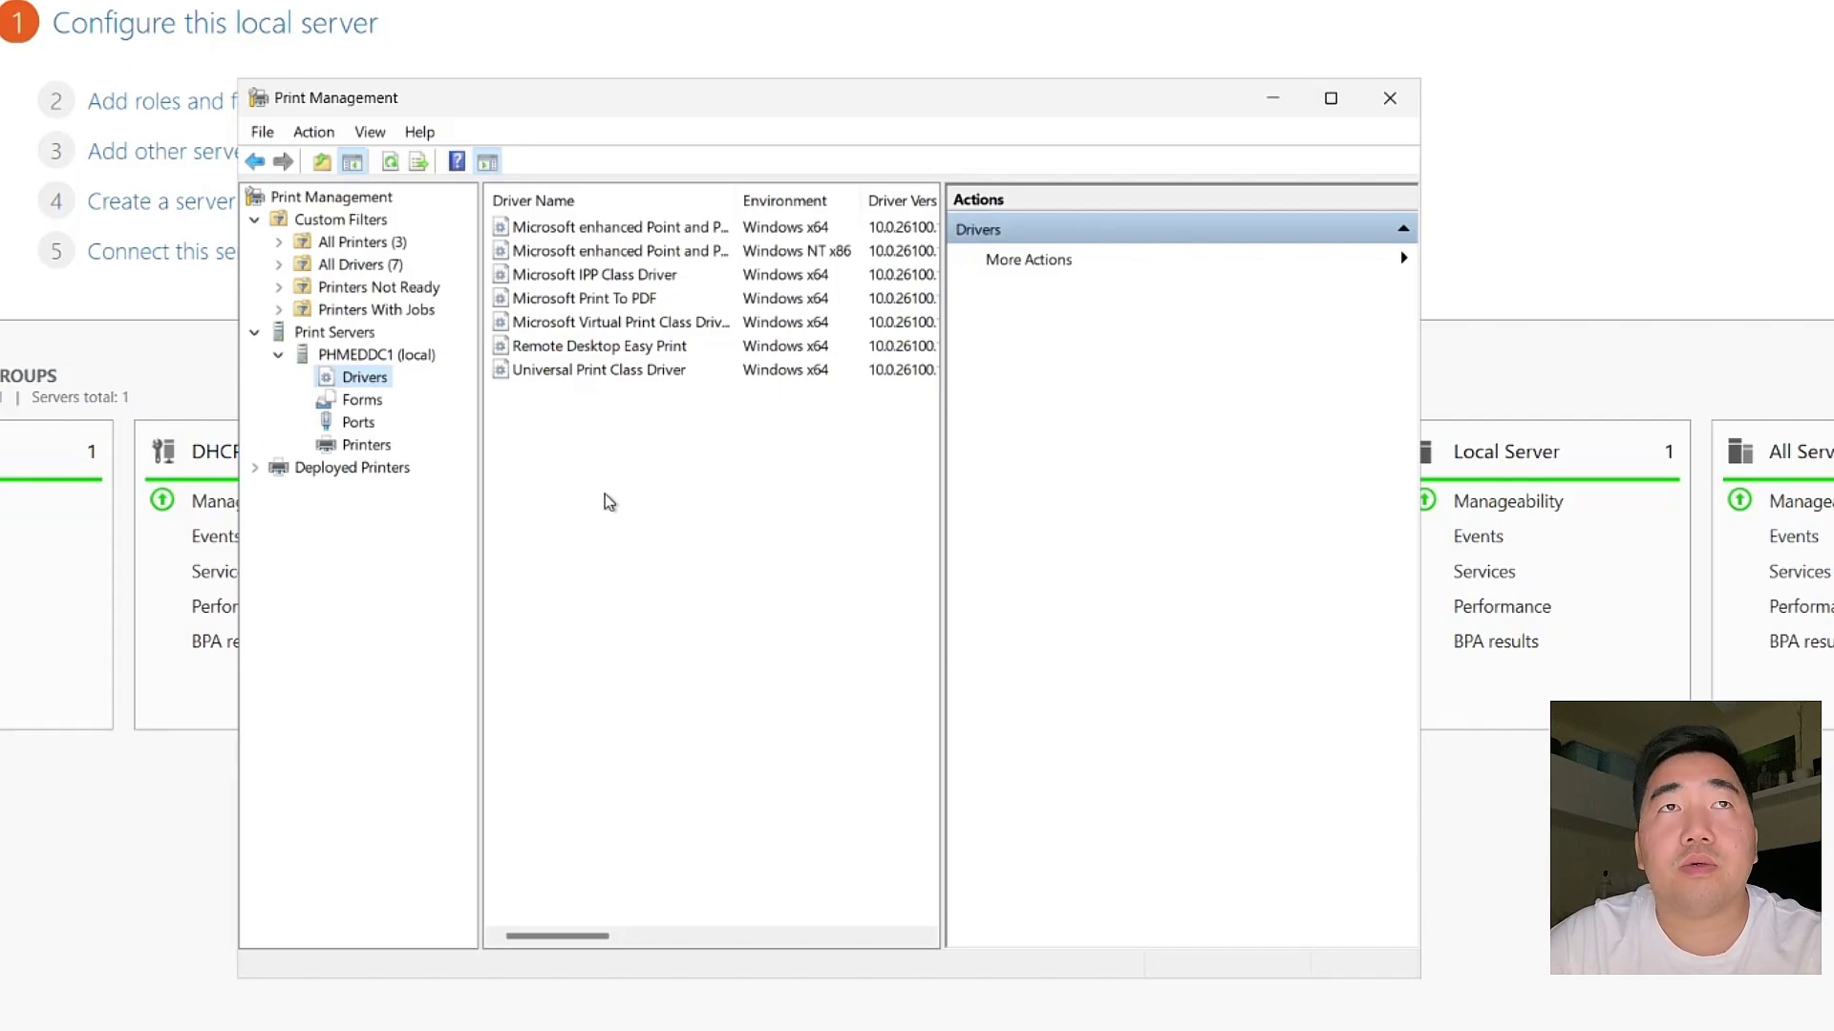
# Start the Add Printer Driver Wizard and keep the x64 processor selected
pyautogui.rightClick(592, 462)
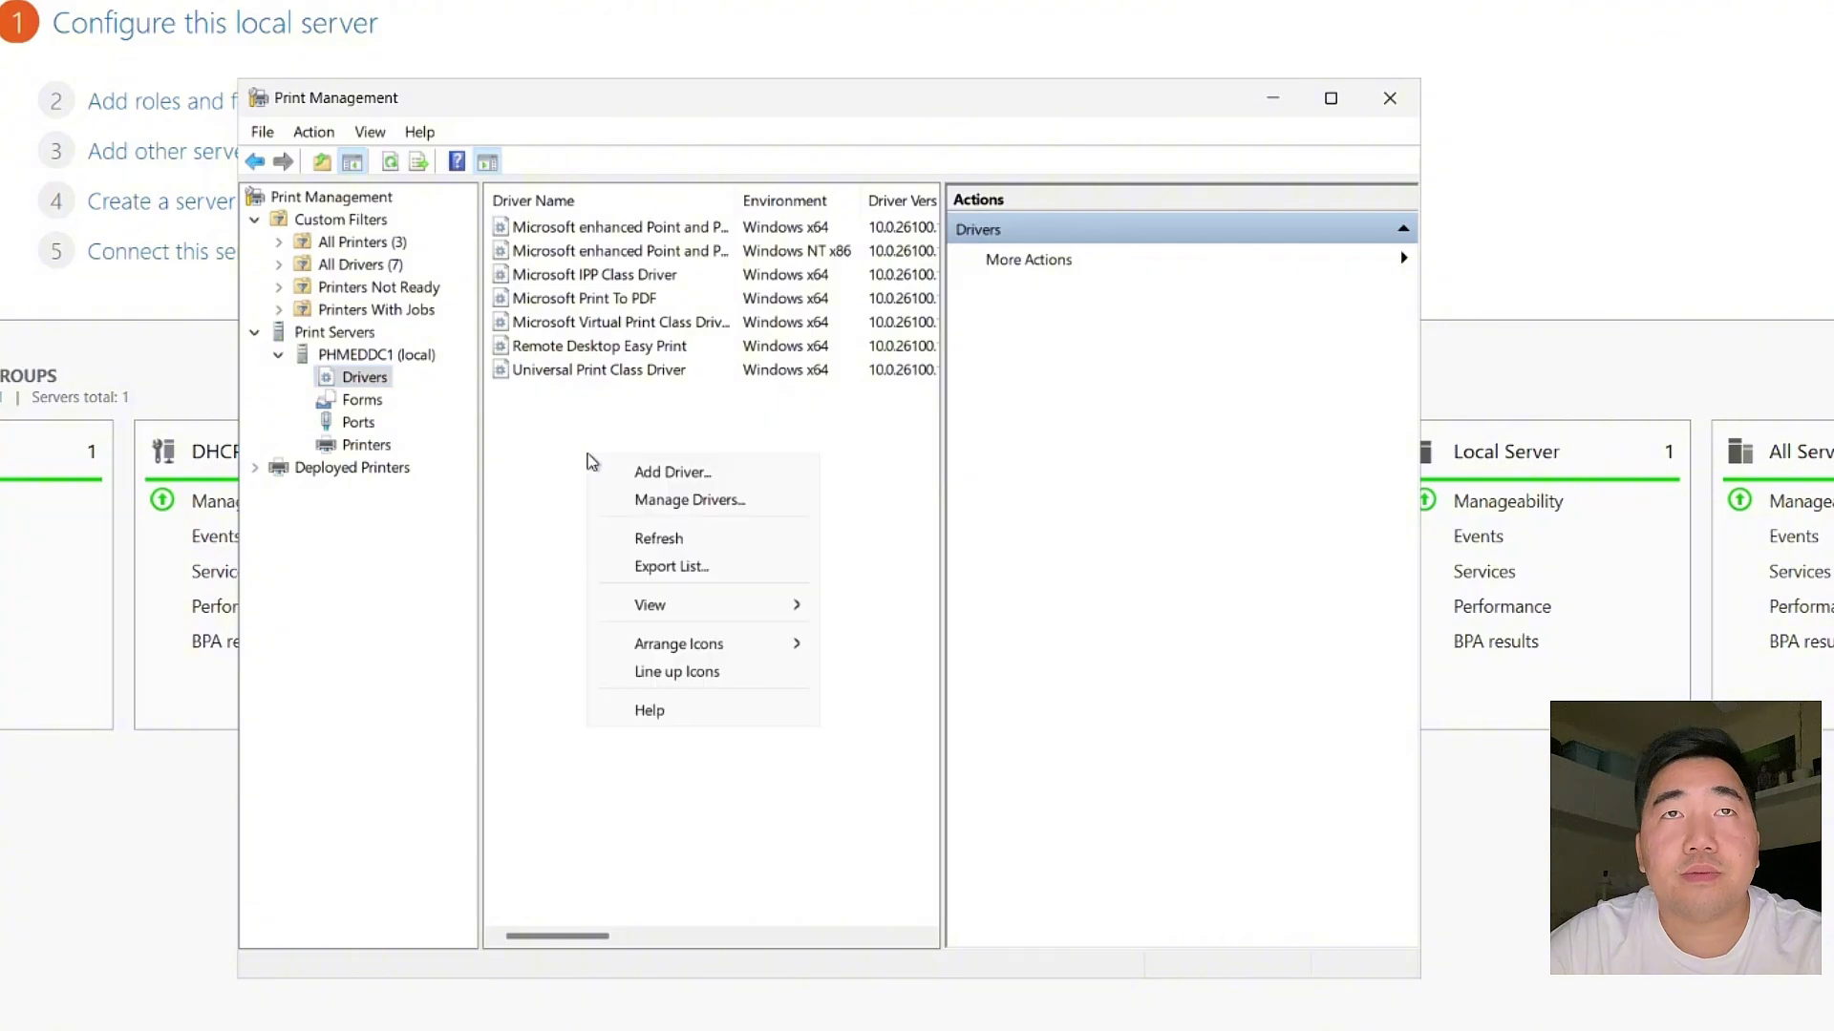
pyautogui.click(628, 470)
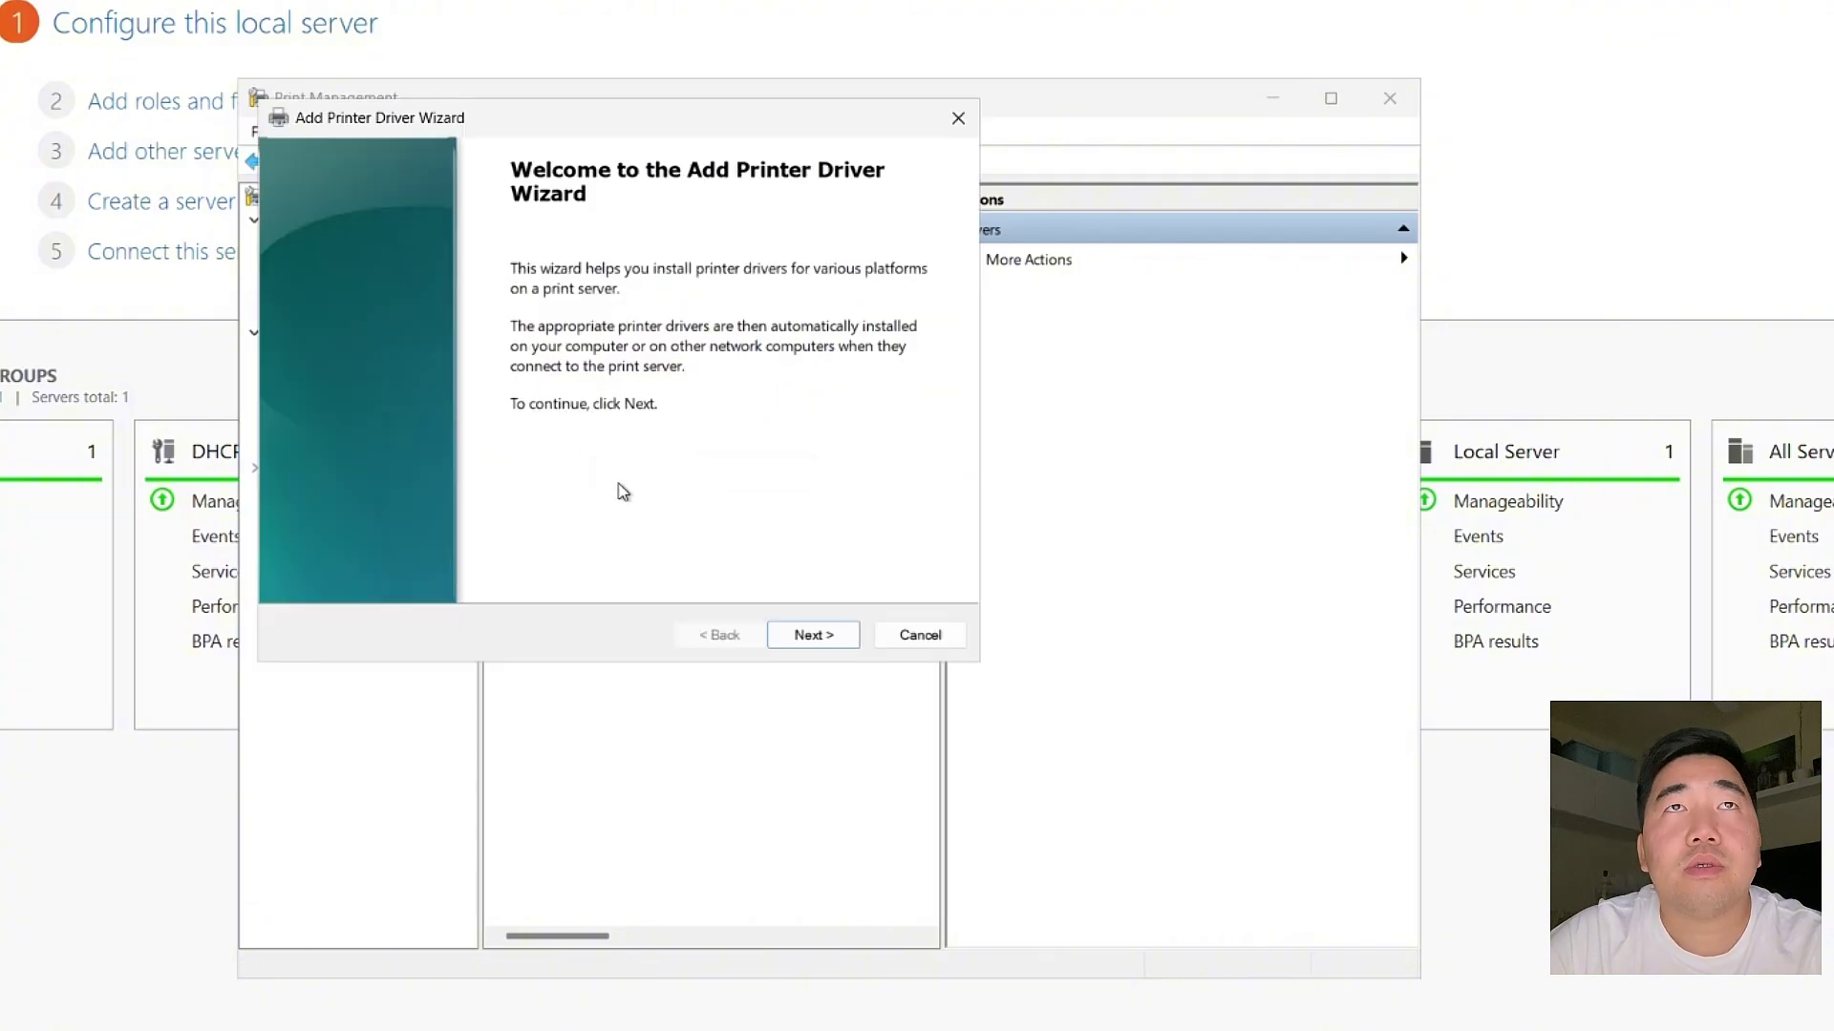
pyautogui.moveTo(602, 134); pyautogui.dragTo(655, 237)
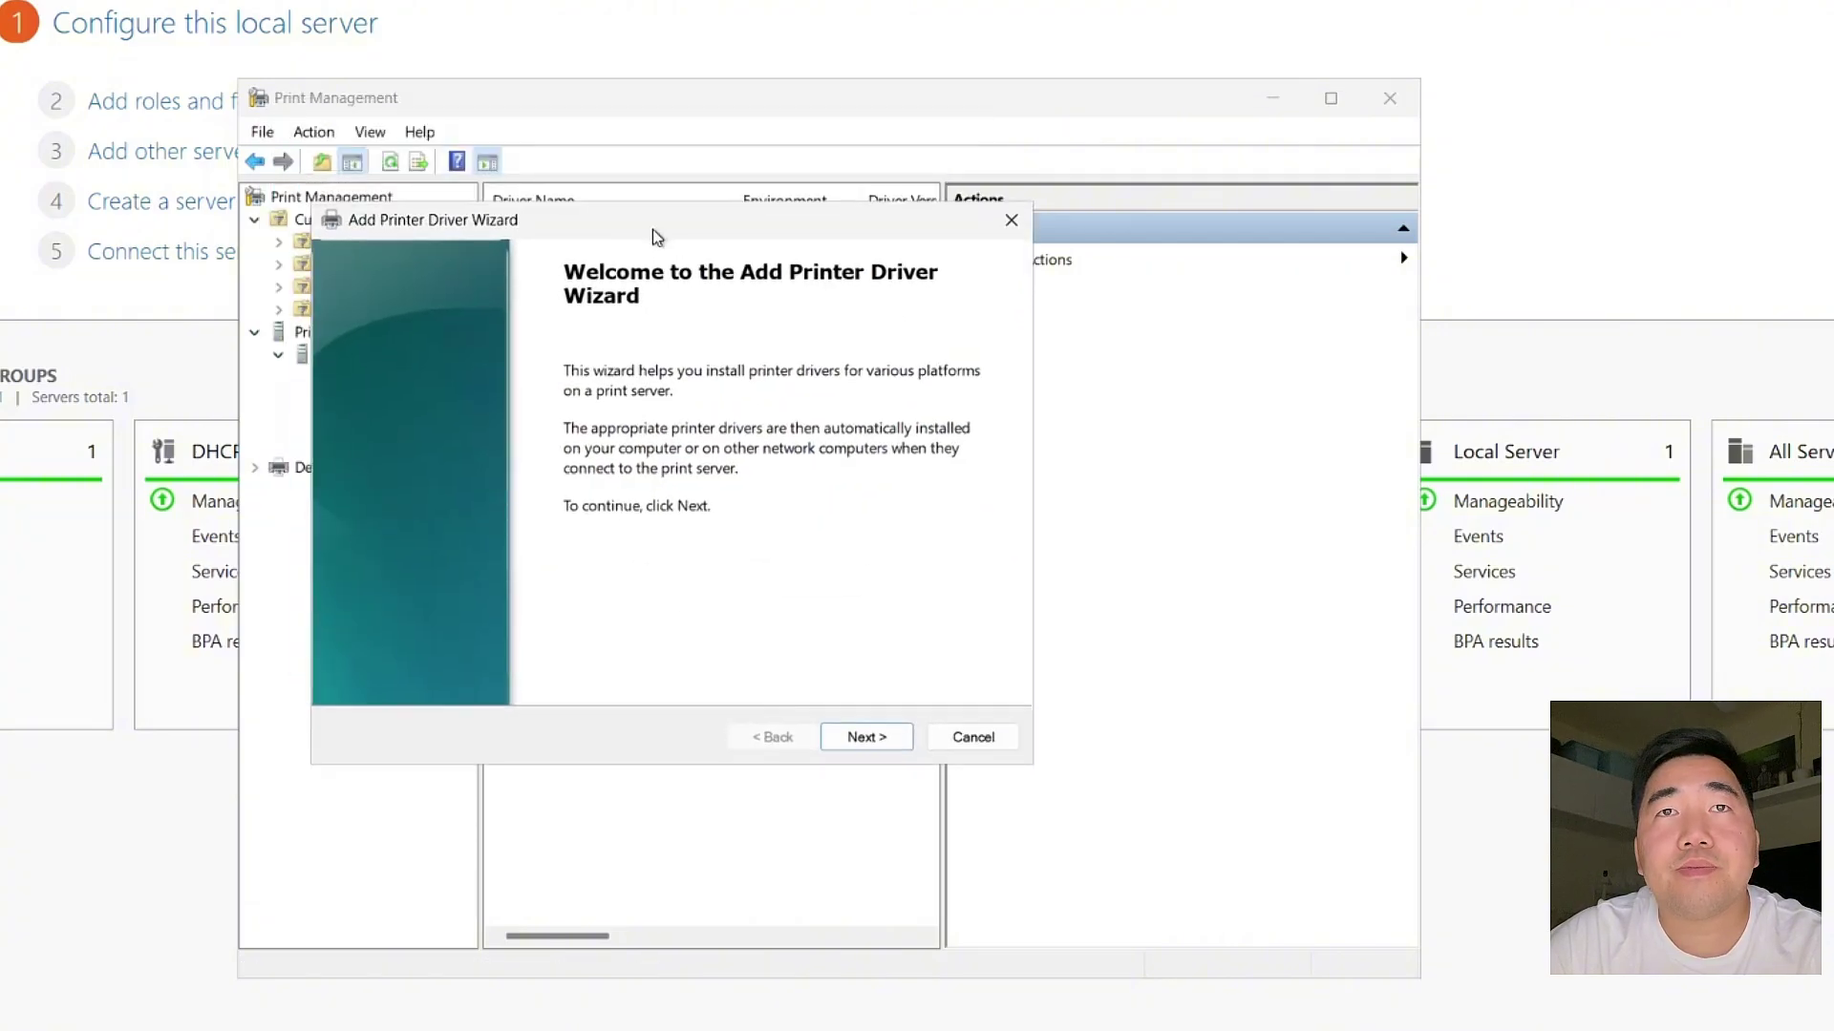
pyautogui.click(880, 737)
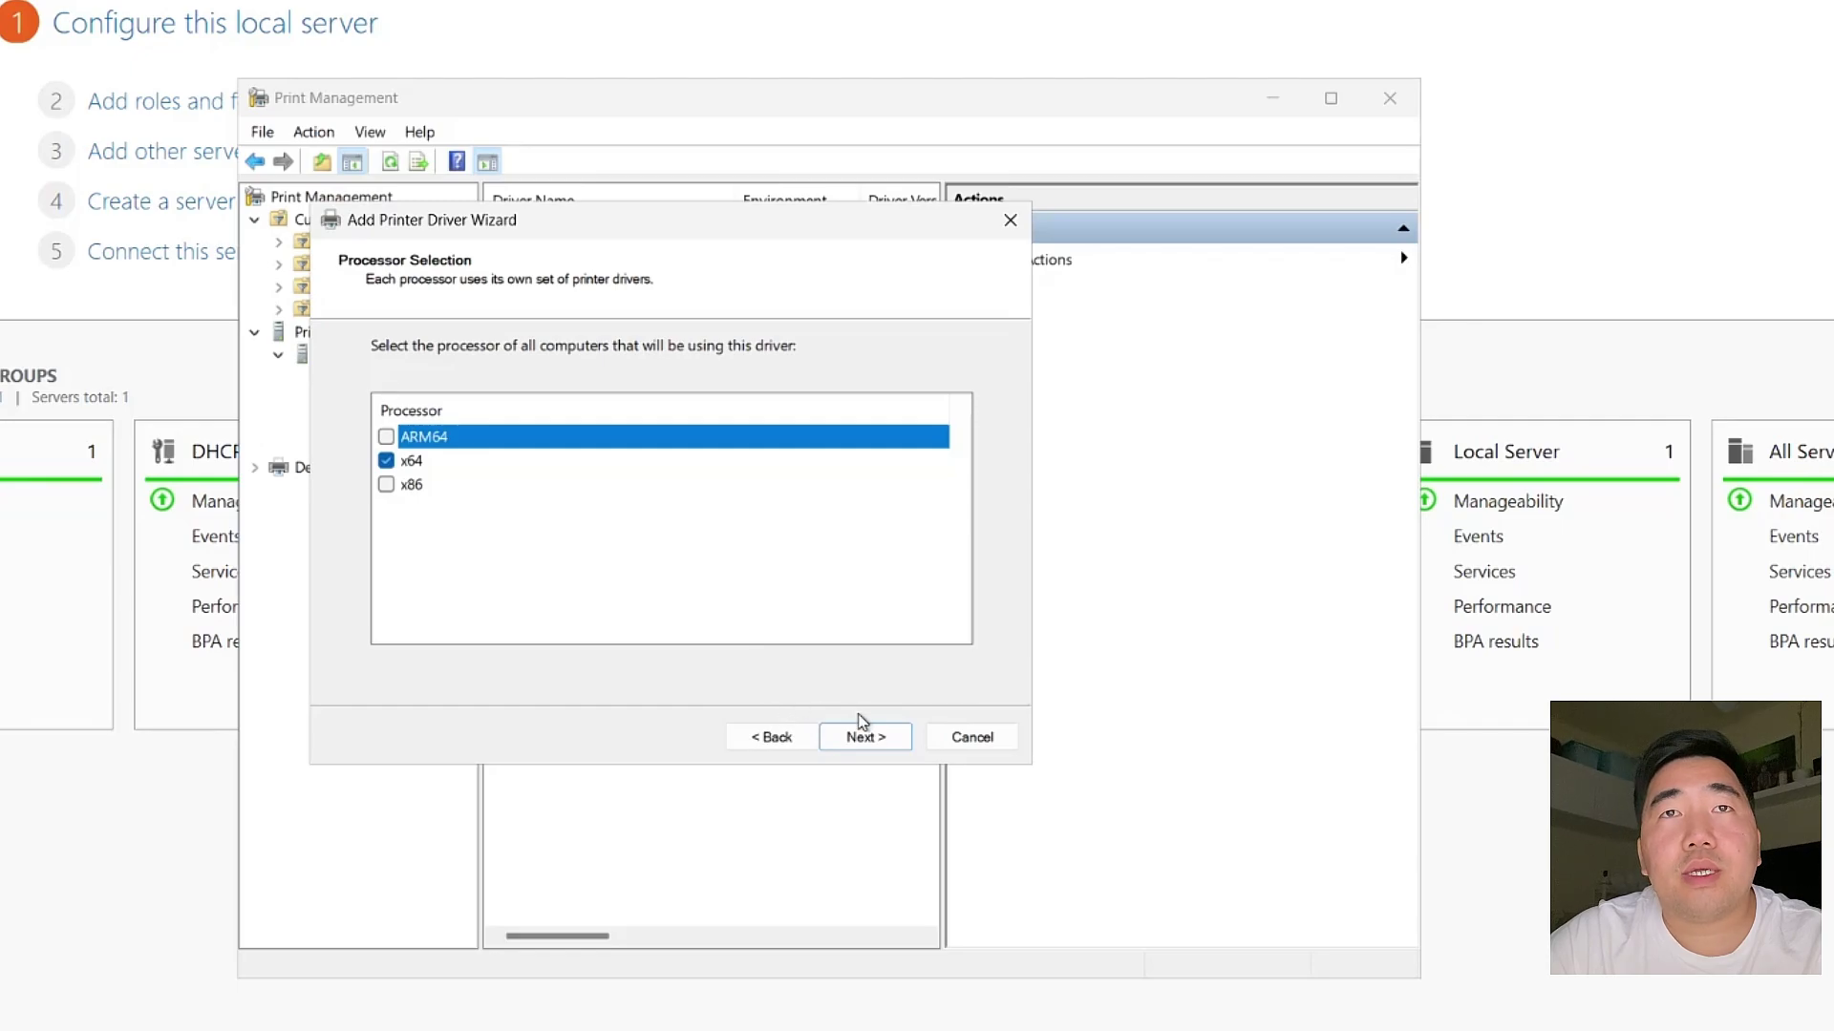
pyautogui.click(880, 738)
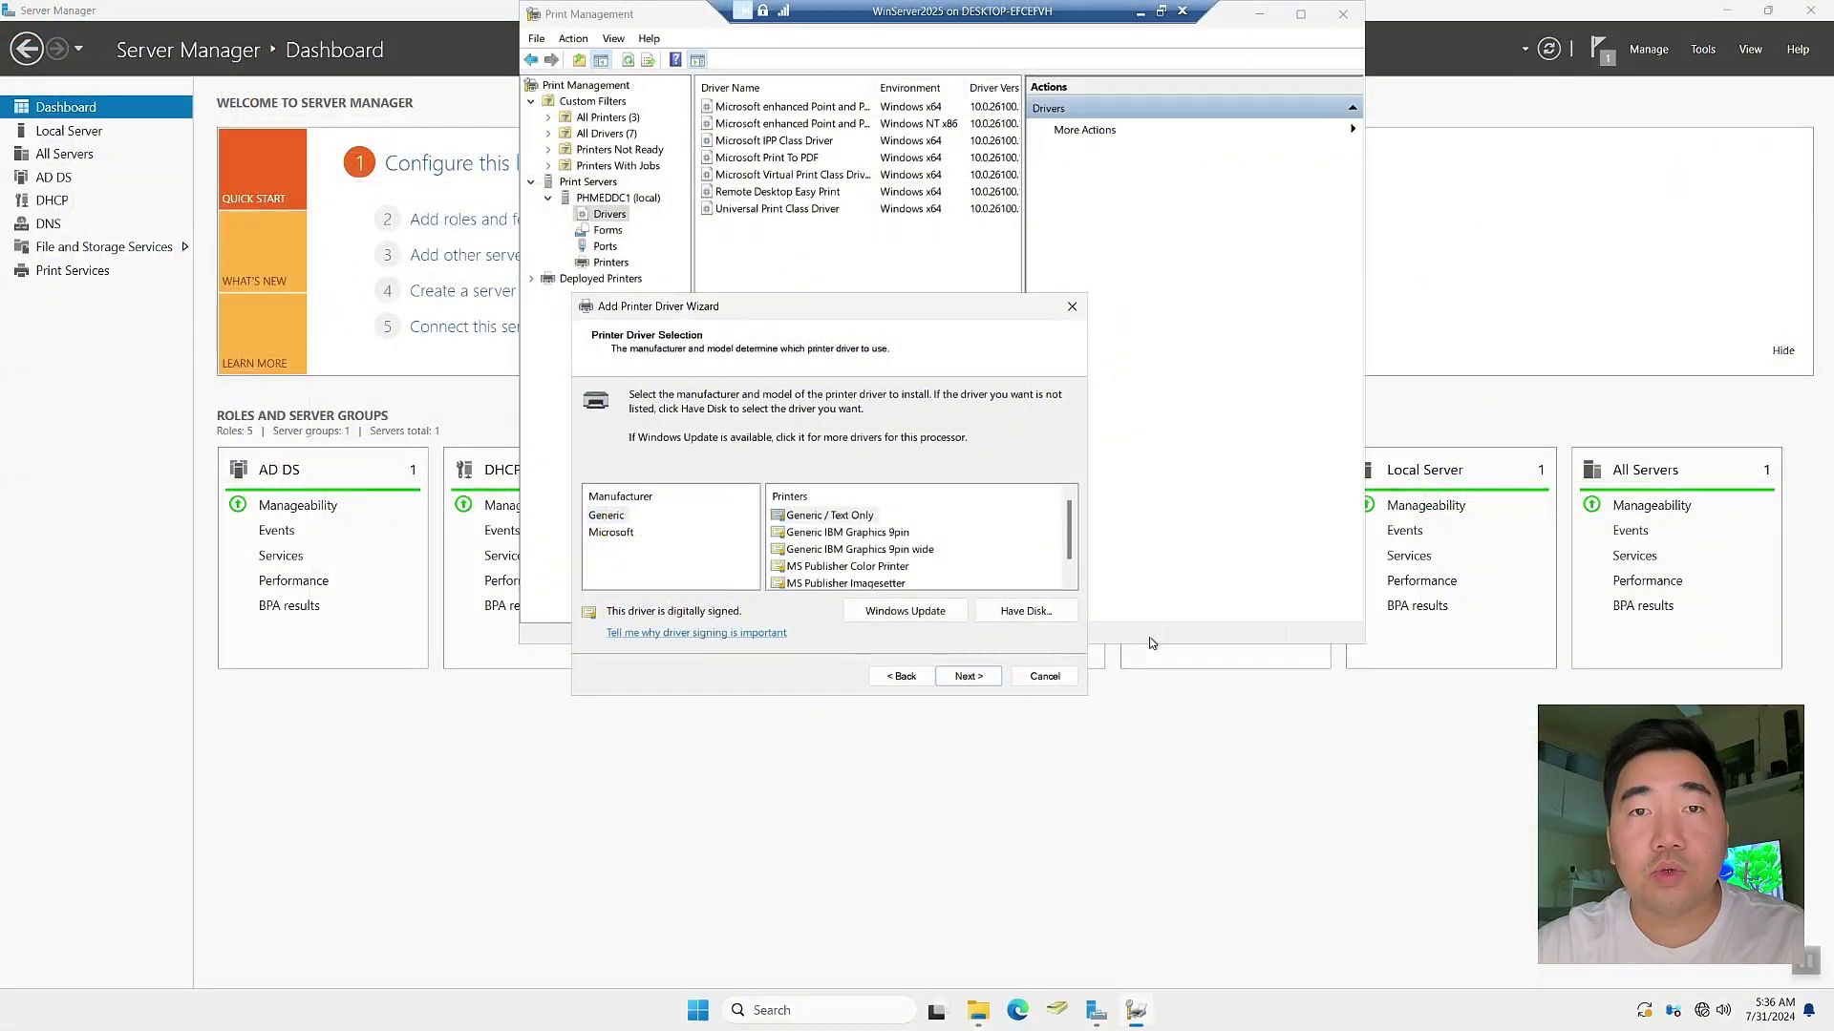
pyautogui.moveTo(772, 318)
pyautogui.mouseDown()
pyautogui.moveTo(752, 274)
pyautogui.moveTo(776, 305)
pyautogui.mouseUp()
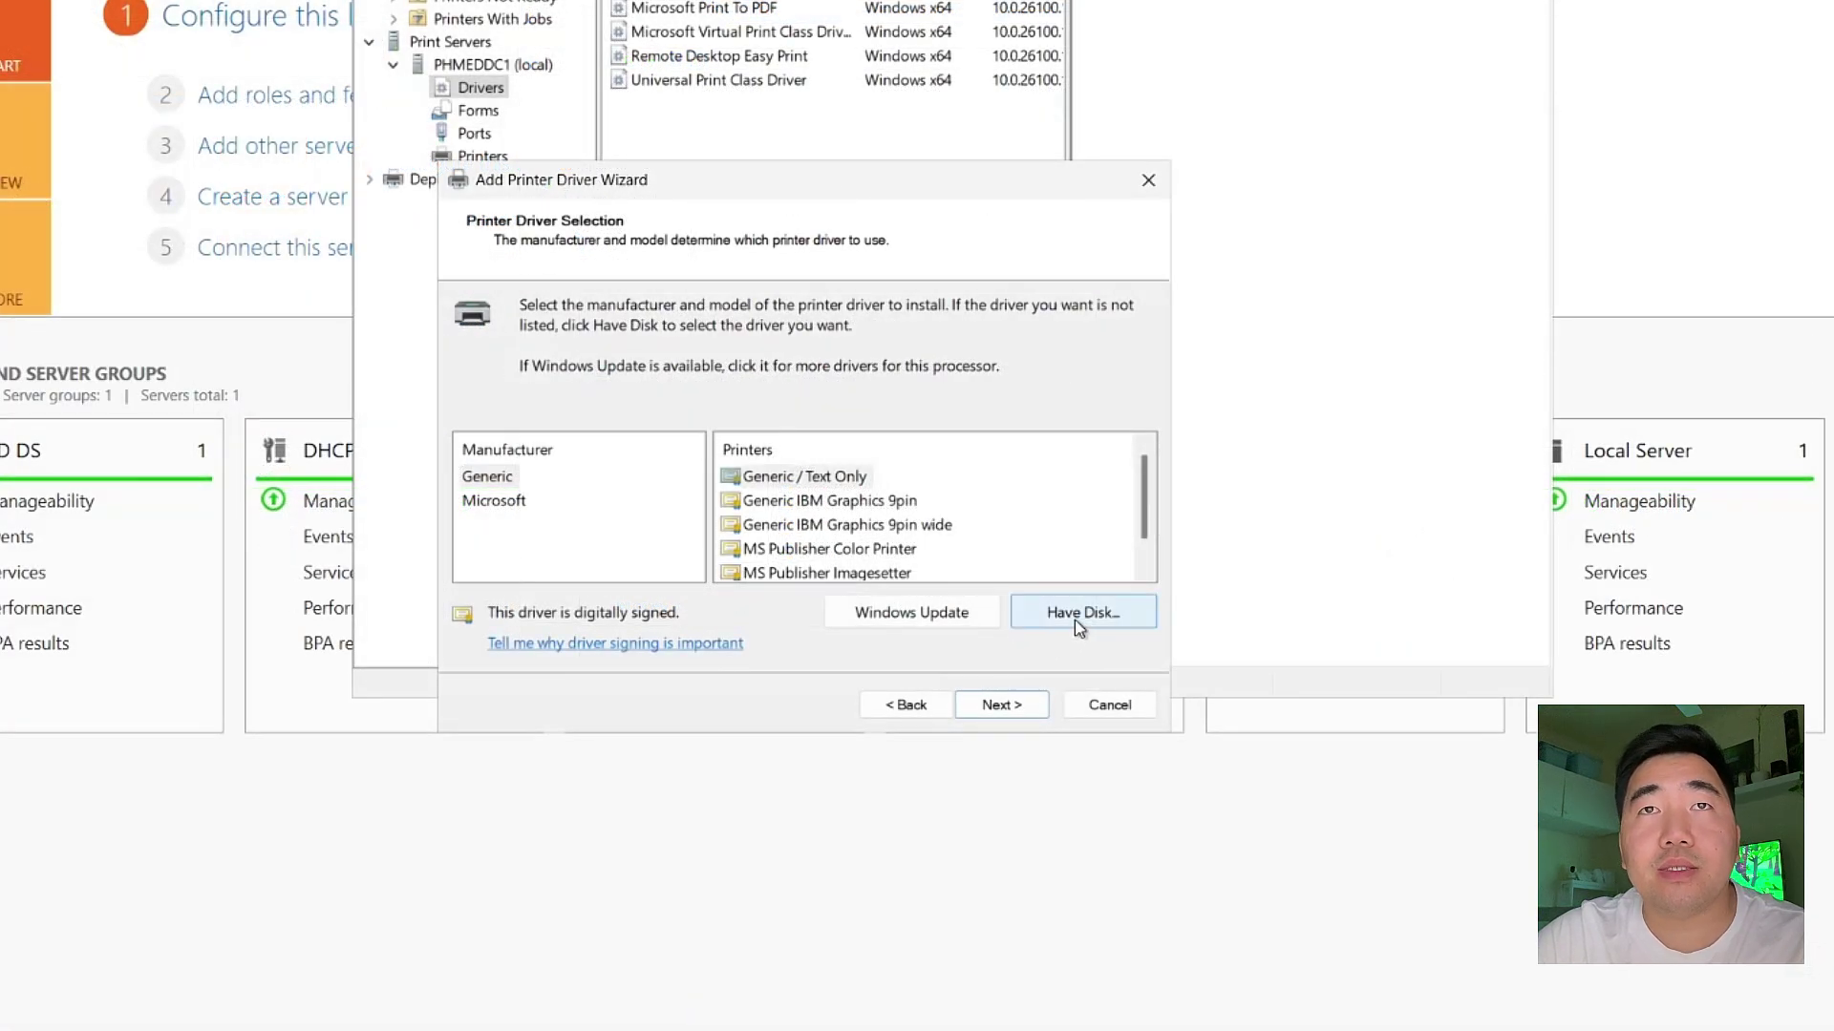
# Use Have Disk to select the hpzid4vp setup file in the Downloads M725 driver folder
pyautogui.click(1074, 621)
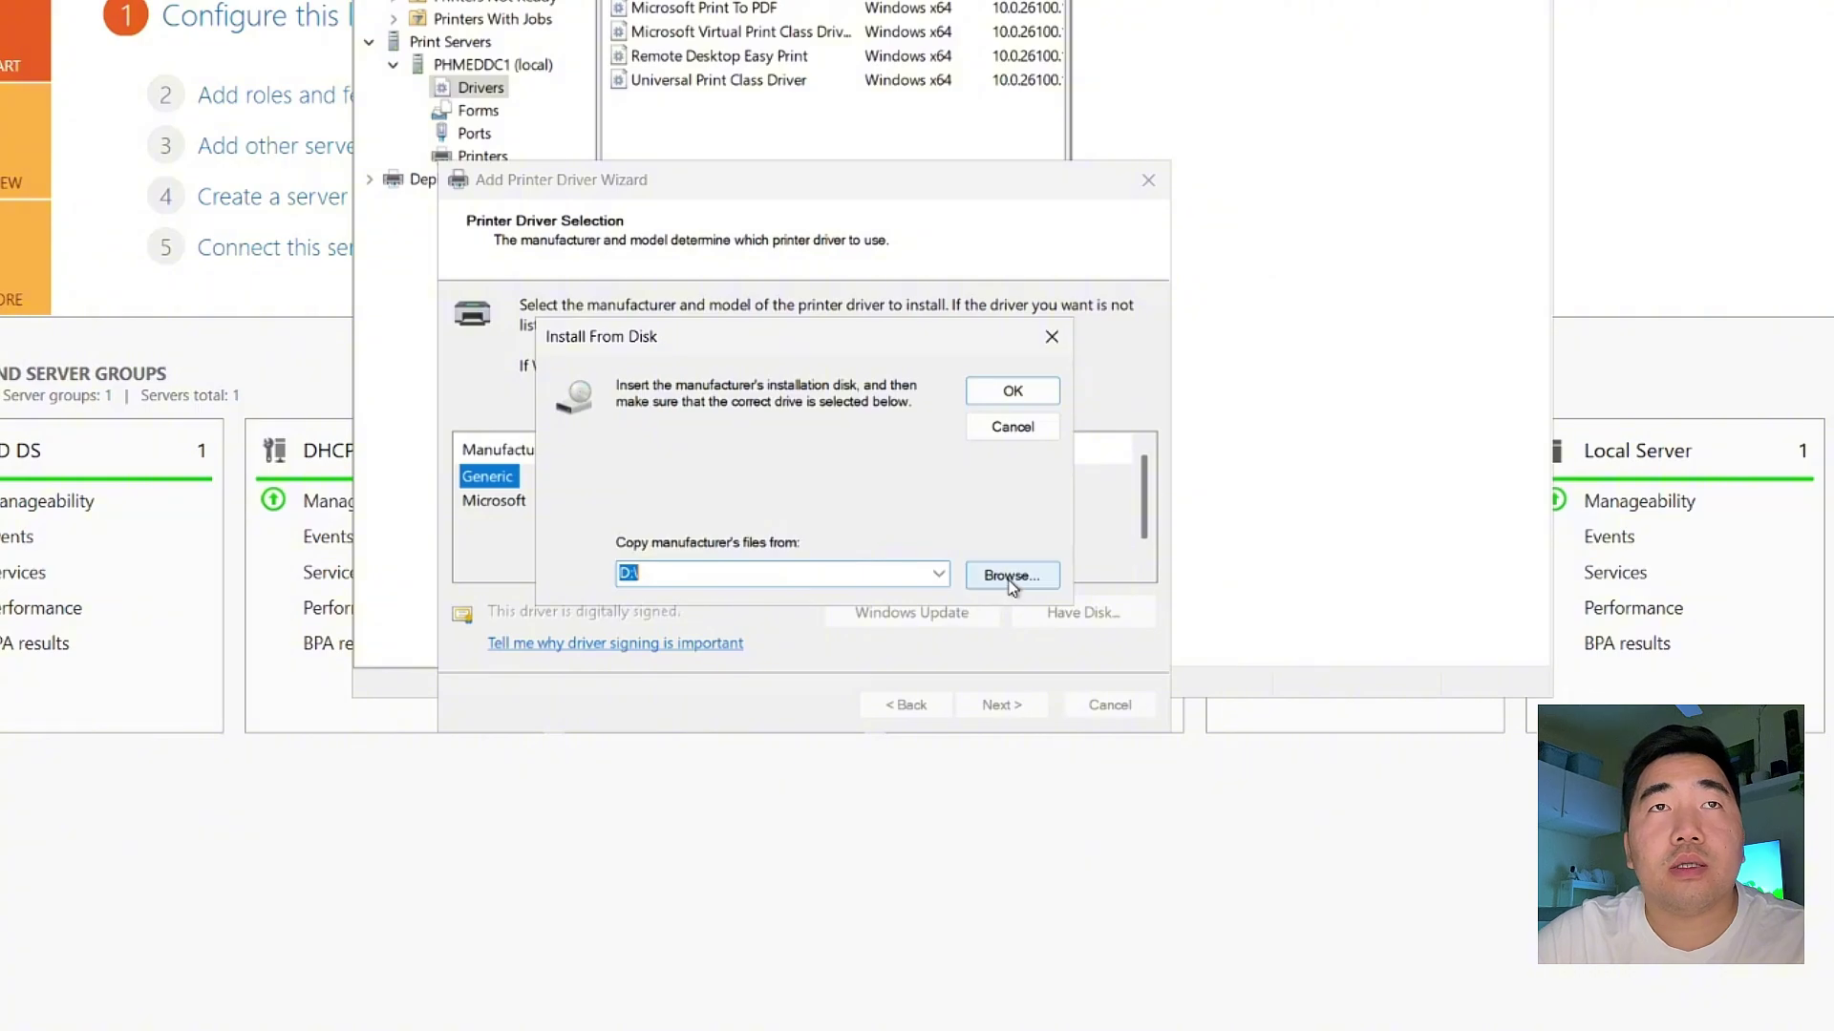
pyautogui.click(999, 585)
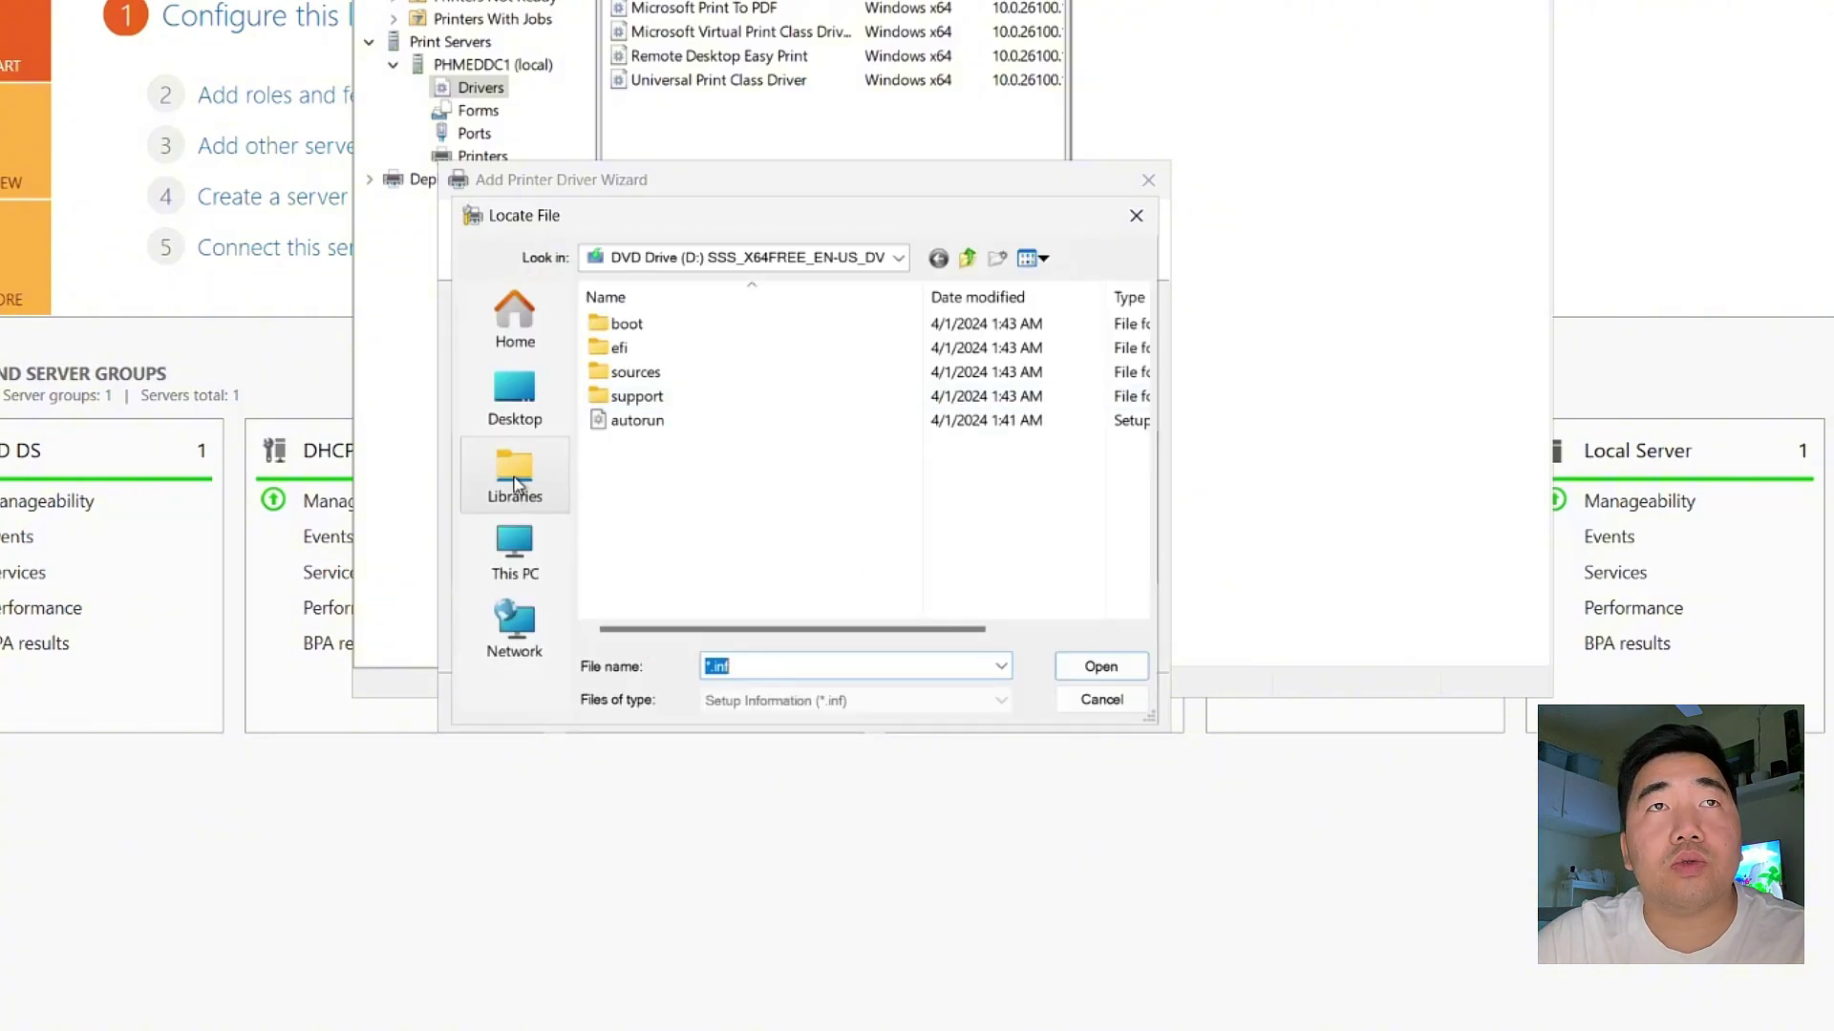
pyautogui.click(515, 549)
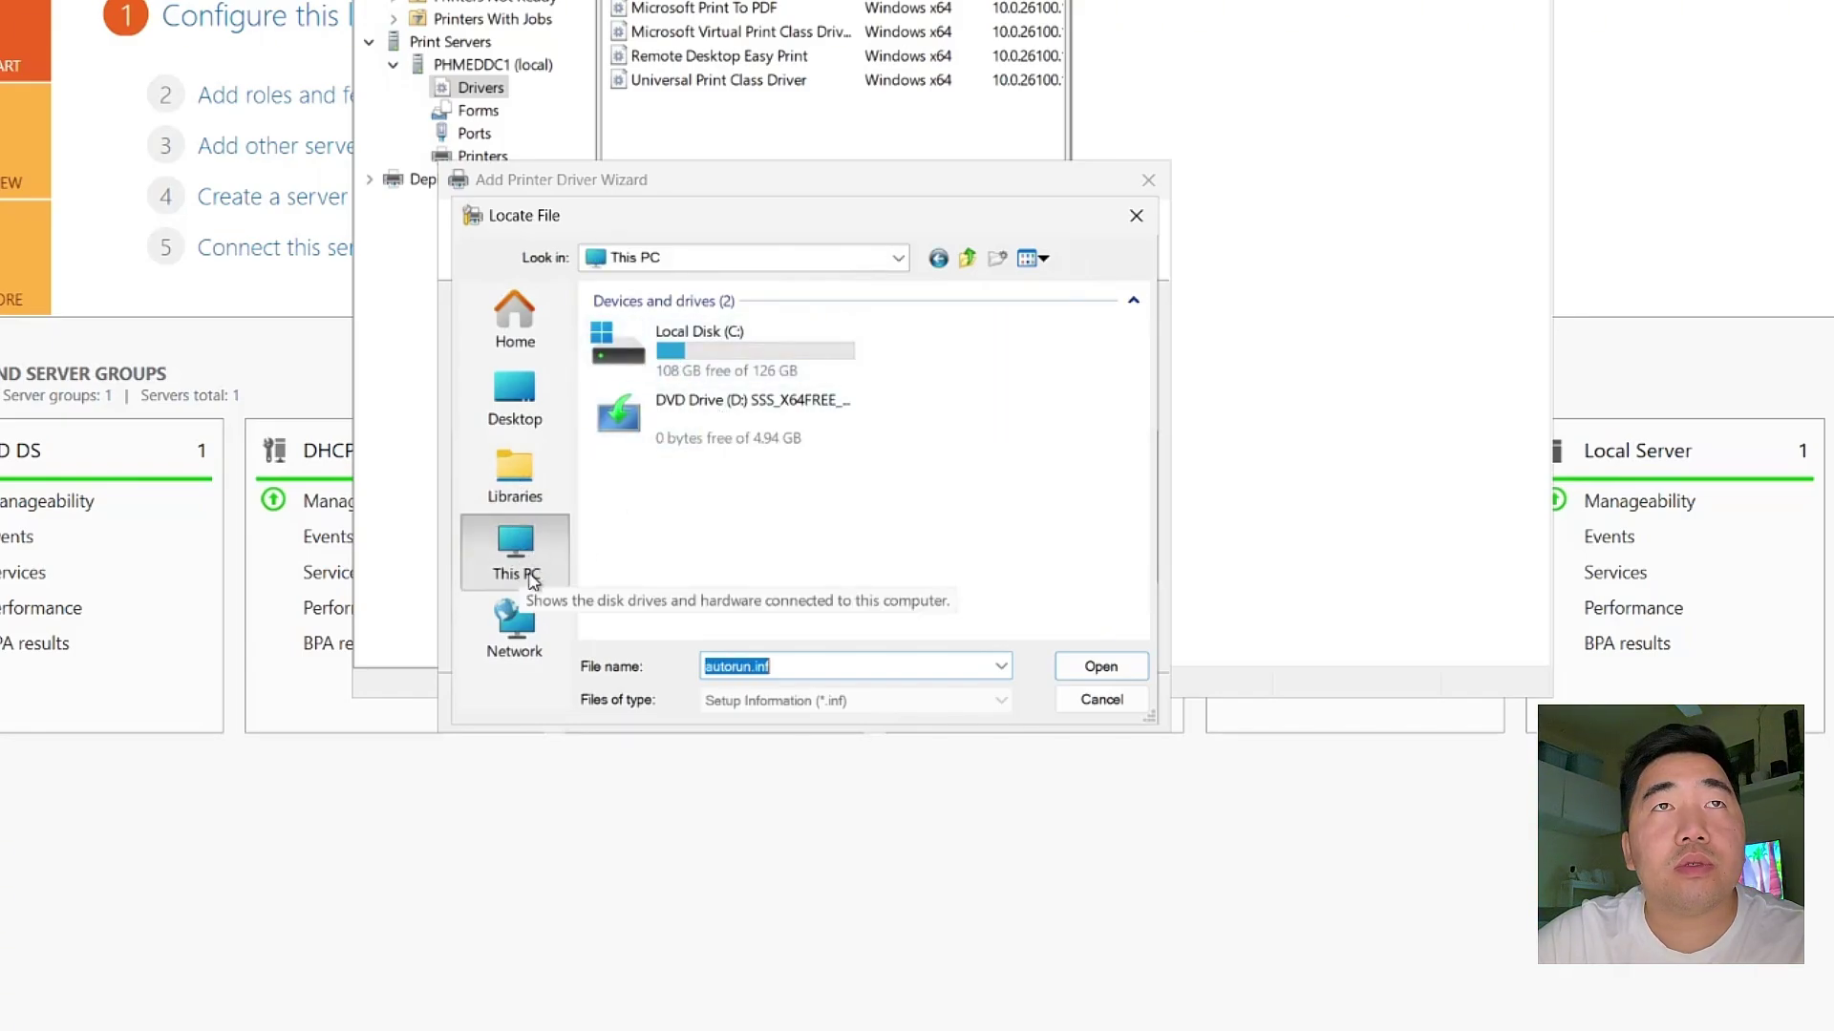
pyautogui.click(692, 258)
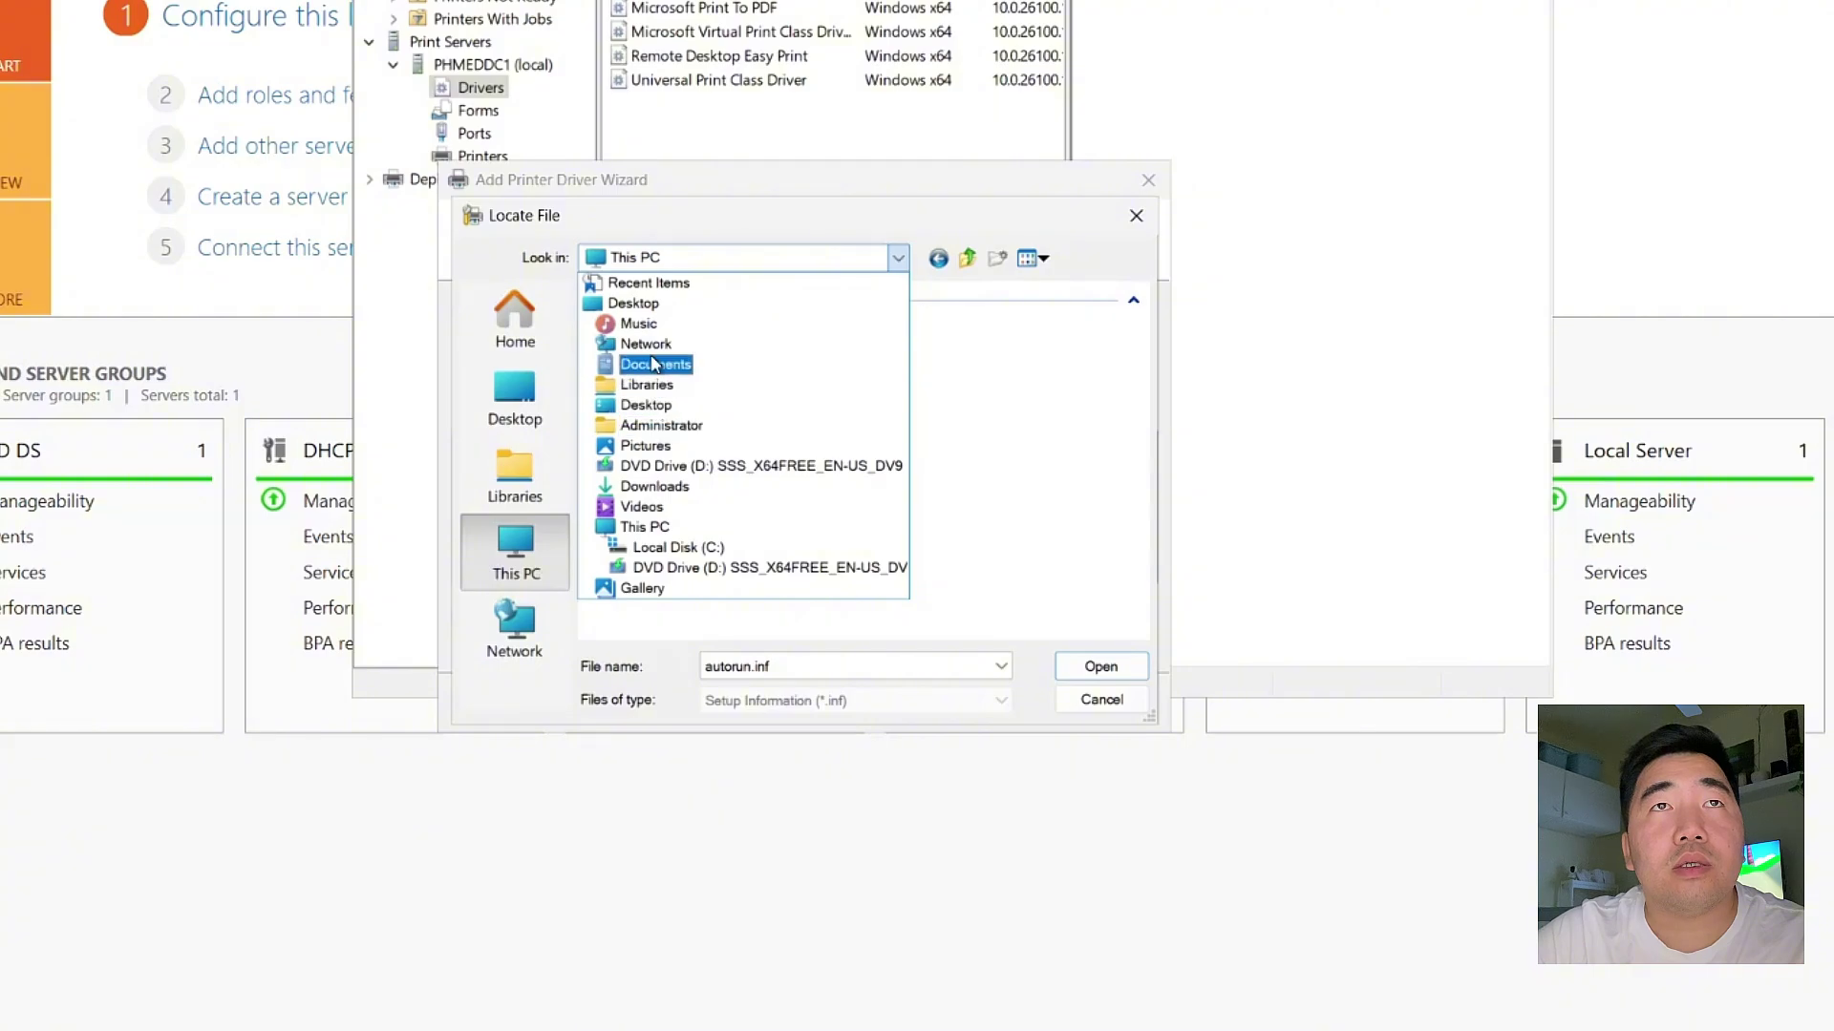
pyautogui.click(652, 487)
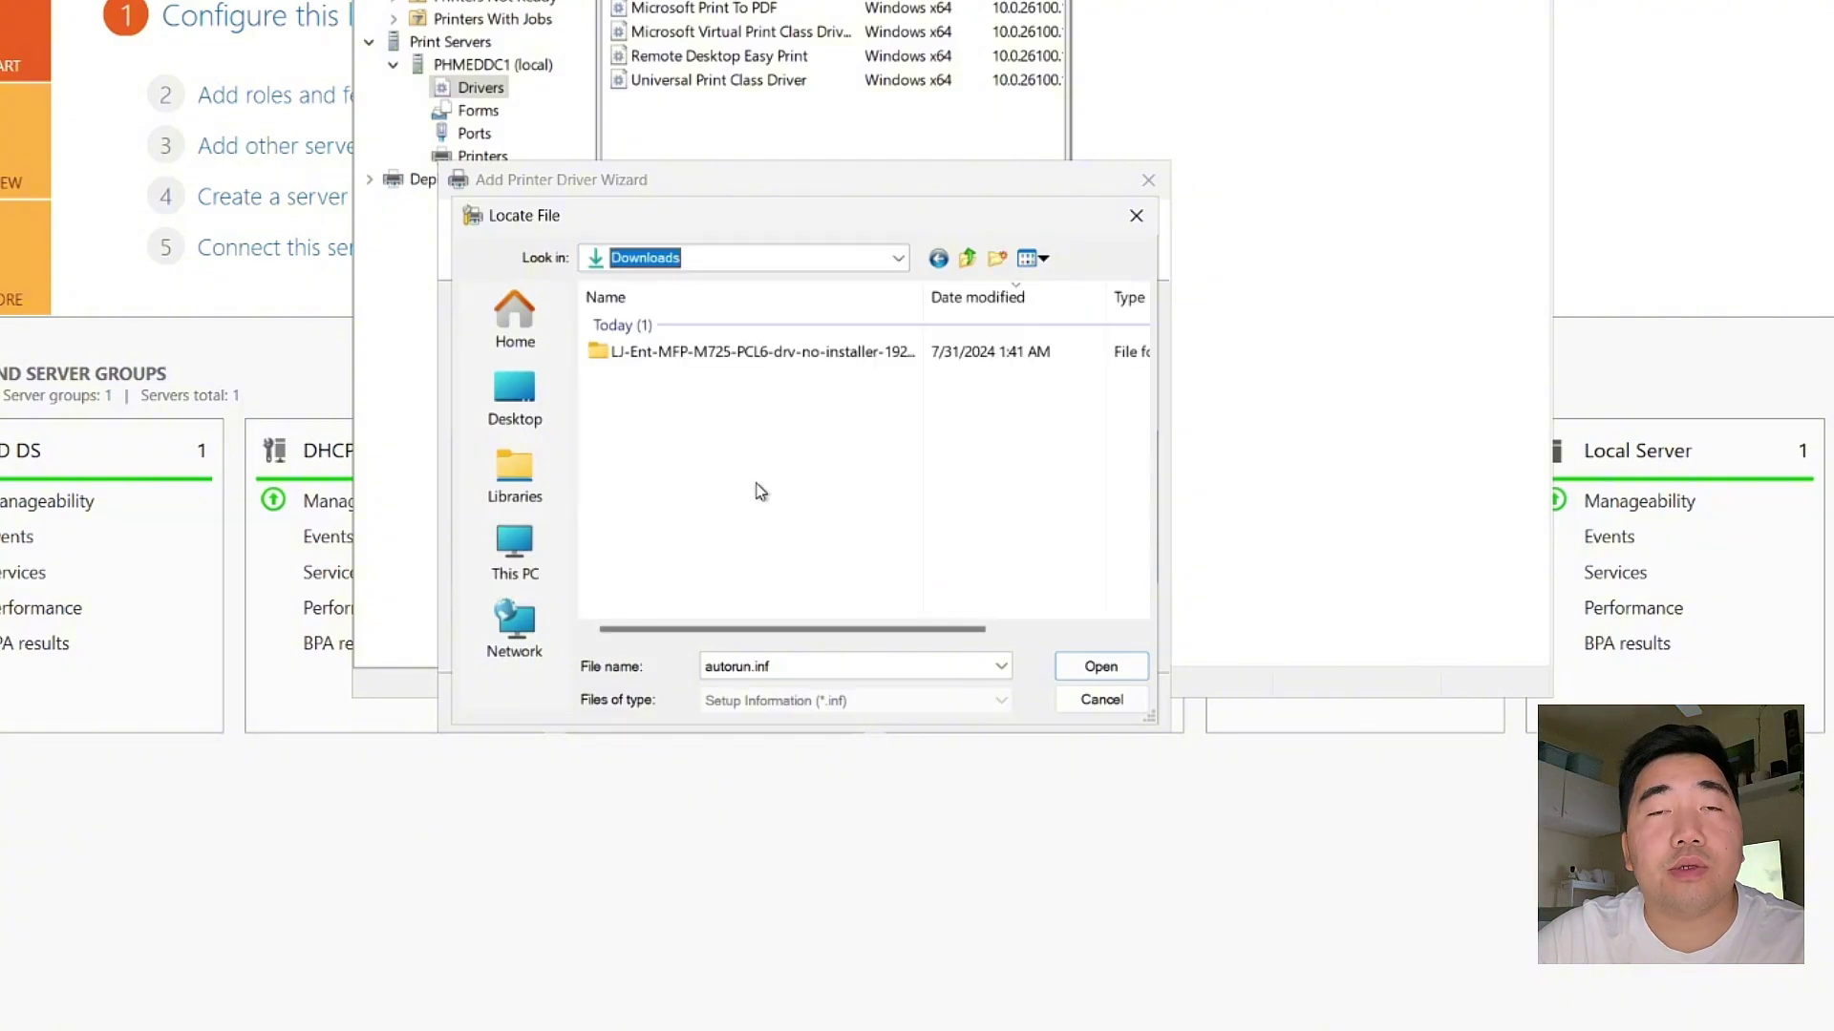
pyautogui.click(743, 359)
pyautogui.doubleClick(743, 359)
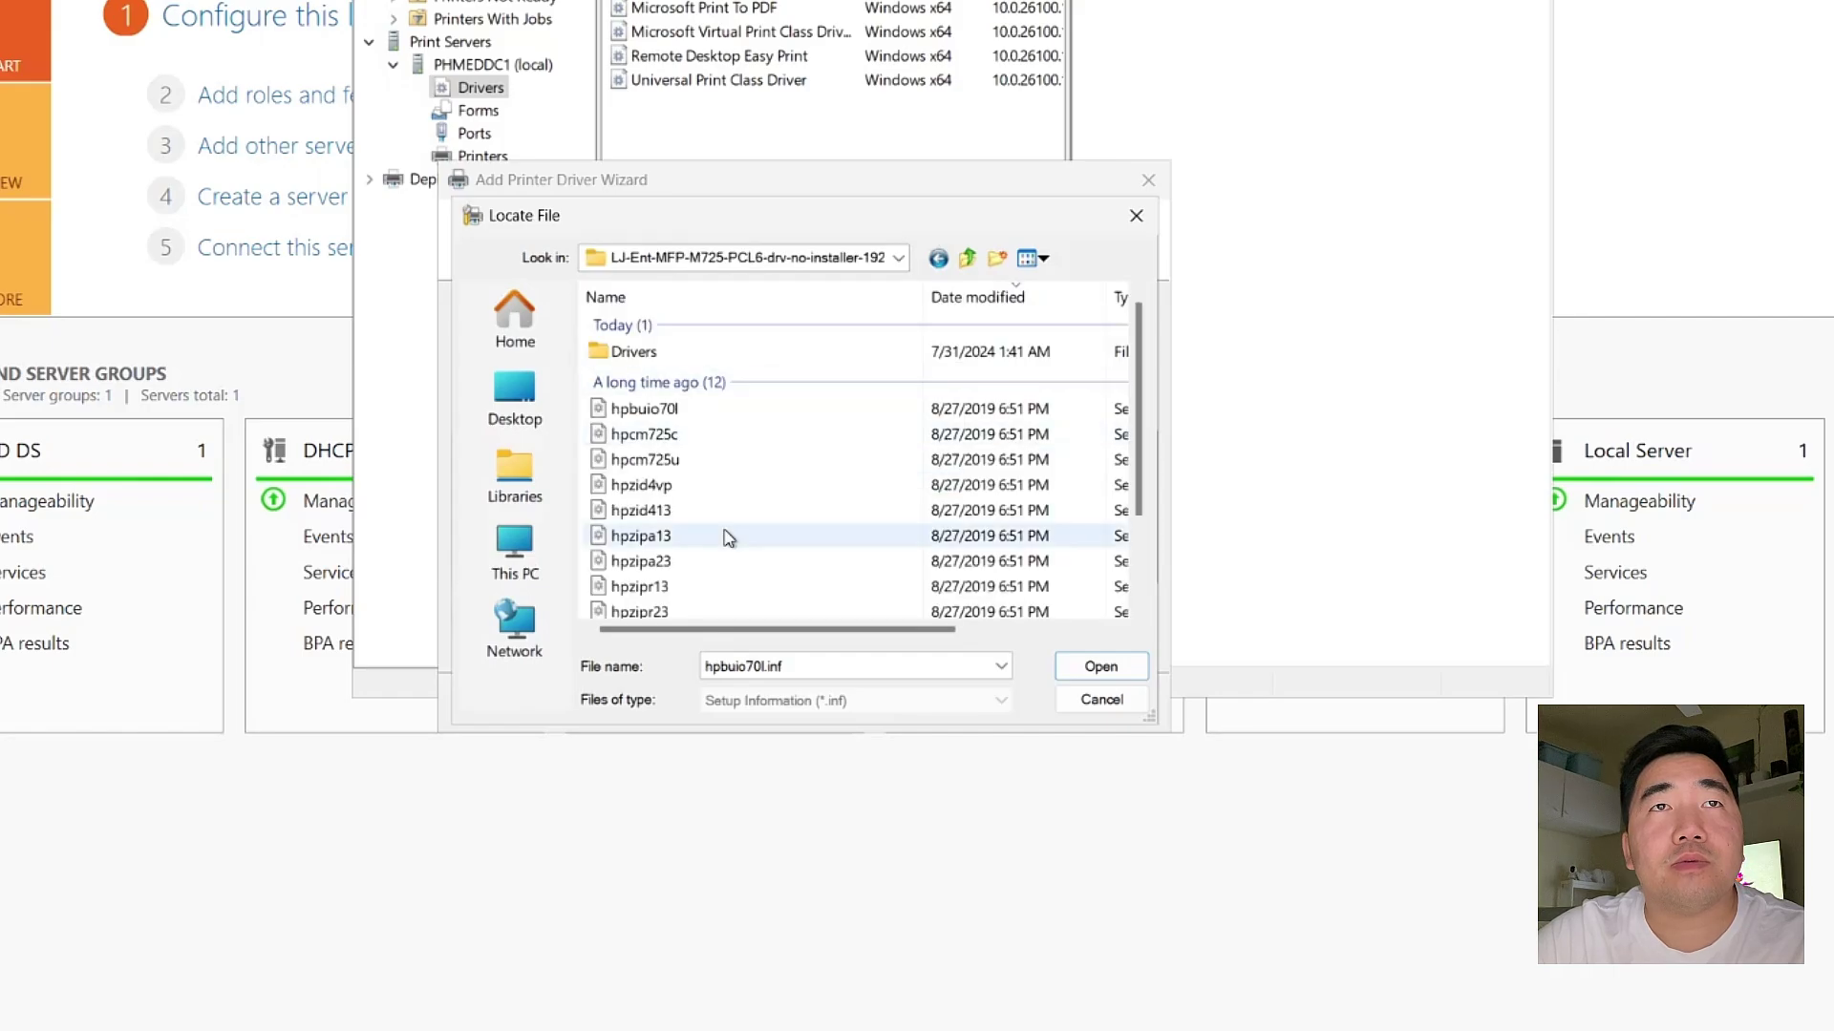
pyautogui.click(646, 487)
pyautogui.click(1085, 668)
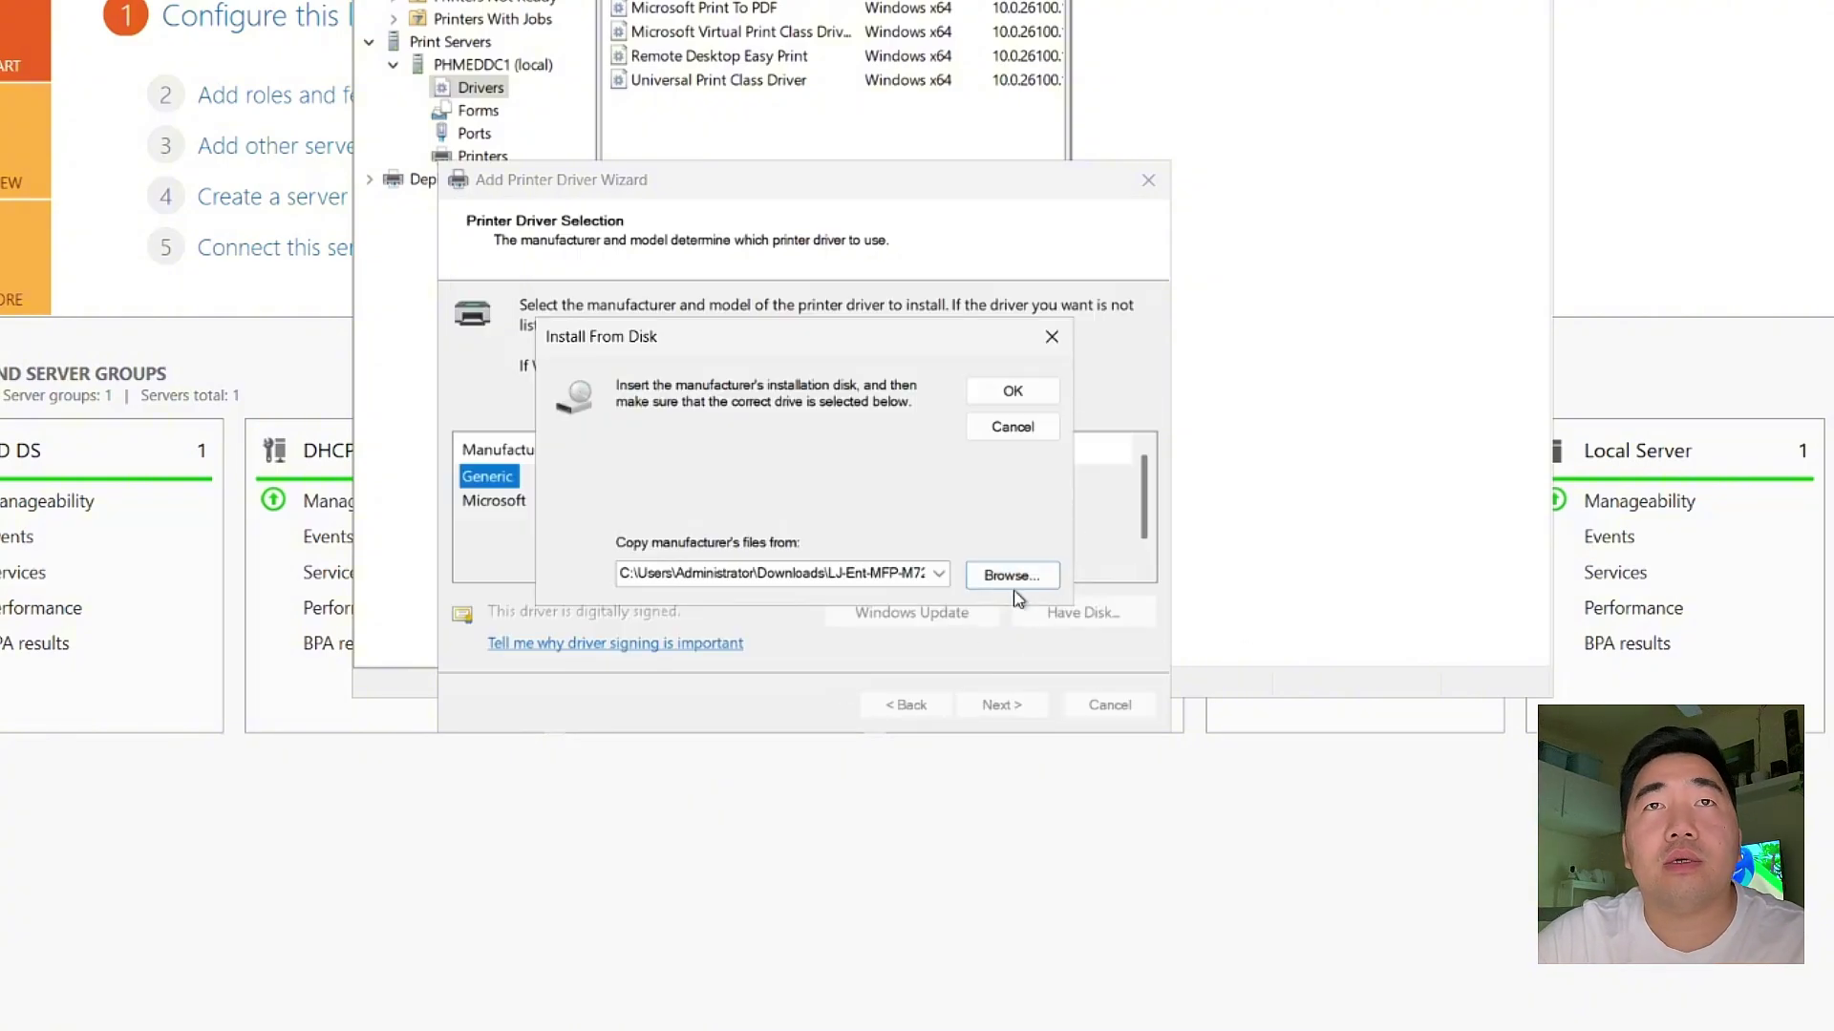
# Confirm the disk location and install the HP LaserJet MFP M725 PCL 6 driver
pyautogui.click(990, 394)
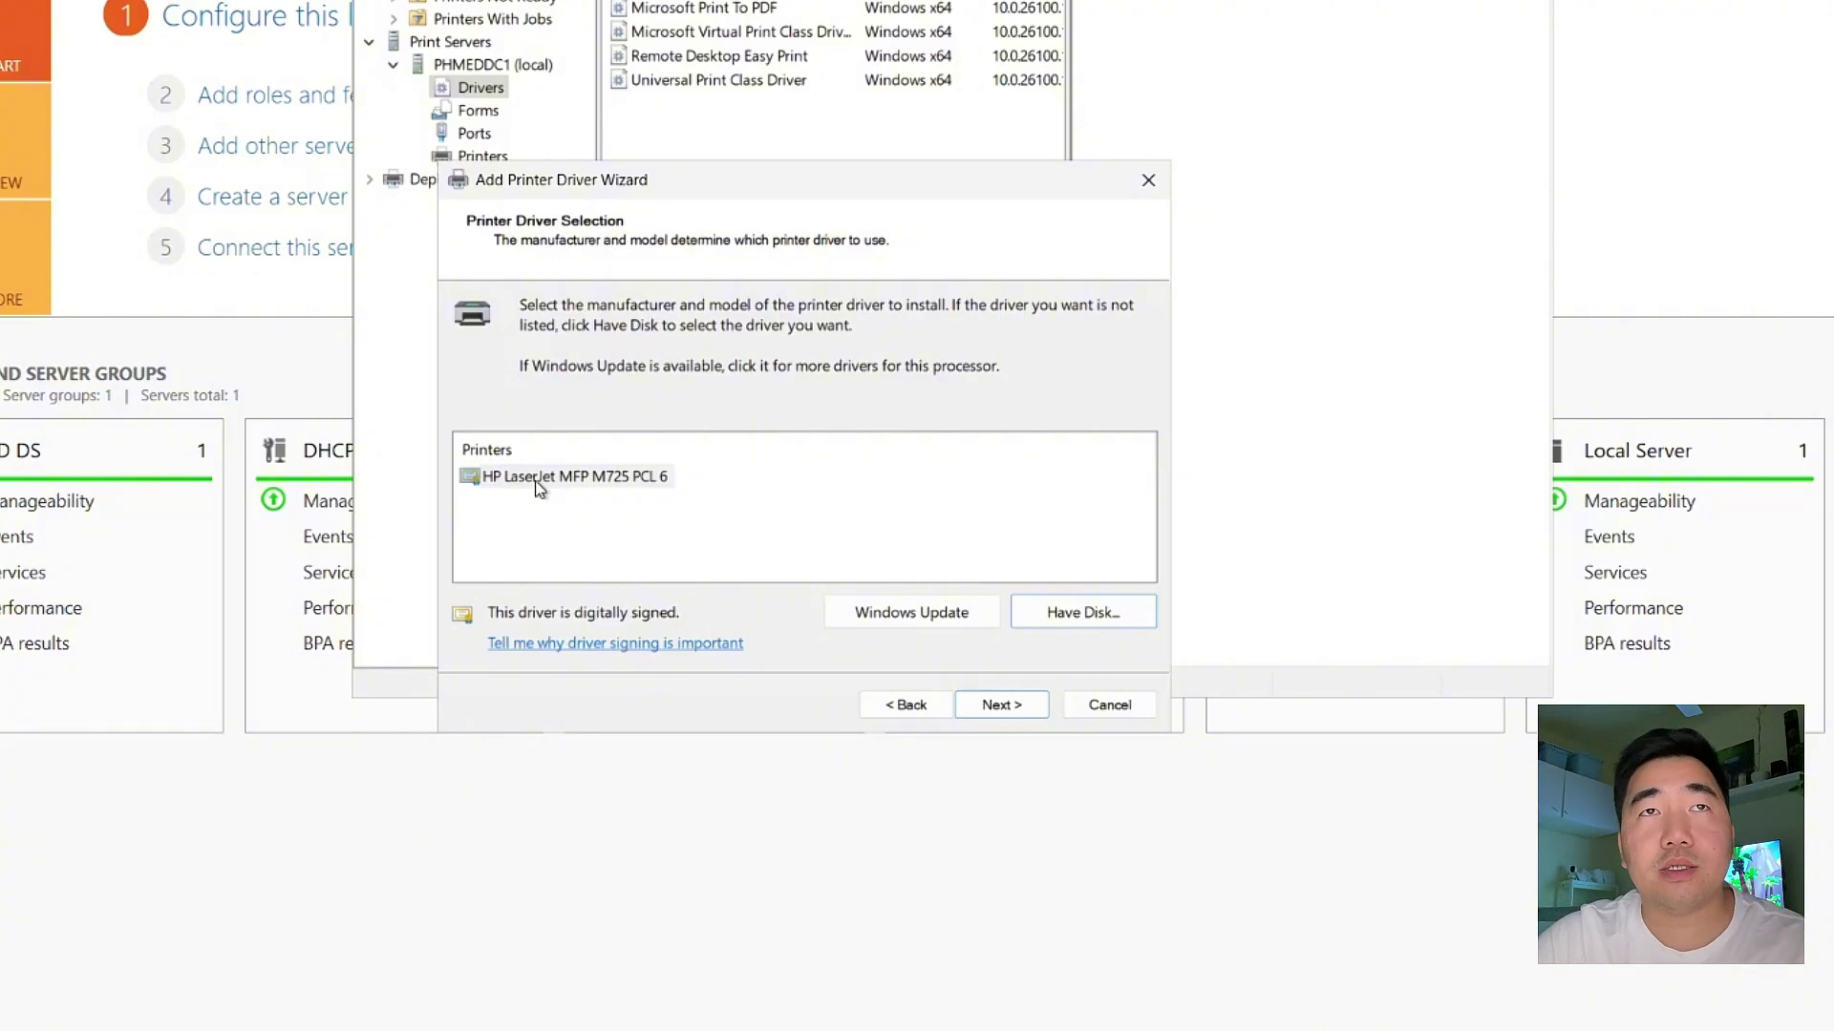
pyautogui.click(617, 478)
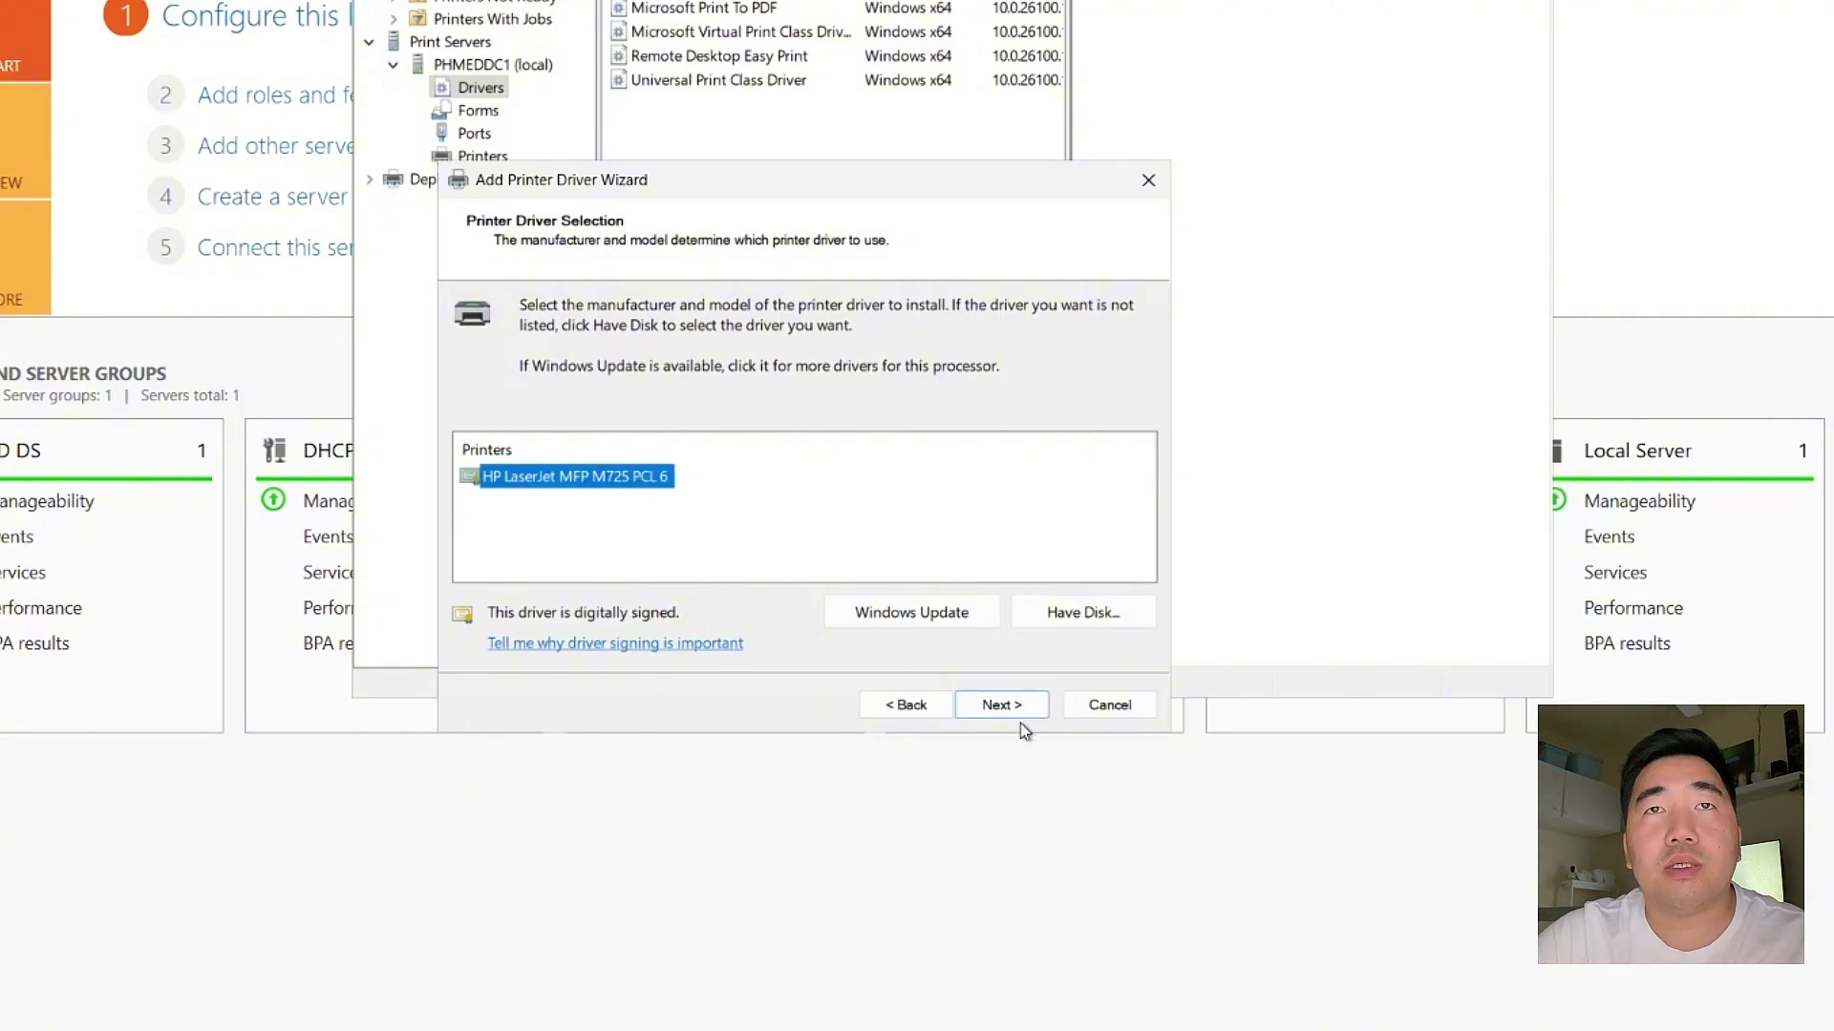
pyautogui.click(1005, 709)
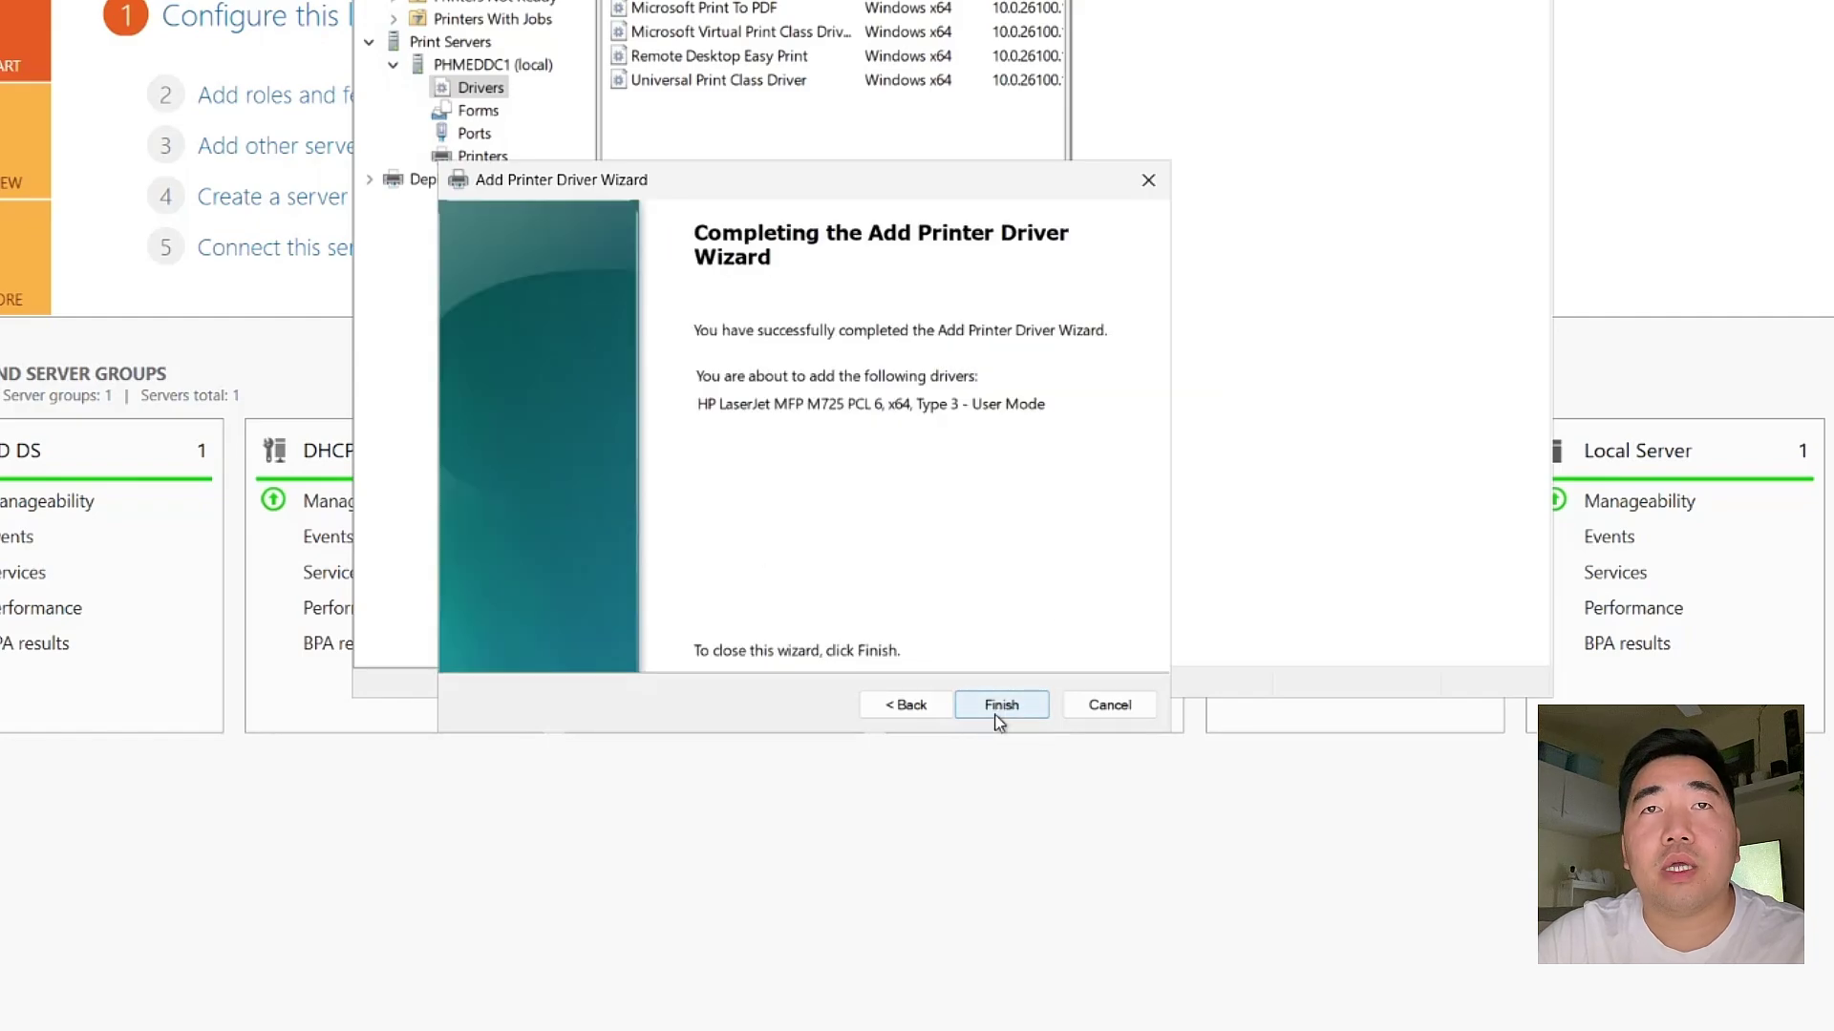
pyautogui.click(999, 719)
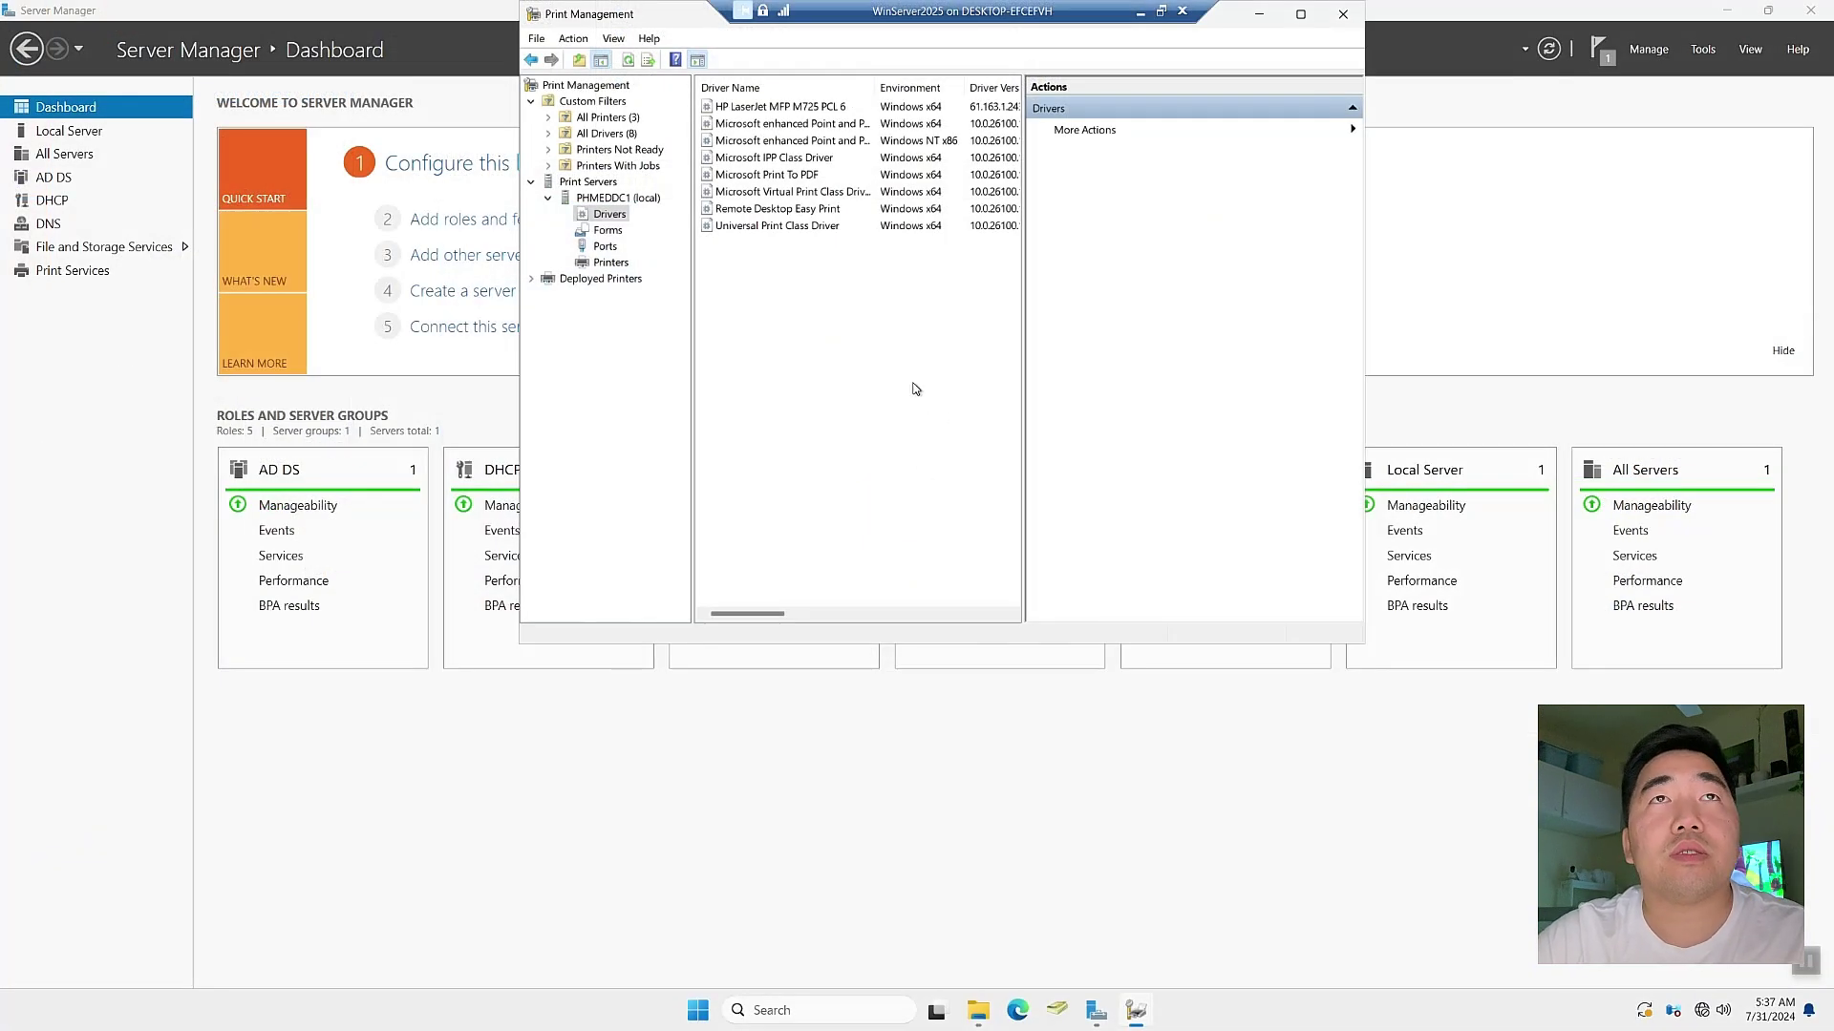
# Select the newly installed HP LaserJet MFP M725 driver, then show the server's printer ports
pyautogui.click(755, 109)
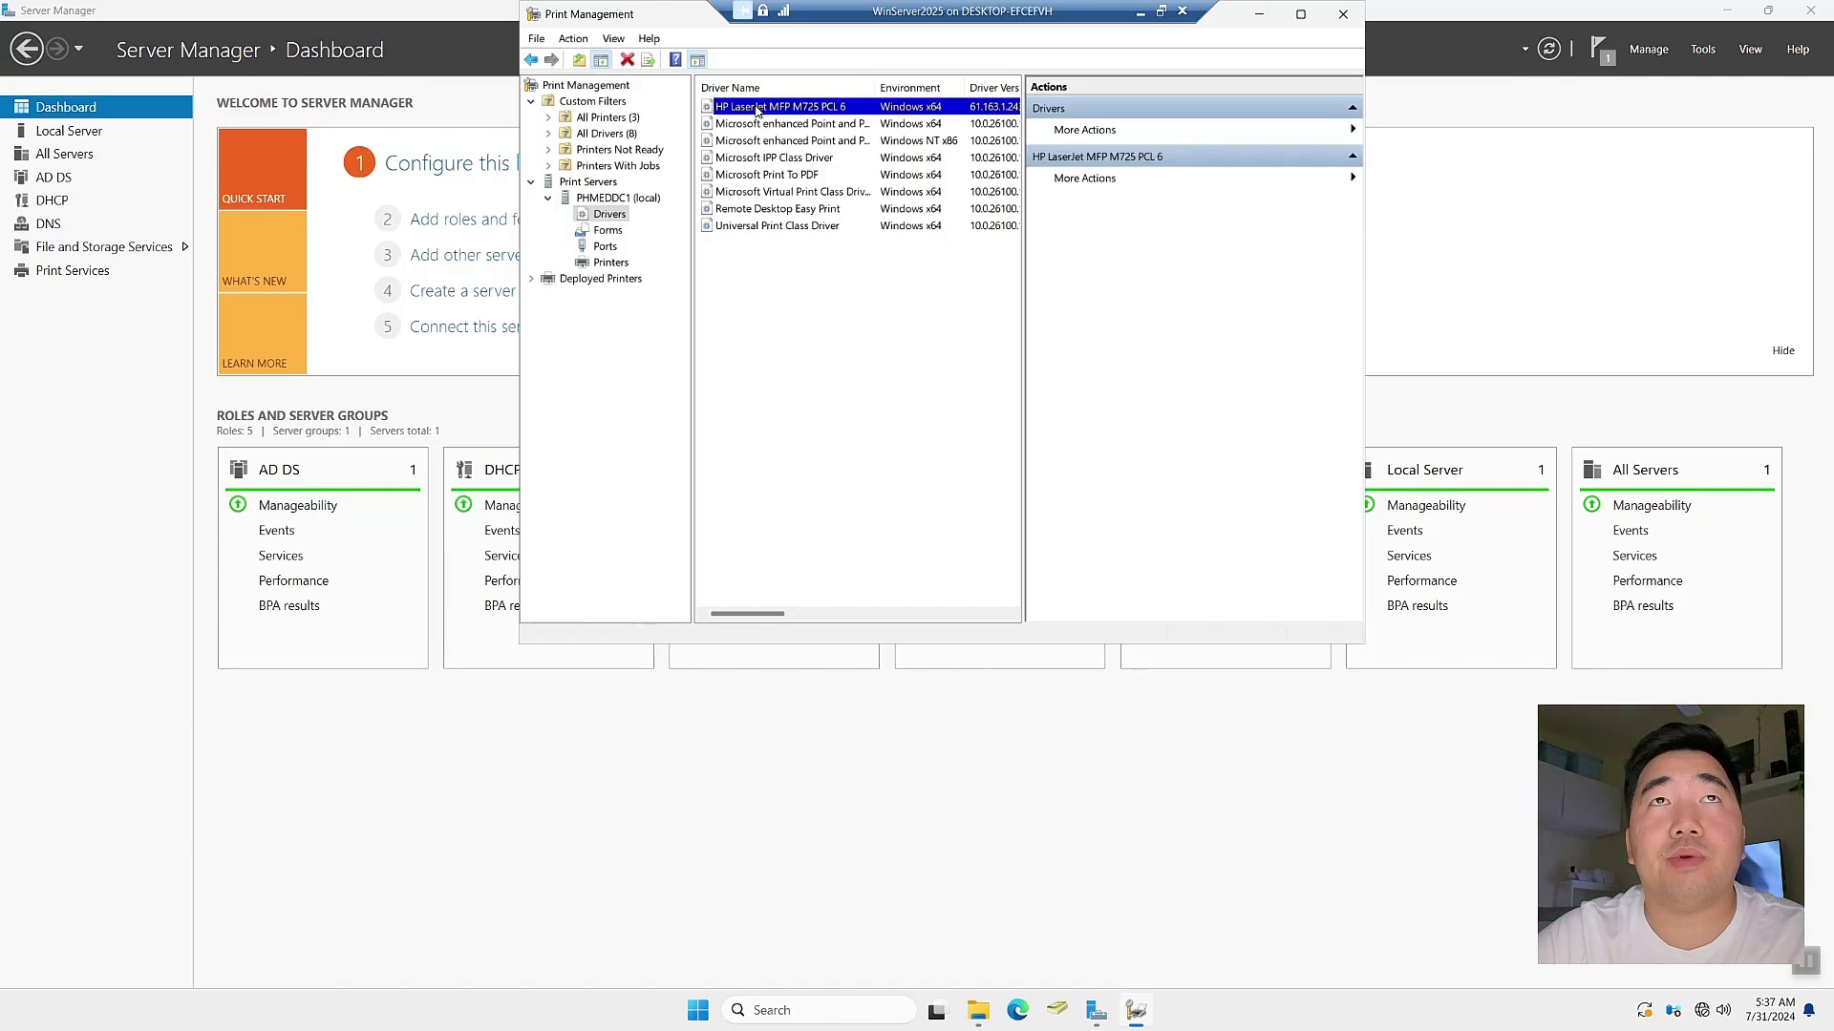
pyautogui.click(605, 247)
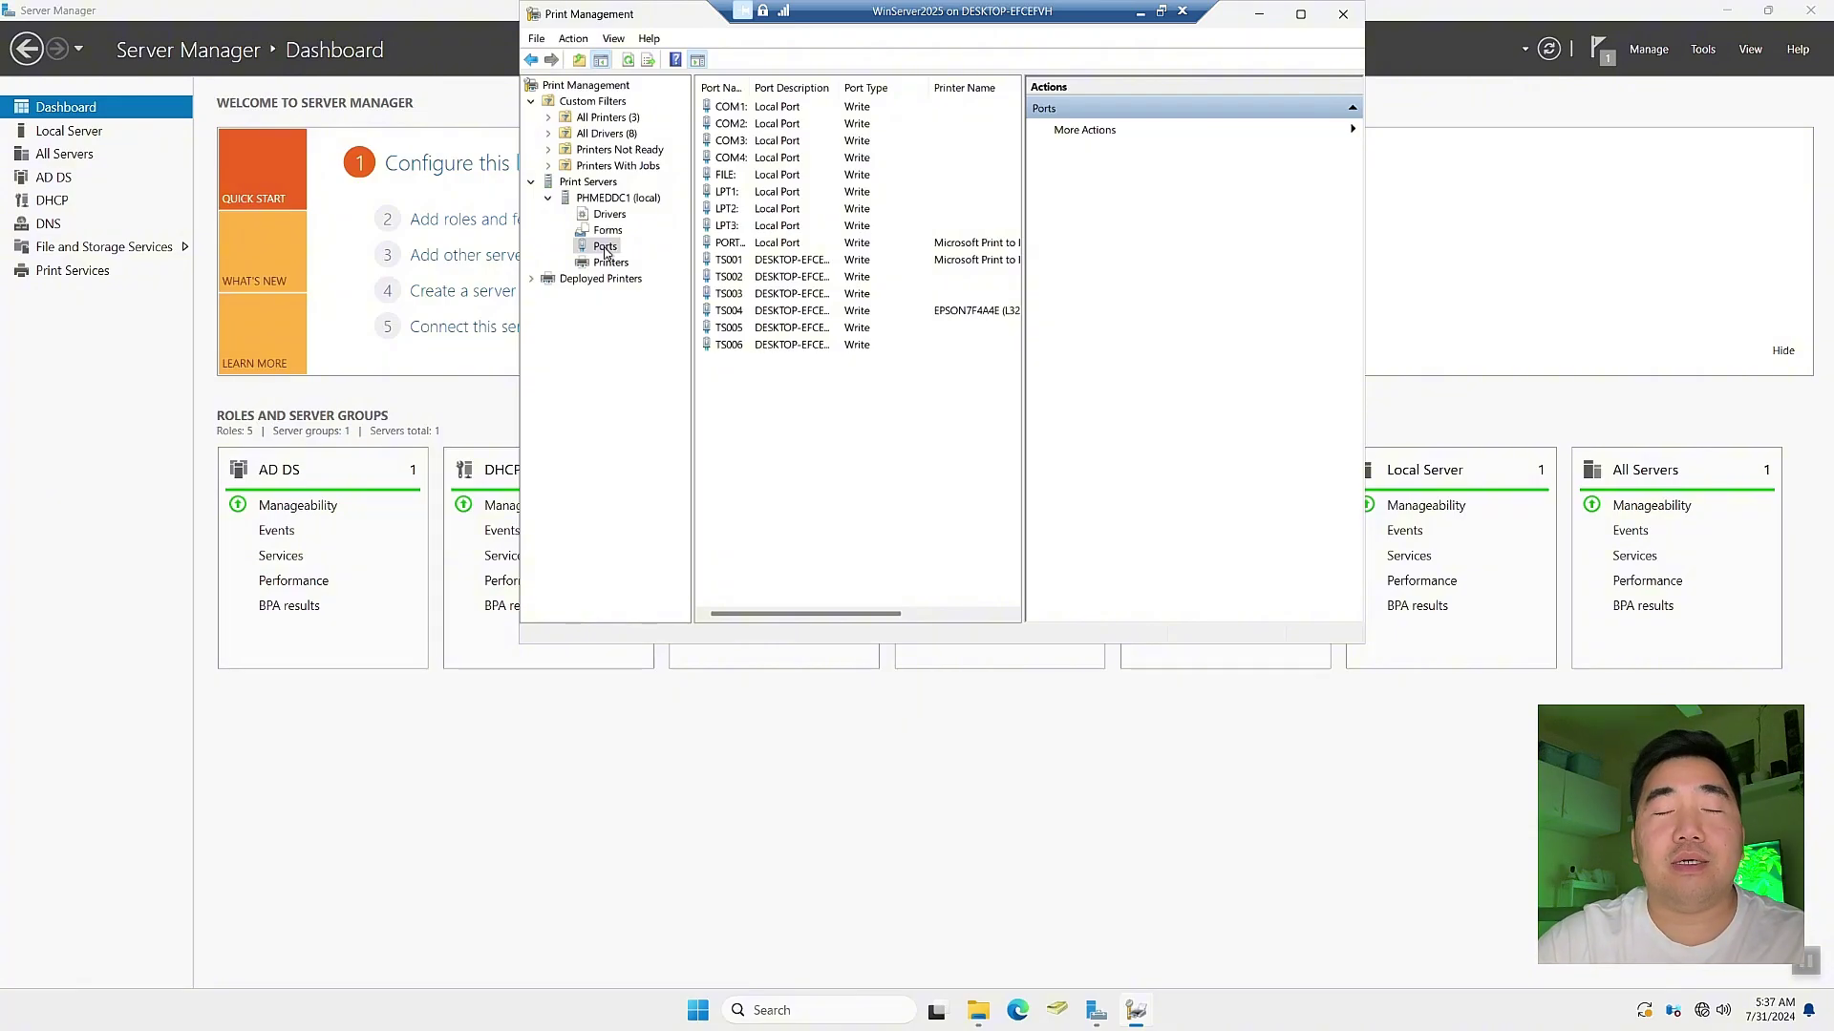
# Open the Add Port dialog from the port list and close it twice
pyautogui.rightClick(764, 401)
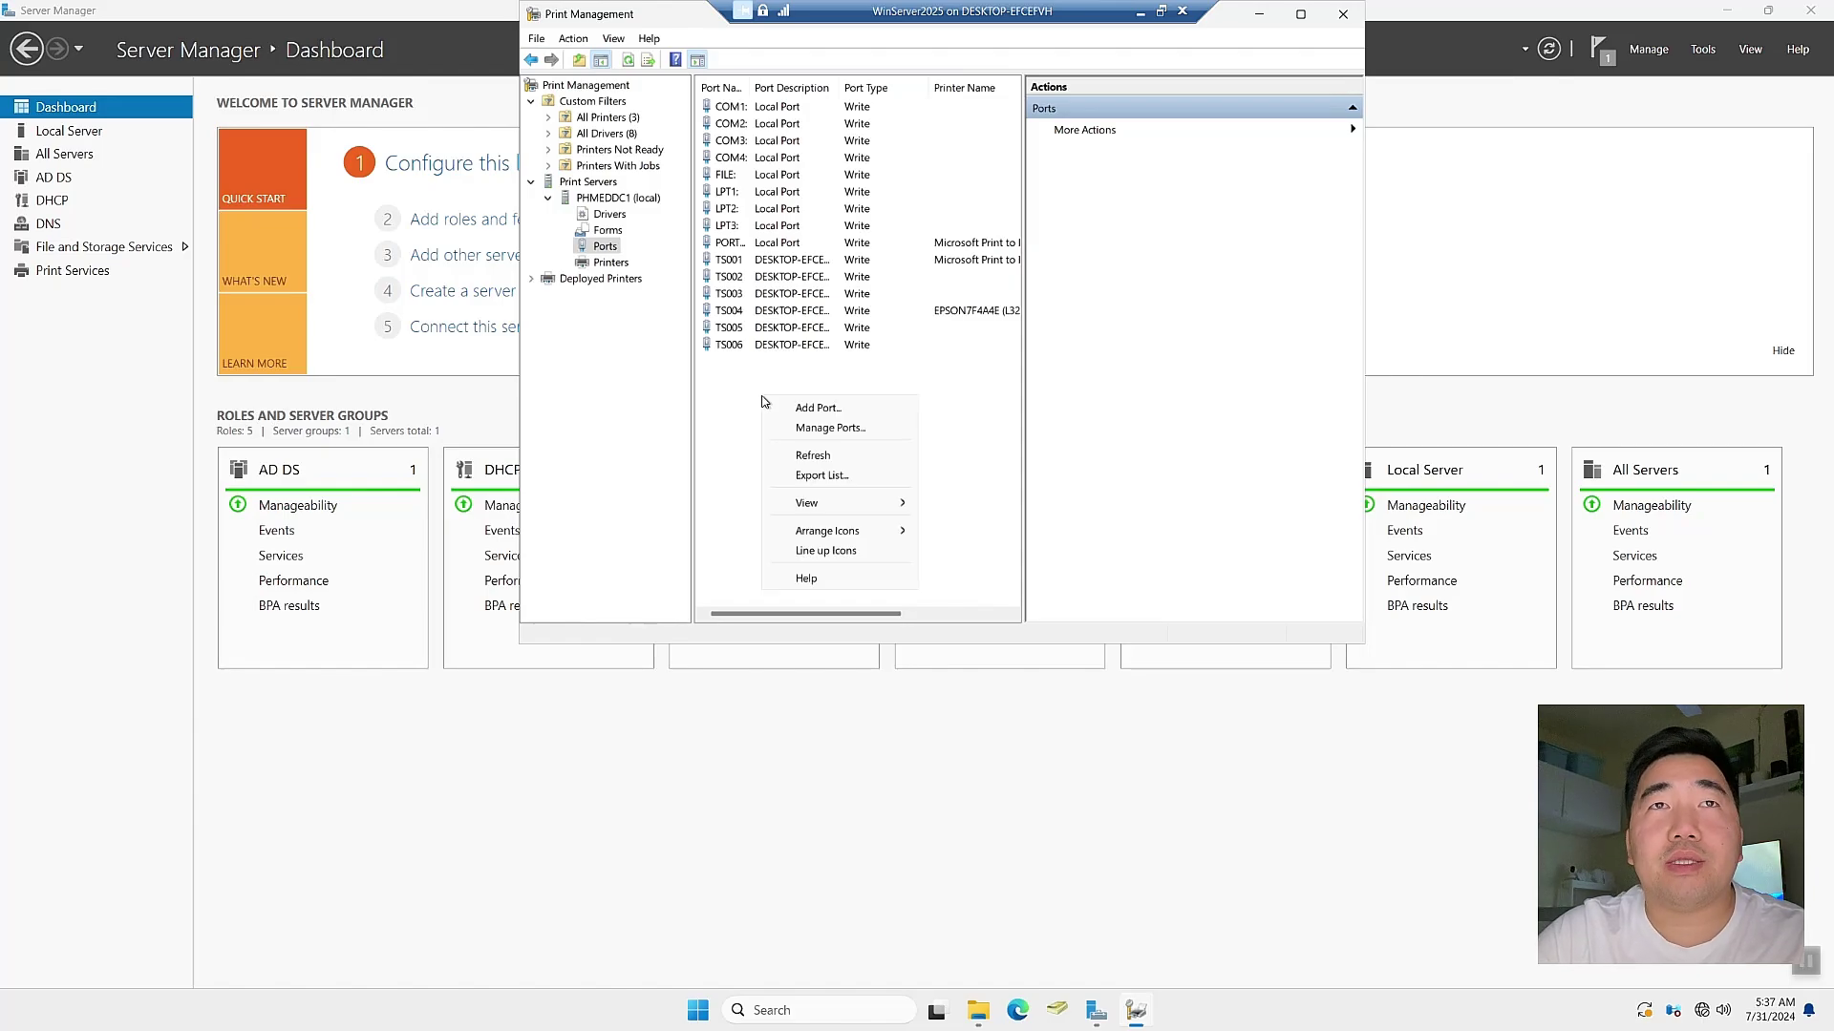
pyautogui.click(789, 408)
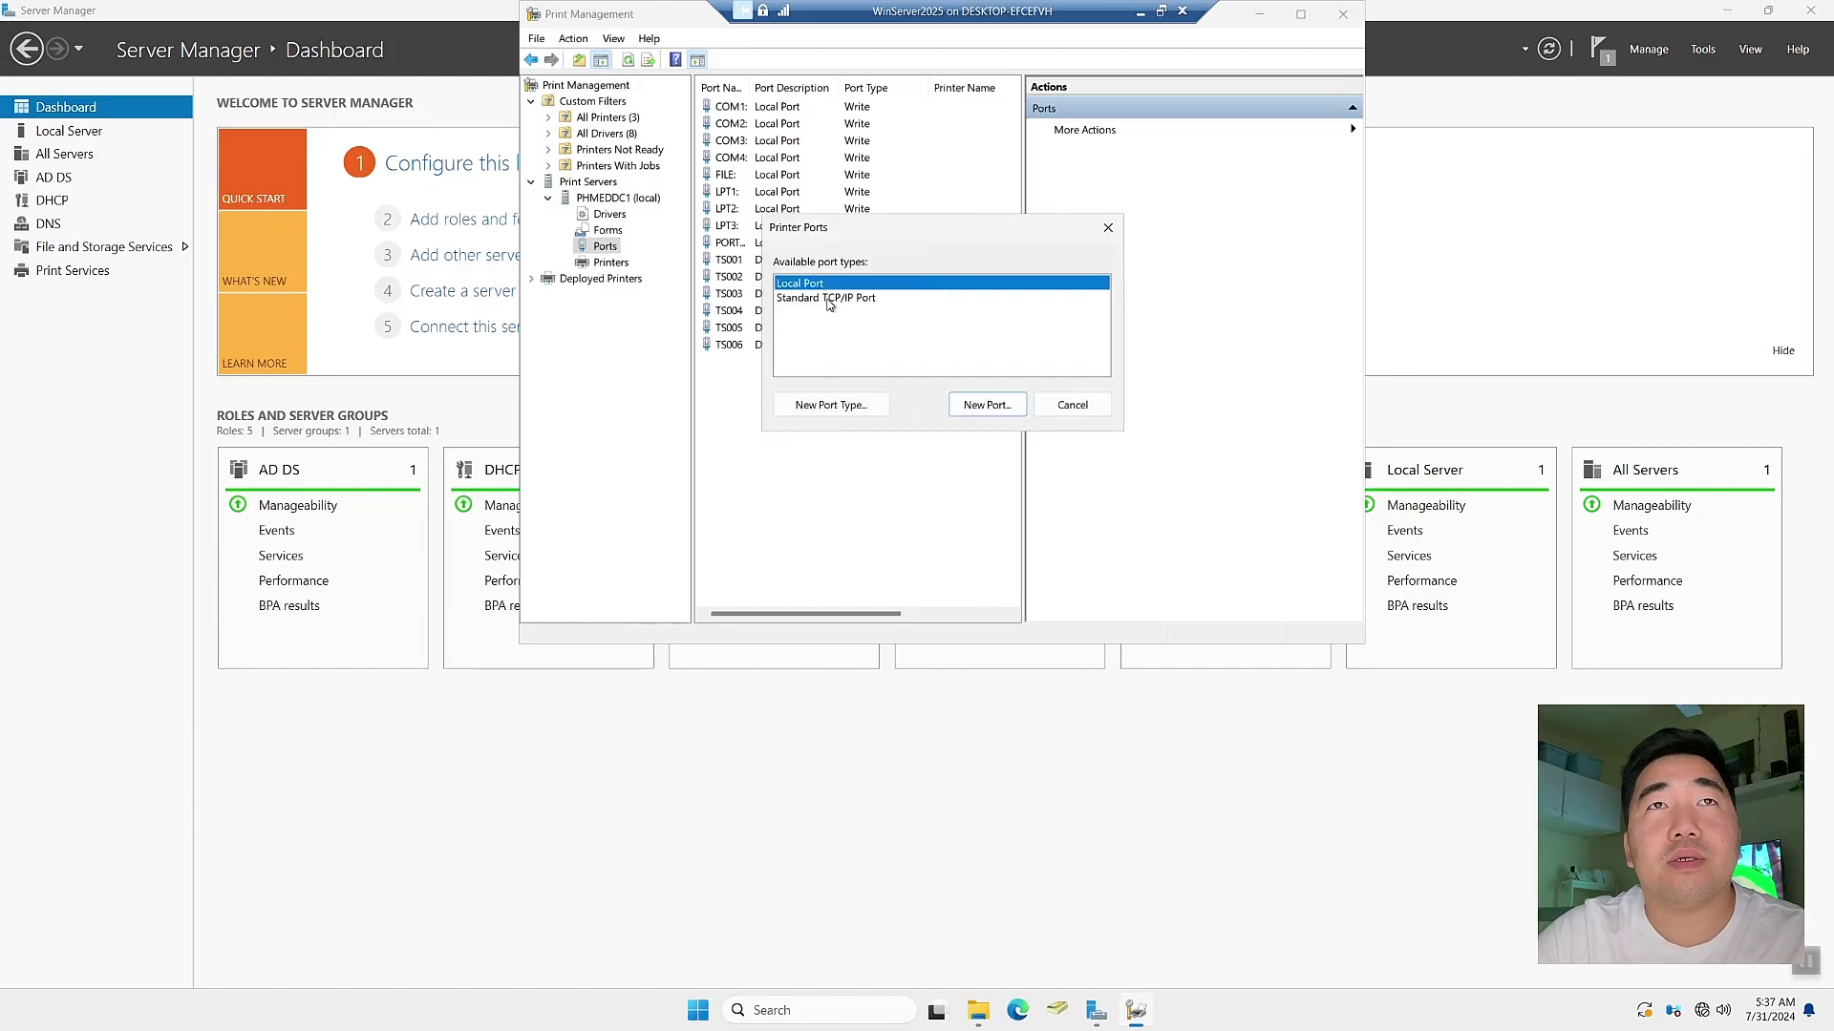
pyautogui.click(1106, 228)
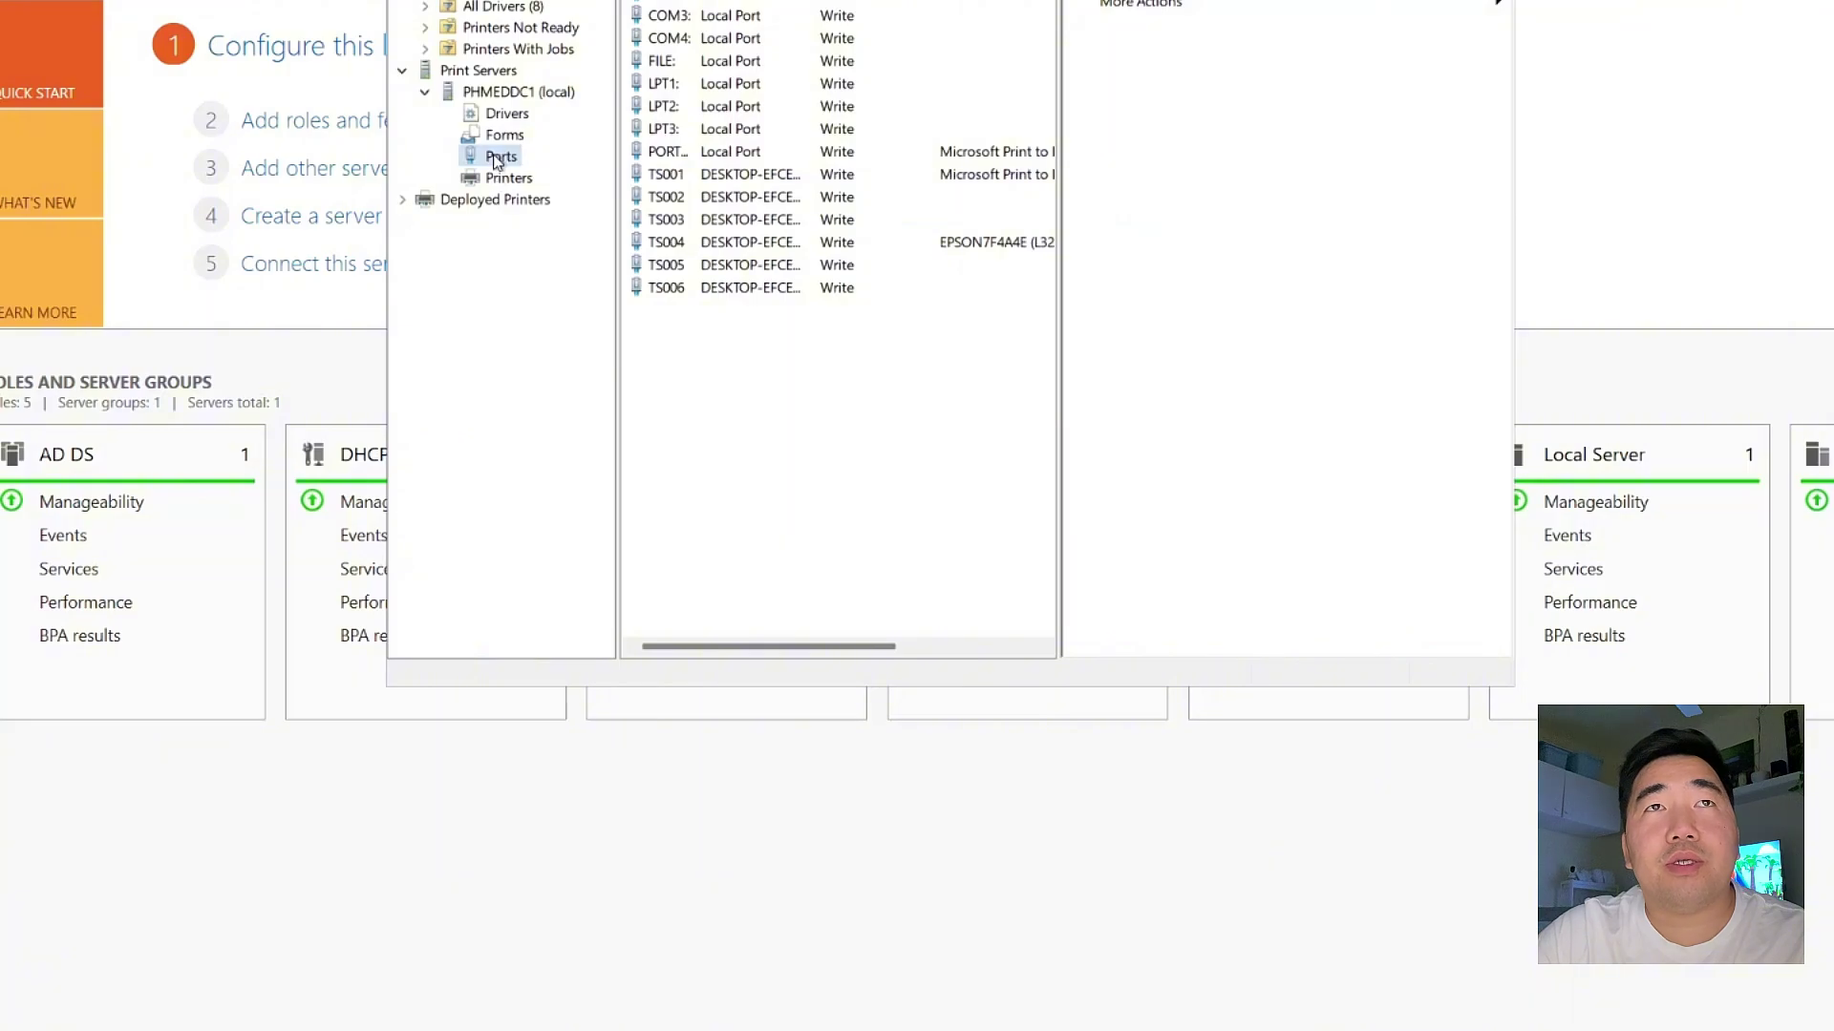
pyautogui.rightClick(691, 350)
pyautogui.click(754, 364)
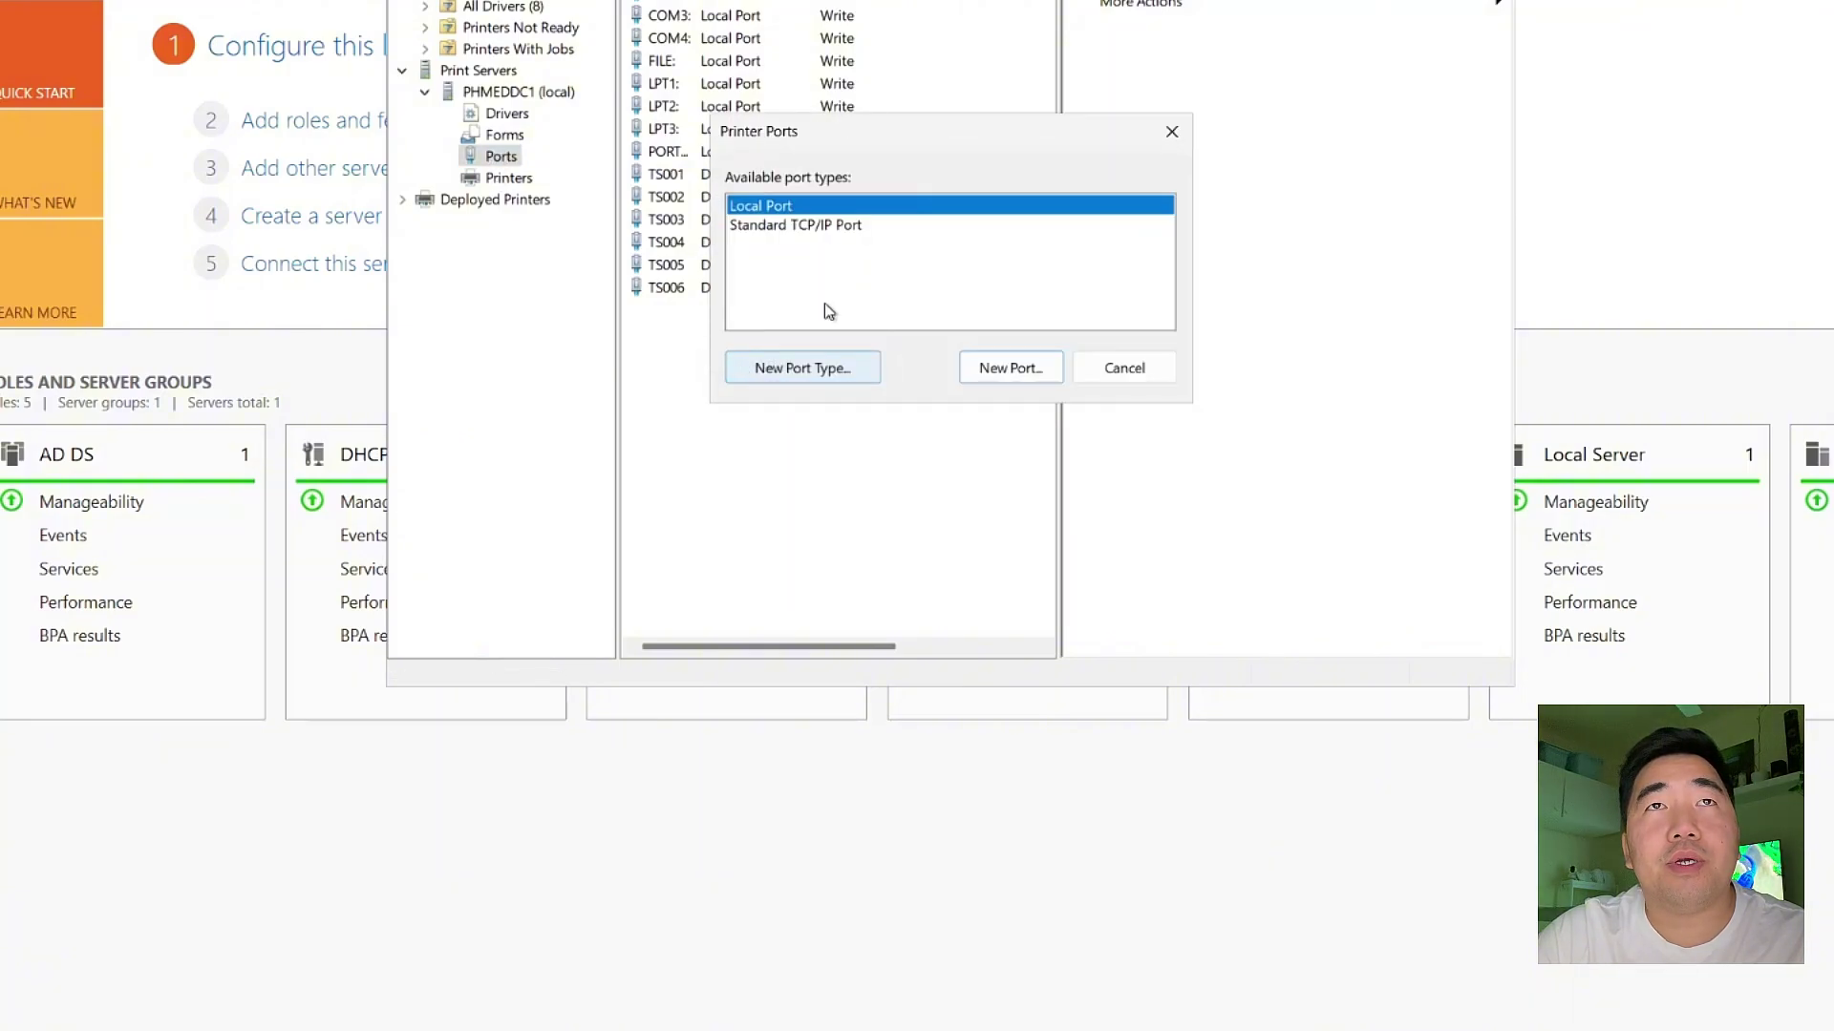
pyautogui.moveTo(798, 139); pyautogui.dragTo(695, 176)
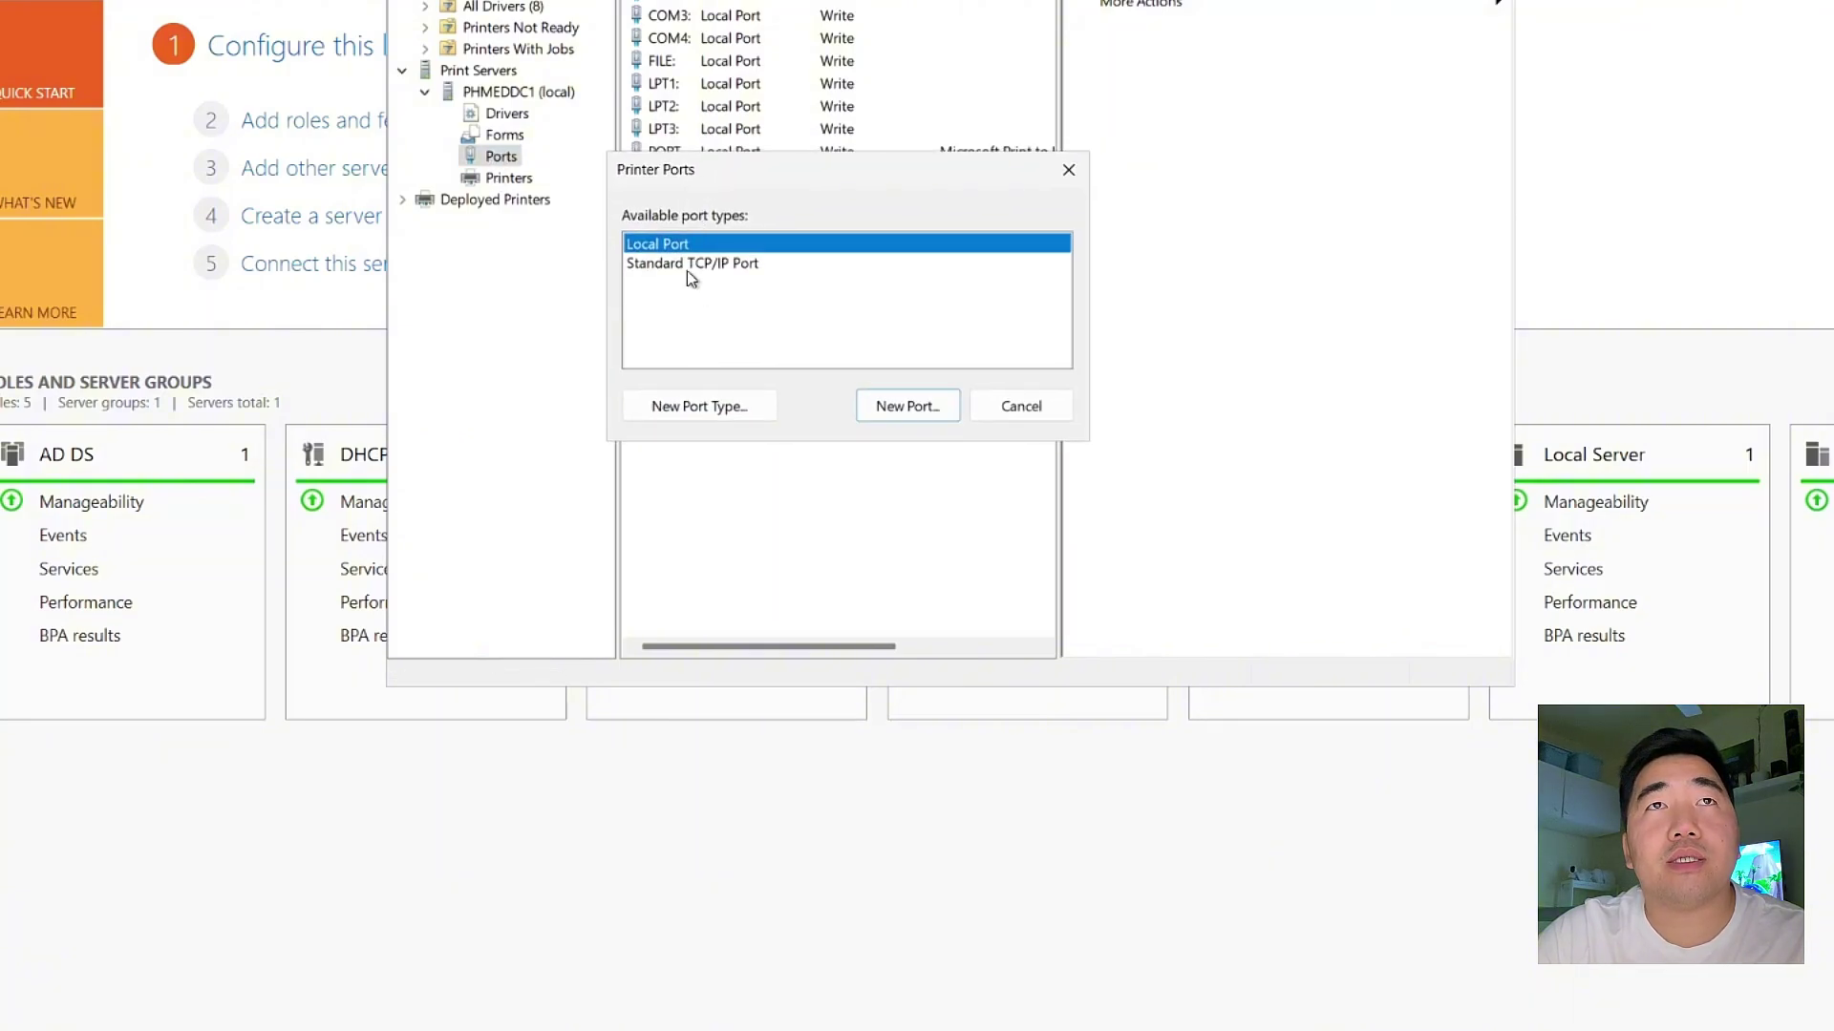
pyautogui.click(1069, 170)
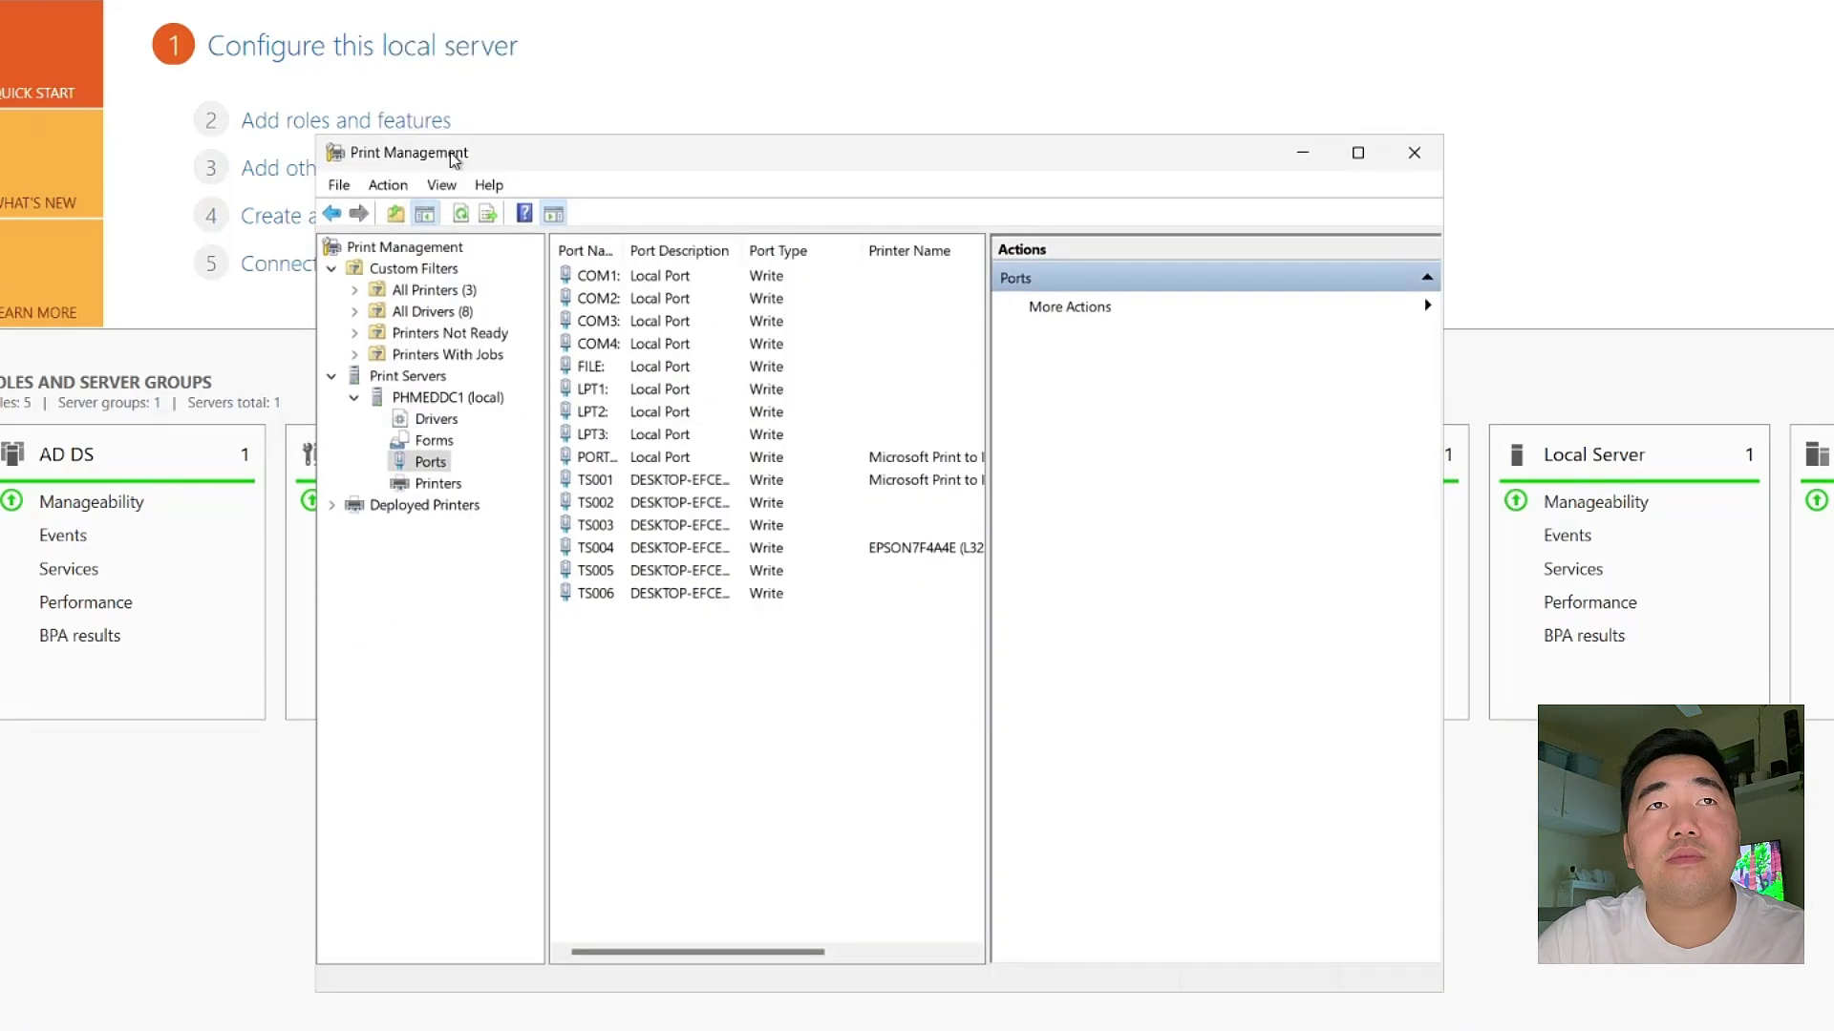
# Reopen Add Port and choose Standard TCP/IP Port as the new port type
pyautogui.rightClick(657, 690)
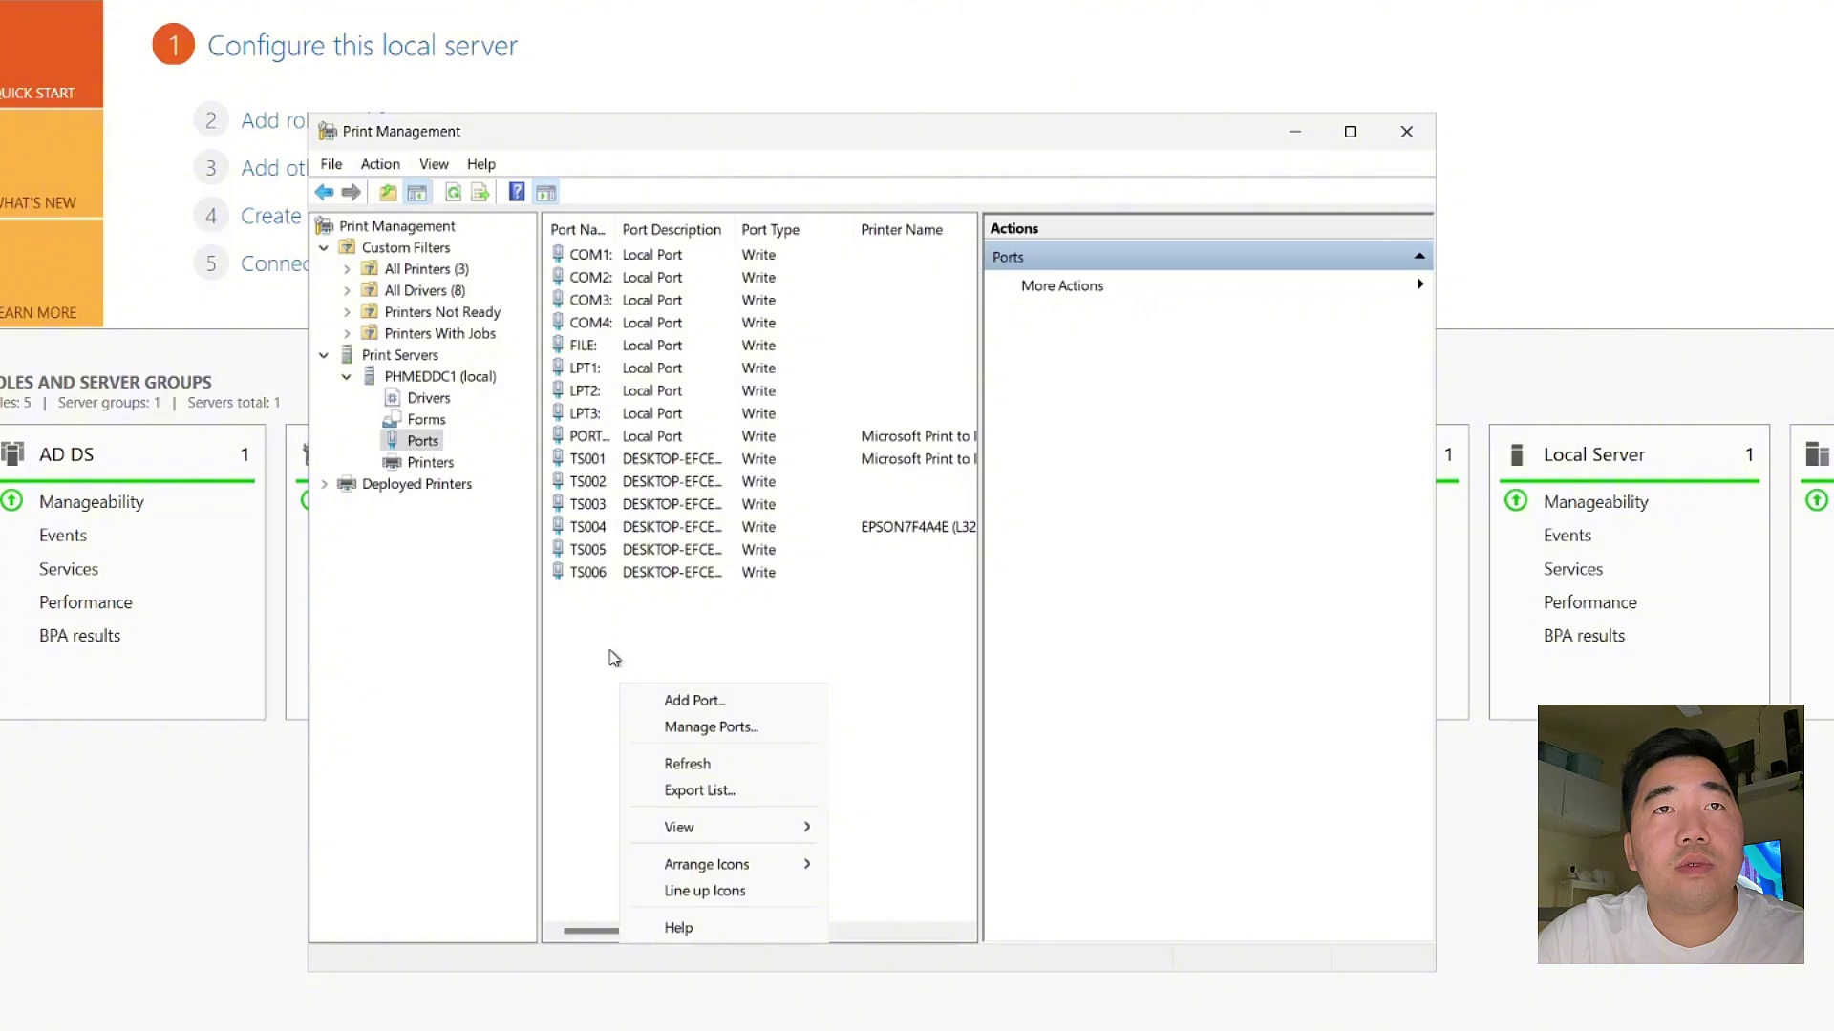
pyautogui.click(674, 702)
pyautogui.click(783, 508)
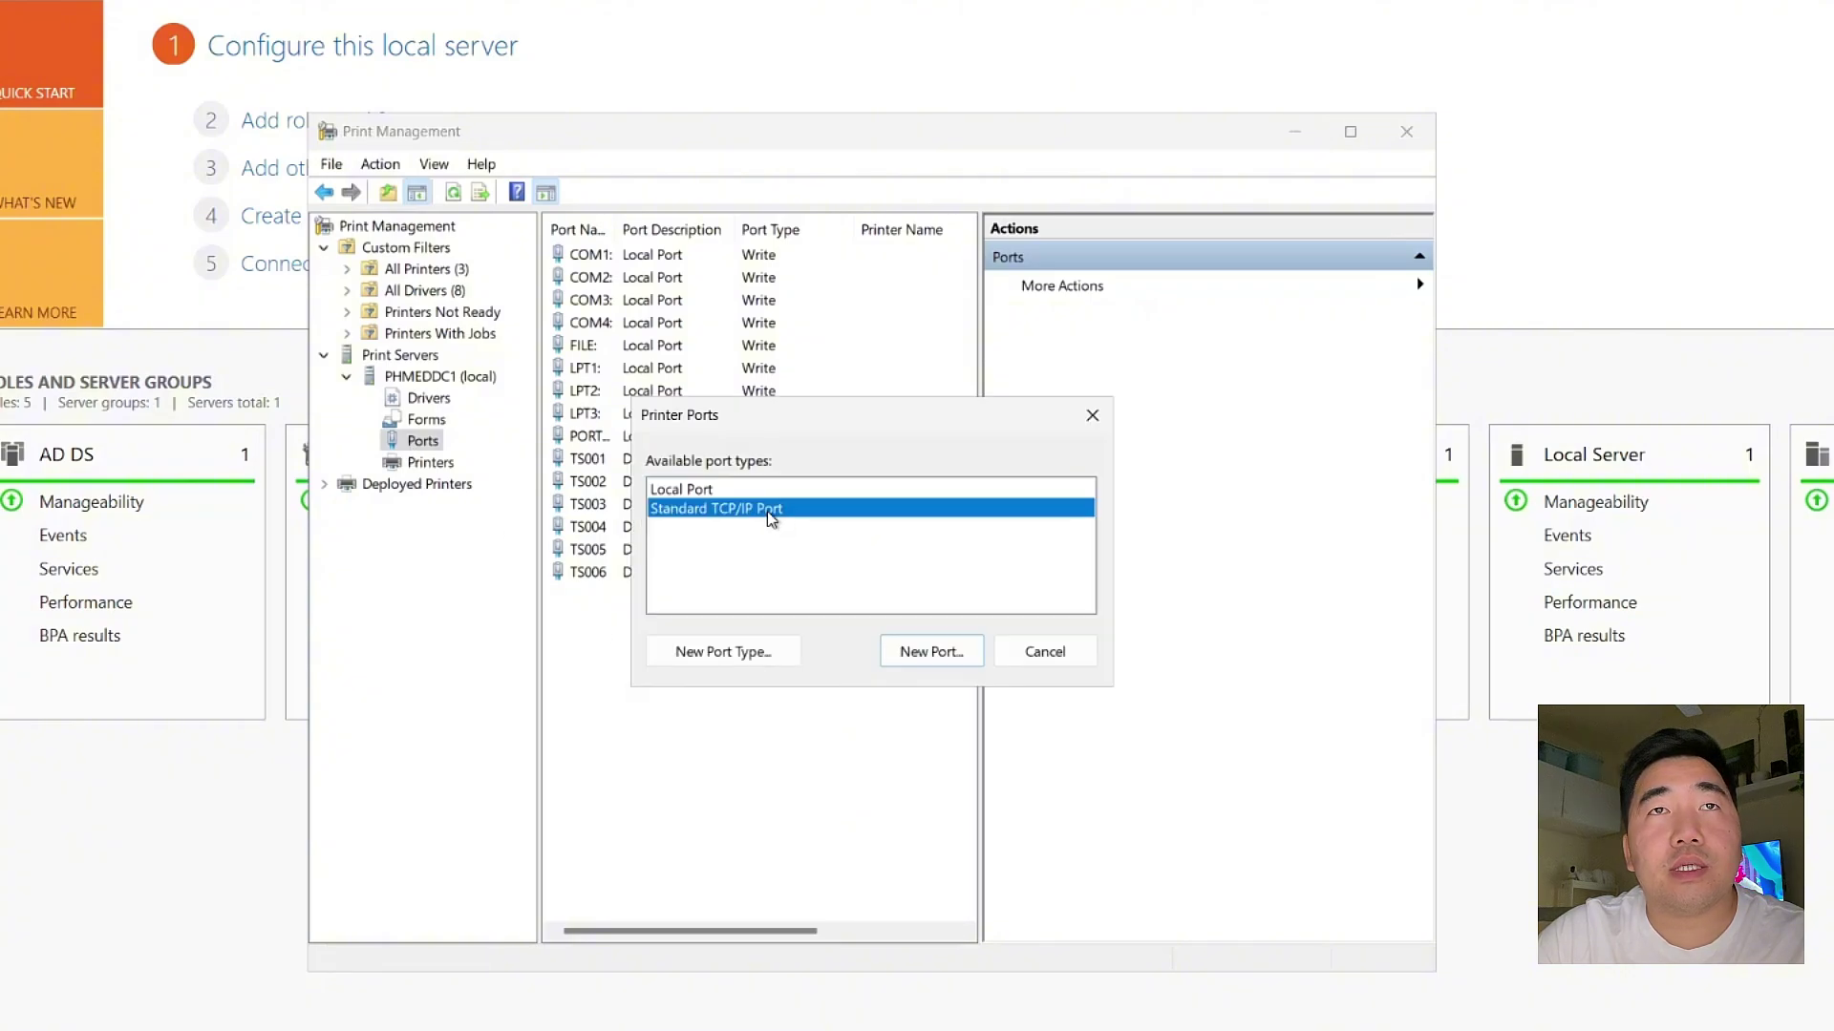
# Start a new Standard TCP/IP port at address 192.168.0.5 and let the wizard detect it
pyautogui.click(943, 659)
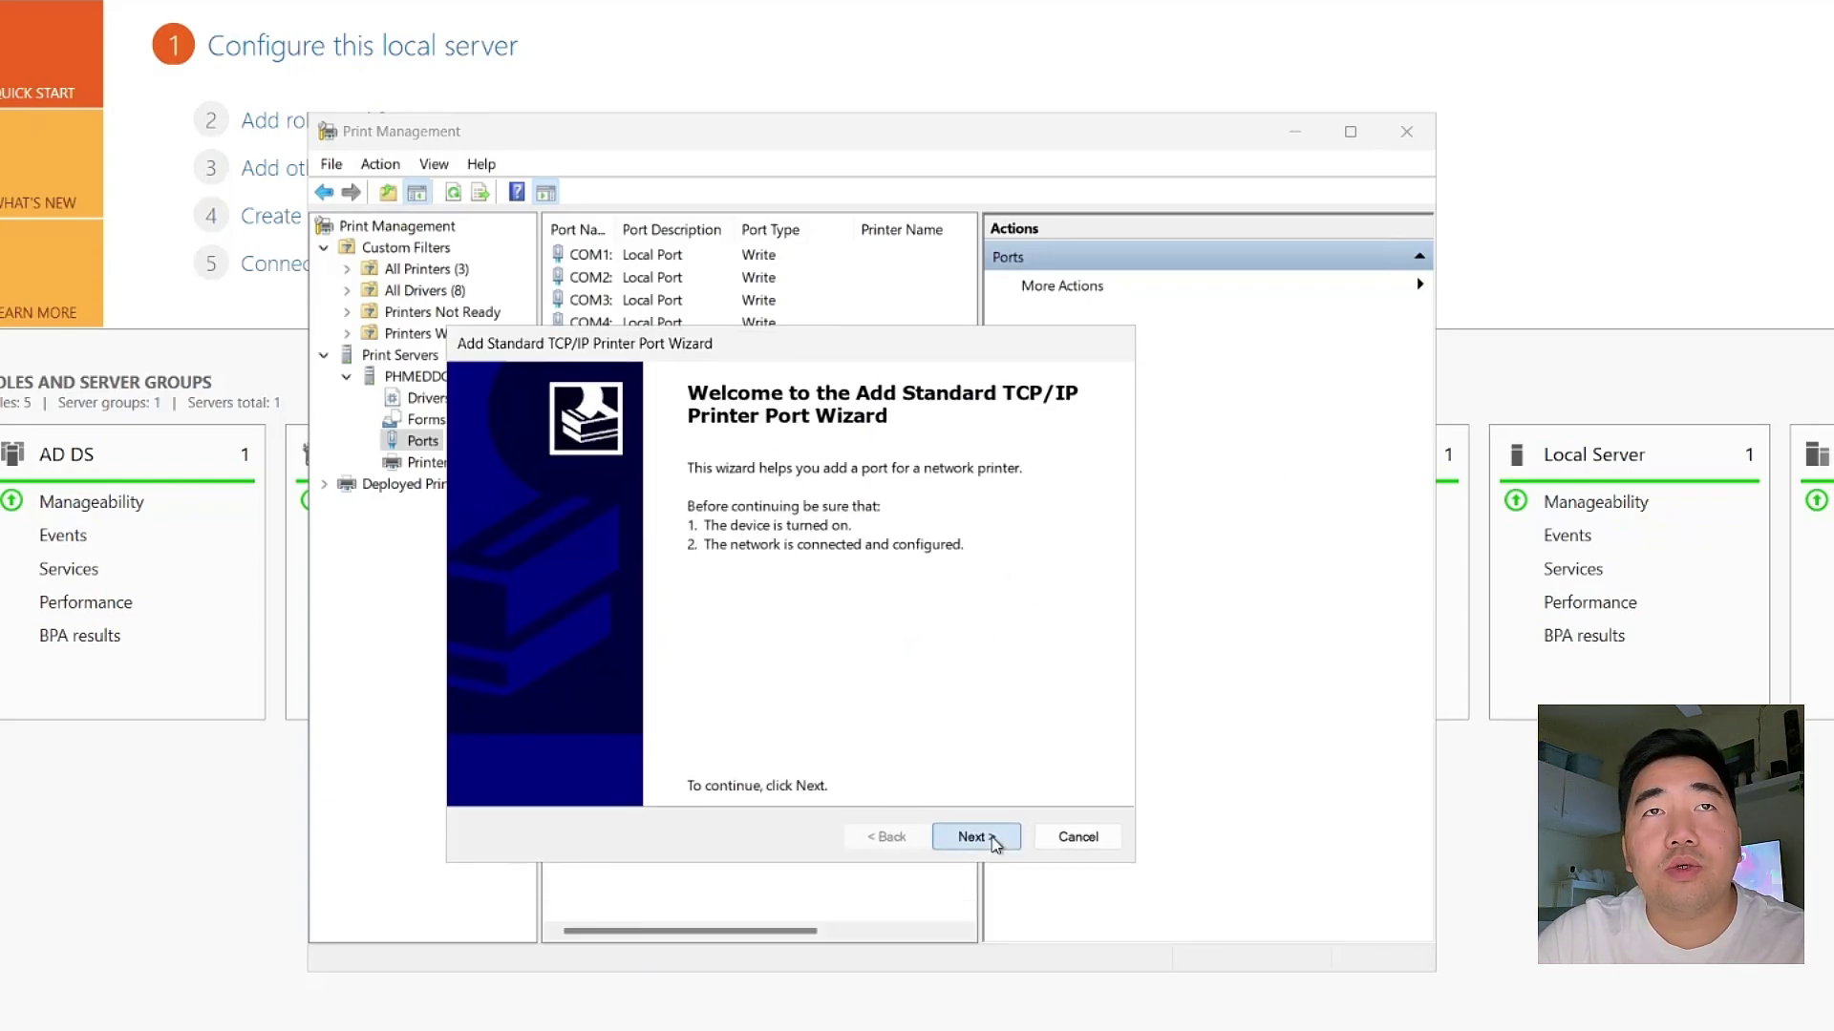
pyautogui.click(974, 837)
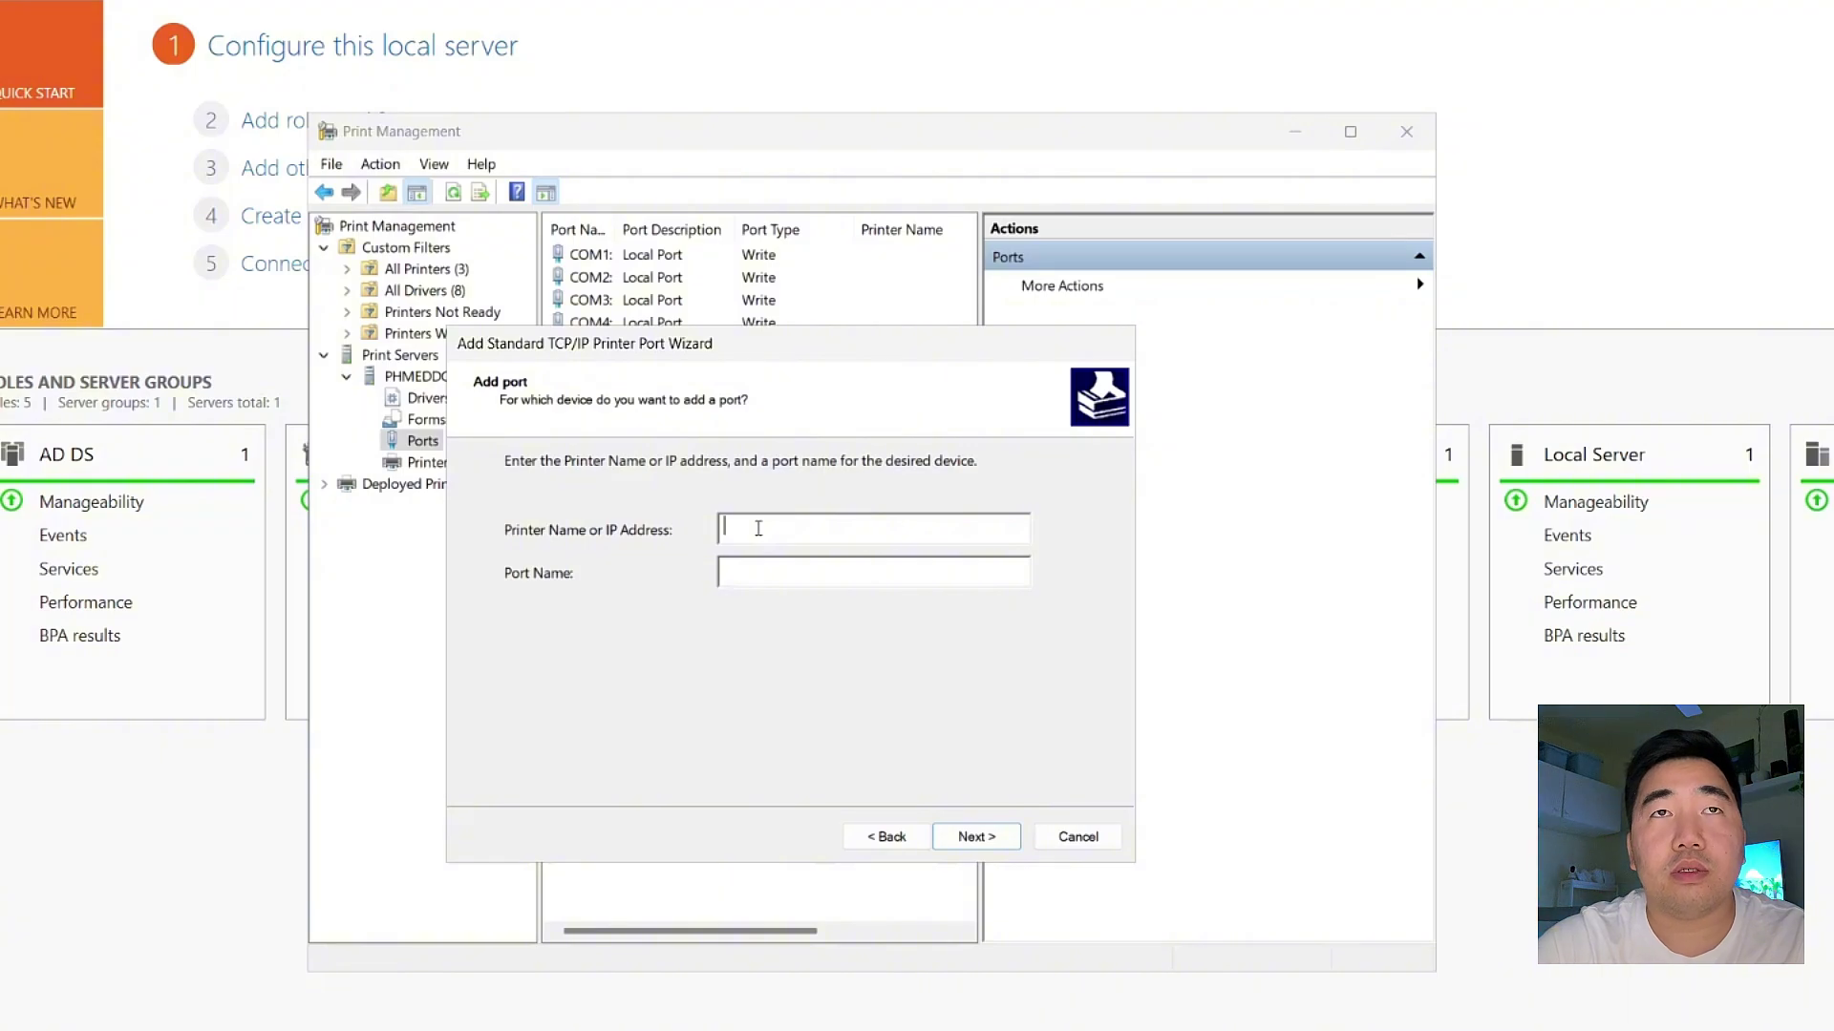
pyautogui.write('192.168.0')
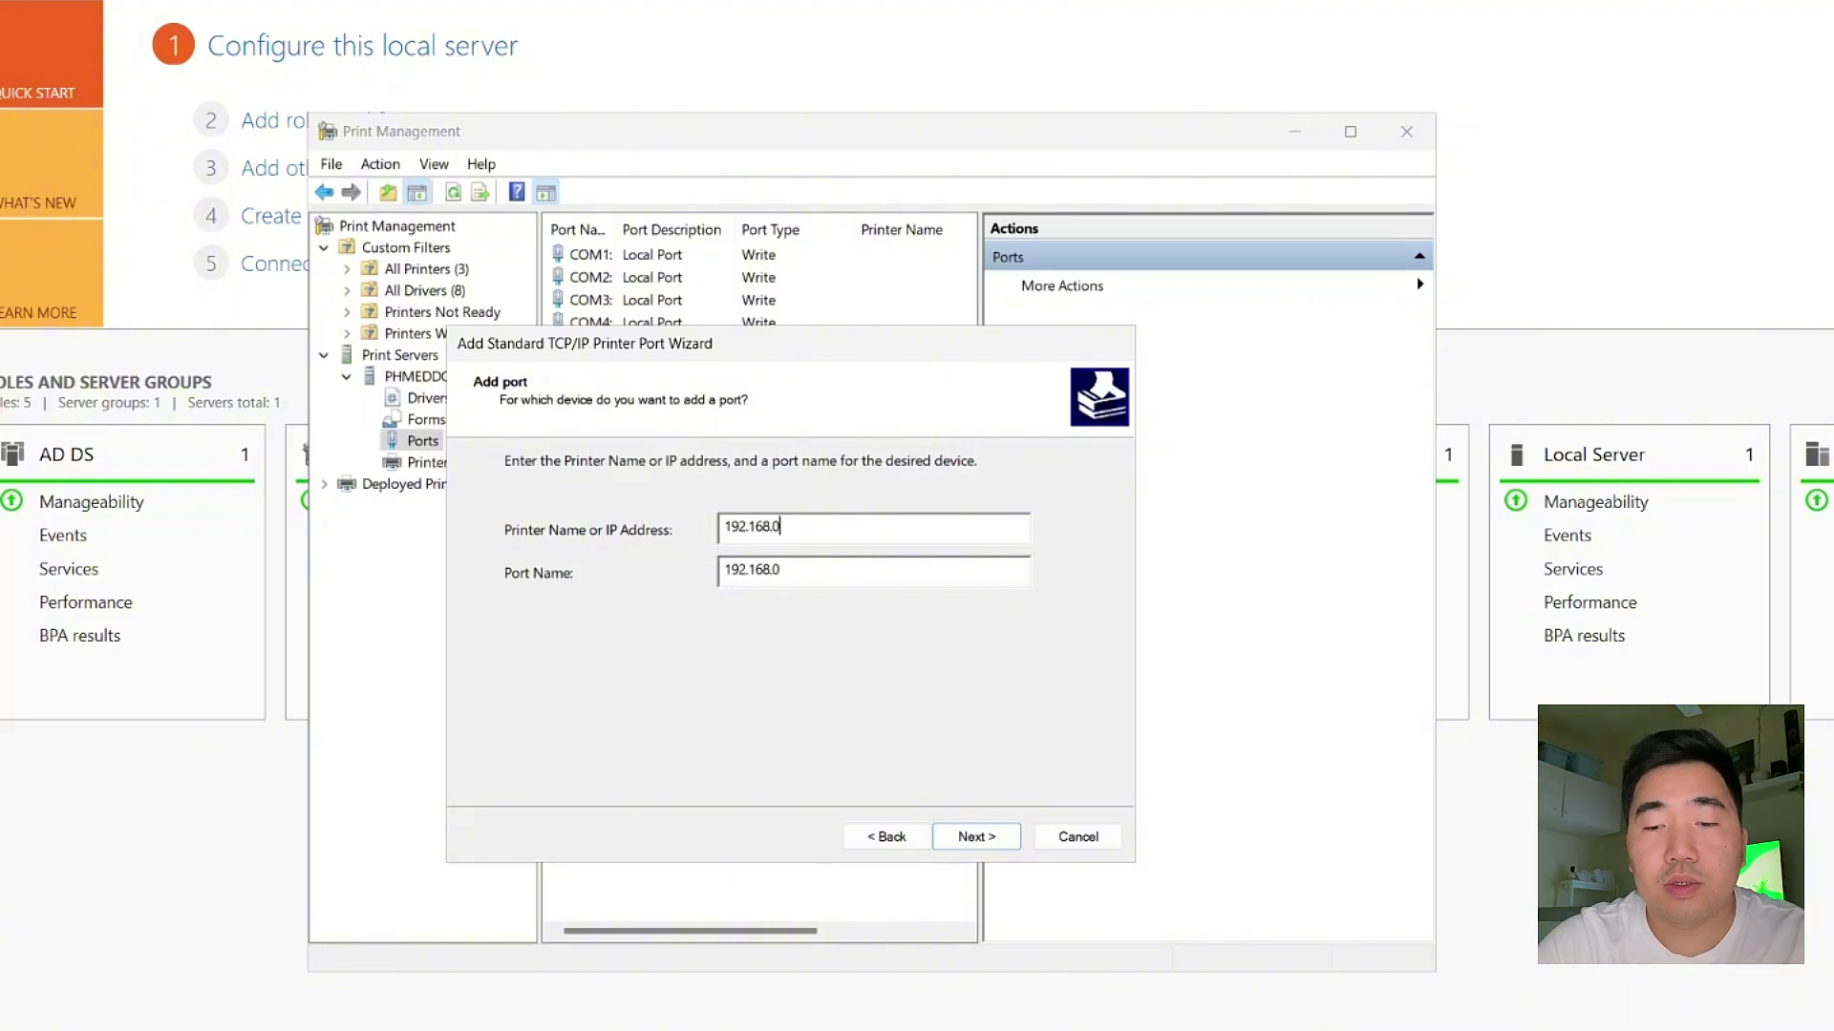
pyautogui.write('.')
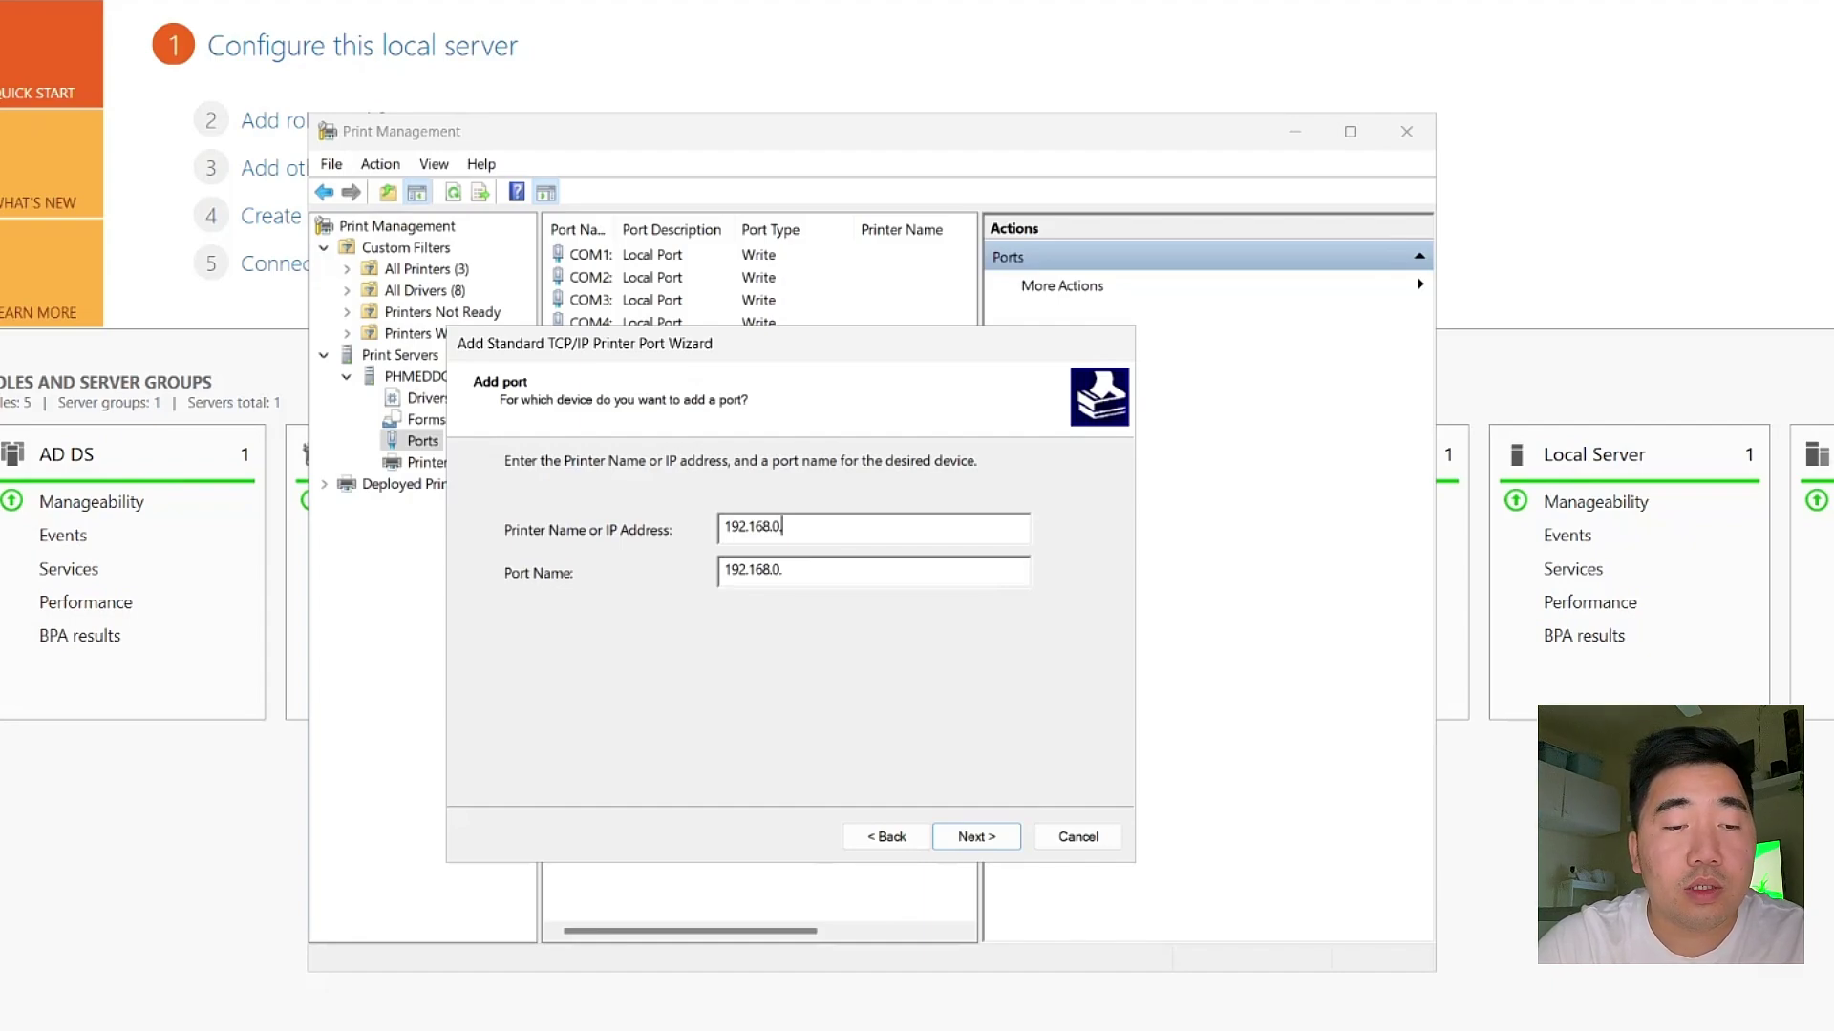
pyautogui.write('5')
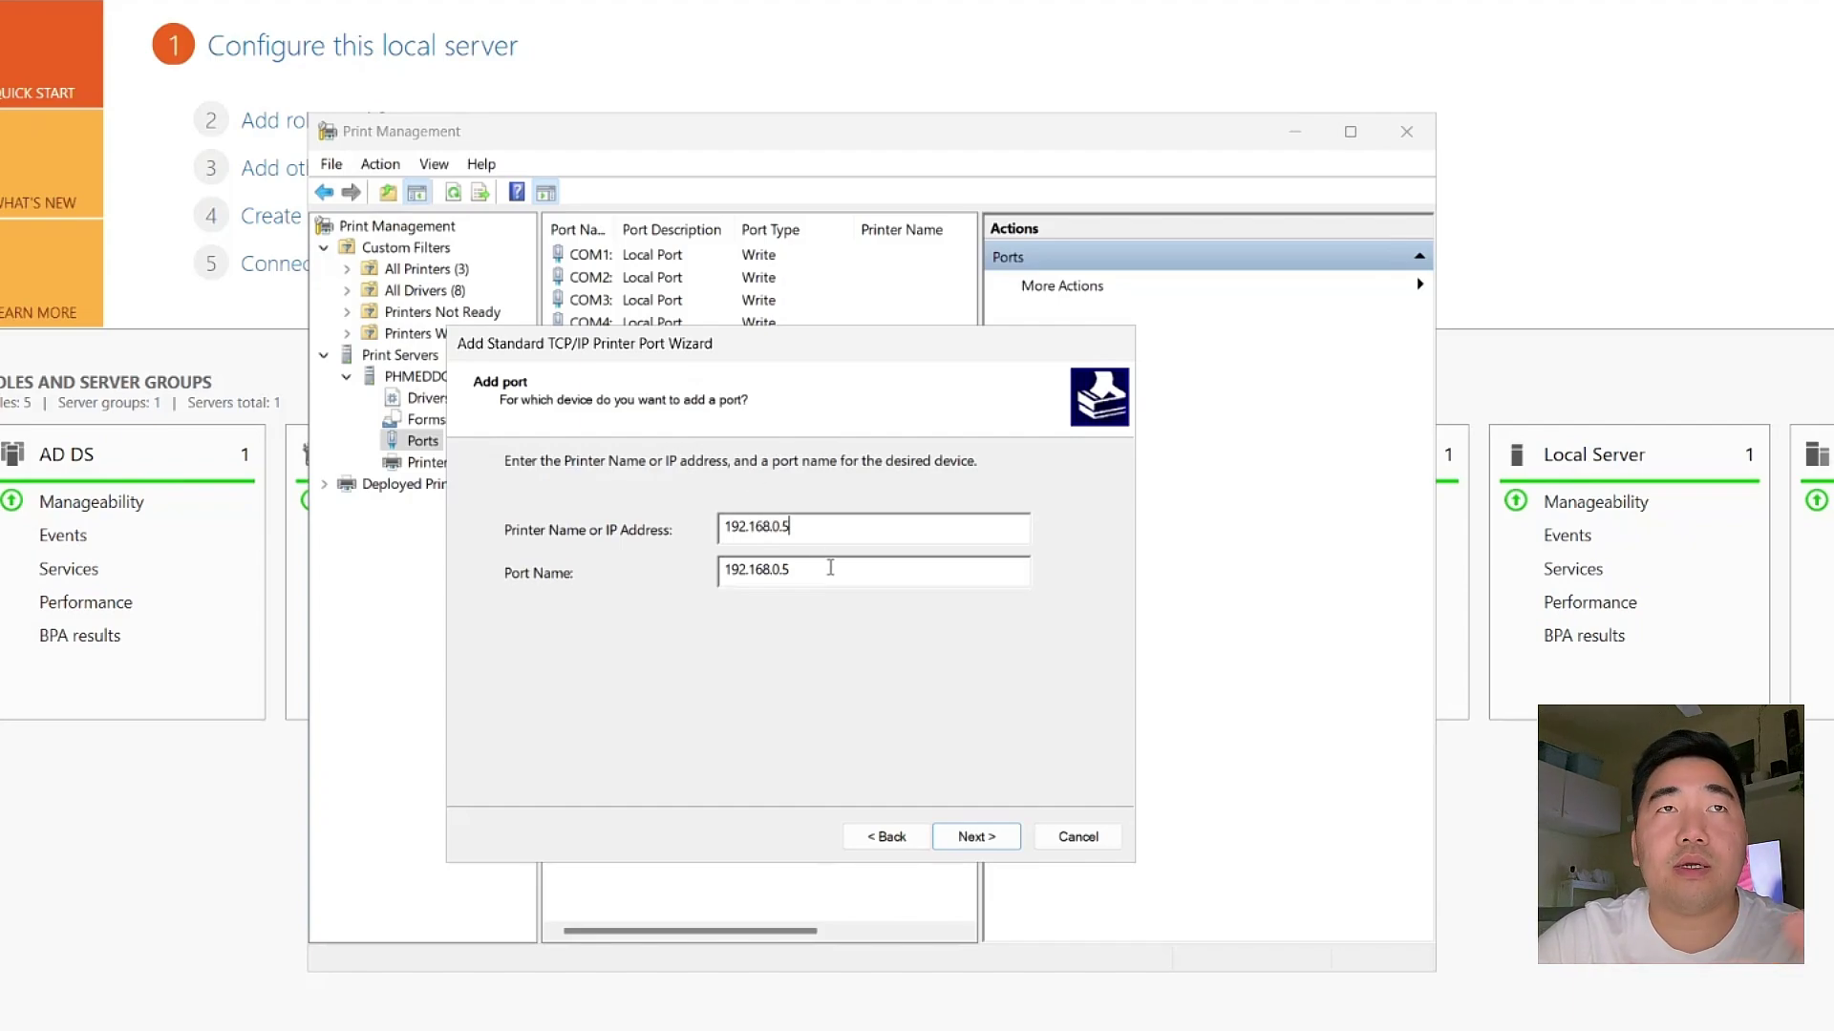
pyautogui.click(977, 838)
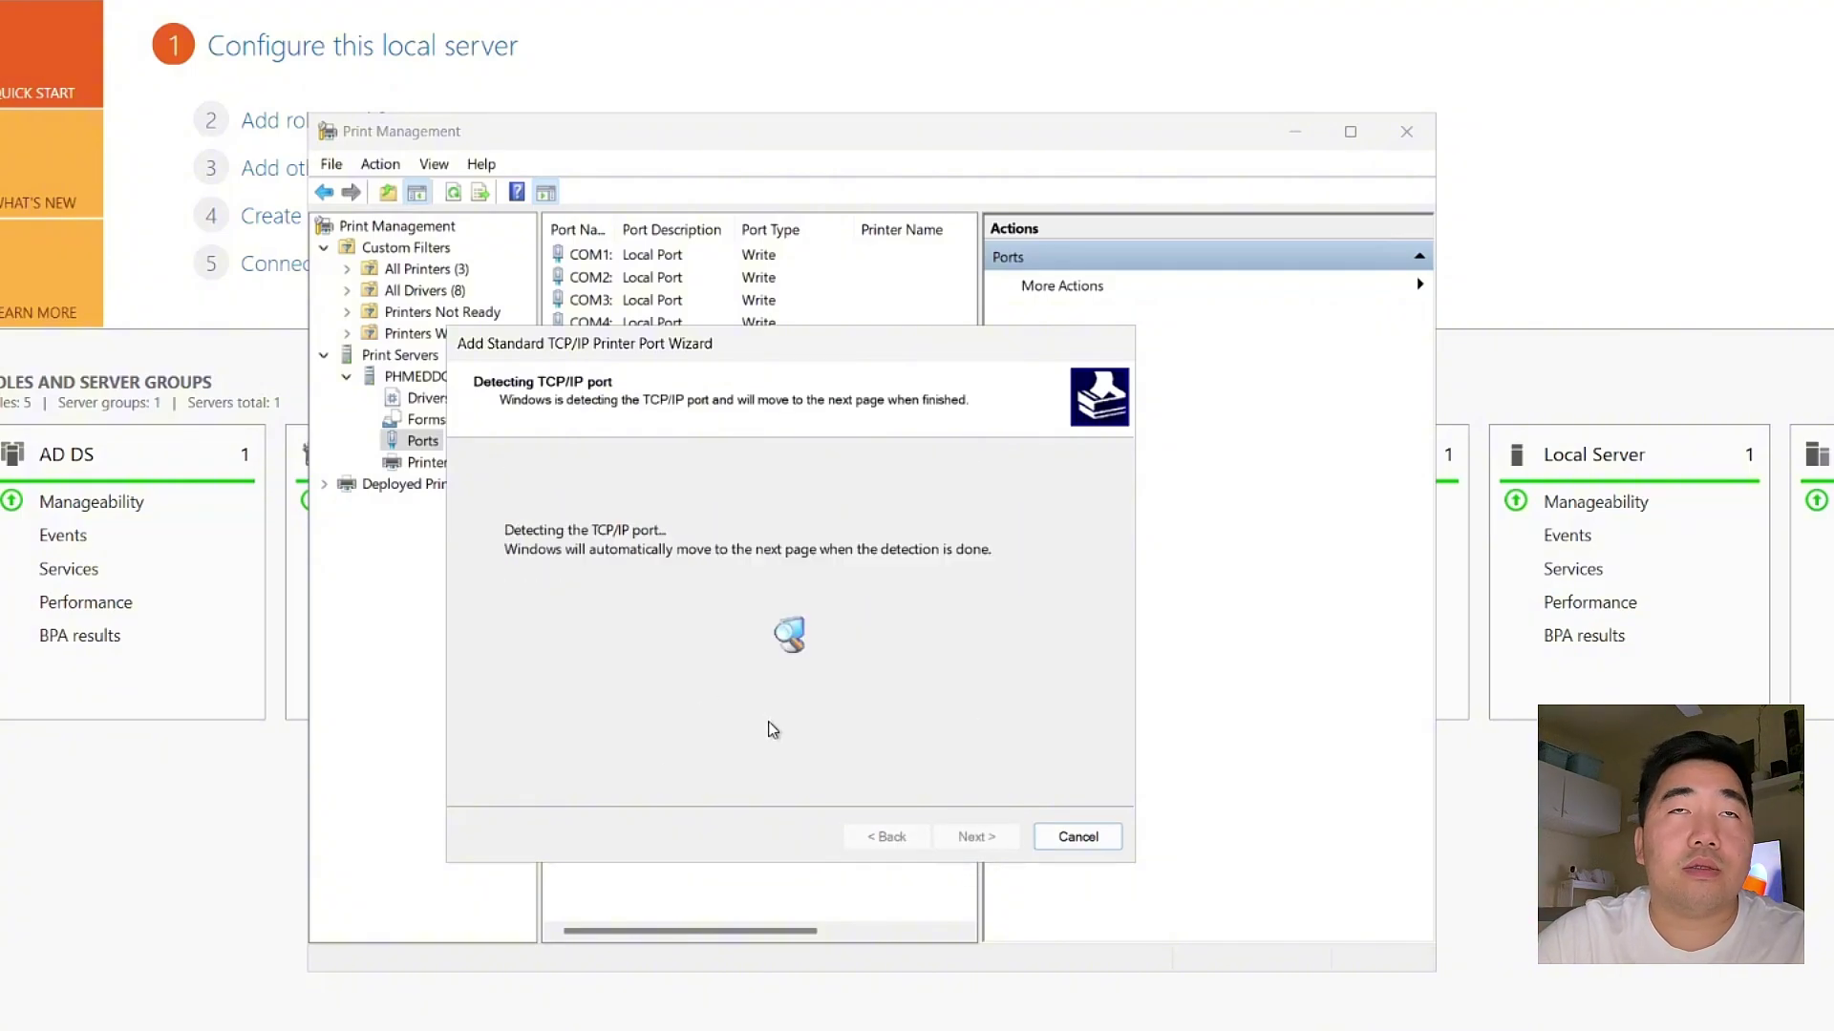
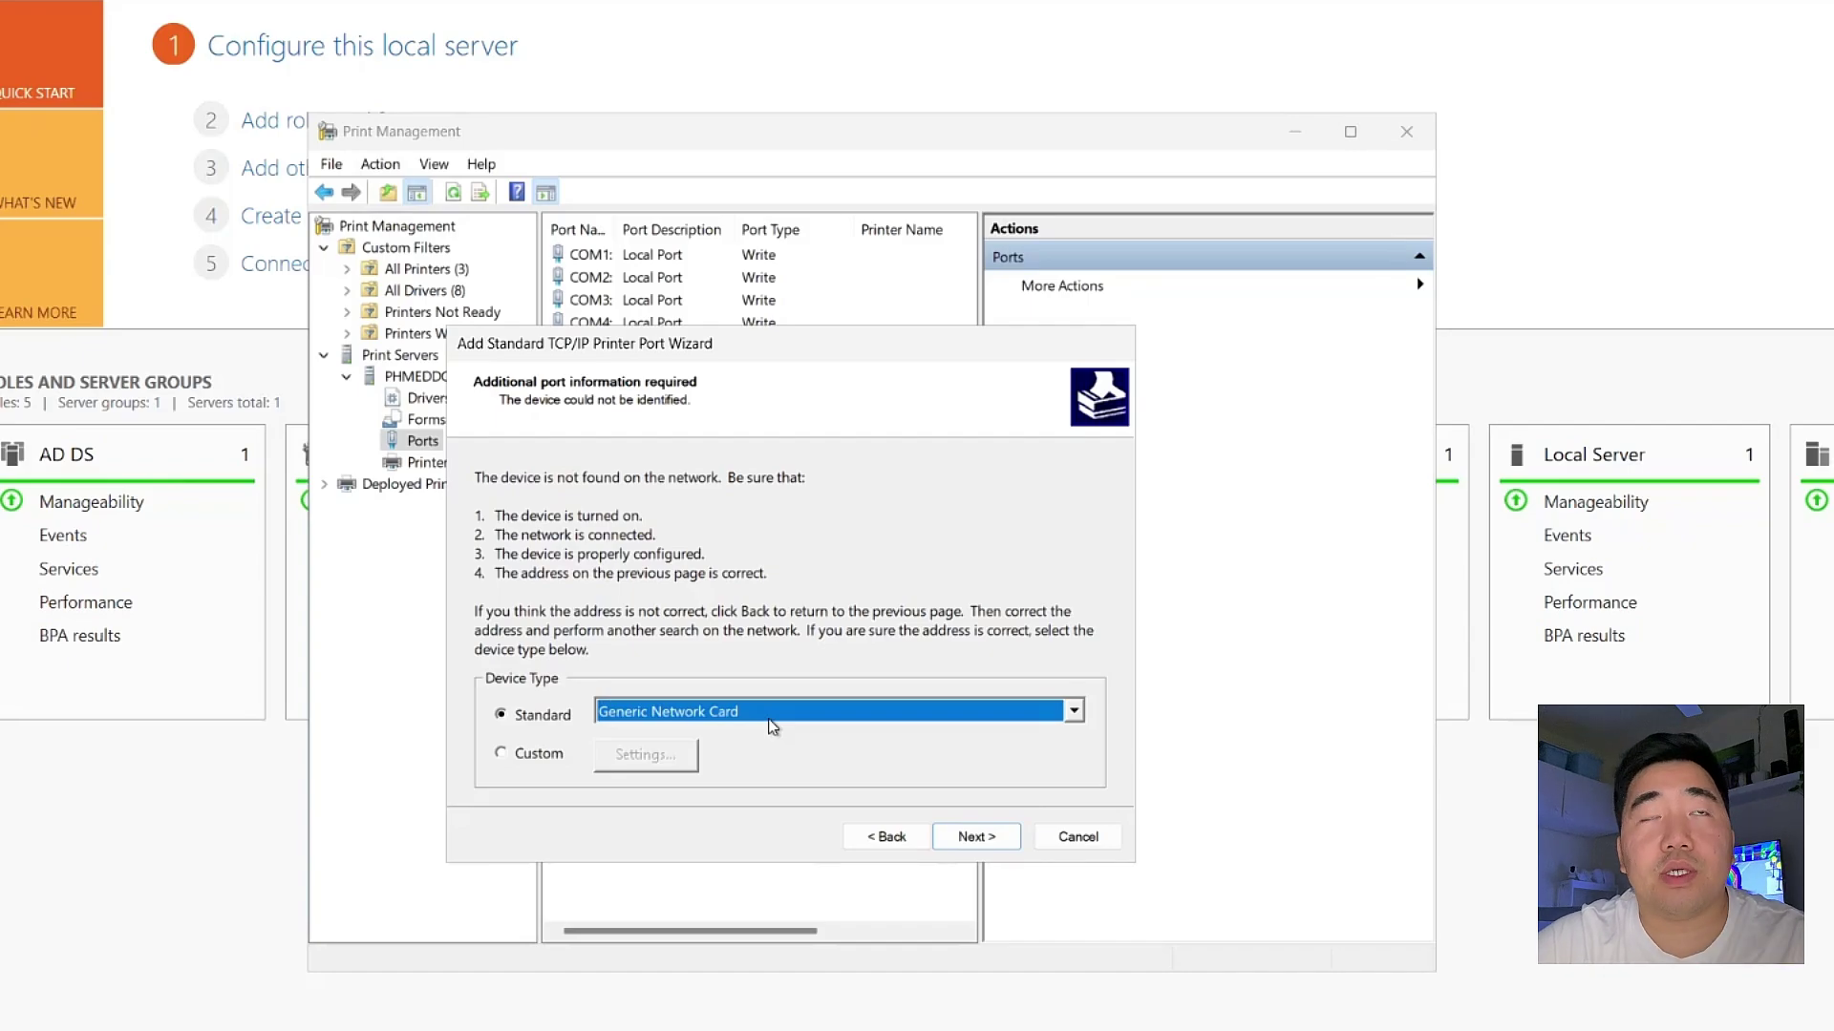
# Finish the 192.168.0.5 TCP/IP port as Generic Network Card and select it in Ports
pyautogui.click(972, 839)
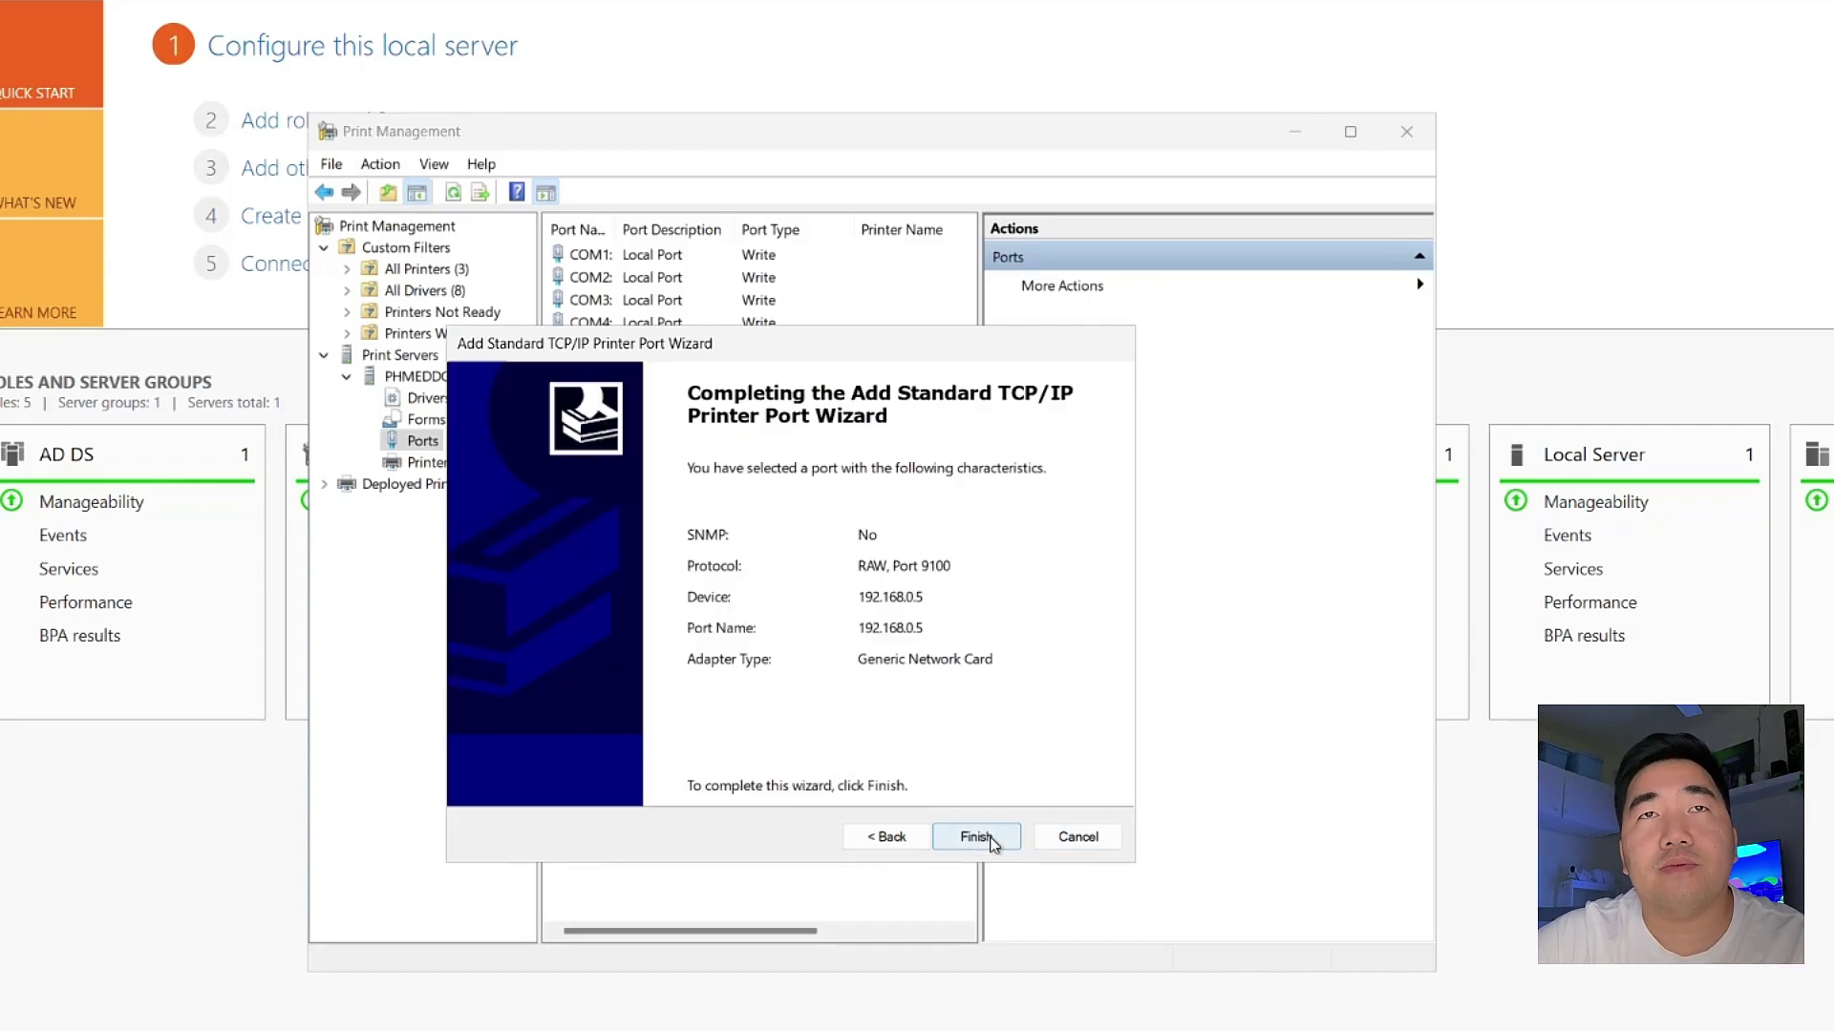
pyautogui.click(976, 839)
pyautogui.click(1045, 651)
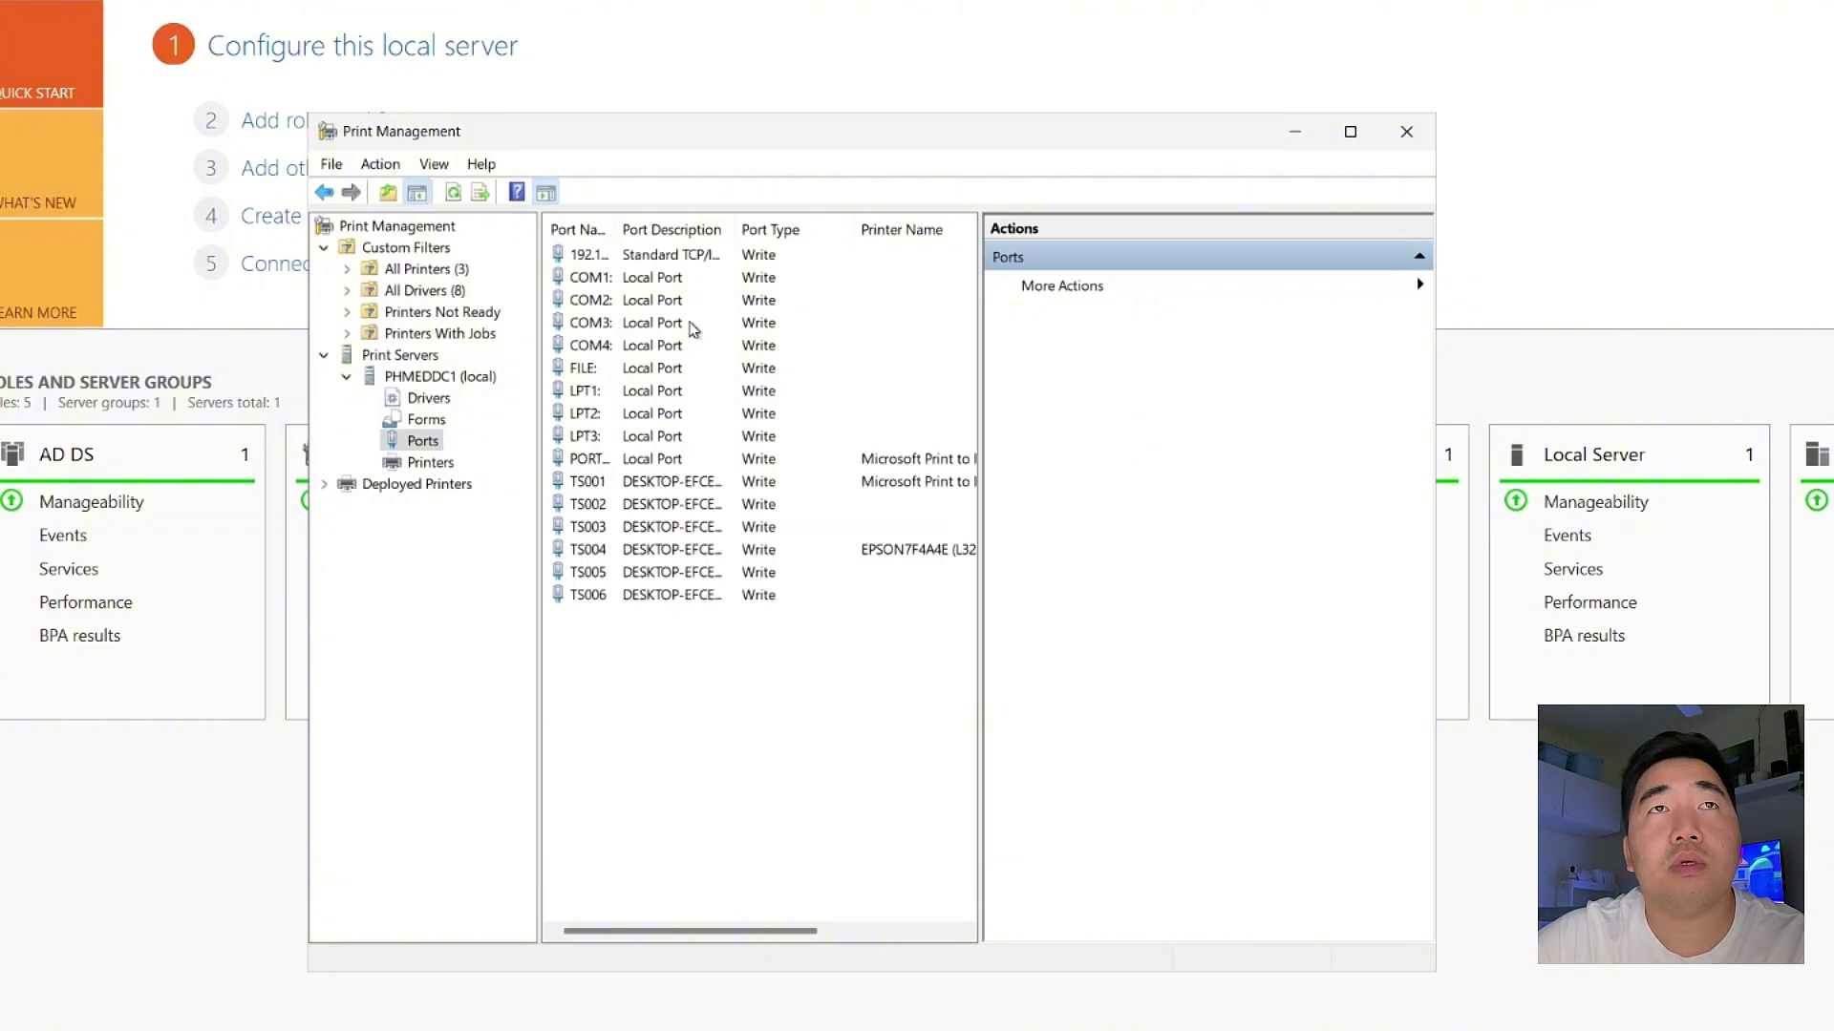
pyautogui.click(627, 255)
# Widen the Port Name column and switch to the server's Printers list
pyautogui.moveTo(617, 229); pyautogui.dragTo(682, 232)
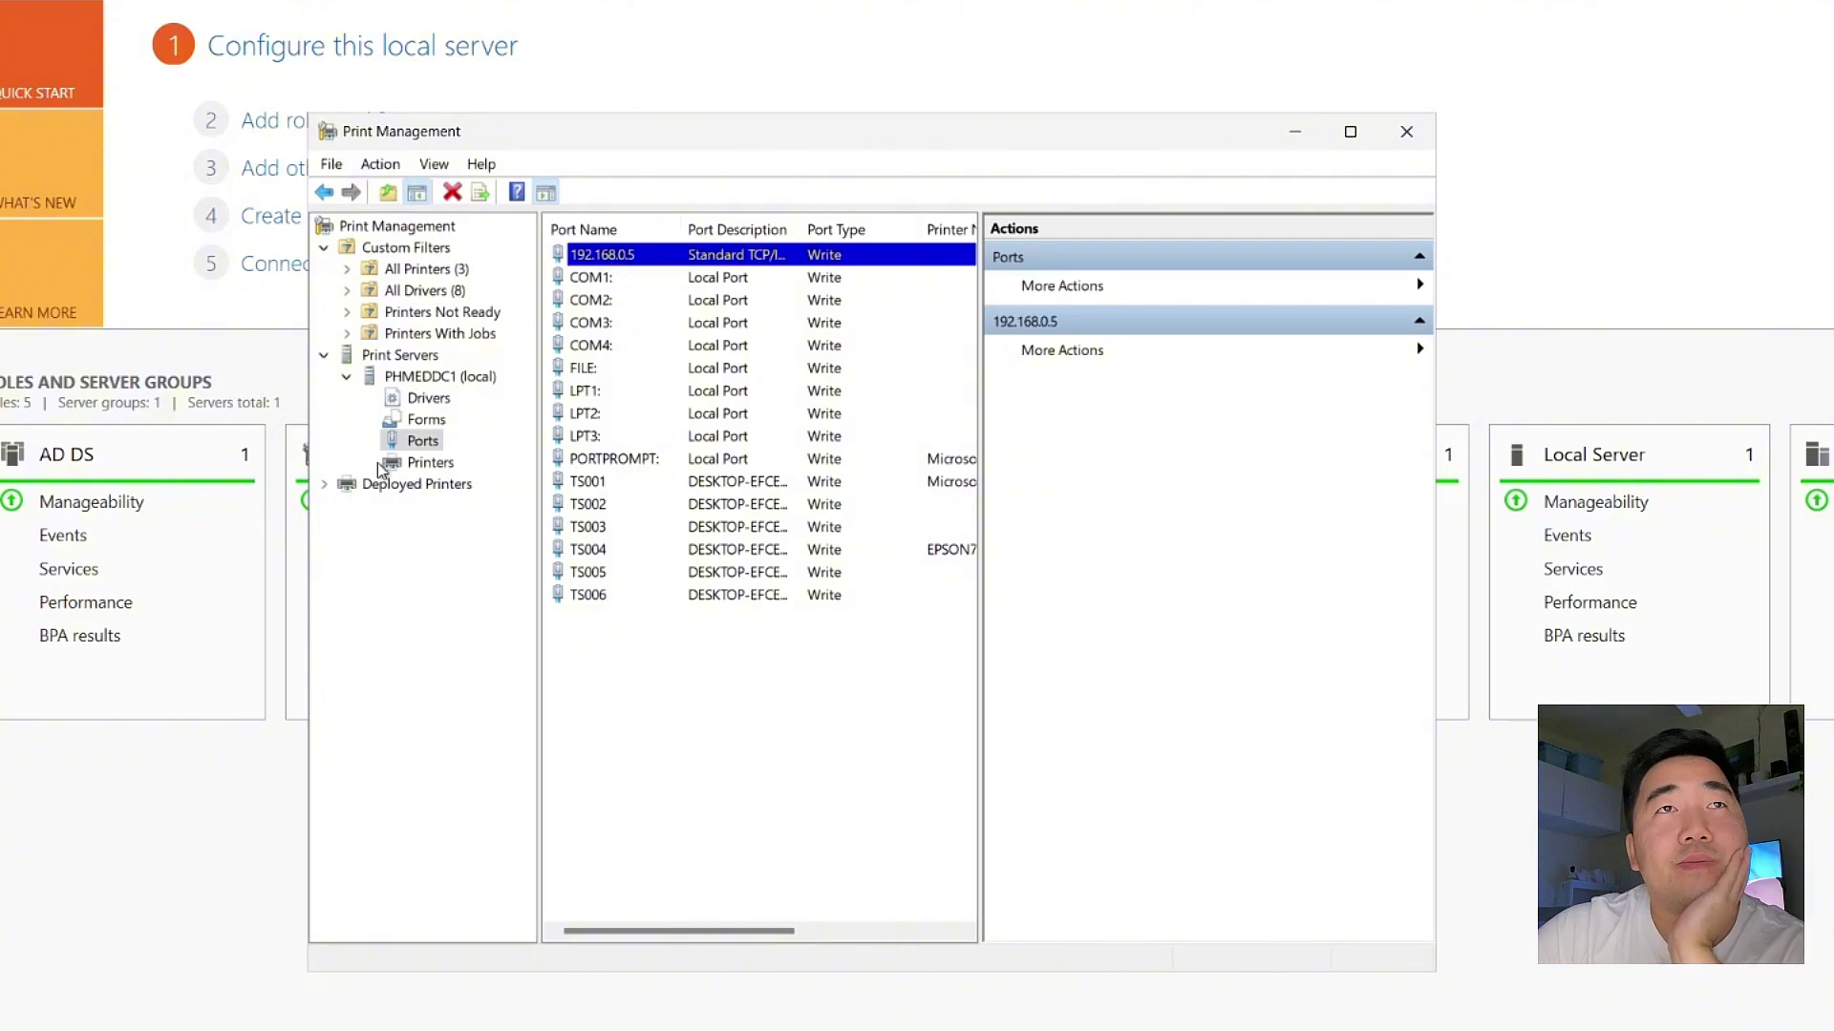
pyautogui.click(408, 463)
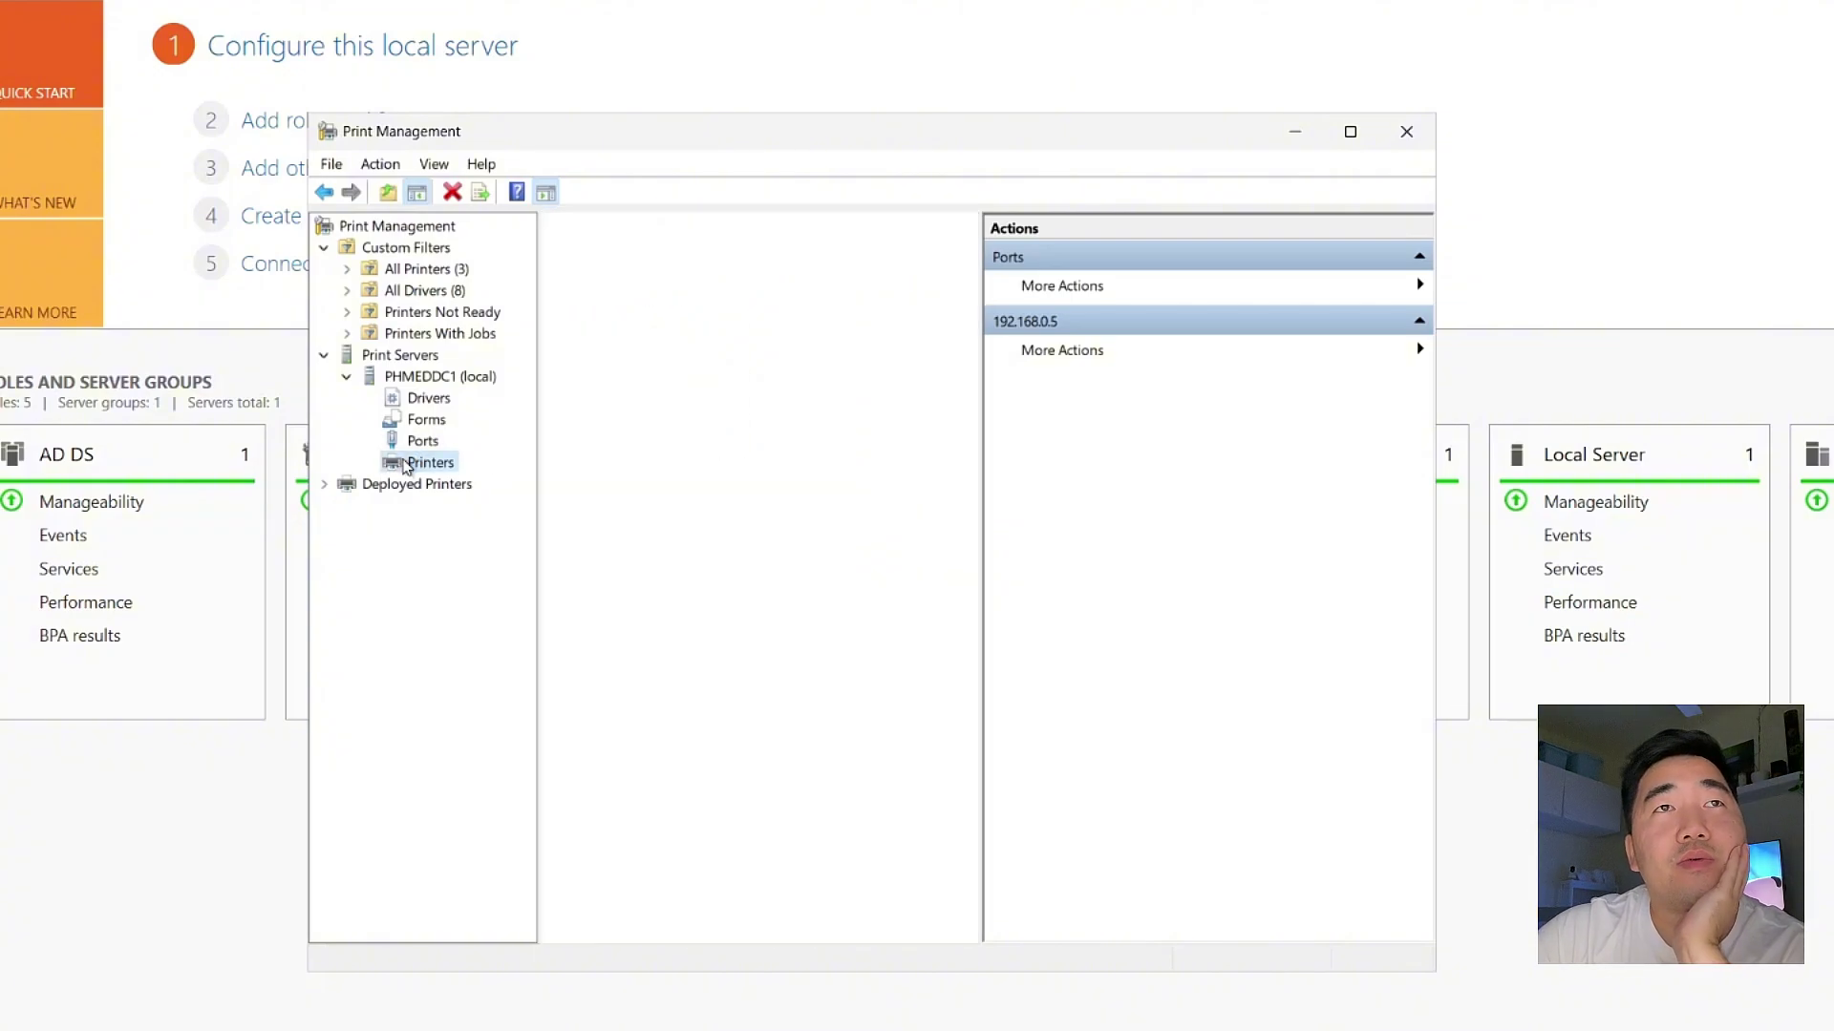
# Start the Add Printer wizard from the printer list's context menu
pyautogui.rightClick(644, 402)
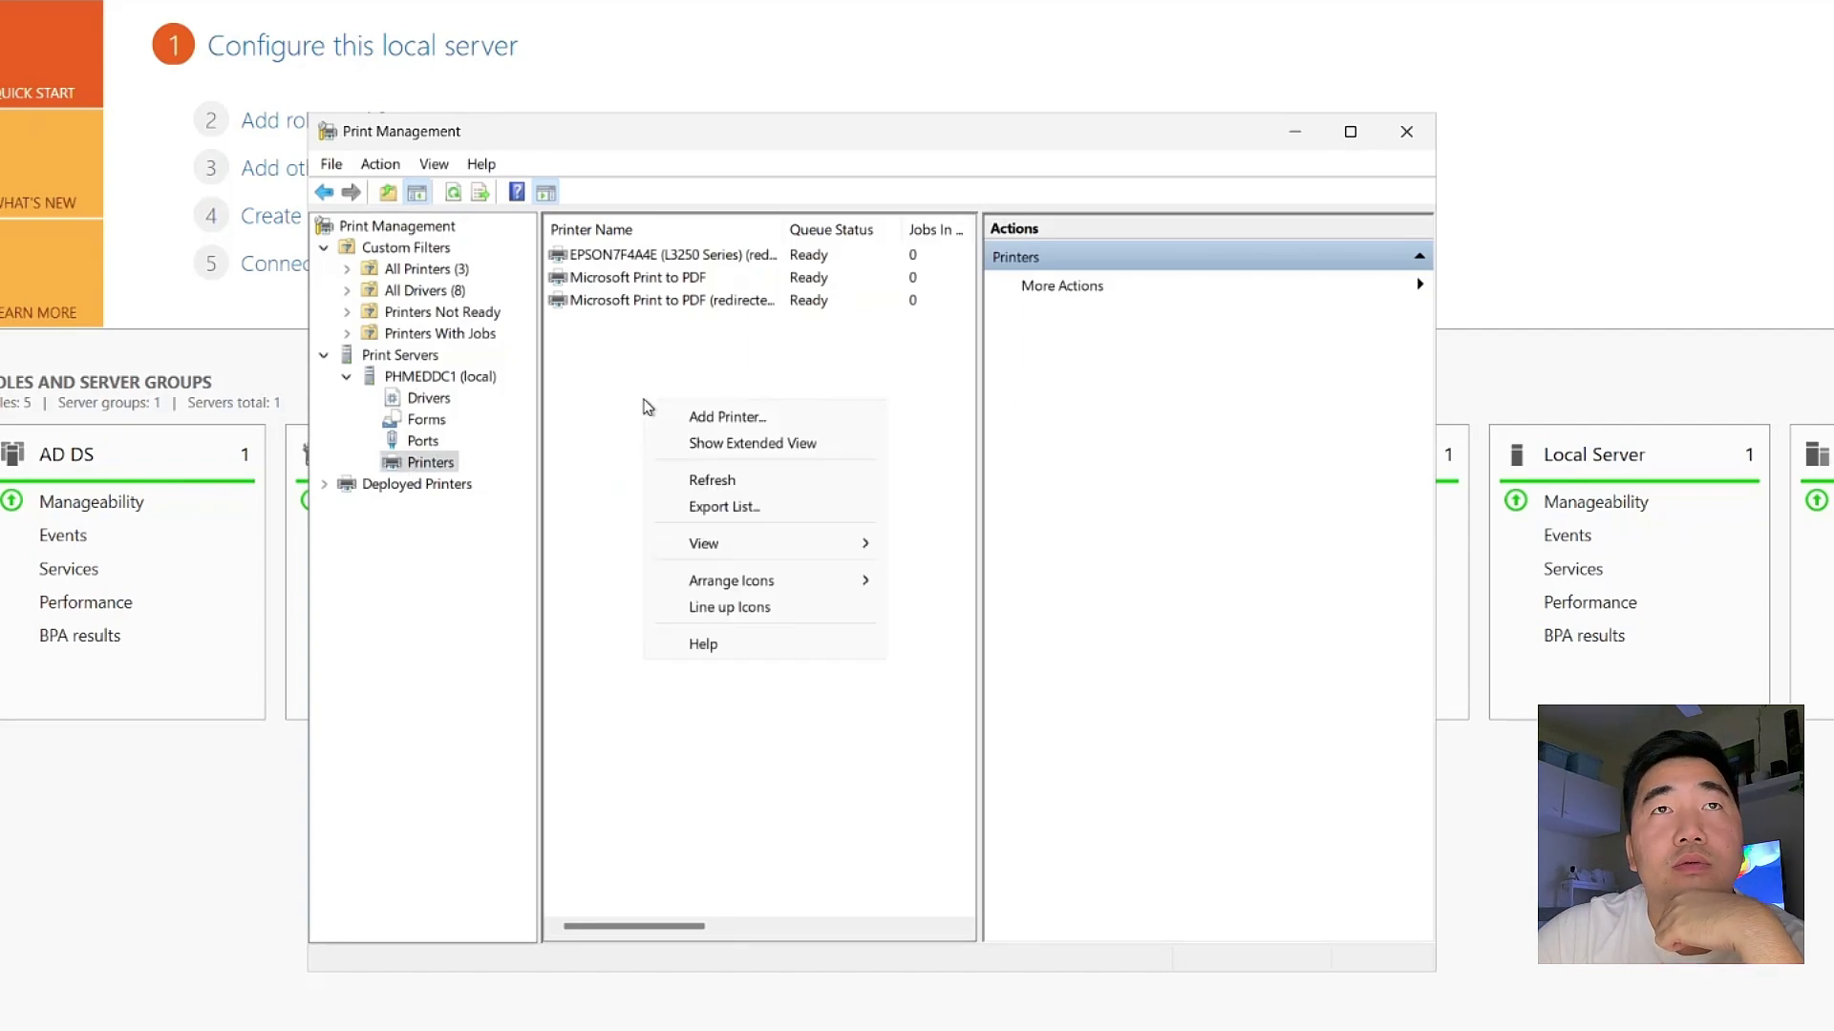
pyautogui.click(557, 446)
pyautogui.rightClick(611, 462)
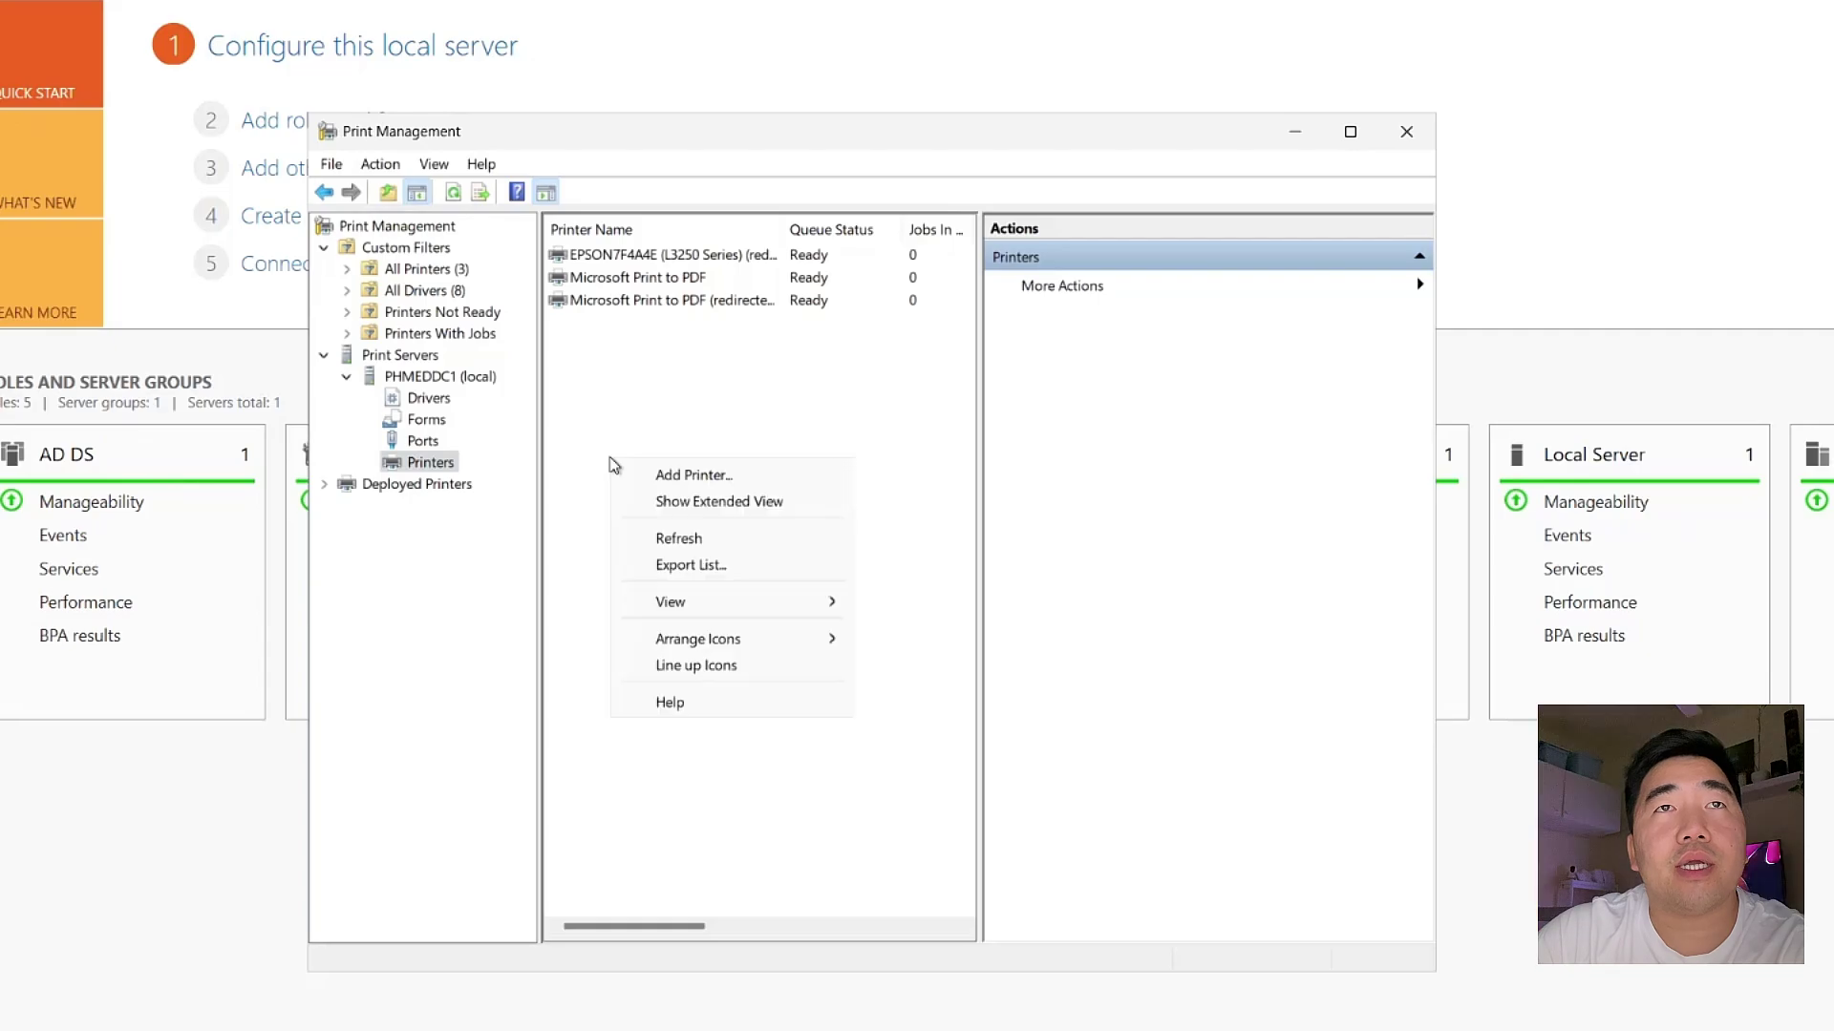
pyautogui.click(667, 474)
# Add the new printer on the existing 192.168.0.5 Standard TCP/IP port
pyautogui.moveTo(487, 165)
pyautogui.mouseDown()
pyautogui.moveTo(668, 448)
pyautogui.moveTo(587, 288)
pyautogui.mouseUp()
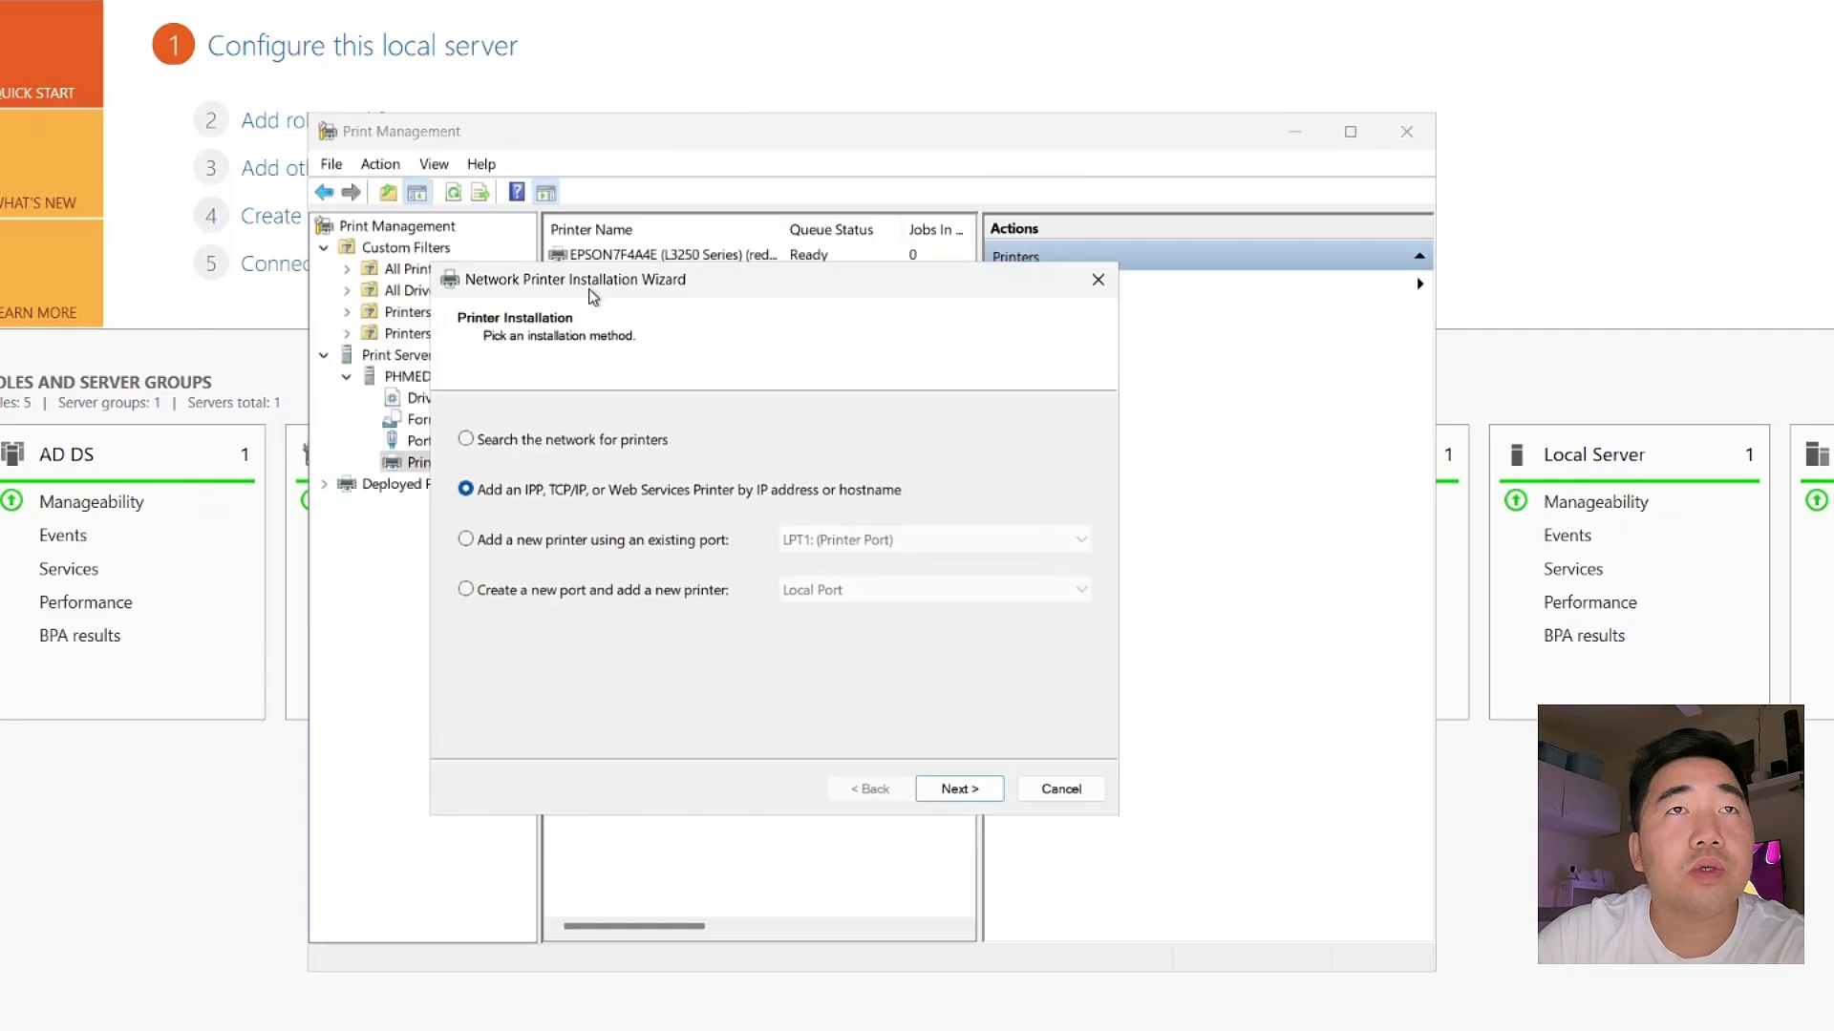
pyautogui.click(497, 543)
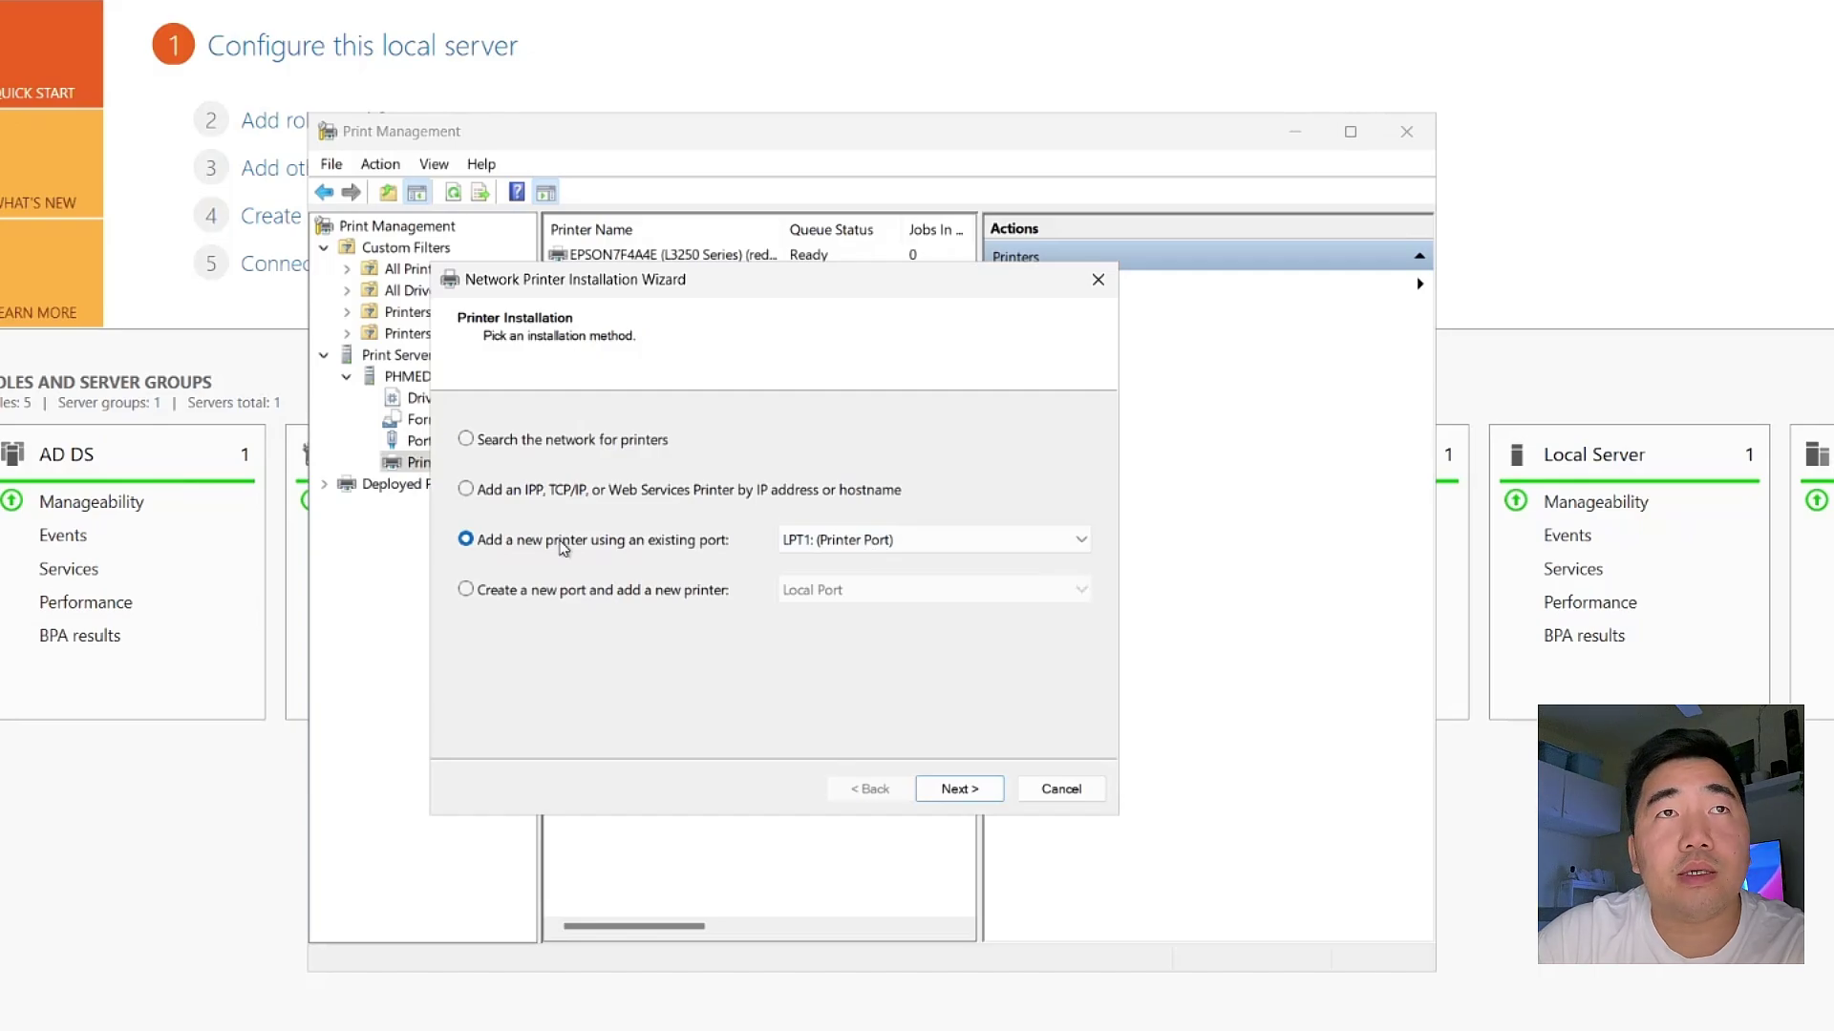
pyautogui.click(831, 543)
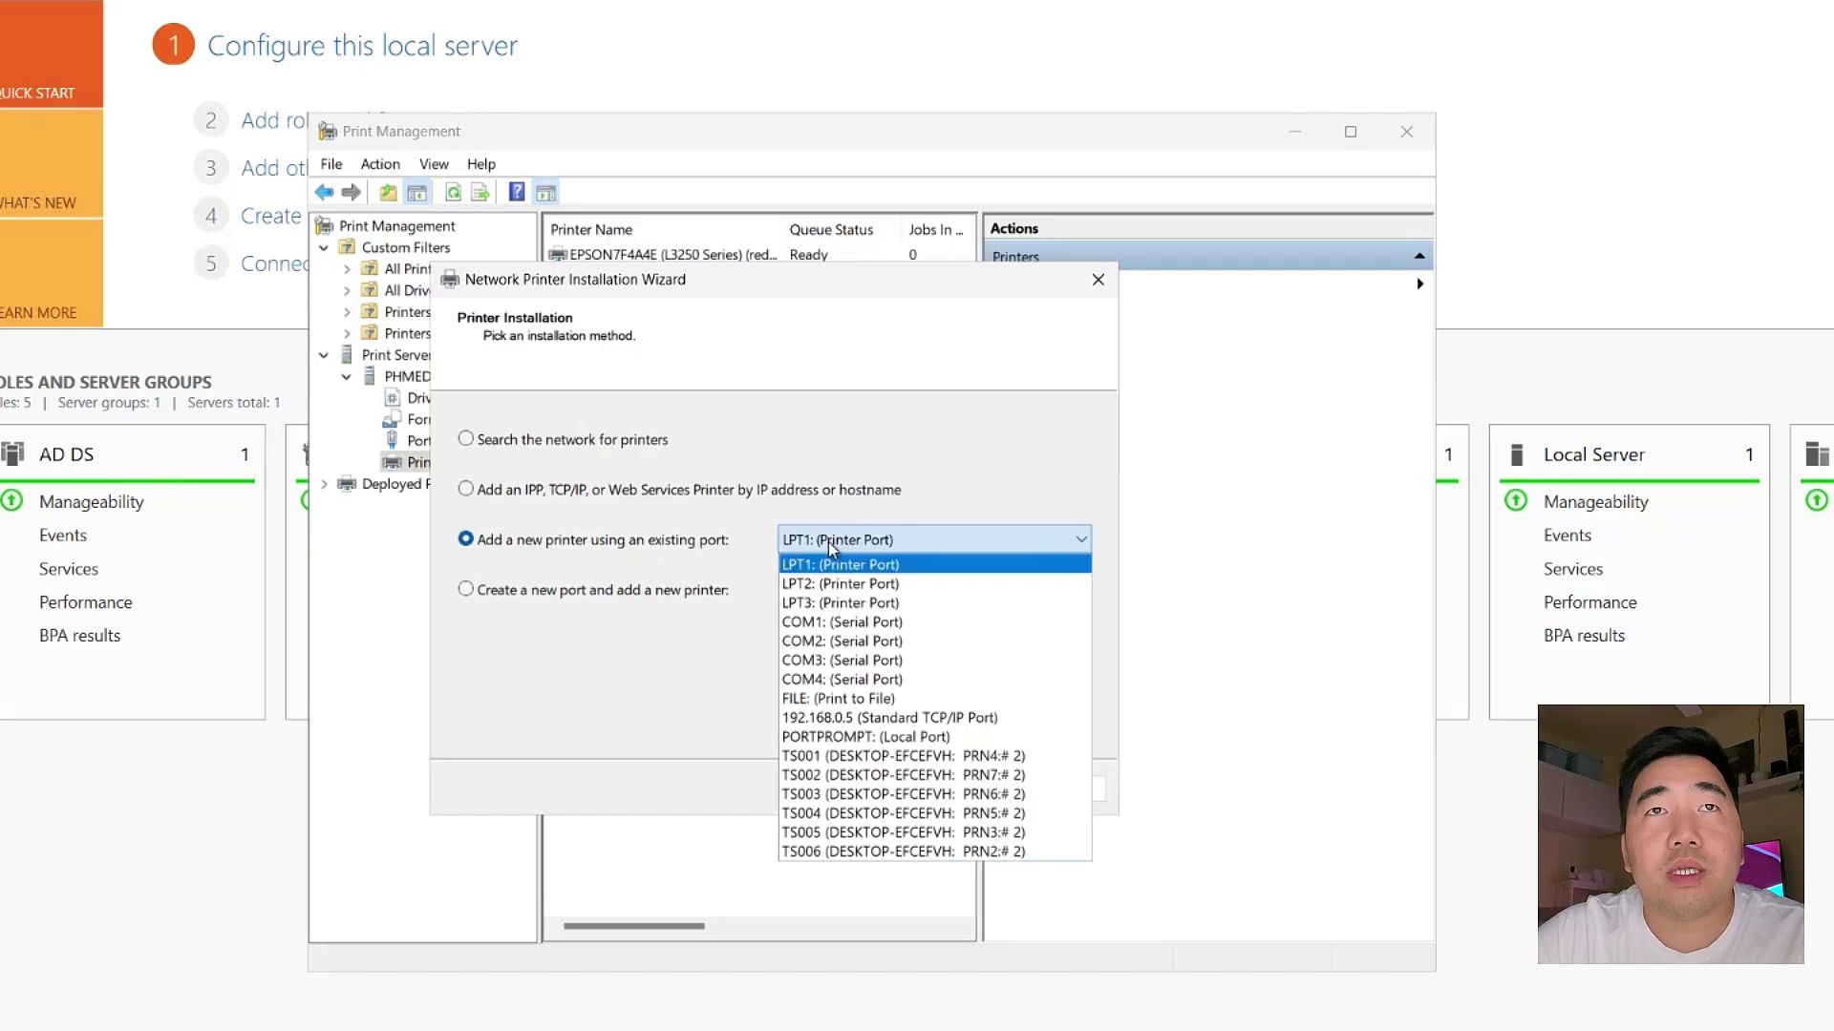
pyautogui.click(853, 721)
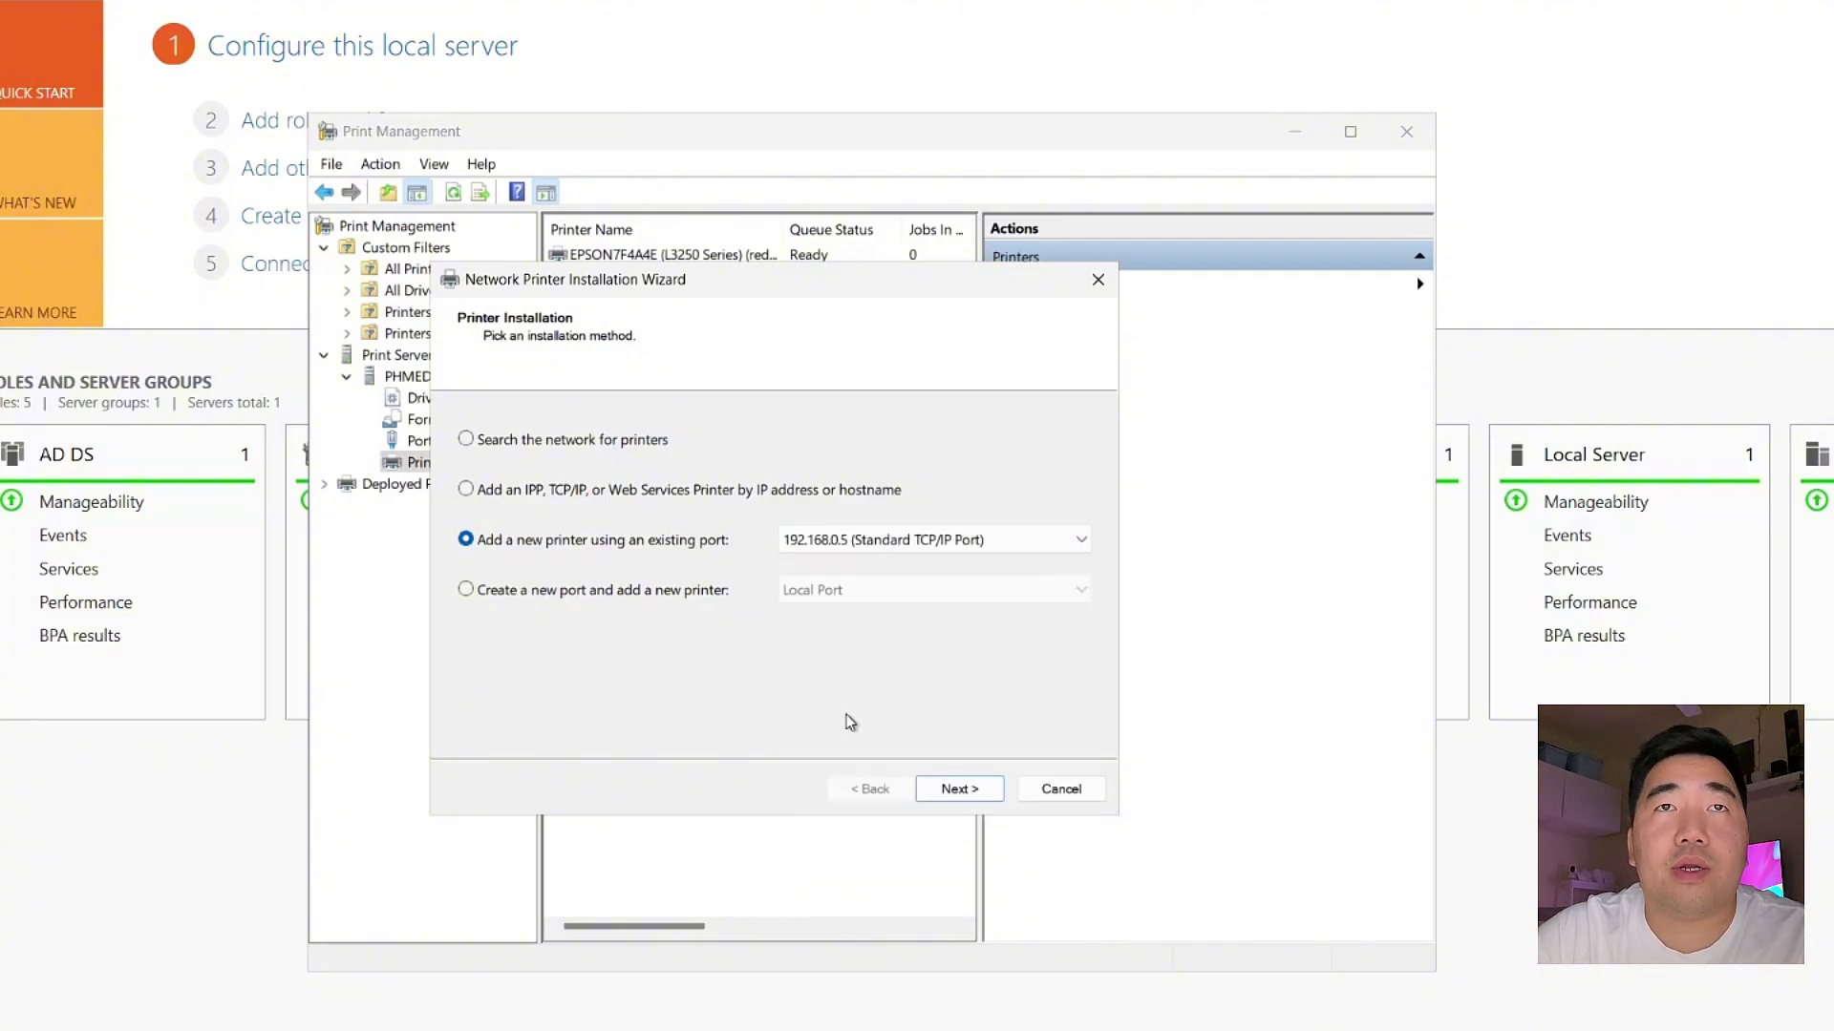
pyautogui.click(959, 789)
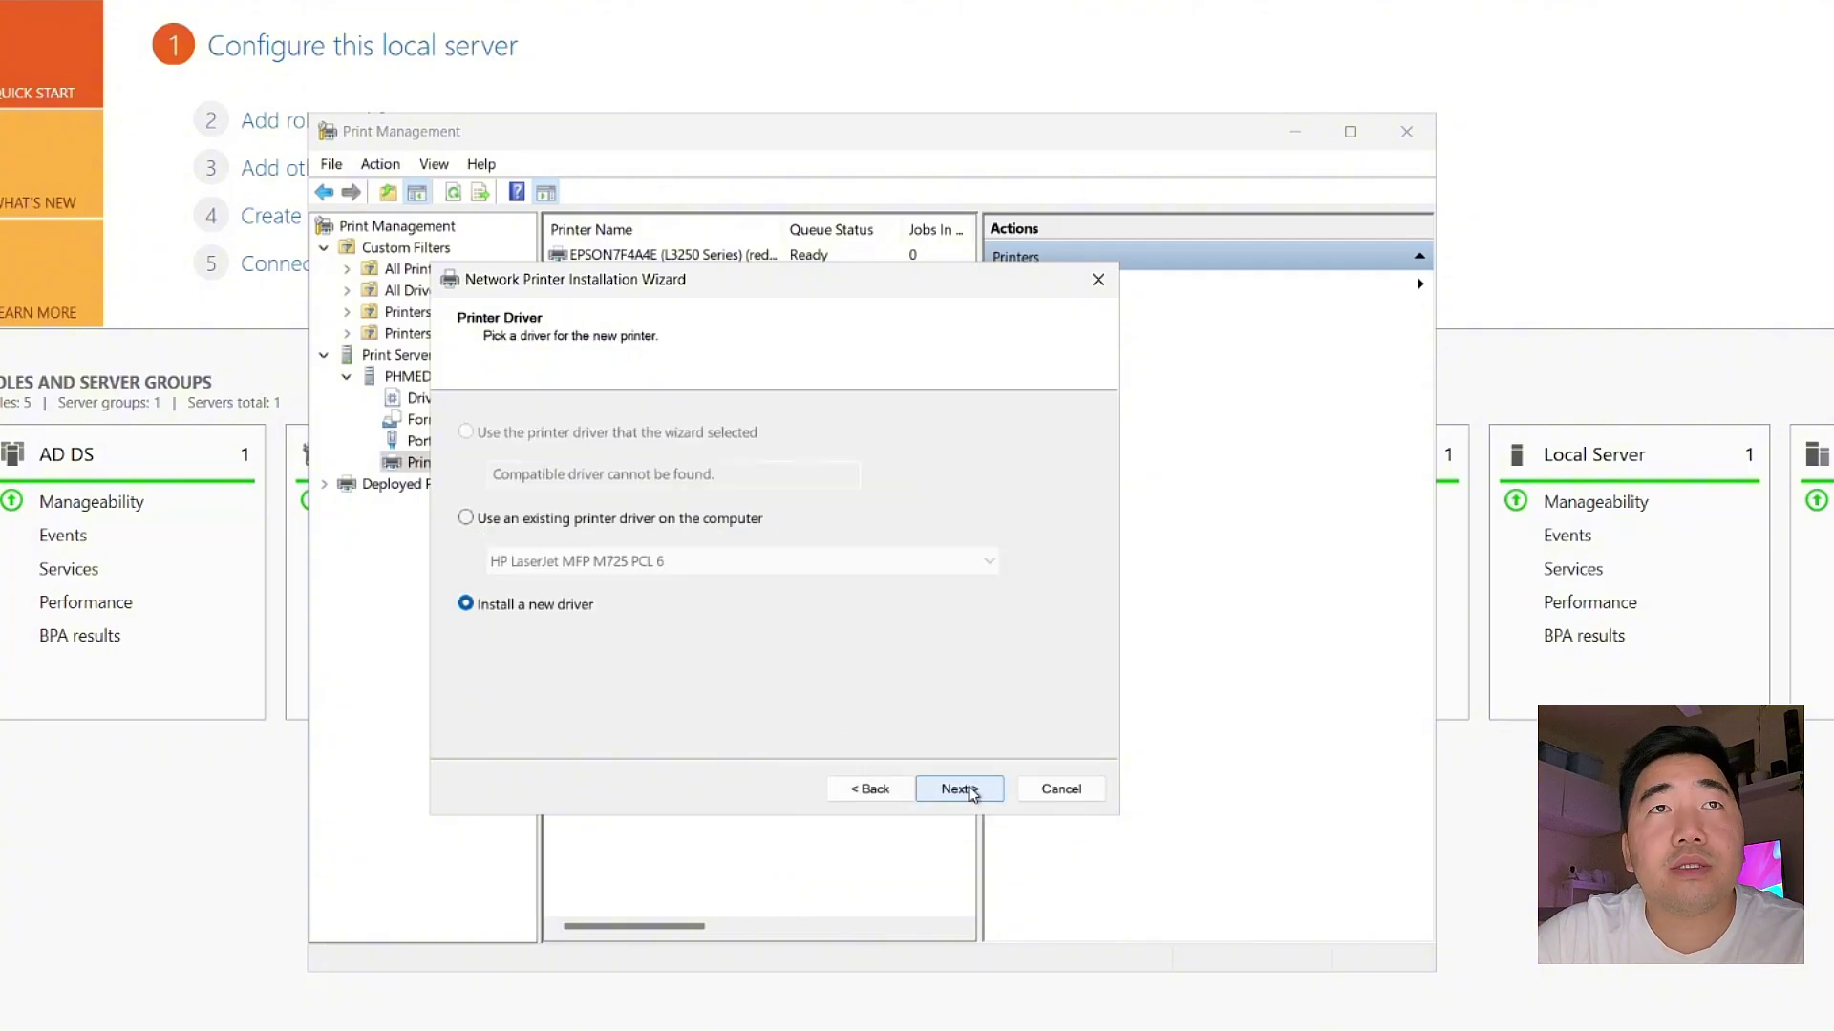
# Use the existing HP LaserJet MFP M725 PCL 6 driver for the printer
pyautogui.click(522, 525)
pyautogui.click(595, 563)
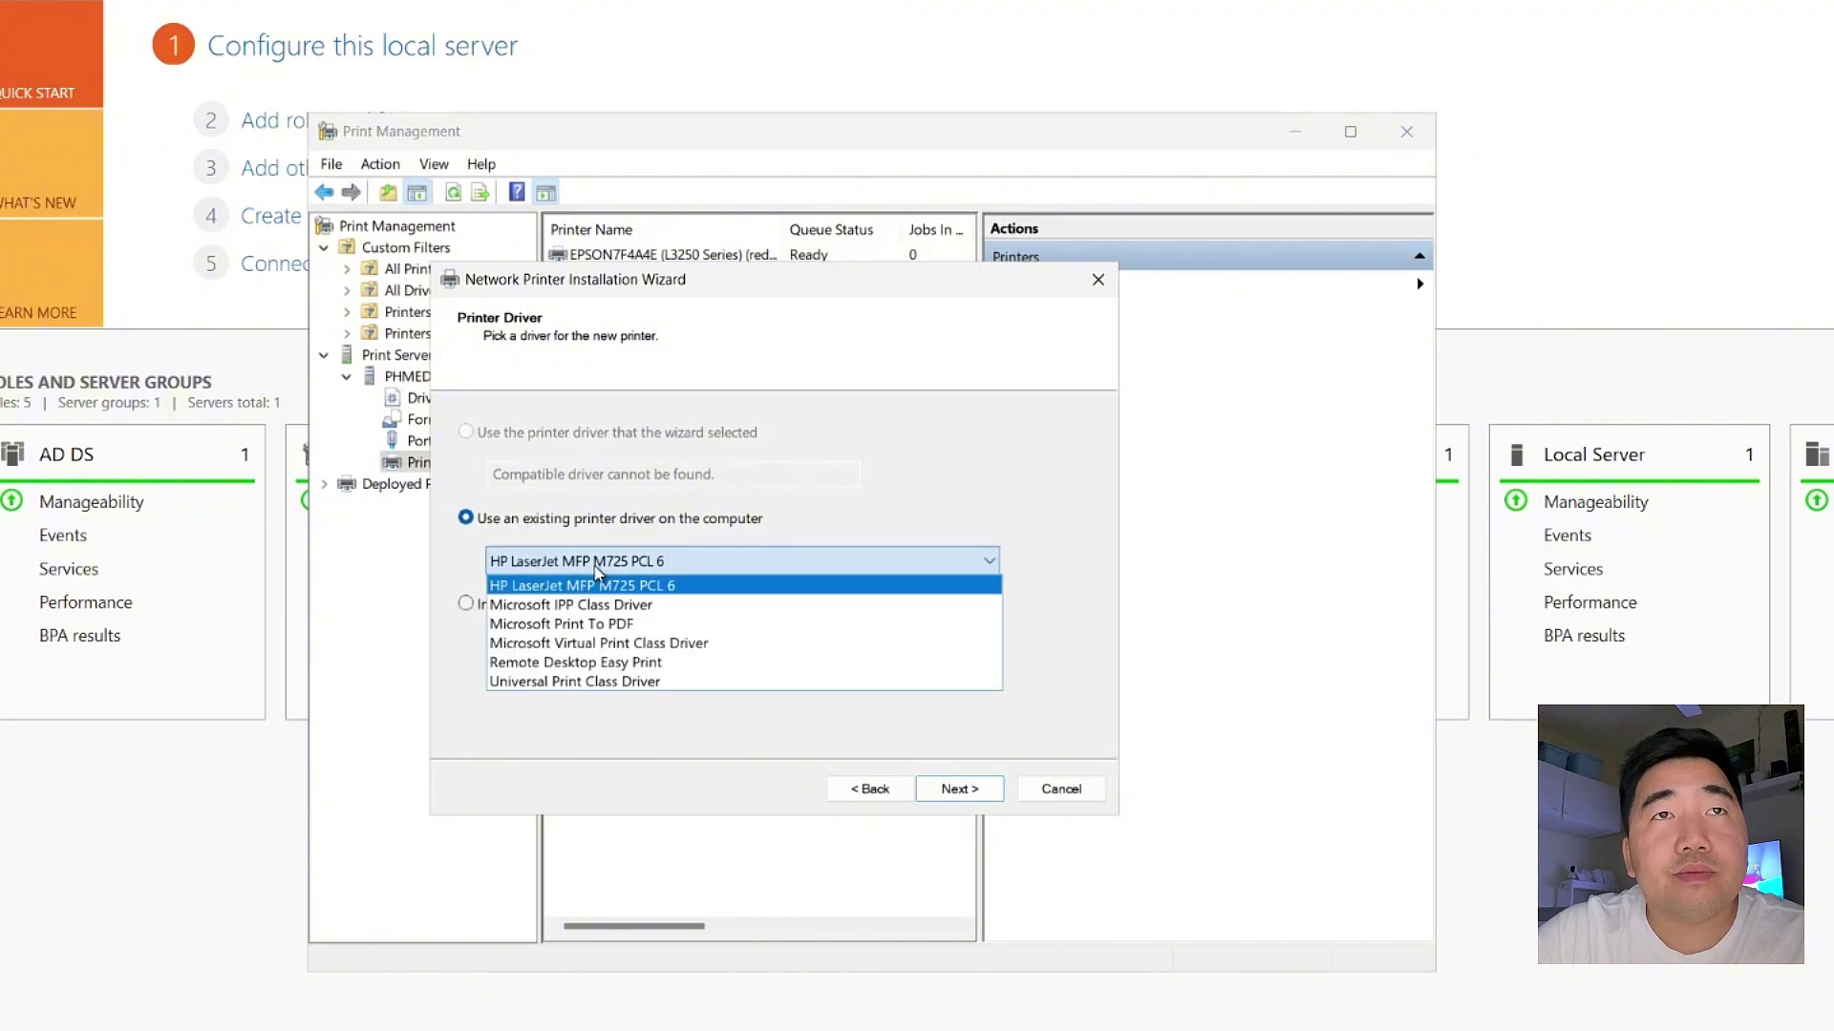
pyautogui.click(605, 585)
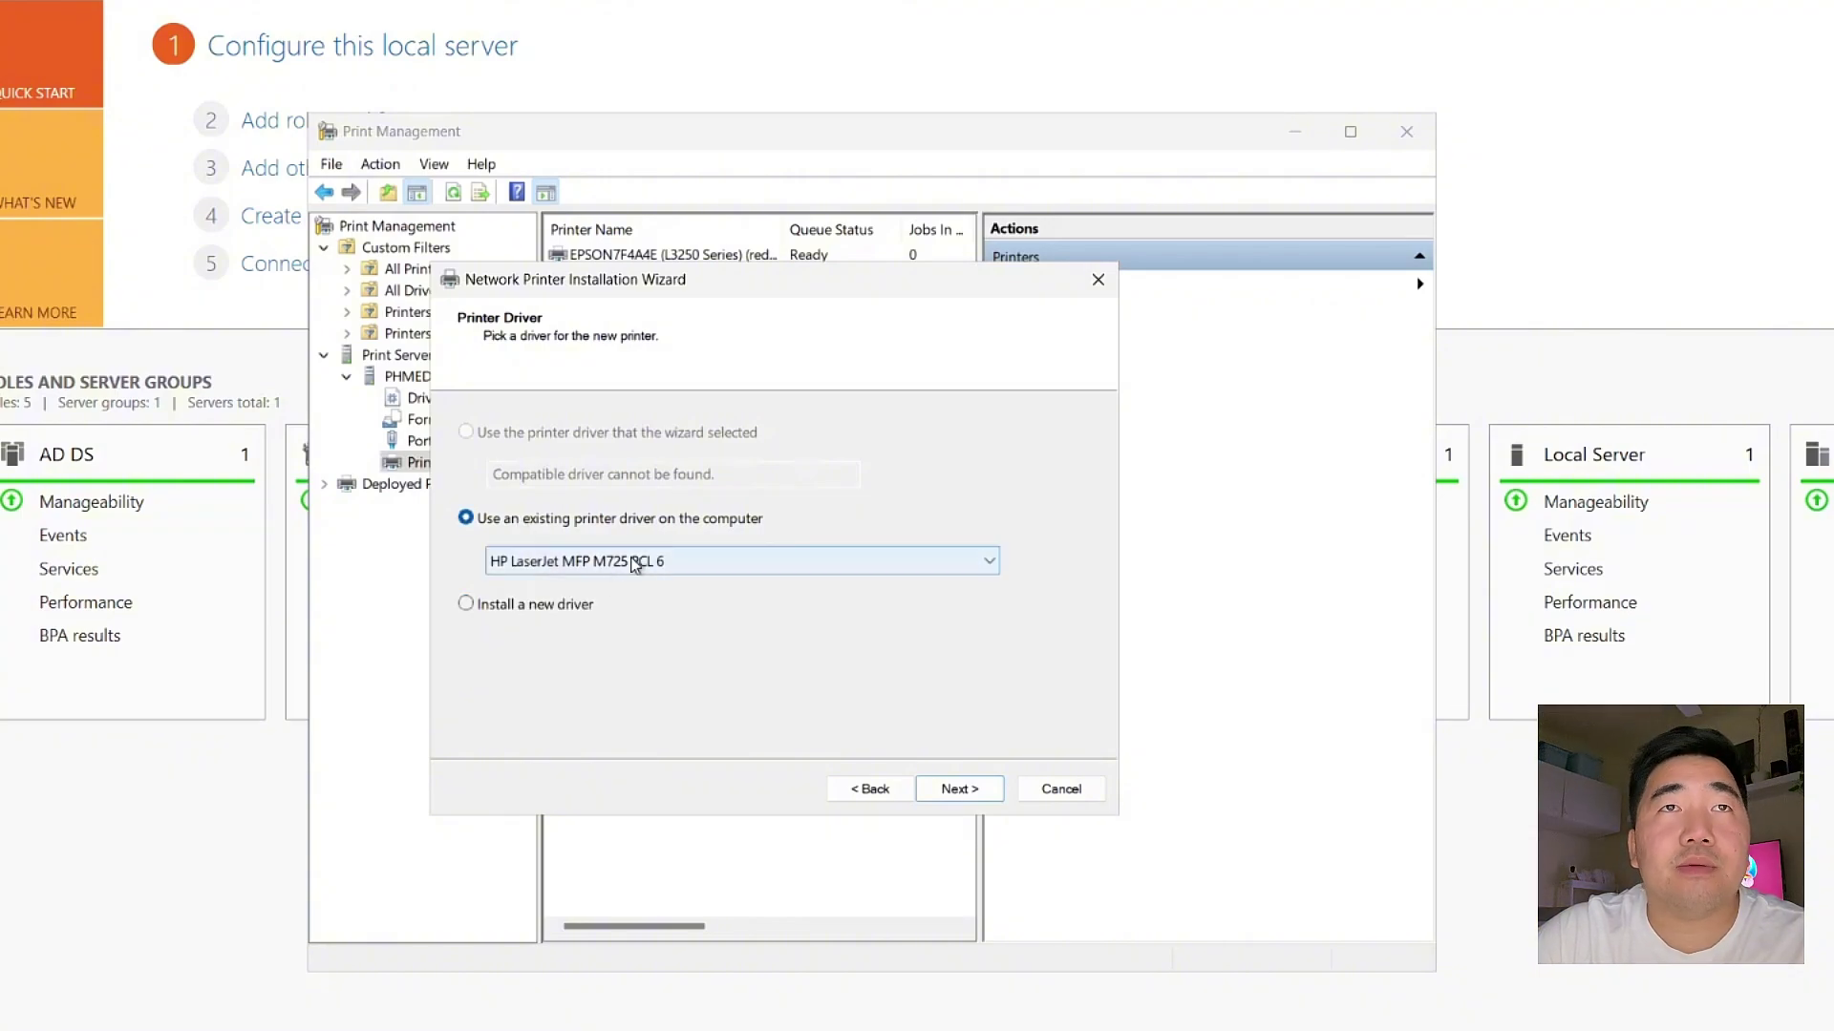
pyautogui.click(961, 789)
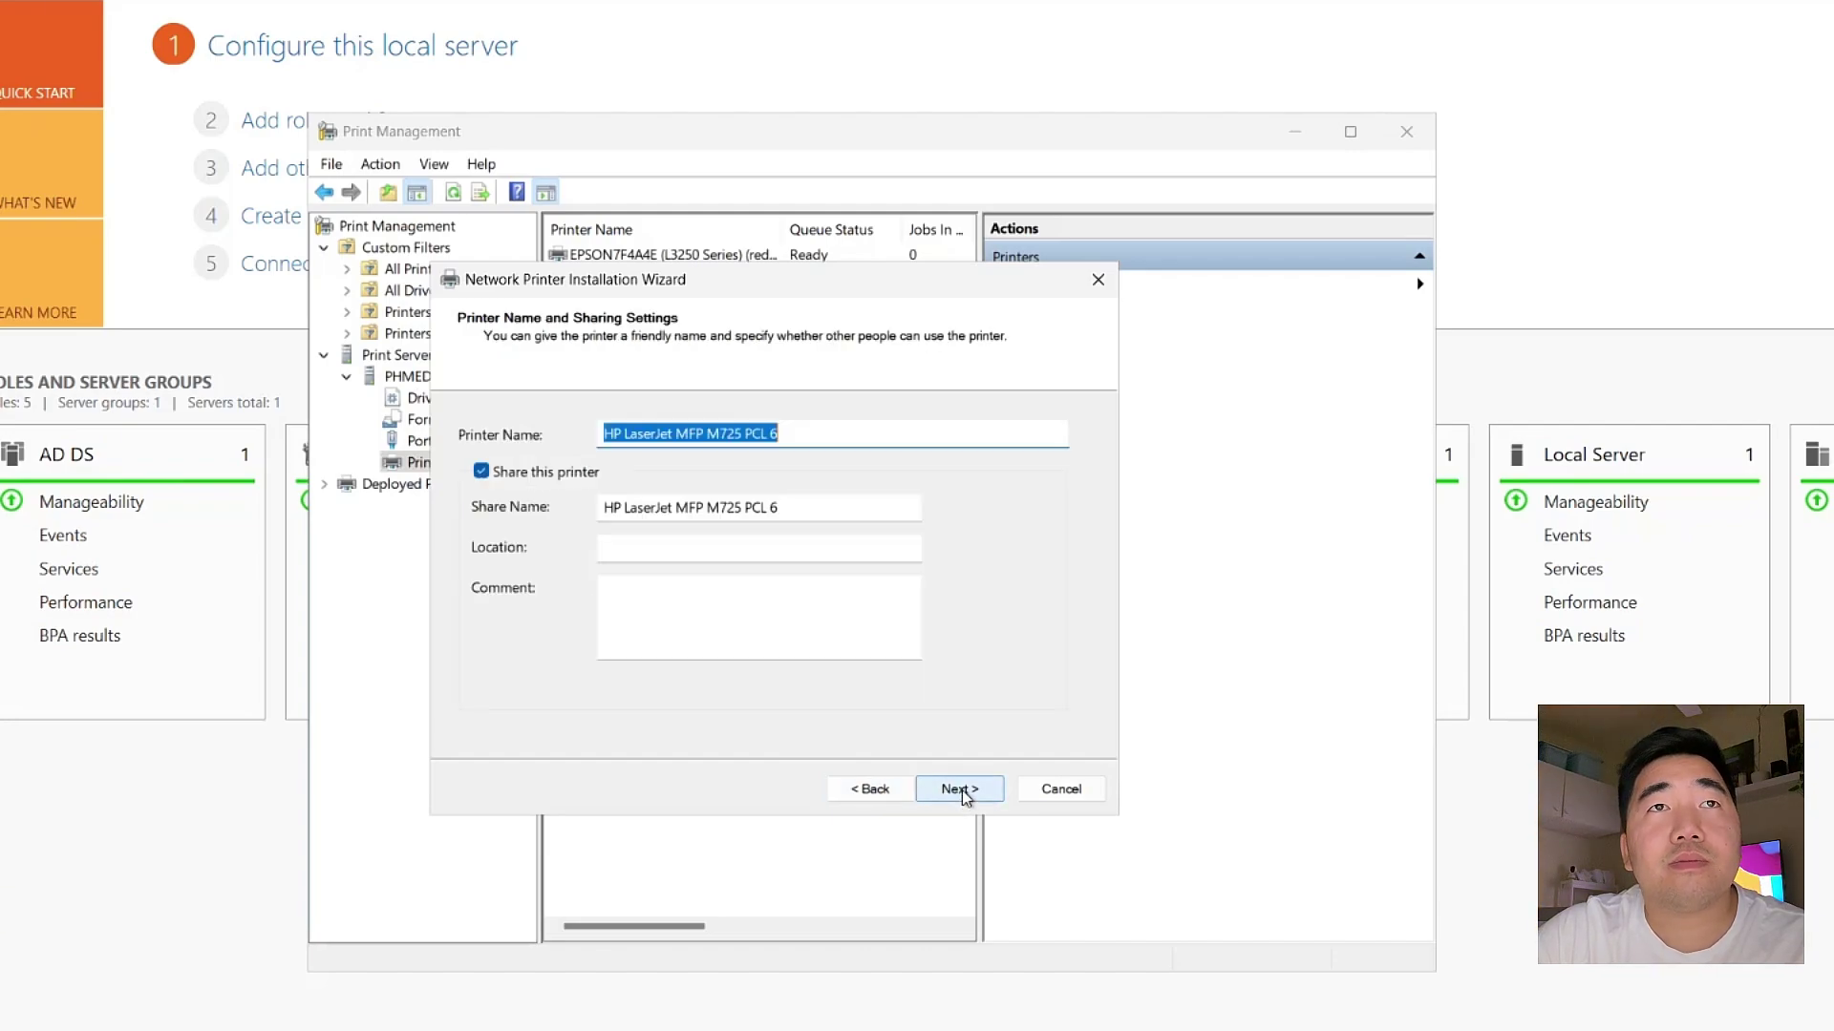
# Set both the printer name and share name to IT-Printer
pyautogui.click(742, 435)
pyautogui.moveTo(778, 435); pyautogui.dragTo(551, 435)
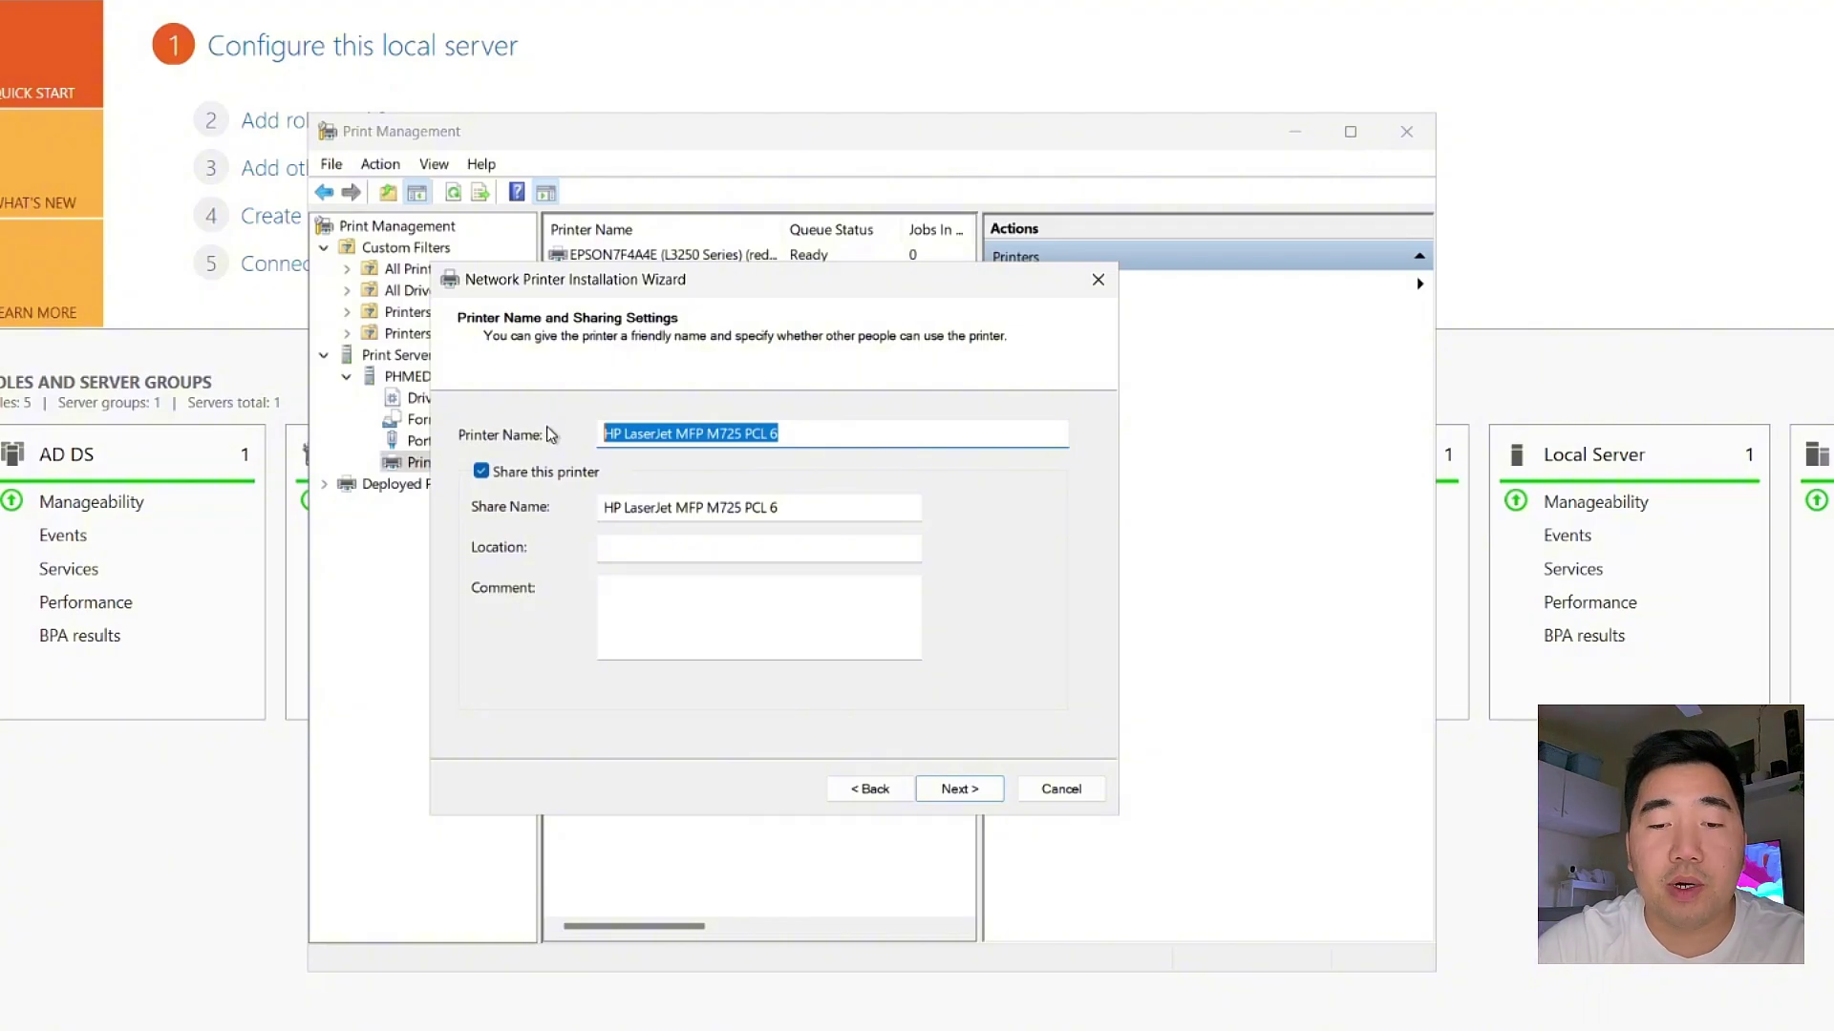
pyautogui.write('IT-Printer')
pyautogui.moveTo(784, 508); pyautogui.dragTo(438, 489)
pyautogui.press('BackSpace')
pyautogui.write('IT-Printer')
# Enter location 'Main office IT Department' and comment 'this is for IT staff printer'
pyautogui.click(631, 550)
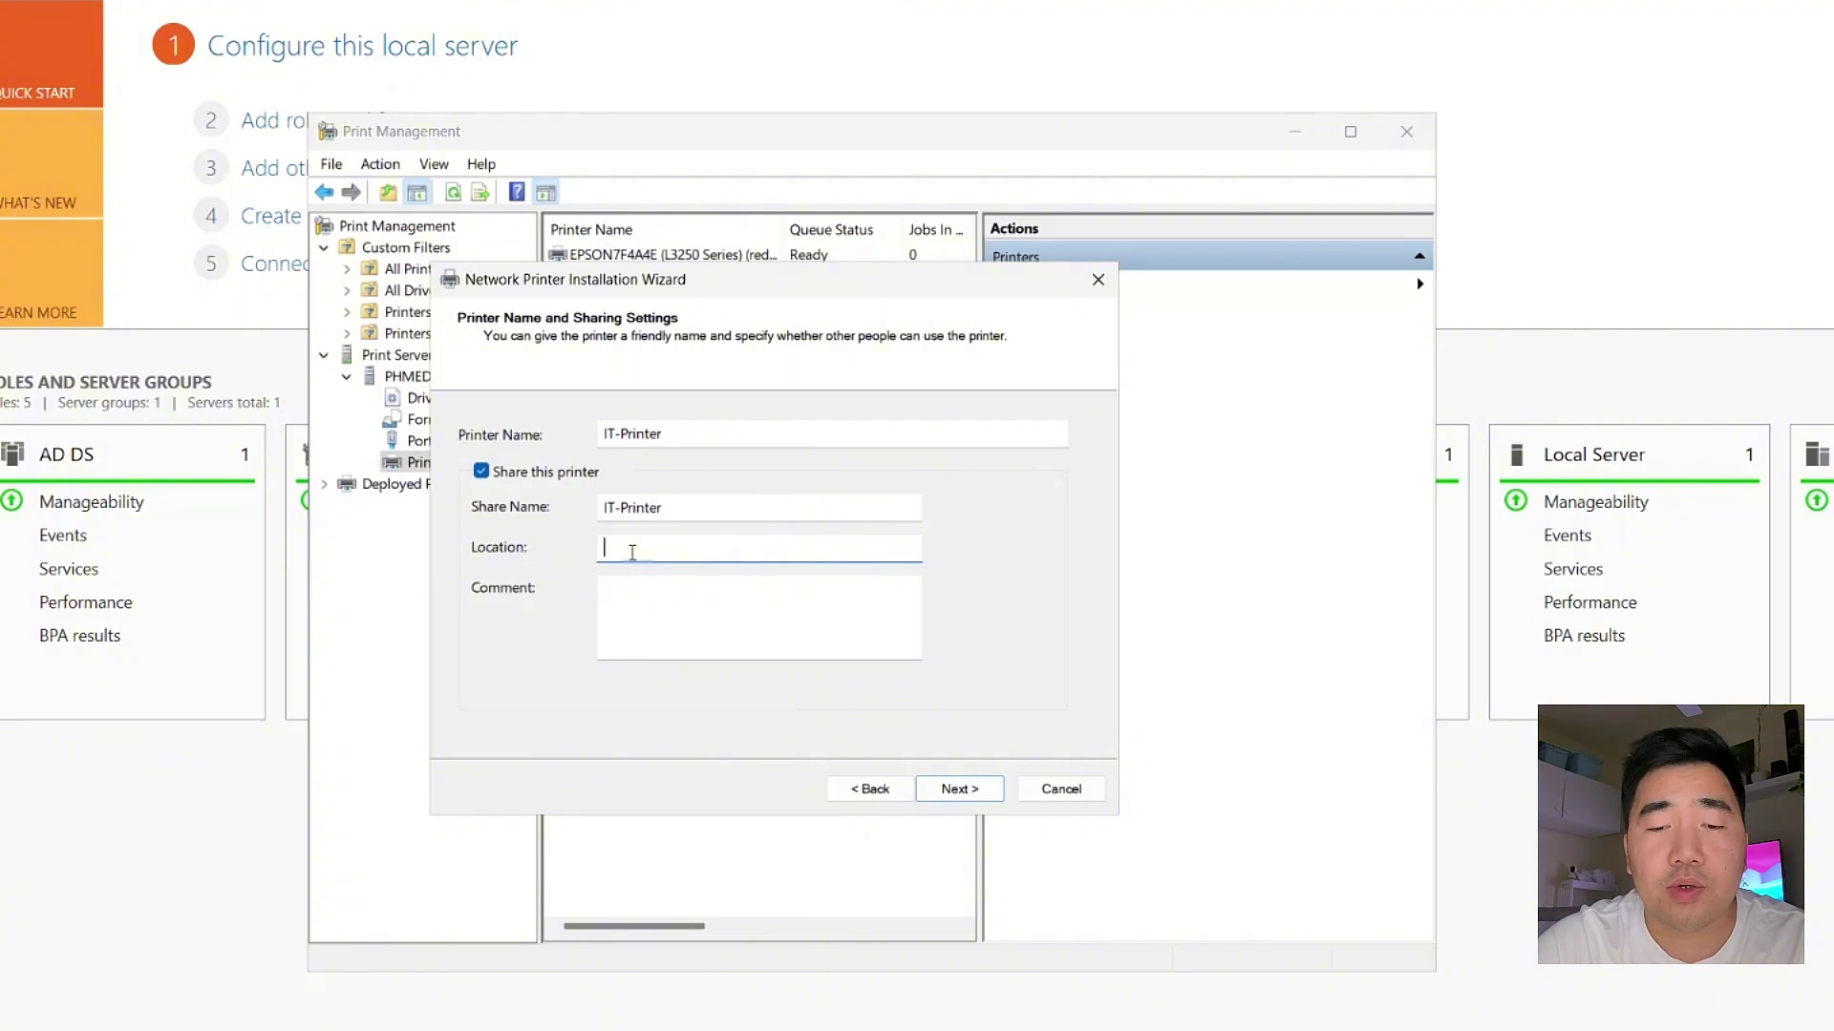
pyautogui.write('Main ')
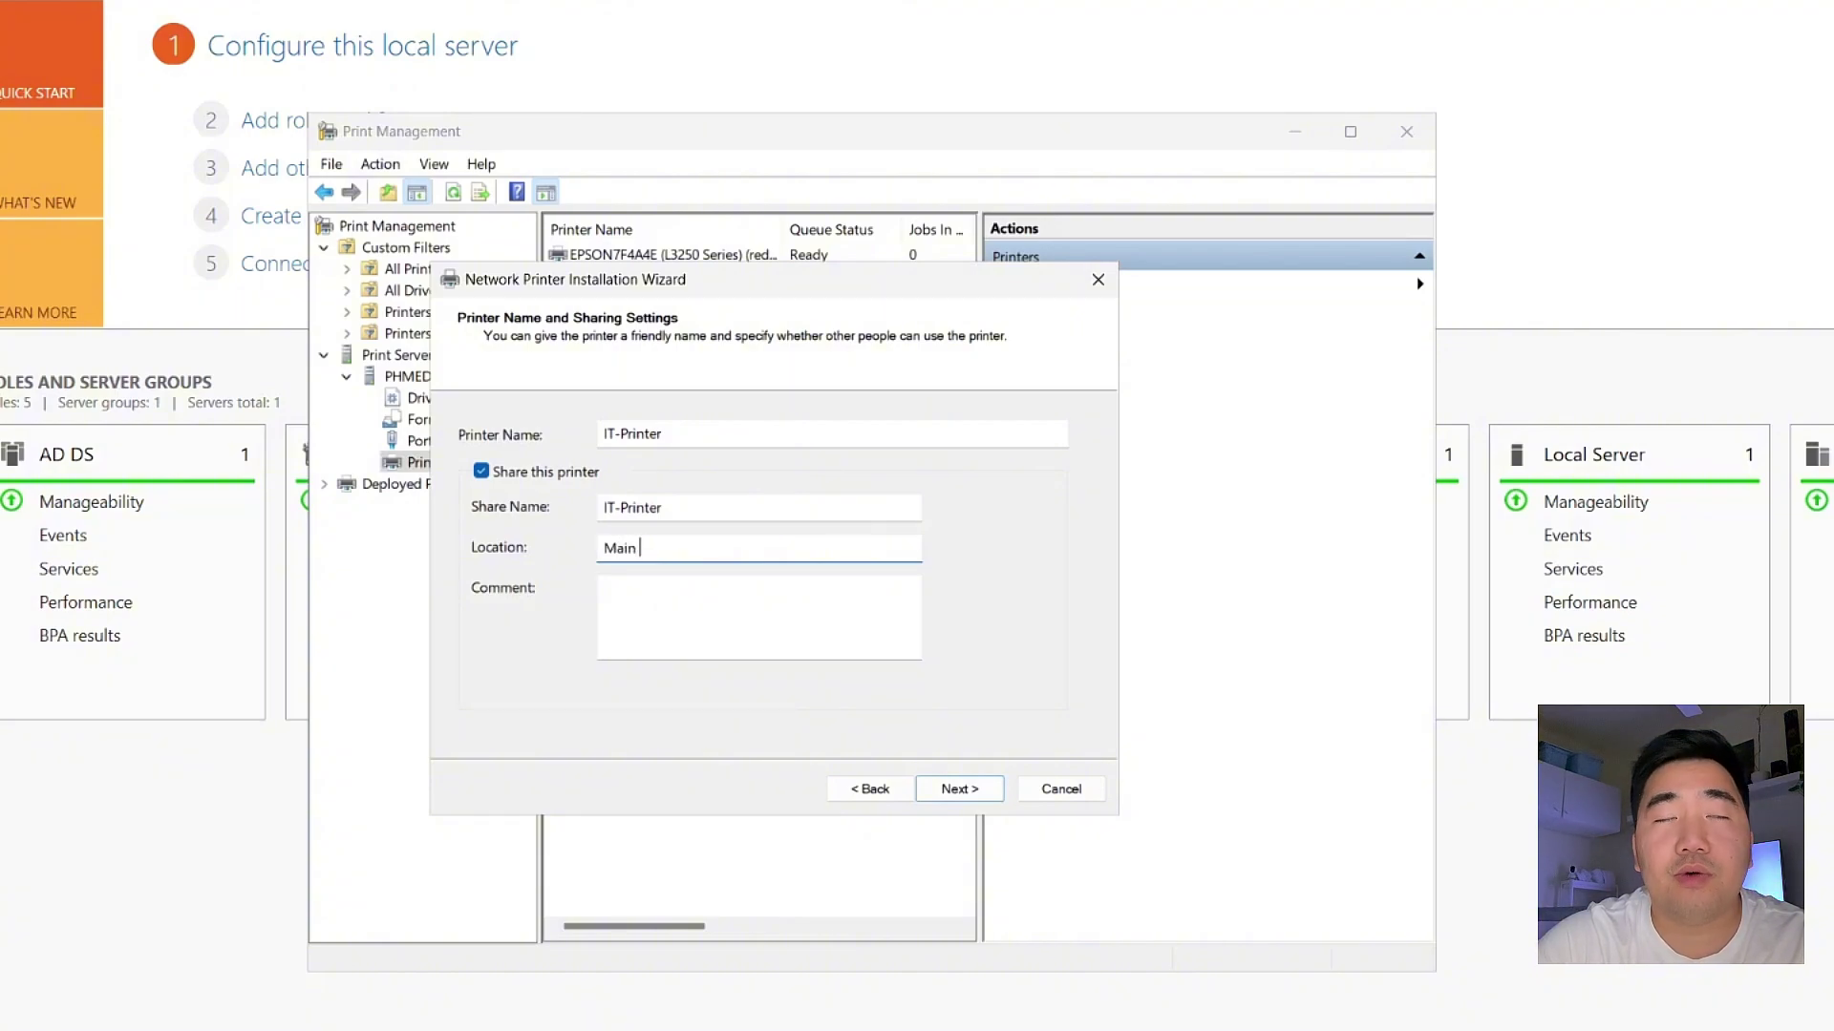
pyautogui.write('office IT ')
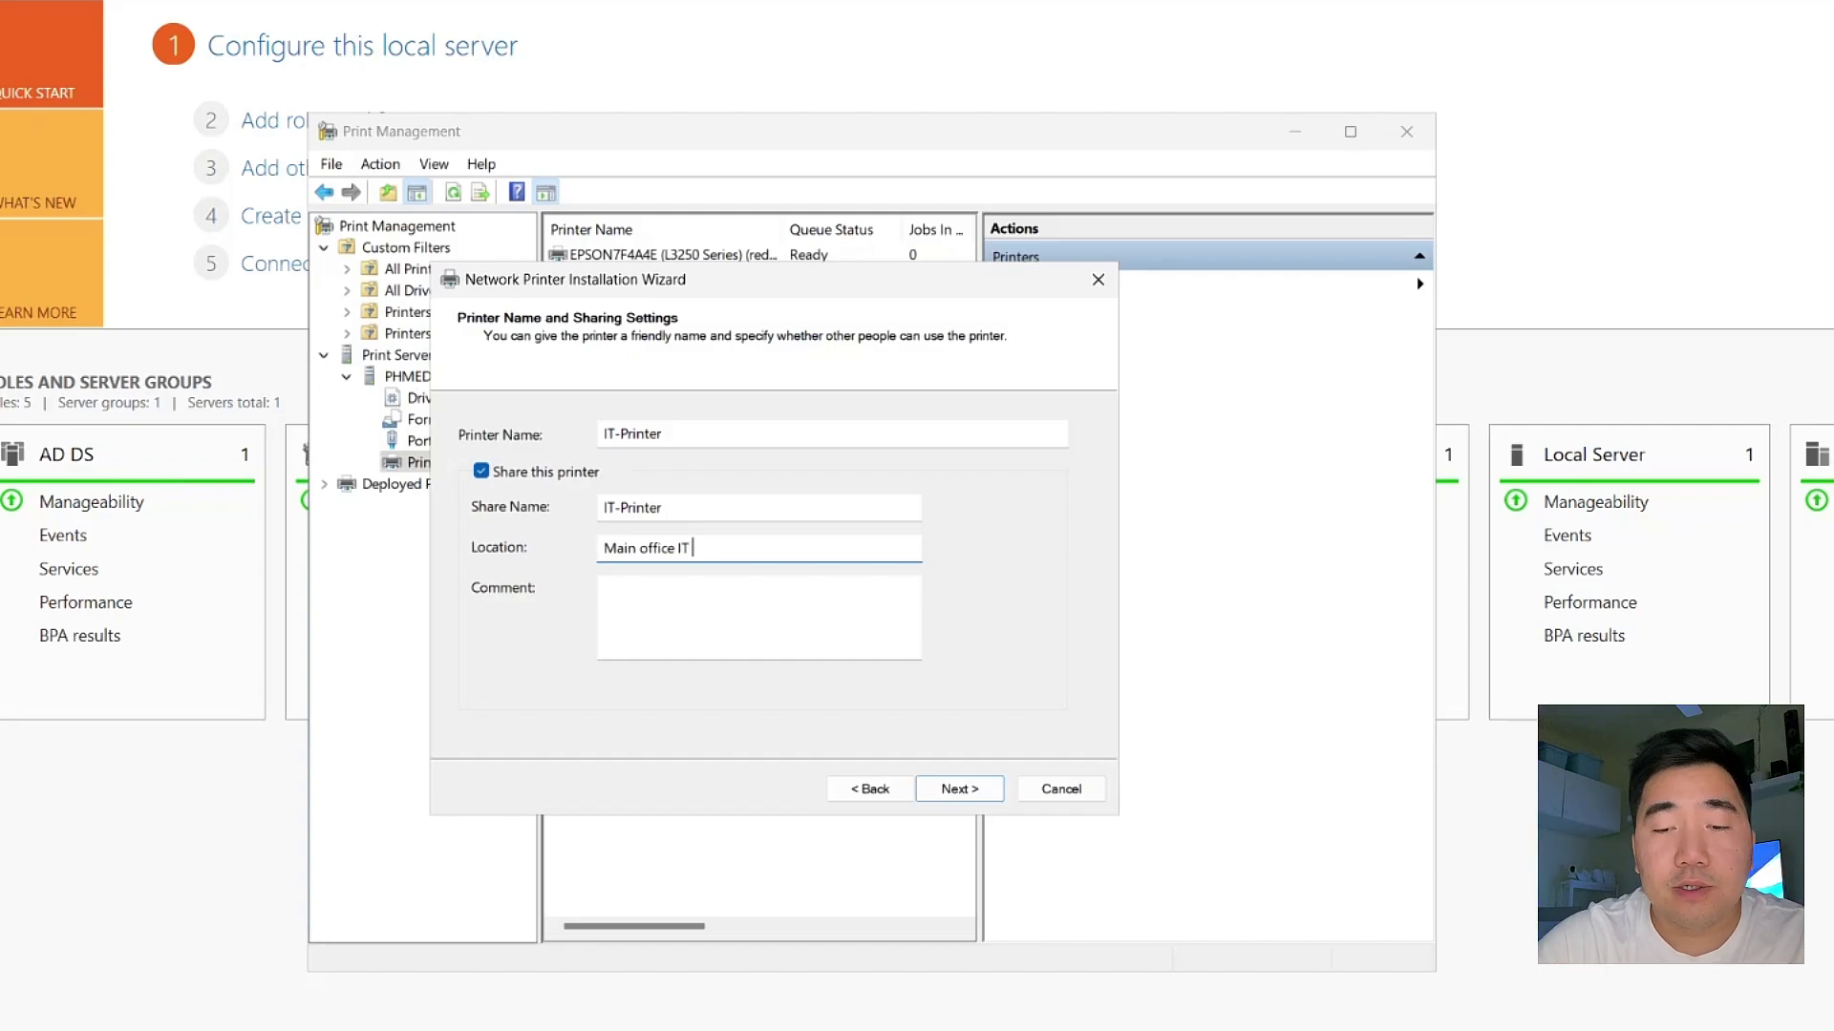
pyautogui.write('Departm')
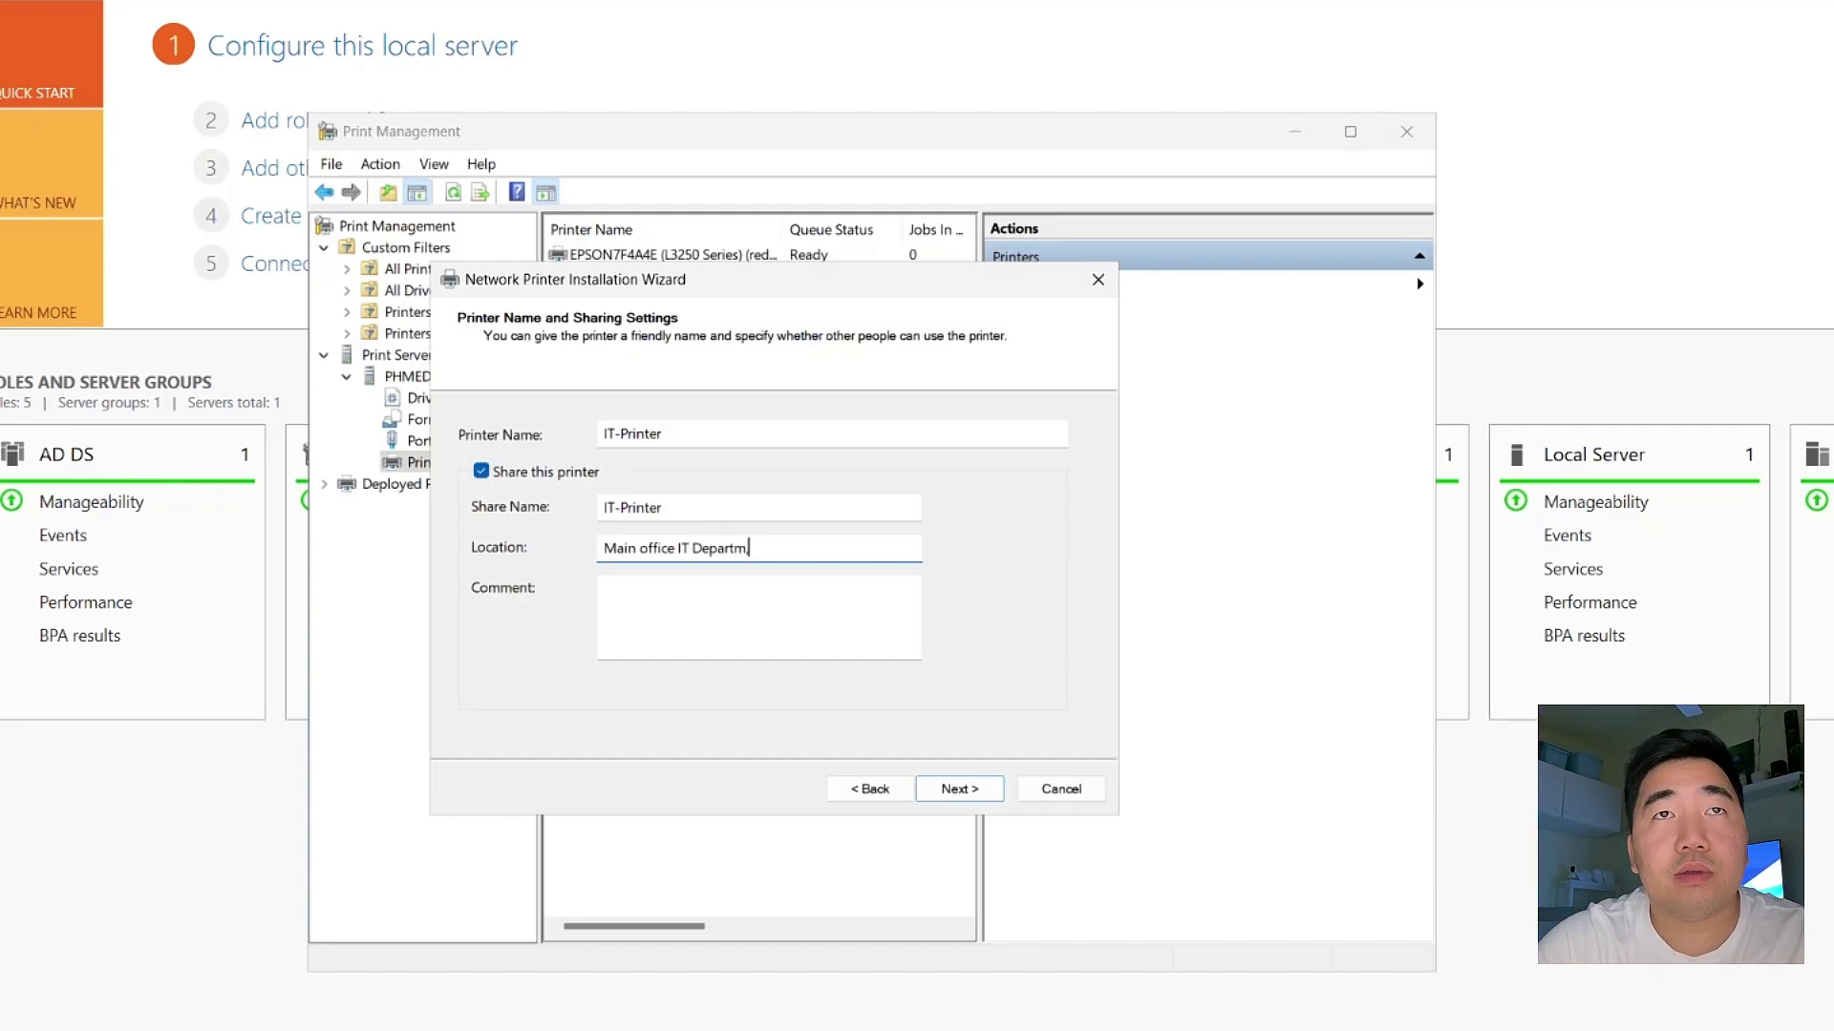
pyautogui.write('ent')
pyautogui.click(663, 613)
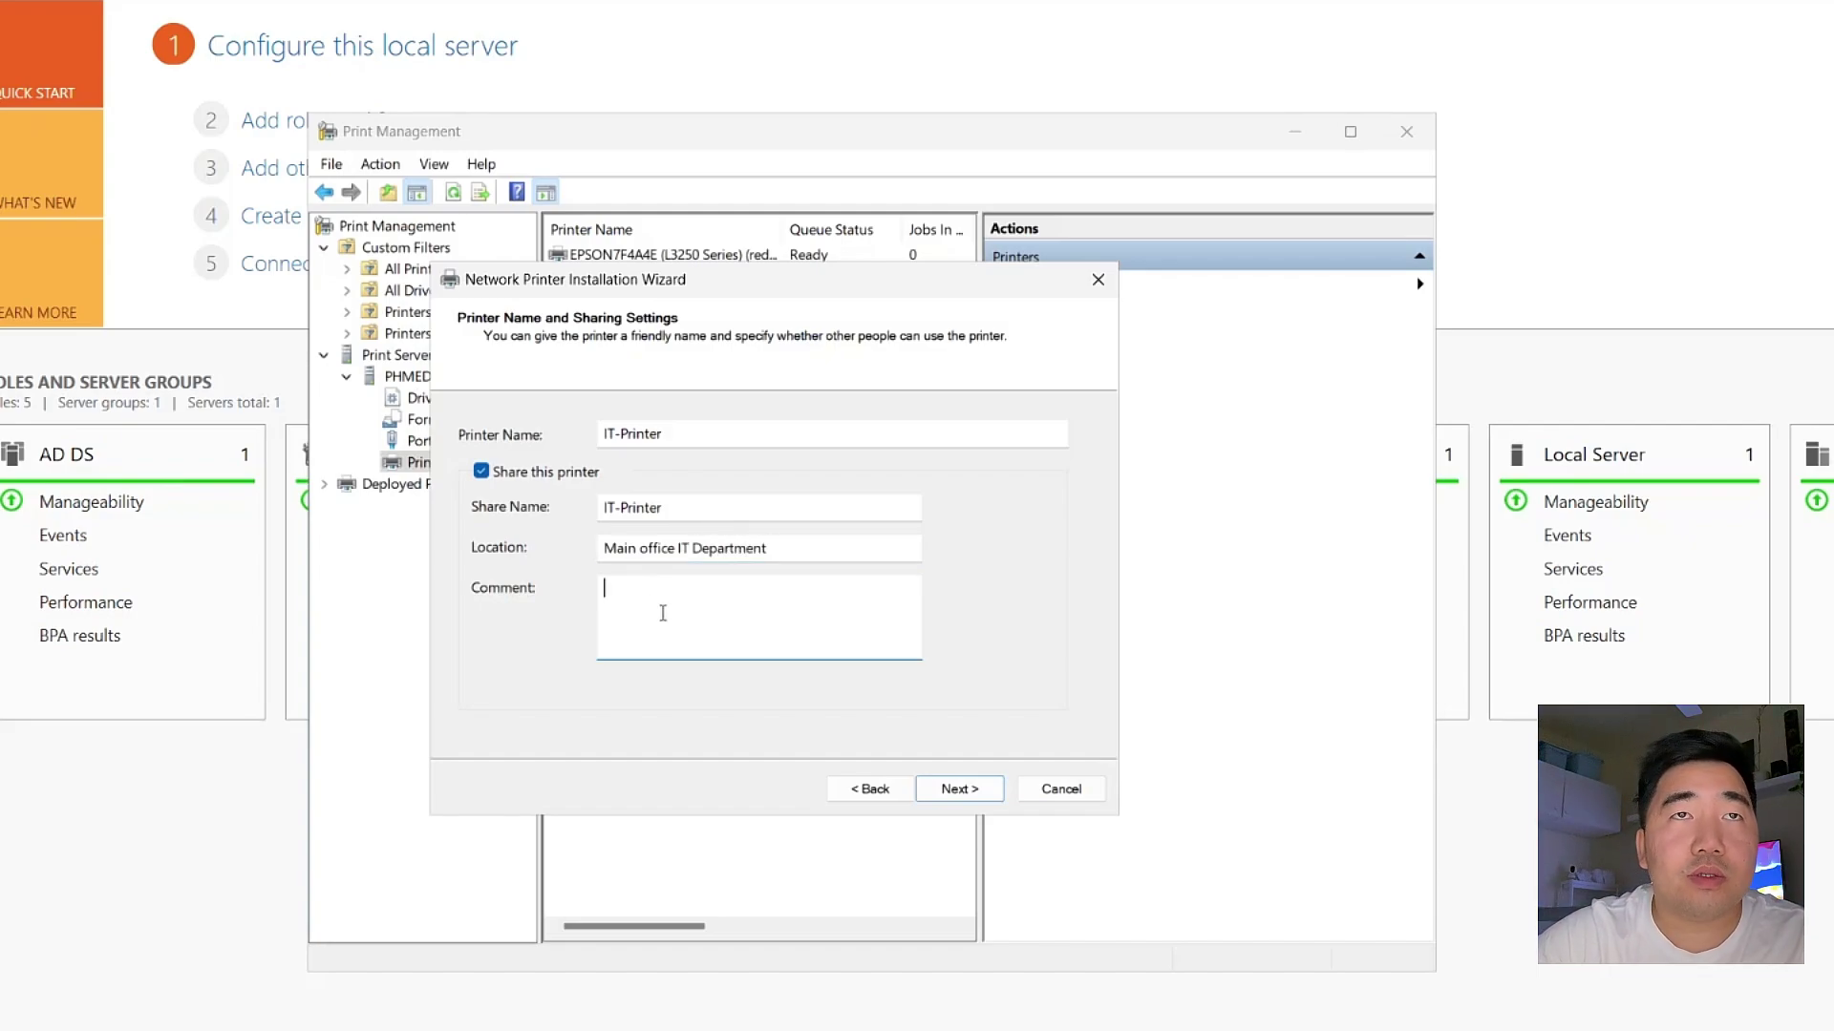
pyautogui.write('this is for ')
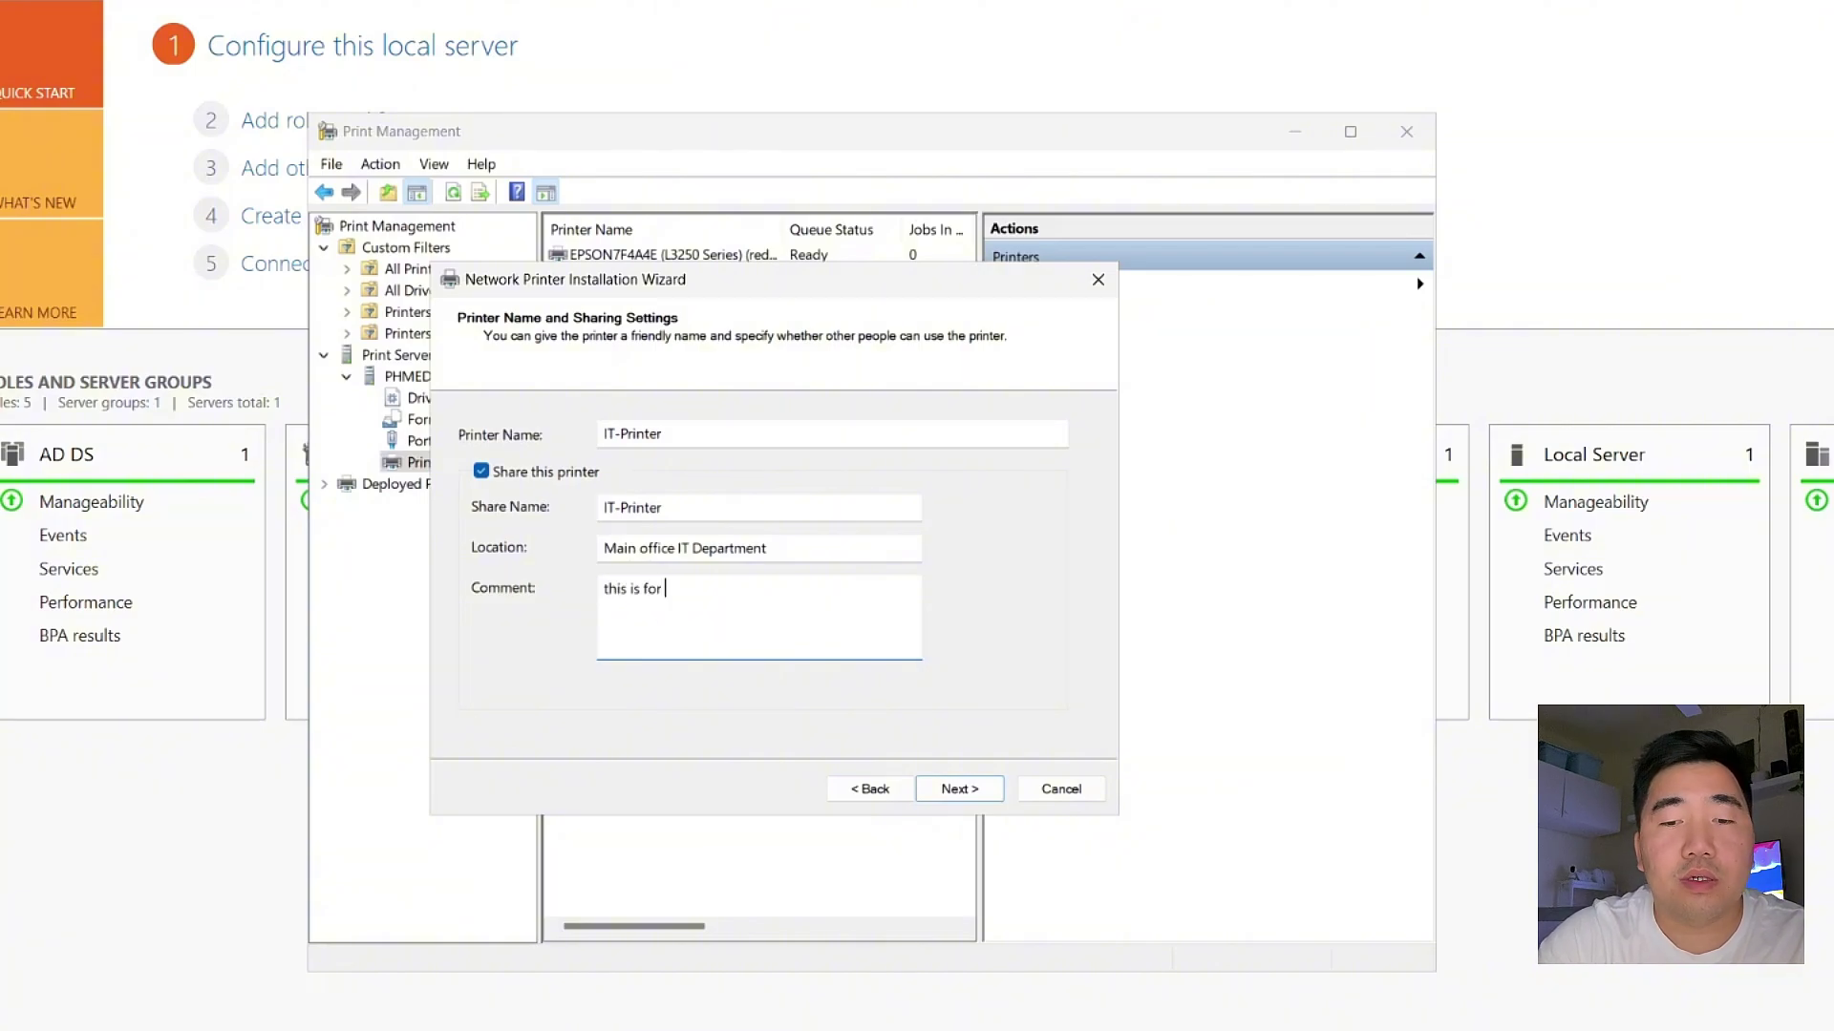
pyautogui.write('IT staff printer')
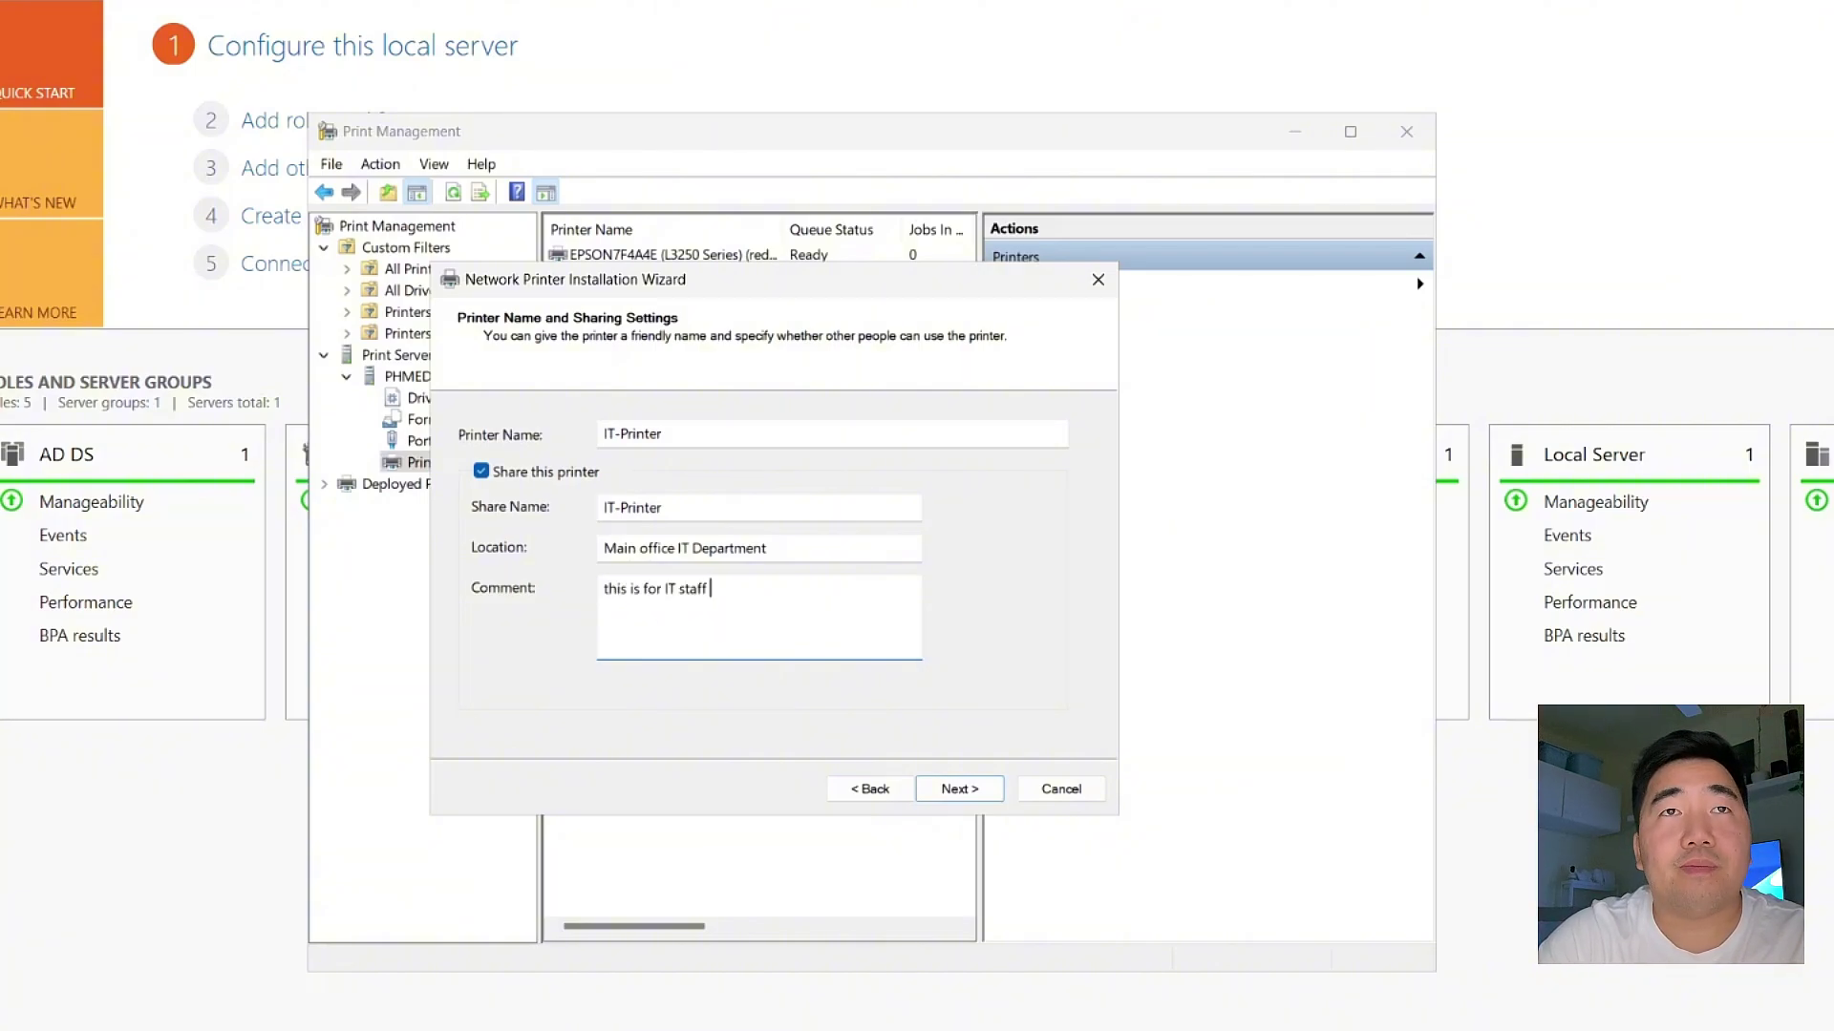
pyautogui.click(972, 796)
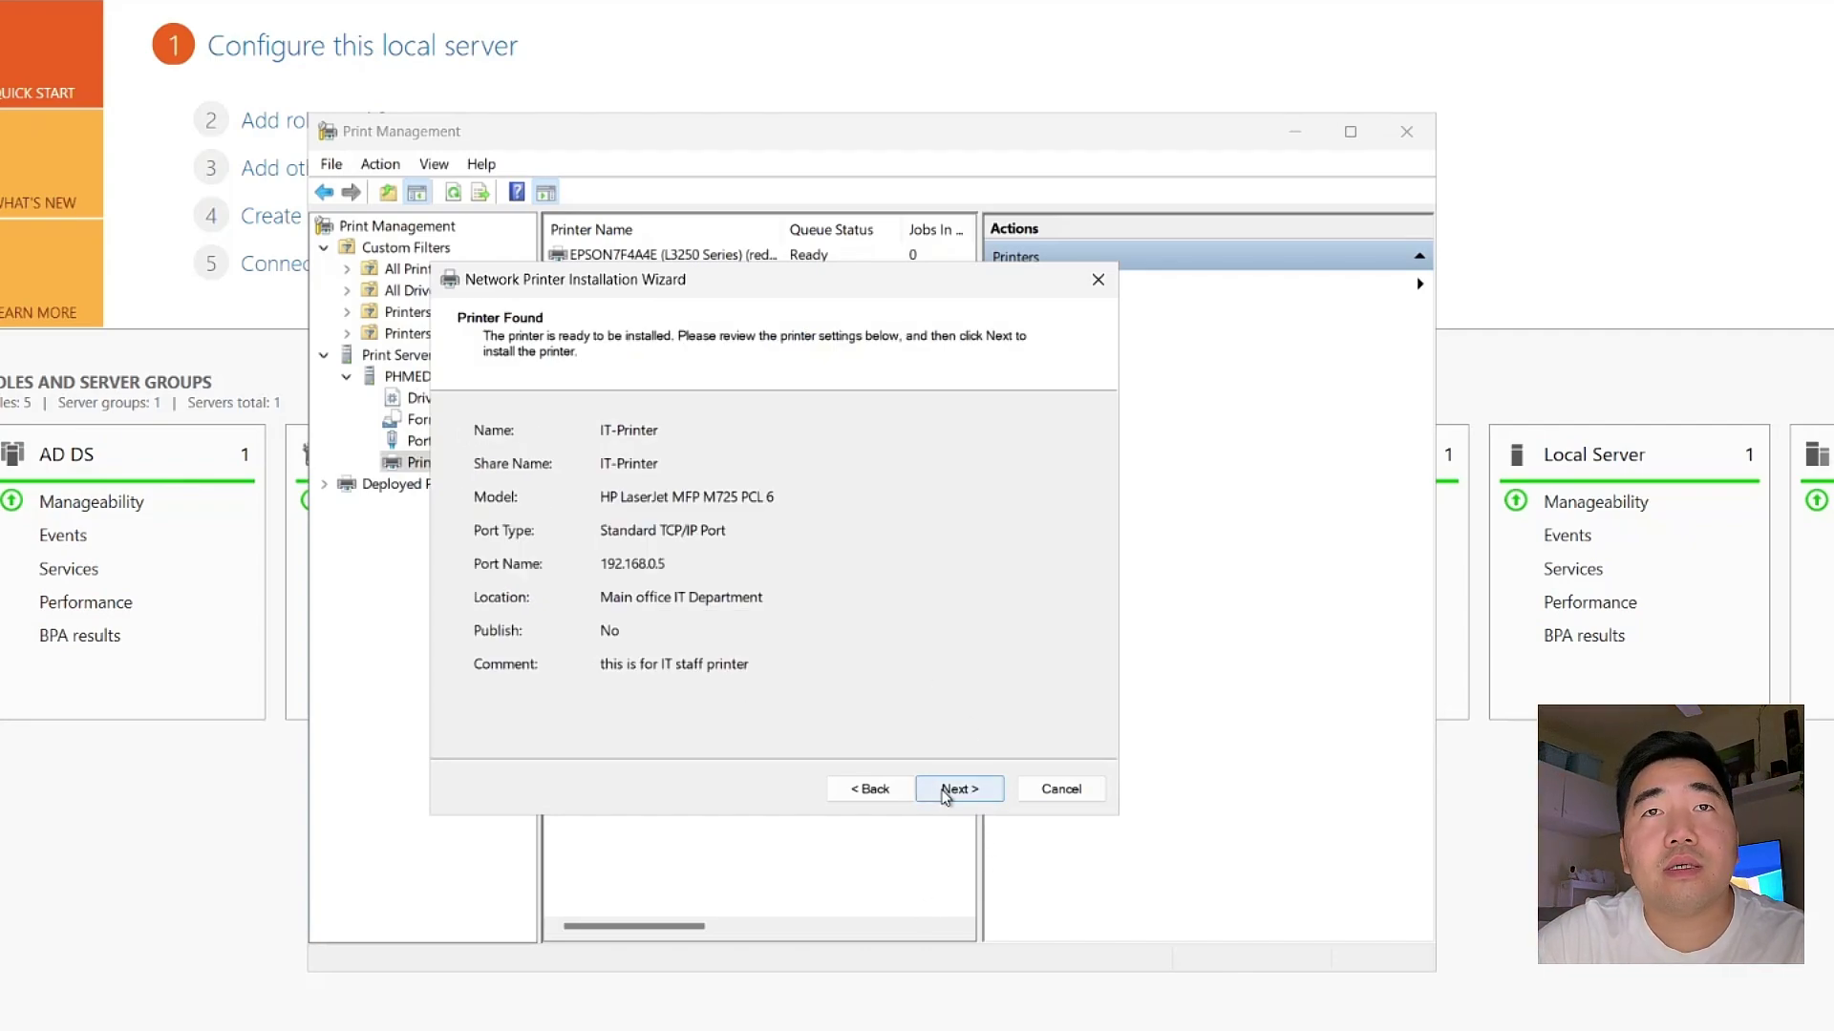
# Install IT-Printer, close the finished wizard, and select IT-Printer in the Printers list
pyautogui.click(947, 793)
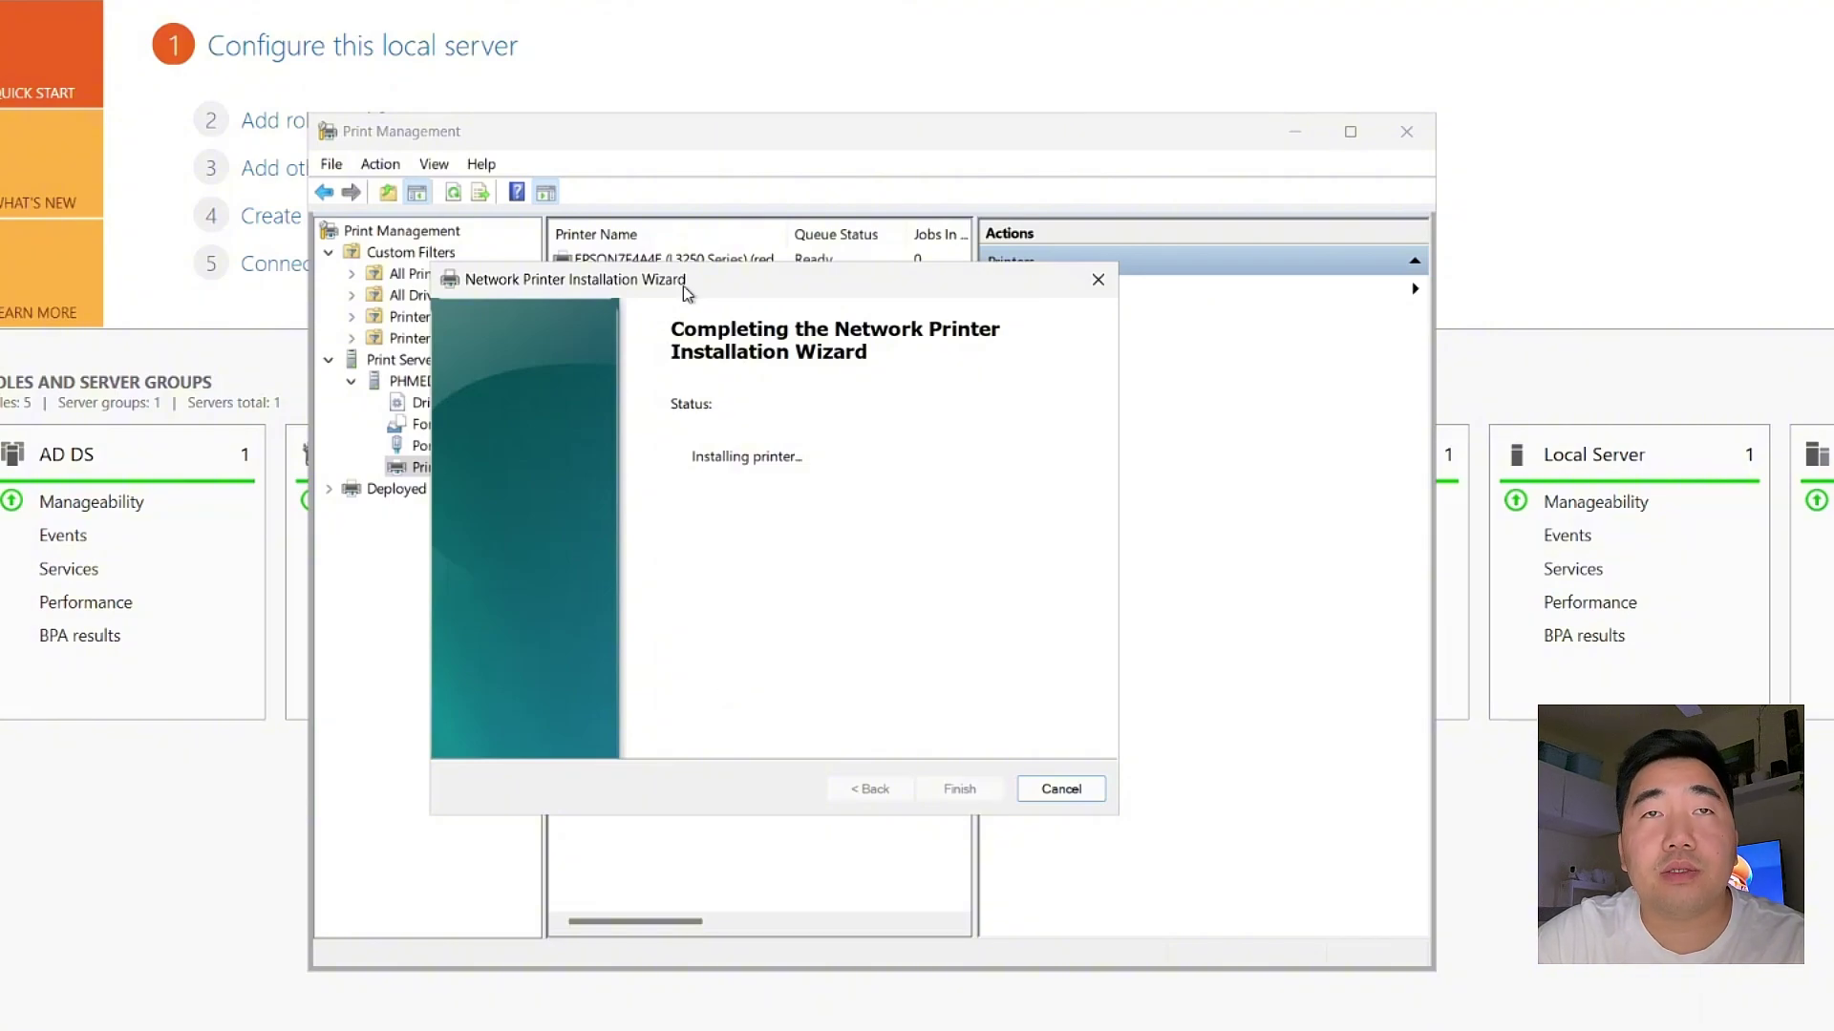
pyautogui.moveTo(685, 293); pyautogui.dragTo(707, 347)
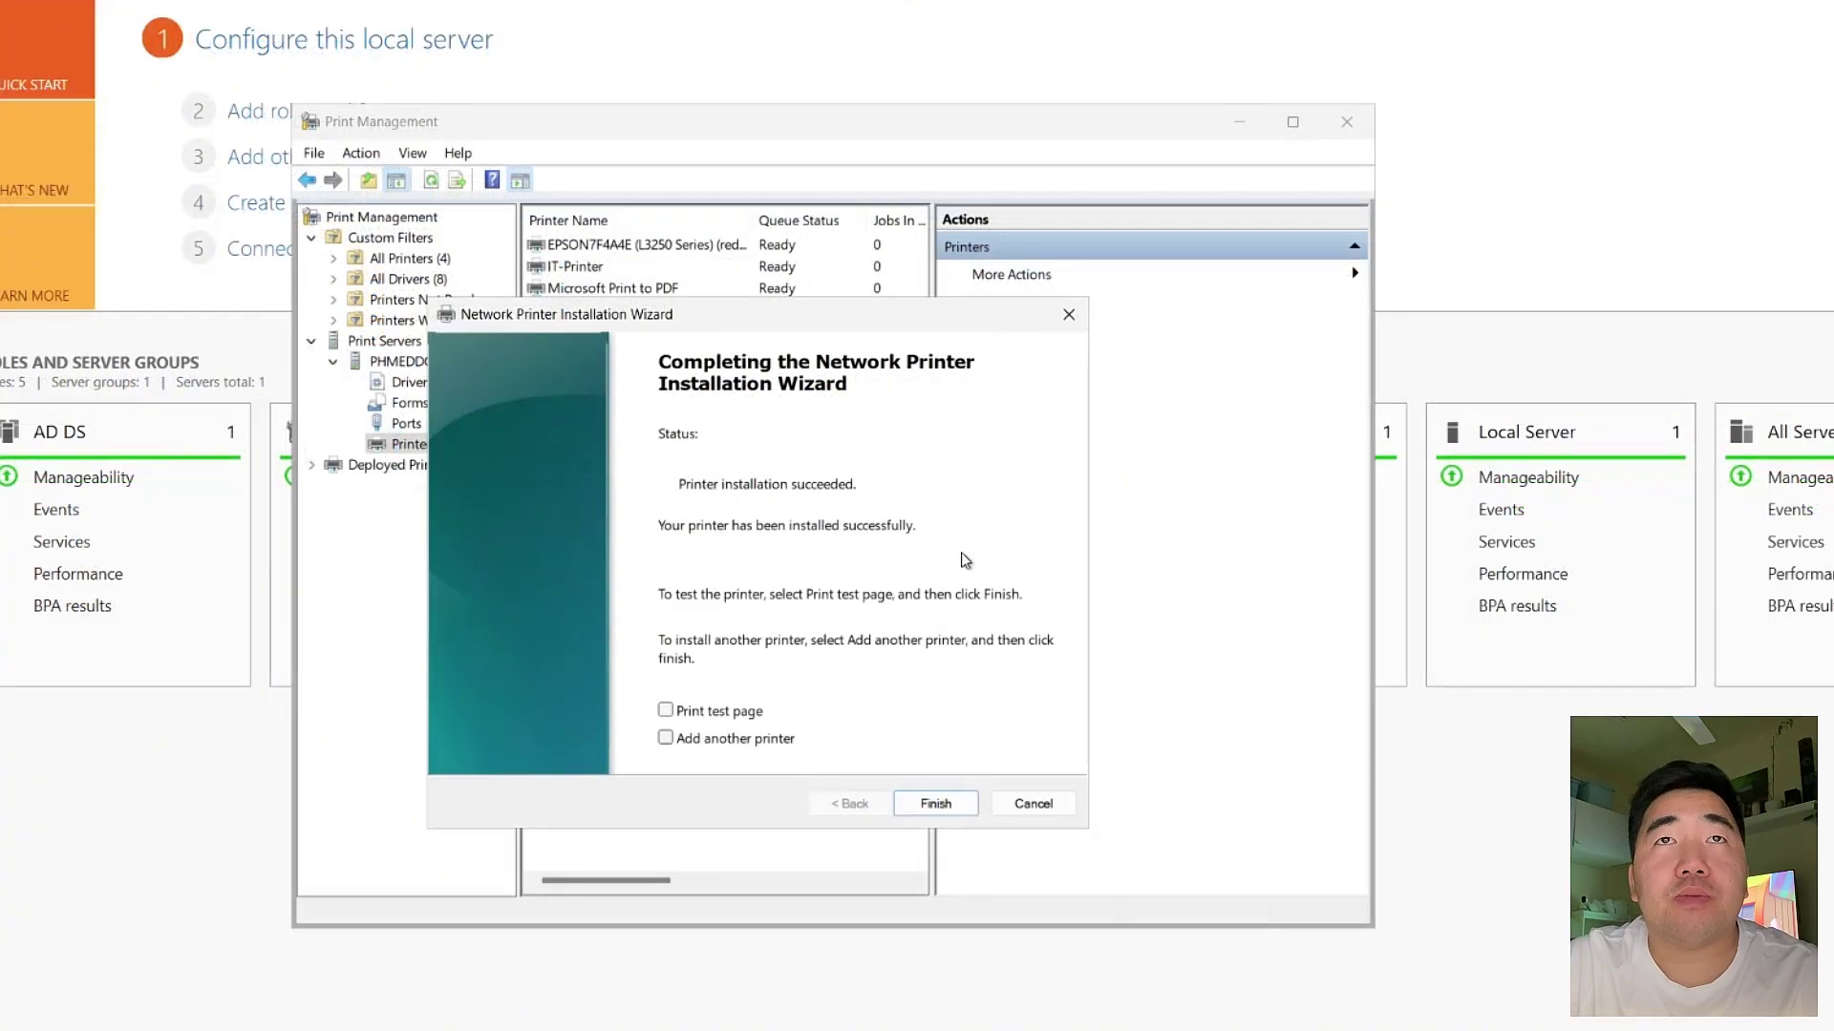
pyautogui.click(922, 809)
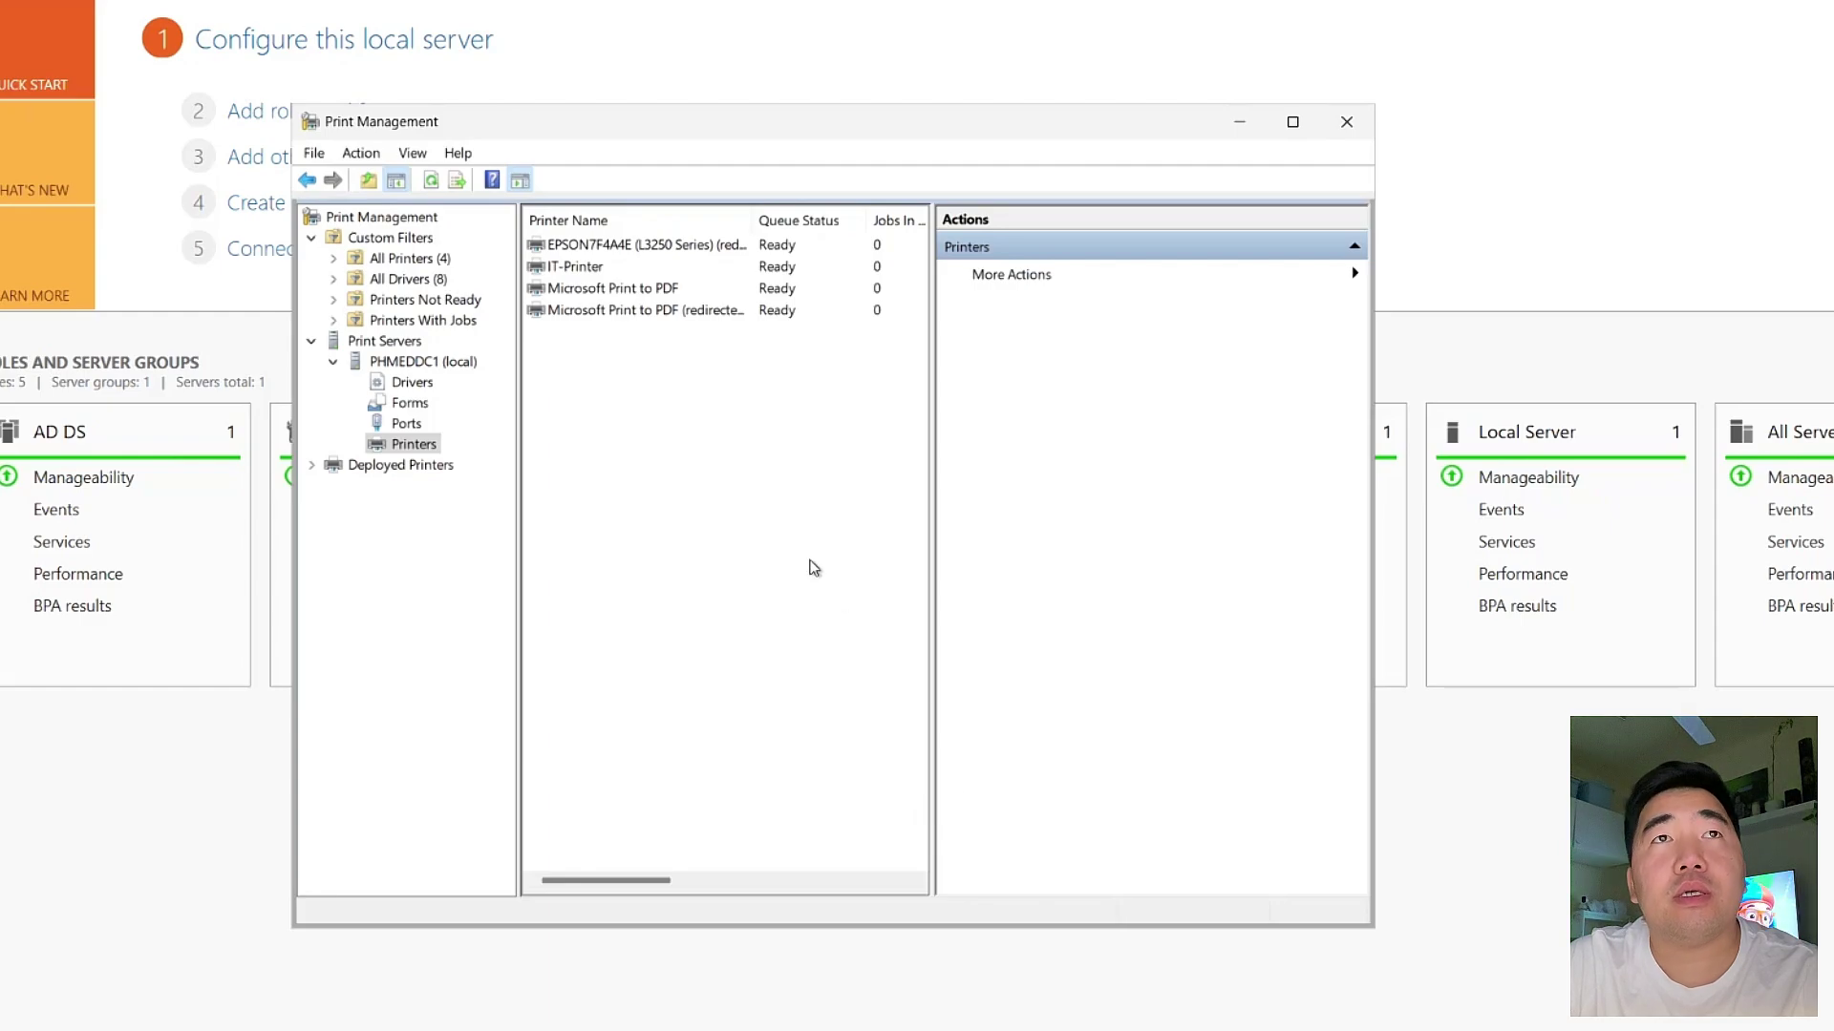
pyautogui.rightClick(723, 439)
pyautogui.click(564, 287)
pyautogui.click(574, 271)
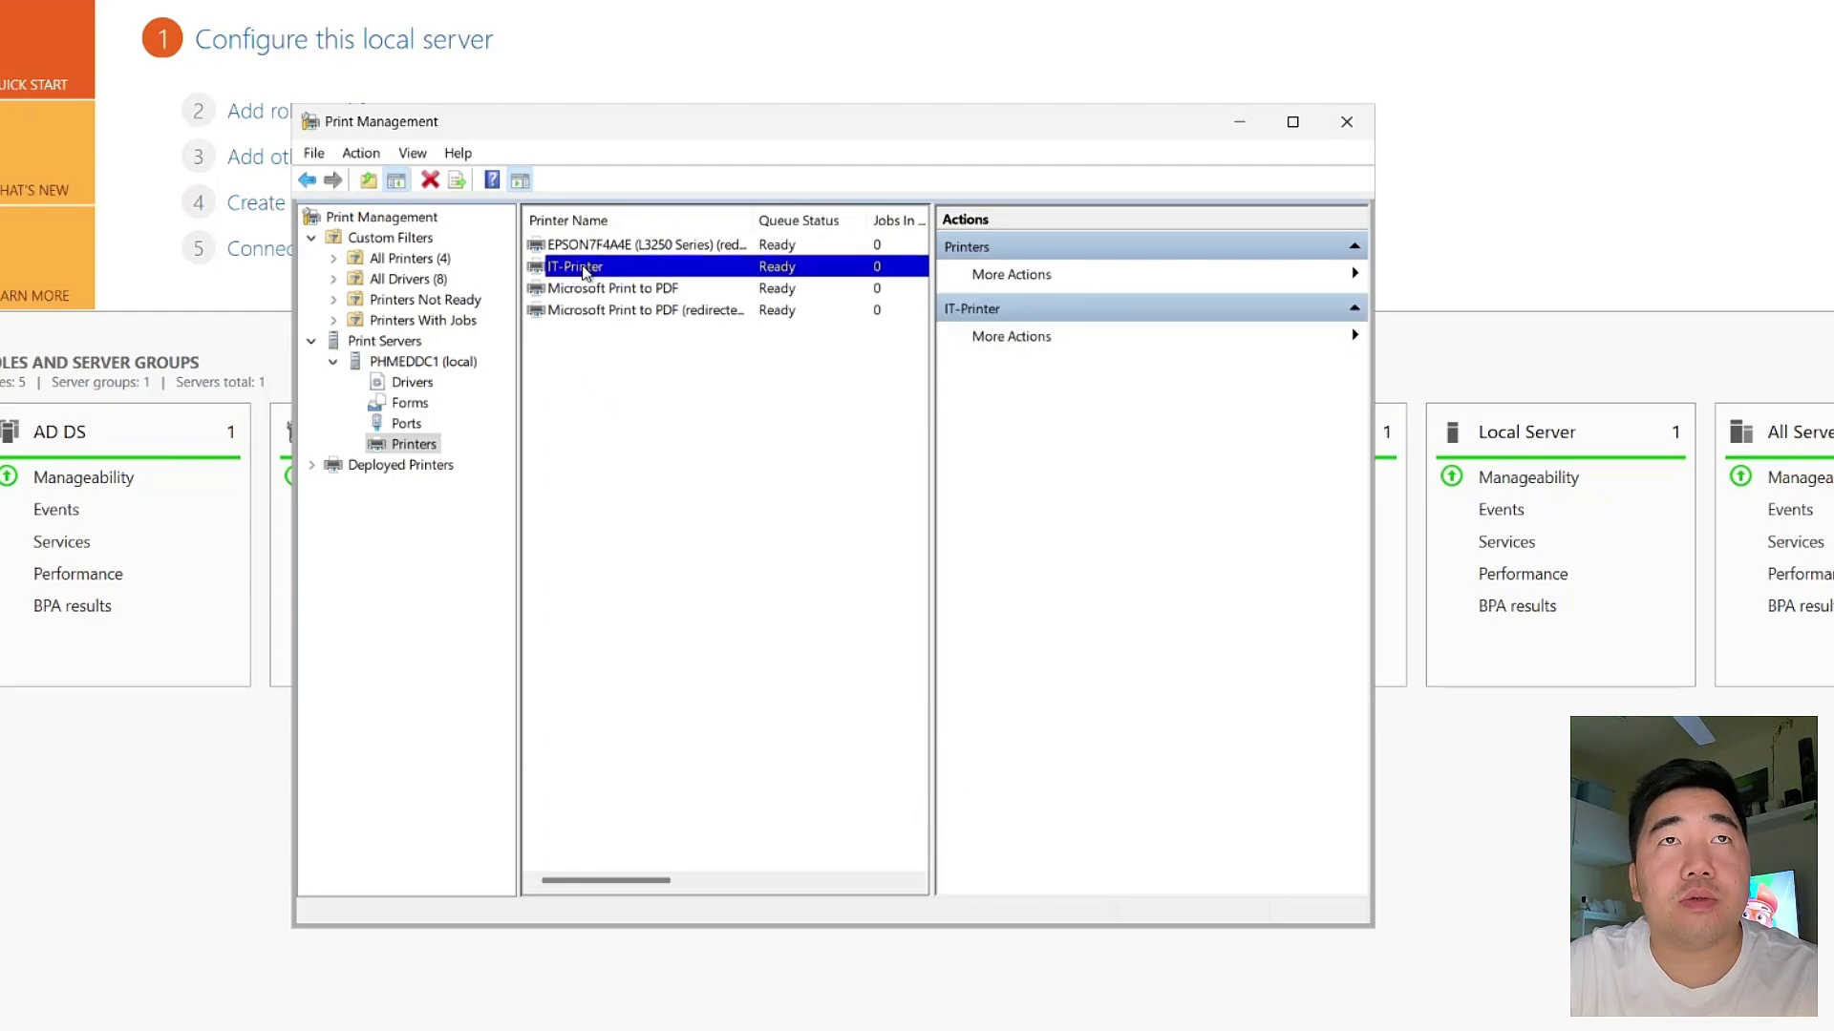
# In IT-Printer's Sharing properties, enable 'List in the directory', apply and confirm
pyautogui.rightClick(585, 271)
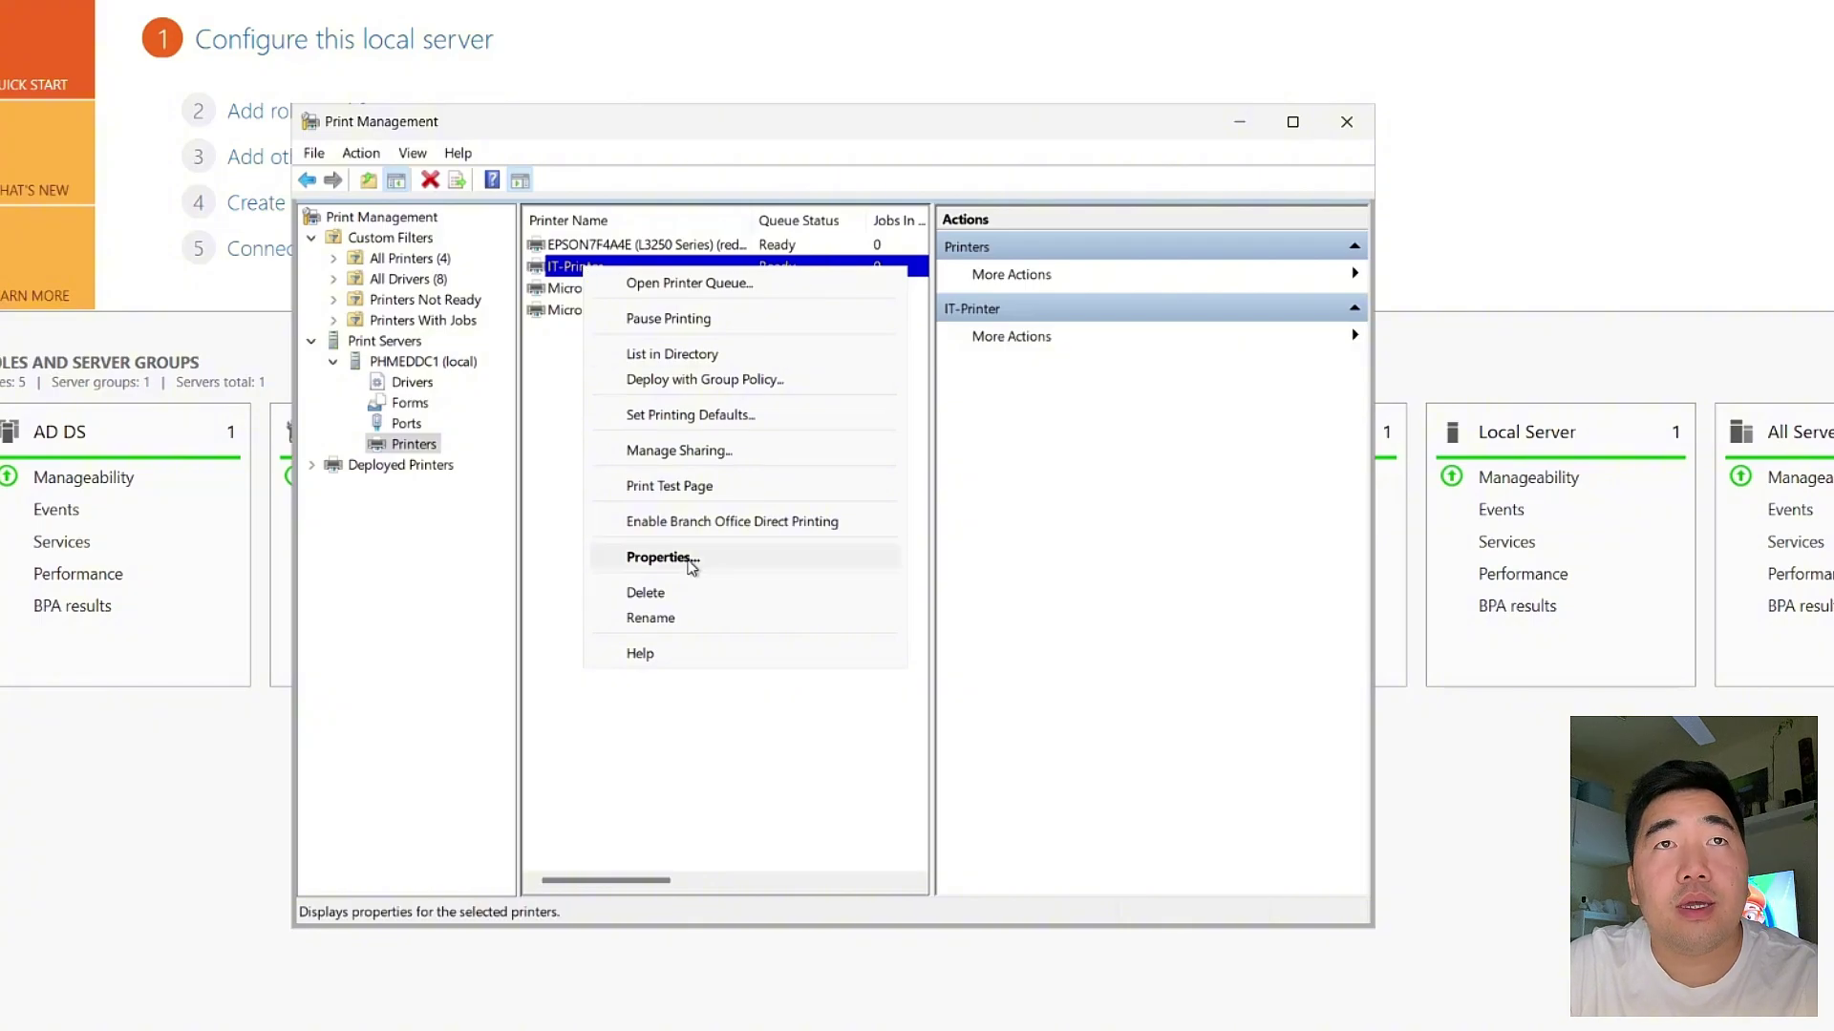
pyautogui.click(692, 563)
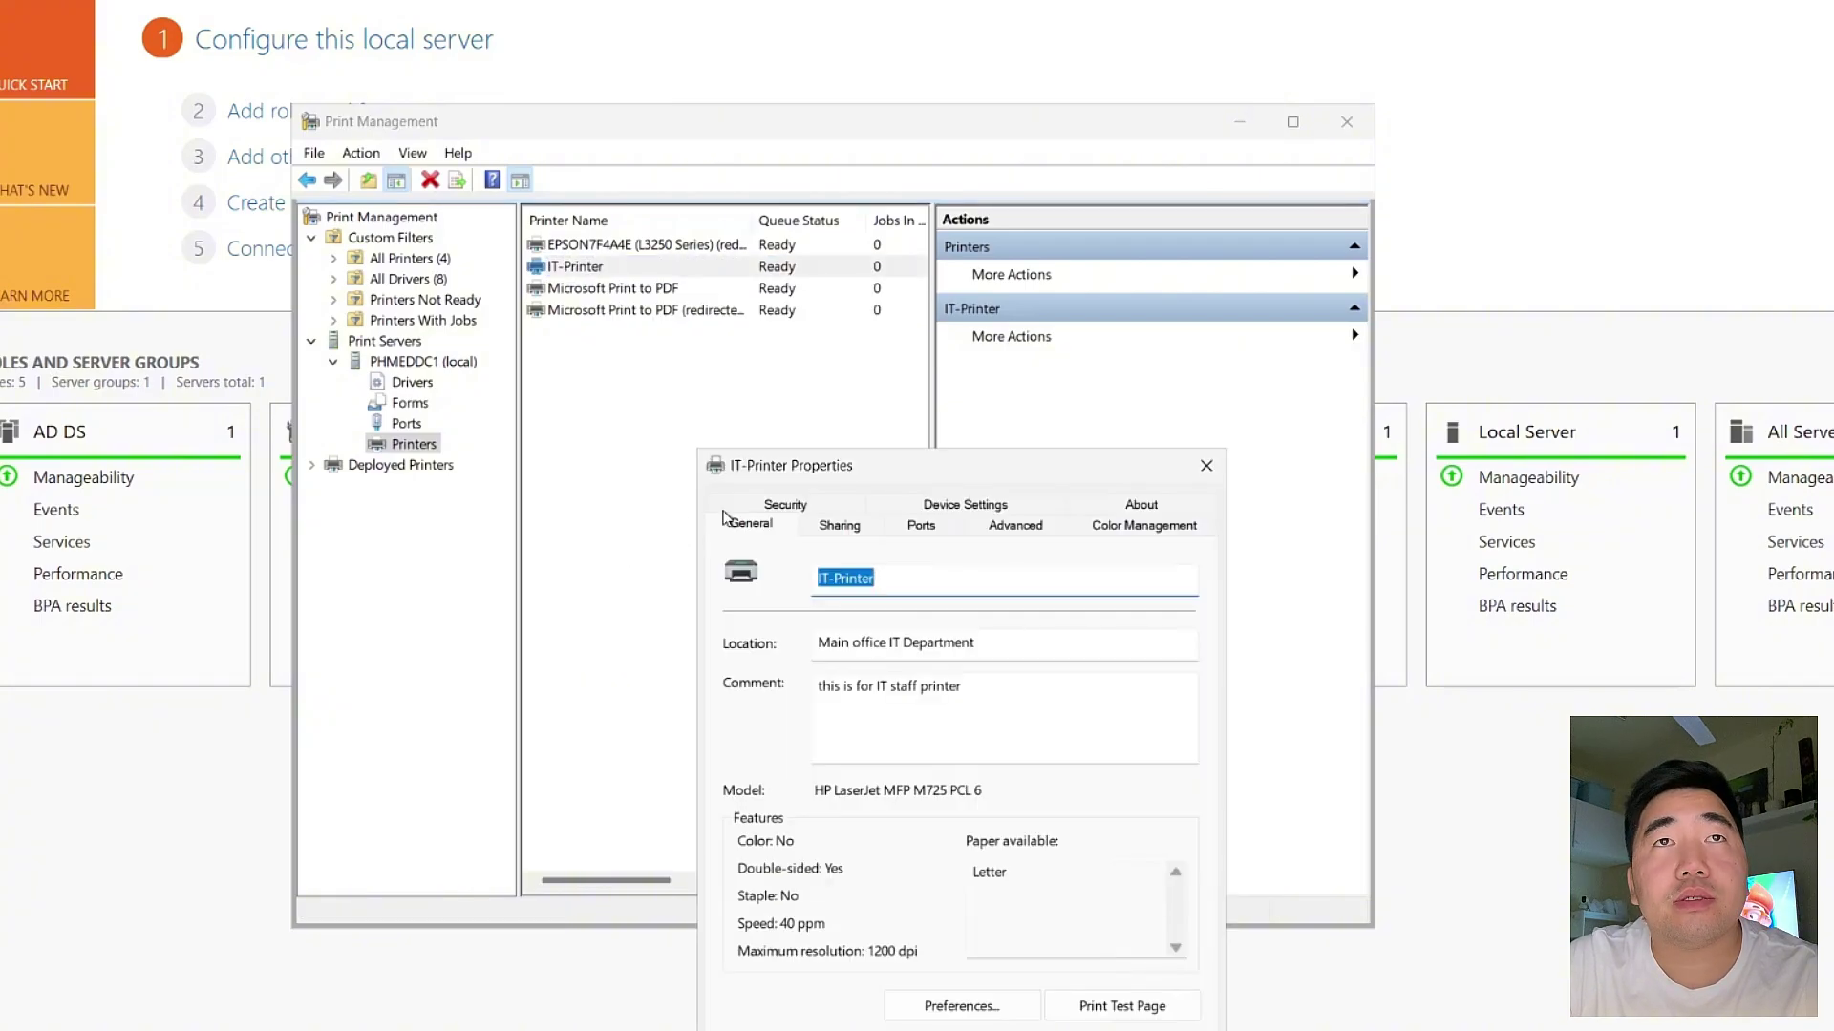
pyautogui.moveTo(570, 226); pyautogui.dragTo(580, 234)
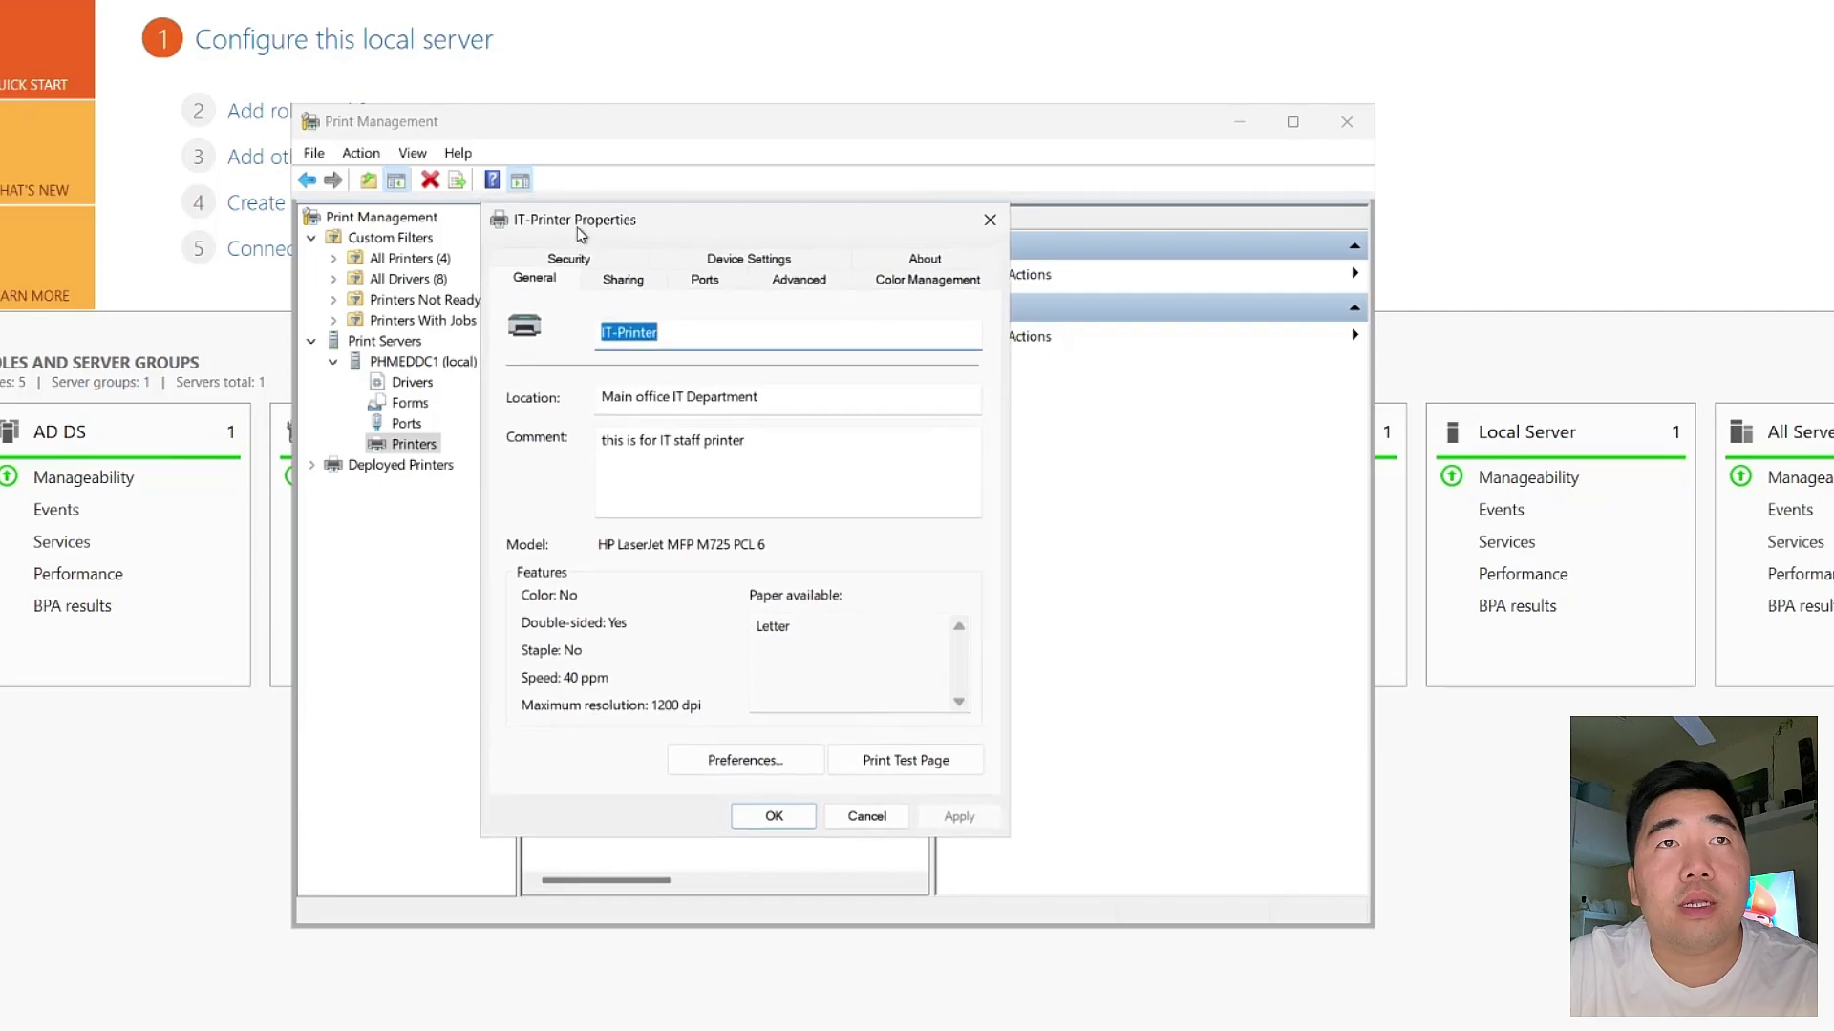
pyautogui.click(623, 280)
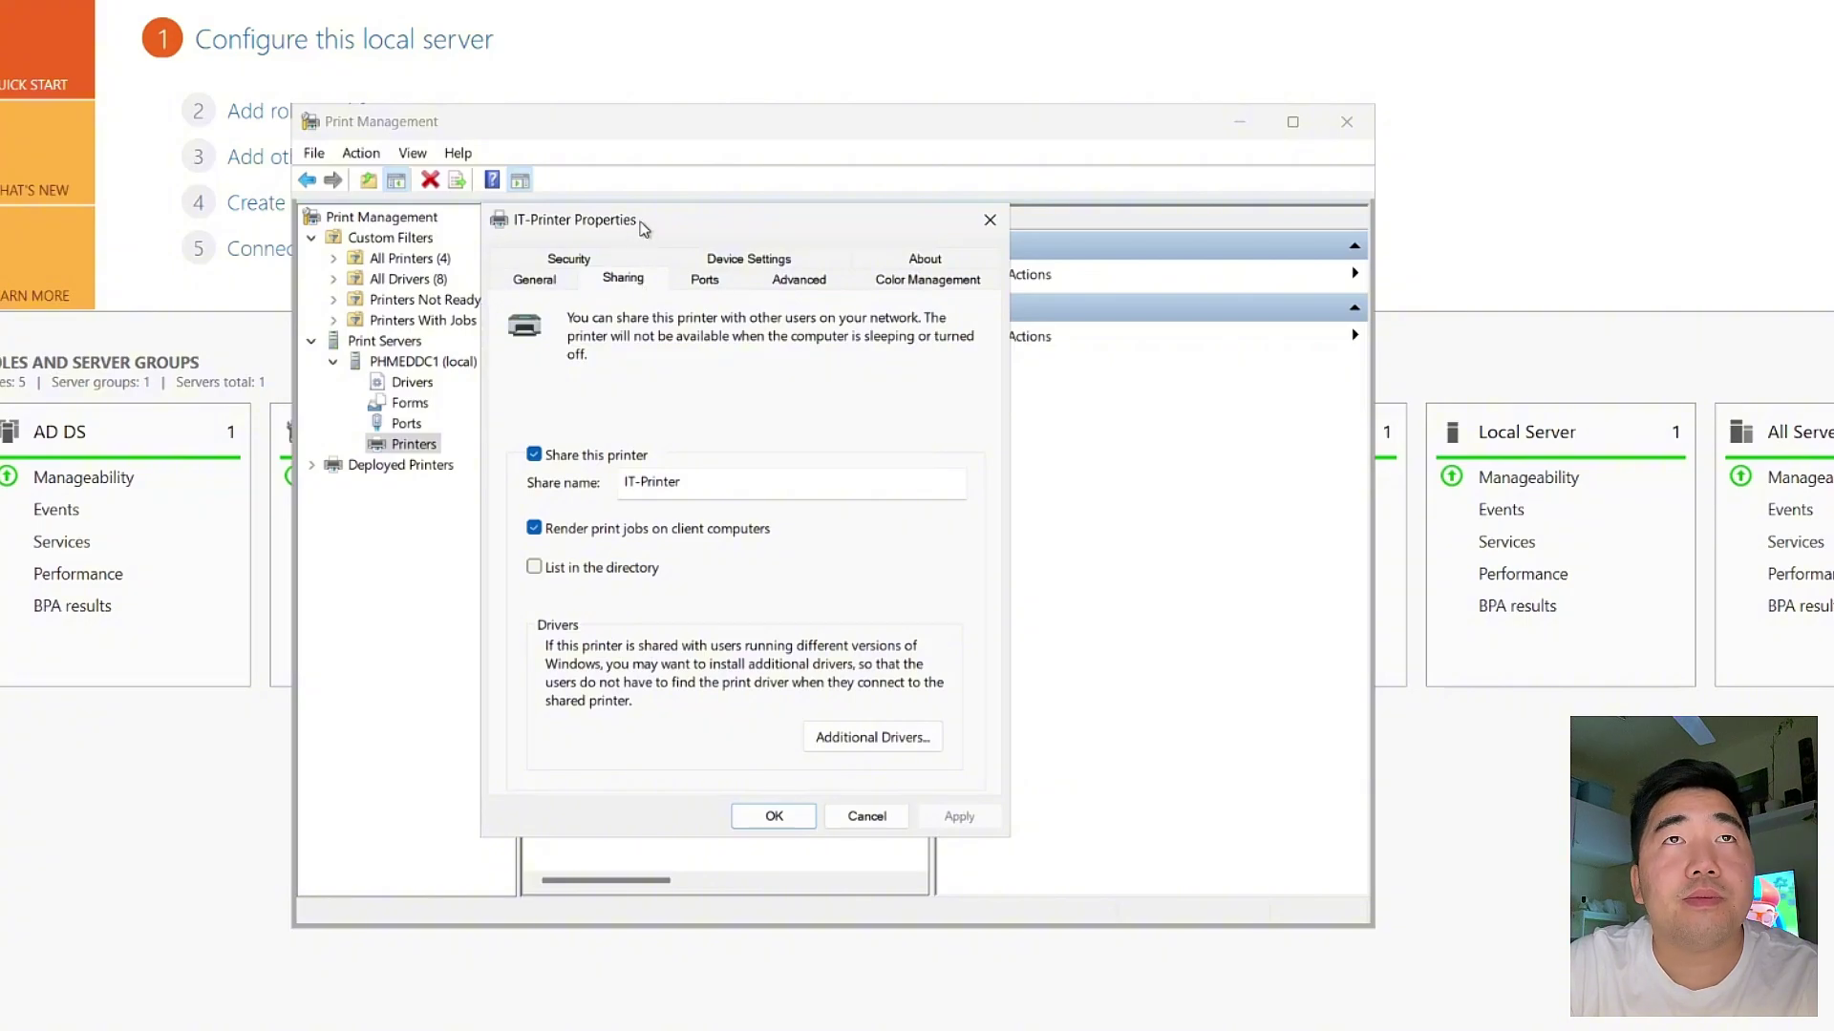
pyautogui.moveTo(643, 227); pyautogui.dragTo(651, 268)
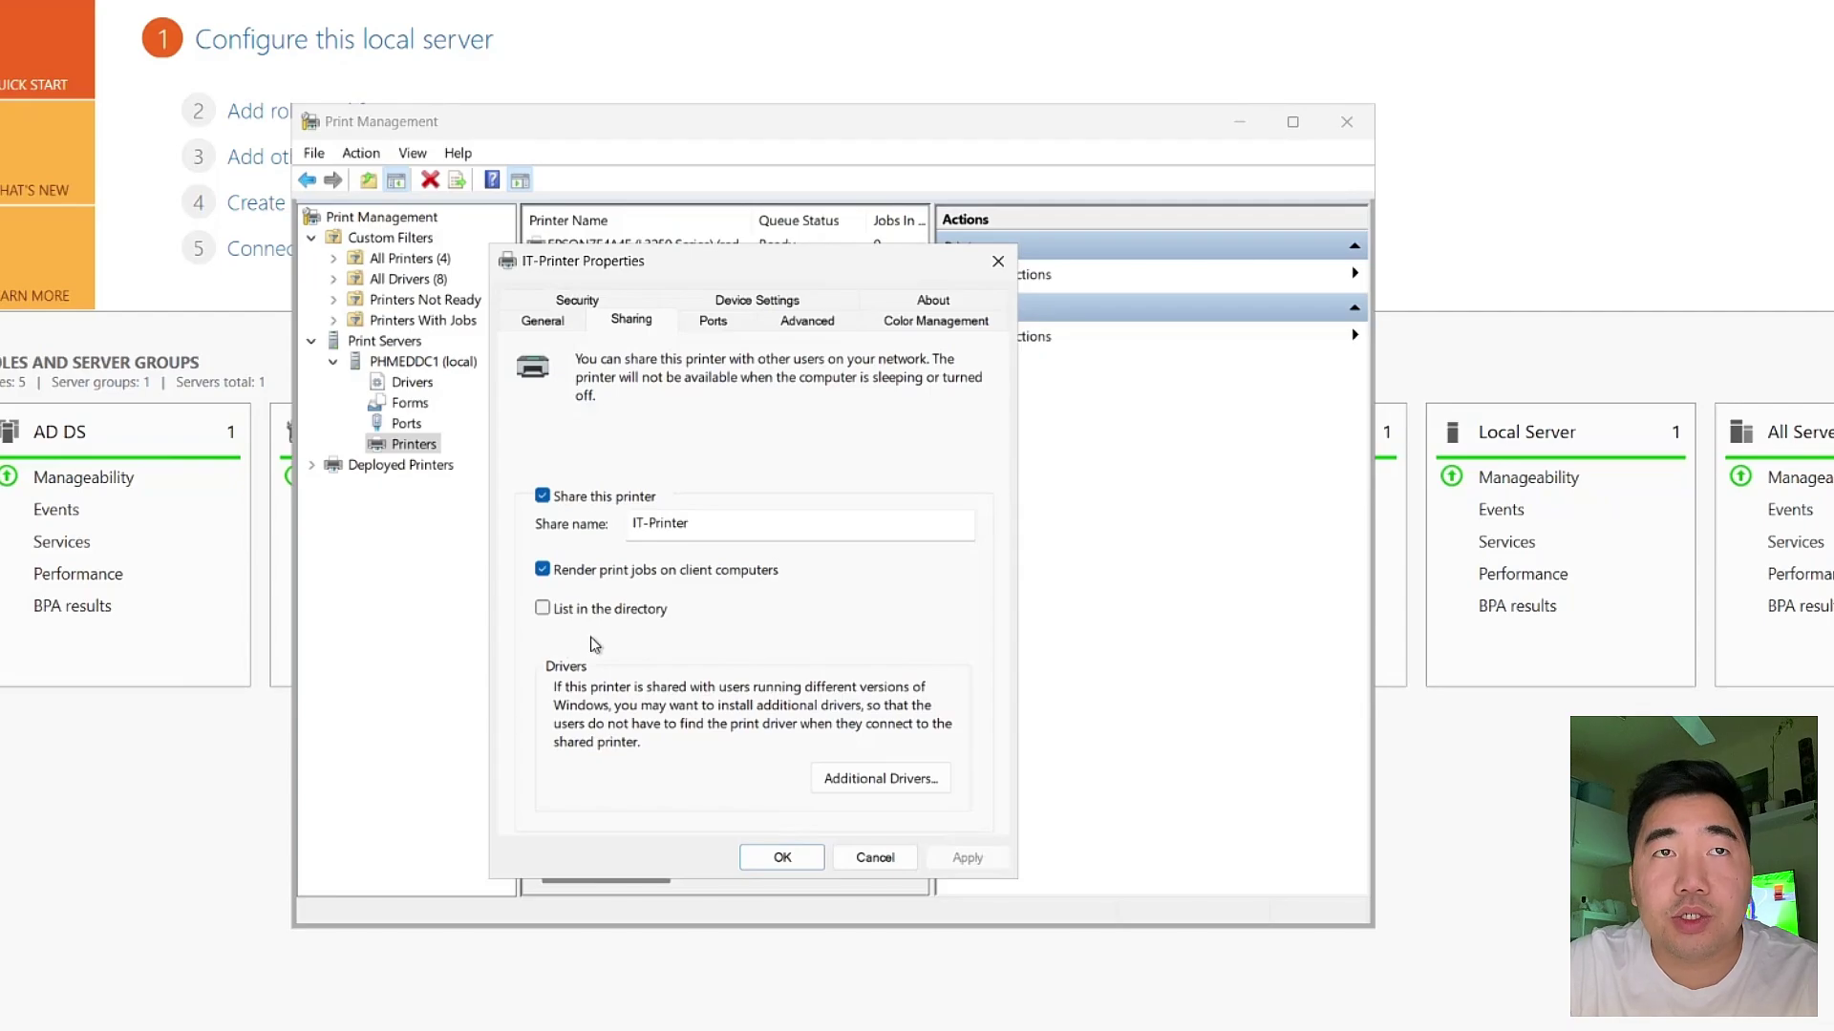
pyautogui.click(542, 609)
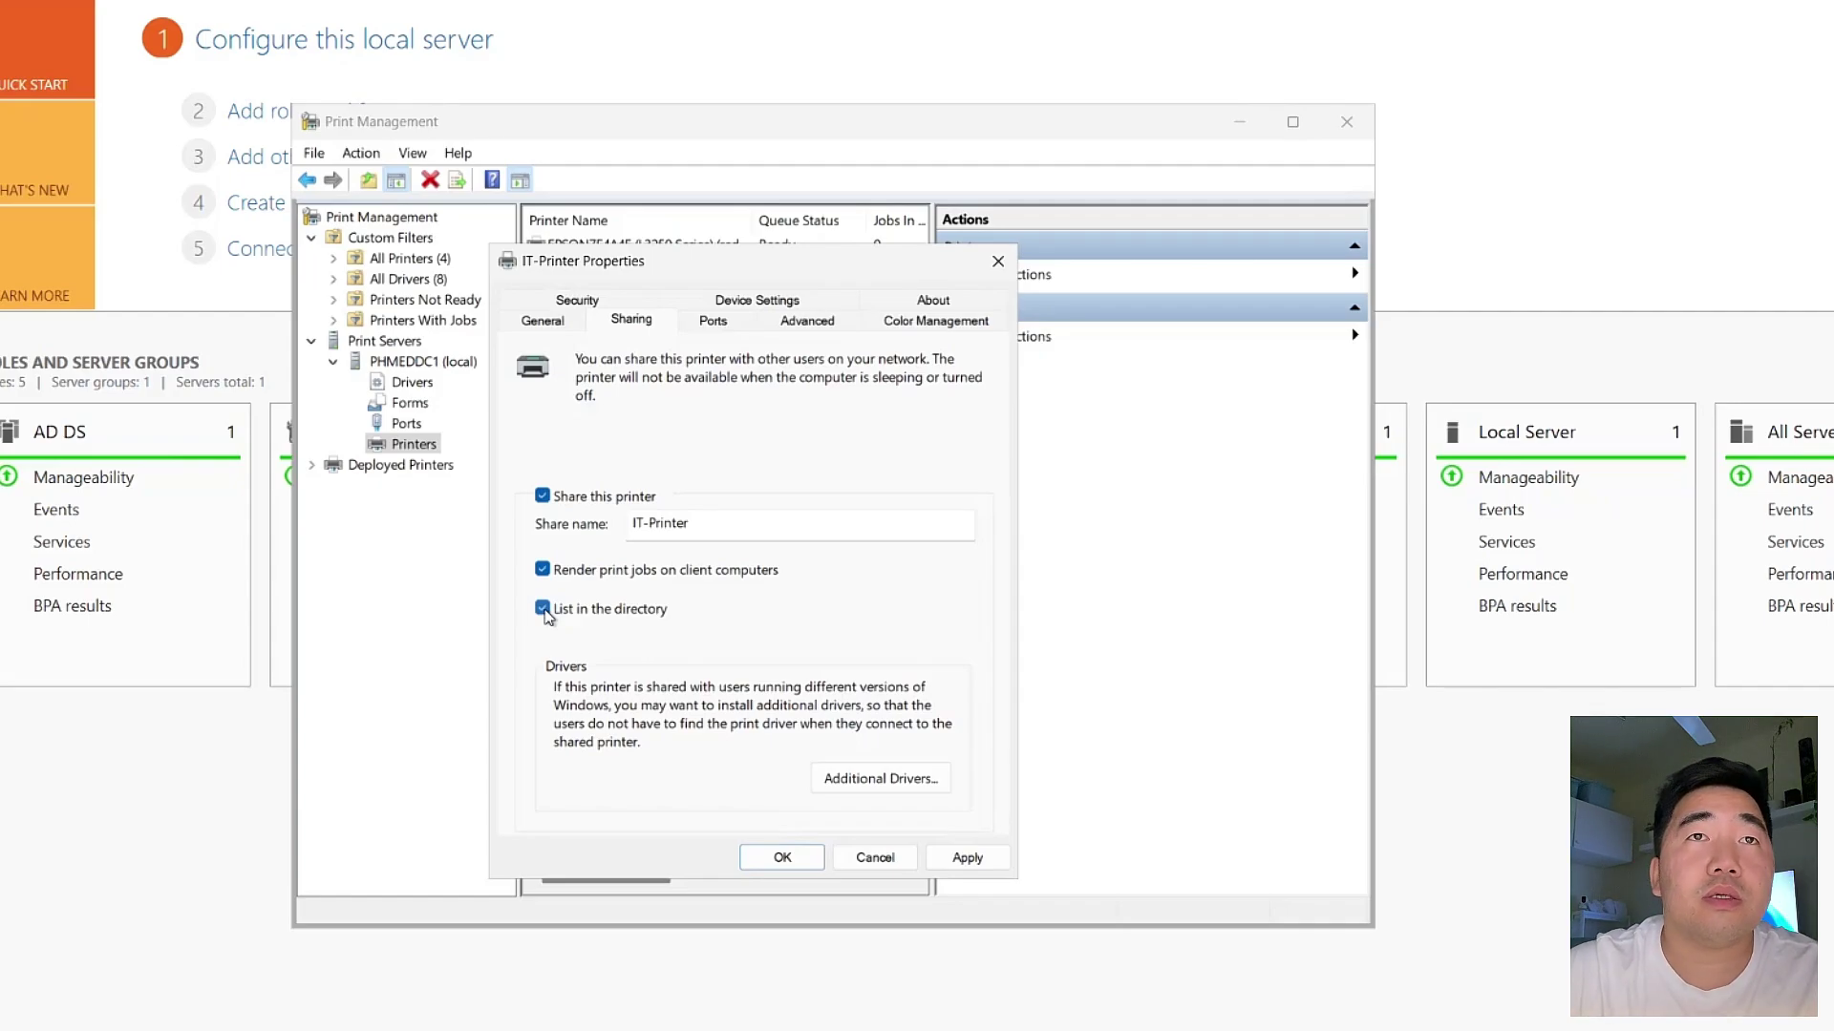
pyautogui.click(967, 856)
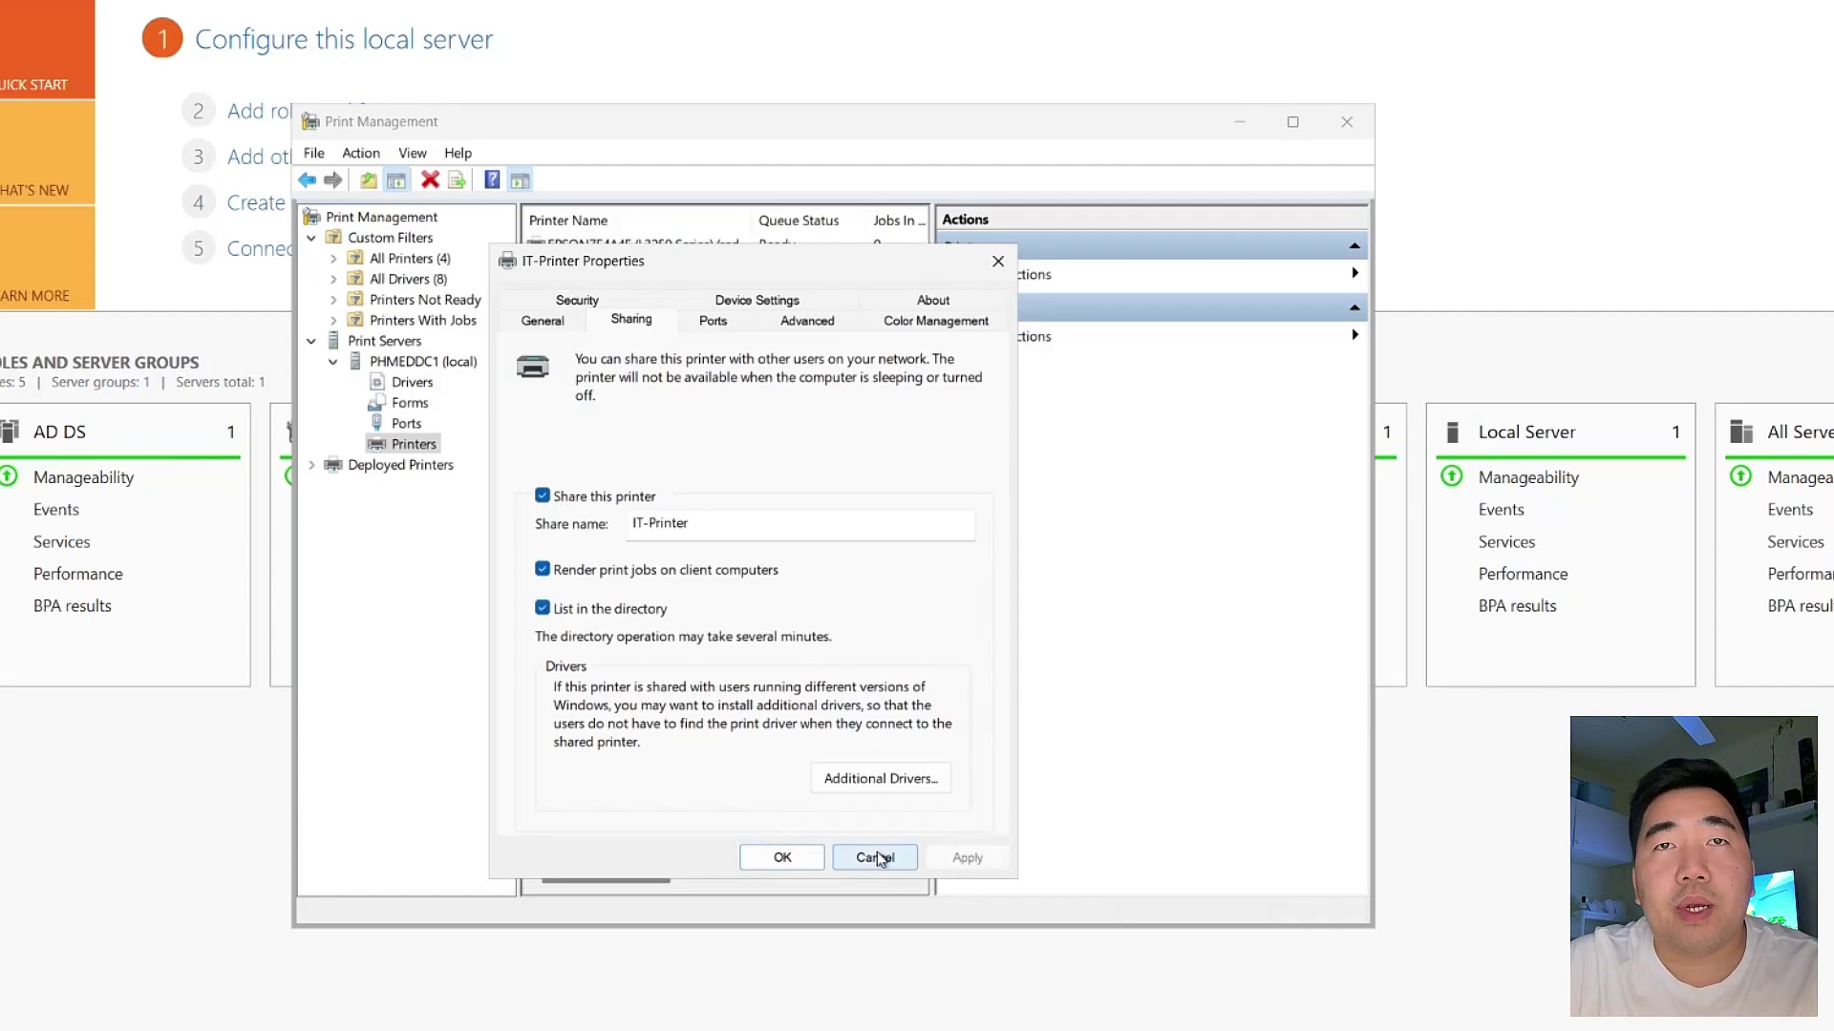
pyautogui.click(779, 858)
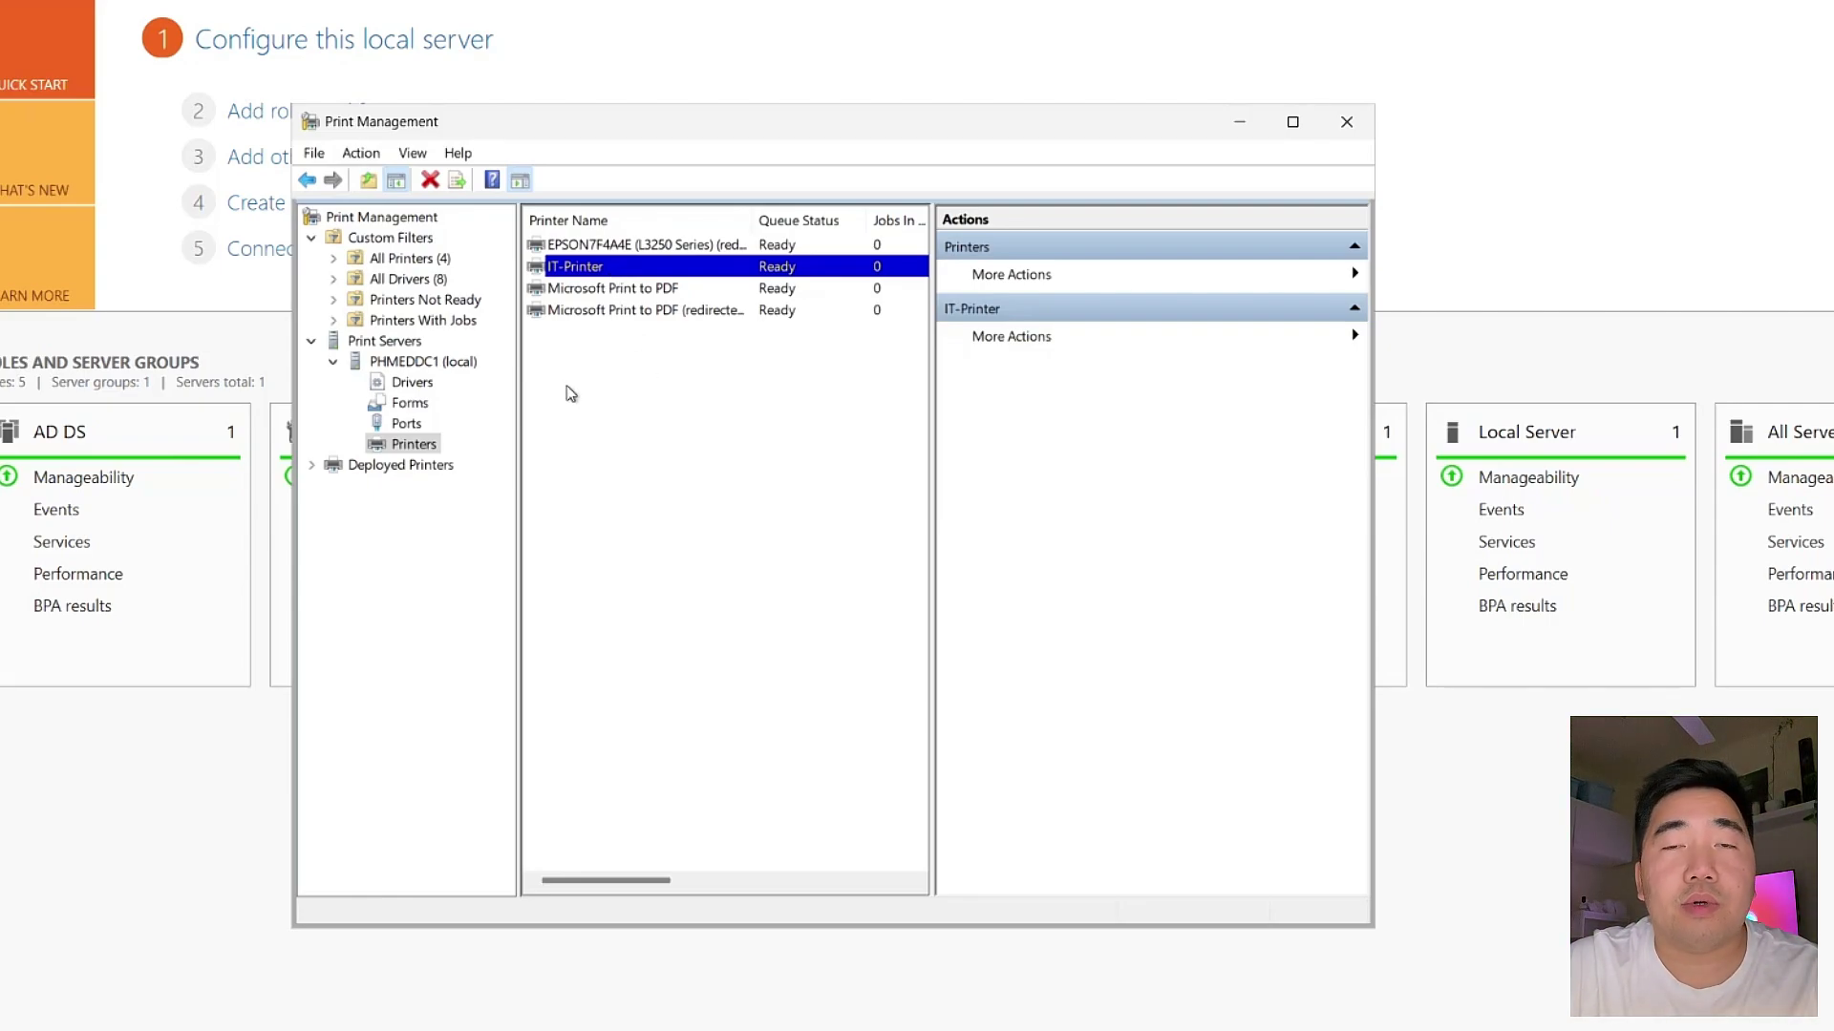
pyautogui.click(597, 271)
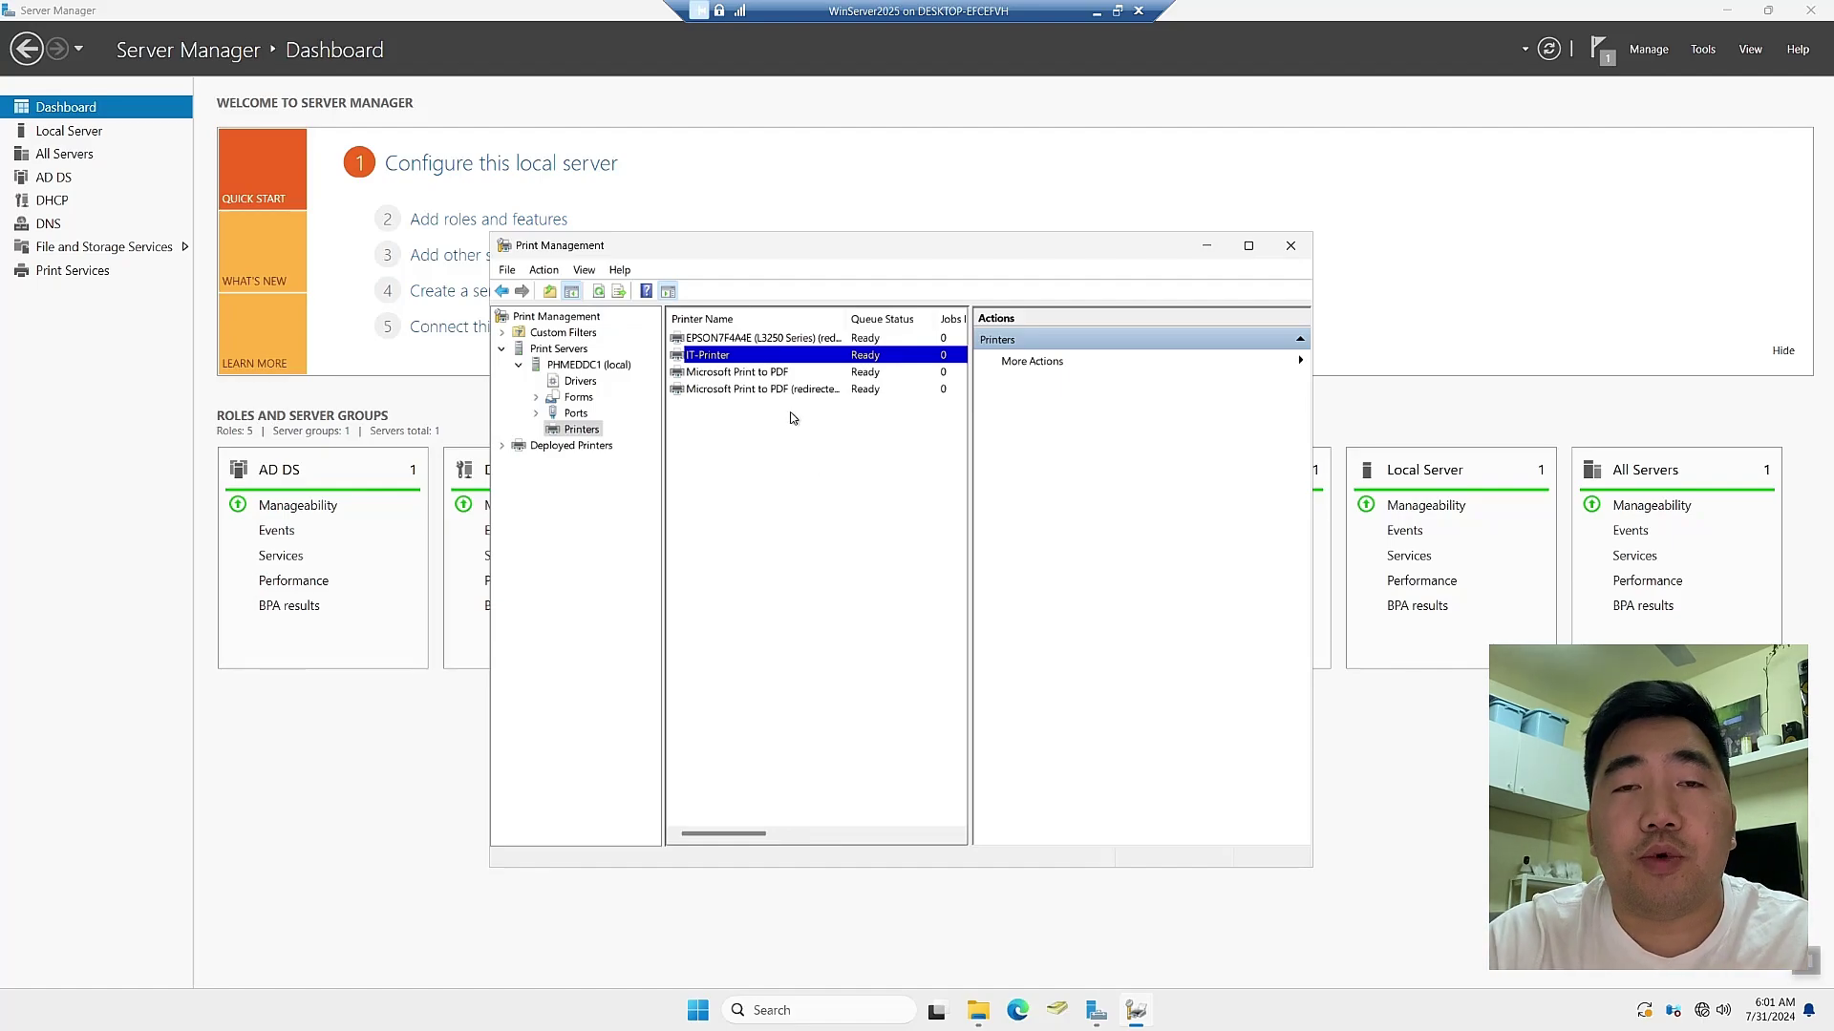
pyautogui.click(722, 372)
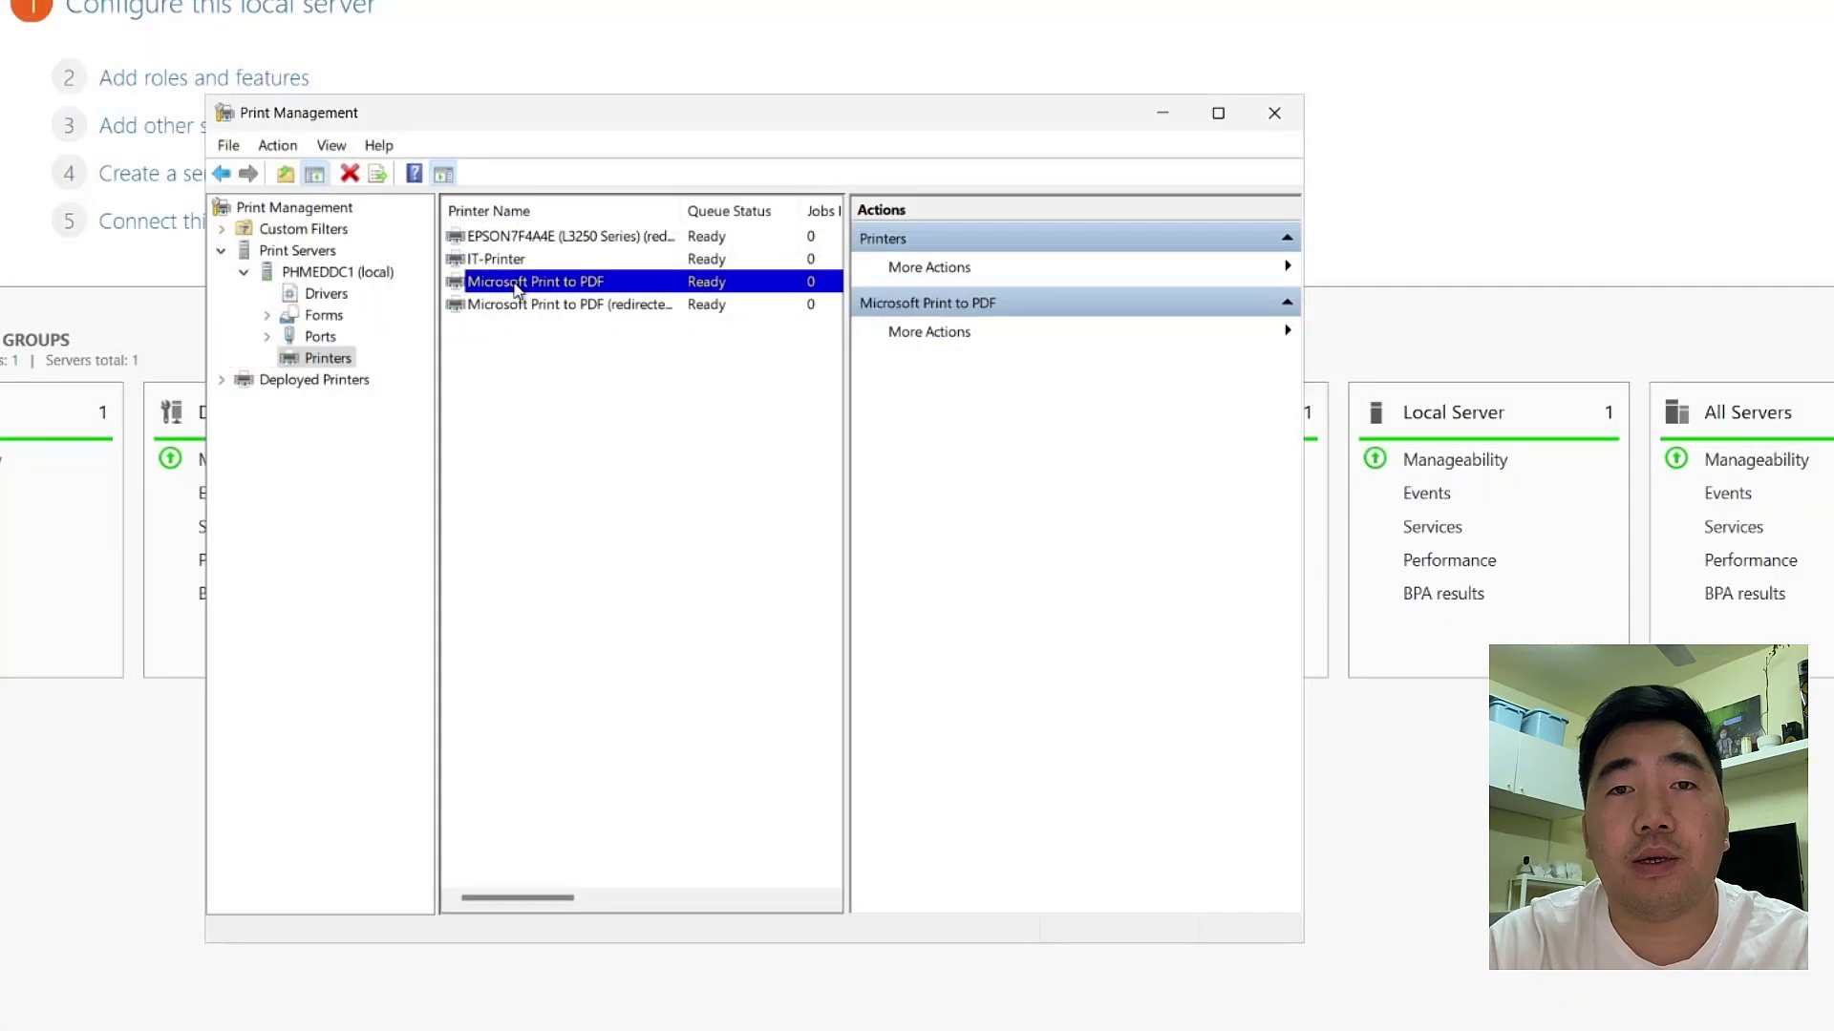
pyautogui.click(503, 263)
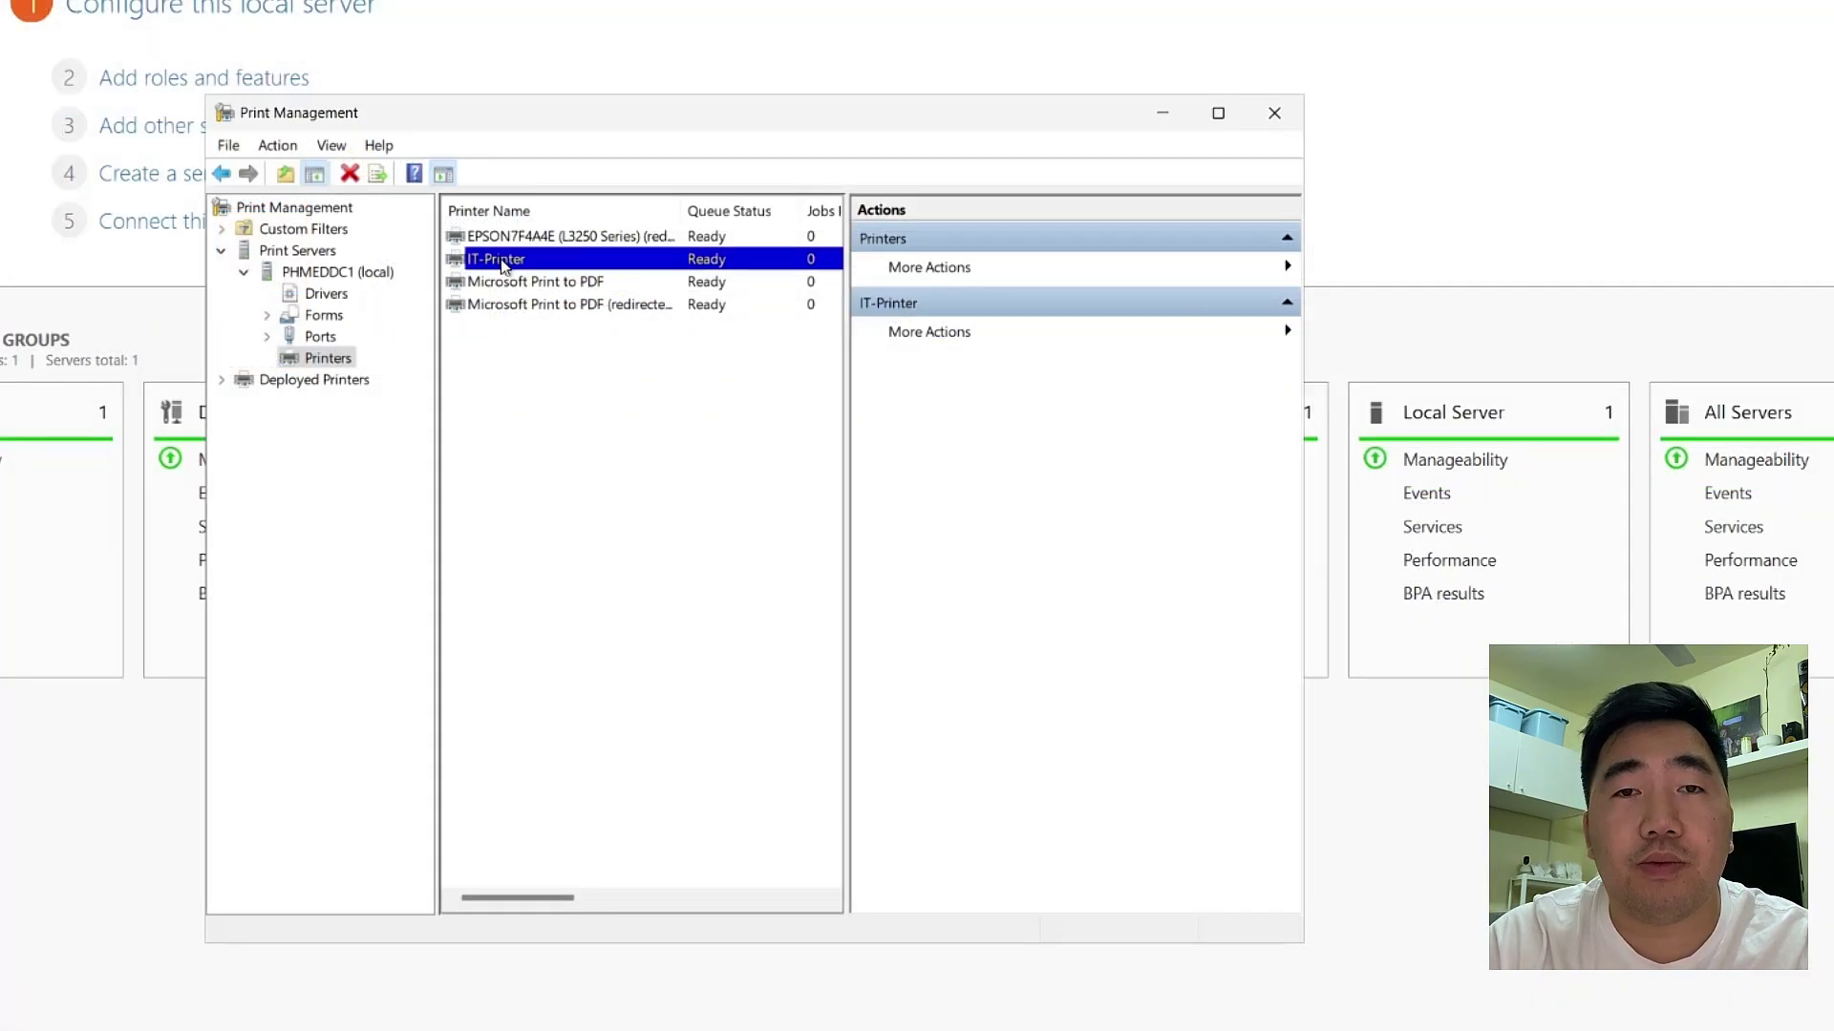
# Open IT-Printer's Sharing properties and view its Additional Drivers list
pyautogui.rightClick(503, 263)
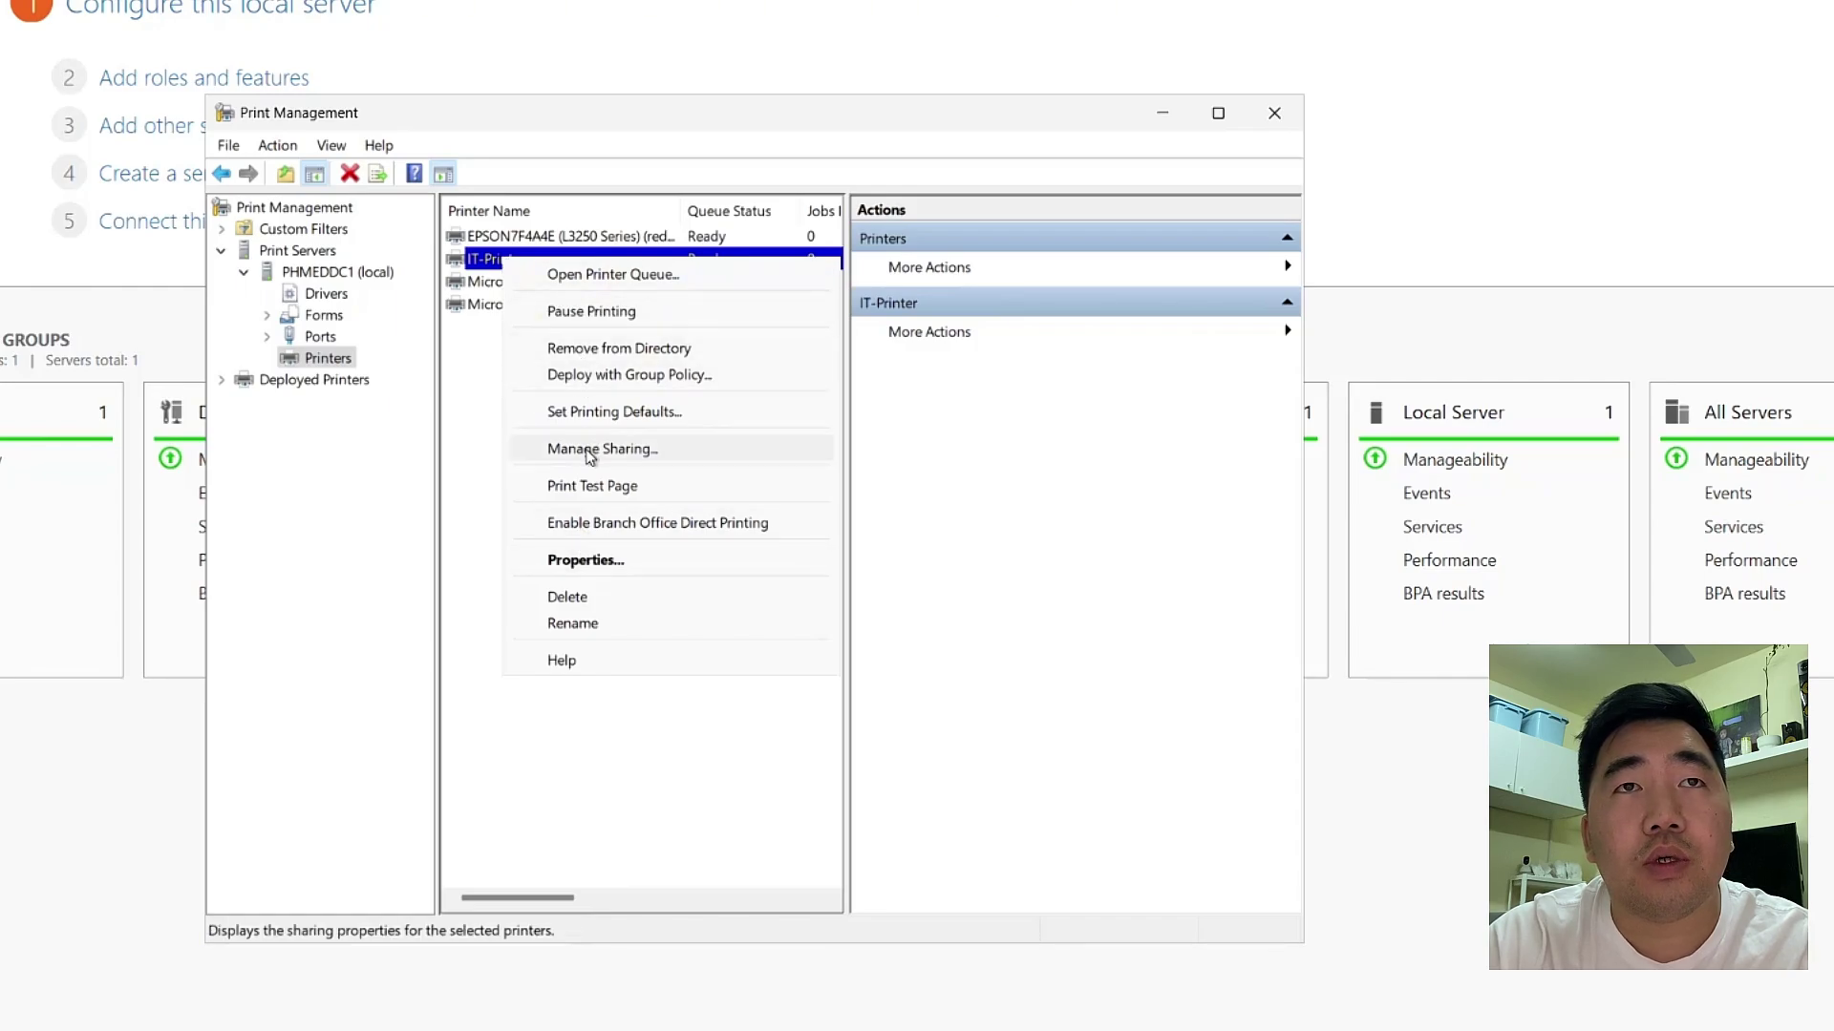
pyautogui.click(585, 560)
pyautogui.moveTo(713, 446); pyautogui.dragTo(514, 171)
pyautogui.click(552, 235)
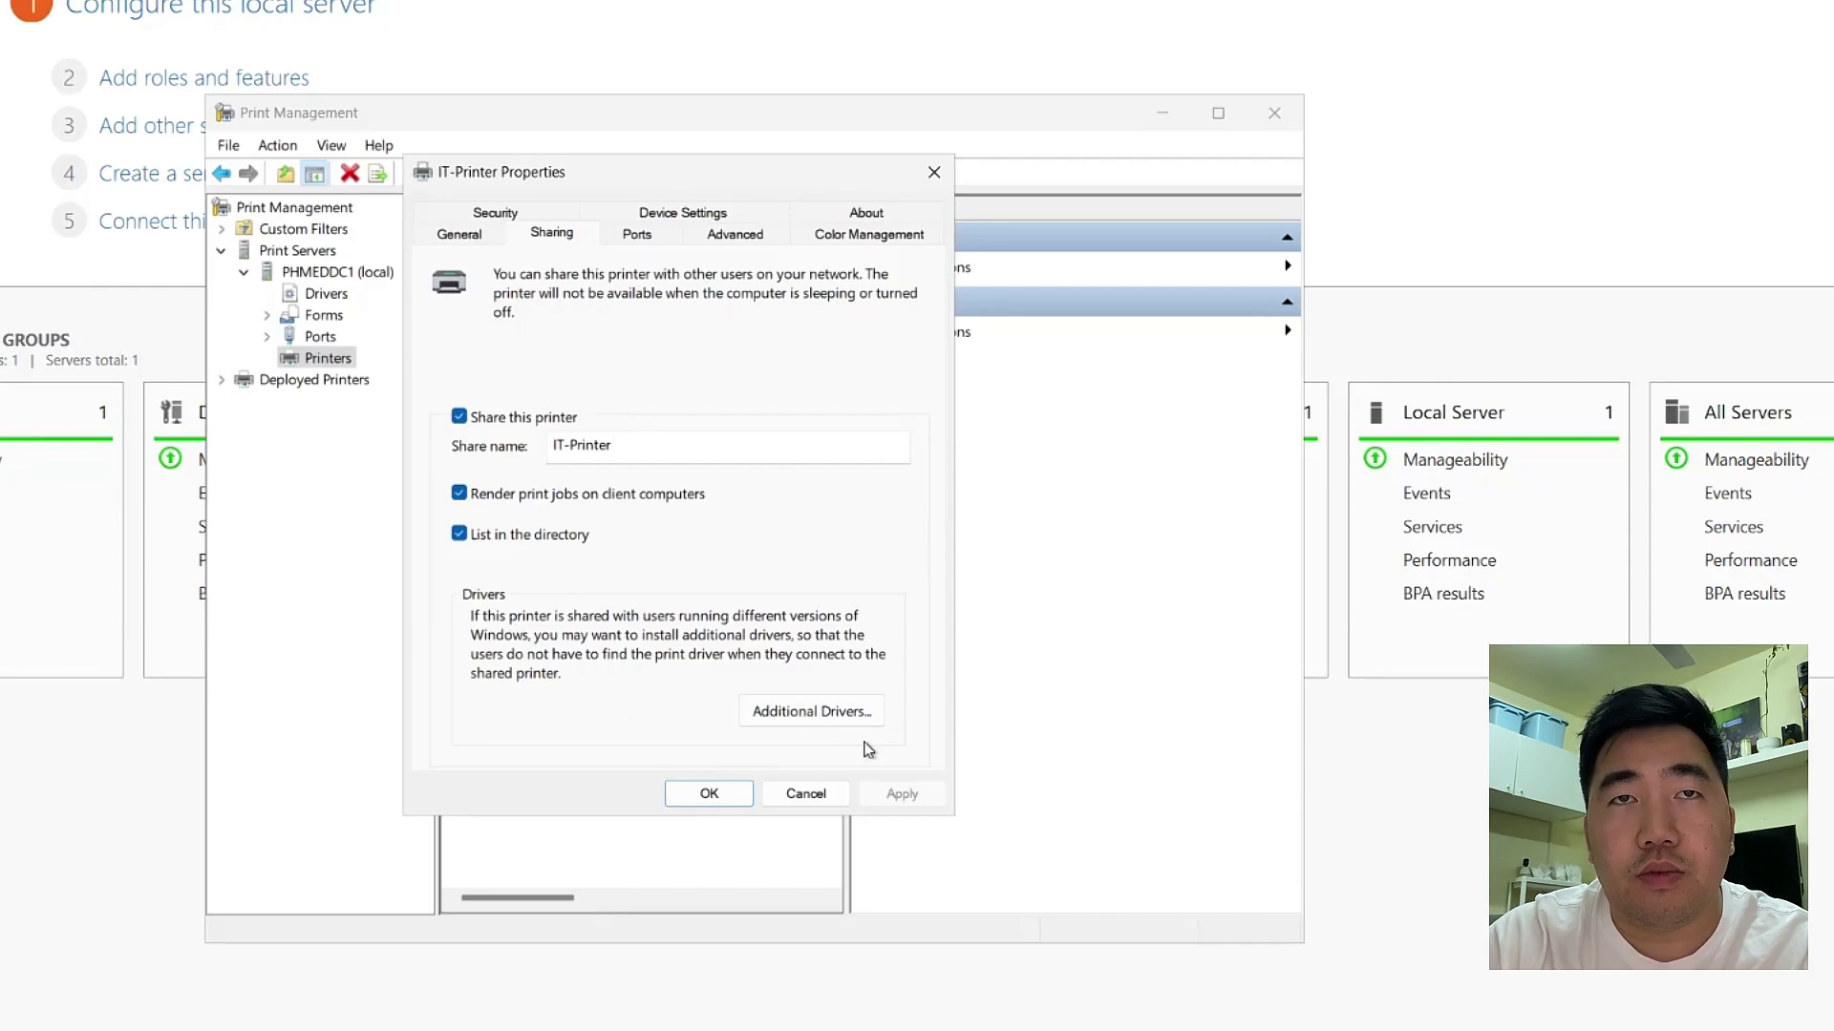
pyautogui.click(828, 716)
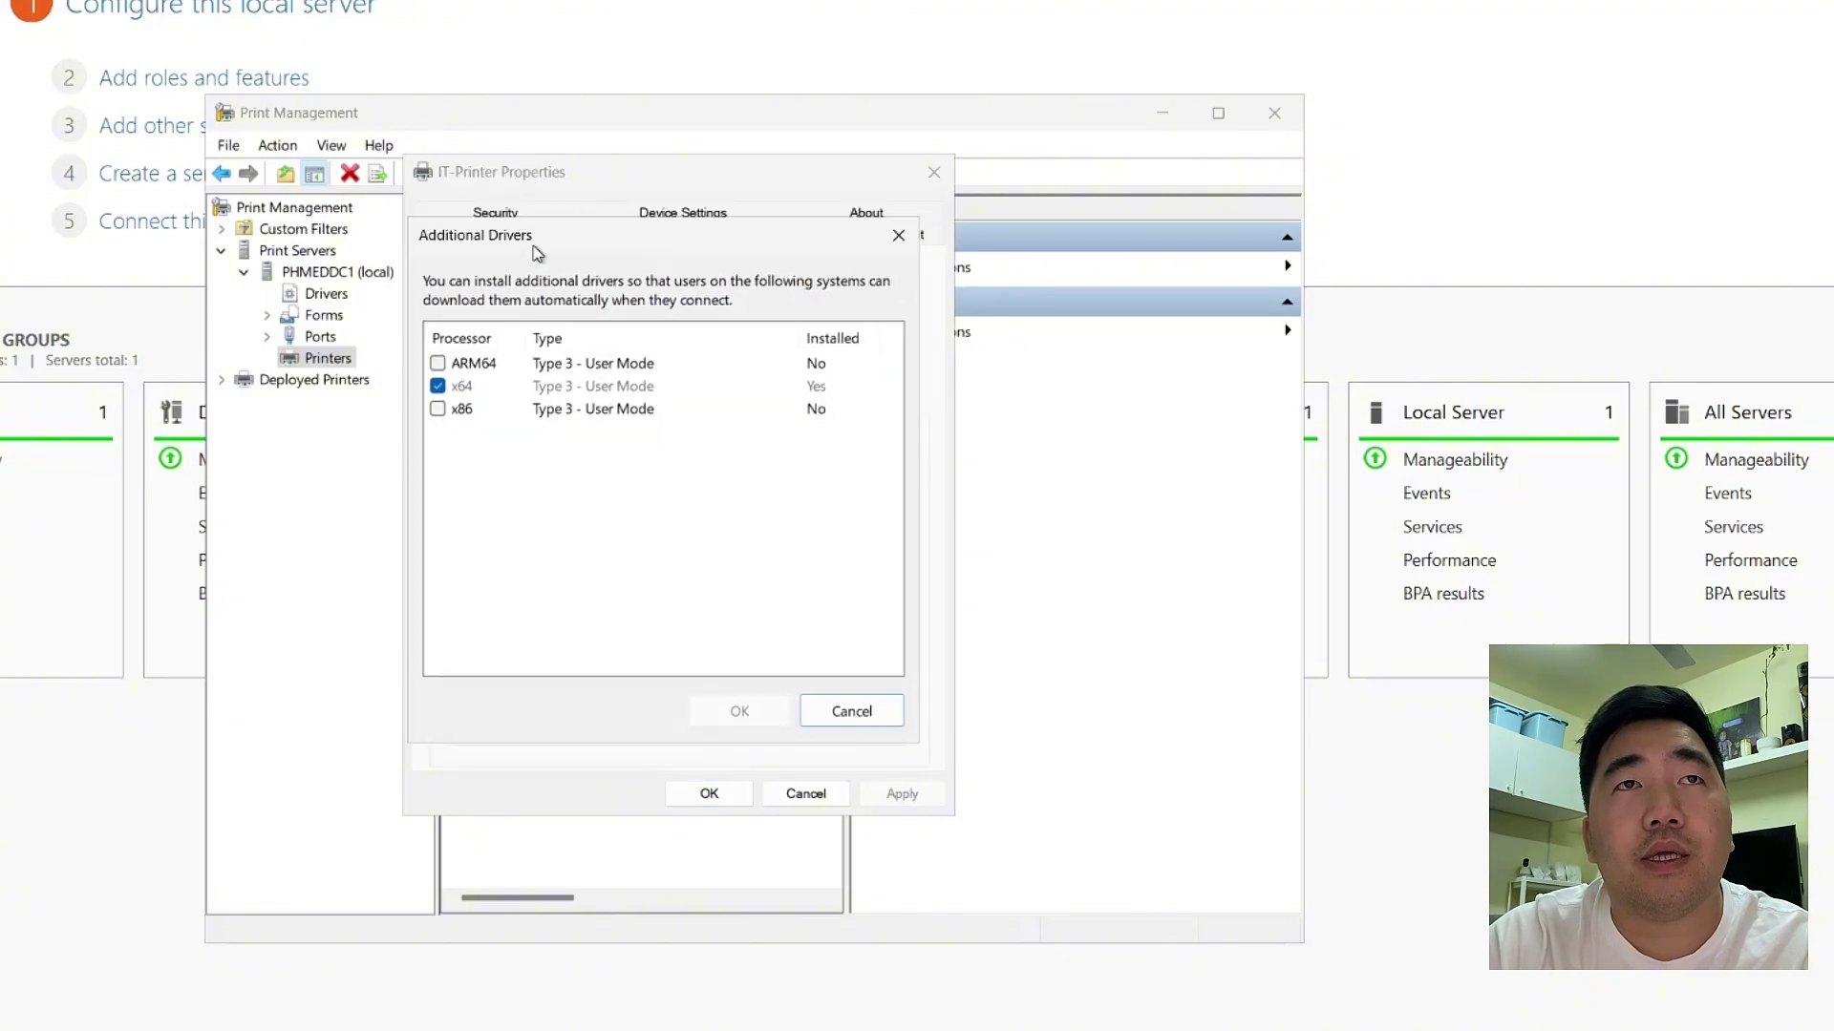
# Try adding the x86 shared driver, dismiss the driver source prompt, and close Additional Drivers
pyautogui.click(449, 423)
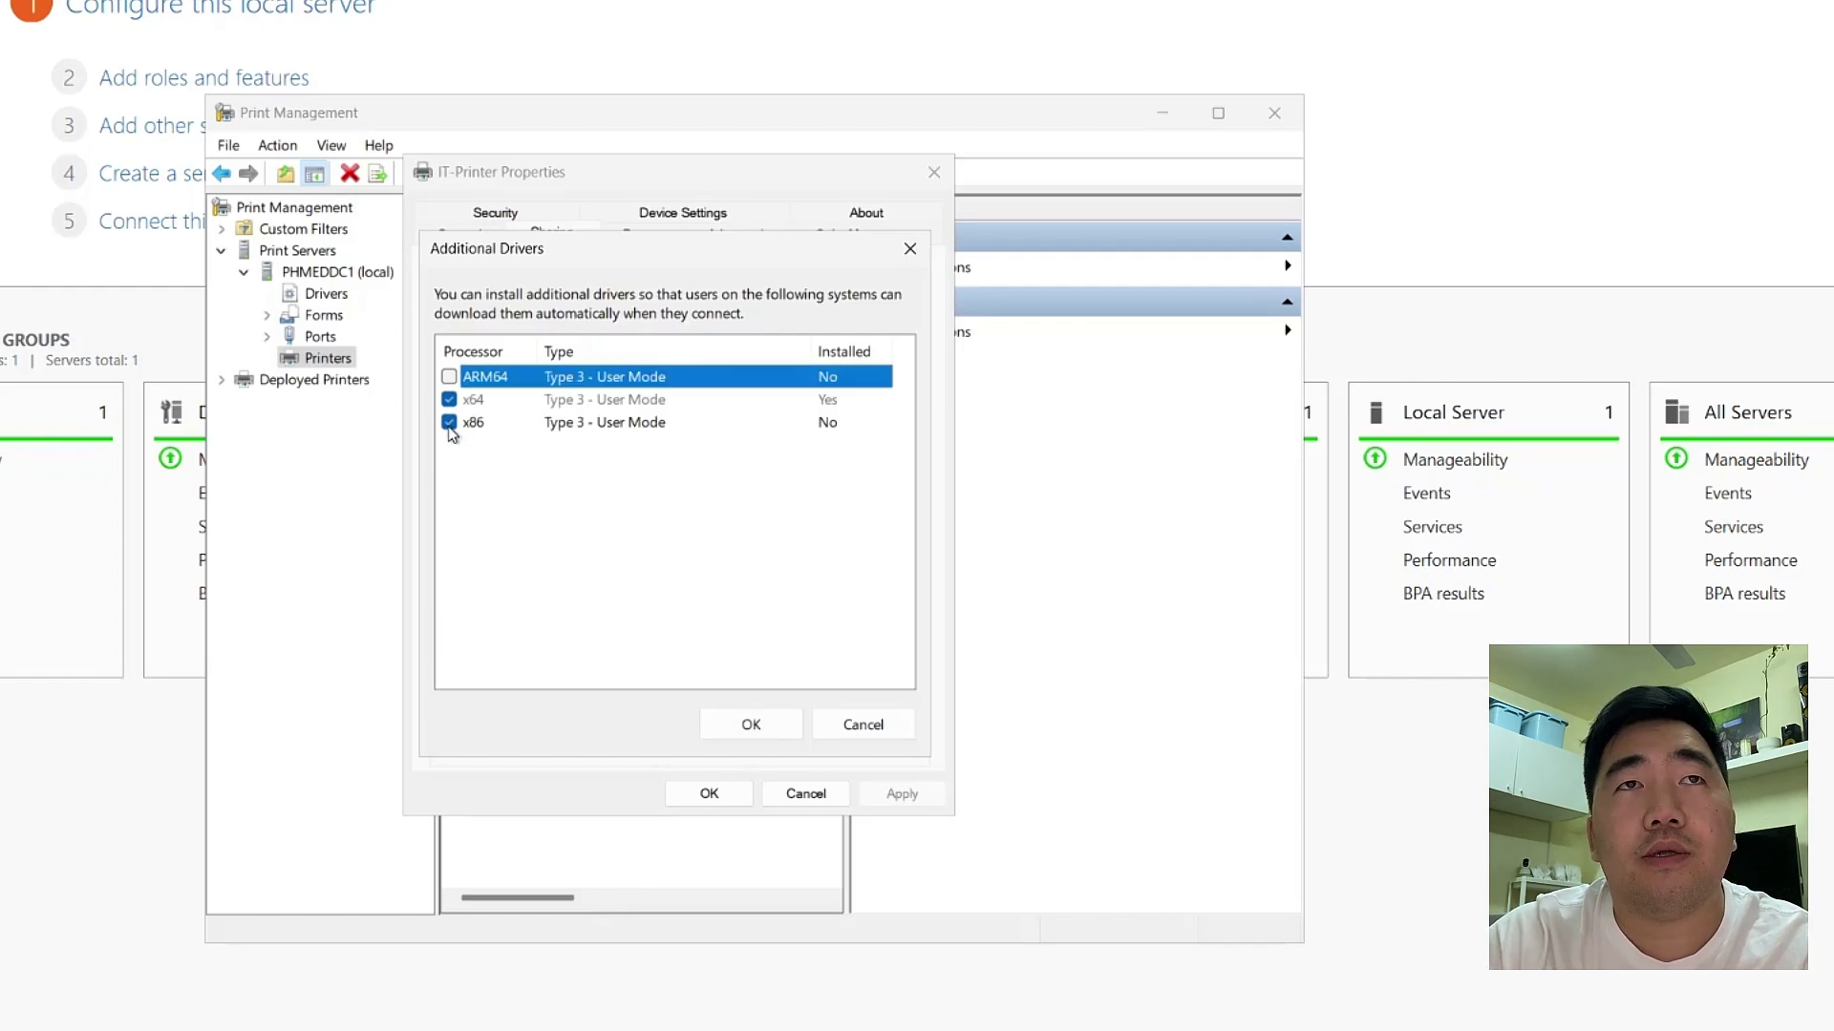
pyautogui.click(751, 725)
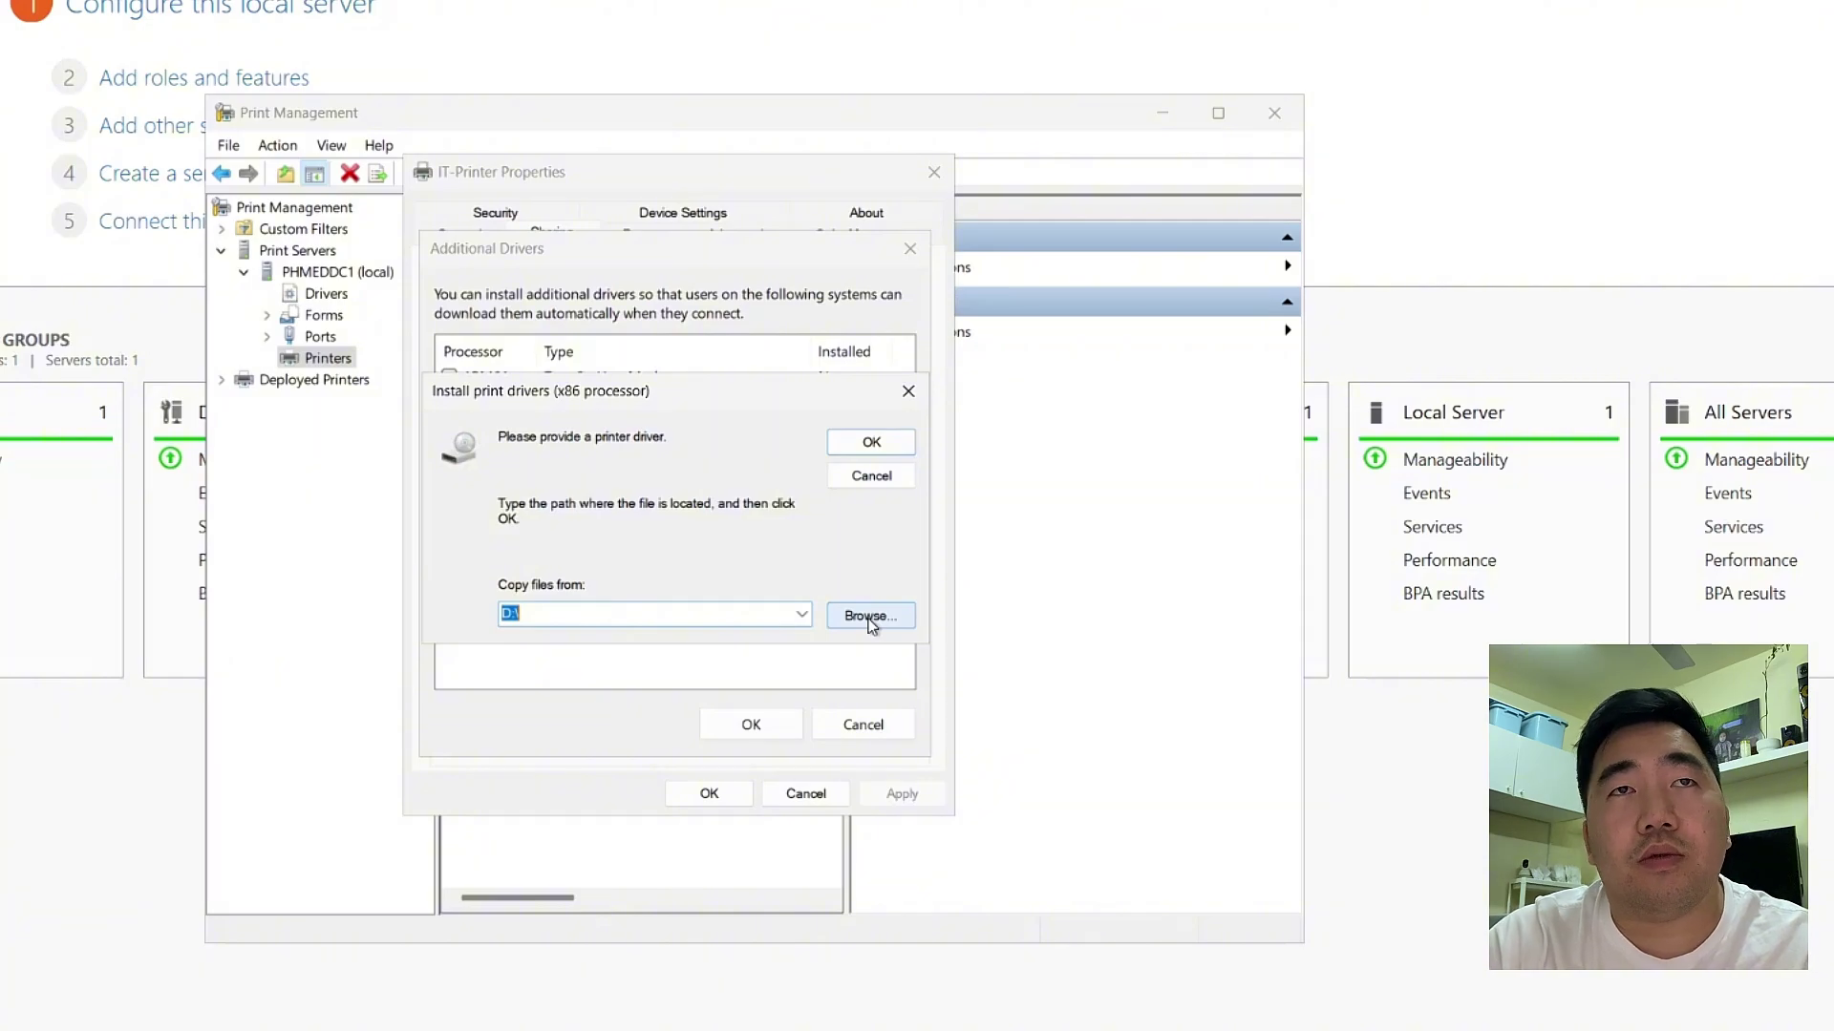
pyautogui.click(880, 442)
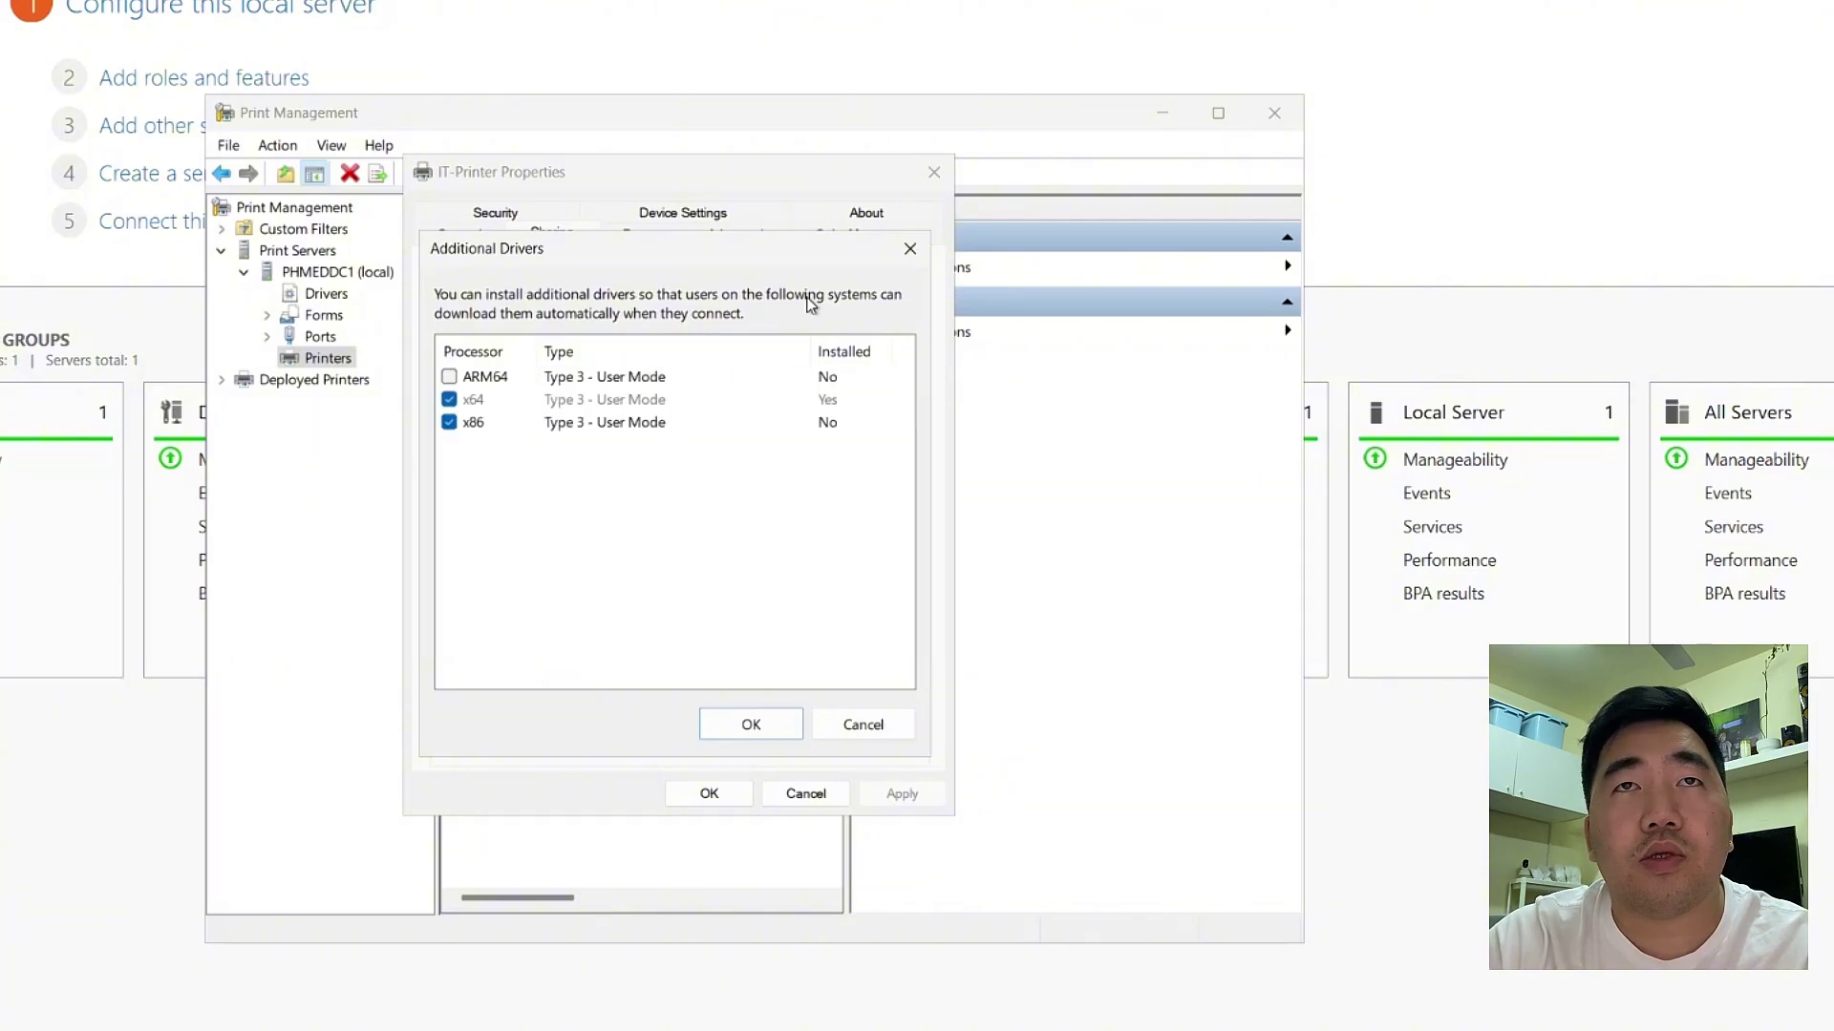
pyautogui.click(907, 249)
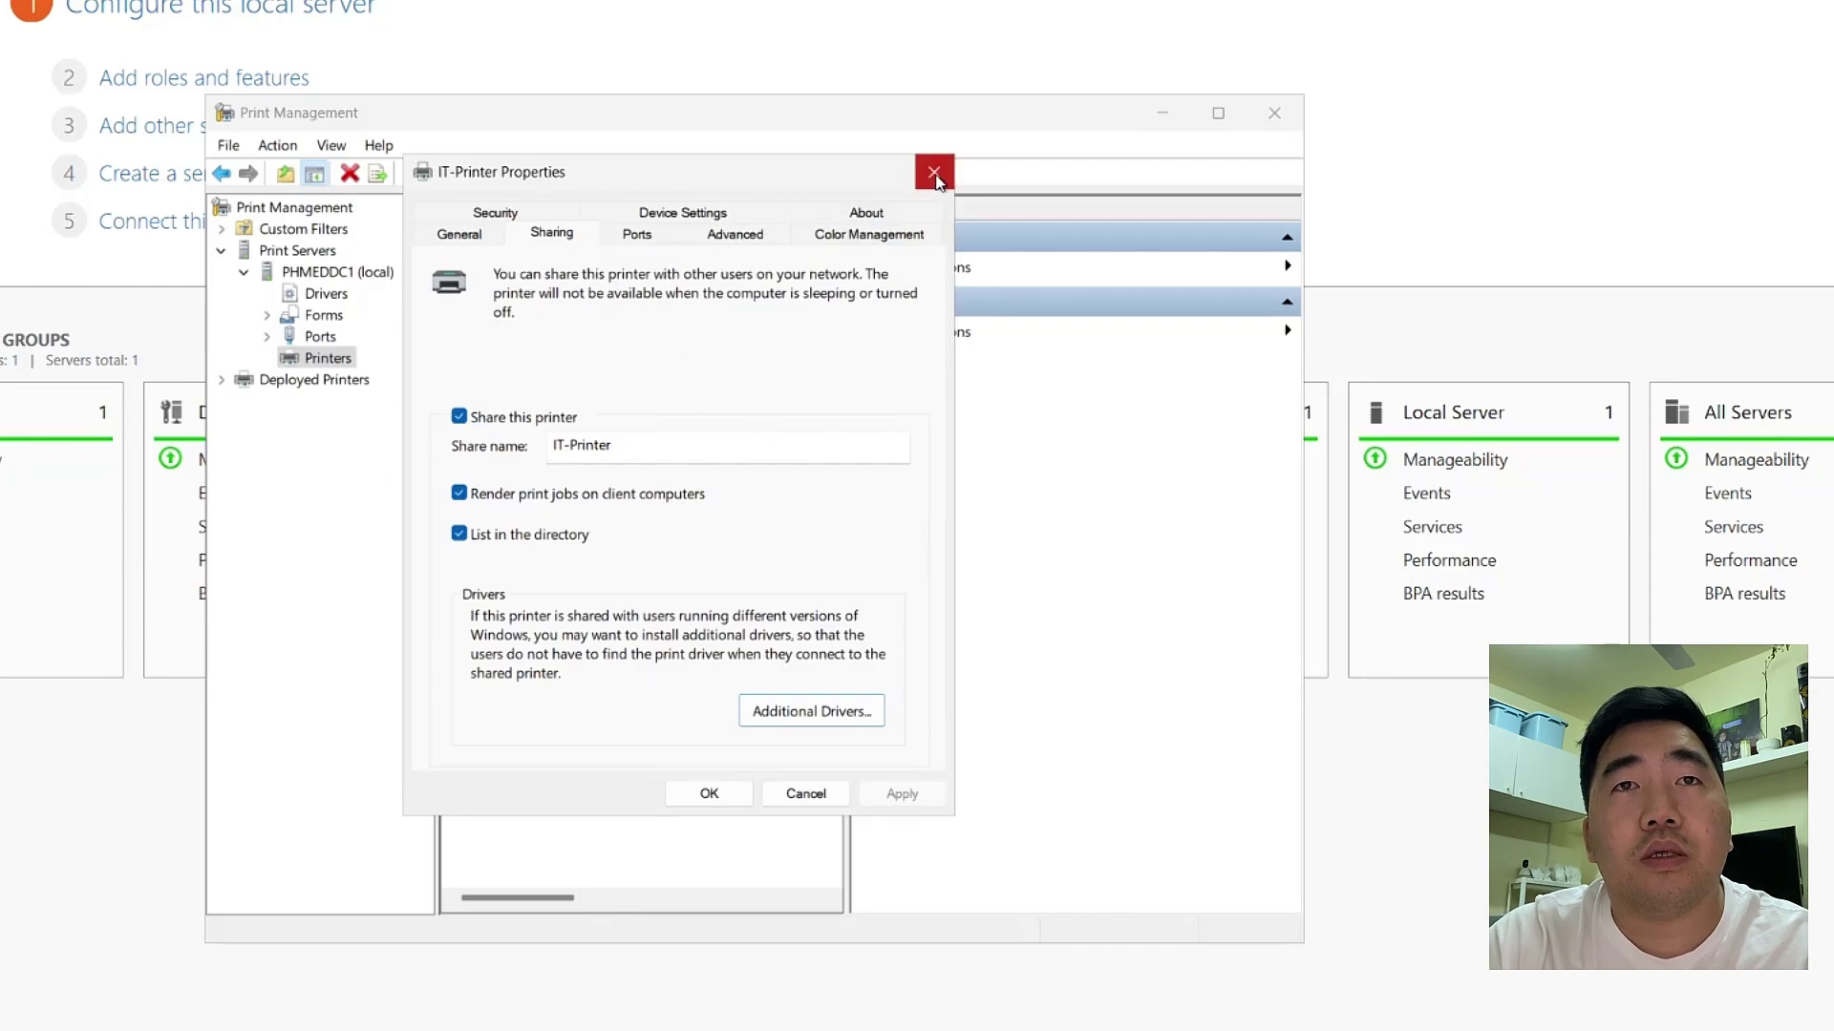
pyautogui.click(737, 237)
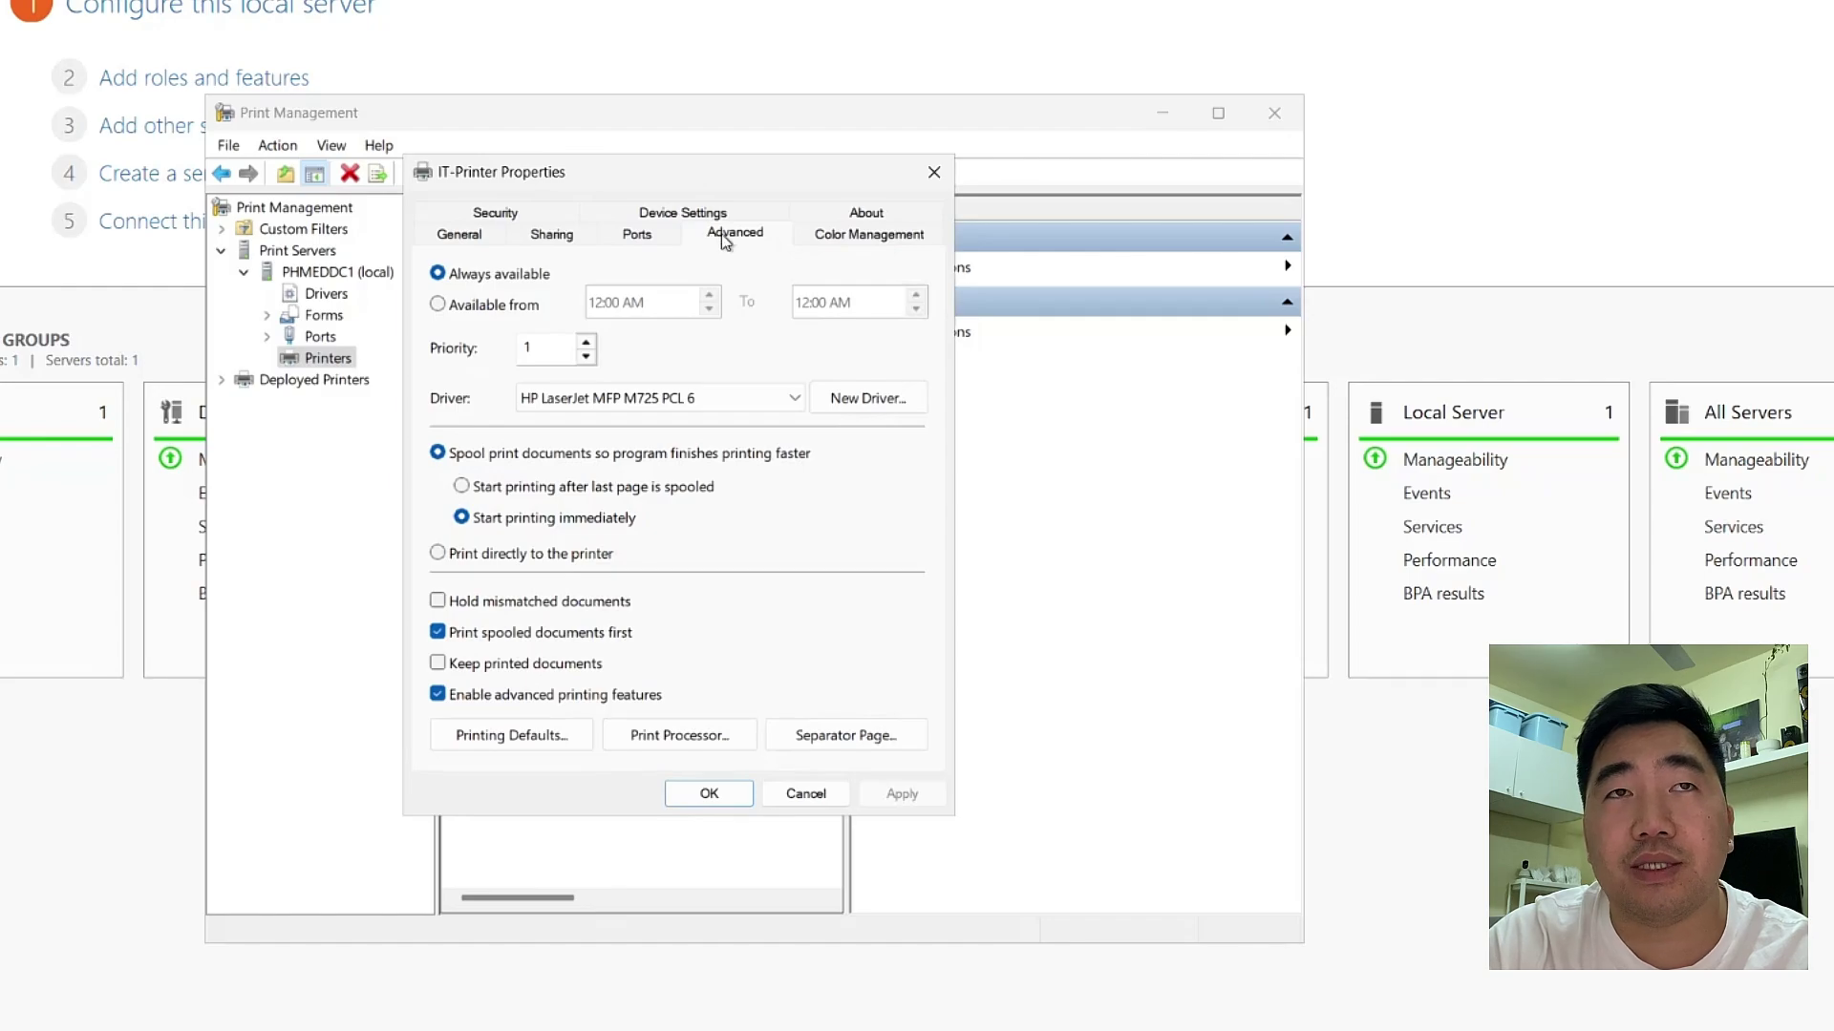
# Step into the New Driver wizard, cancel it, and close IT-Printer's properties unchanged
pyautogui.click(869, 399)
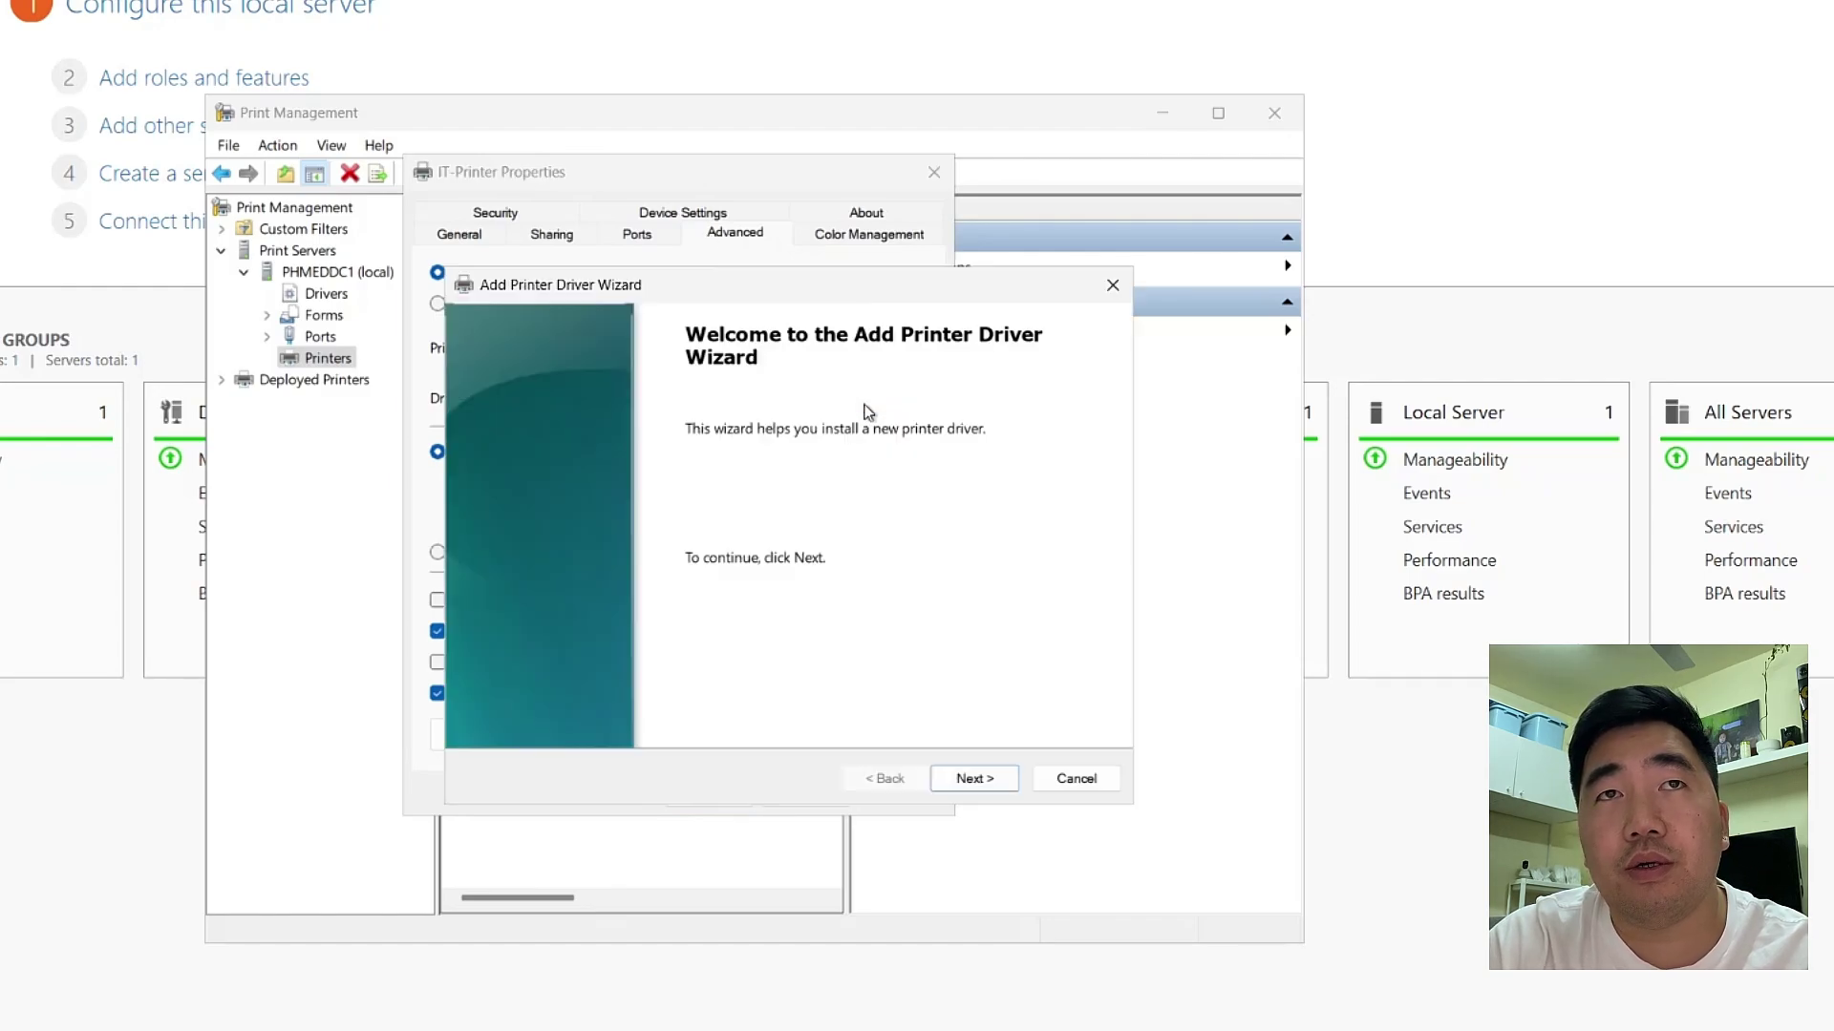
pyautogui.click(972, 776)
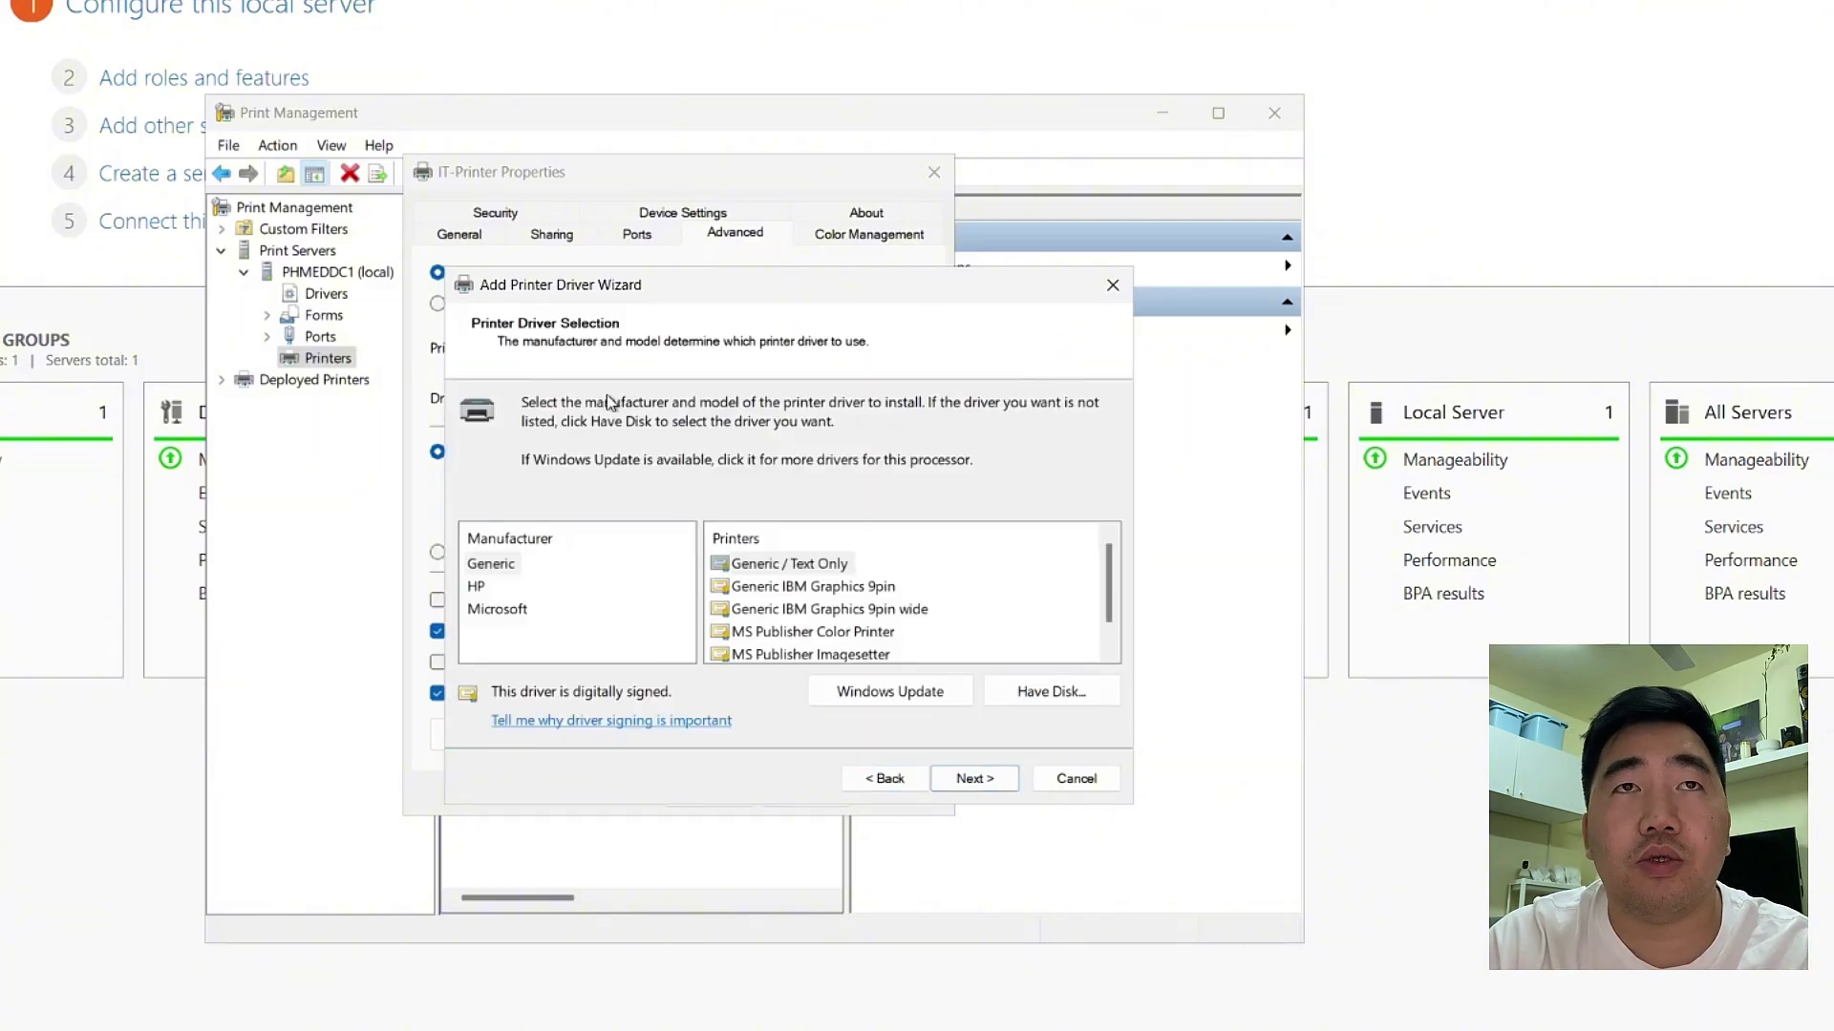
pyautogui.moveTo(656, 291); pyautogui.dragTo(518, 262)
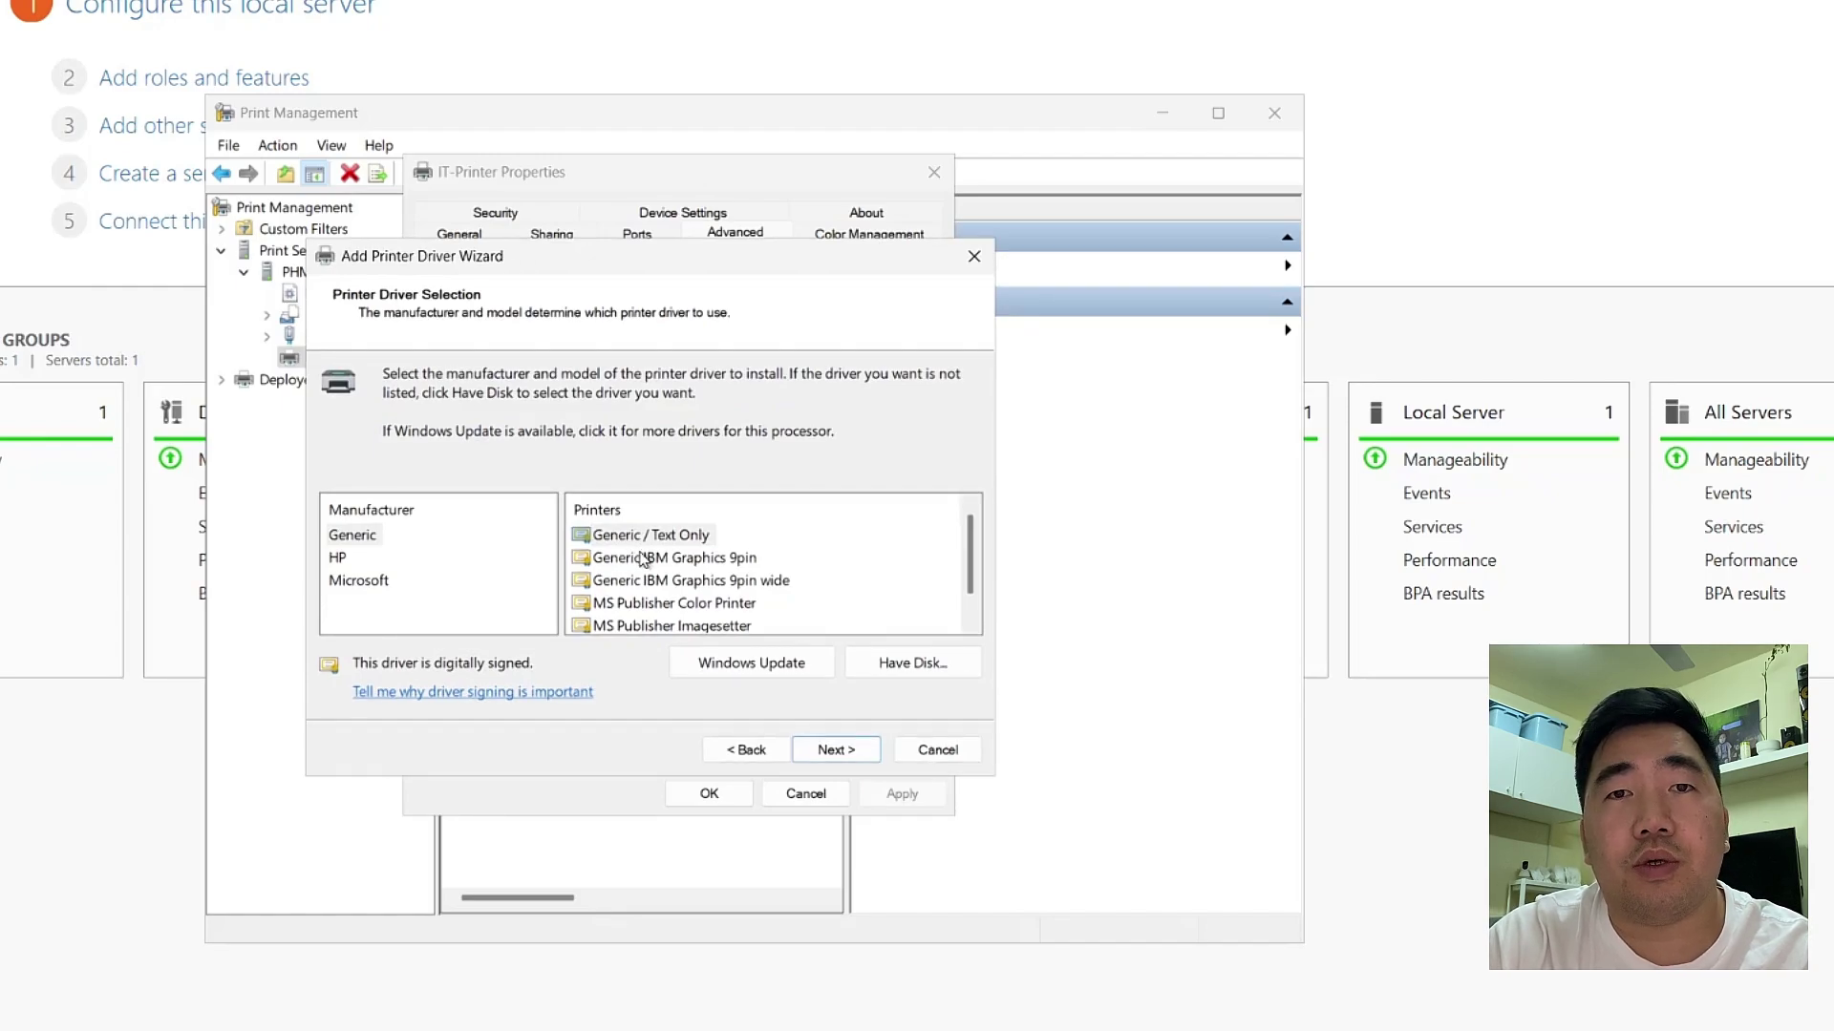
pyautogui.click(938, 750)
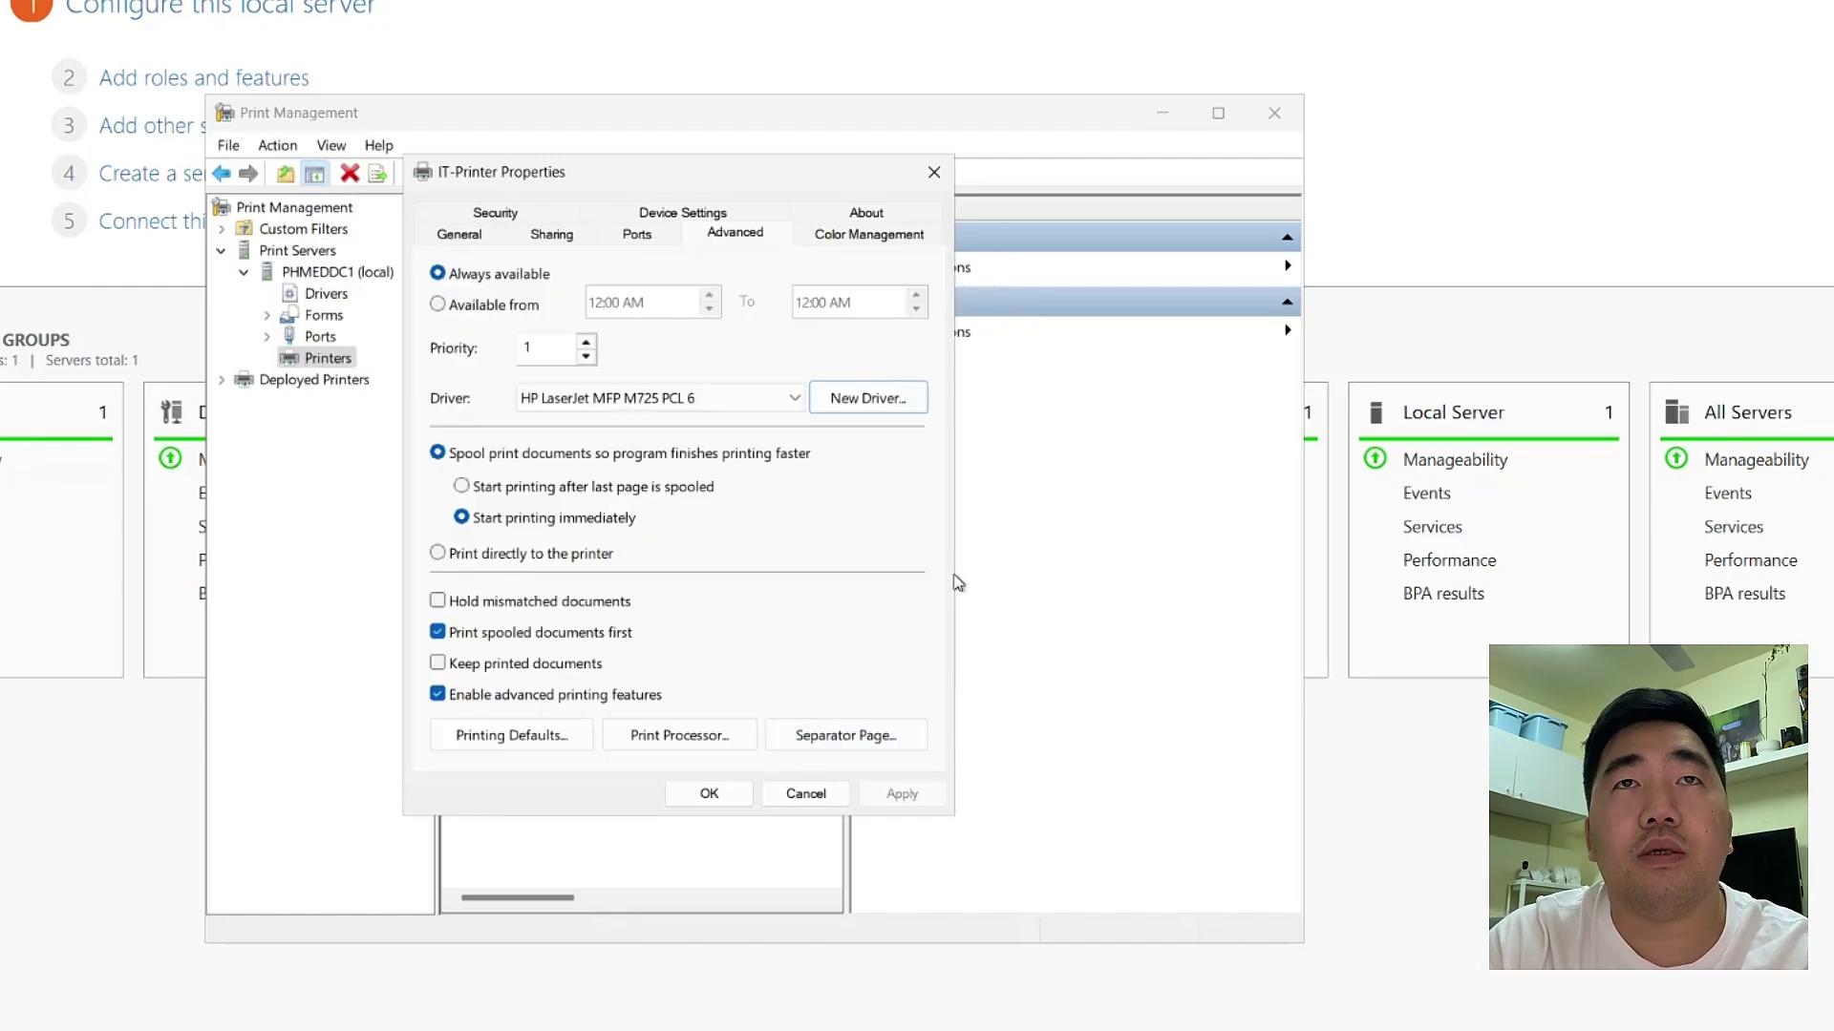
pyautogui.click(934, 173)
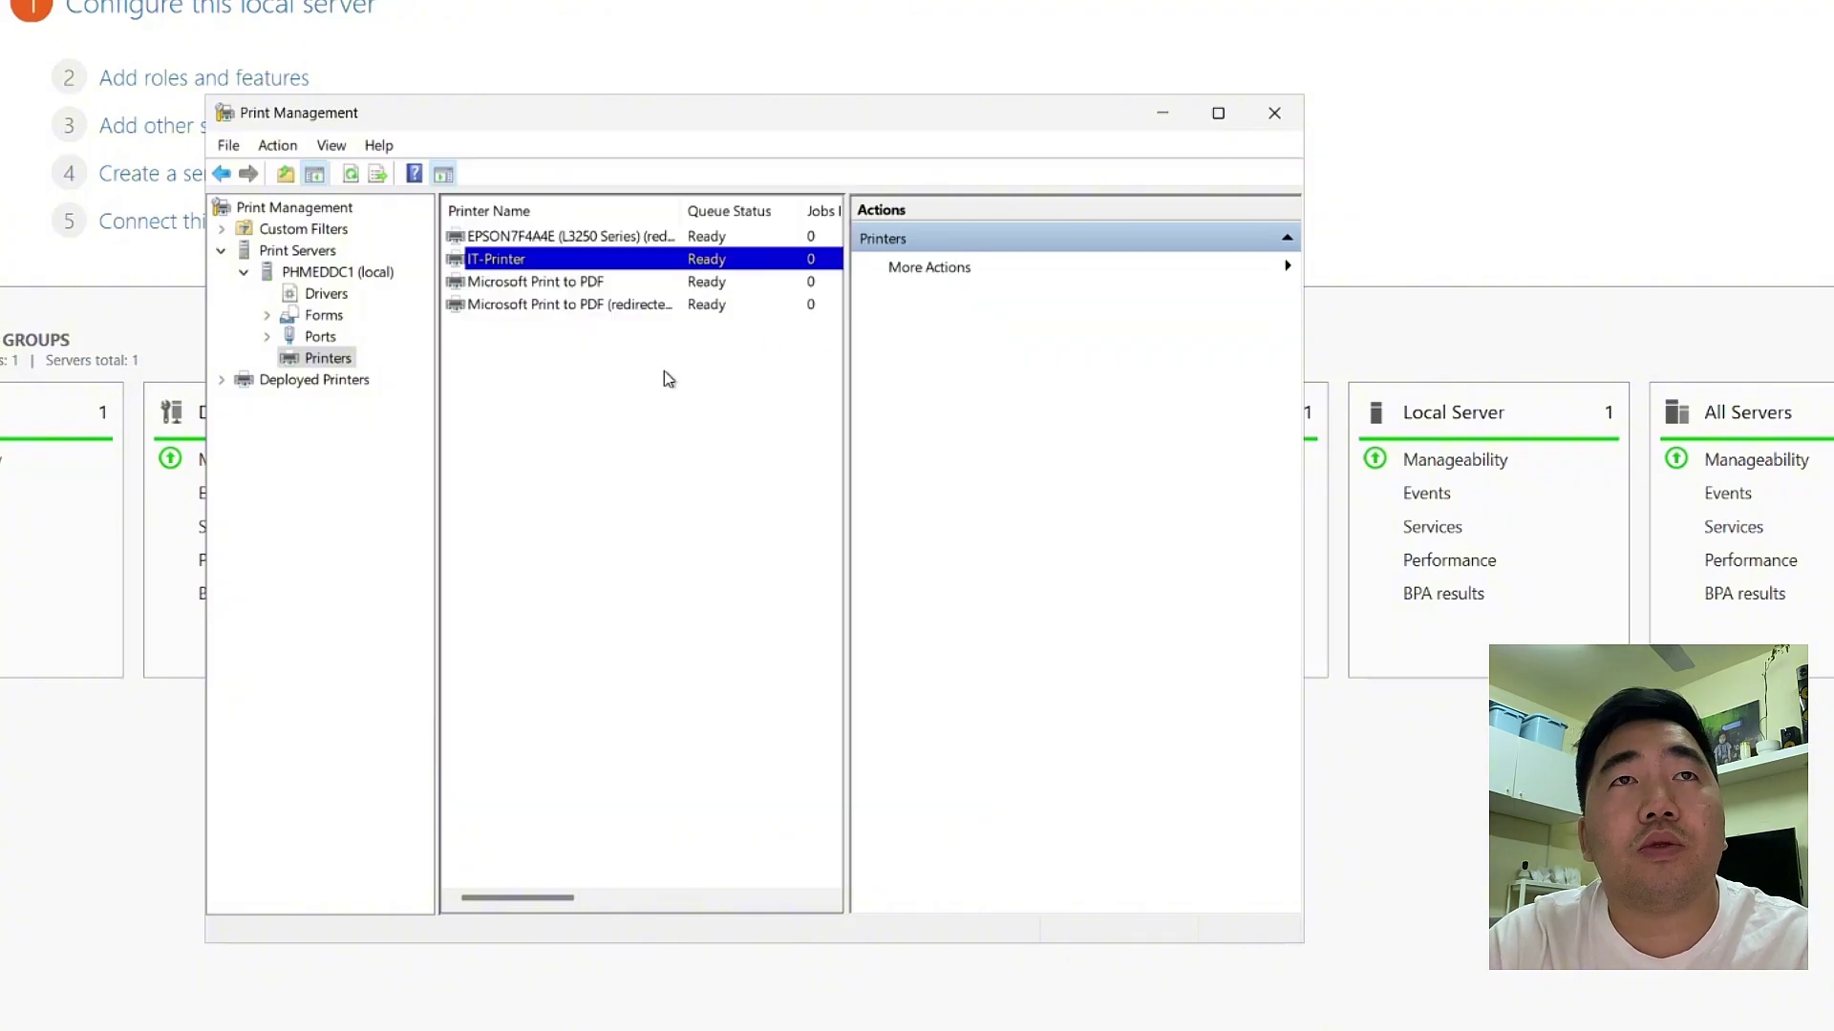
# Open IT-Printer's properties and its Printing Preferences
pyautogui.click(508, 265)
pyautogui.rightClick(508, 265)
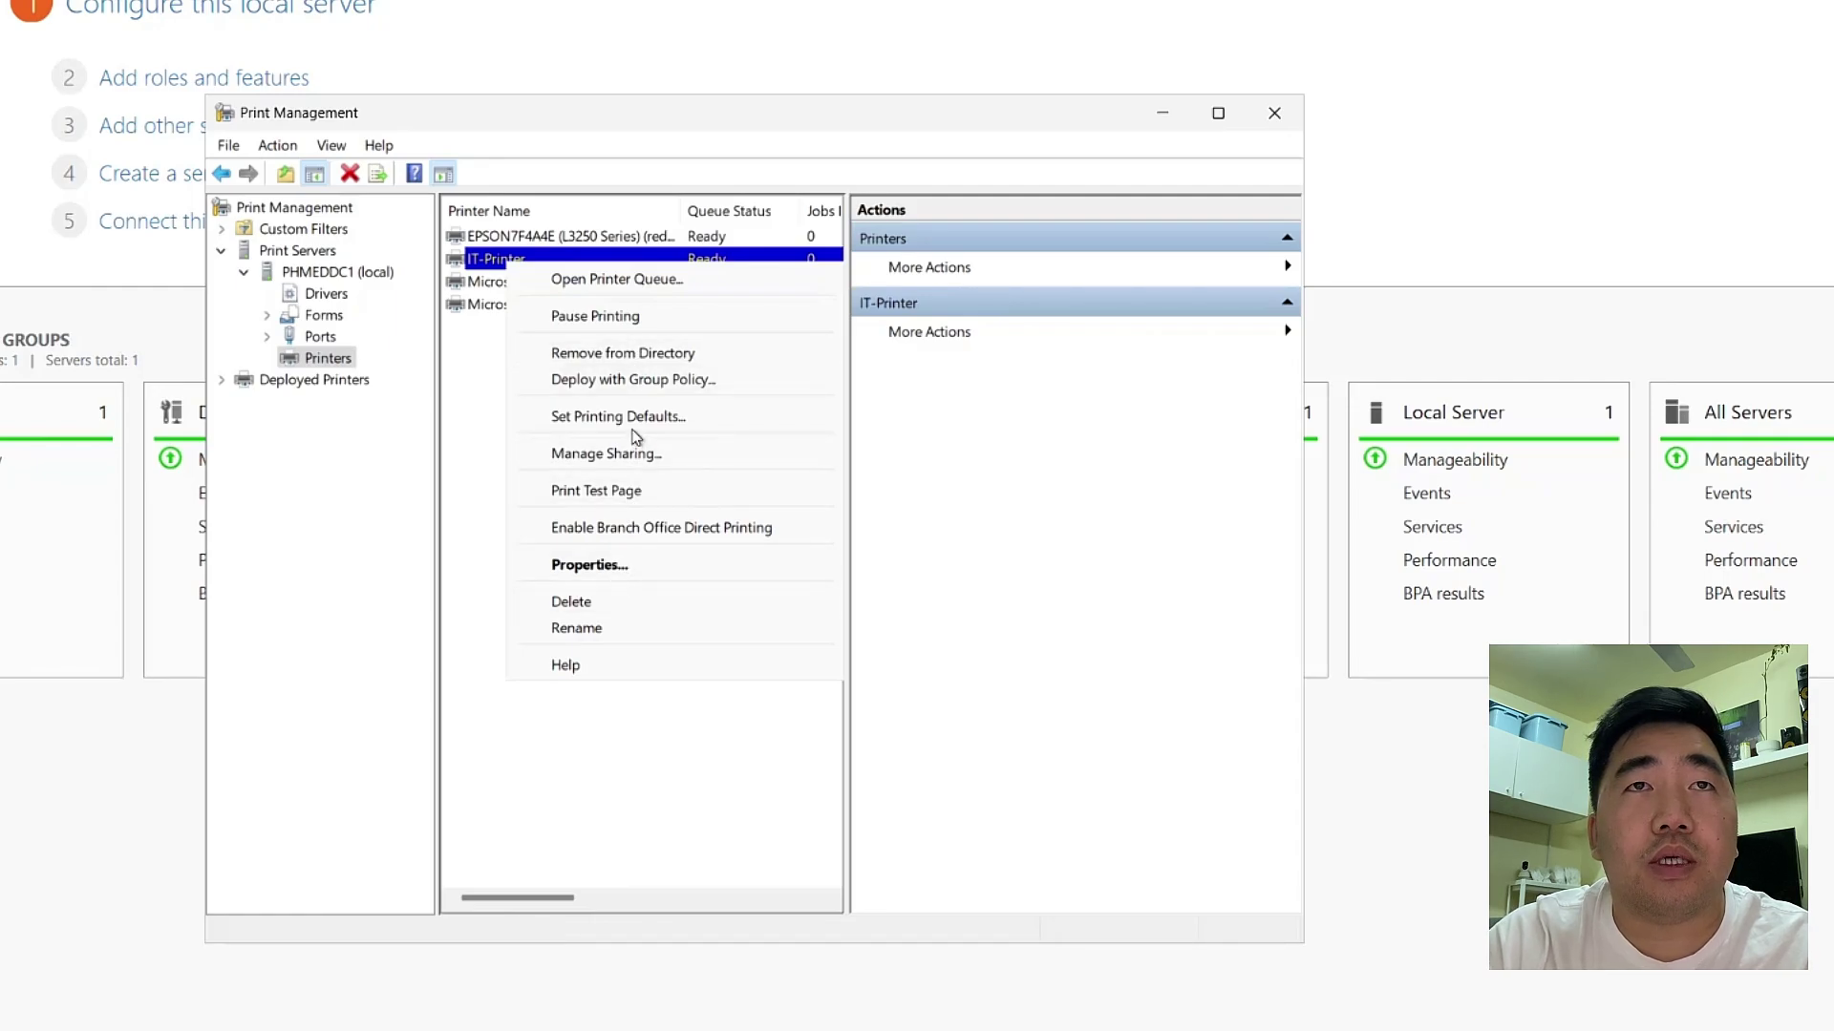
pyautogui.click(571, 565)
pyautogui.moveTo(726, 443); pyautogui.dragTo(523, 201)
pyautogui.click(668, 762)
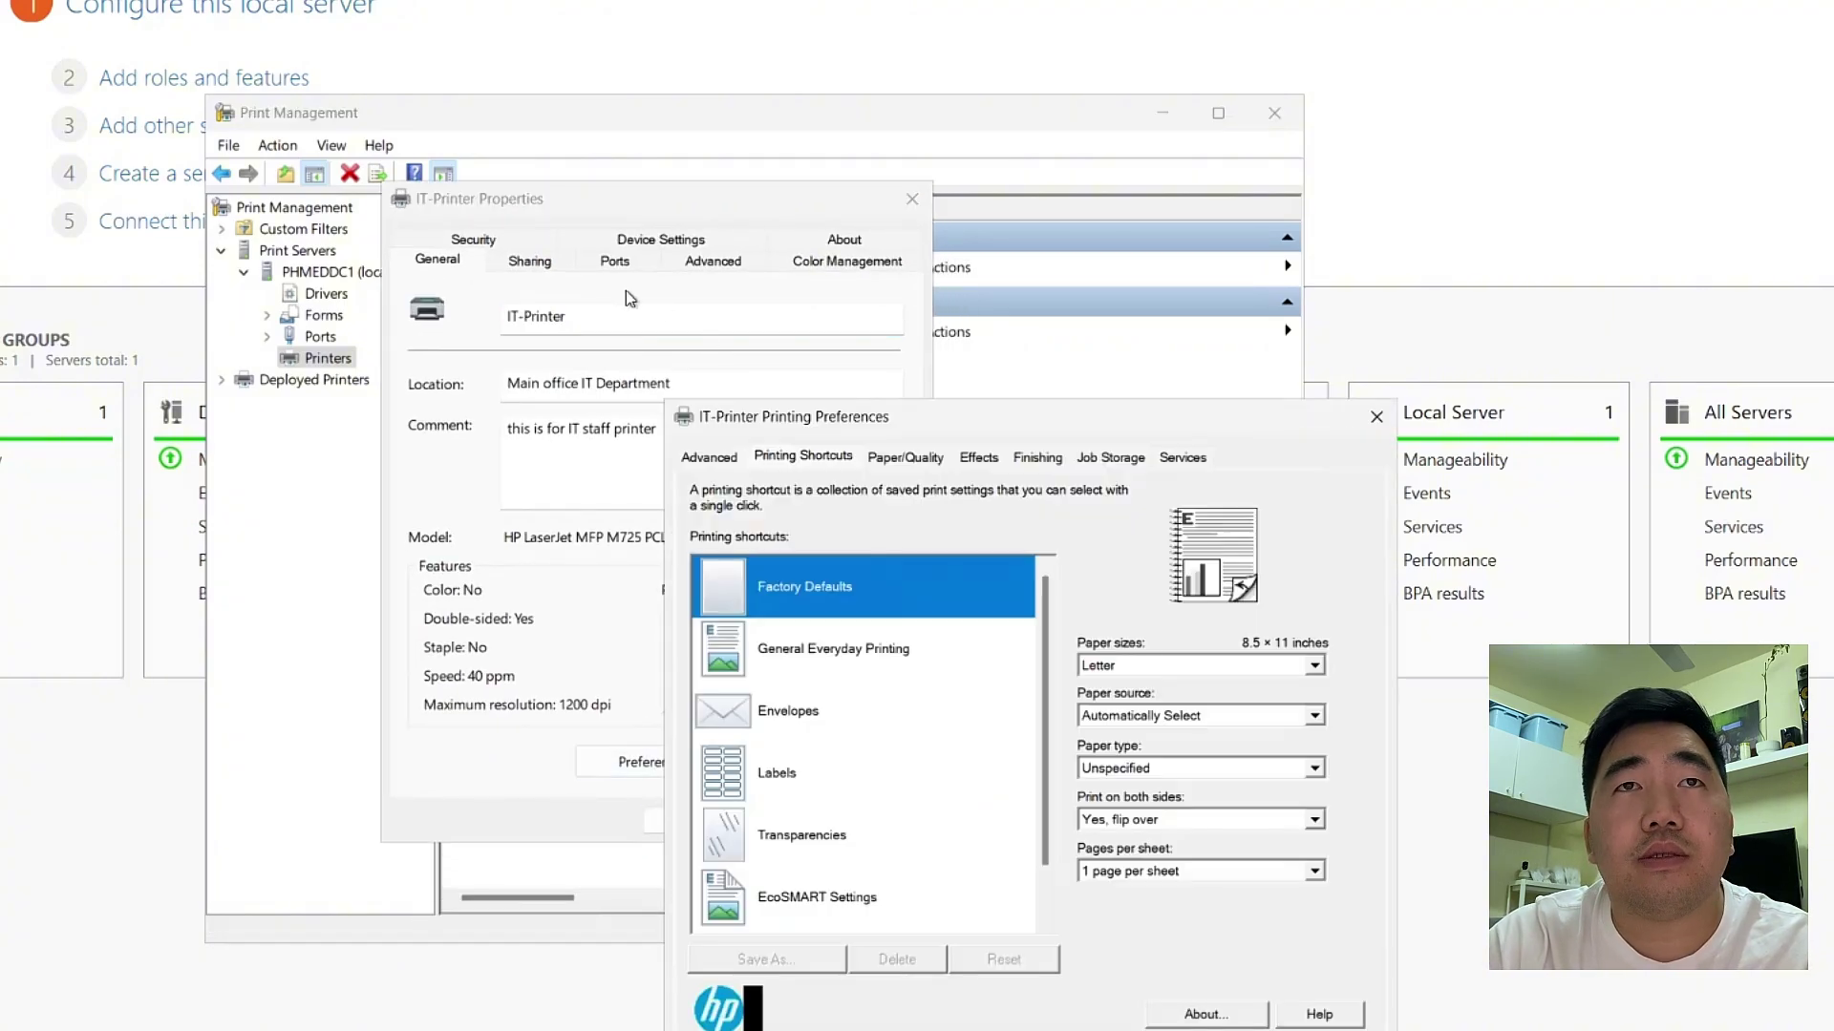
# Set paper size A4, paper type Plain, no two-sided printing, and save
pyautogui.moveTo(746, 420); pyautogui.dragTo(339, 176)
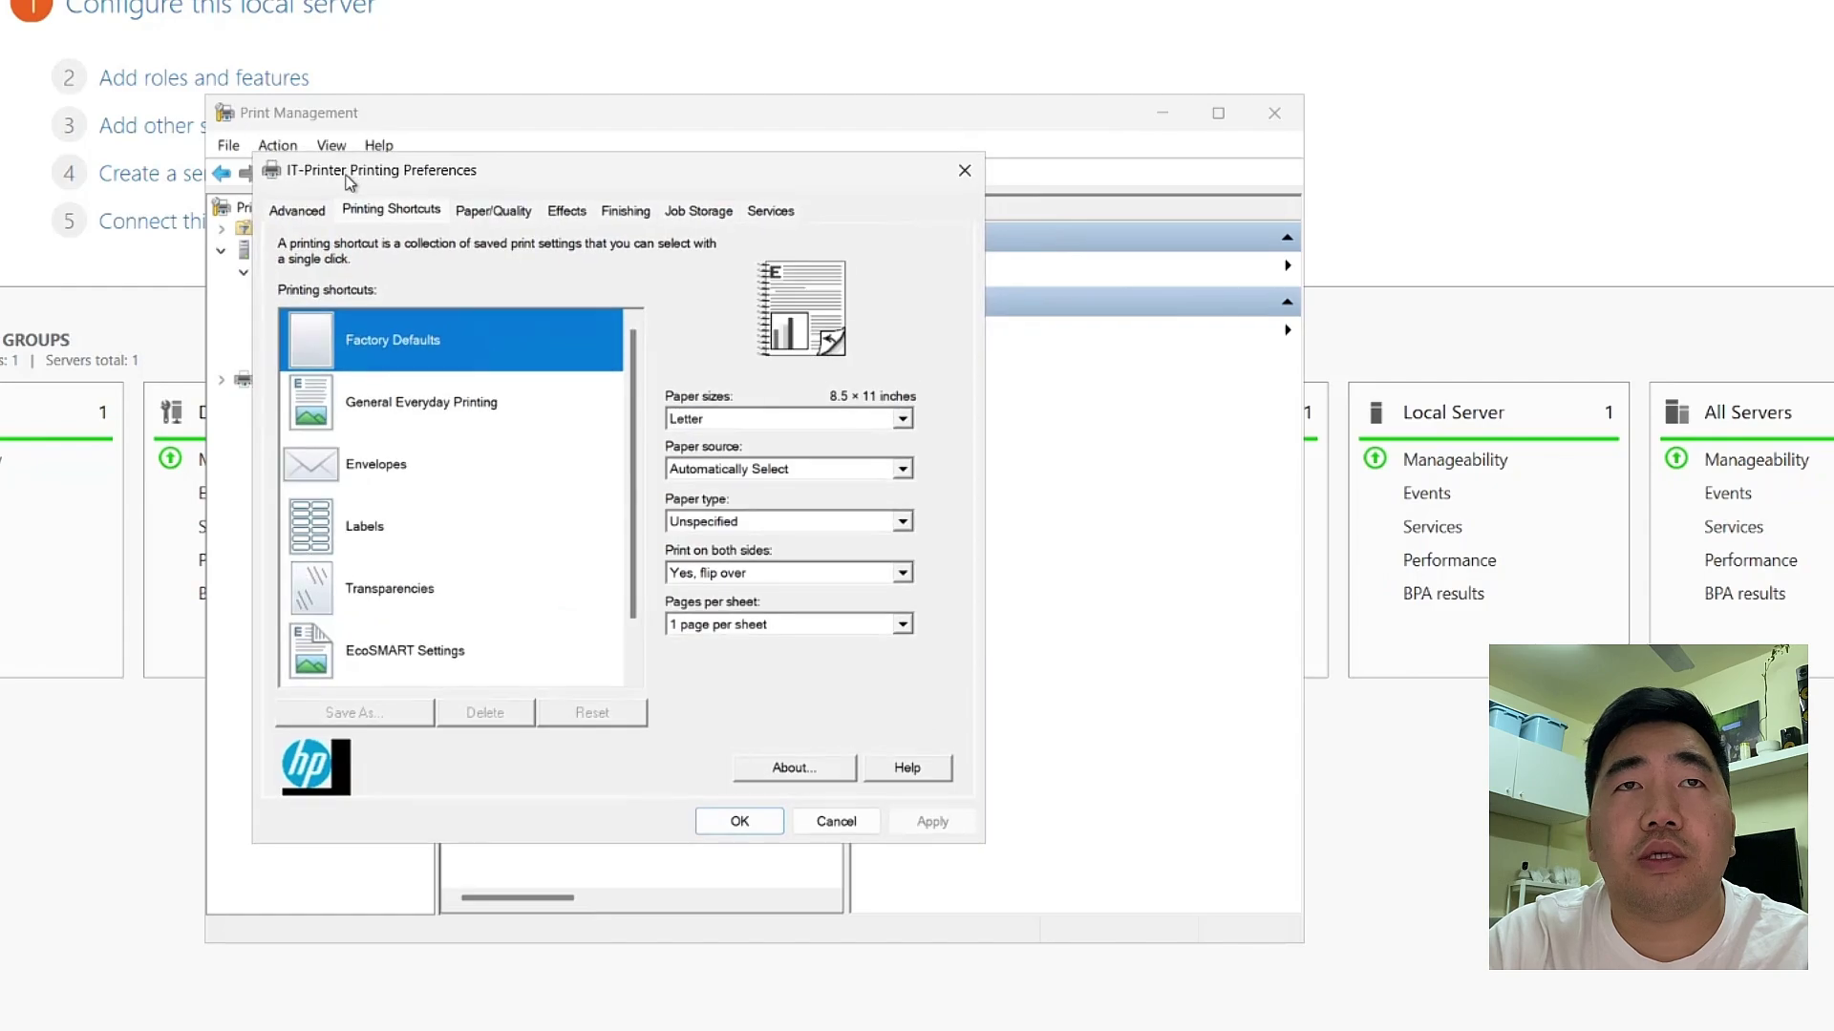
pyautogui.click(751, 420)
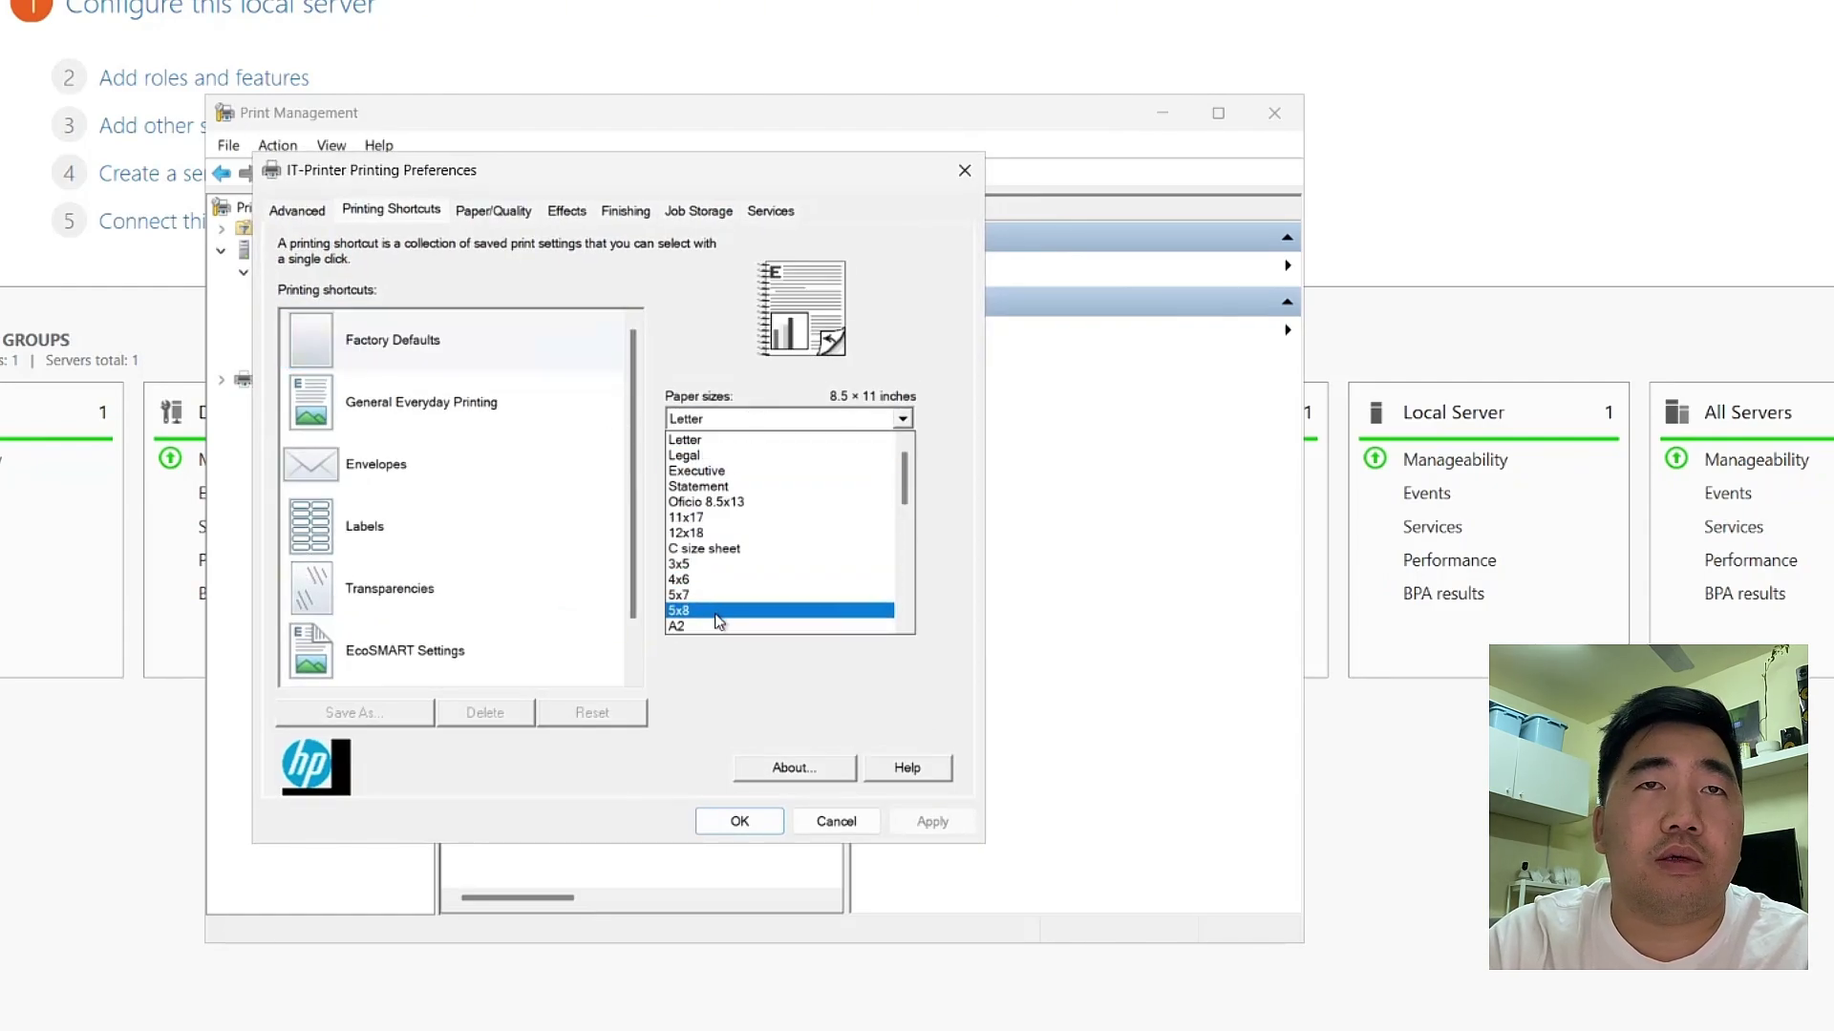
pyautogui.scroll(-4, 718, 616)
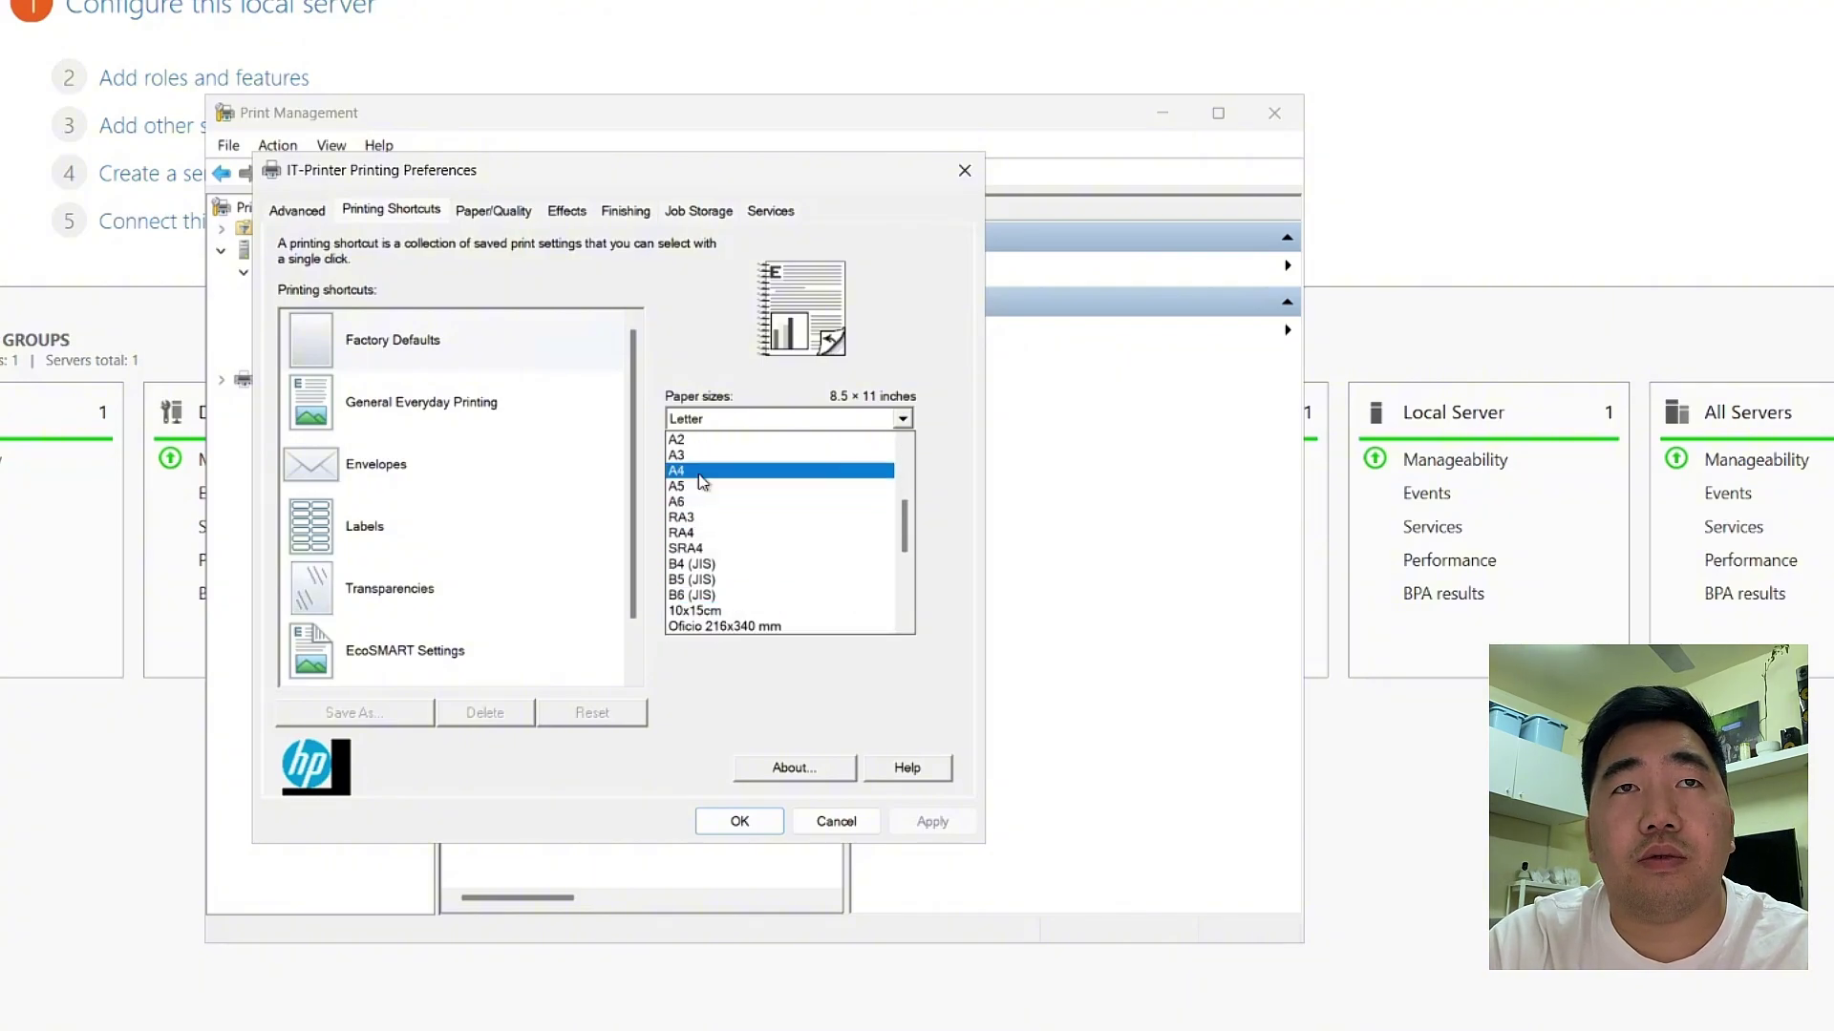
pyautogui.click(703, 472)
pyautogui.click(729, 521)
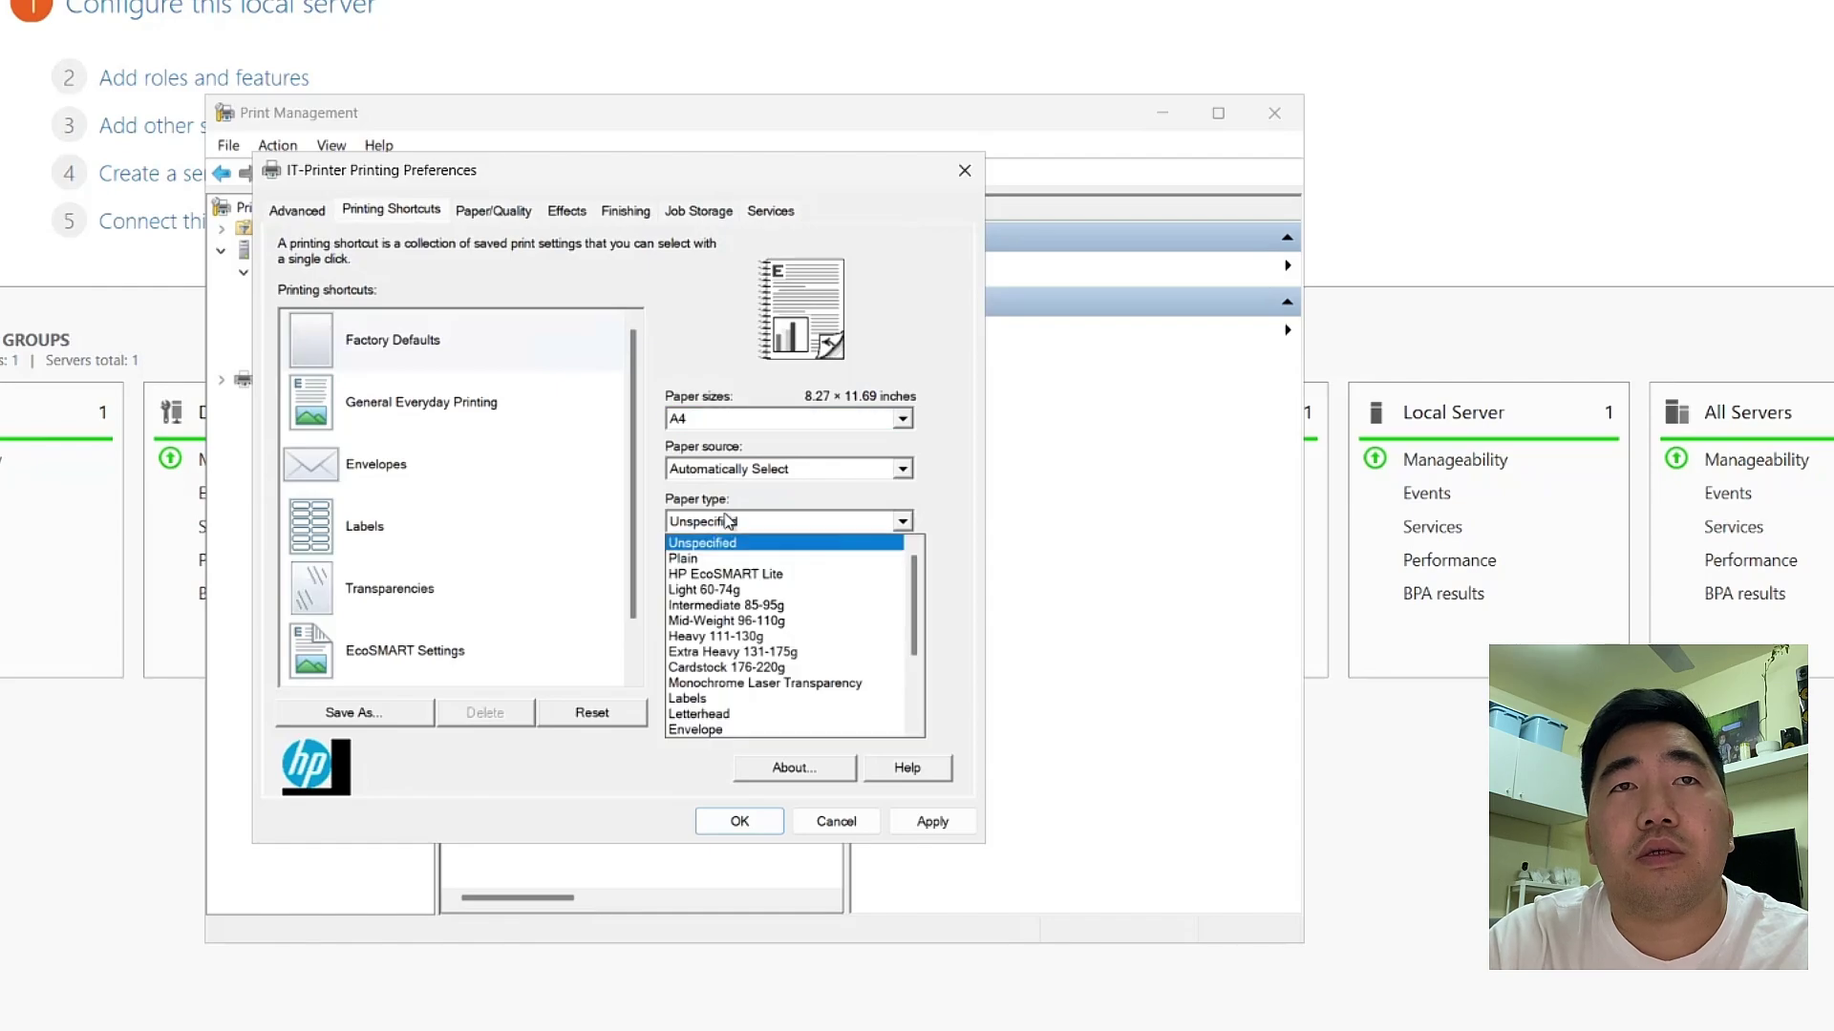
pyautogui.click(721, 557)
pyautogui.click(781, 575)
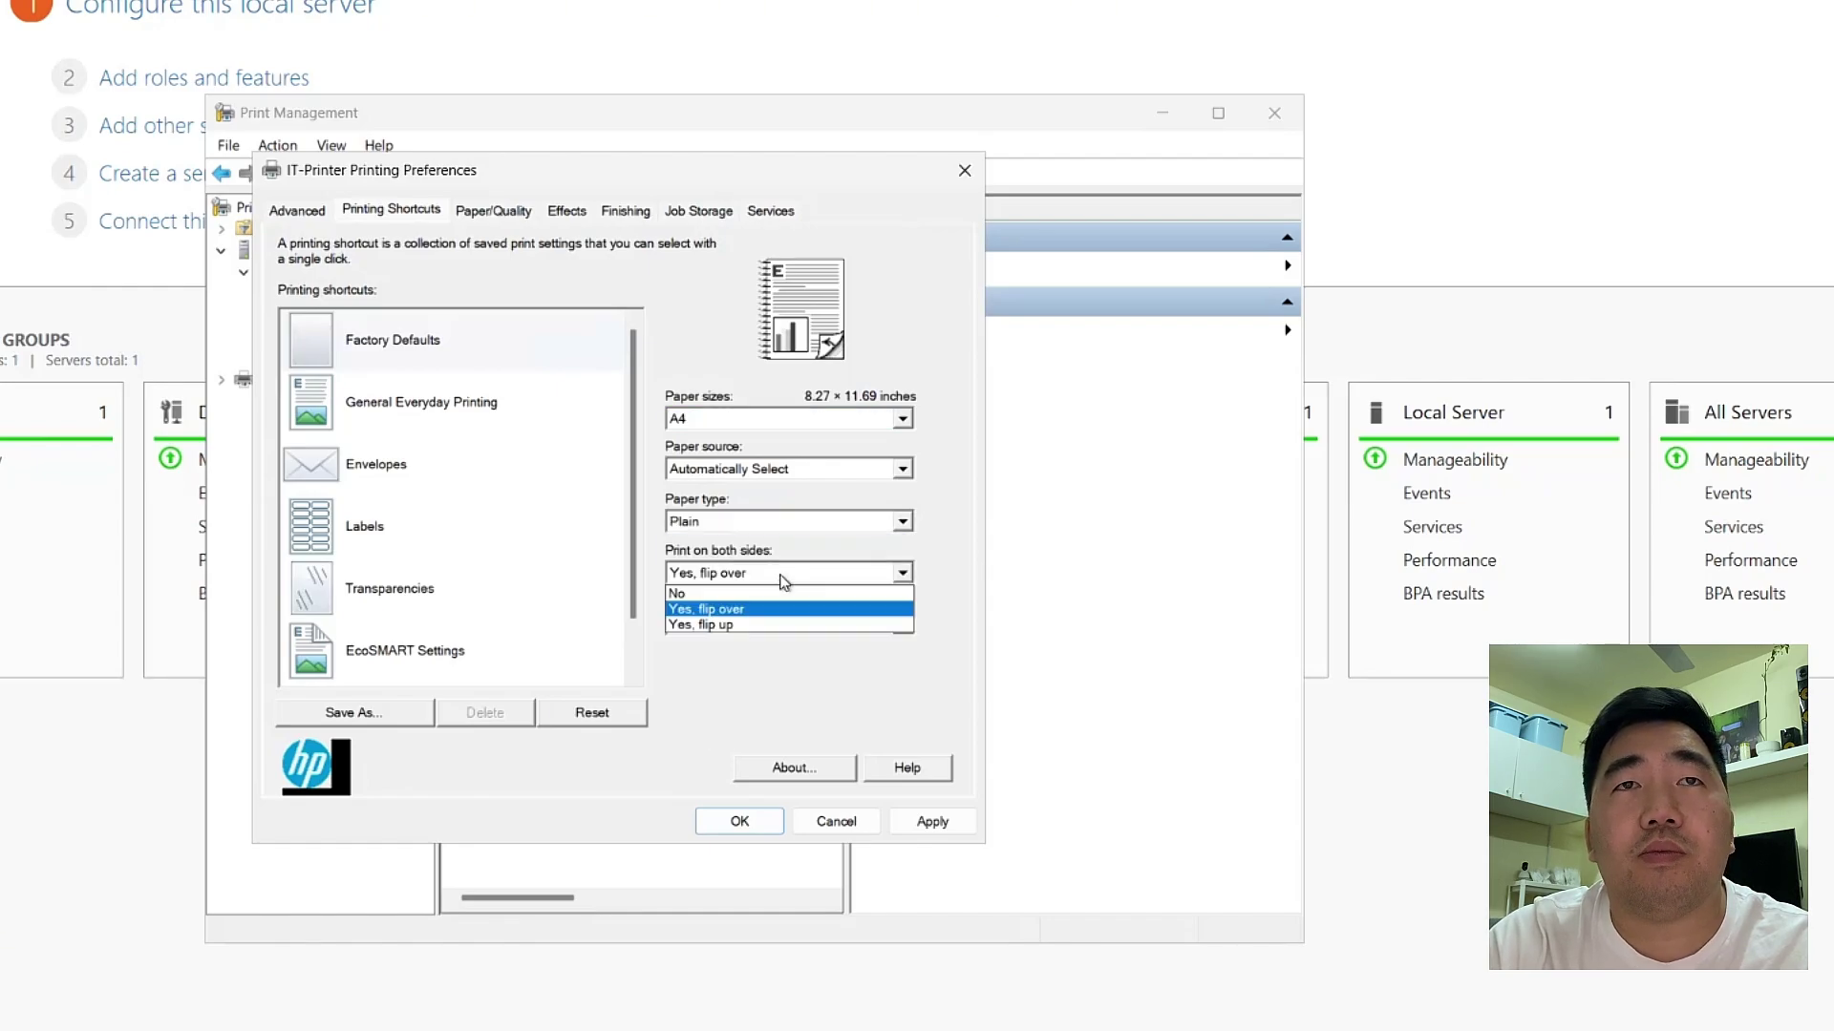
pyautogui.click(774, 593)
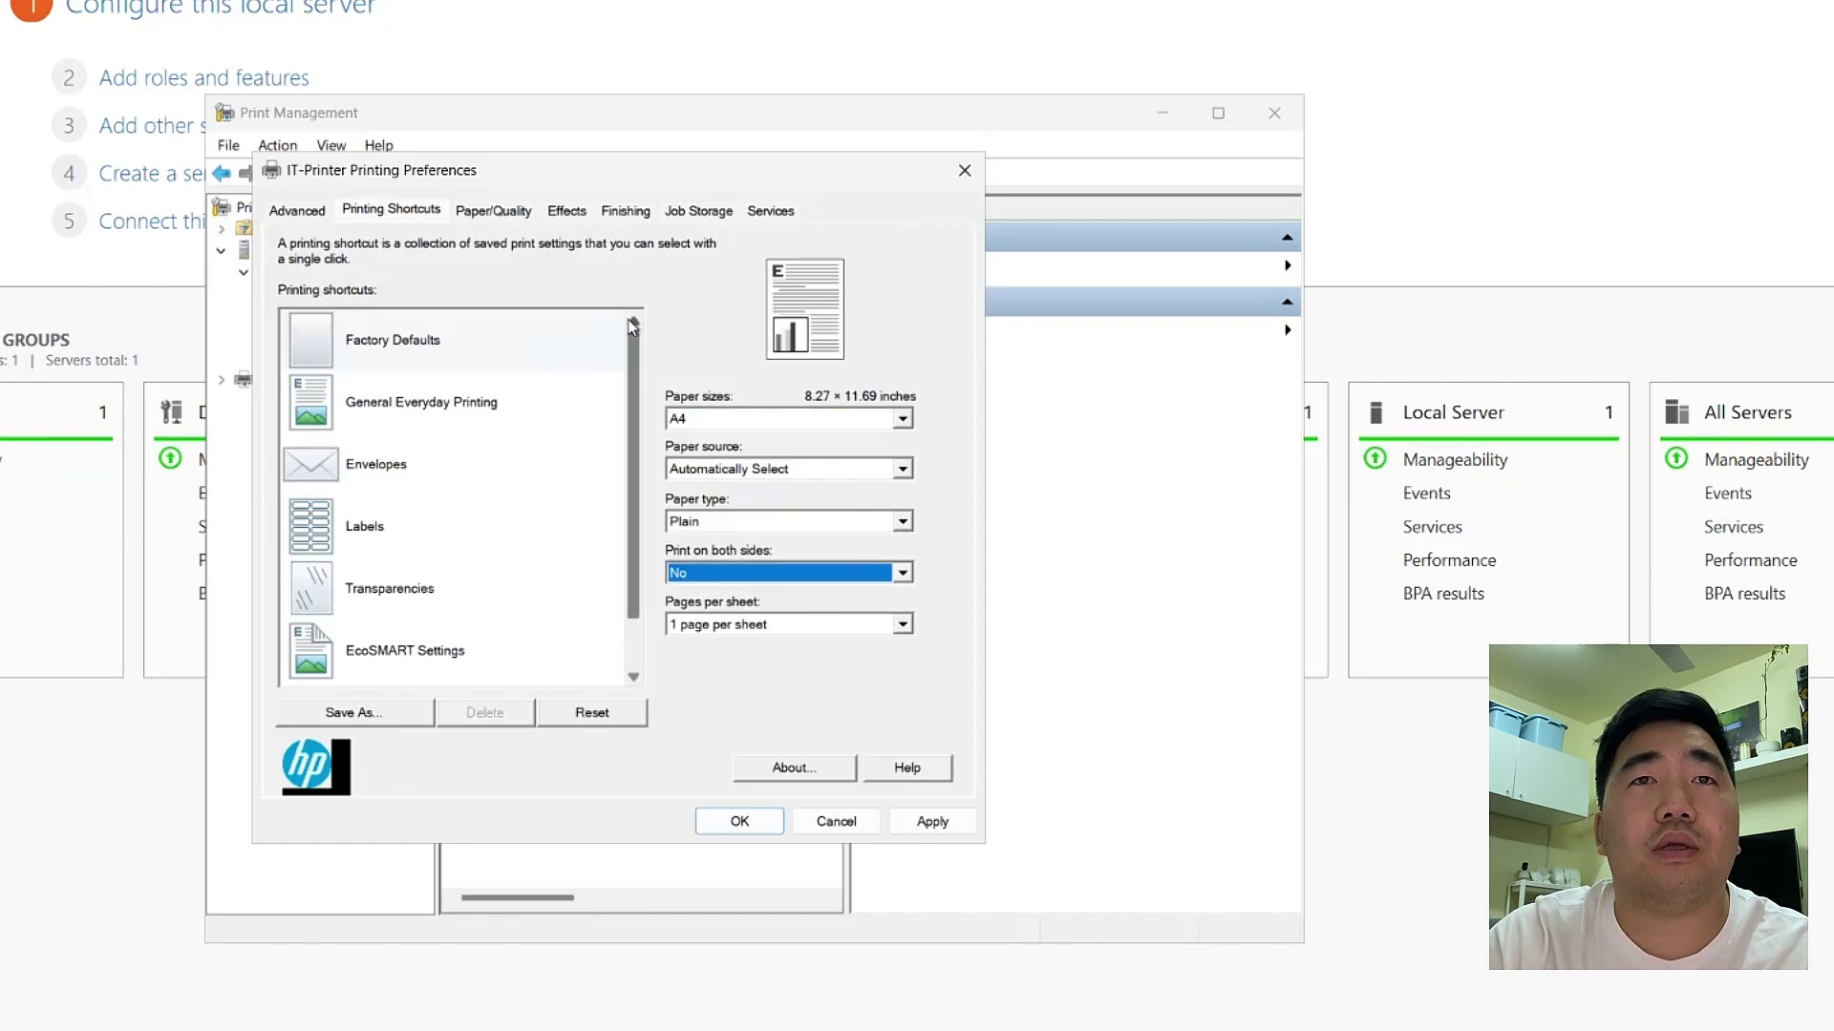
pyautogui.click(739, 821)
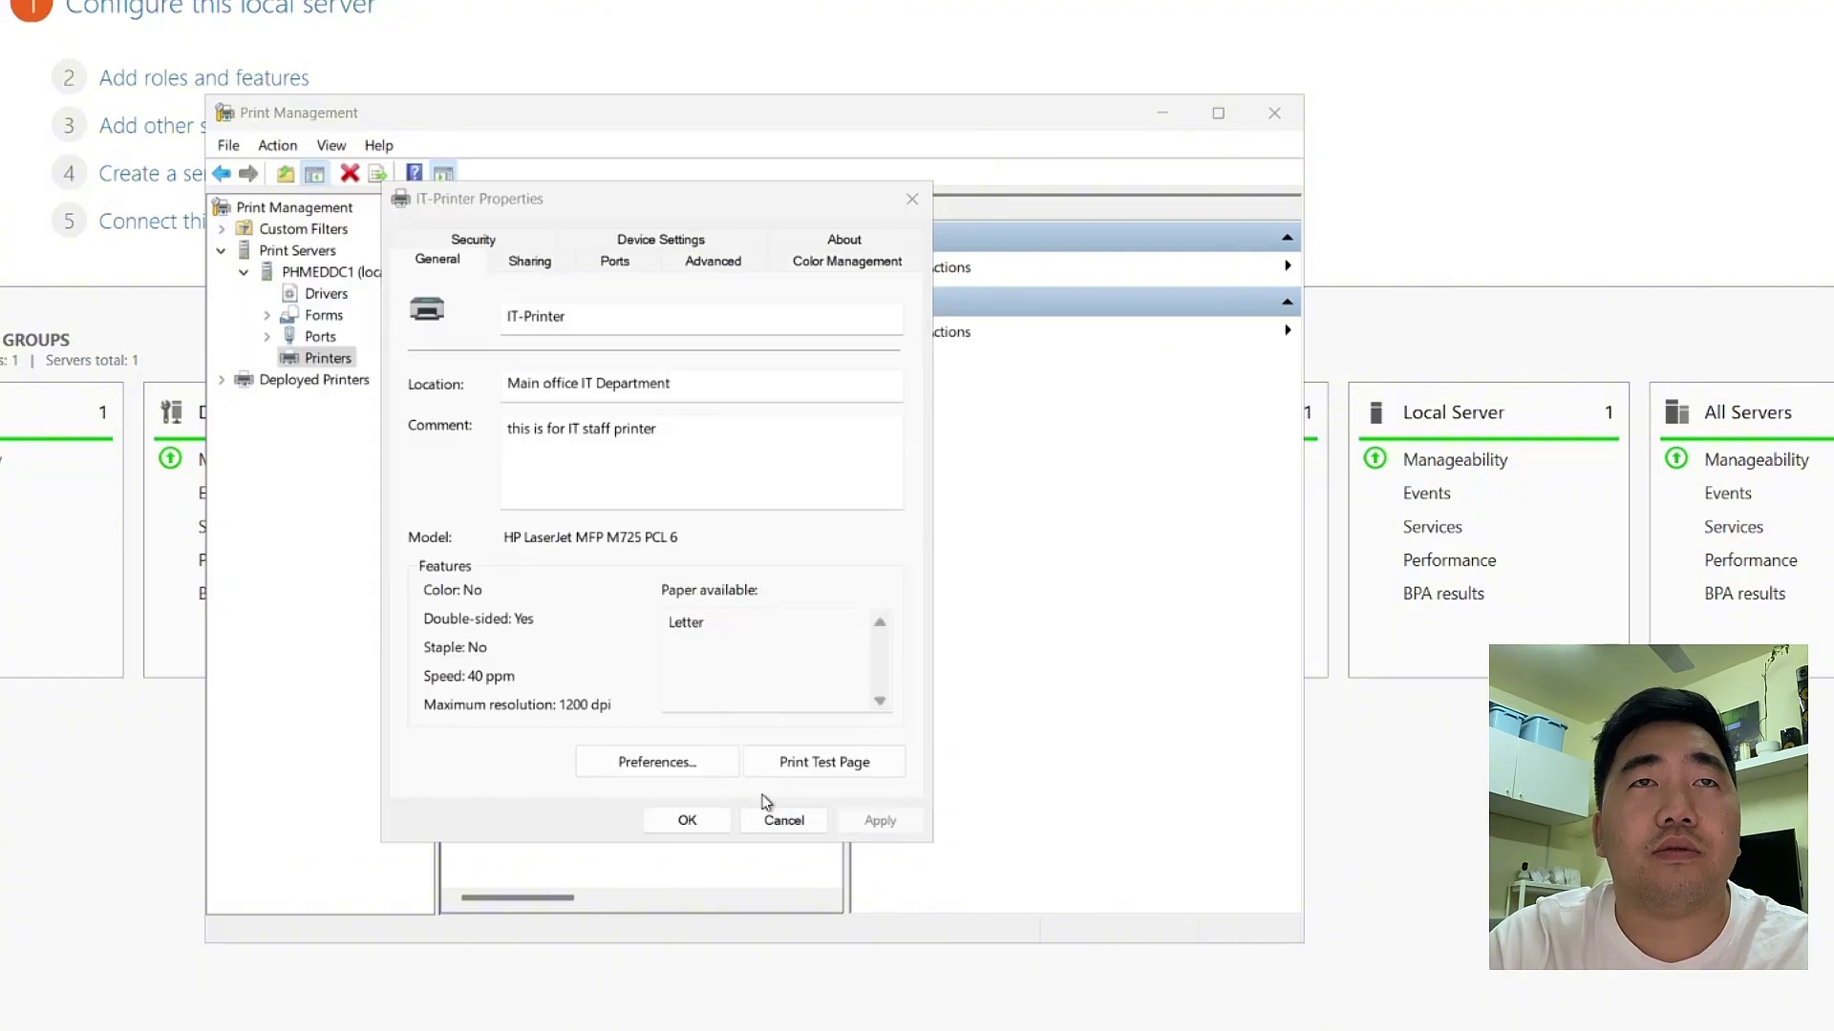
# Set aside the IT-Printer Properties dialog and bring up Server Manager's Tools list
pyautogui.moveTo(554, 200); pyautogui.dragTo(607, 225)
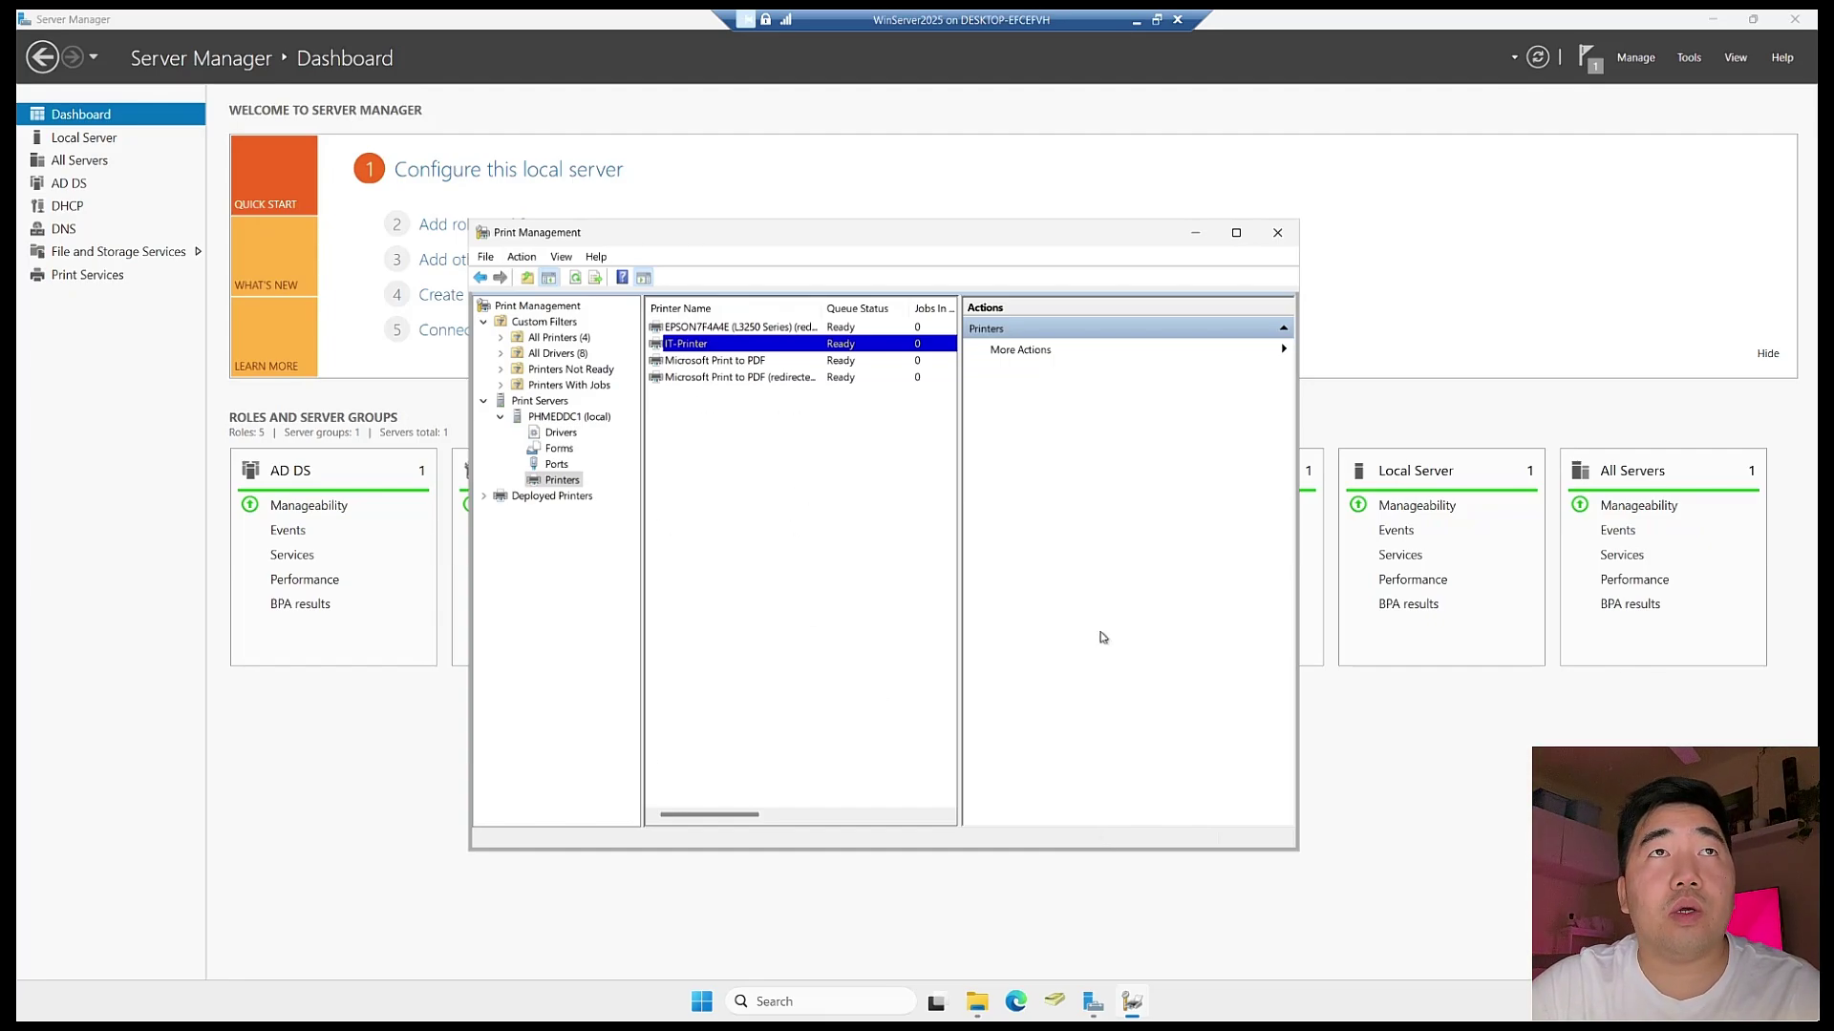
pyautogui.click(1686, 58)
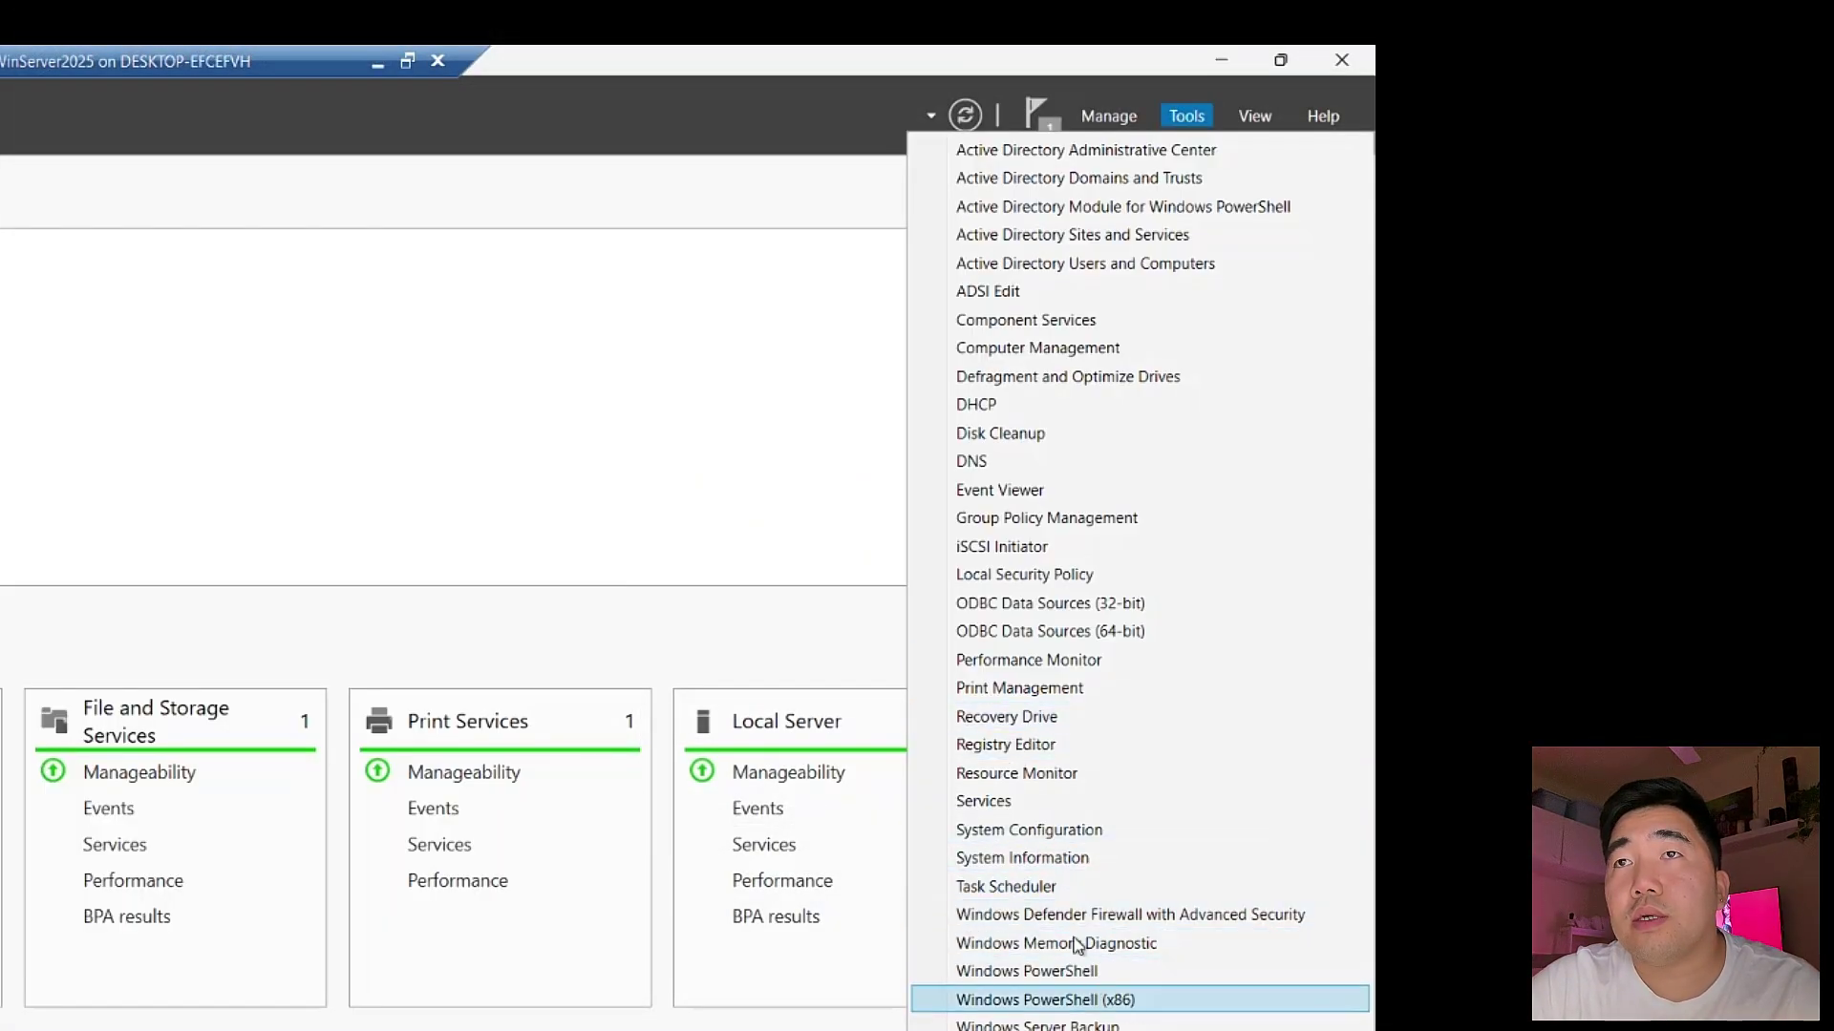
# Launch Group Policy Management and expand Forest: medina.com down to its Group Policy Objects
pyautogui.click(1023, 521)
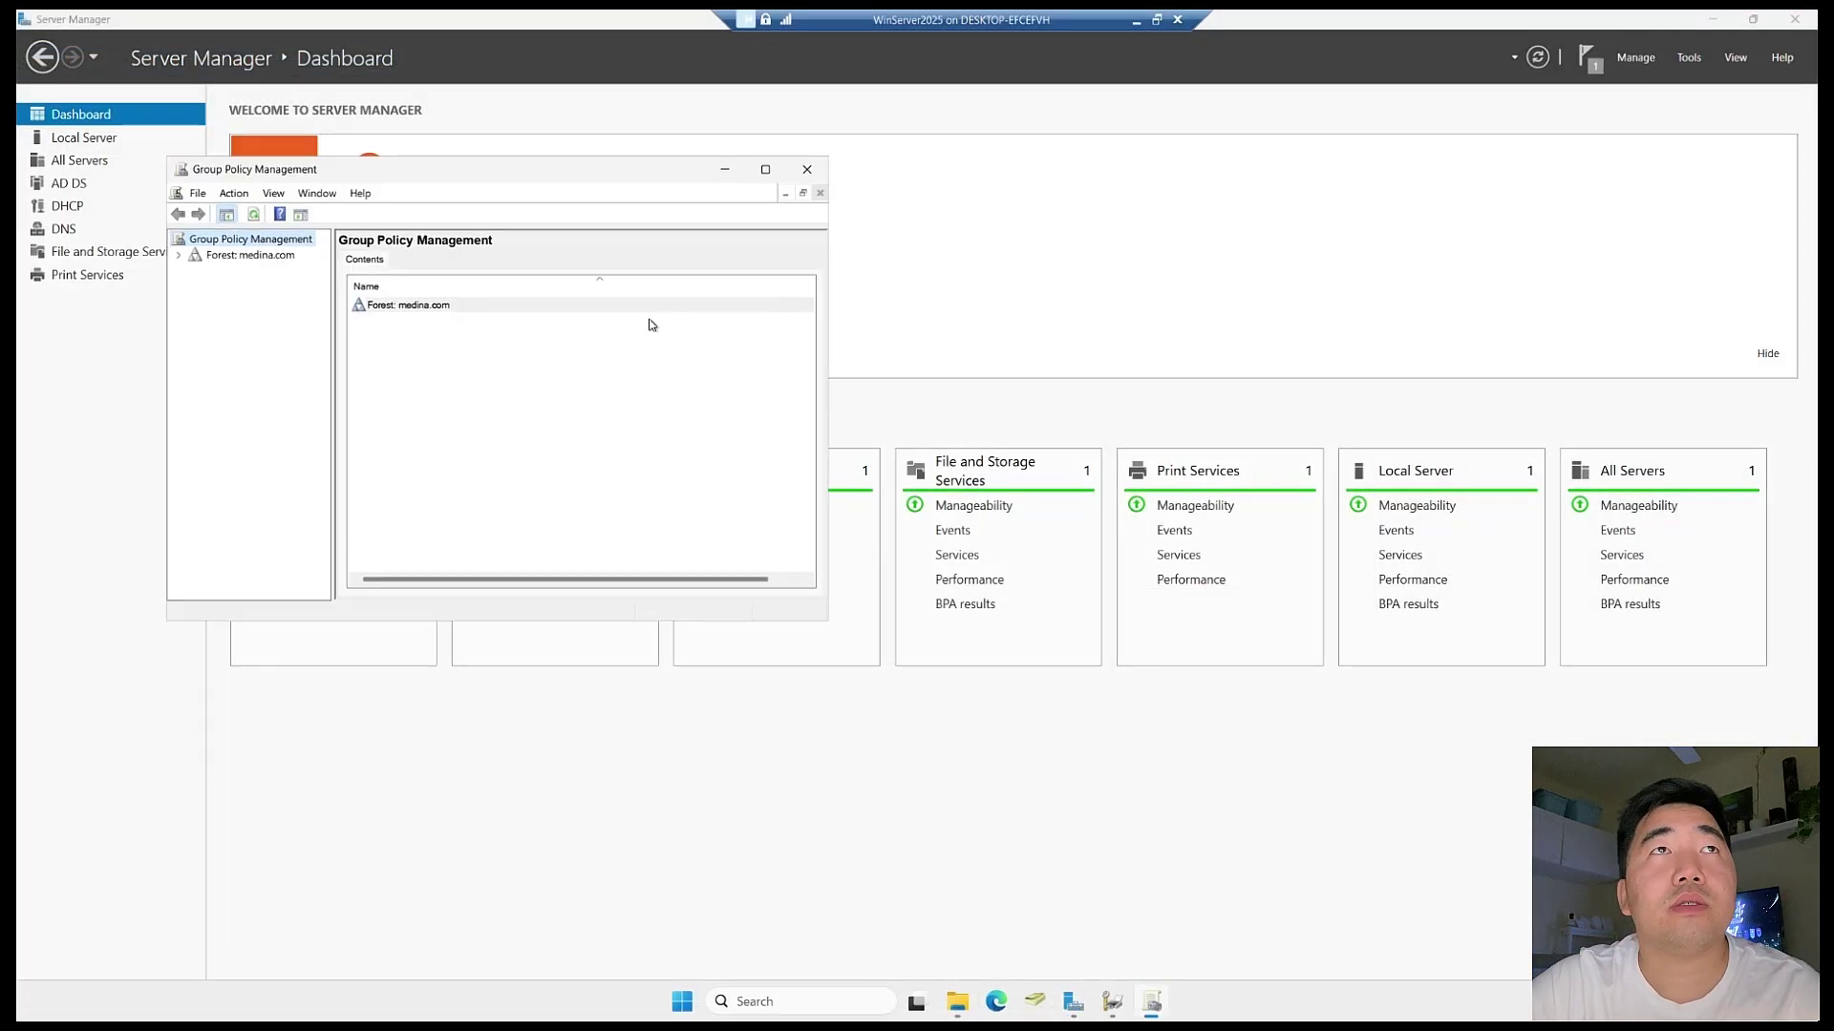
pyautogui.click(669, 430)
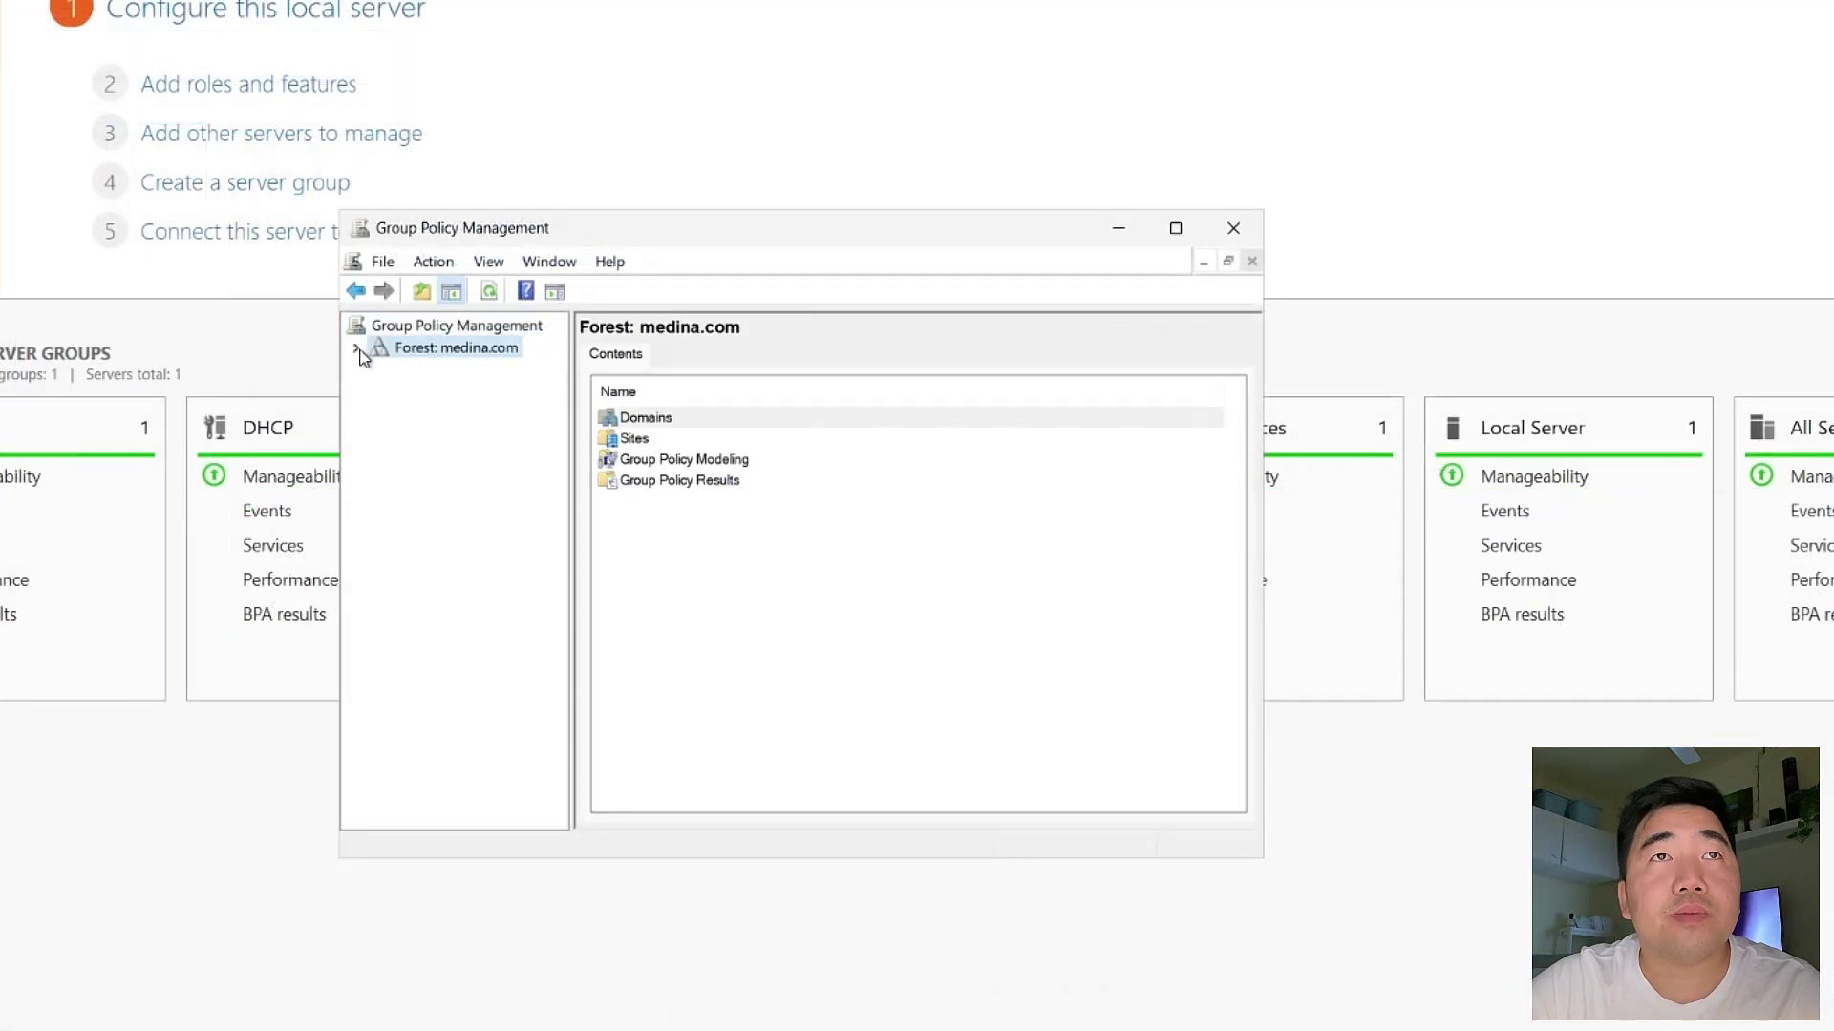
pyautogui.click(358, 350)
pyautogui.click(380, 371)
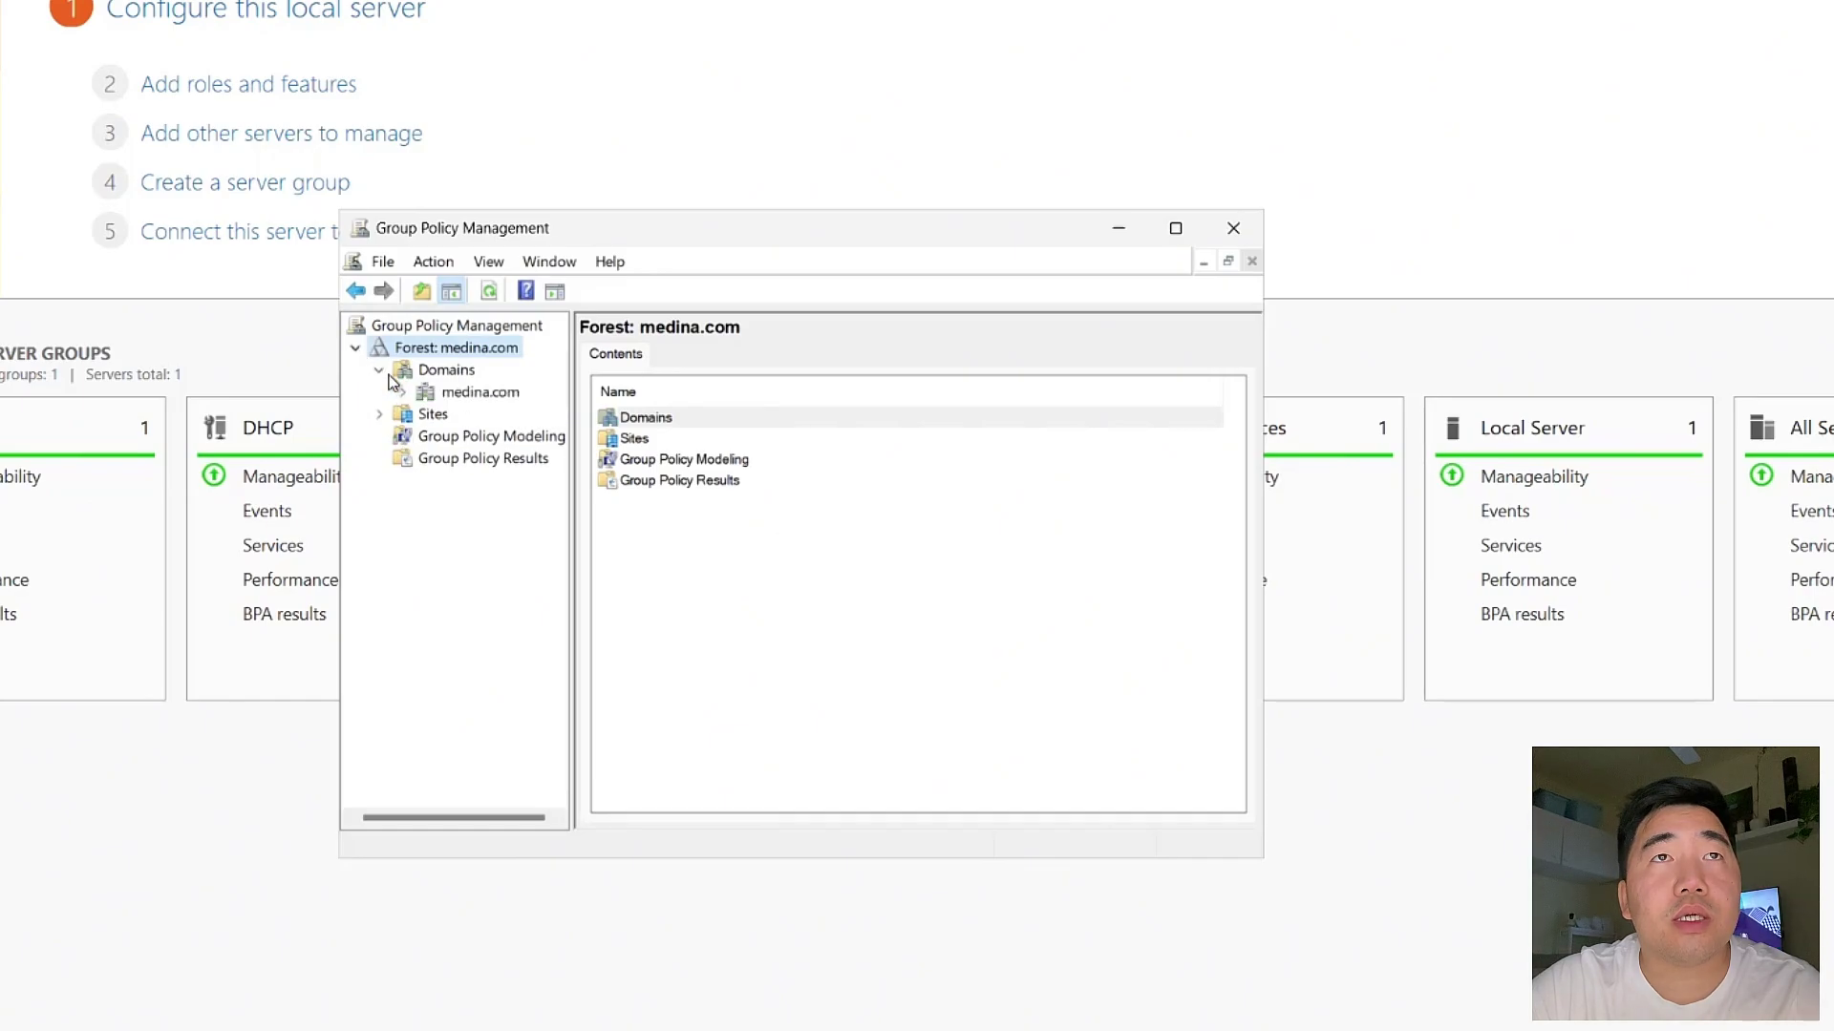
pyautogui.click(402, 391)
pyautogui.click(473, 392)
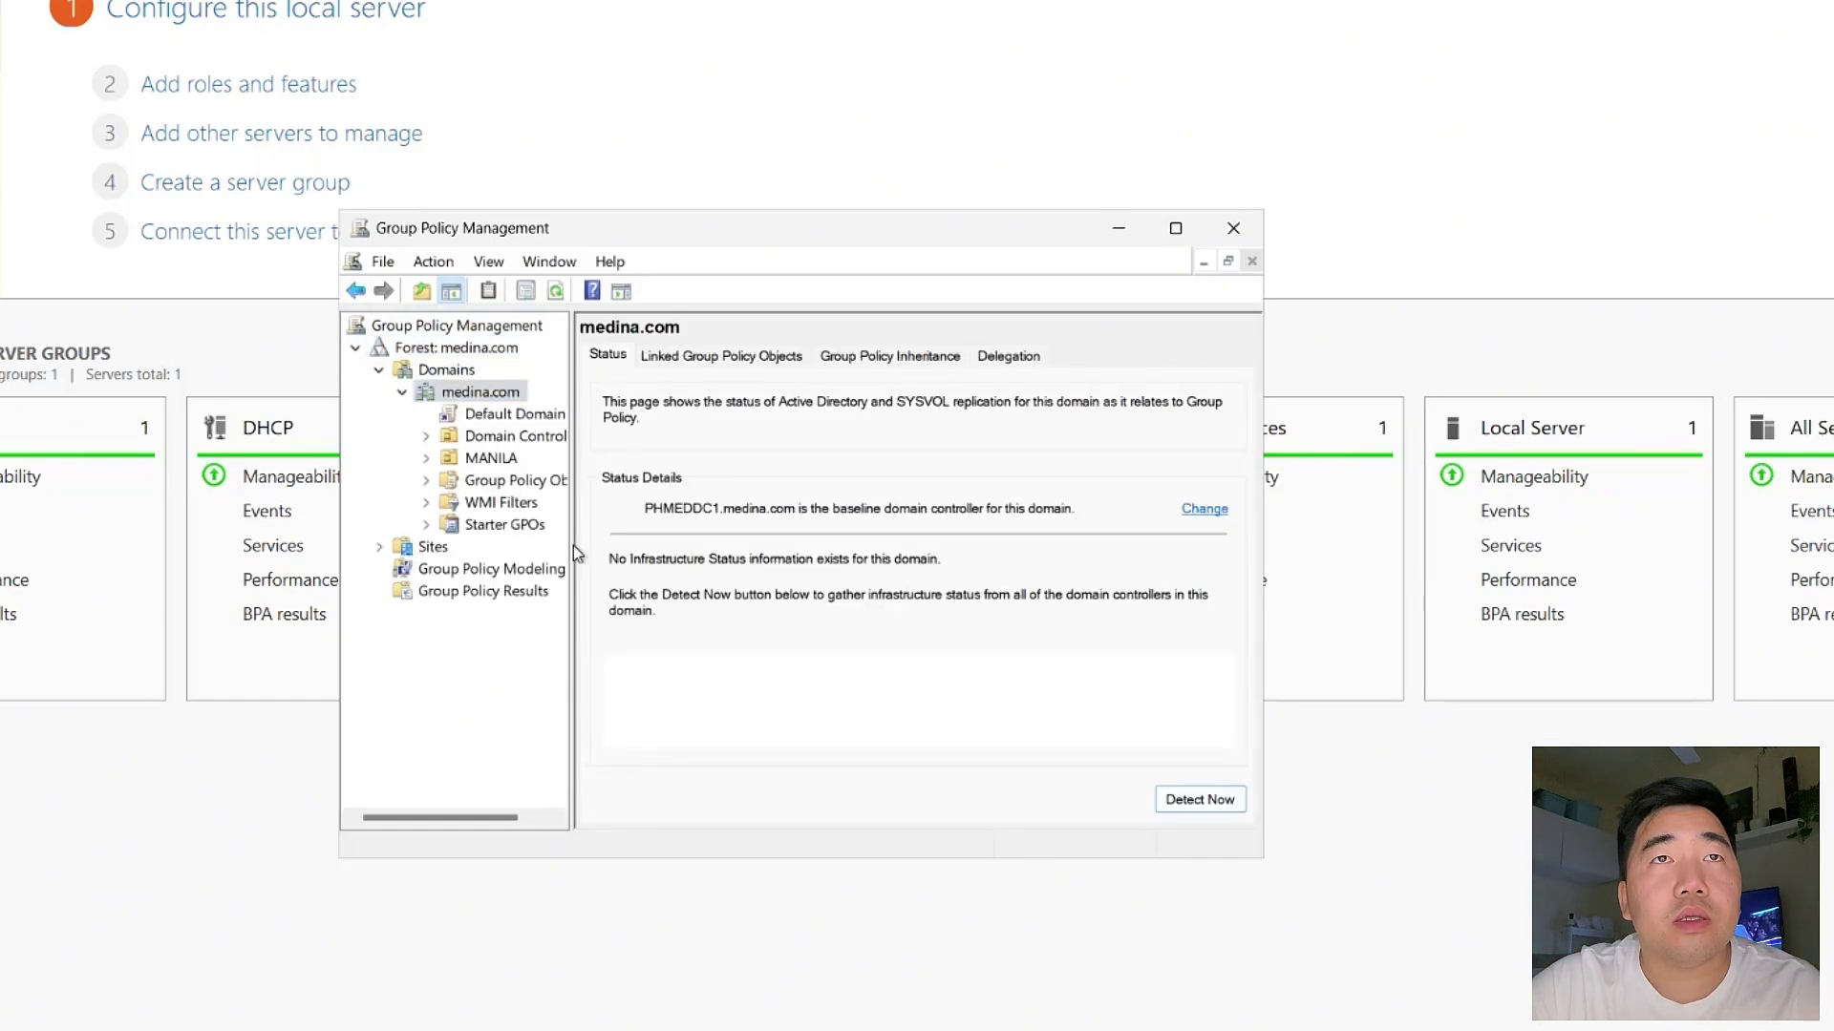
pyautogui.moveTo(573, 554); pyautogui.dragTo(731, 563)
pyautogui.click(531, 482)
pyautogui.moveTo(619, 246); pyautogui.dragTo(555, 229)
# Create a new GPO named 'IT Printer' under Group Policy Objects
pyautogui.rightClick(431, 464)
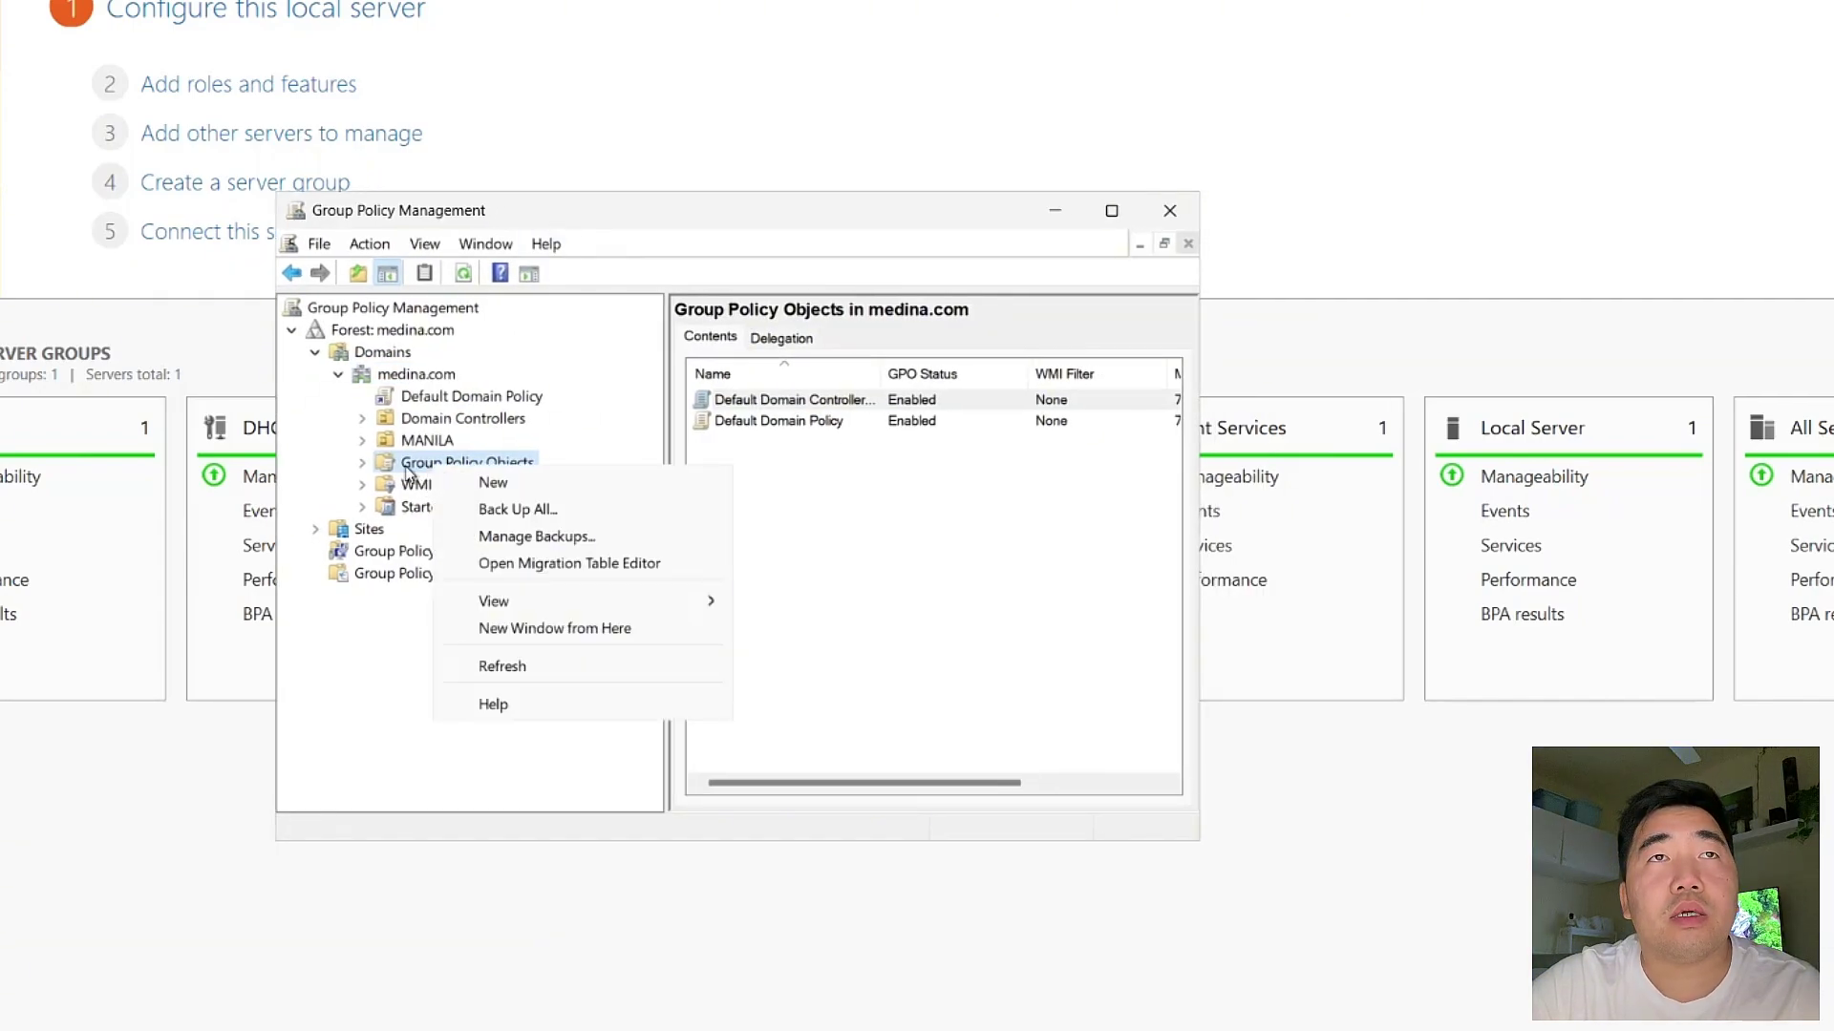
pyautogui.click(512, 487)
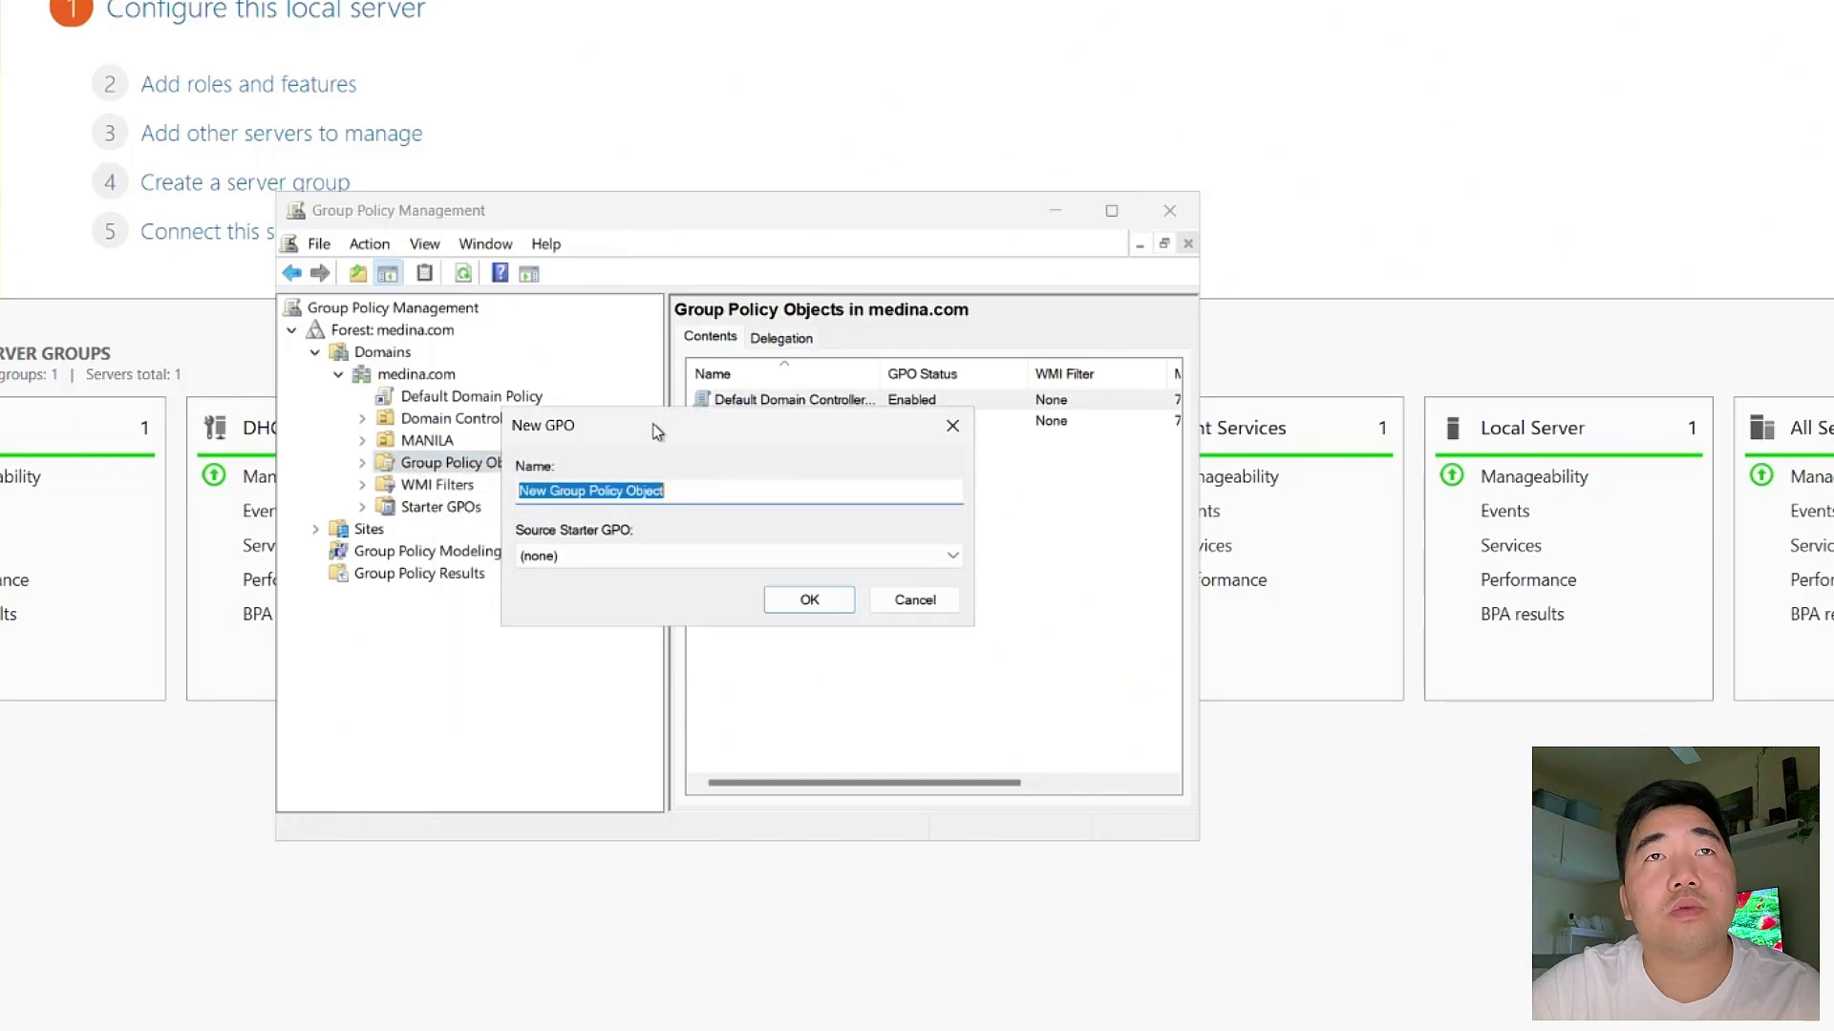
pyautogui.click(791, 516)
pyautogui.hotkey('ctrl', 'a')
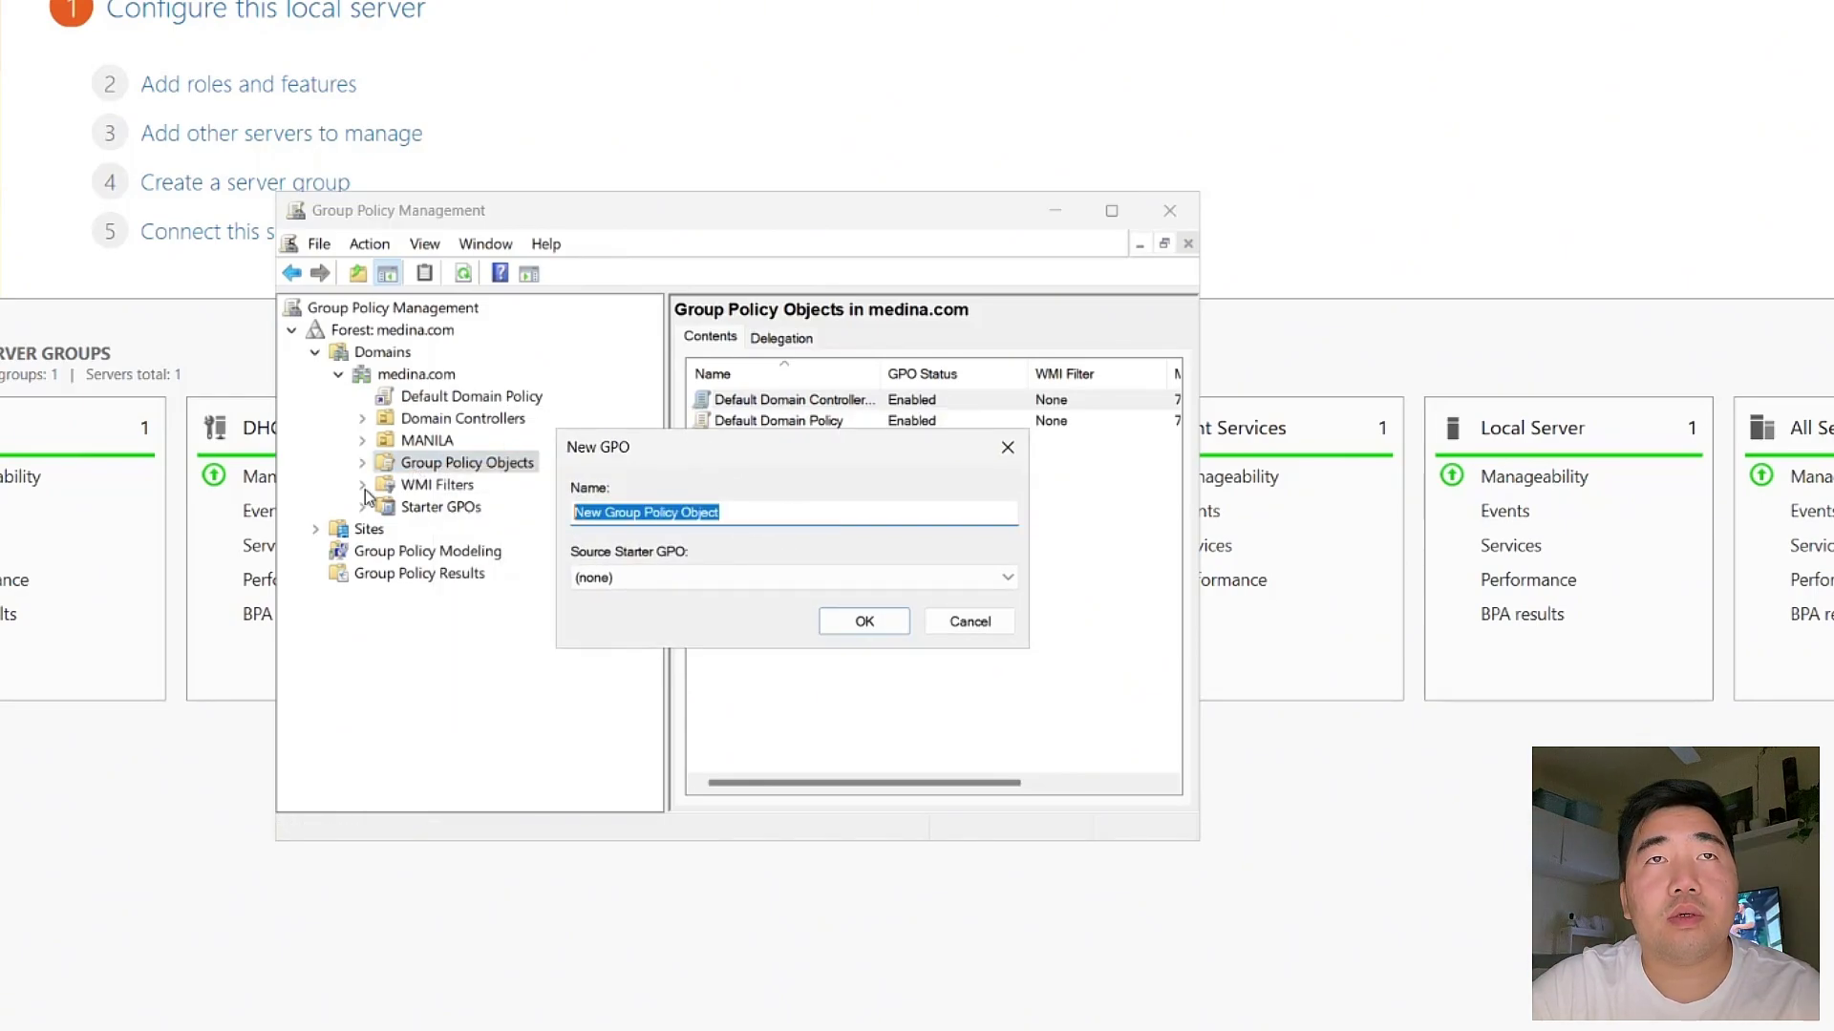
pyautogui.write('IT PR')
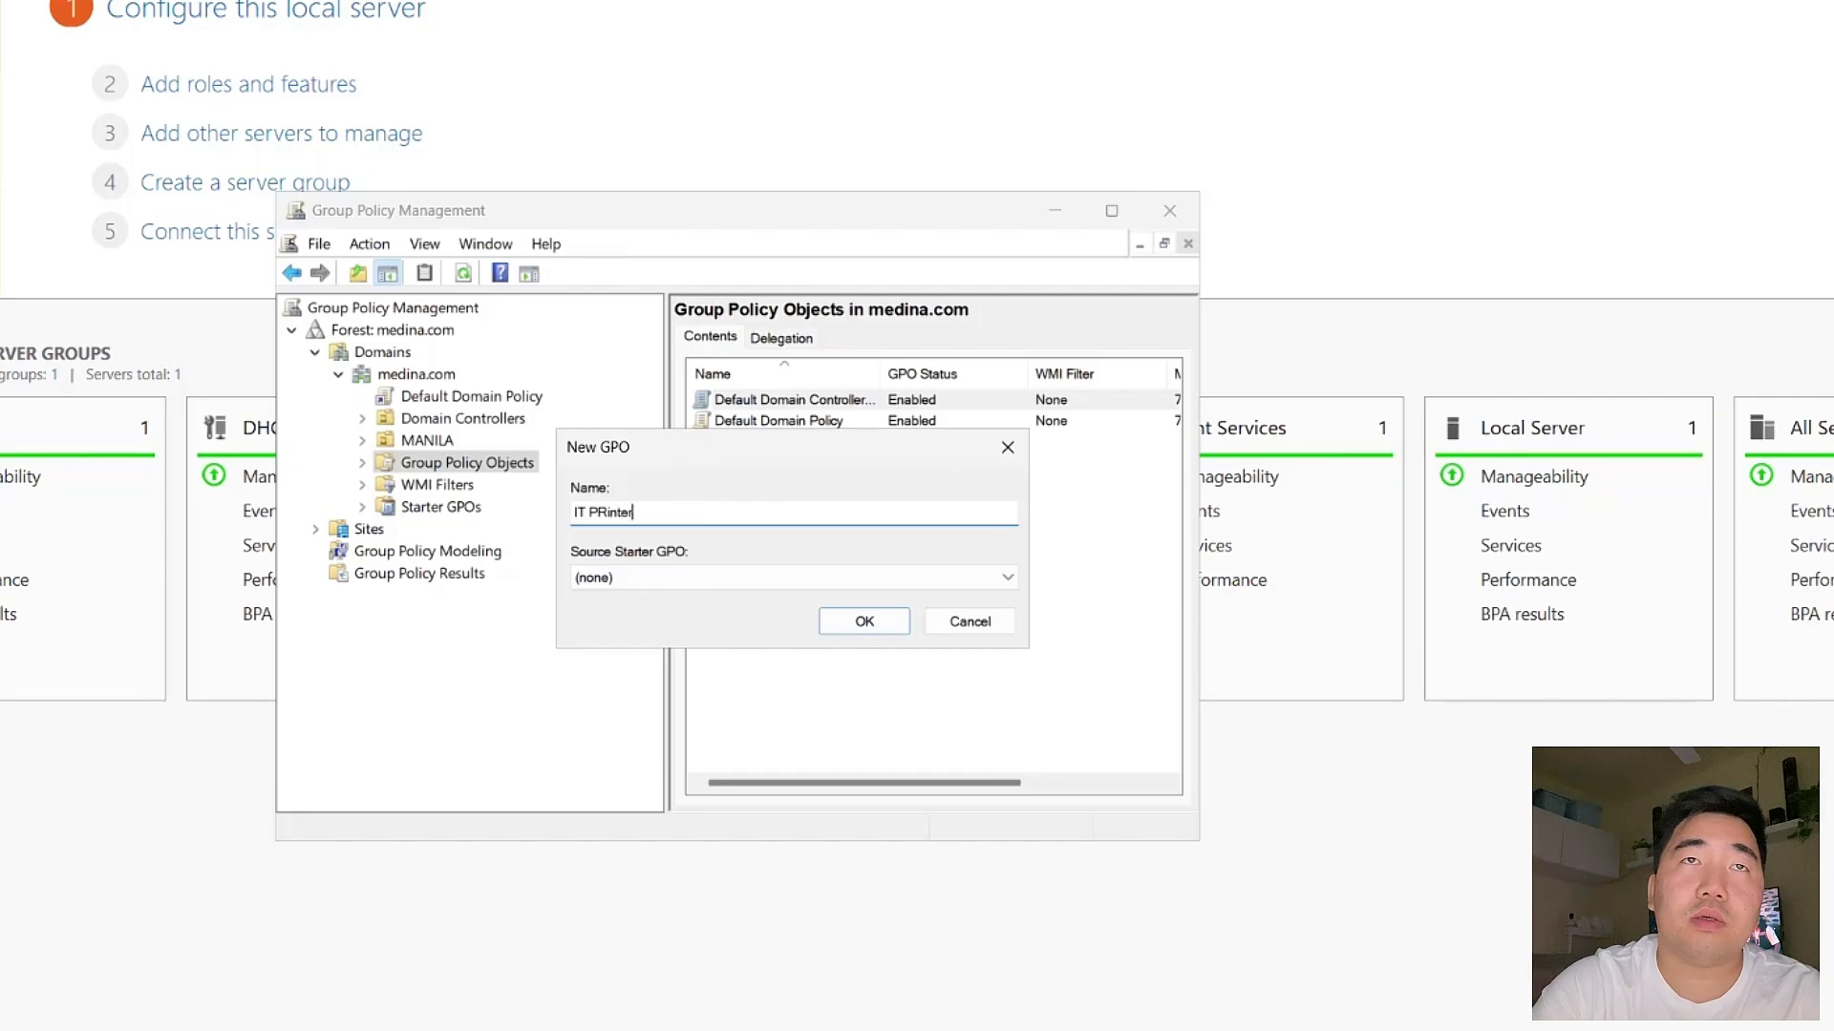
pyautogui.press('BackSpace')
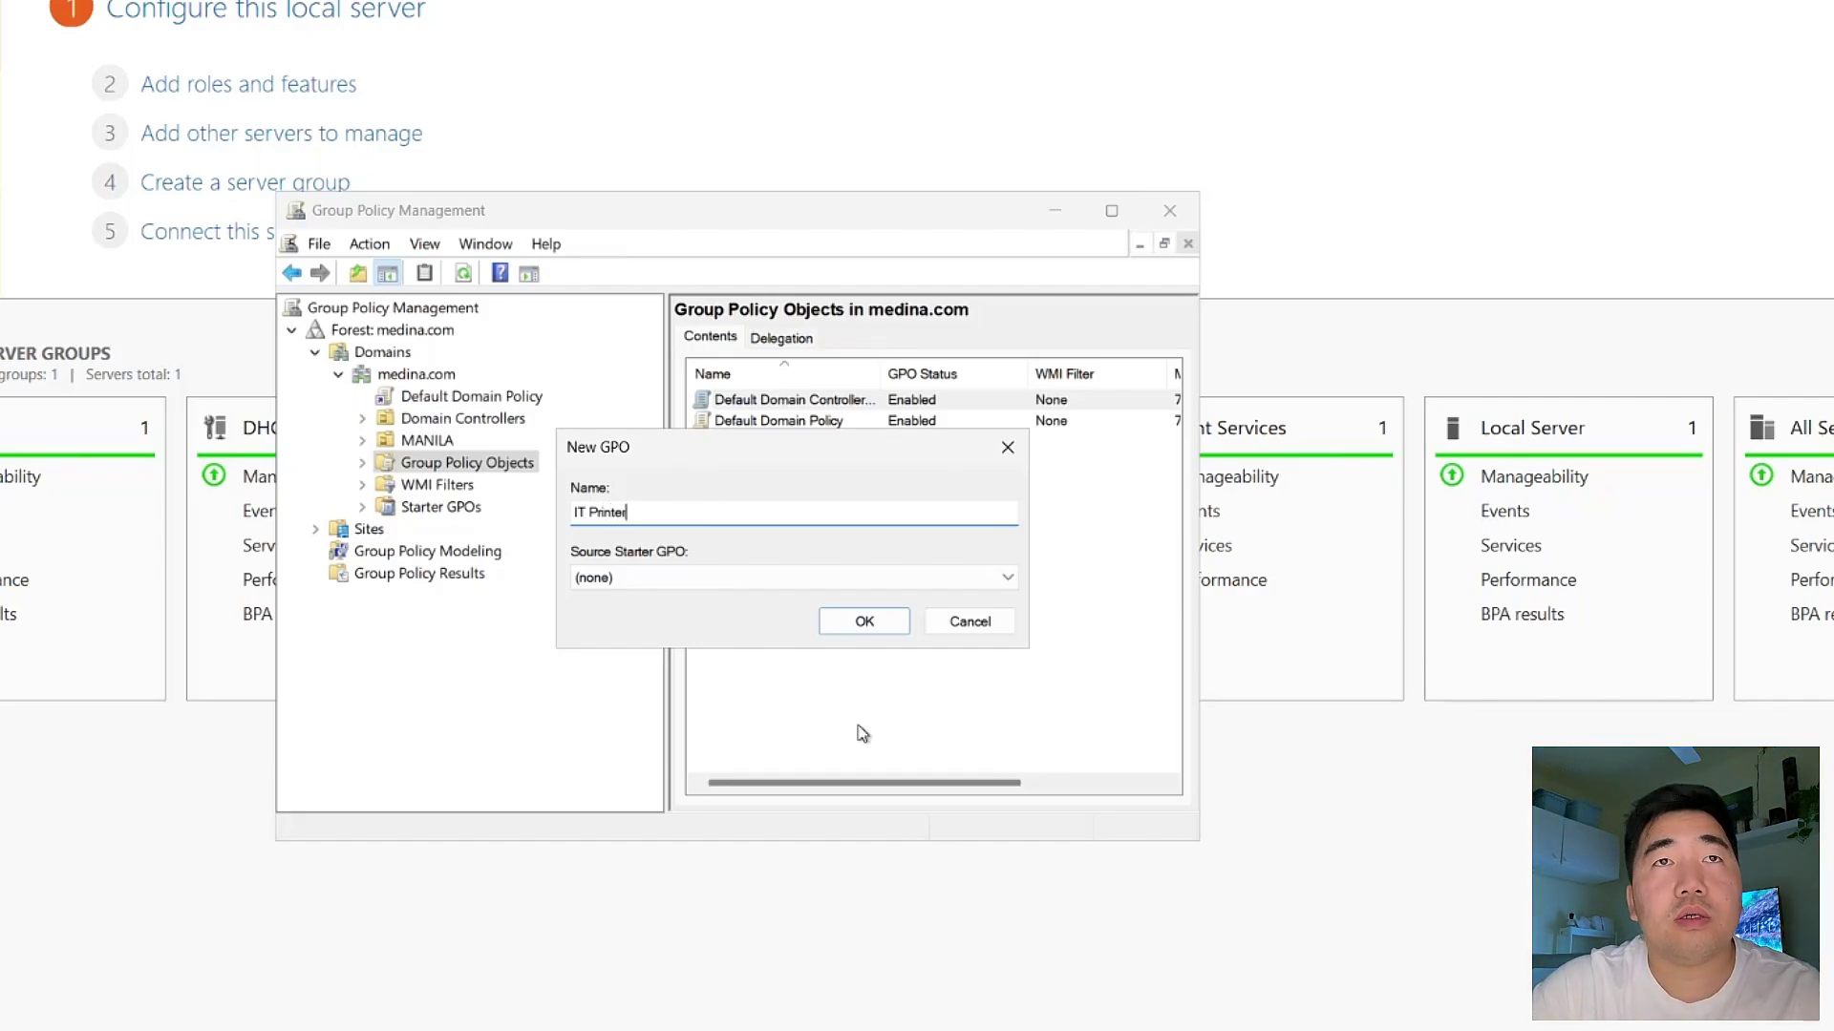
pyautogui.click(864, 622)
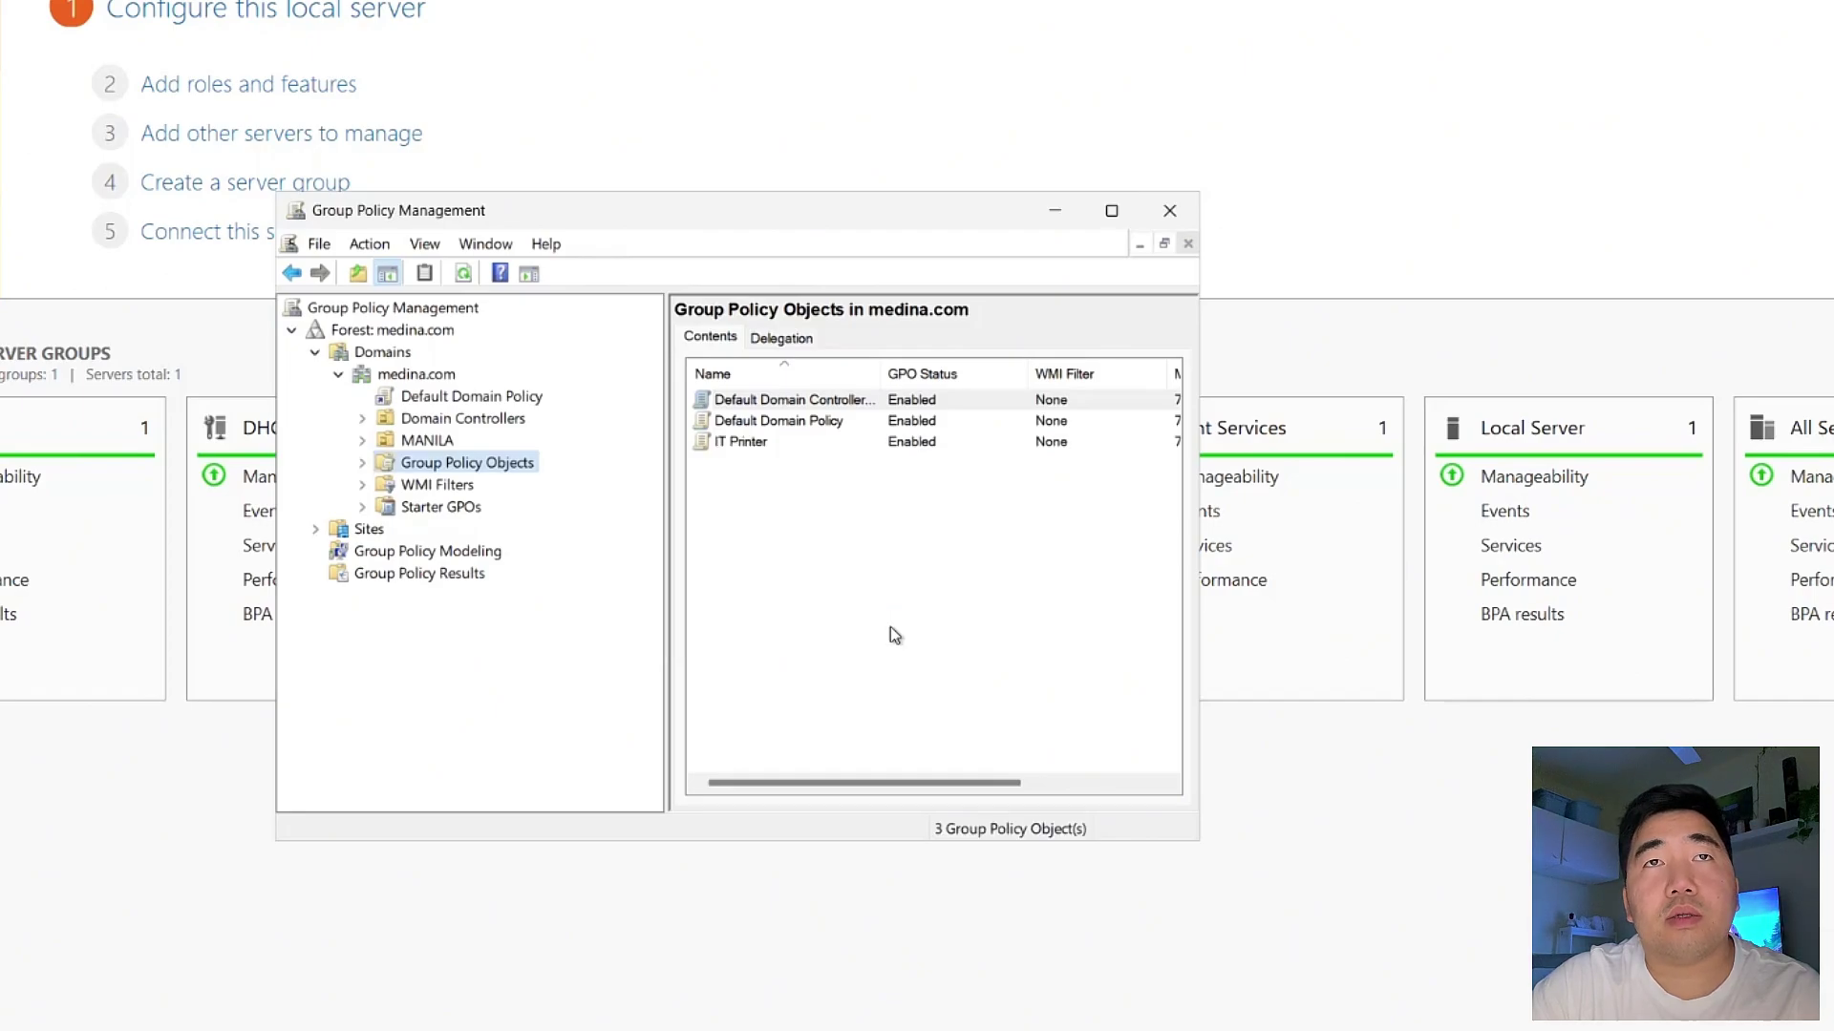
# Open the new IT Printer GPO in the policy editor
pyautogui.click(742, 445)
pyautogui.rightClick(743, 451)
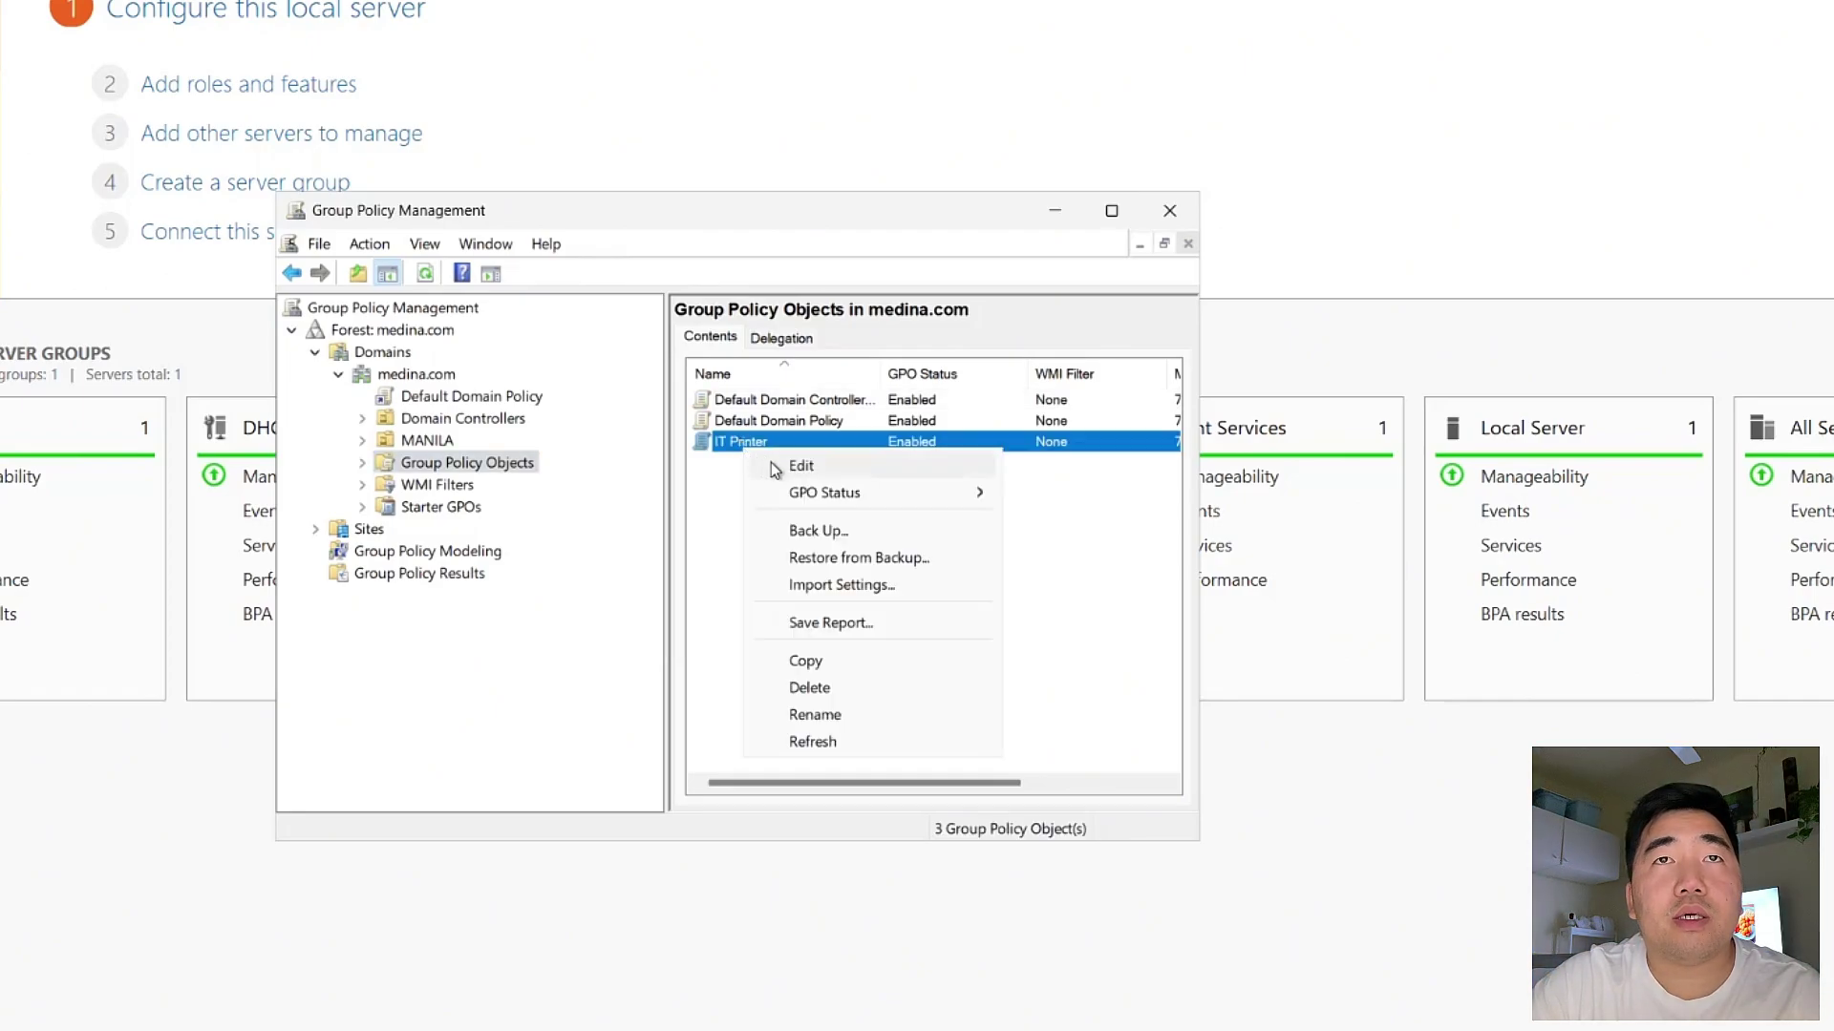
pyautogui.click(770, 462)
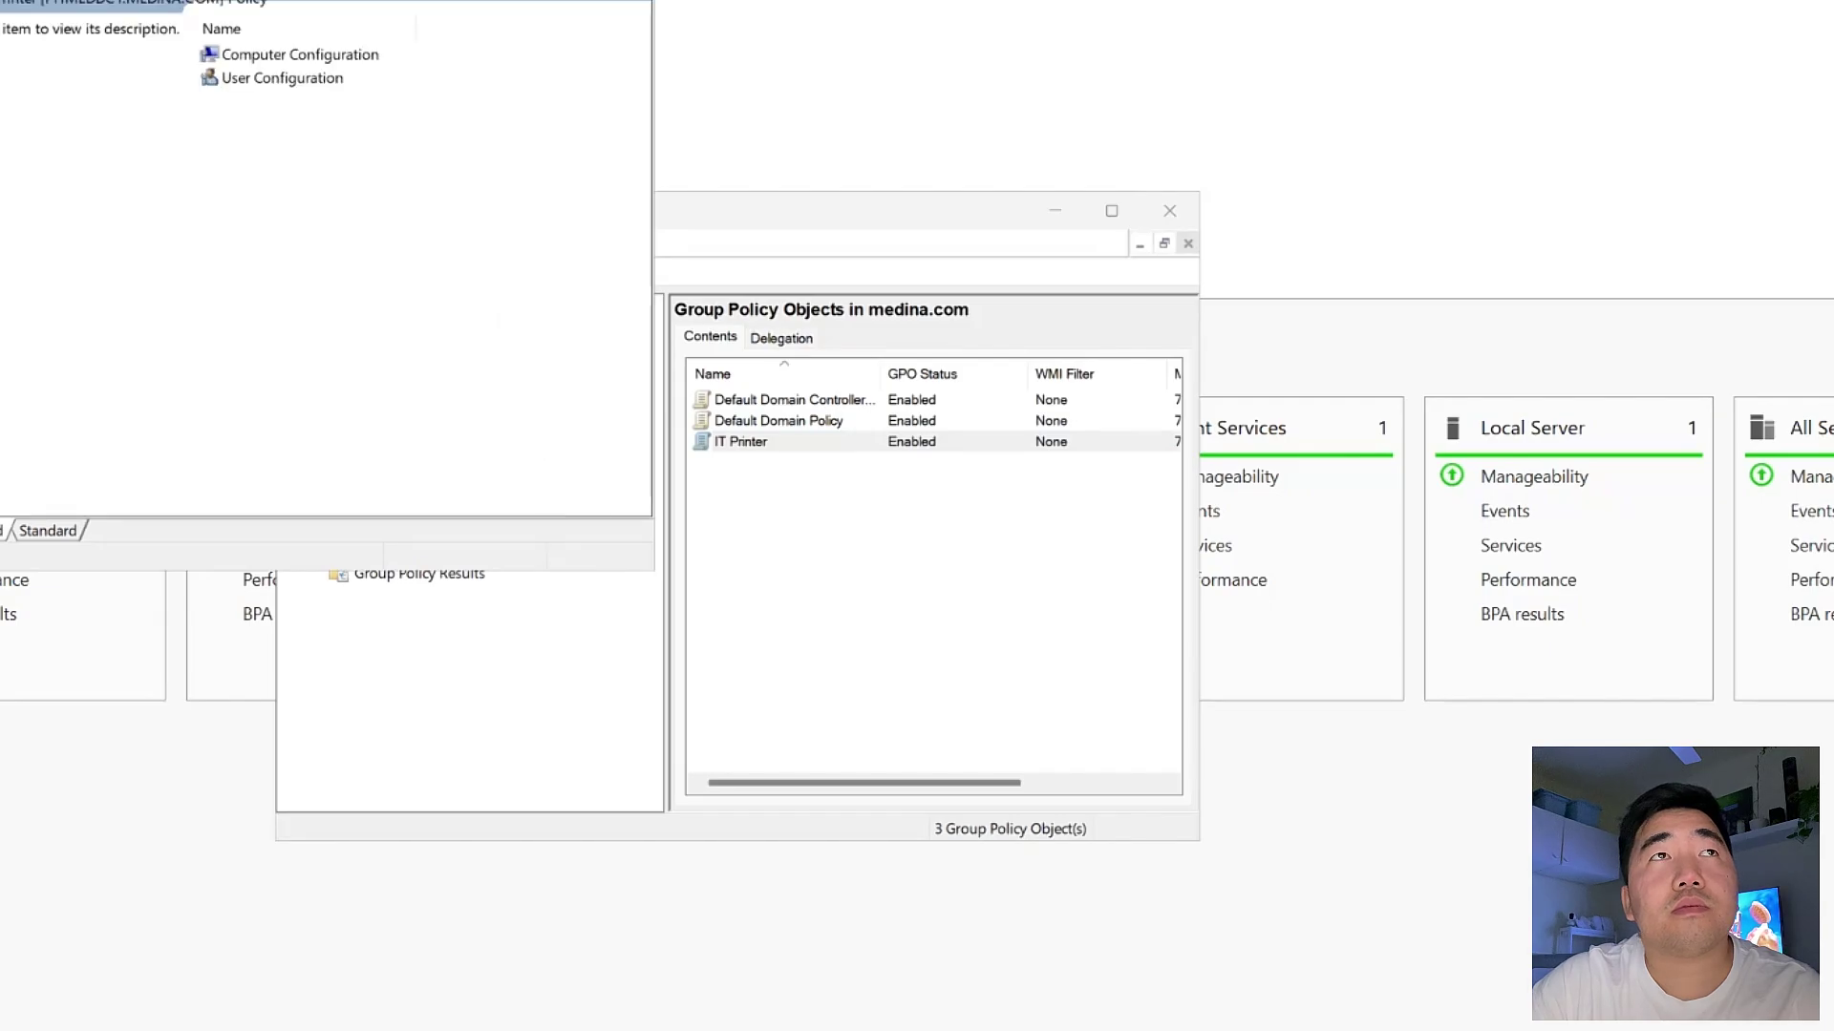
# Go to User Configuration > Preferences > Control Panel Settings > Printers and bring up its New menu
pyautogui.moveTo(159, 32); pyautogui.dragTo(642, 165)
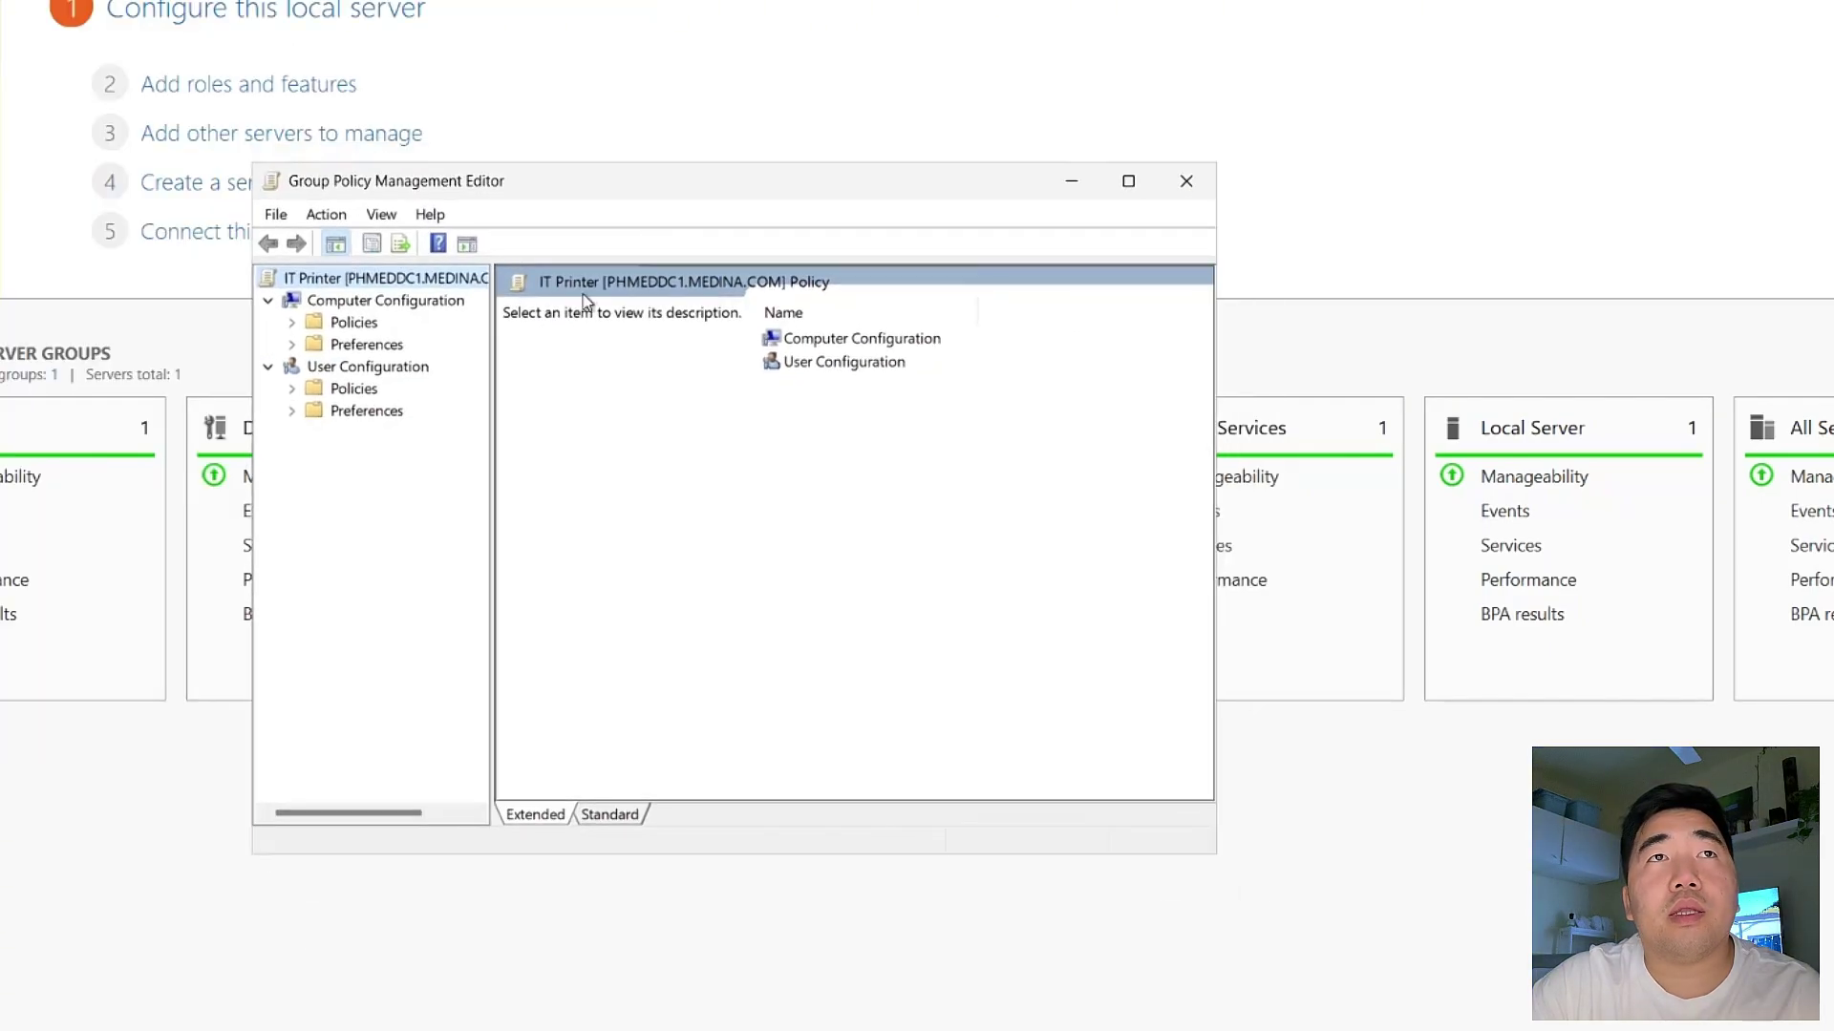
pyautogui.click(309, 411)
pyautogui.click(325, 369)
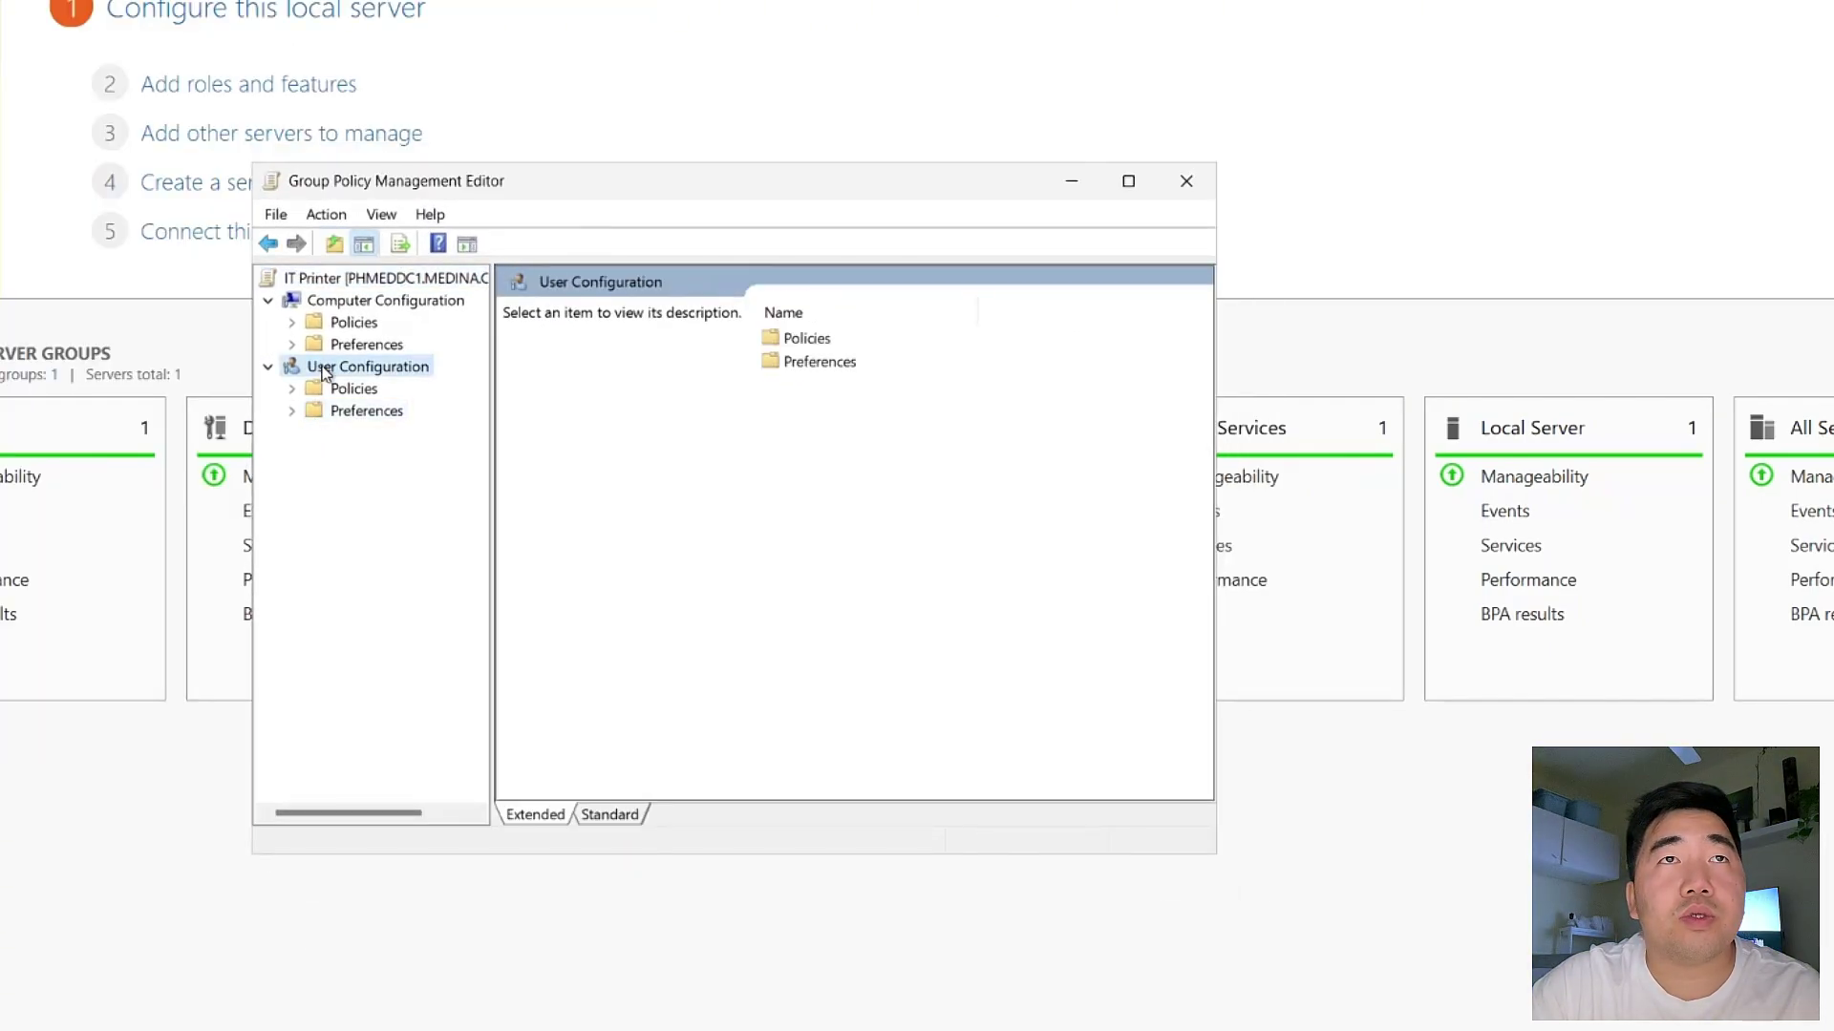
pyautogui.click(313, 419)
pyautogui.click(292, 411)
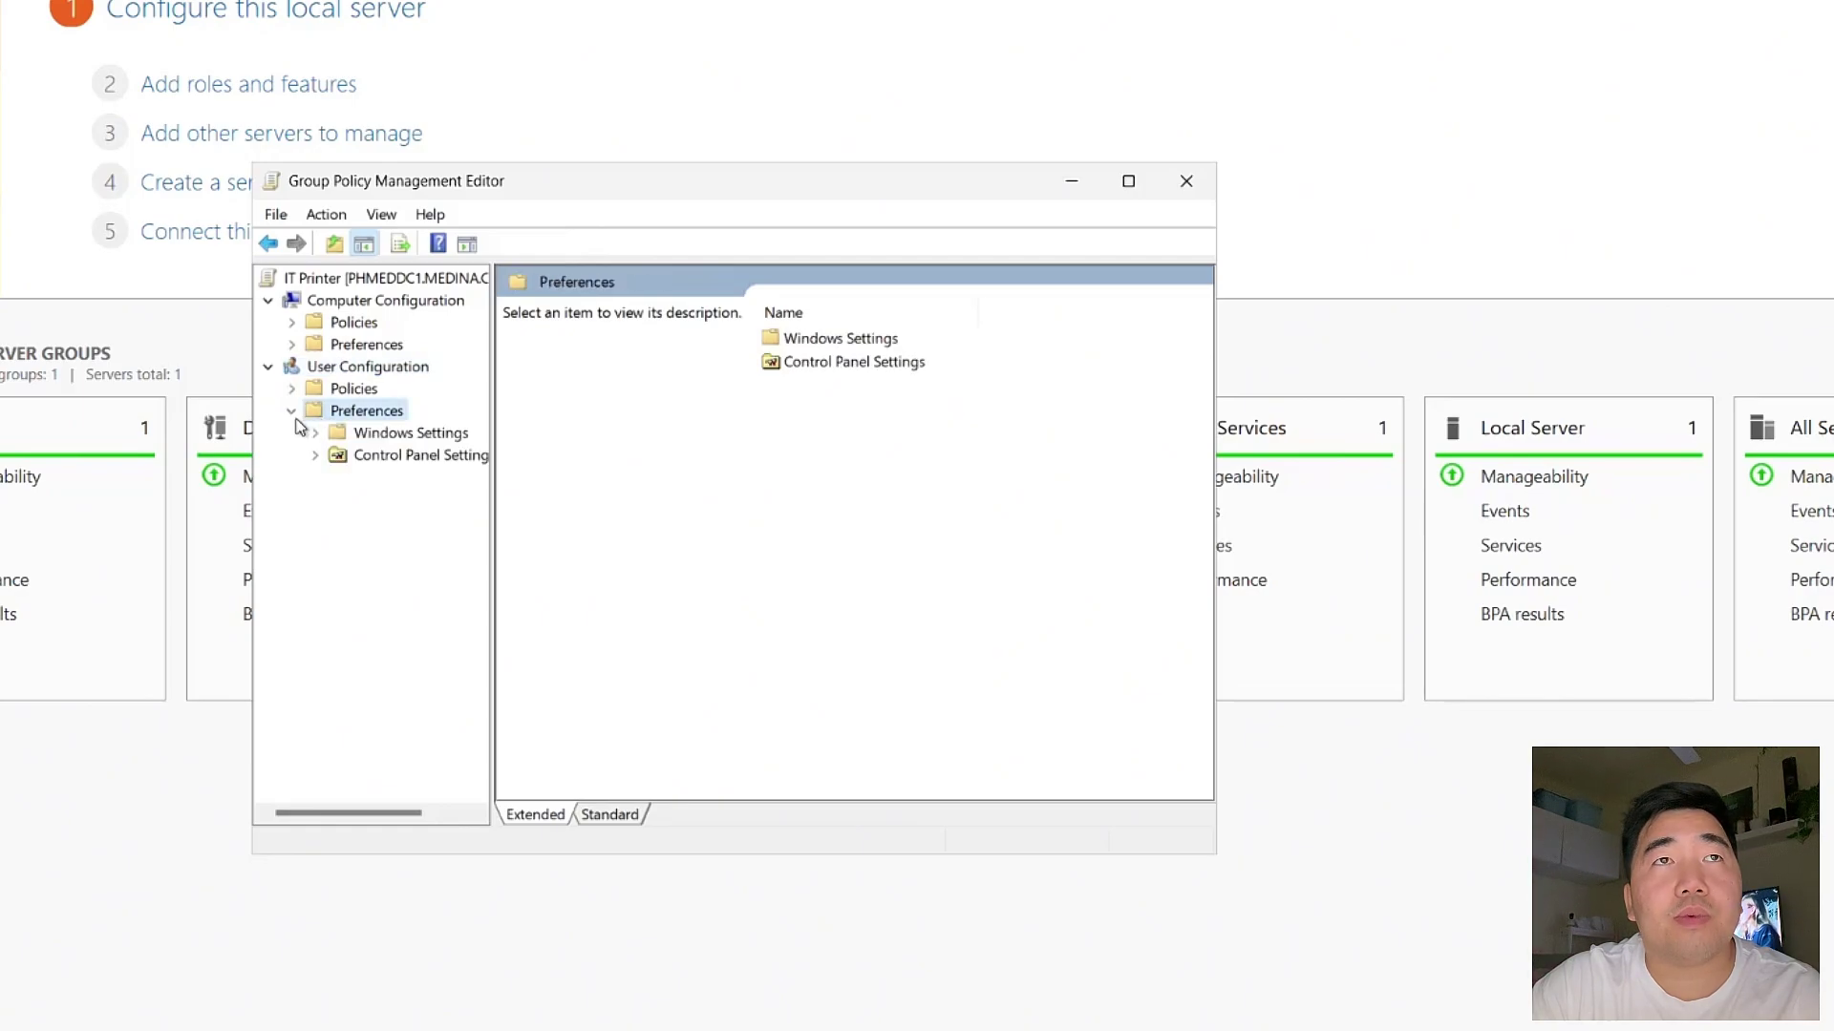
pyautogui.click(339, 456)
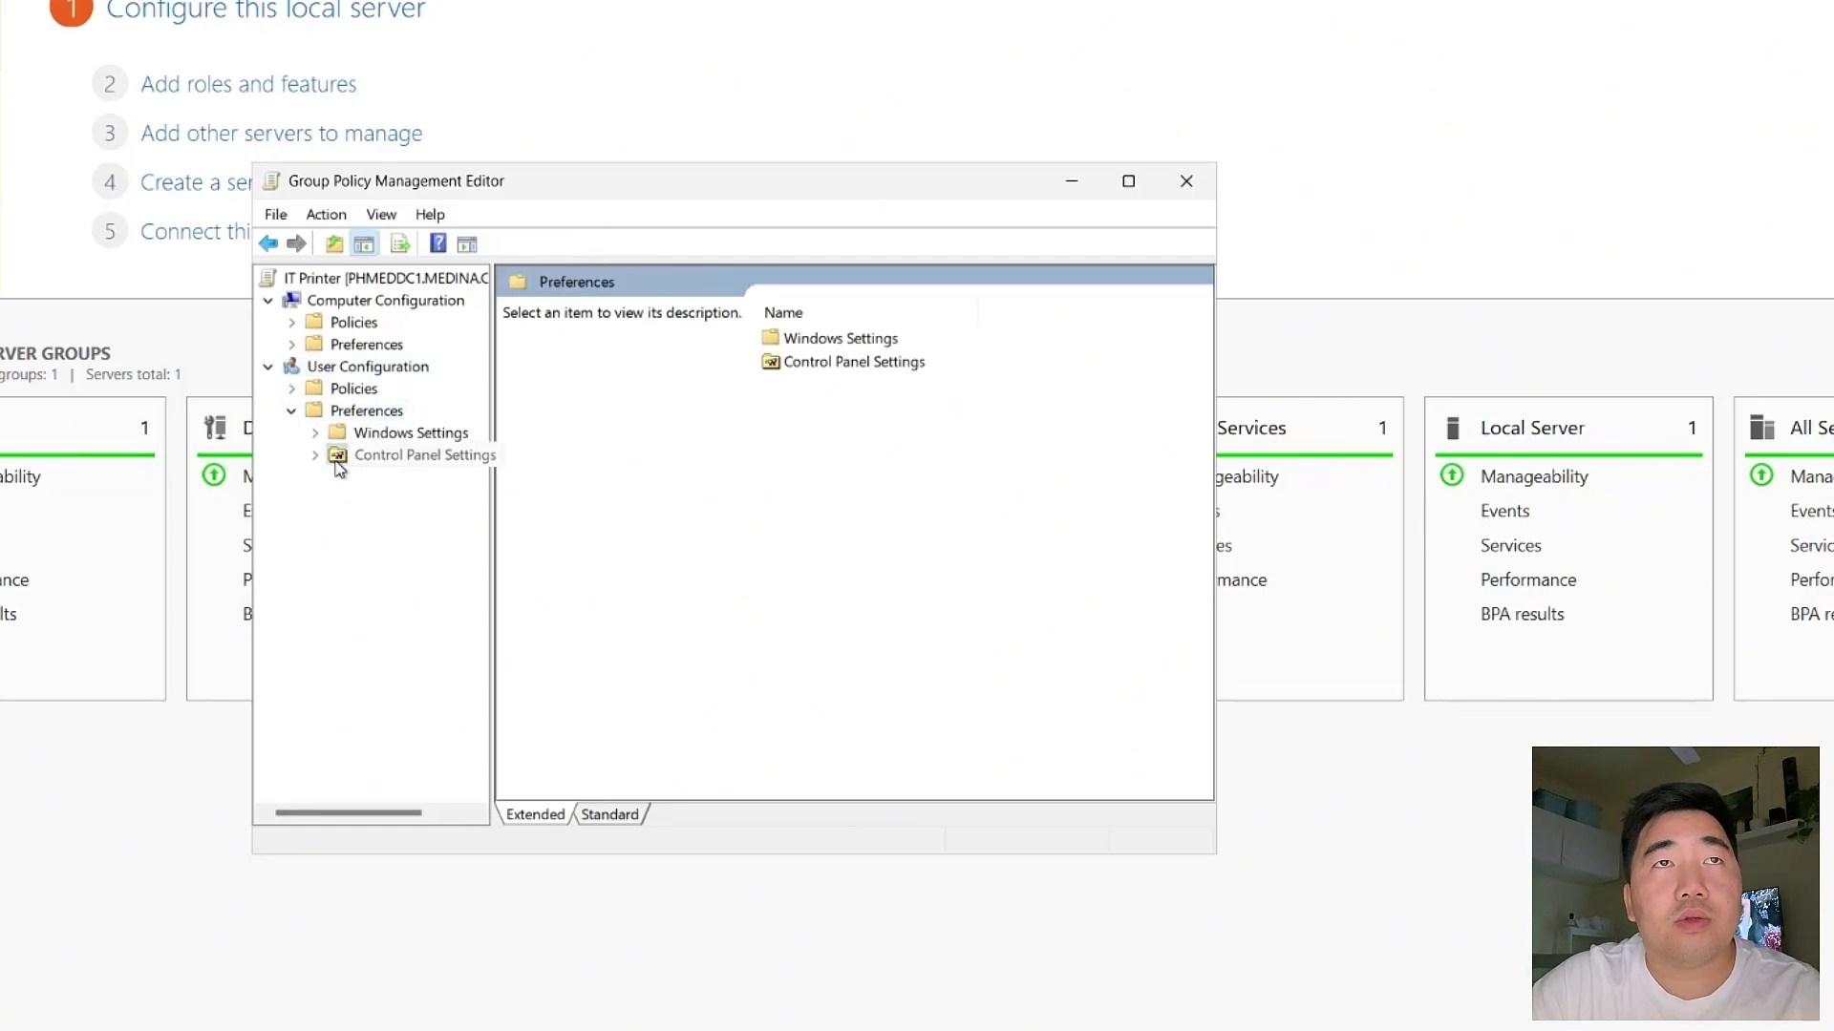
pyautogui.click(316, 457)
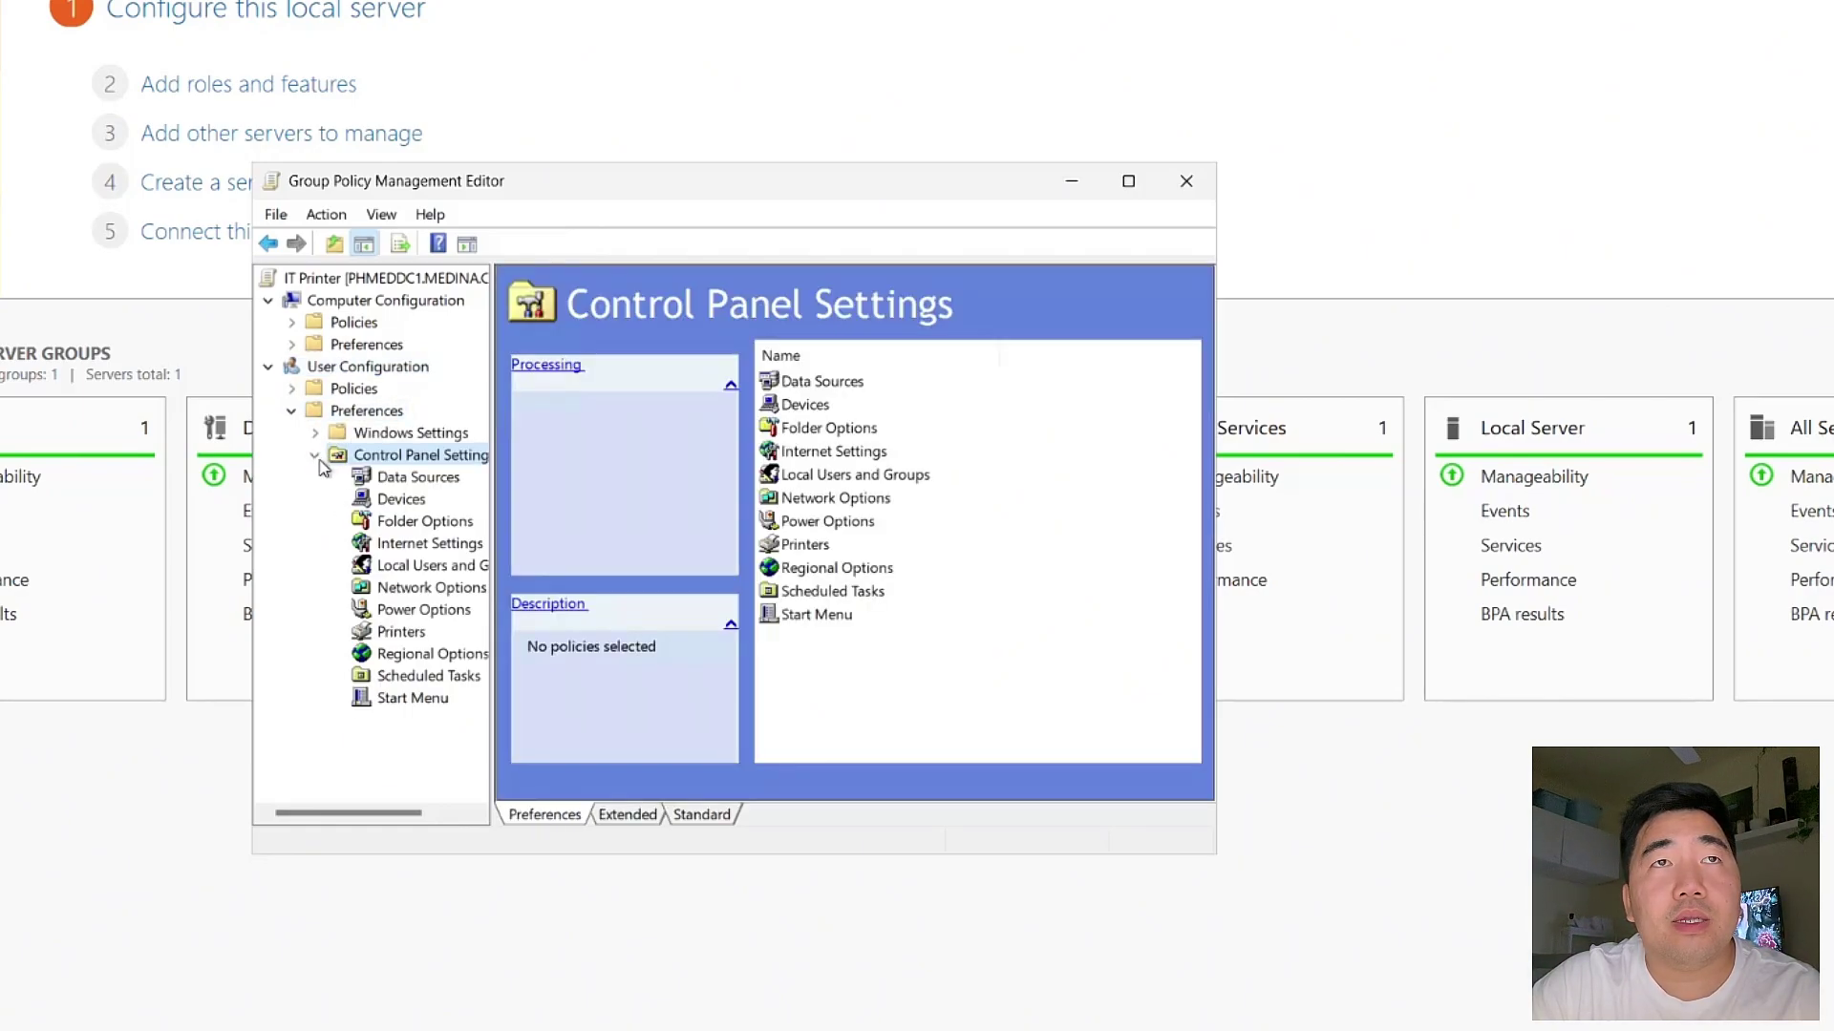
pyautogui.click(402, 633)
pyautogui.rightClick(402, 635)
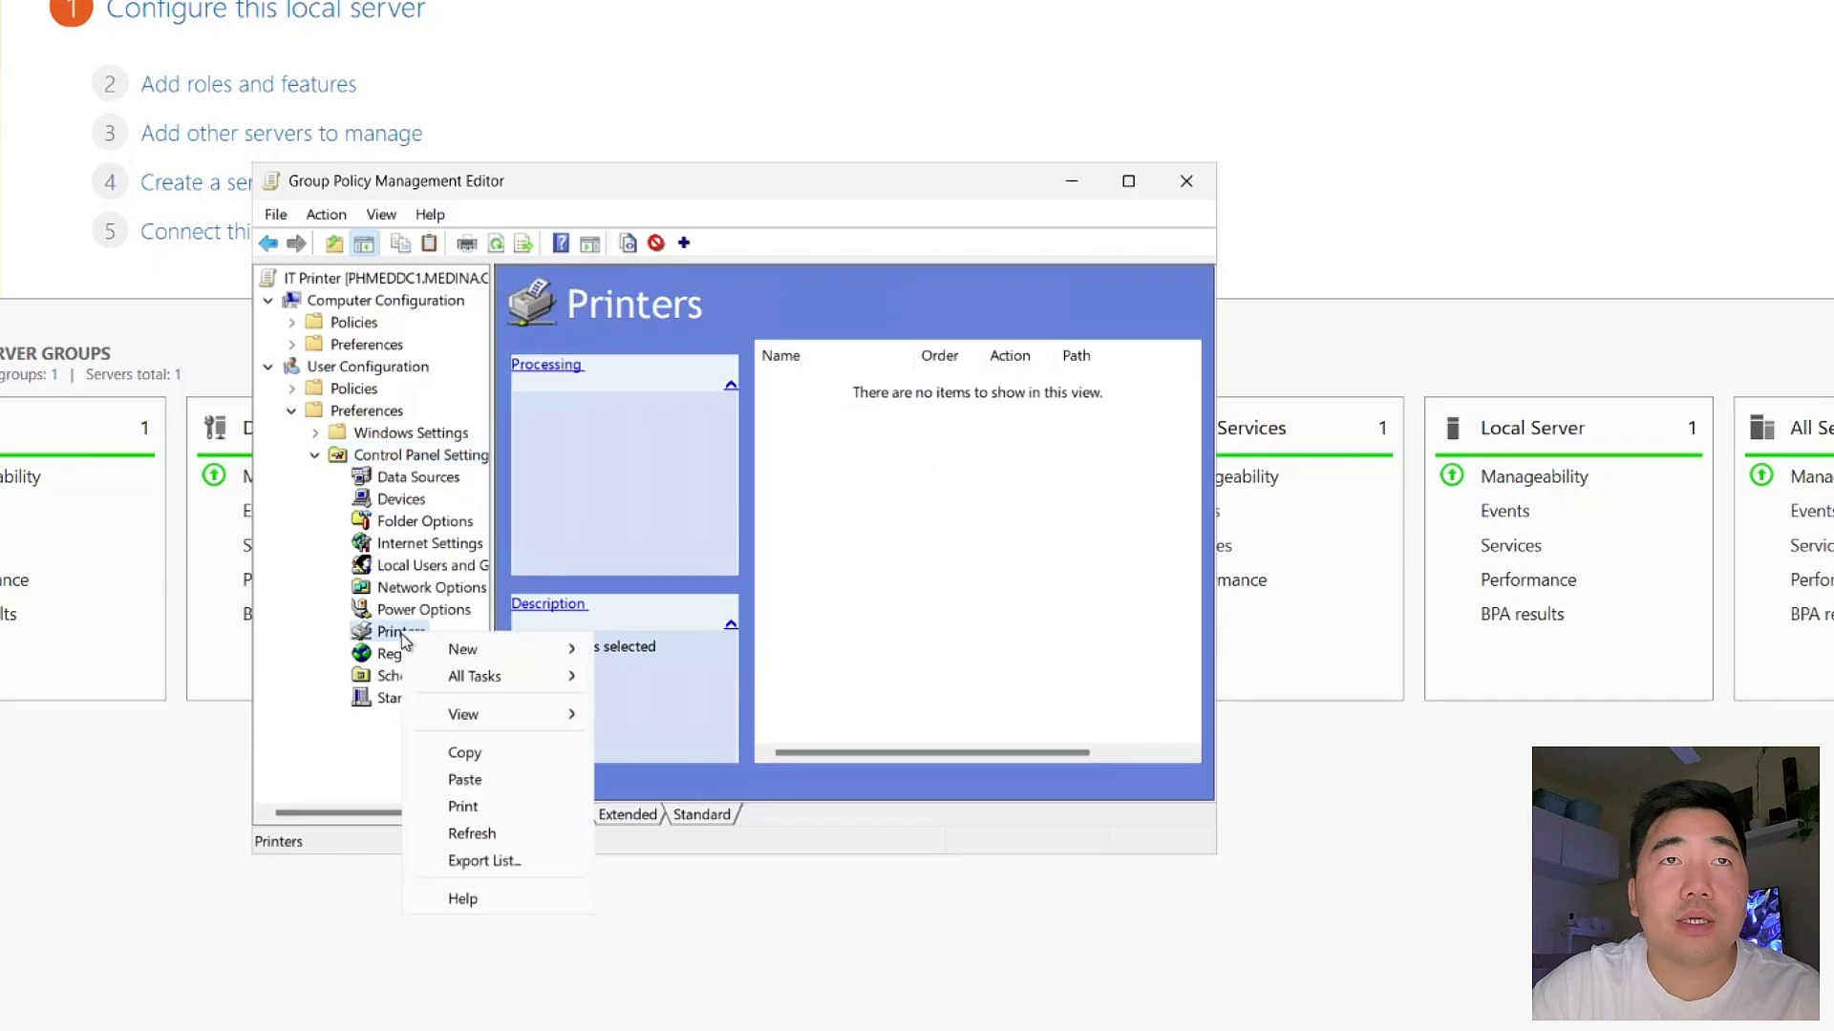
pyautogui.moveTo(435, 654)
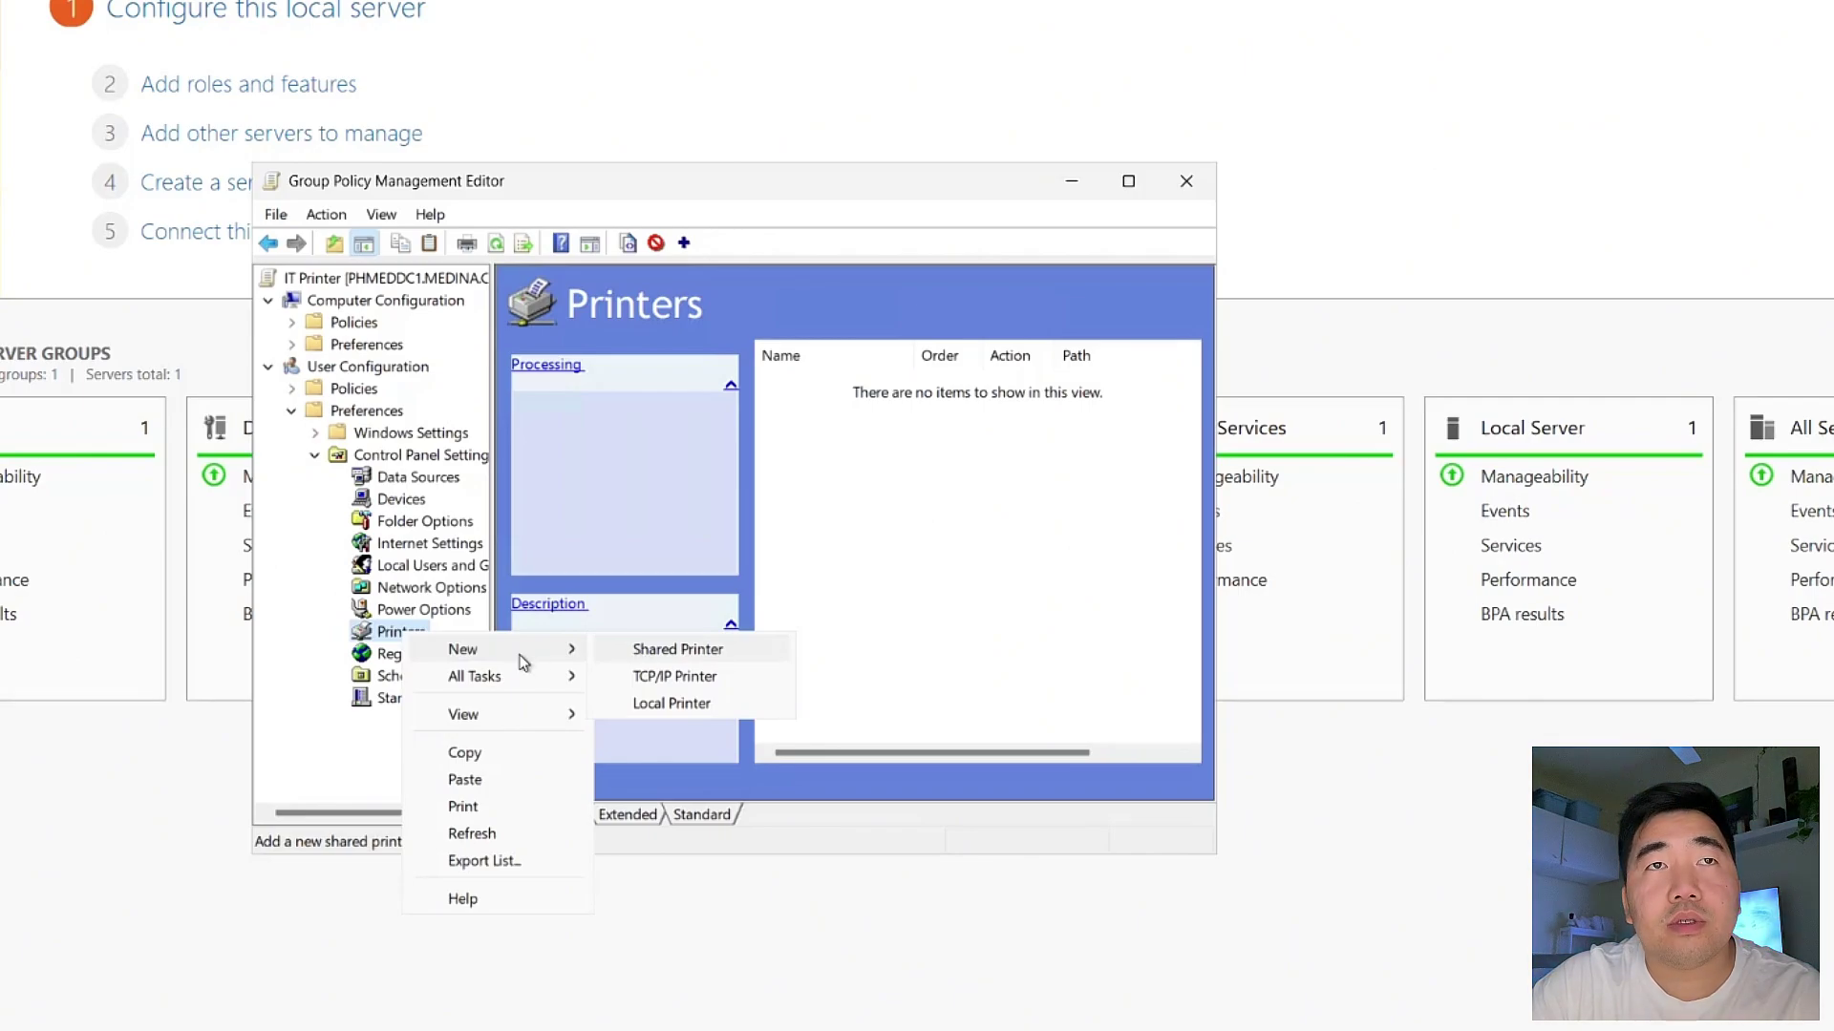
# Add a Shared Printer with action Update and share path PHMEDDC1-IT-Printer found by browsing
pyautogui.click(640, 658)
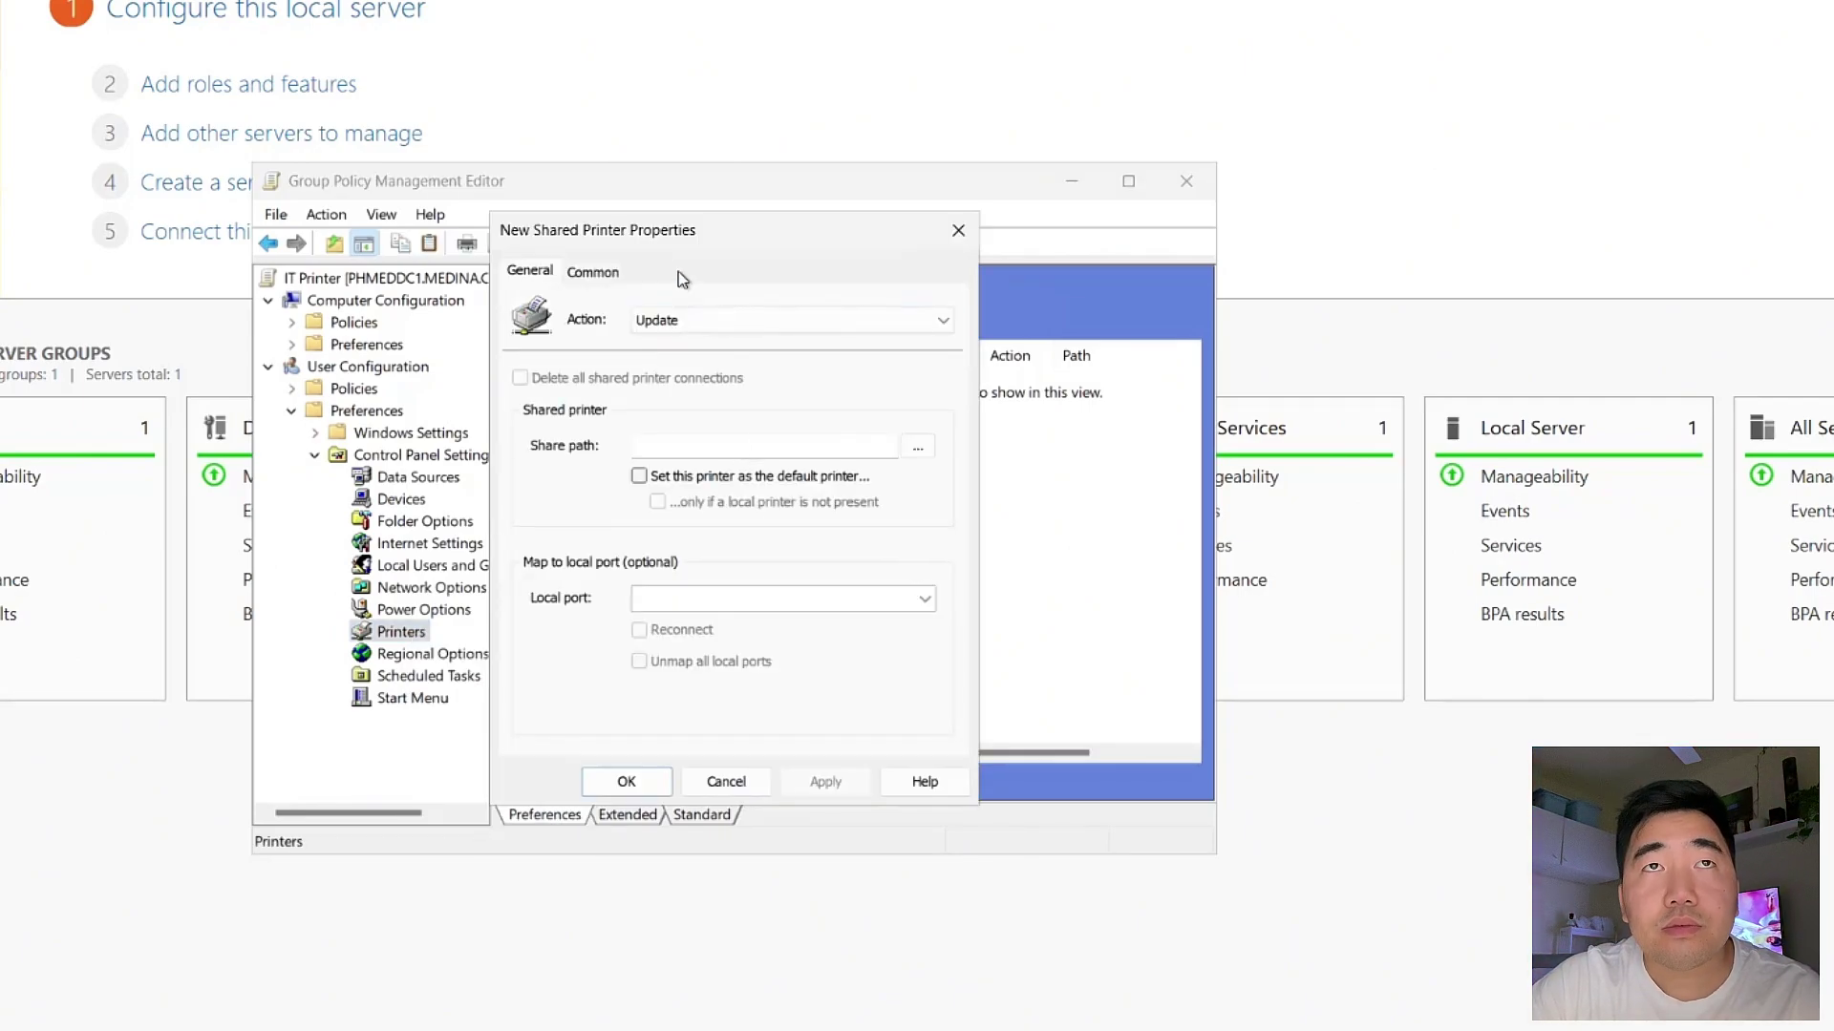
pyautogui.moveTo(672, 229); pyautogui.dragTo(654, 244)
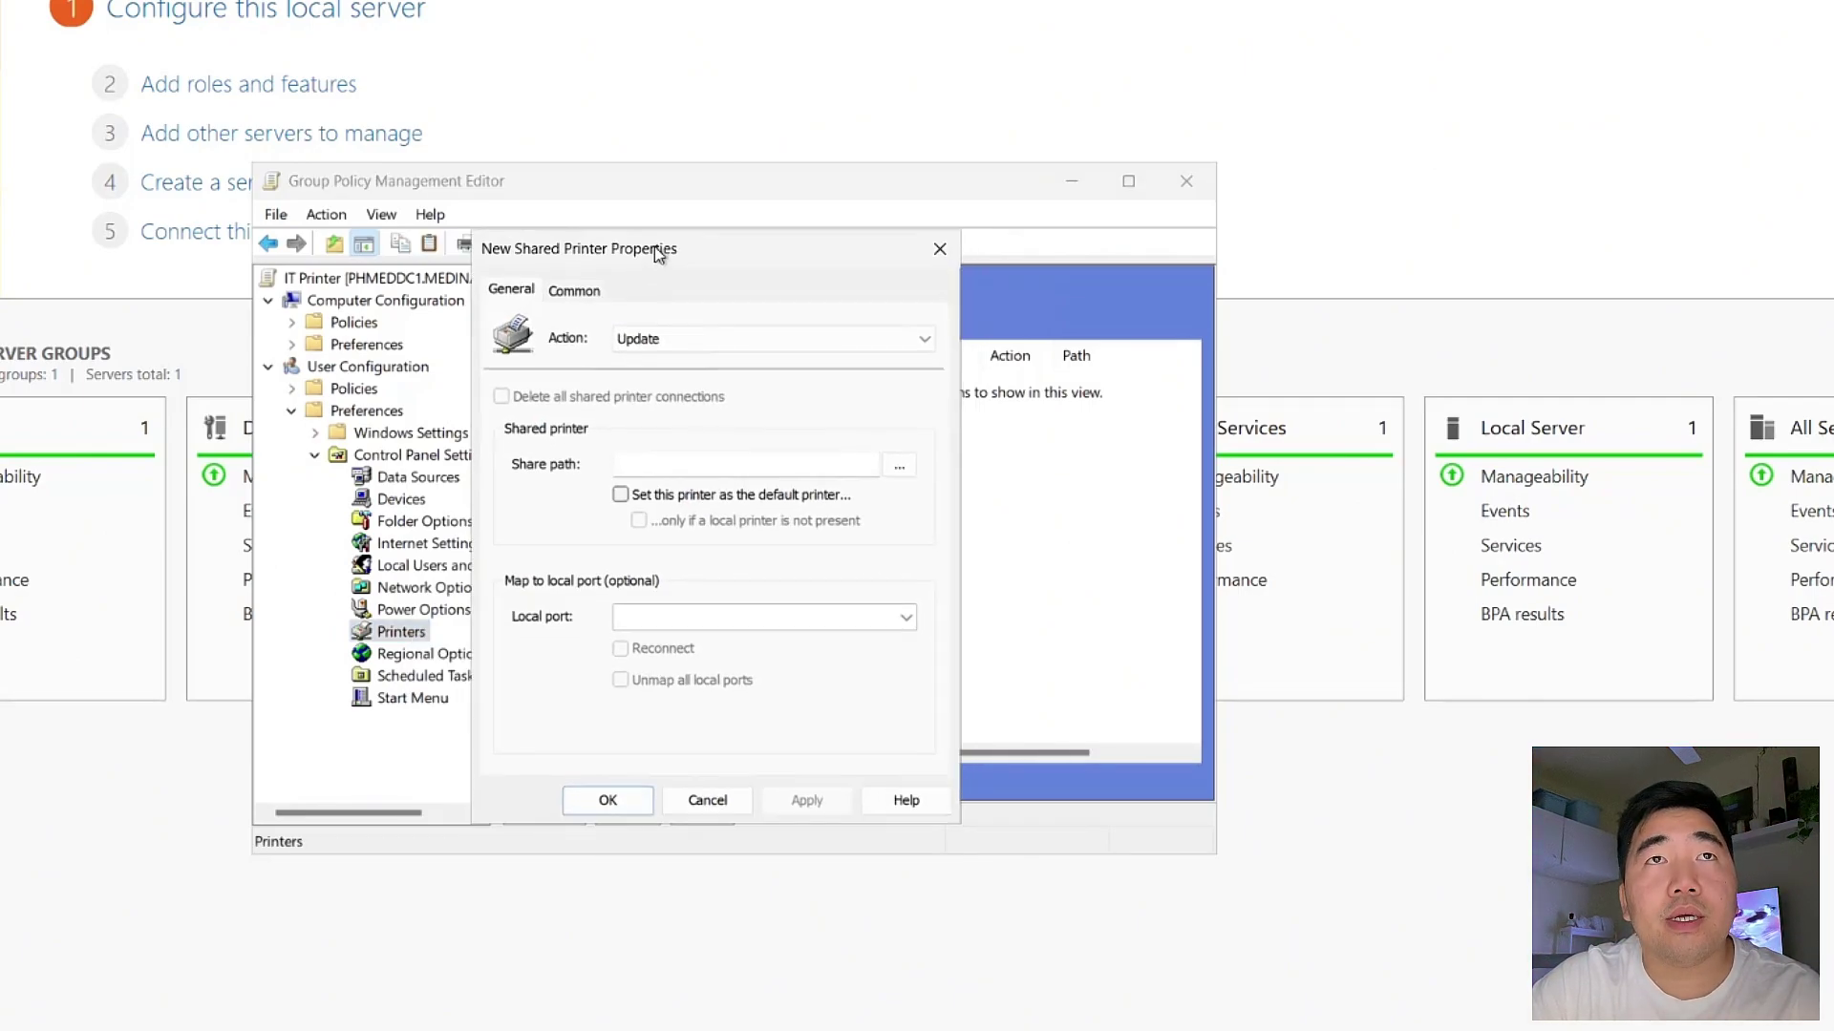
pyautogui.click(667, 342)
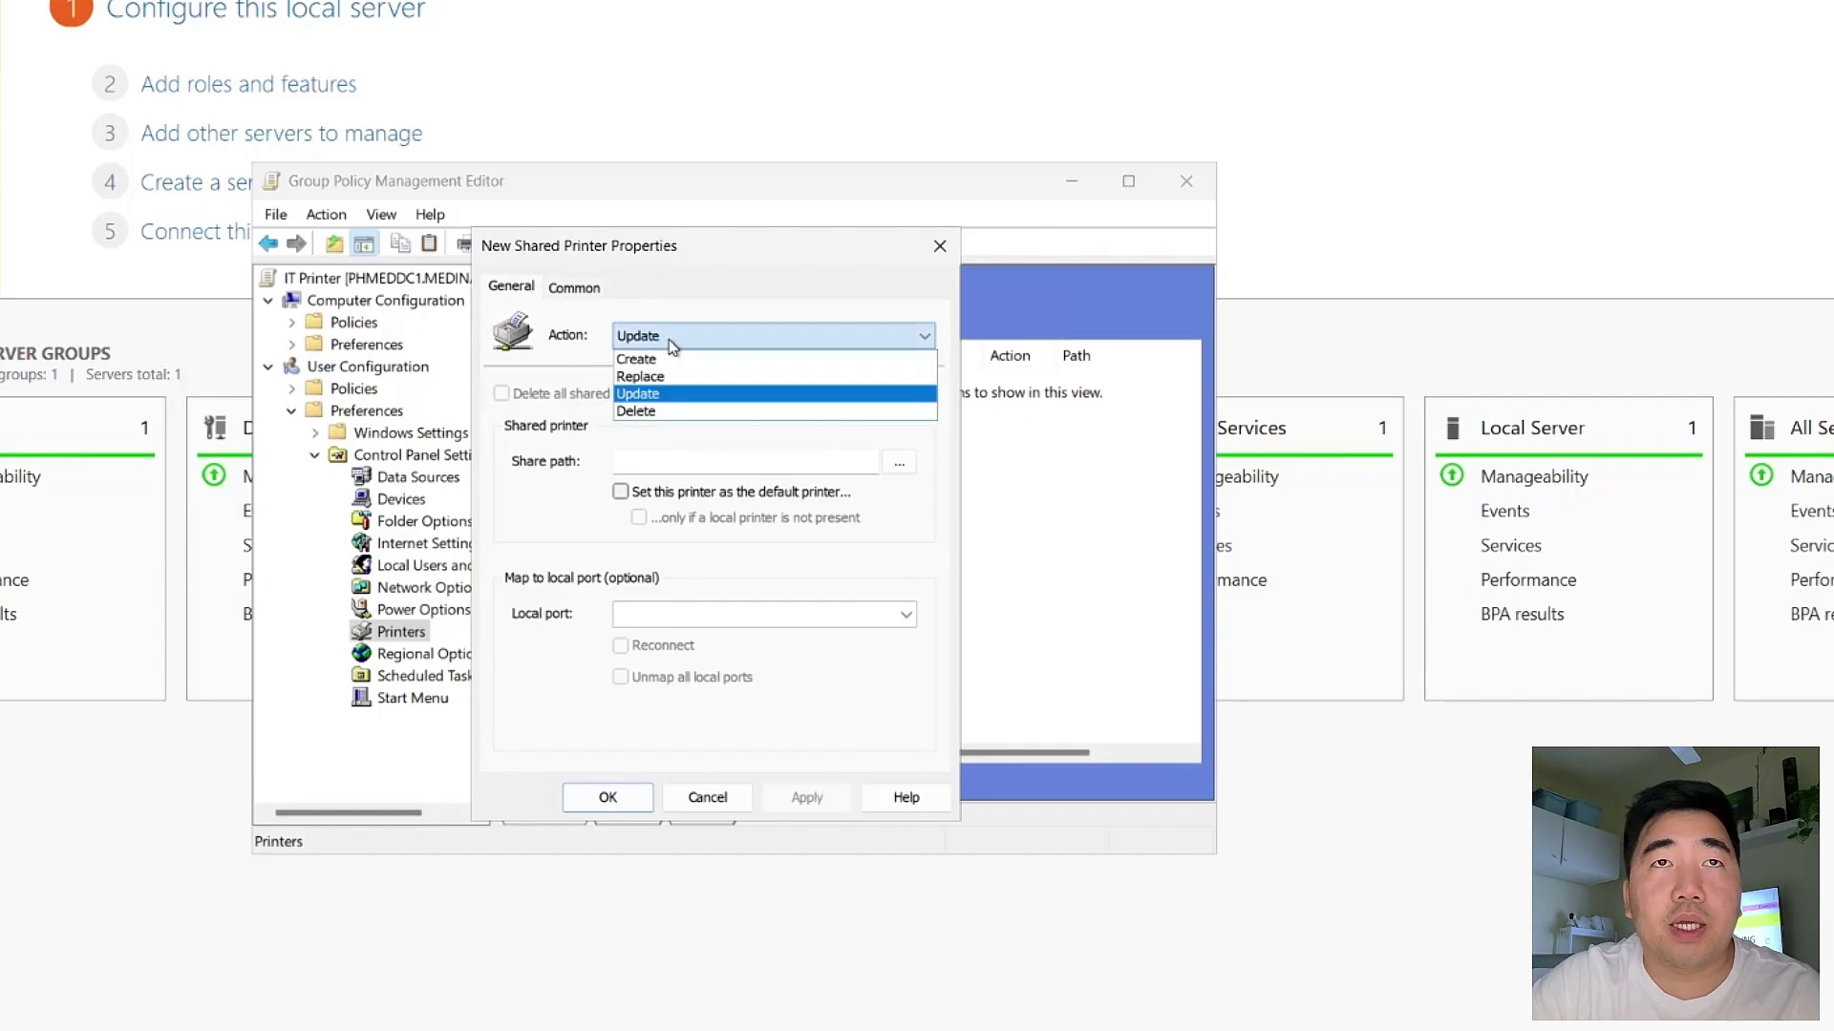
pyautogui.click(659, 394)
pyautogui.click(902, 464)
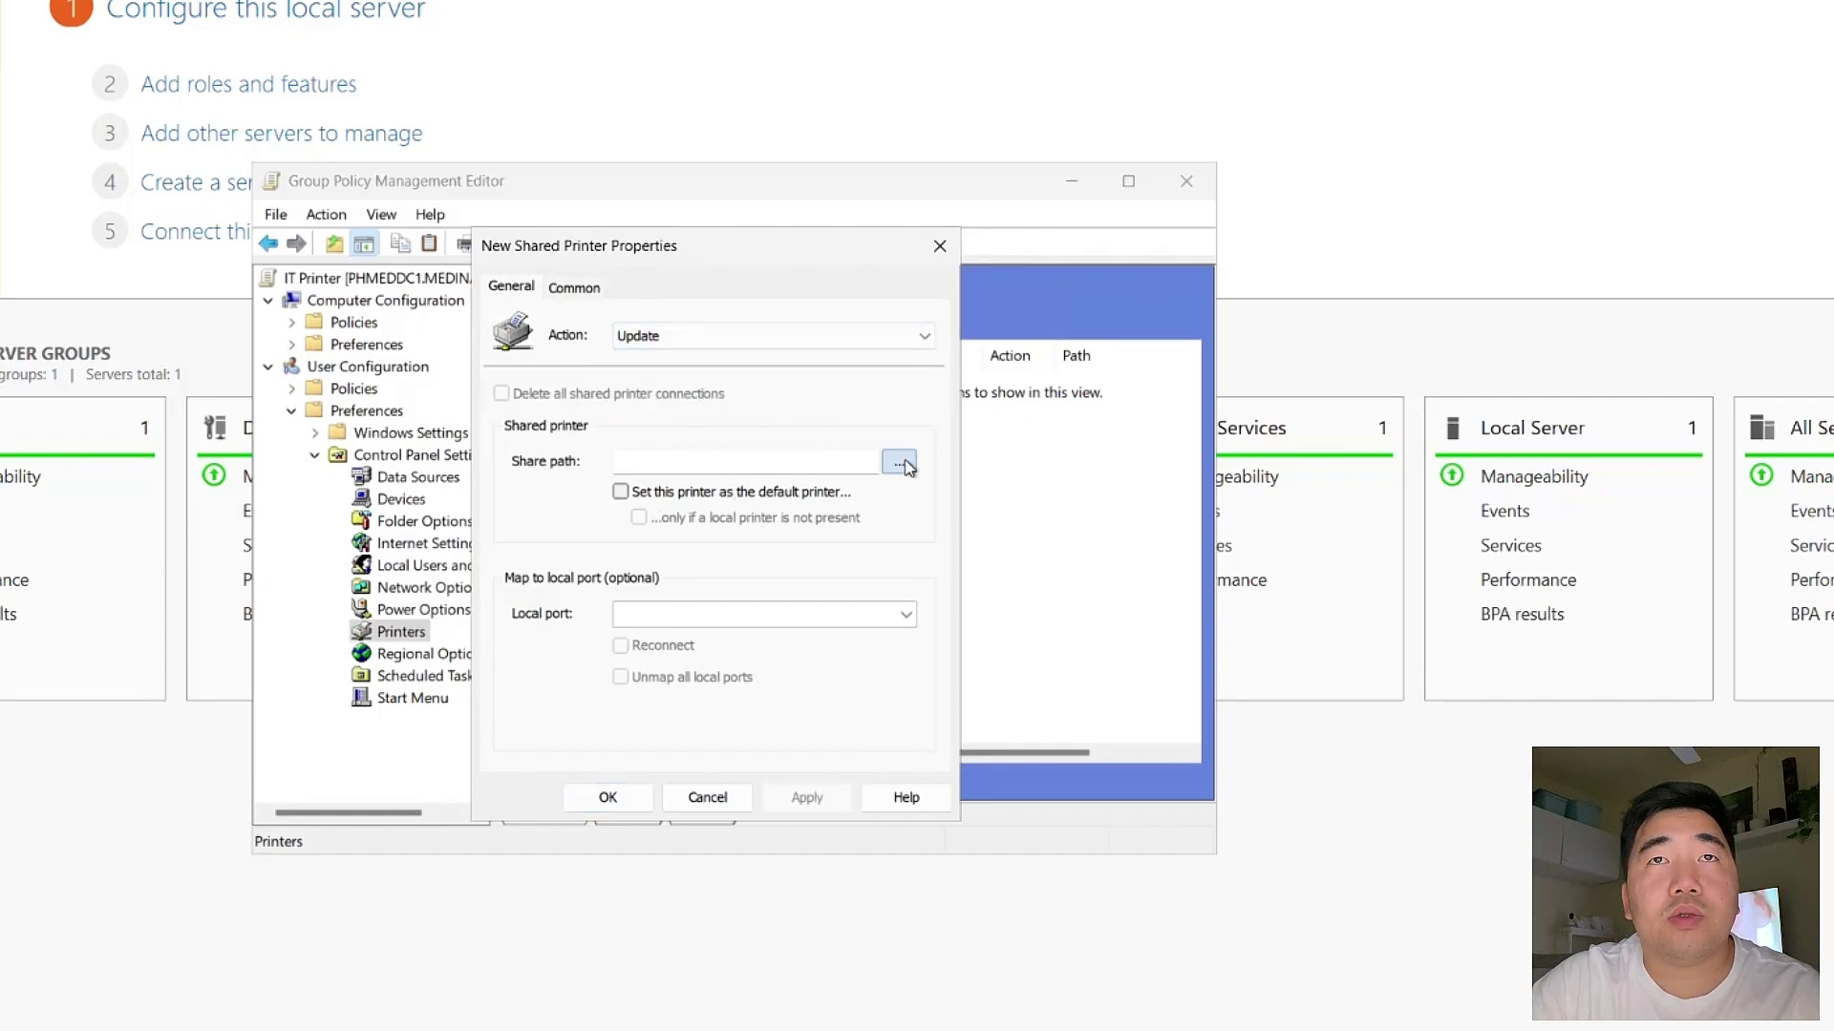
pyautogui.moveTo(845, 365); pyautogui.dragTo(664, 351)
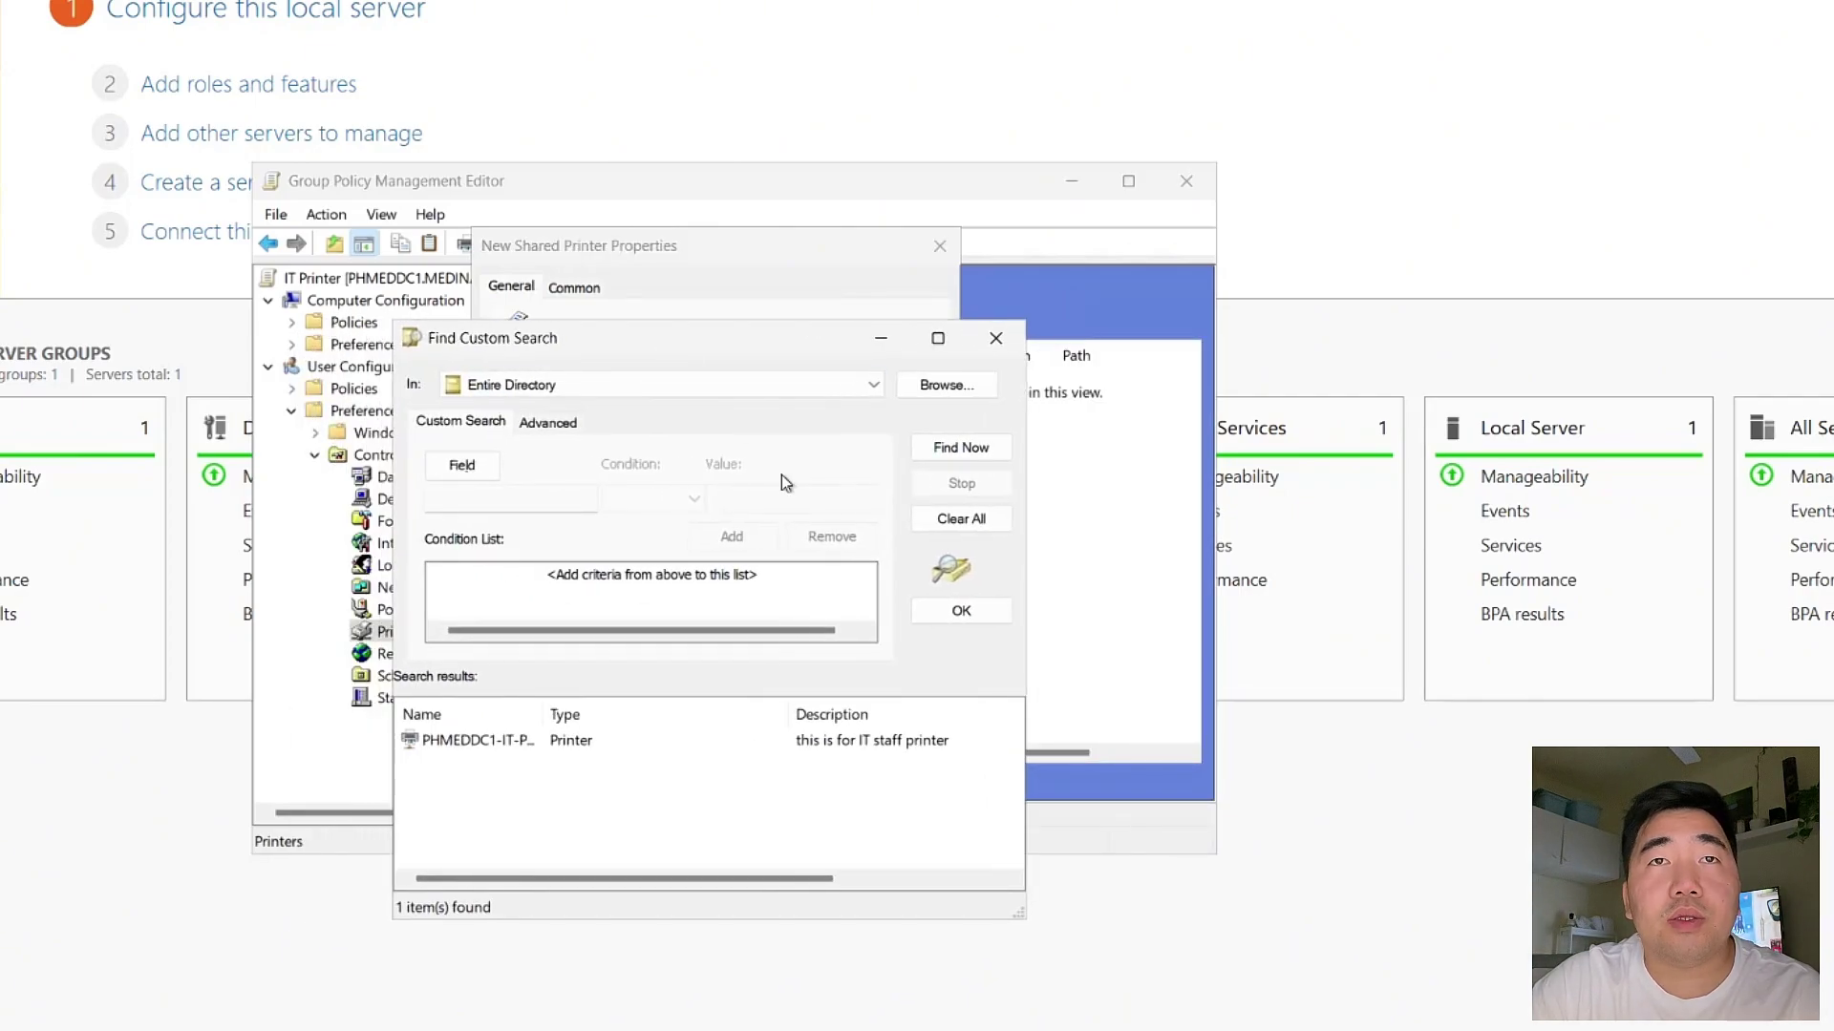
pyautogui.click(479, 751)
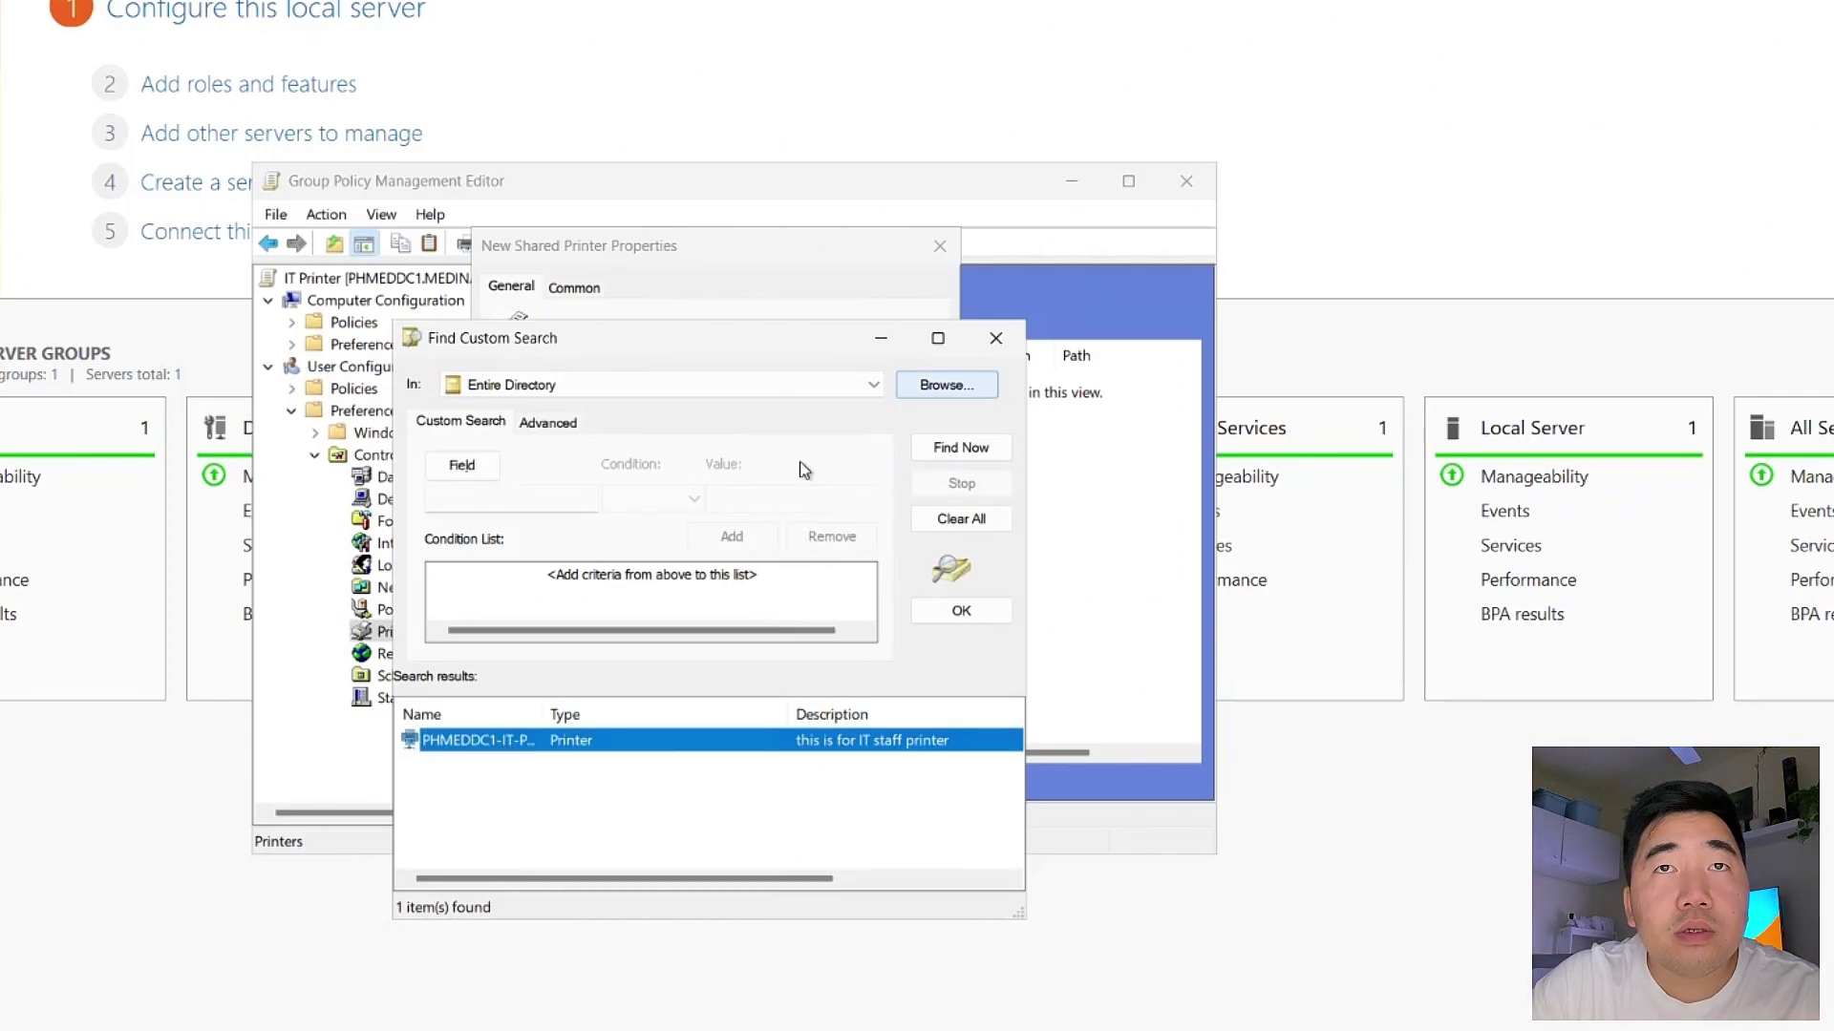
pyautogui.click(939, 617)
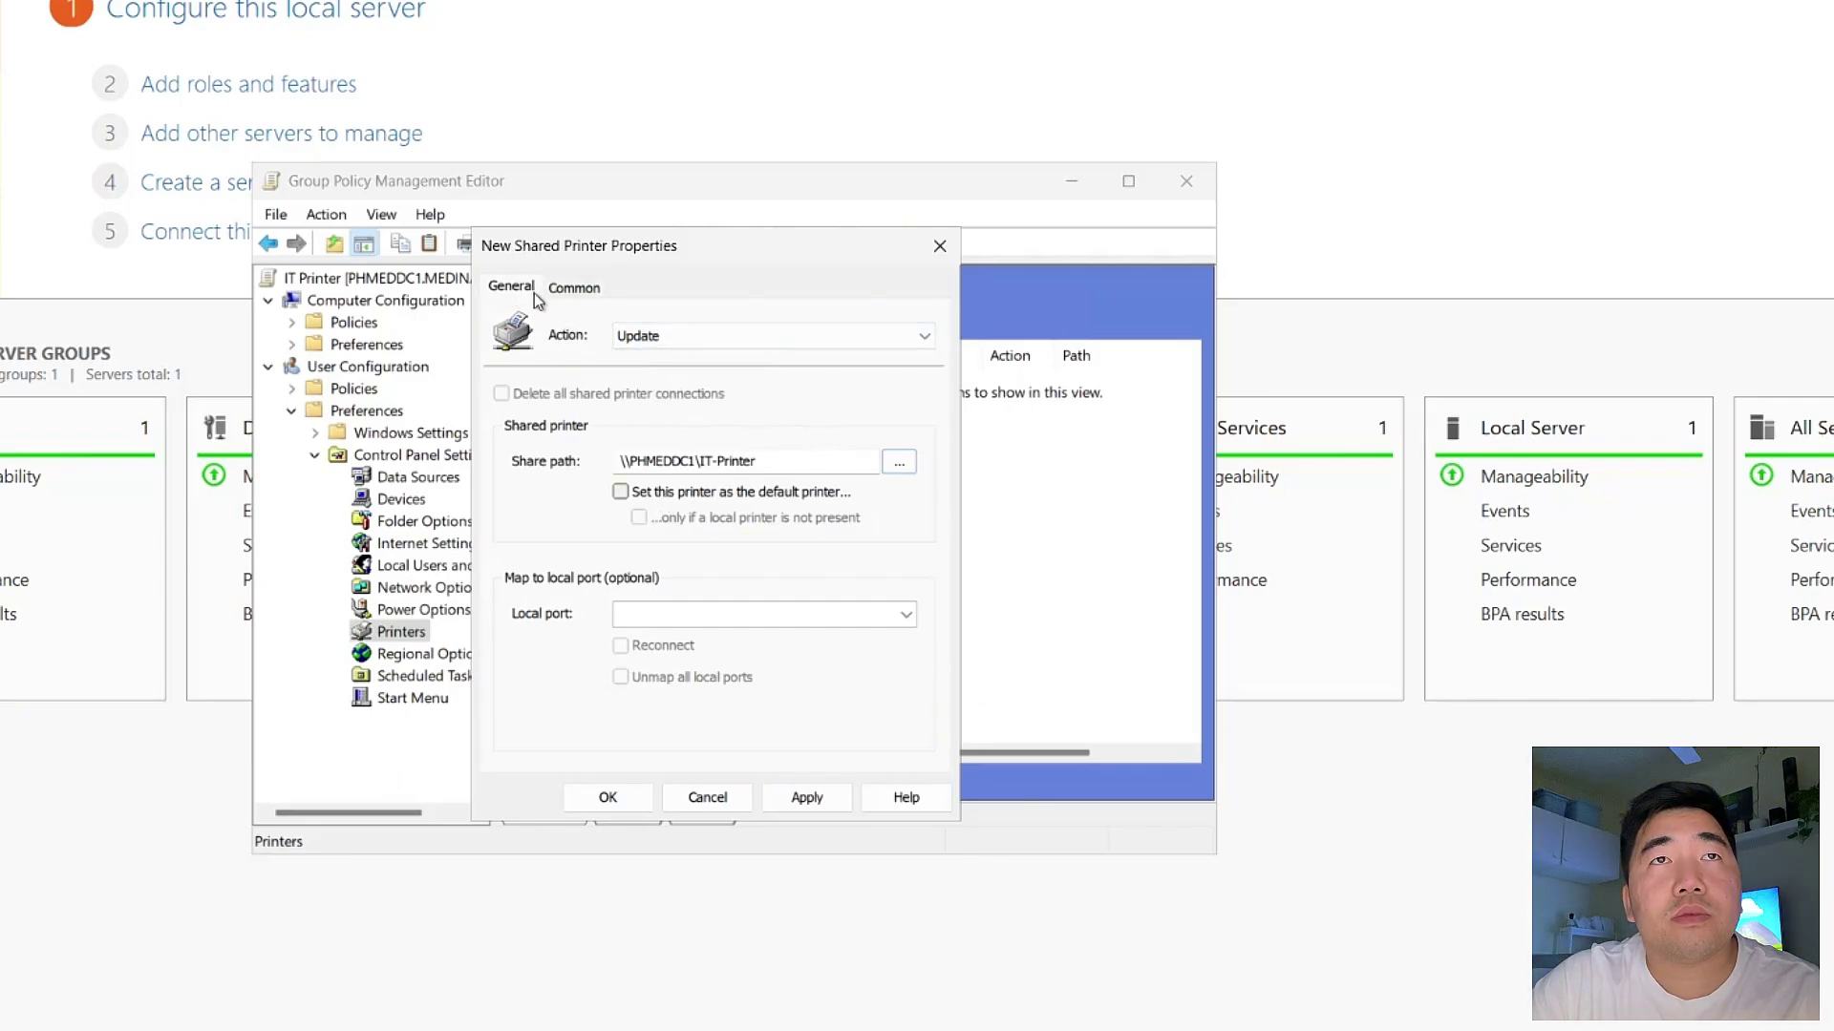
# Leave the printer not set as default, then apply and confirm the shared printer
pyautogui.click(807, 797)
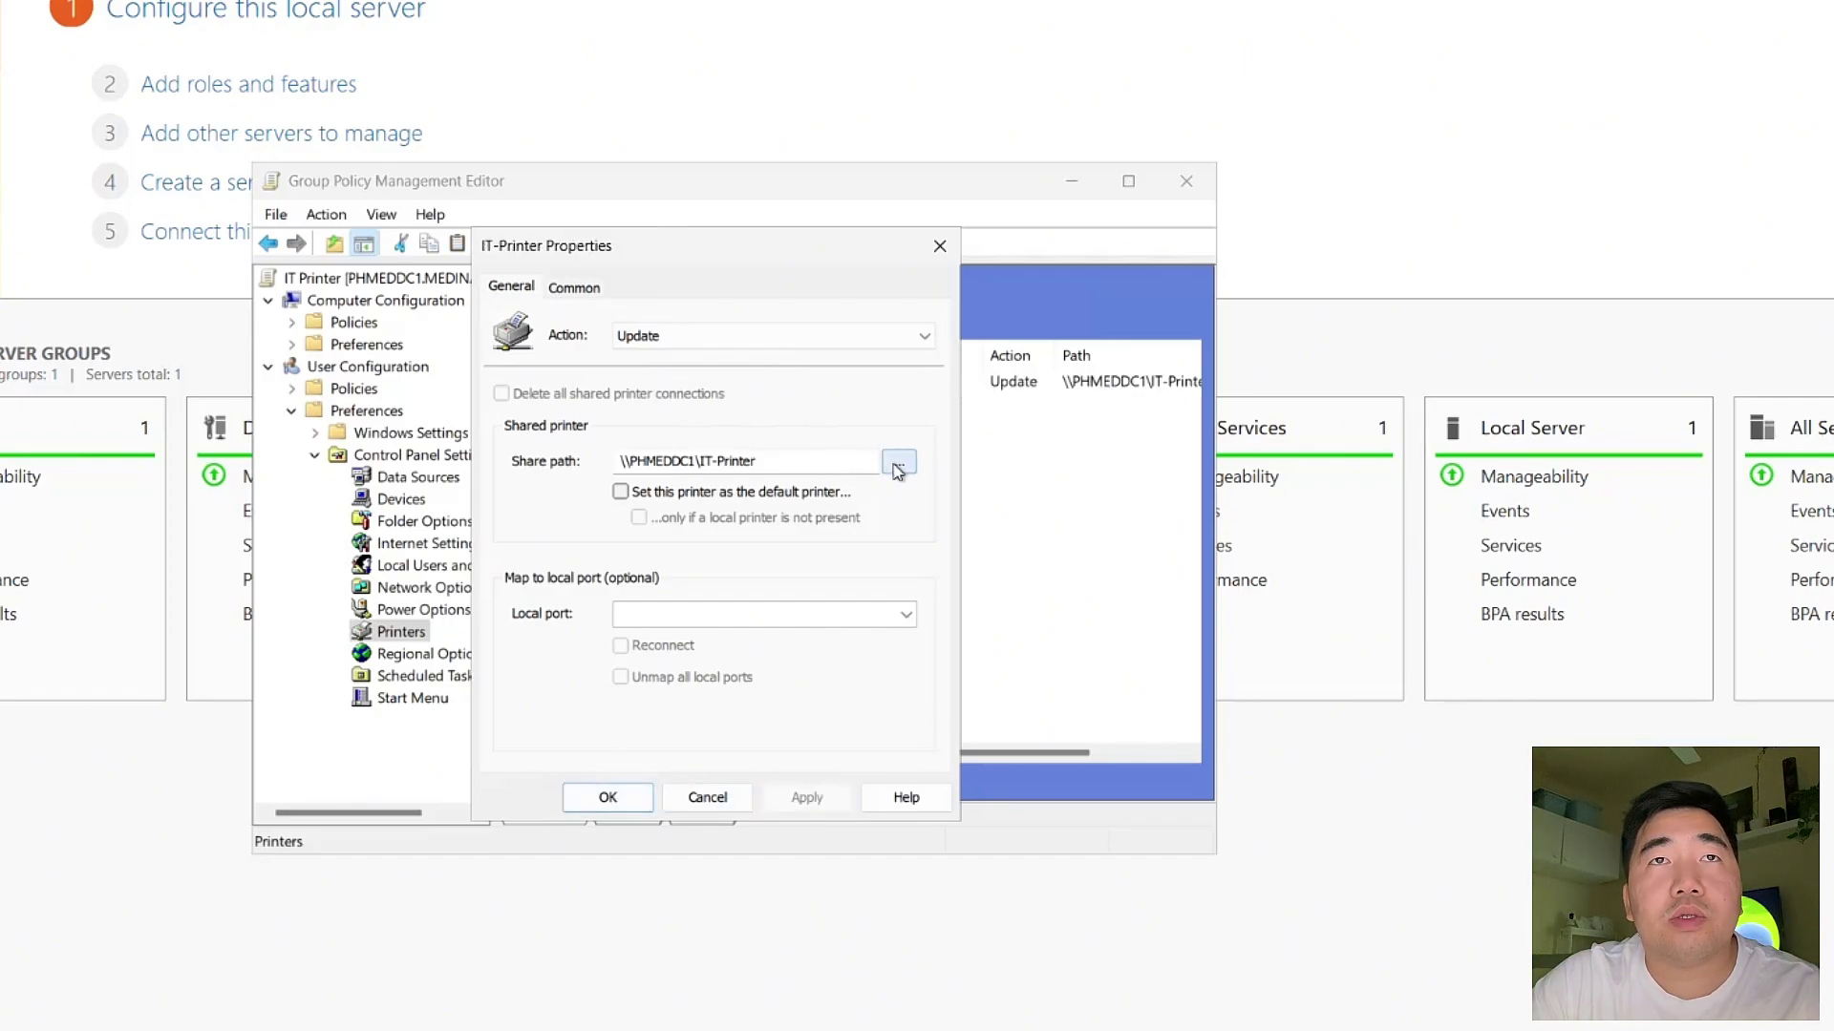
pyautogui.click(621, 492)
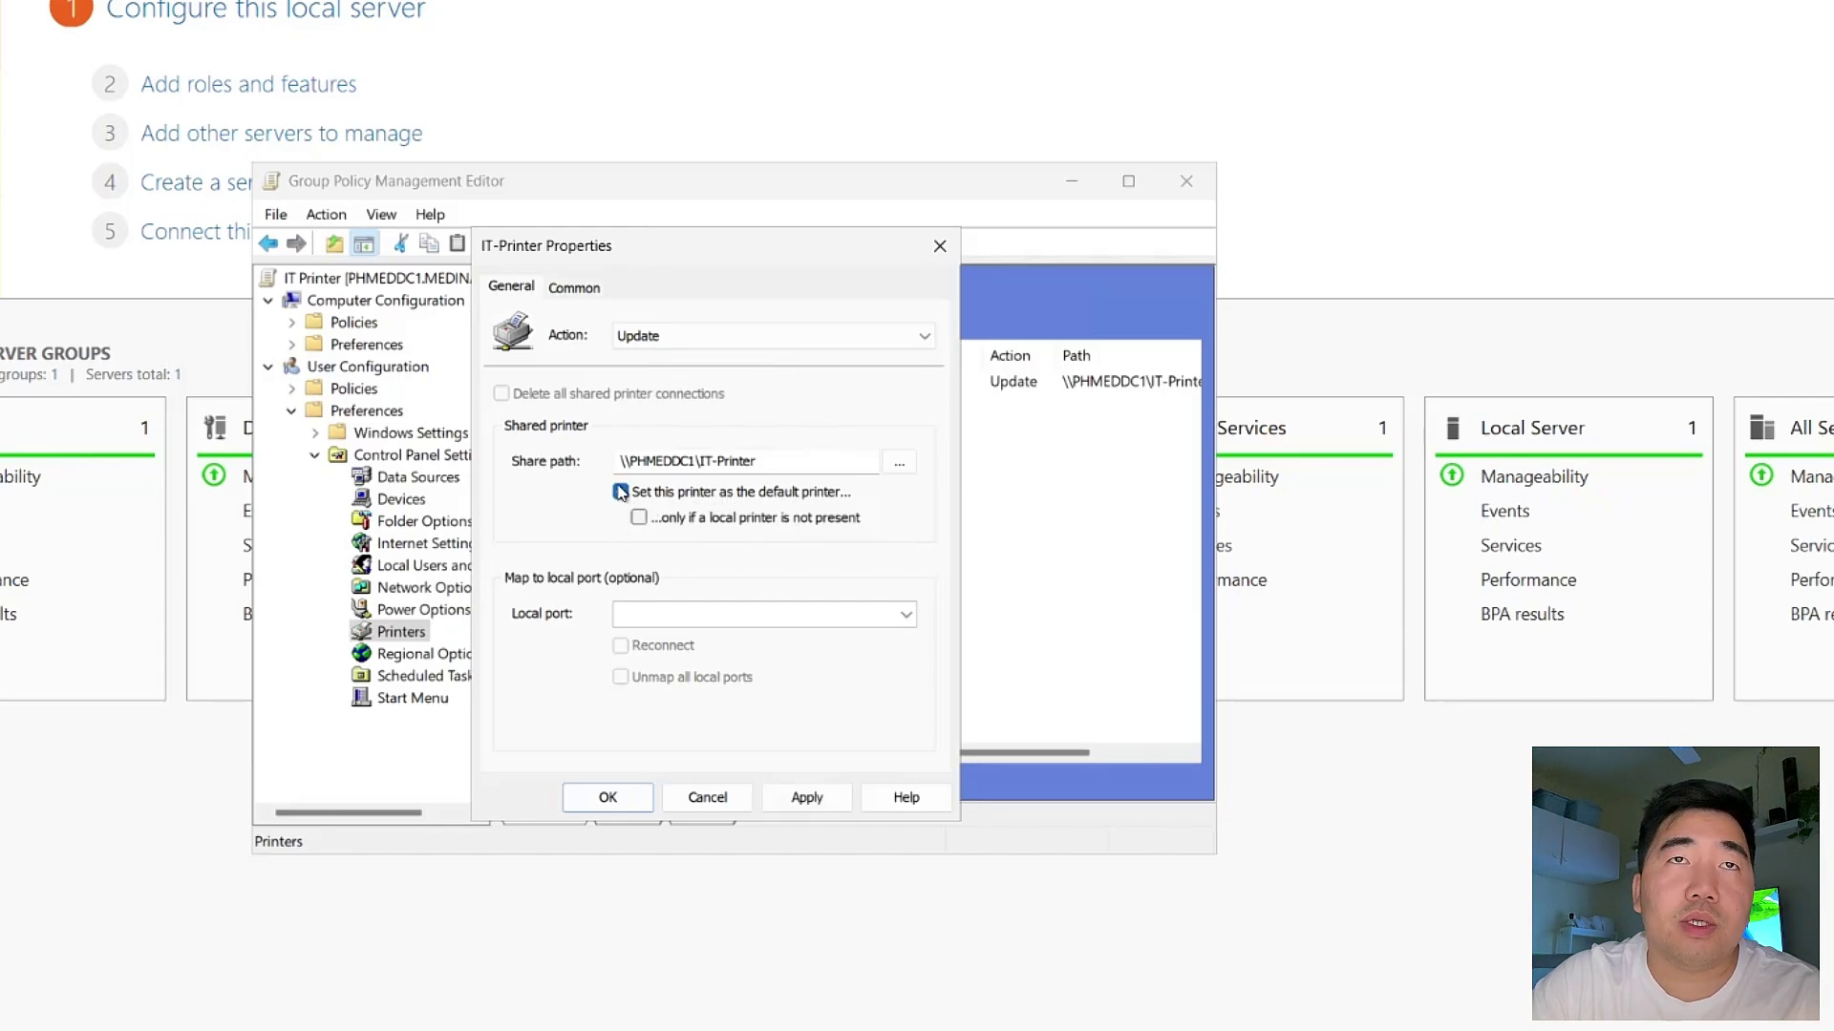
pyautogui.click(621, 492)
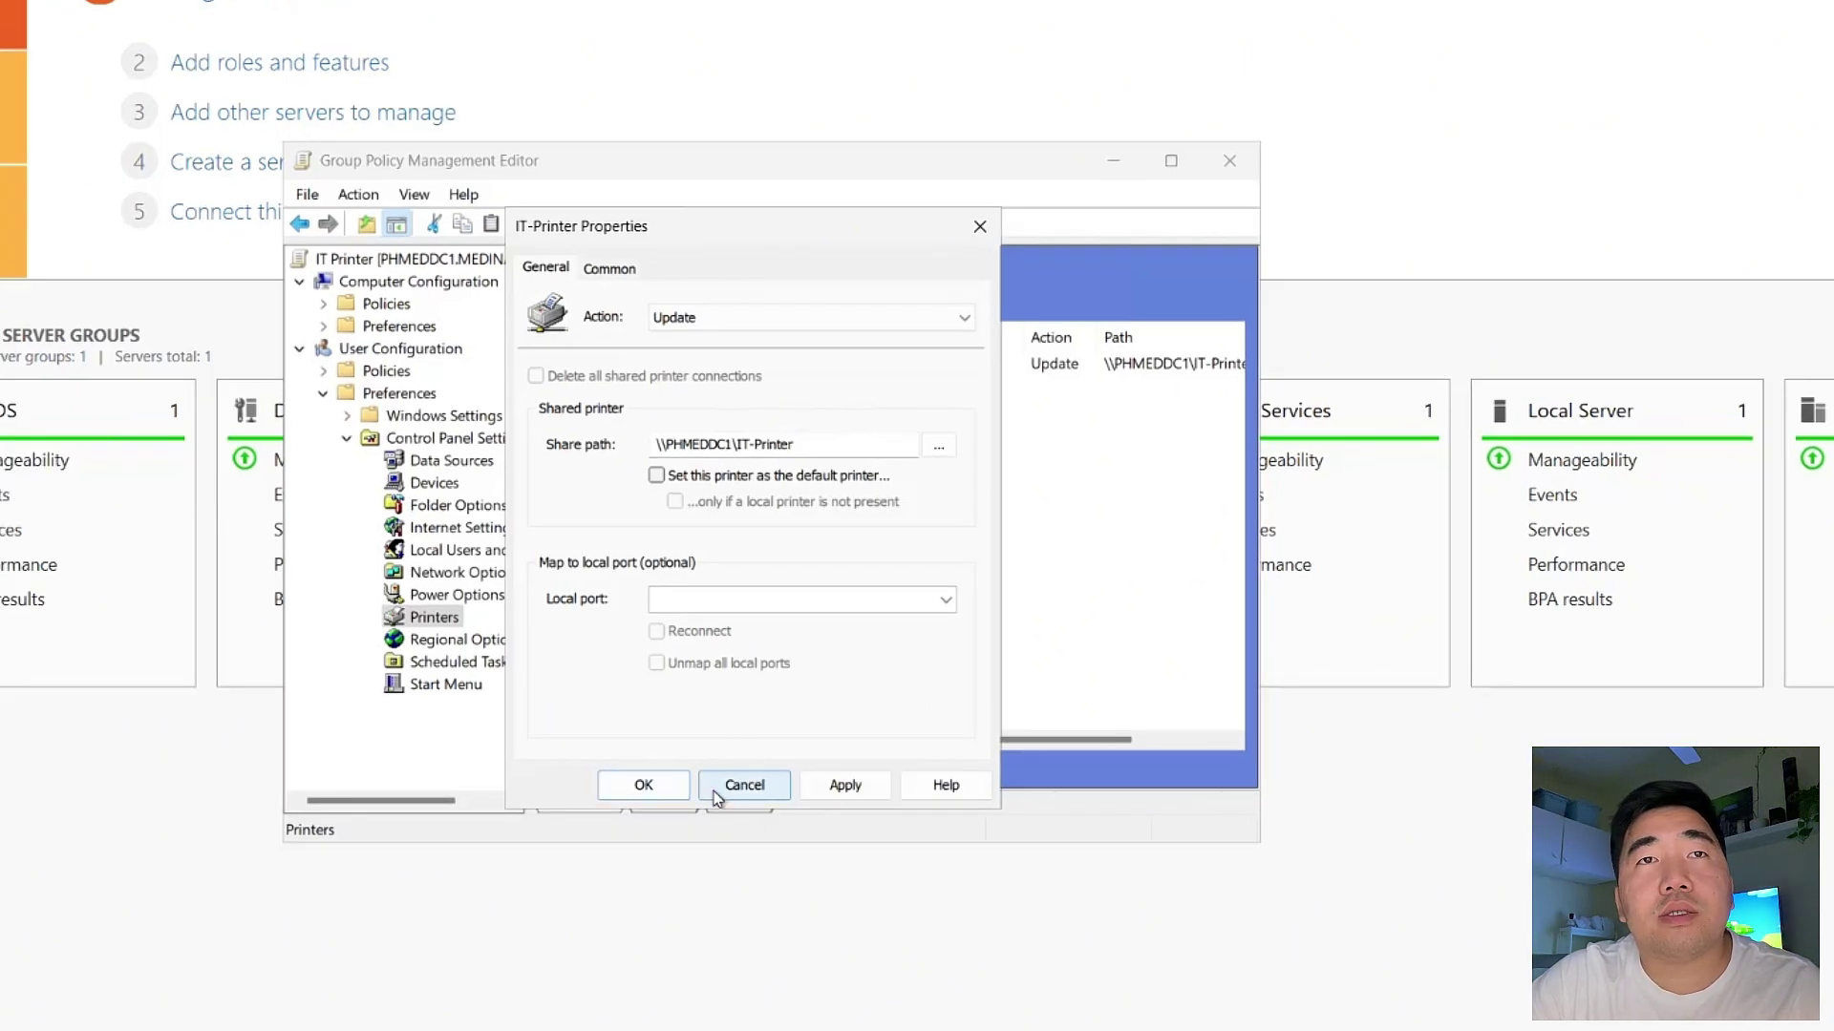
pyautogui.click(845, 785)
pyautogui.click(643, 784)
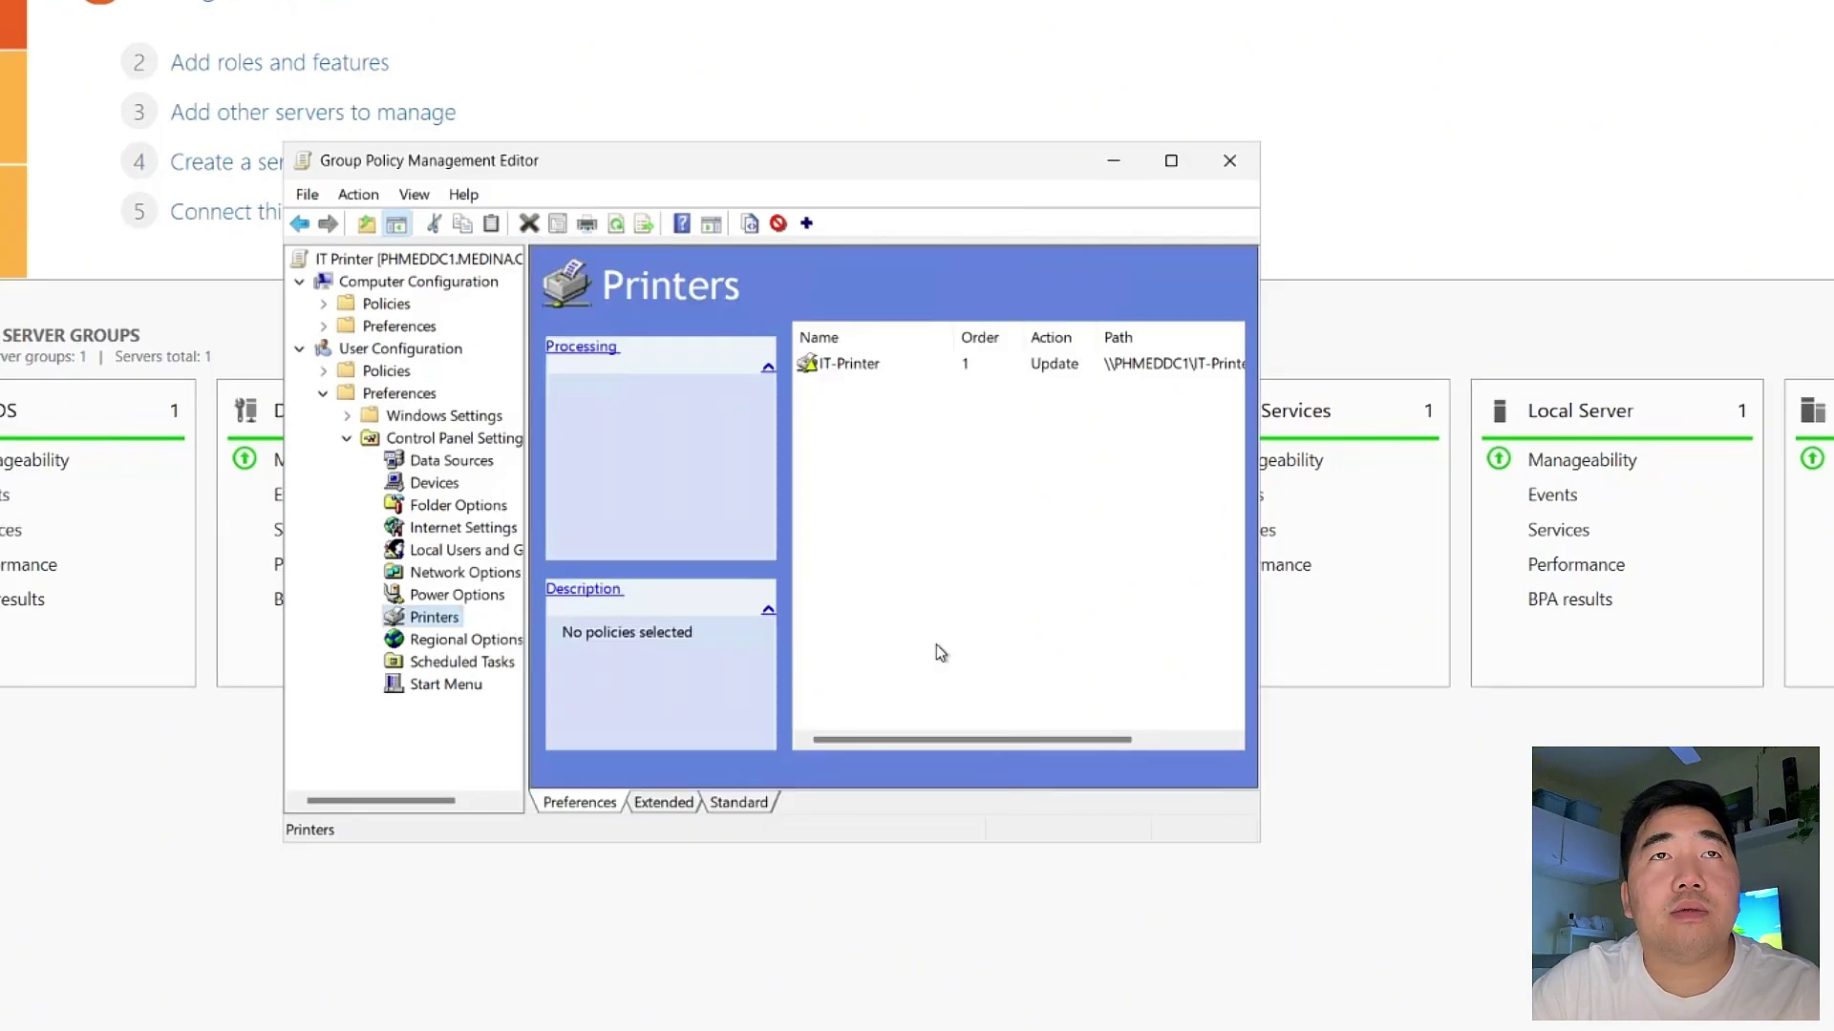
# Review the IT-Printer entry in the Printers list and dismiss the list's context menu
pyautogui.click(822, 369)
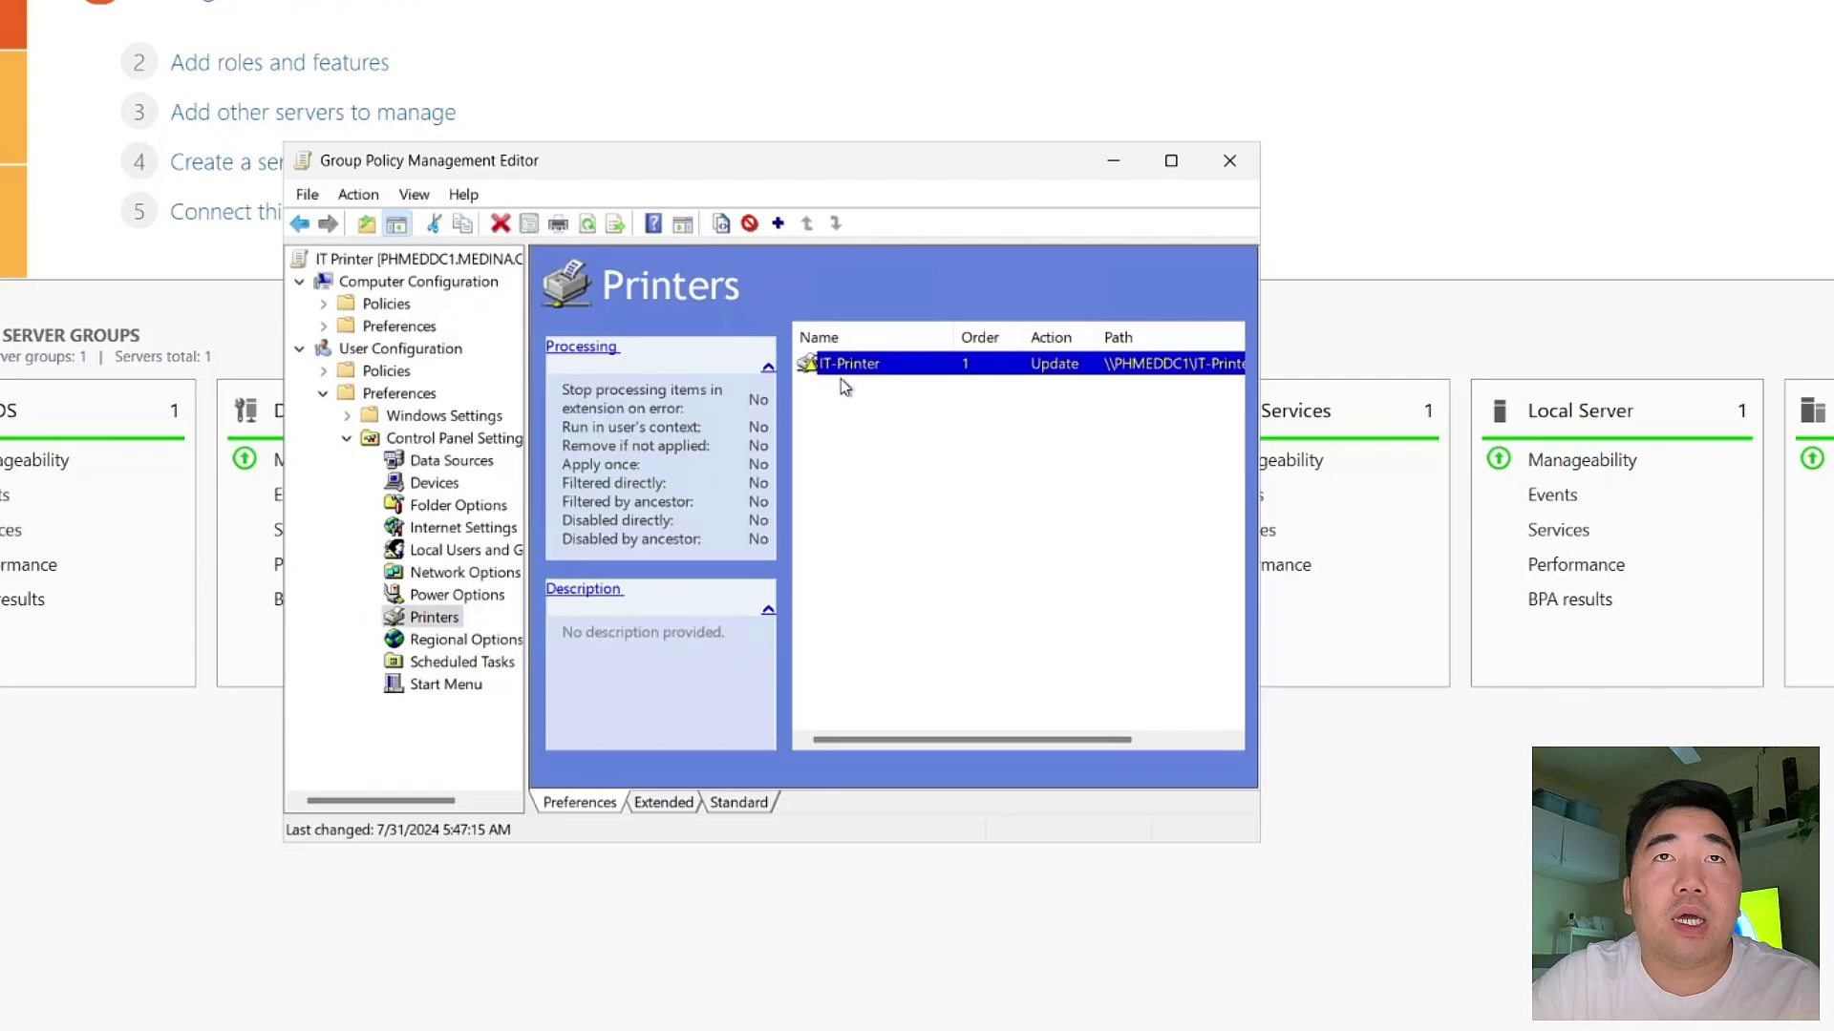
pyautogui.click(840, 381)
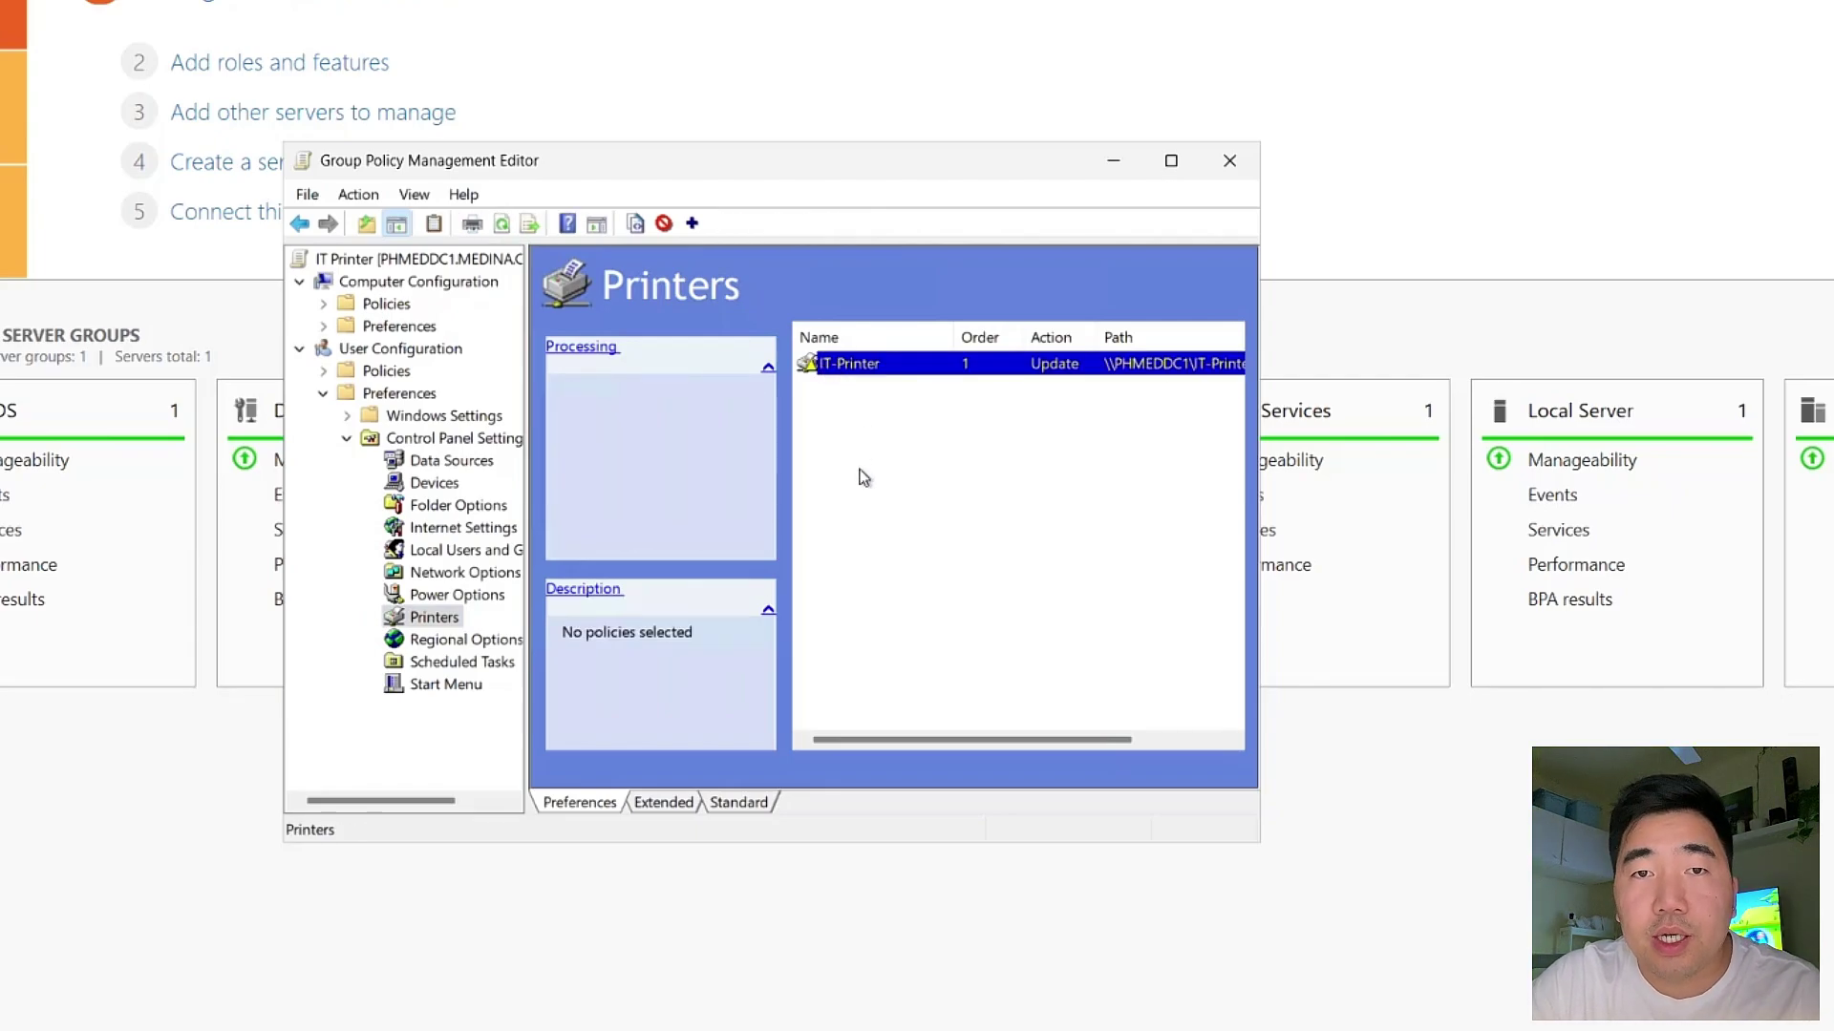
pyautogui.rightClick(879, 453)
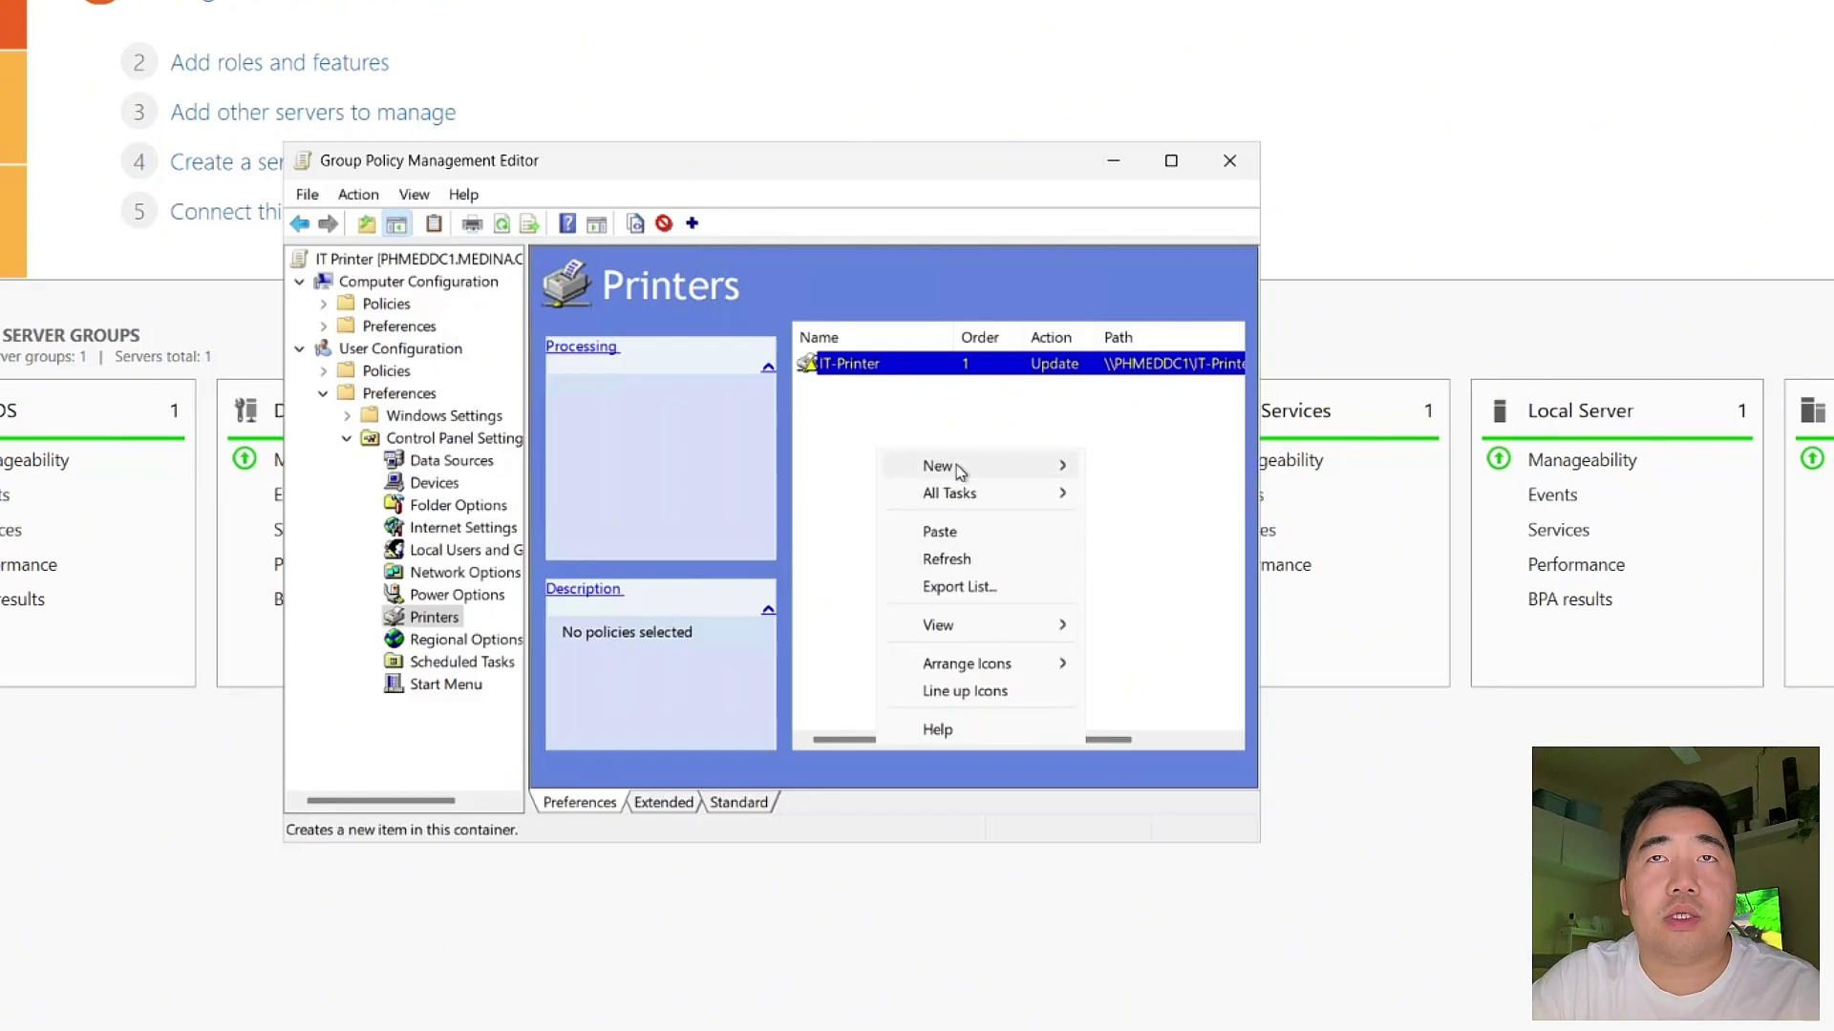
pyautogui.click(1171, 468)
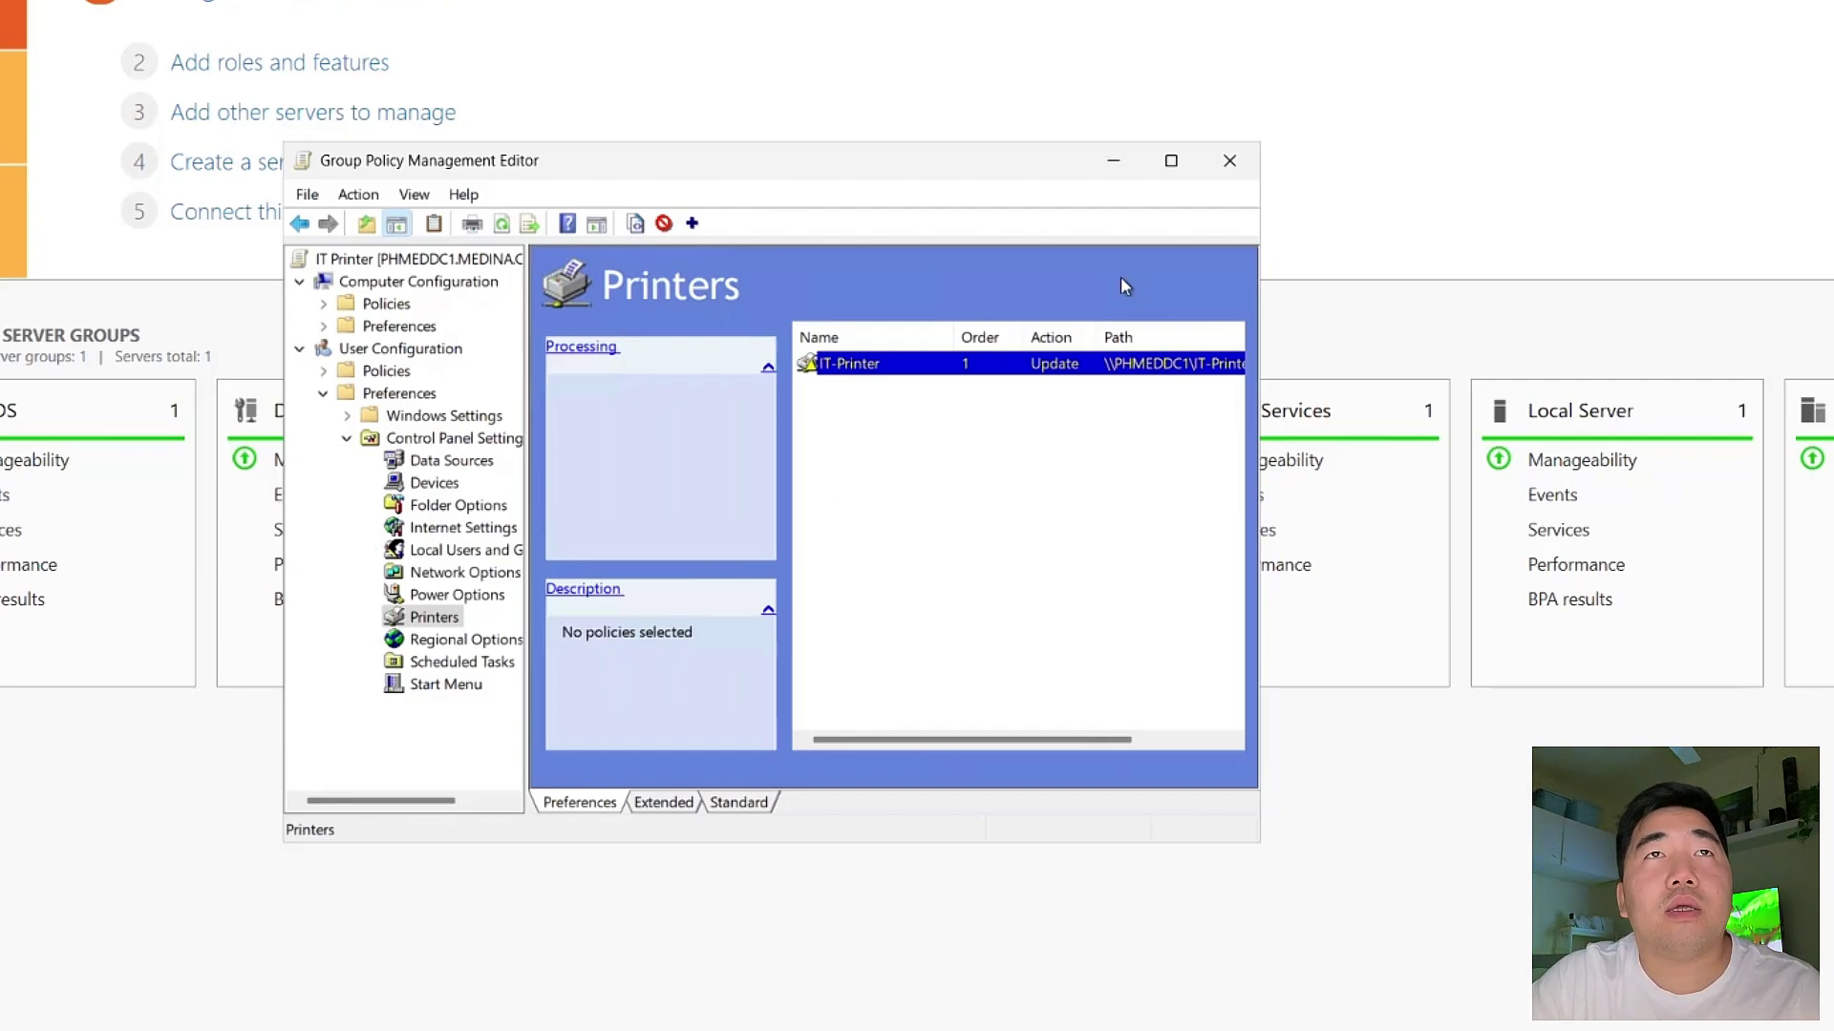
# Close the policy editor and select the IT STAFF unit under MANILA in Group Policy Management
pyautogui.click(1229, 160)
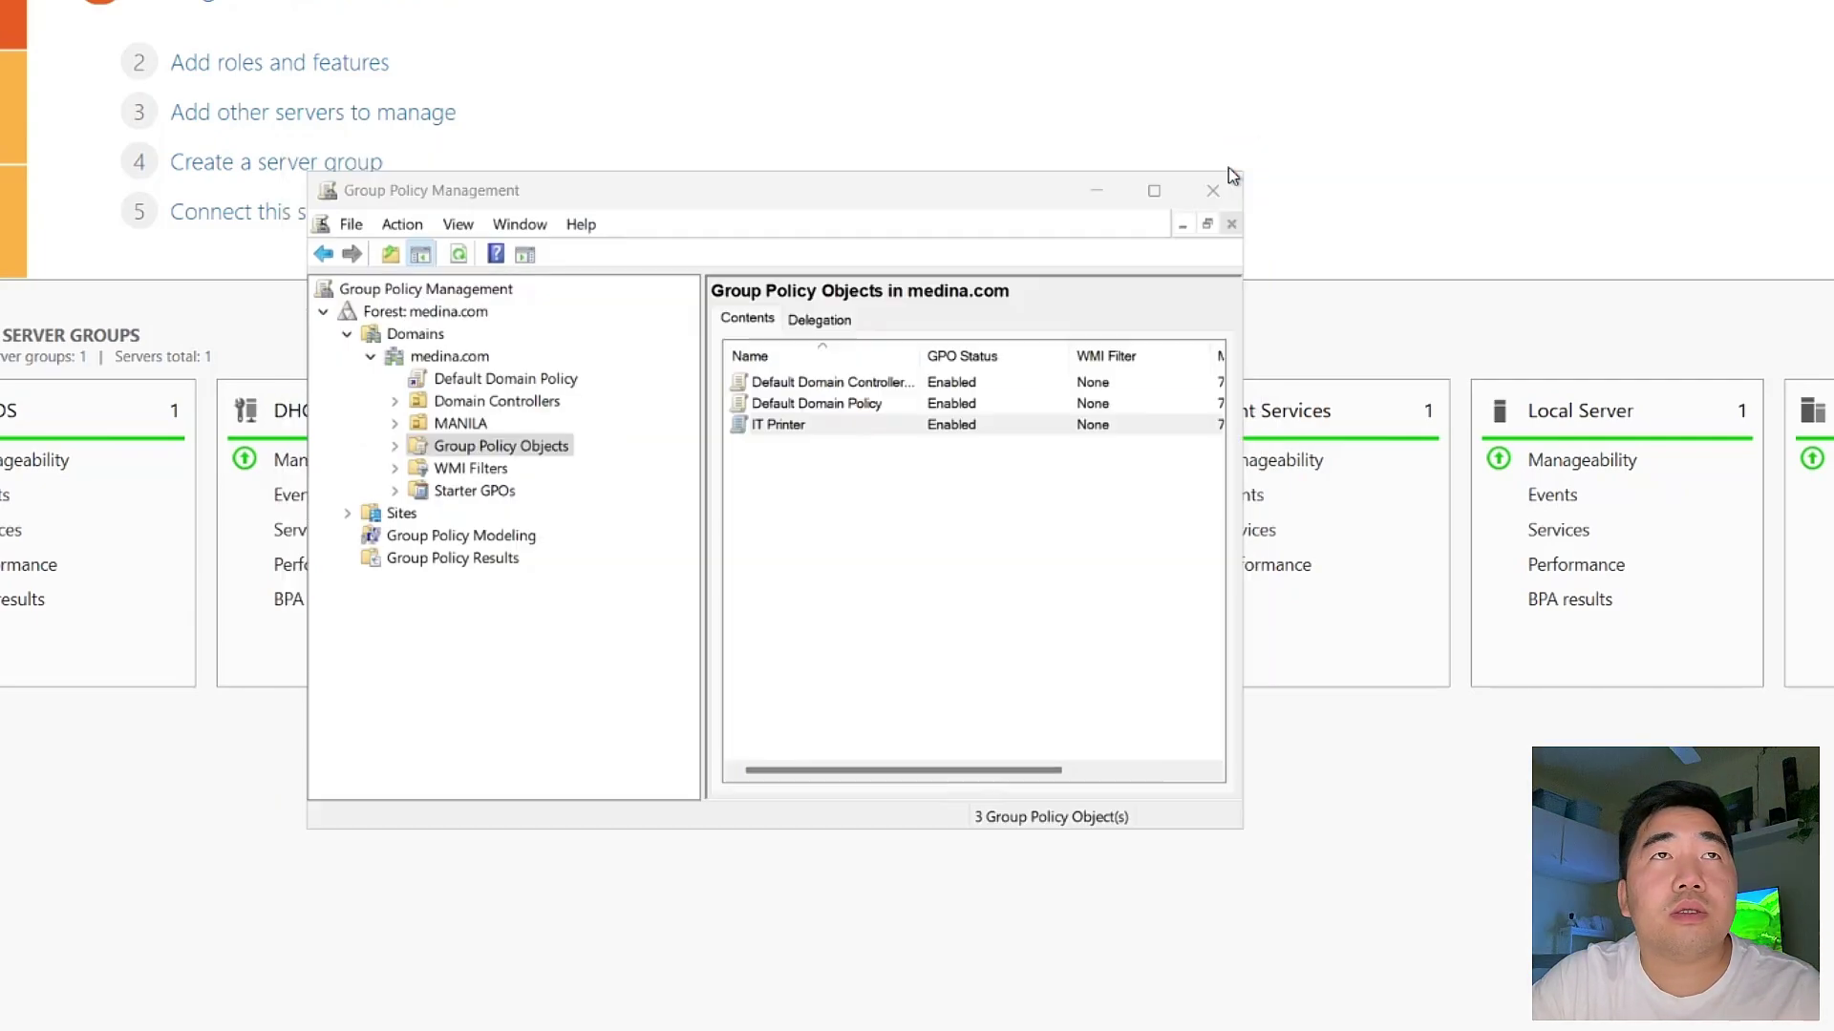
pyautogui.click(820, 538)
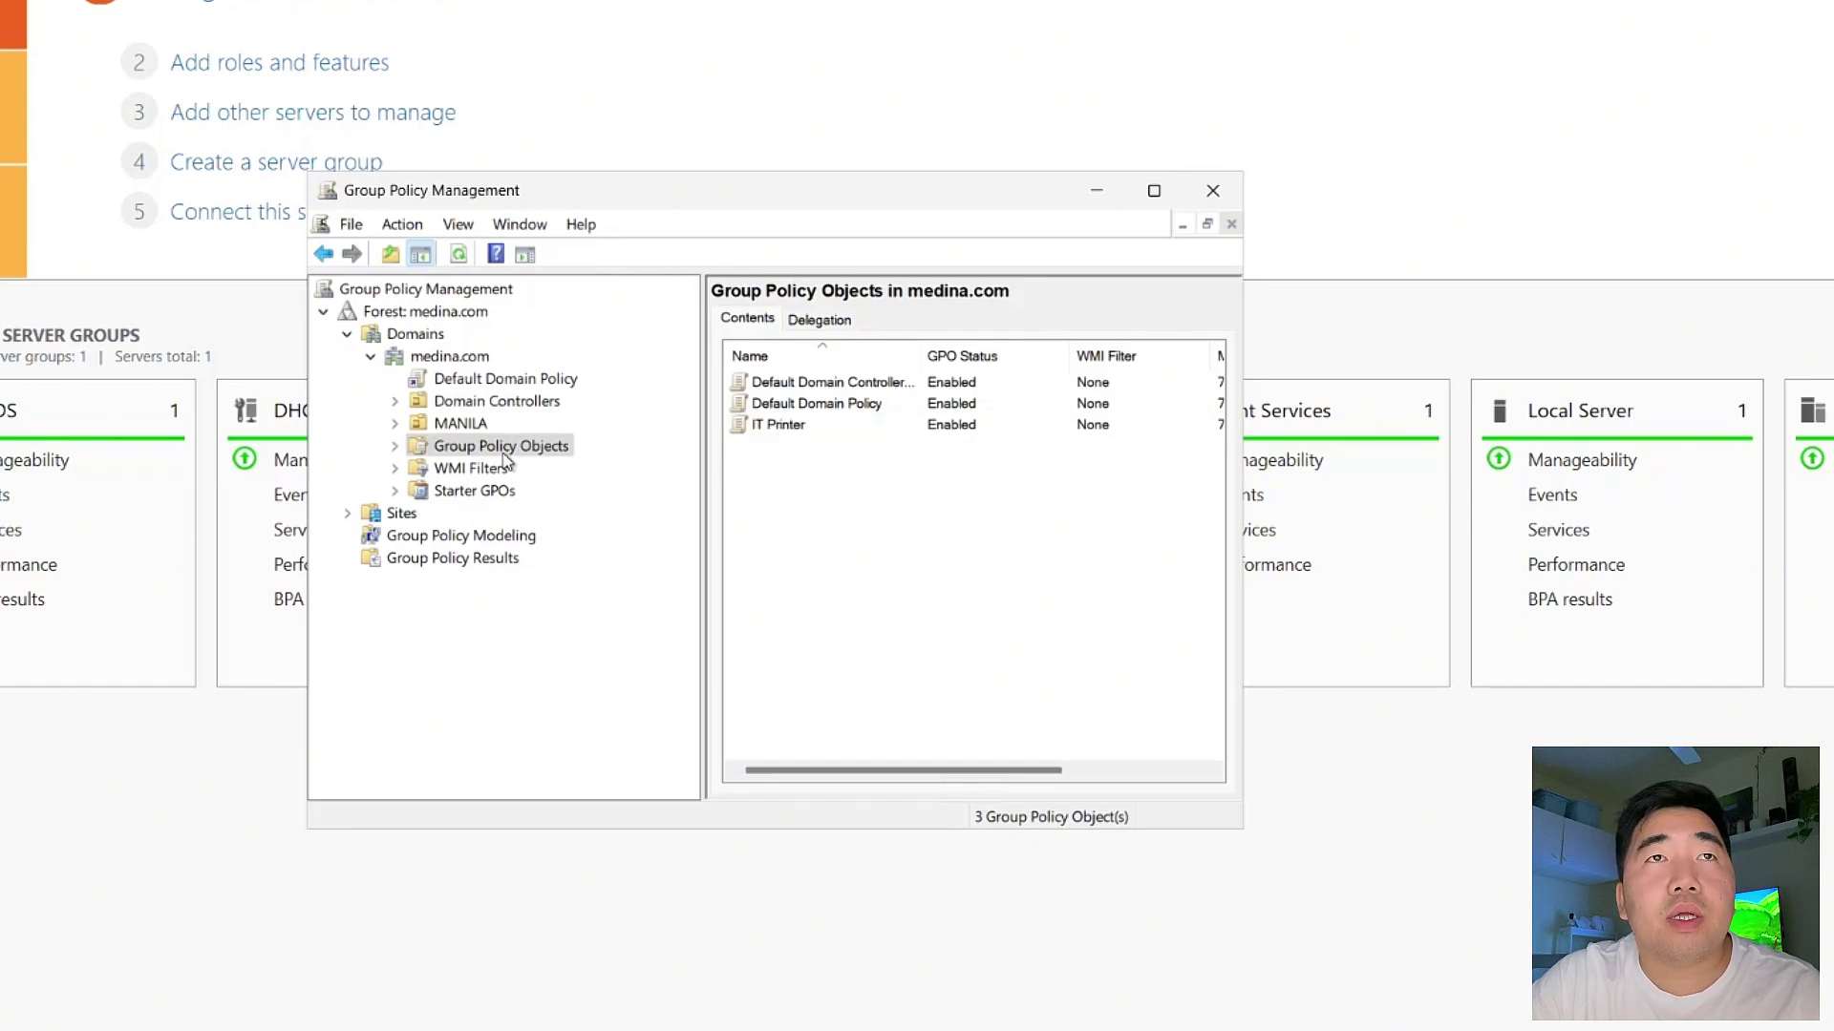
pyautogui.click(394, 423)
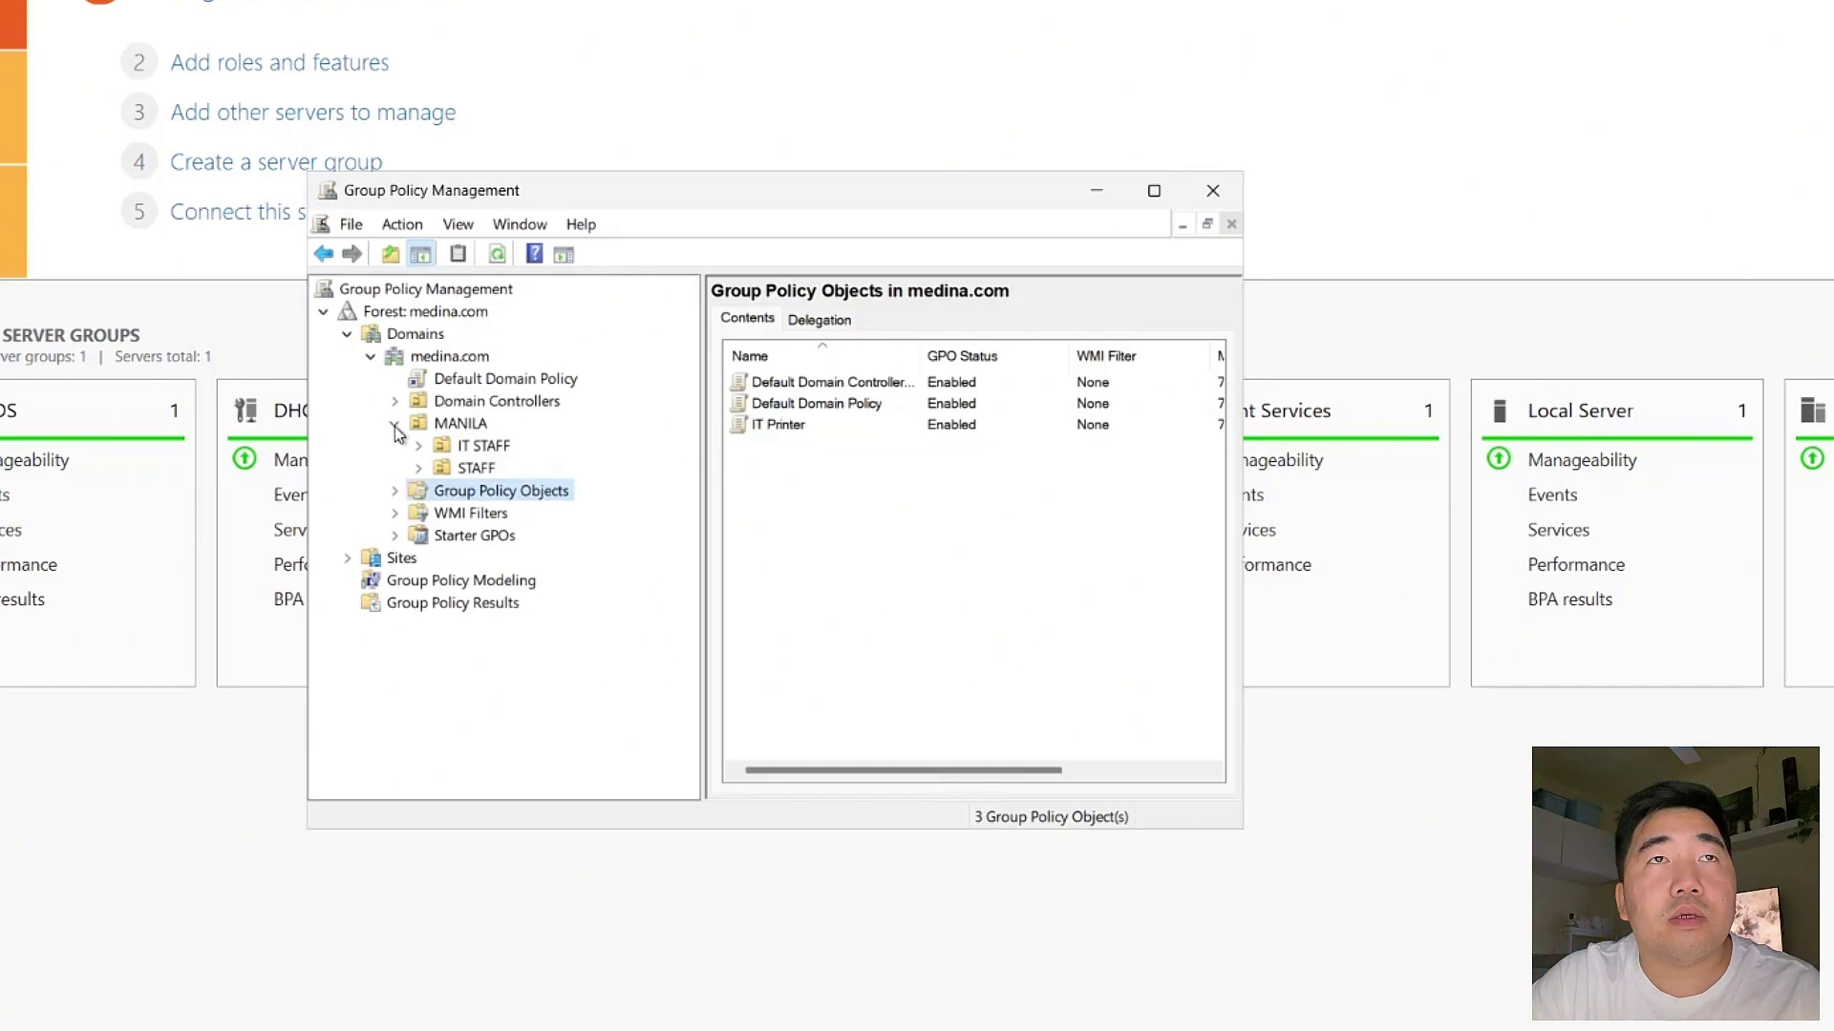
pyautogui.click(450, 449)
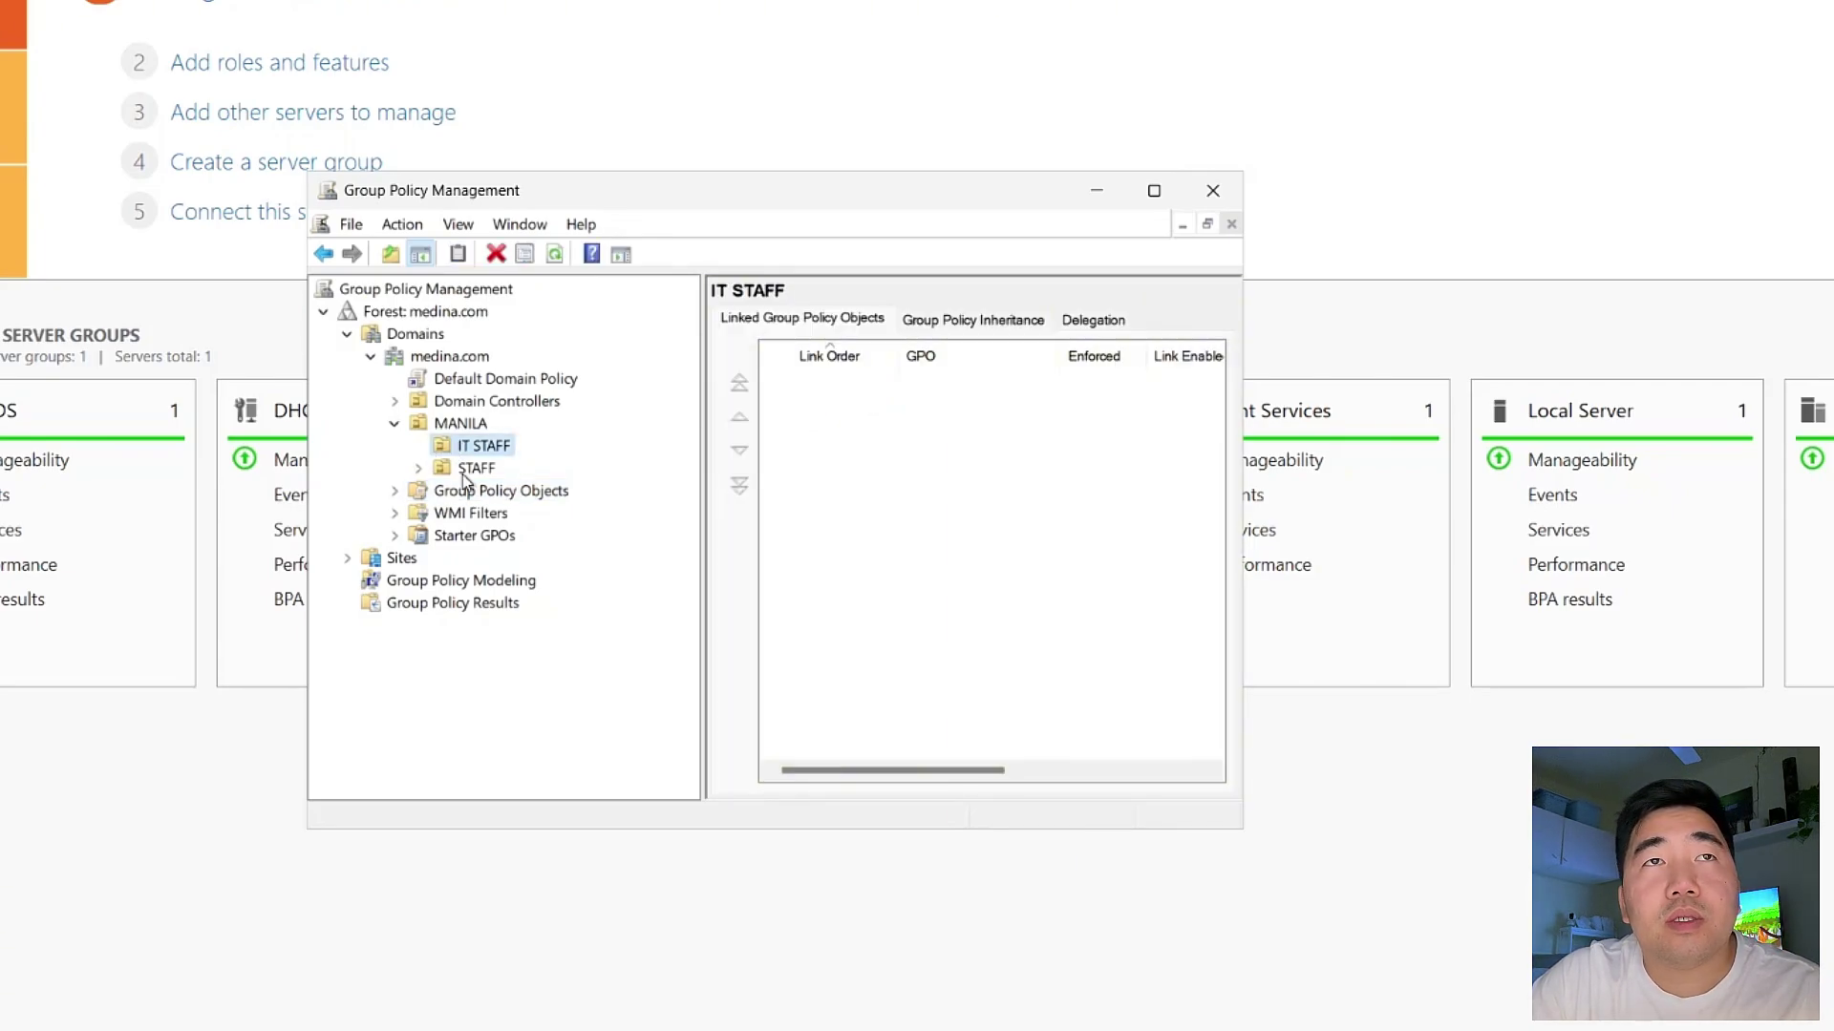
pyautogui.click(462, 485)
# Link the existing IT Printer GPO to the IT STAFF OU
pyautogui.rightClick(458, 450)
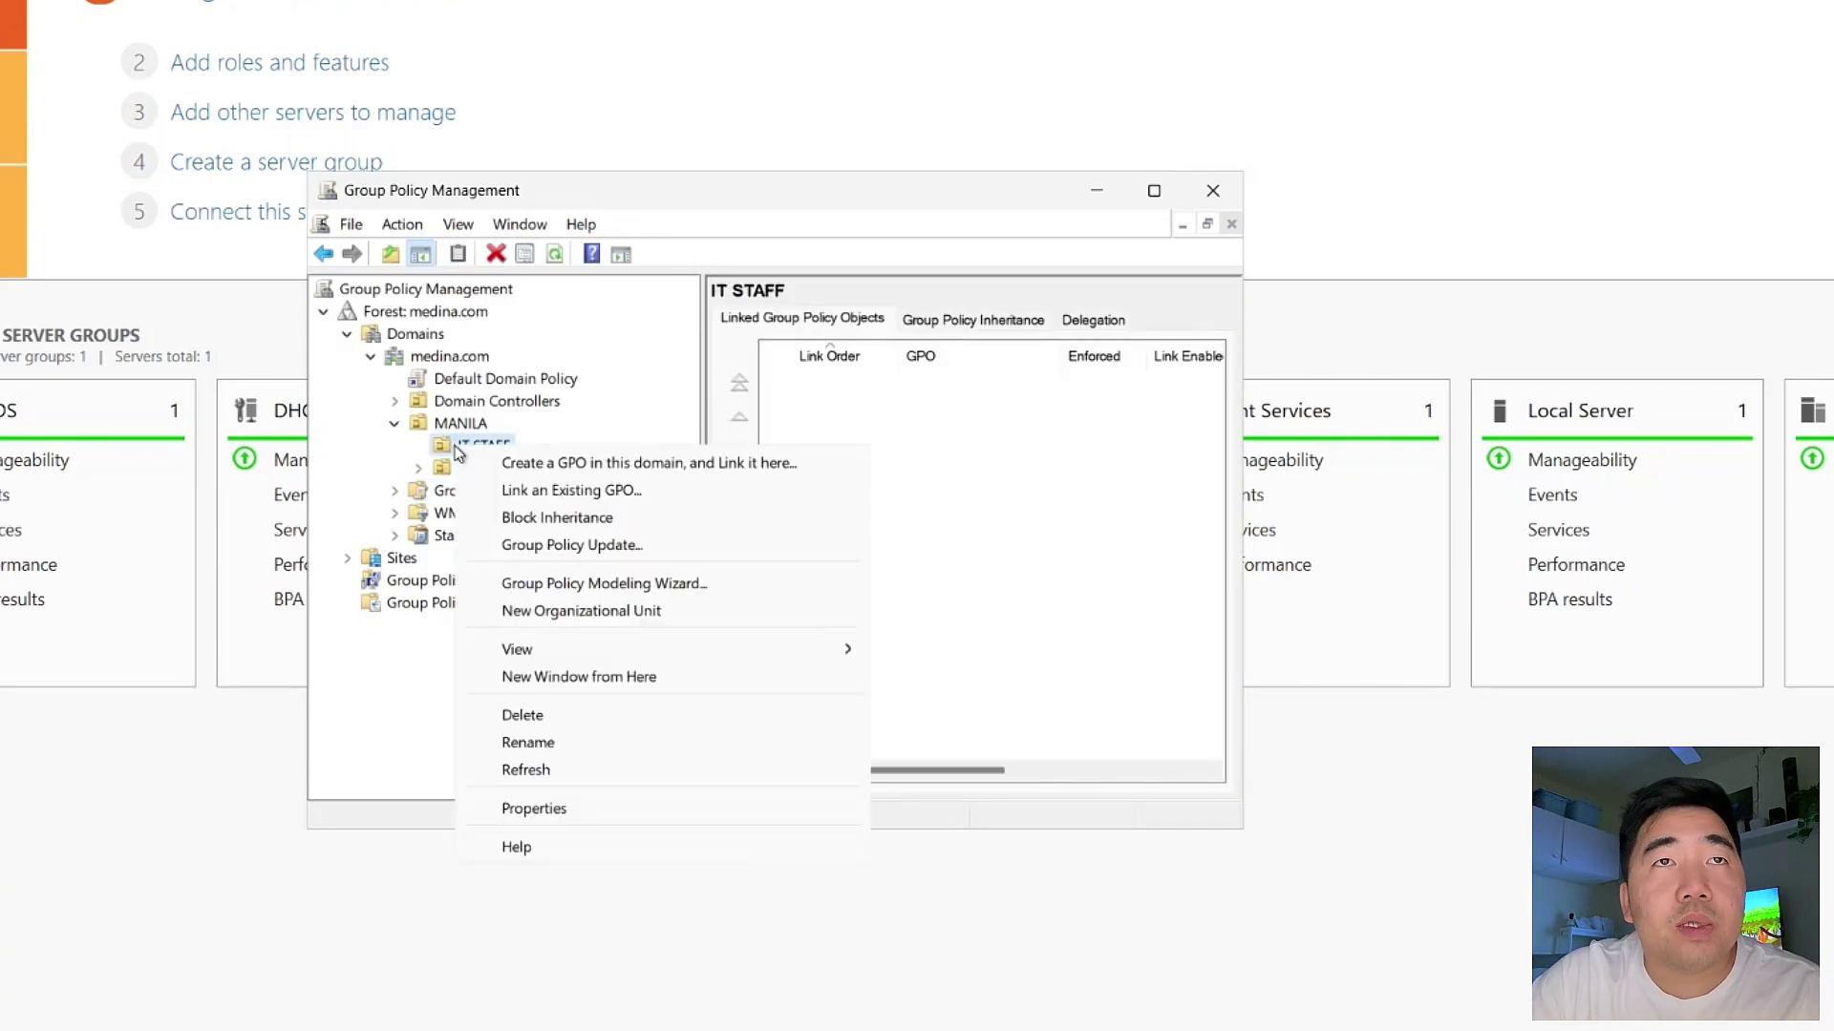
pyautogui.click(564, 493)
pyautogui.click(592, 481)
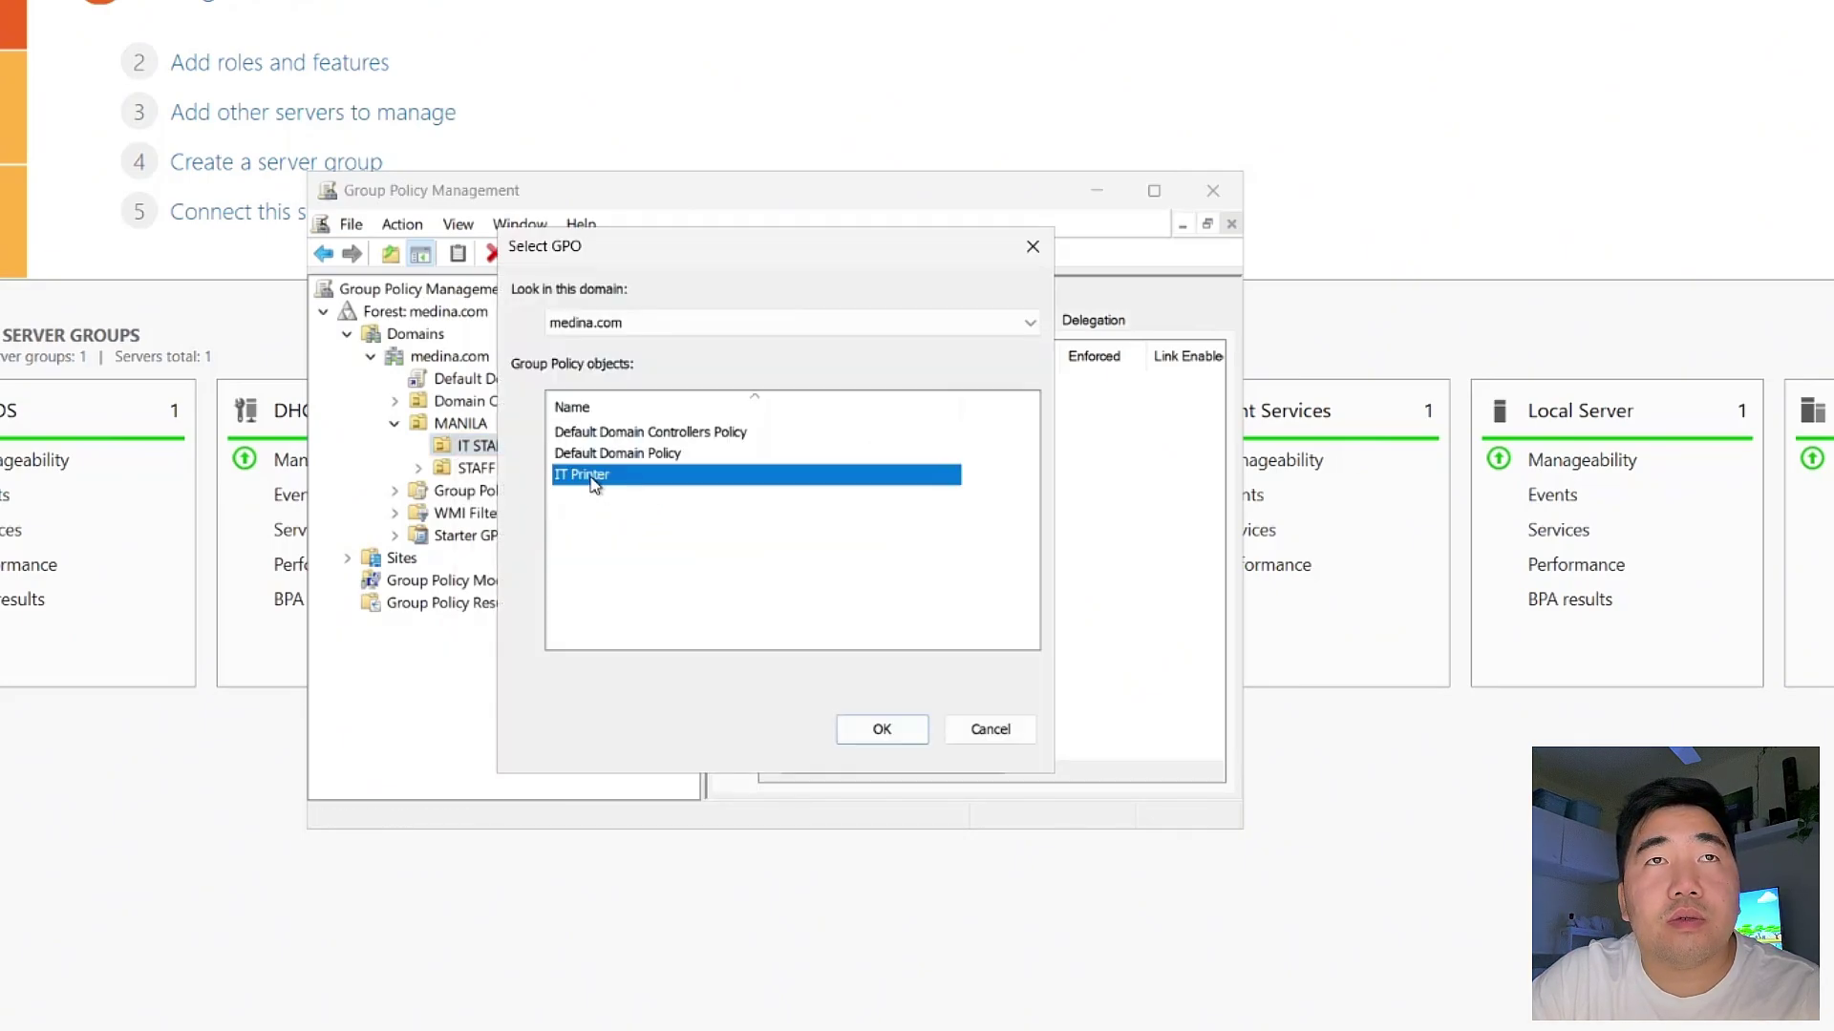
pyautogui.click(898, 734)
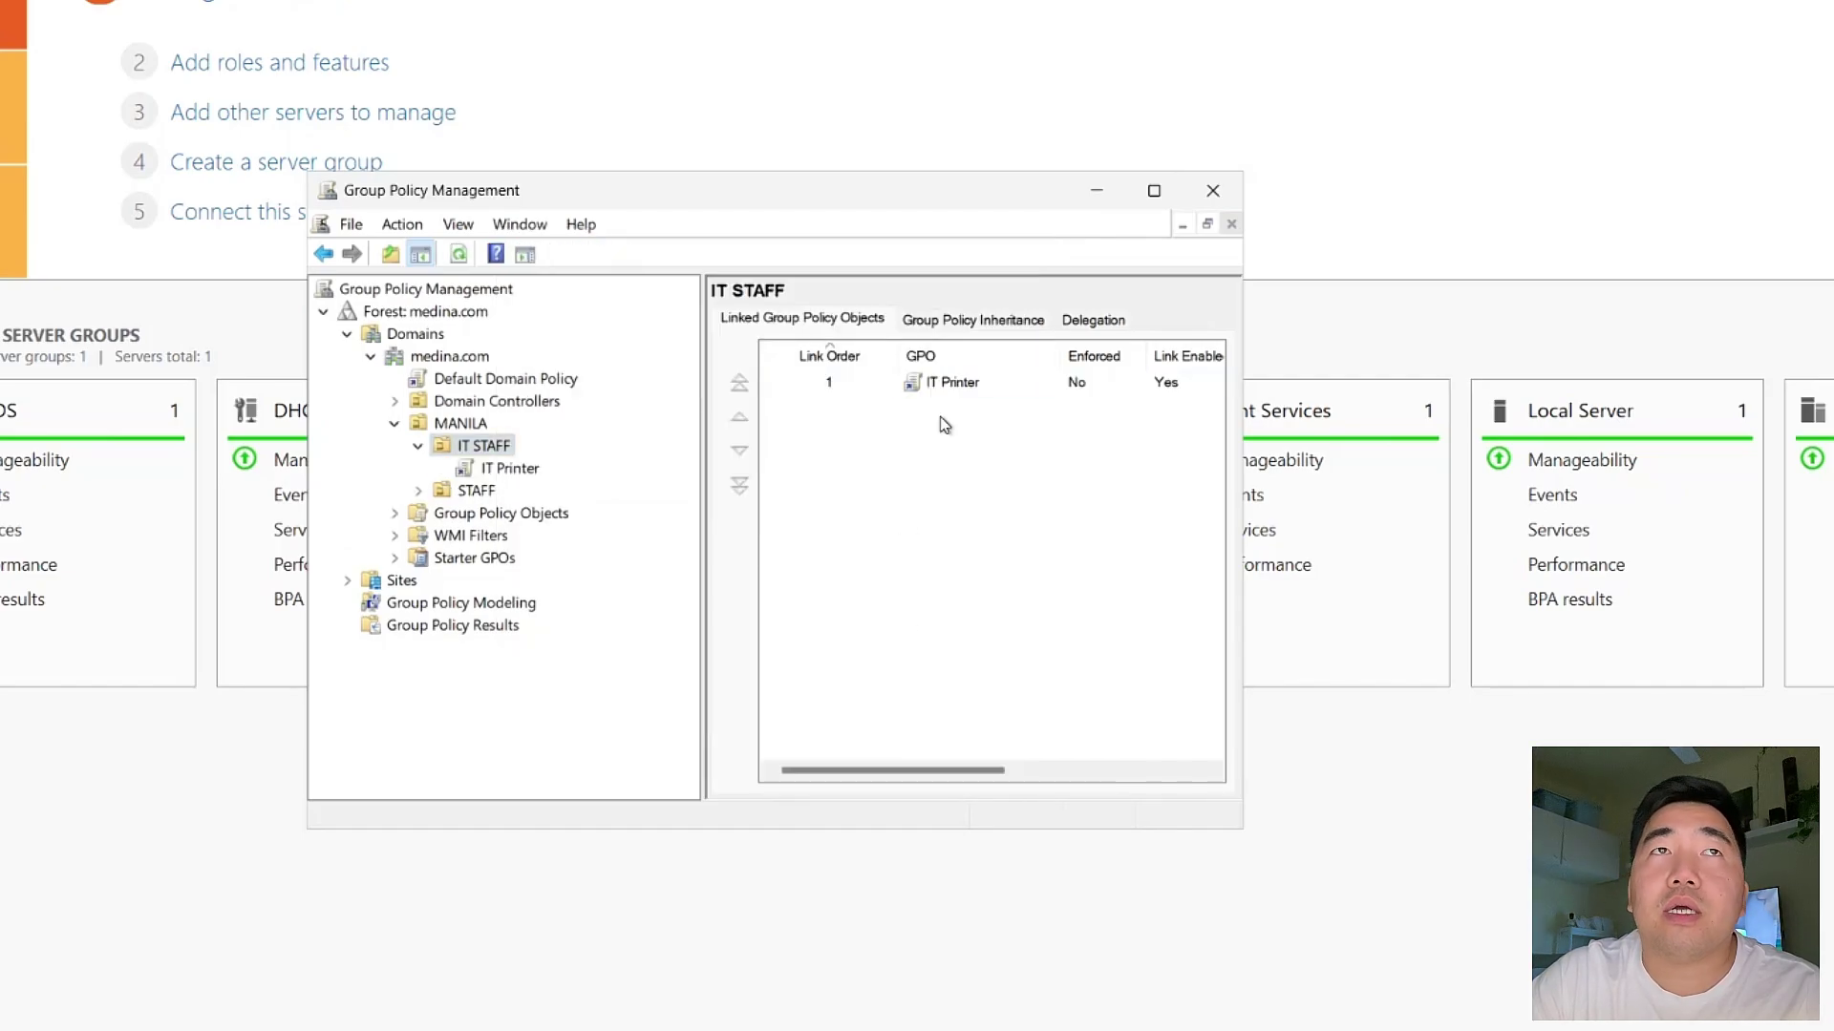
pyautogui.moveTo(857, 206)
pyautogui.mouseDown()
pyautogui.moveTo(870, 173)
pyautogui.moveTo(868, 198)
pyautogui.mouseUp()
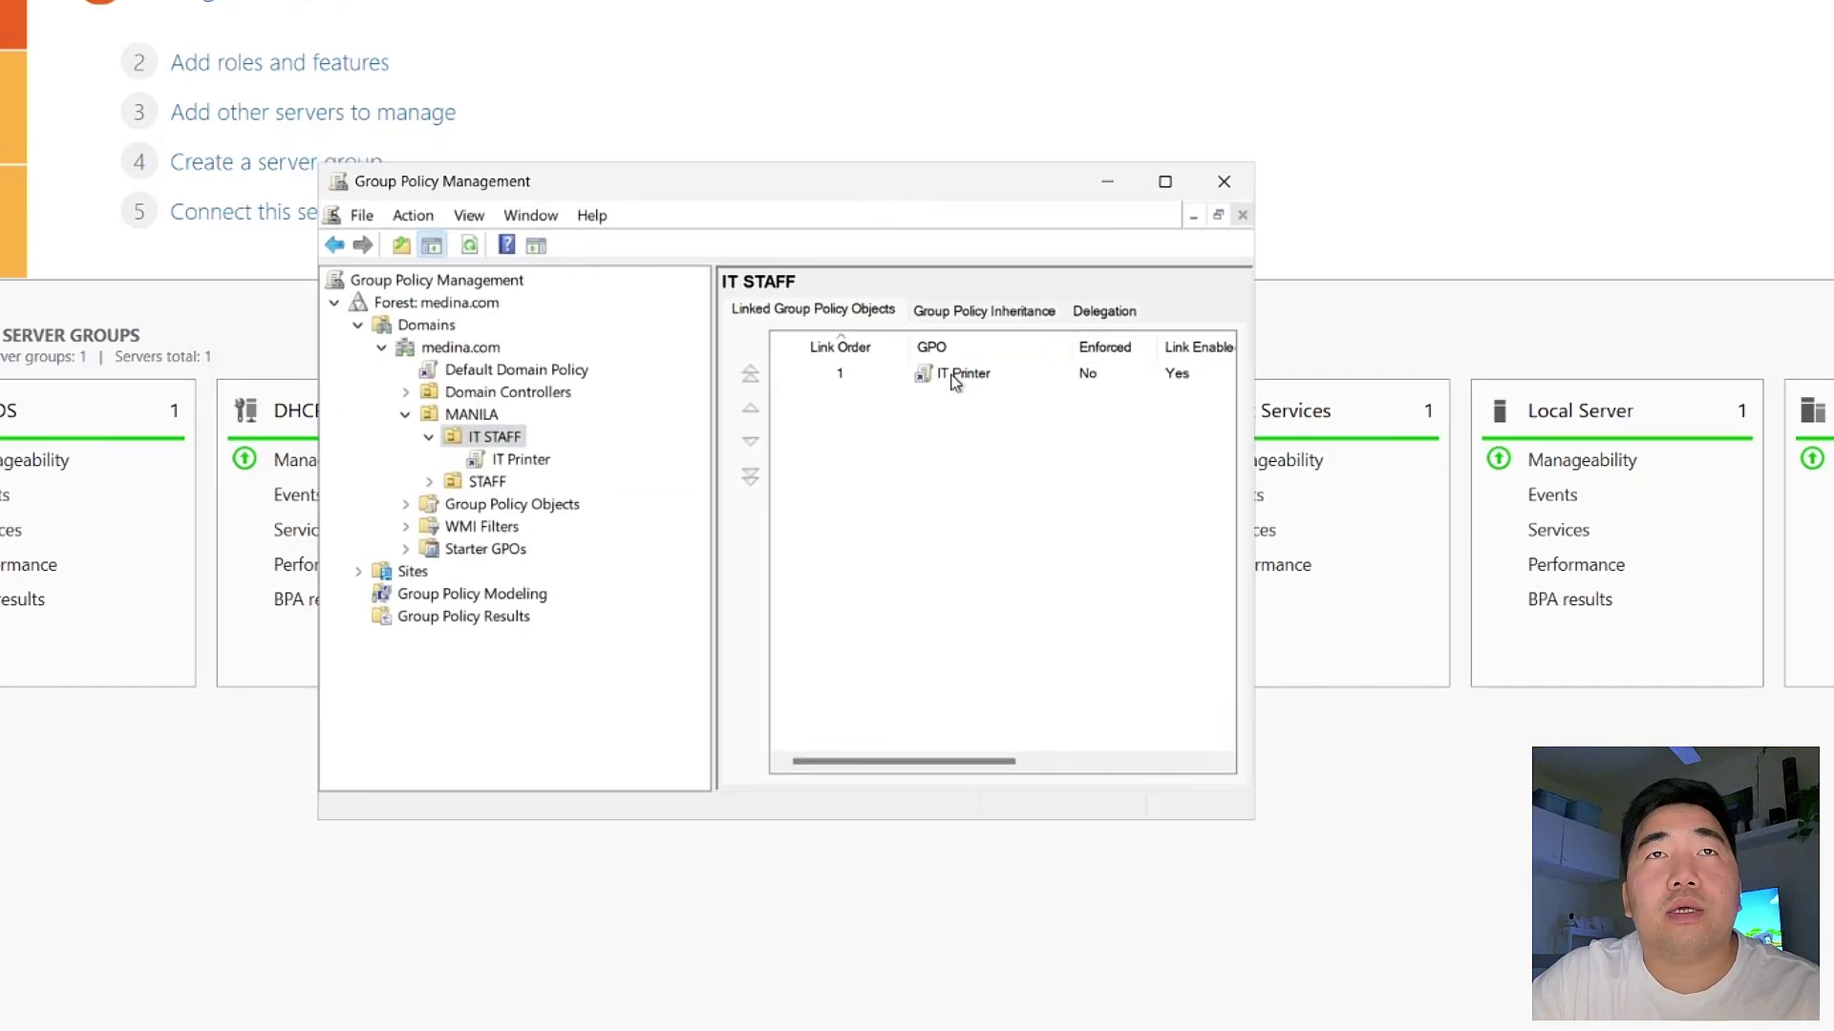
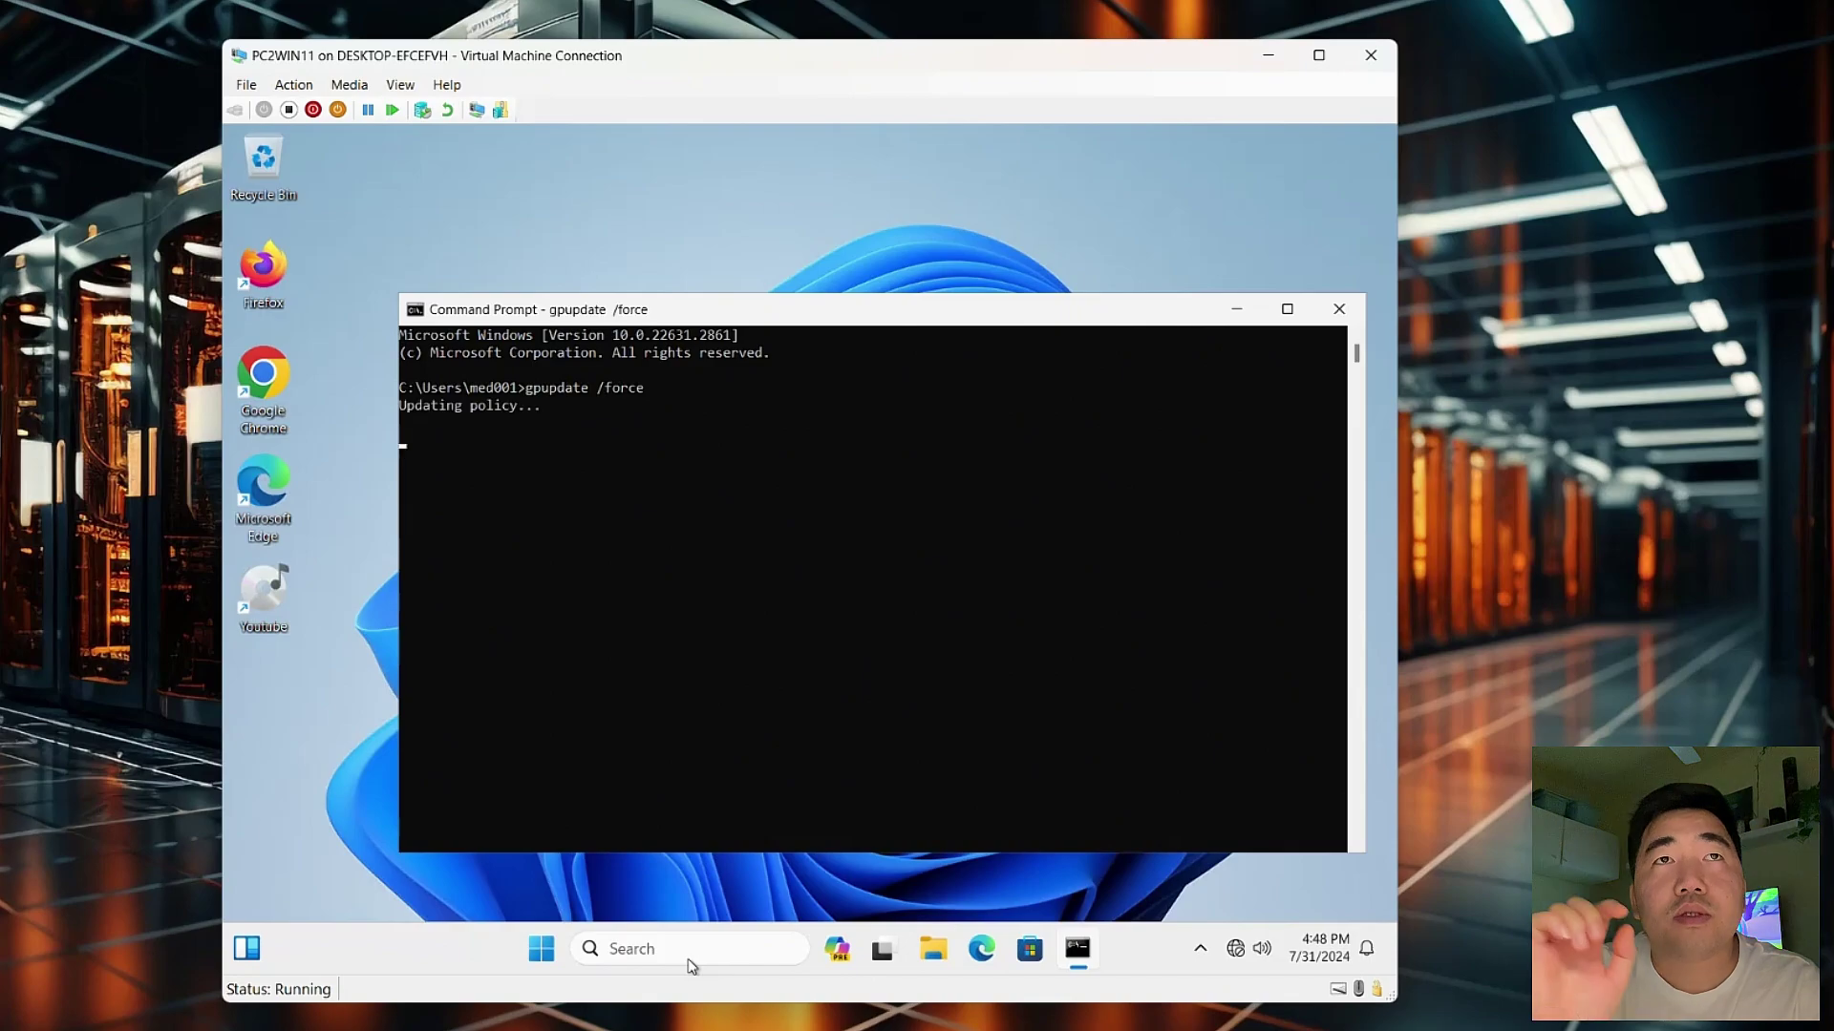
# Run gpupdate /force from a Command Prompt launched as administrator
pyautogui.click(689, 952)
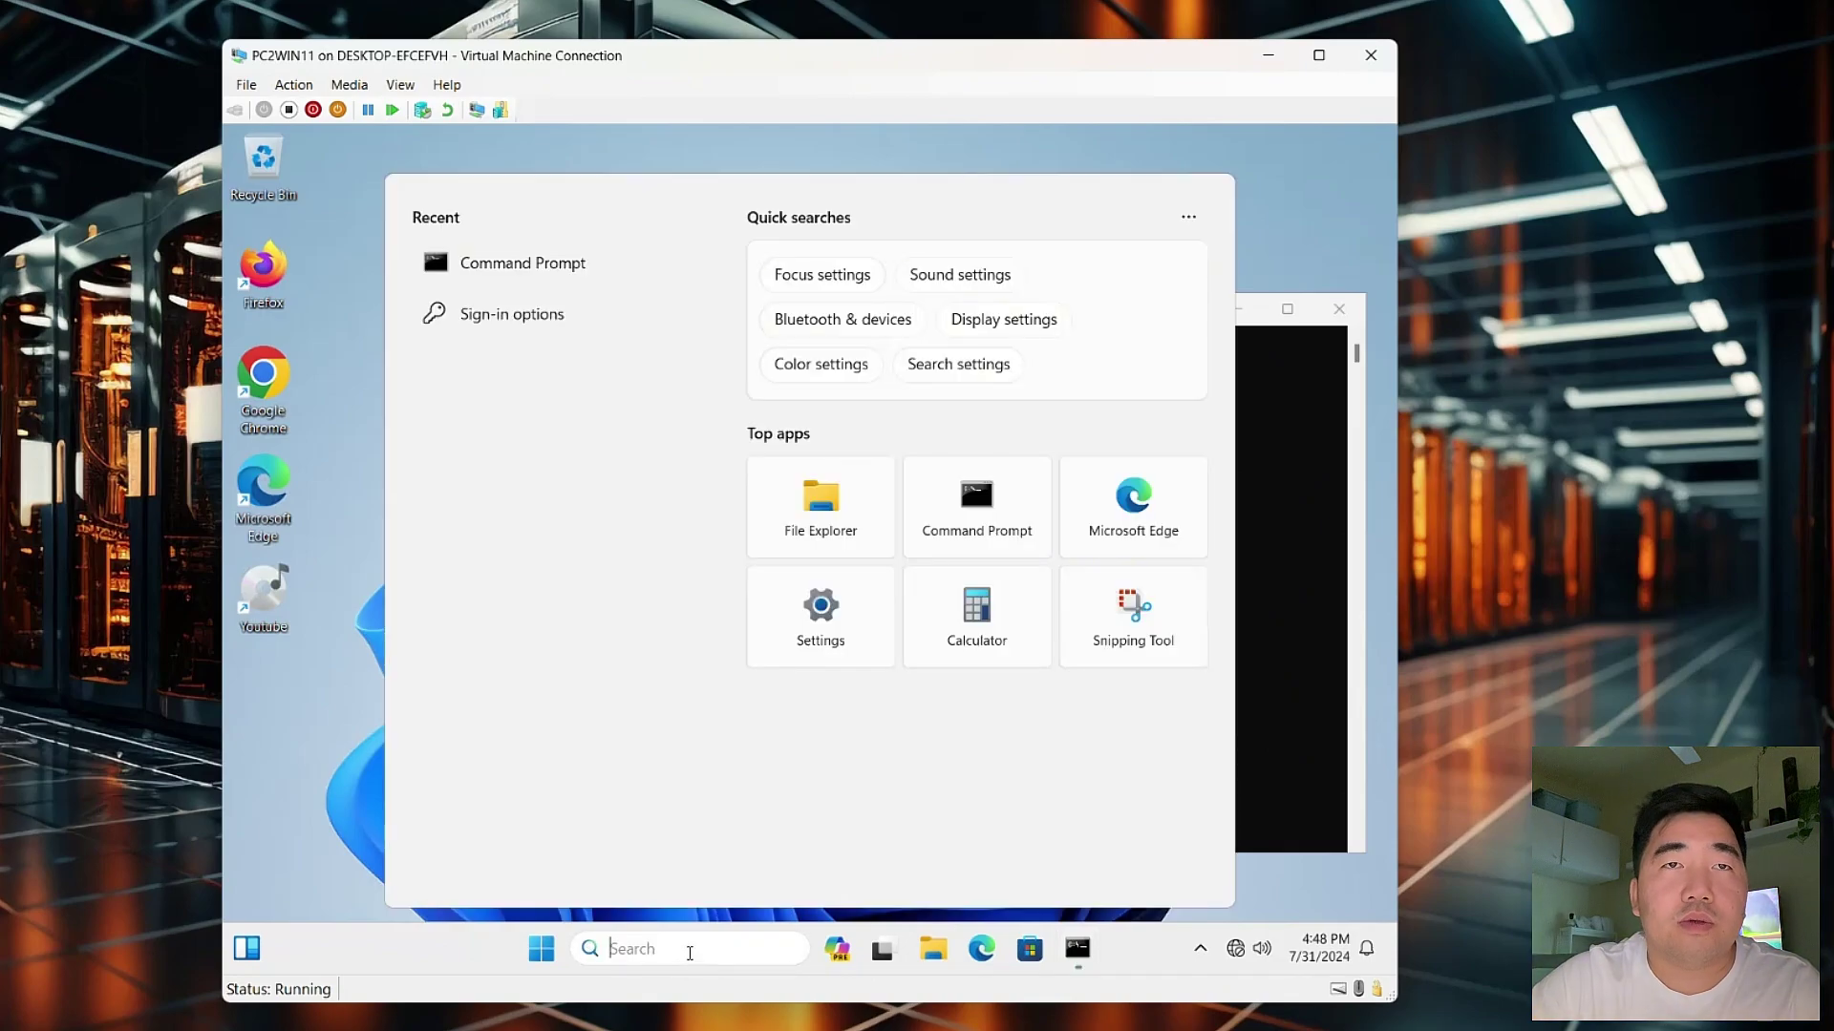
pyautogui.write('cmd')
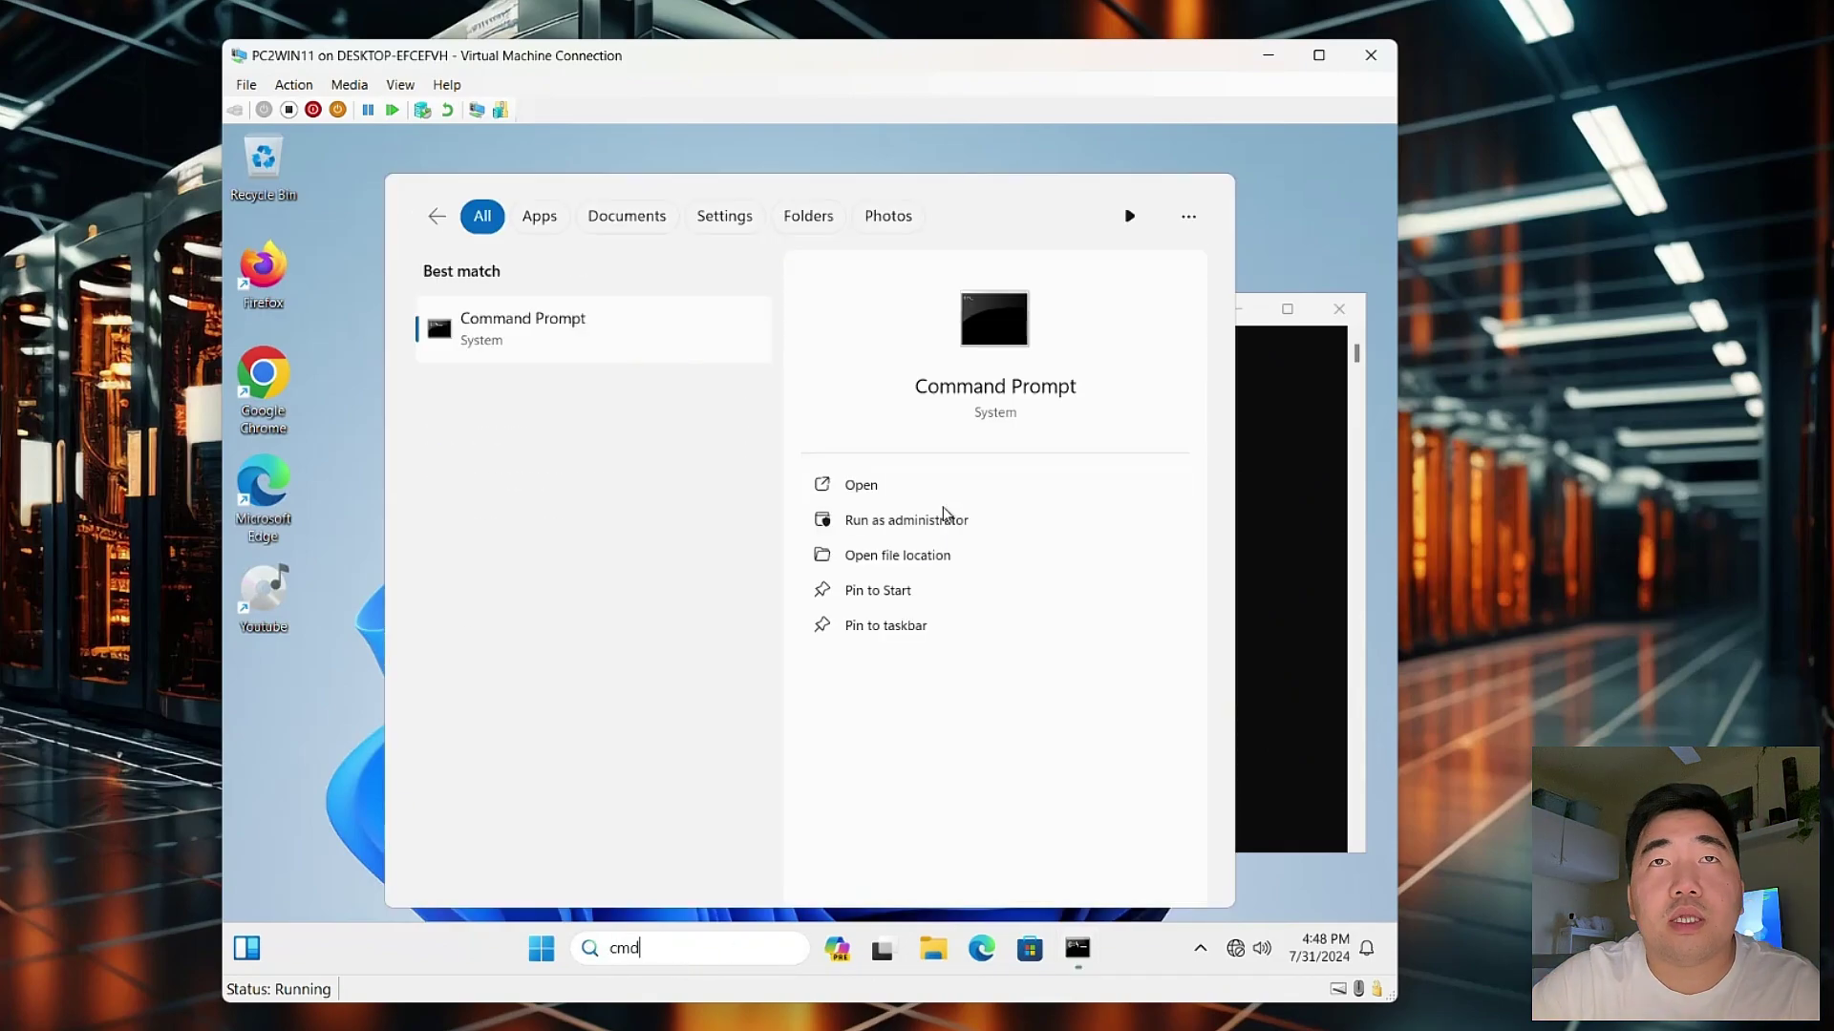
pyautogui.click(908, 521)
pyautogui.click(774, 707)
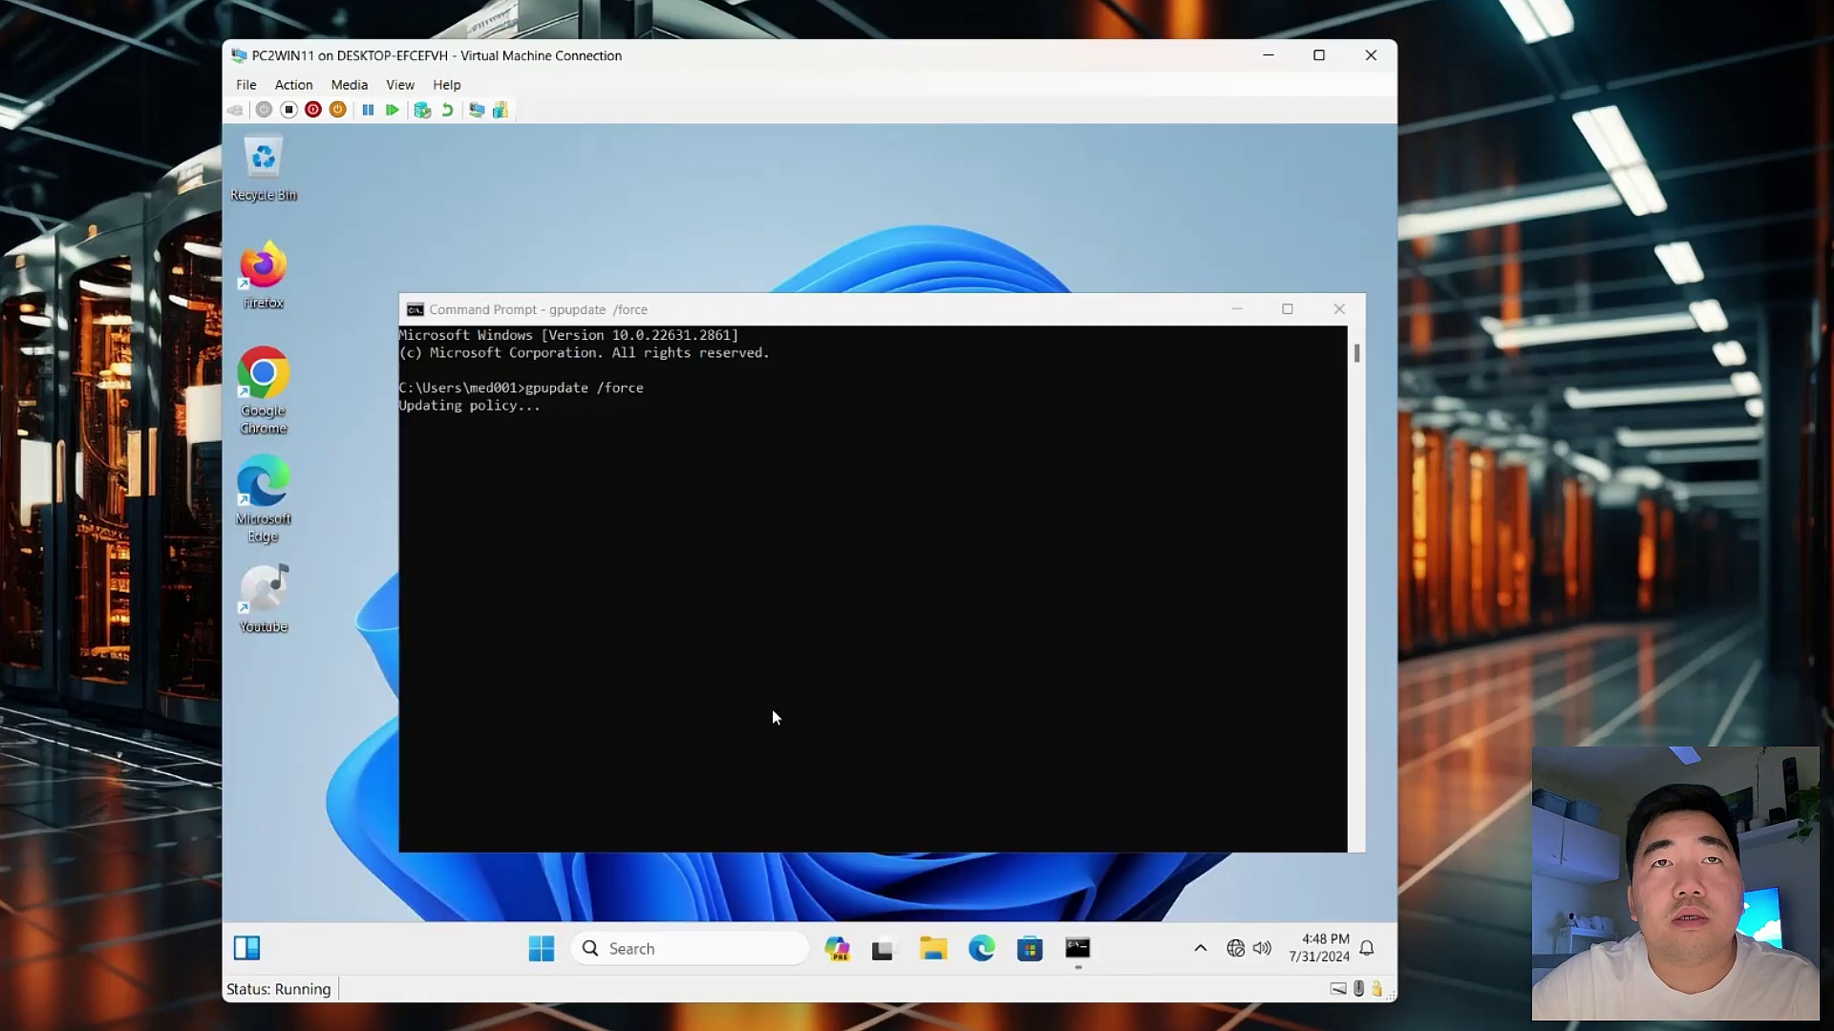
pyautogui.write('gpupdate /force')
pyautogui.press('Return')
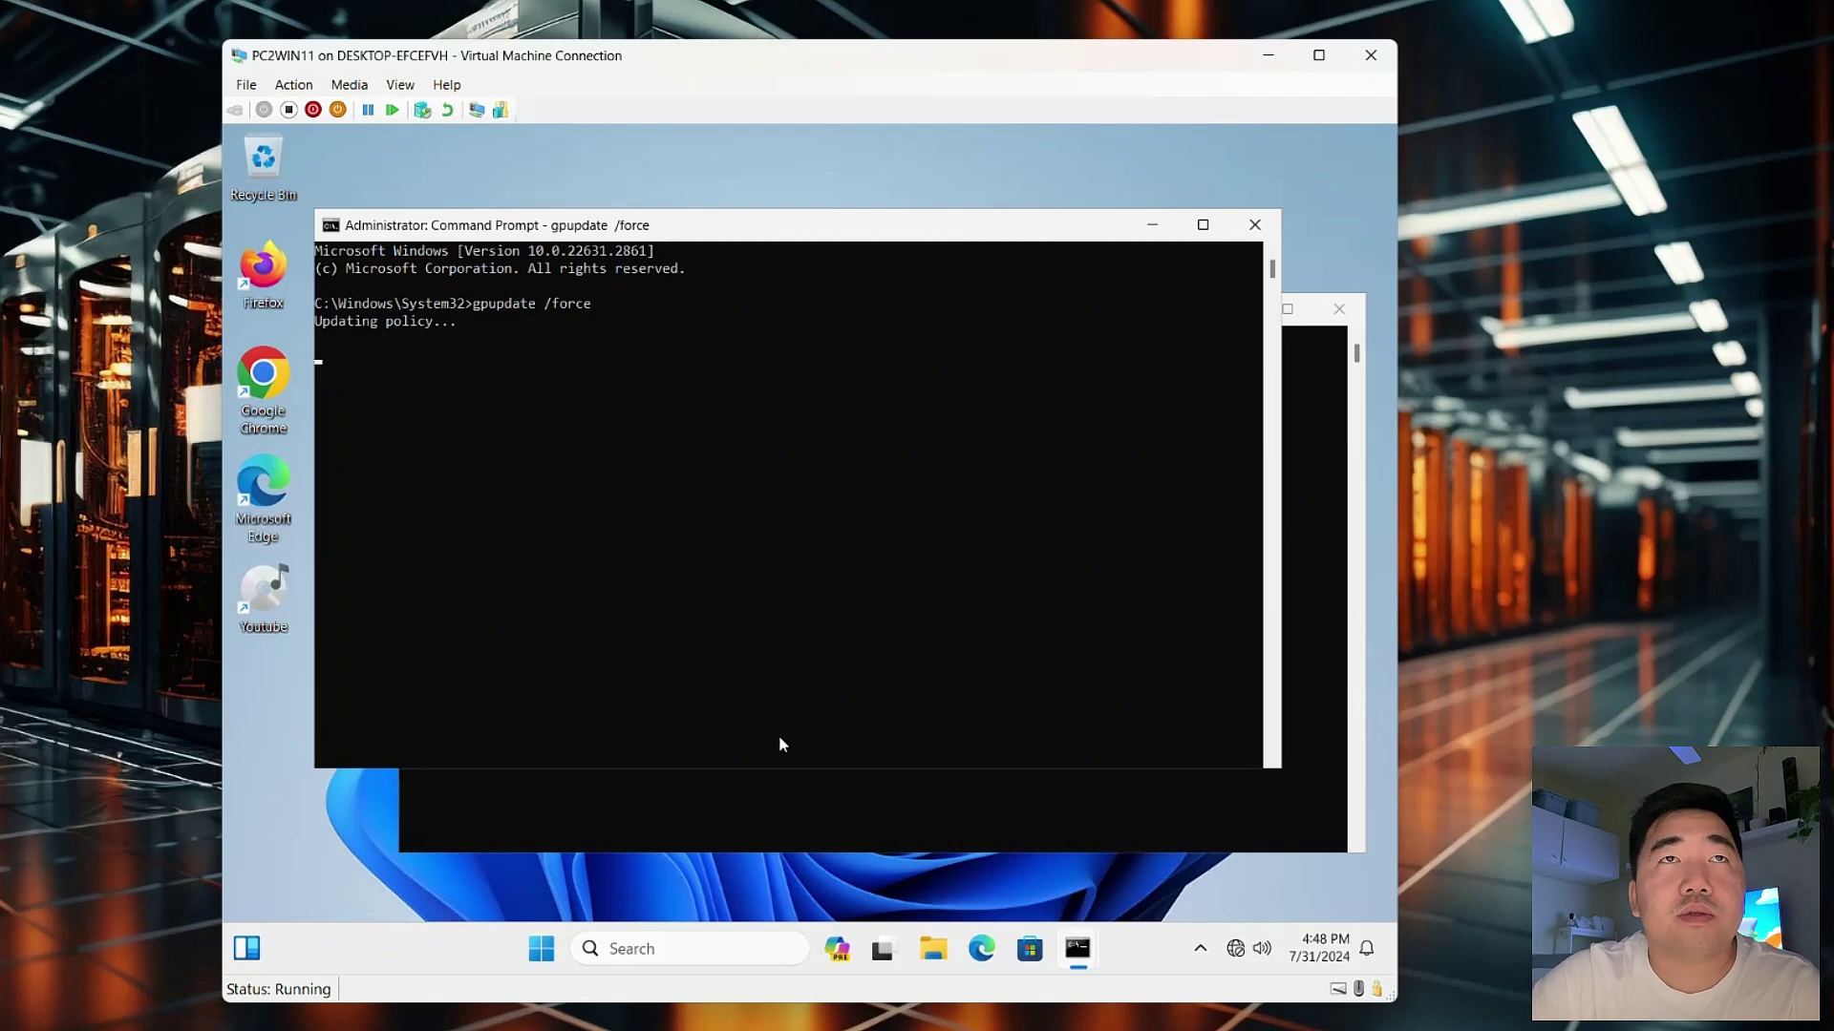
# Bring the standard Command Prompt forward and shift it down and left
pyautogui.click(741, 812)
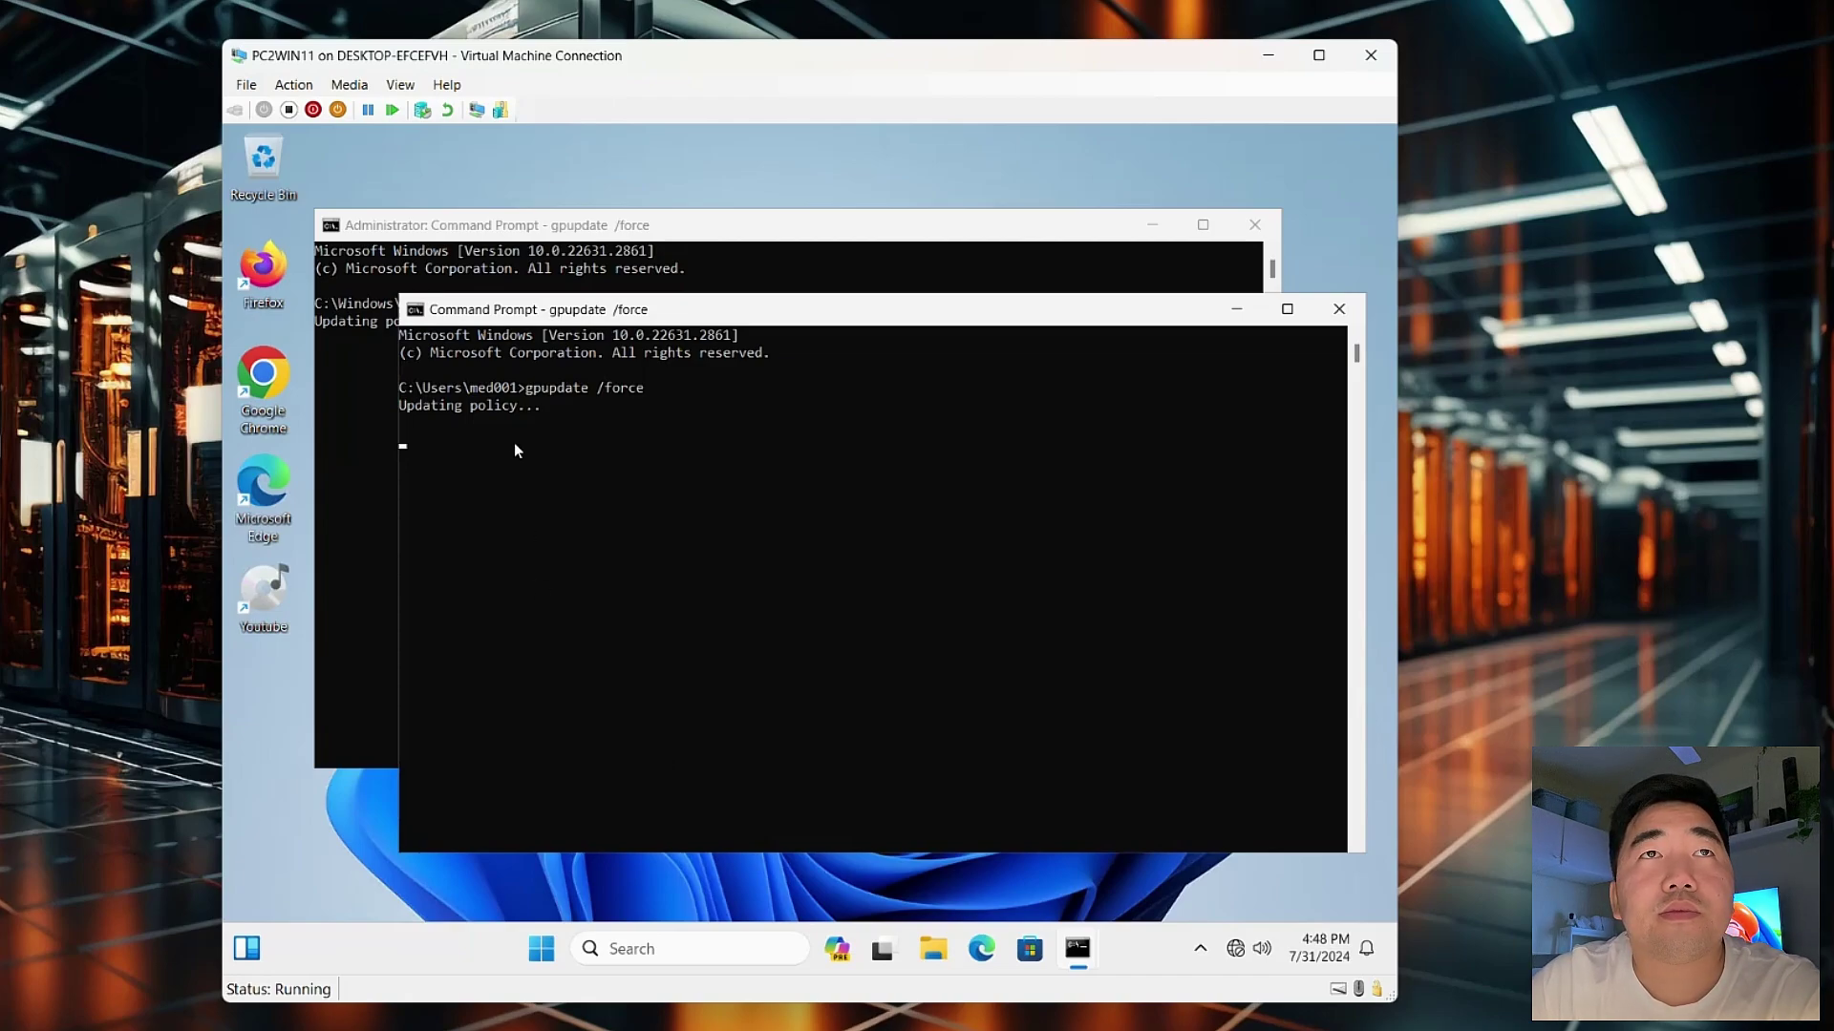
pyautogui.moveTo(518, 317); pyautogui.dragTo(584, 351)
pyautogui.click(657, 949)
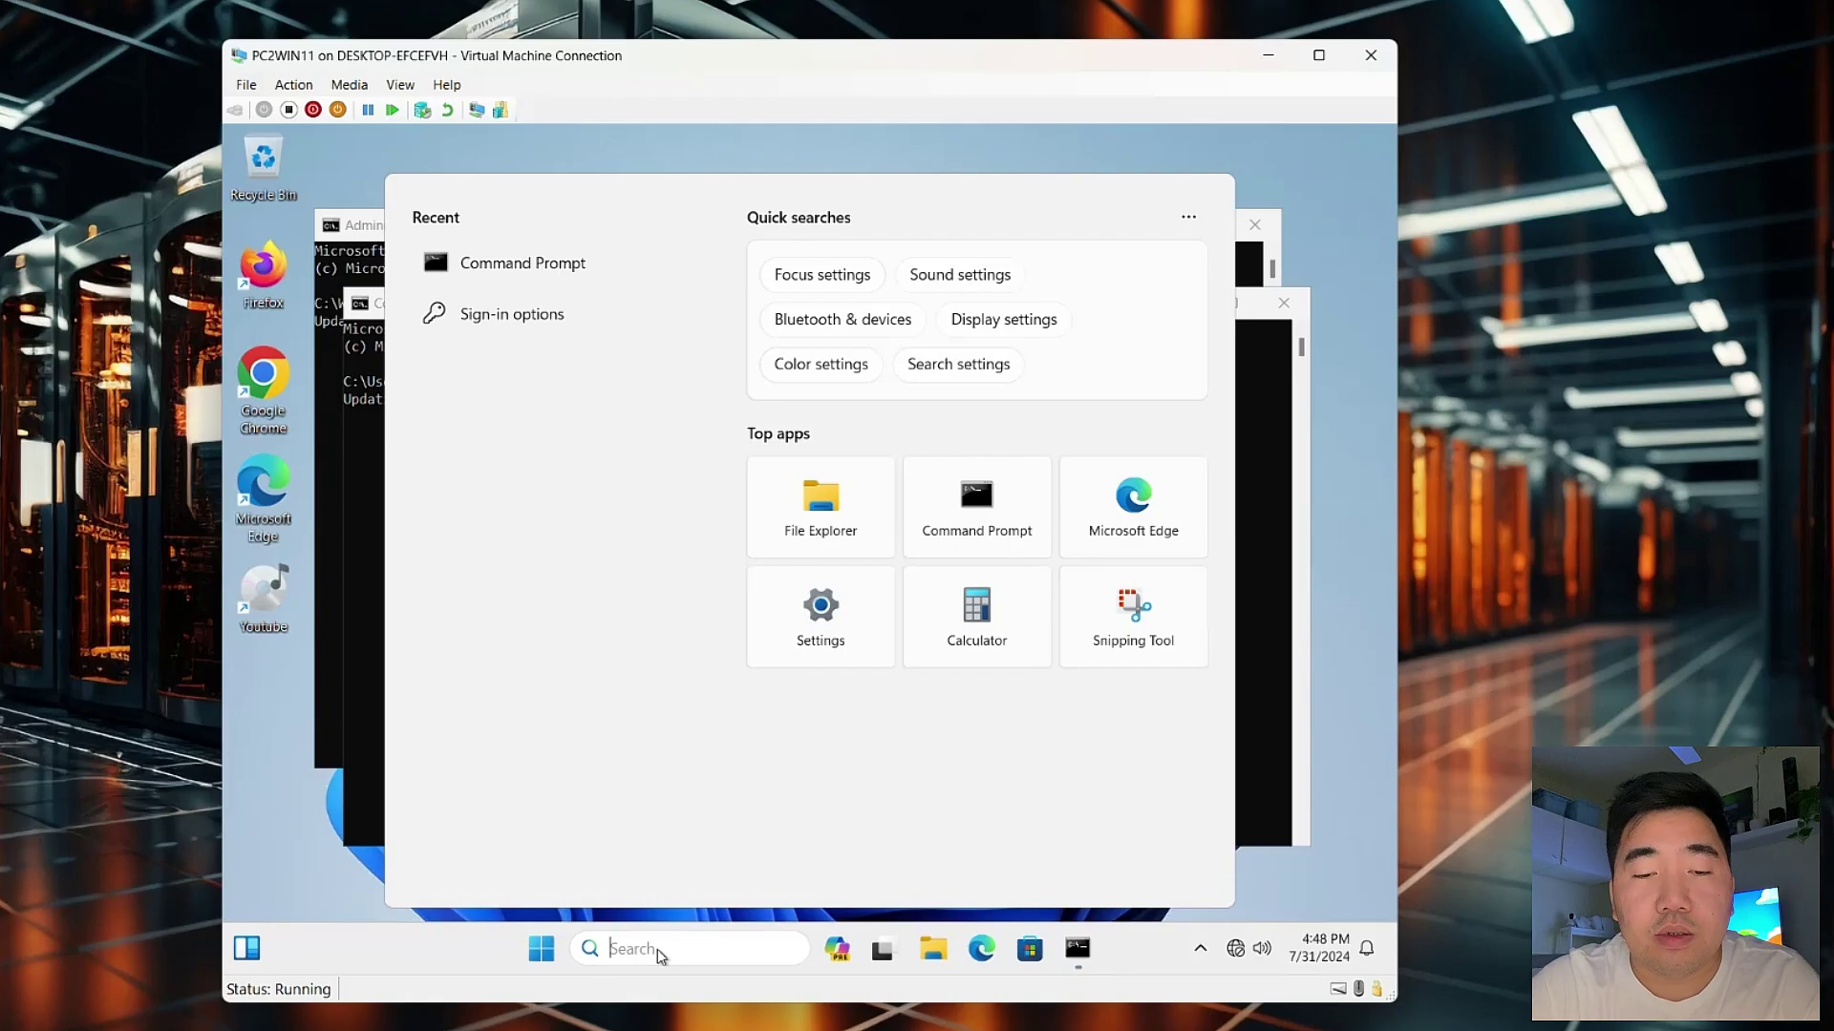
# Go from Control Panel's devices and printers to IT-Printer on PHMEDDC1, confirming status Idle
pyautogui.write('control panel')
pyautogui.press('Return')
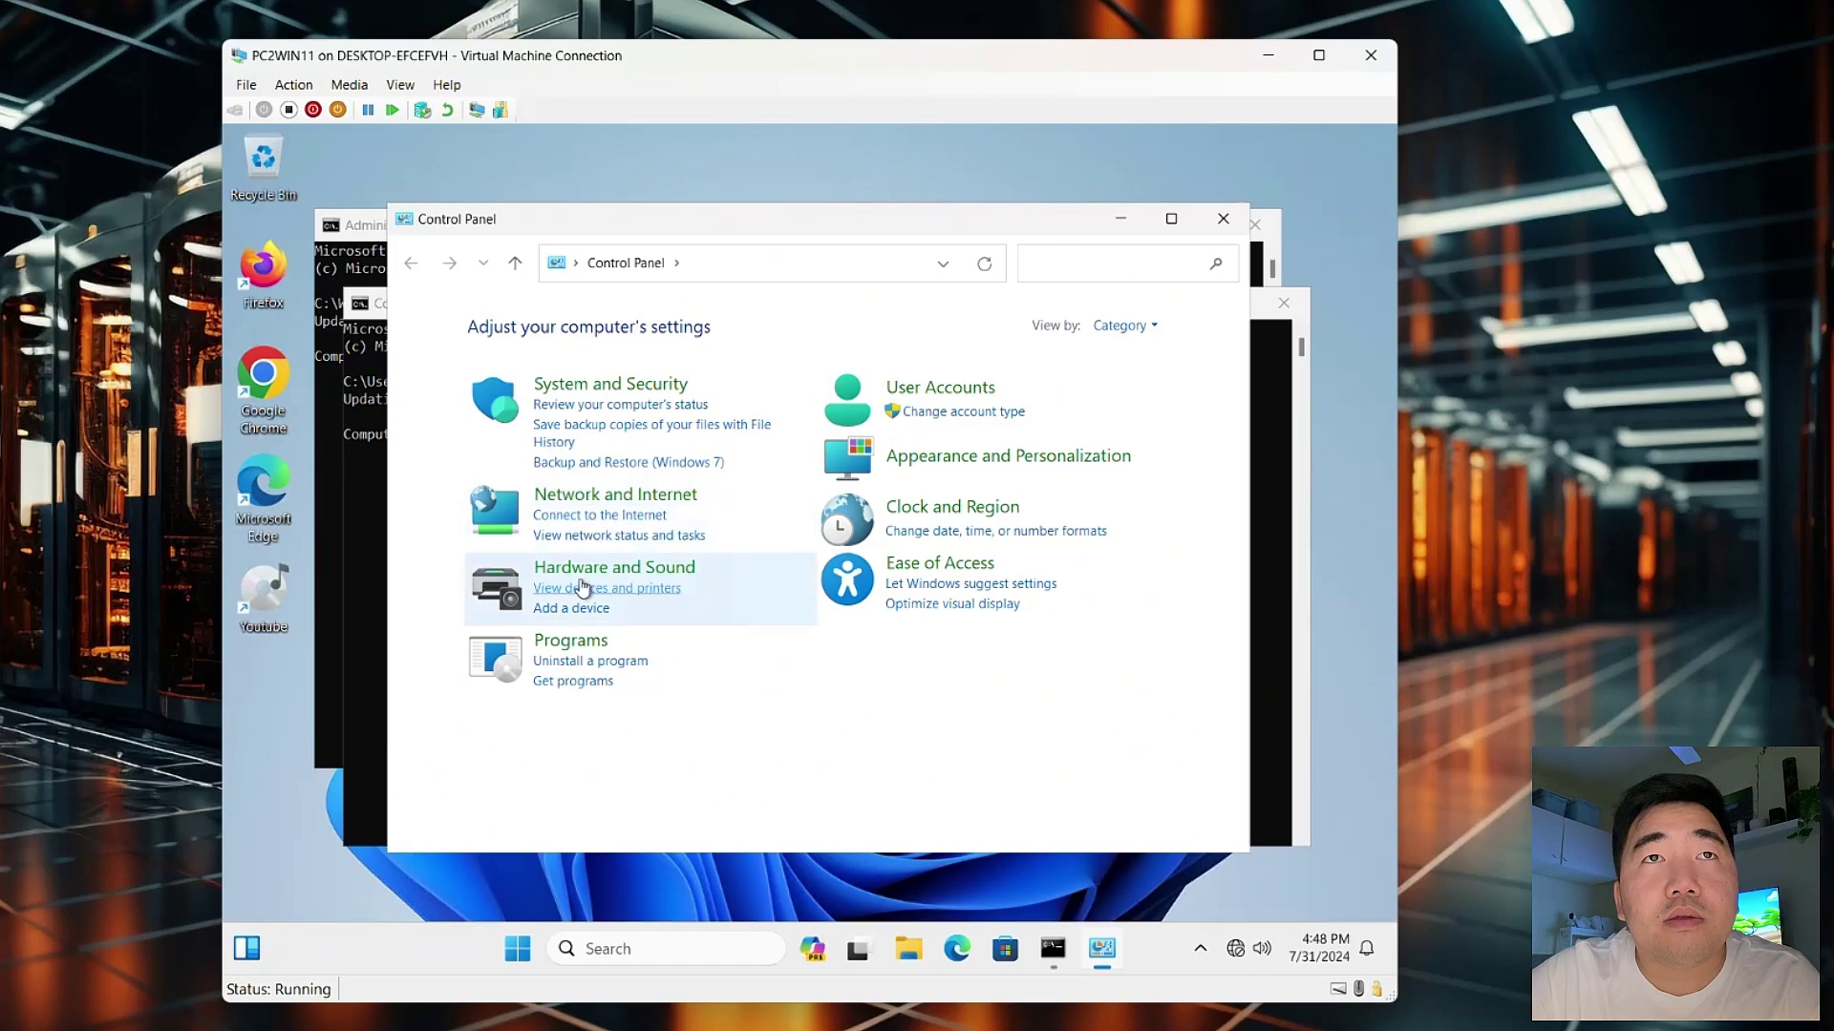
pyautogui.click(582, 585)
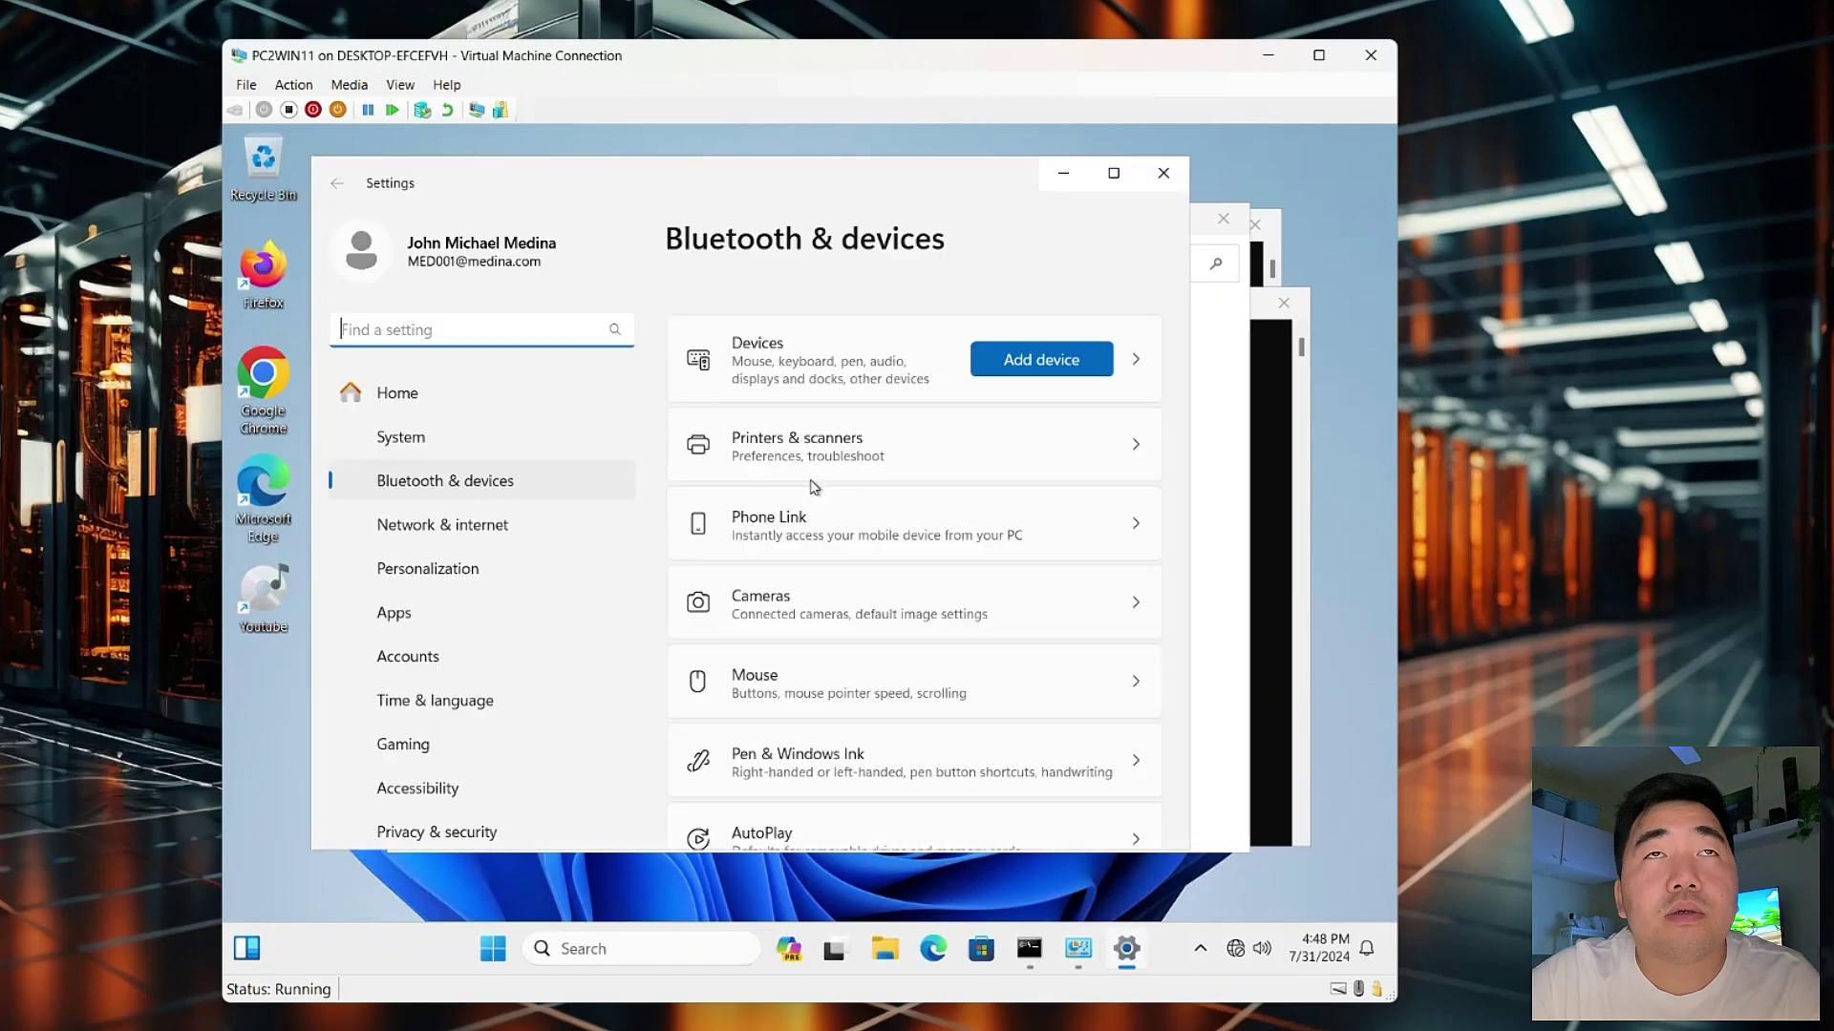
pyautogui.click(777, 463)
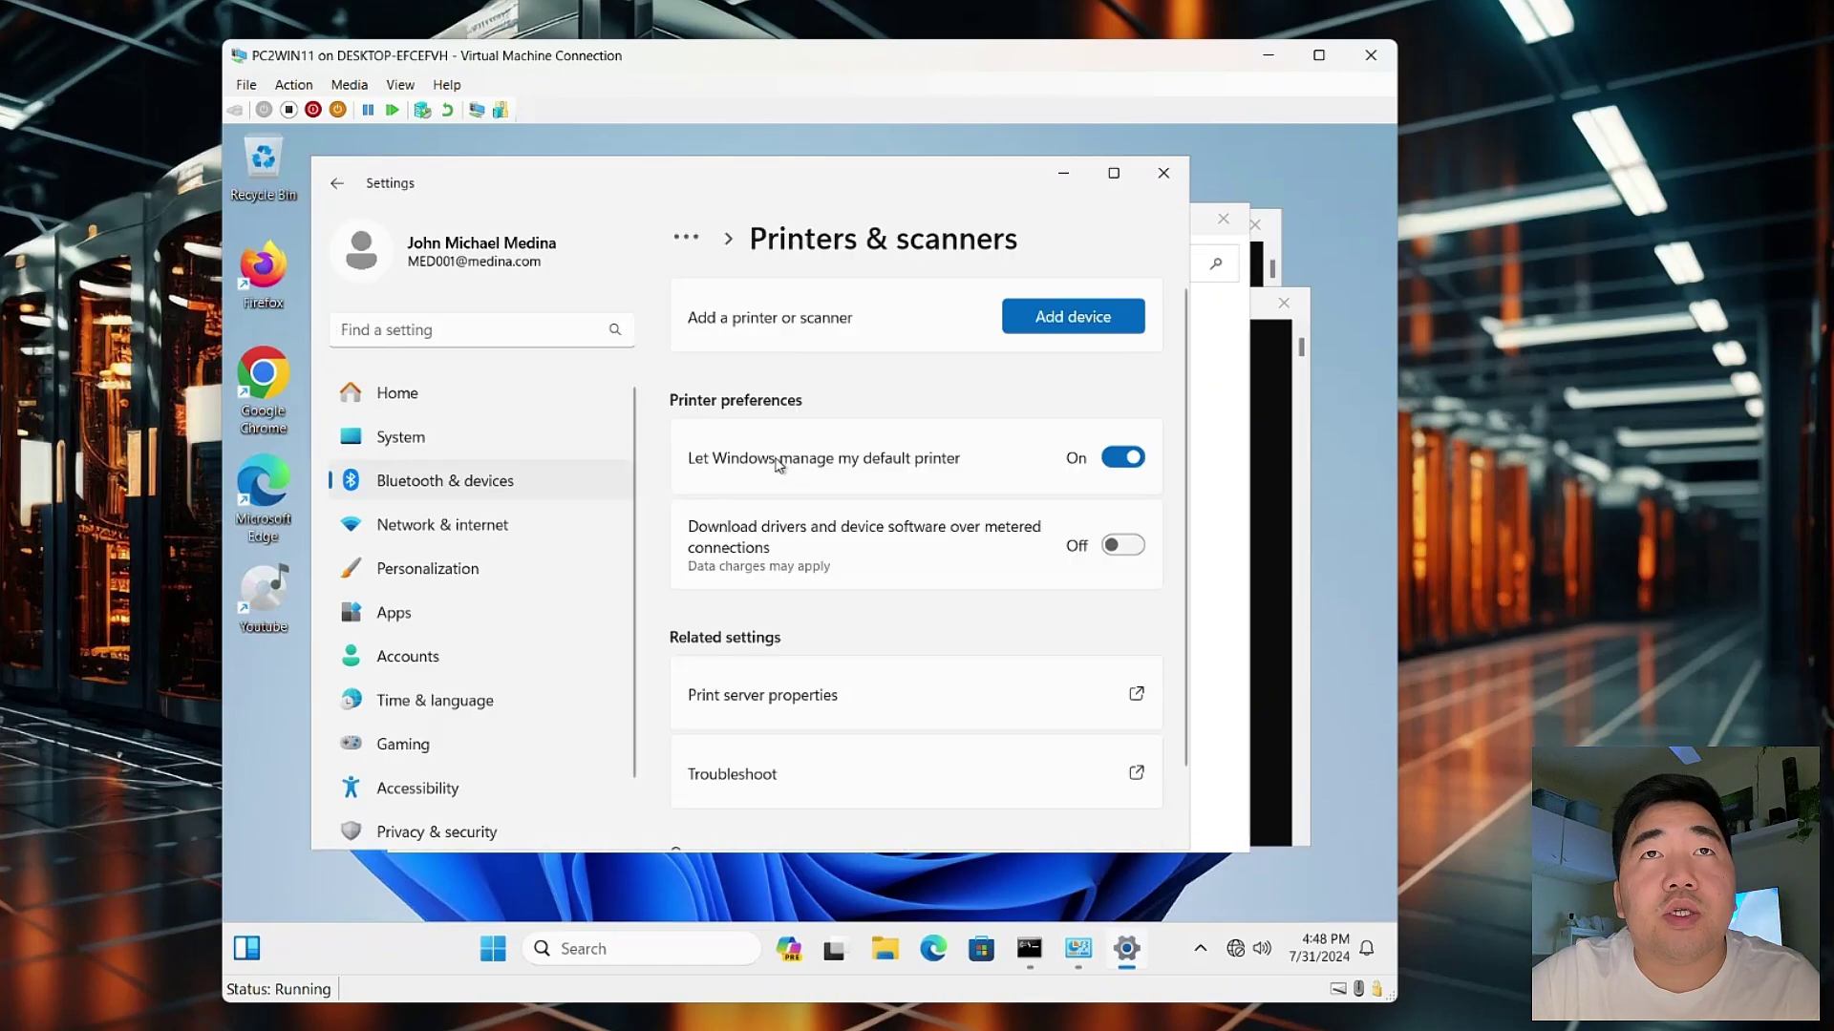
pyautogui.scroll(-3, 971, 576)
pyautogui.scroll(-5, 970, 575)
pyautogui.scroll(8, 981, 588)
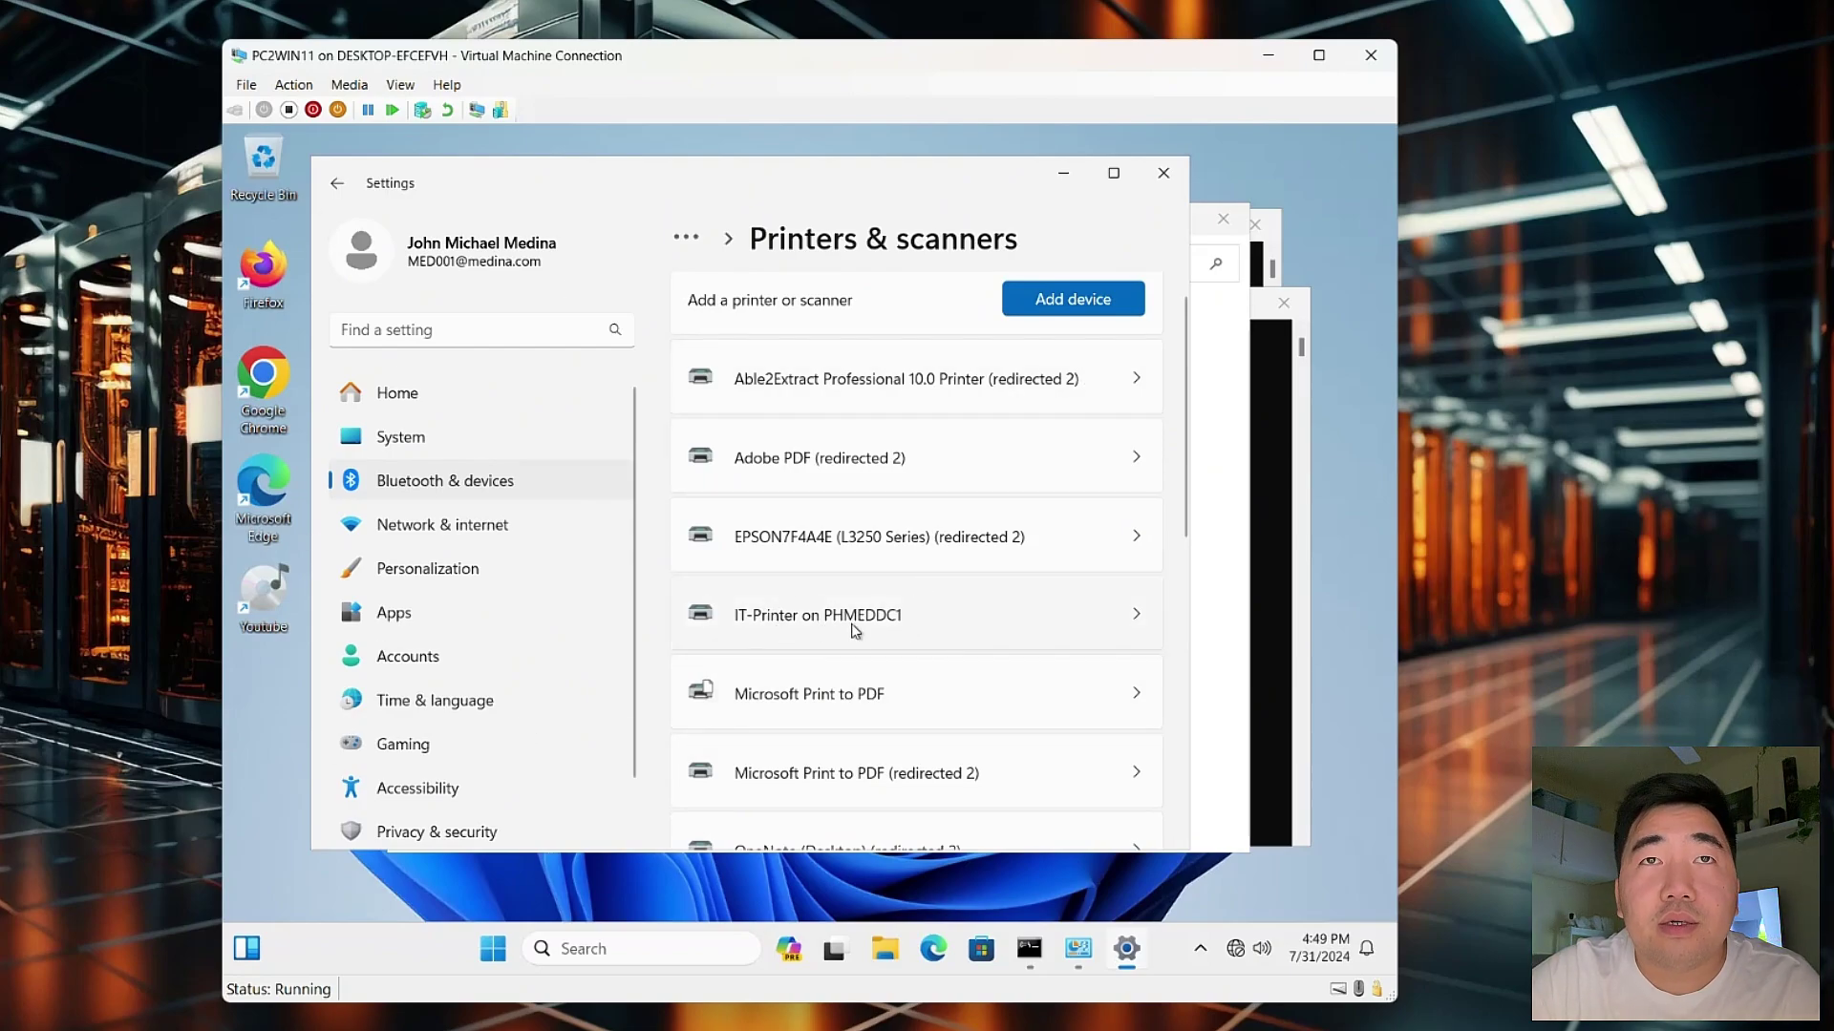
pyautogui.click(771, 627)
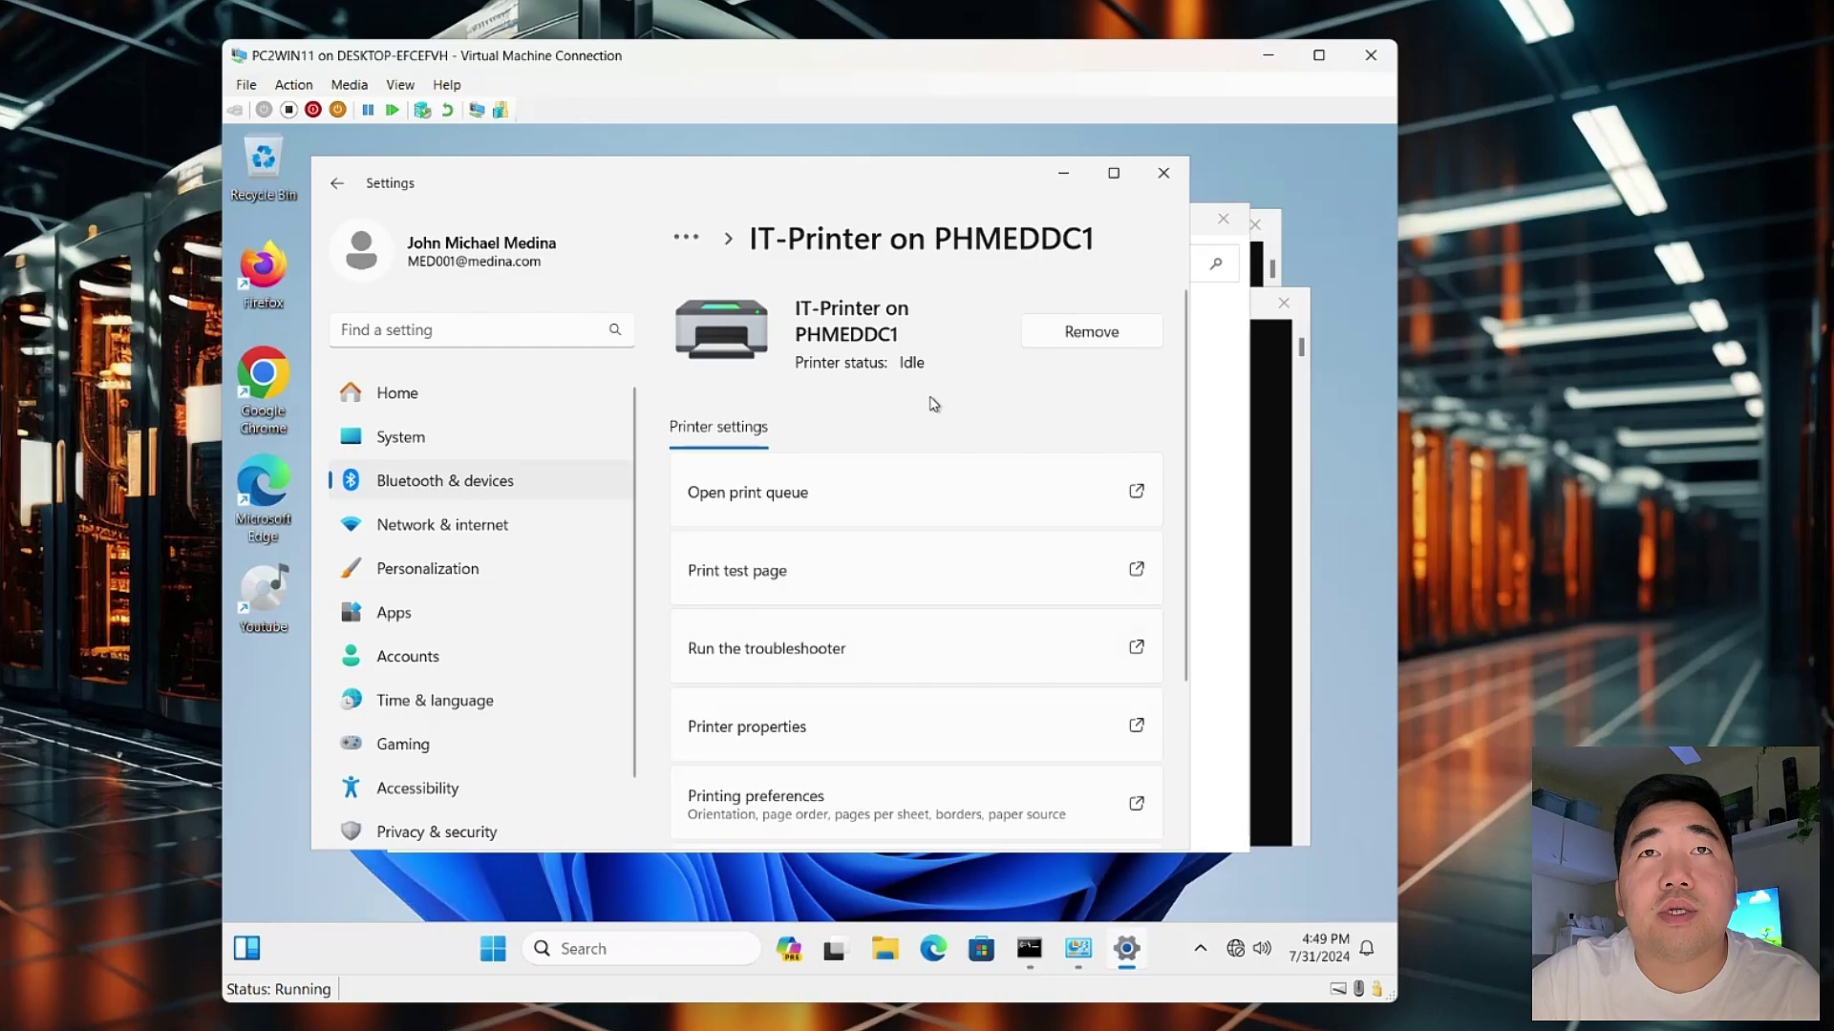
pyautogui.scroll(-2, 895, 455)
pyautogui.scroll(-3, 896, 455)
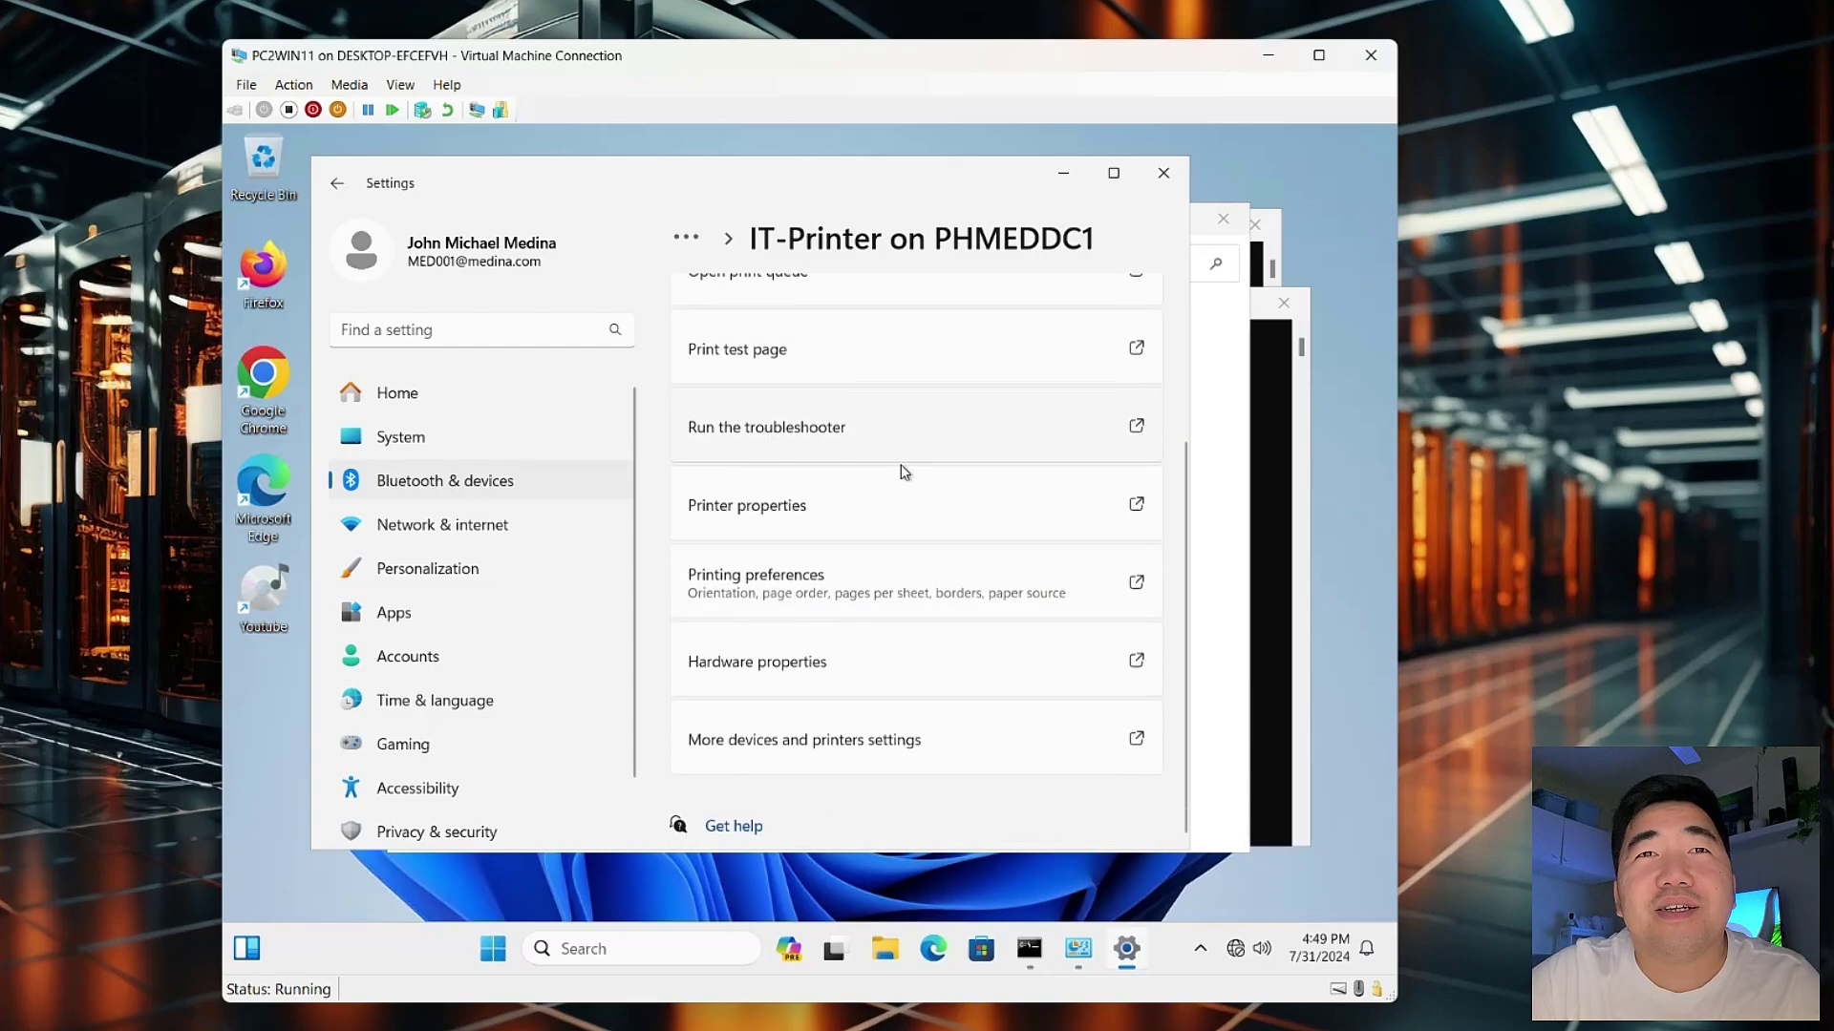
pyautogui.scroll(5, 954, 614)
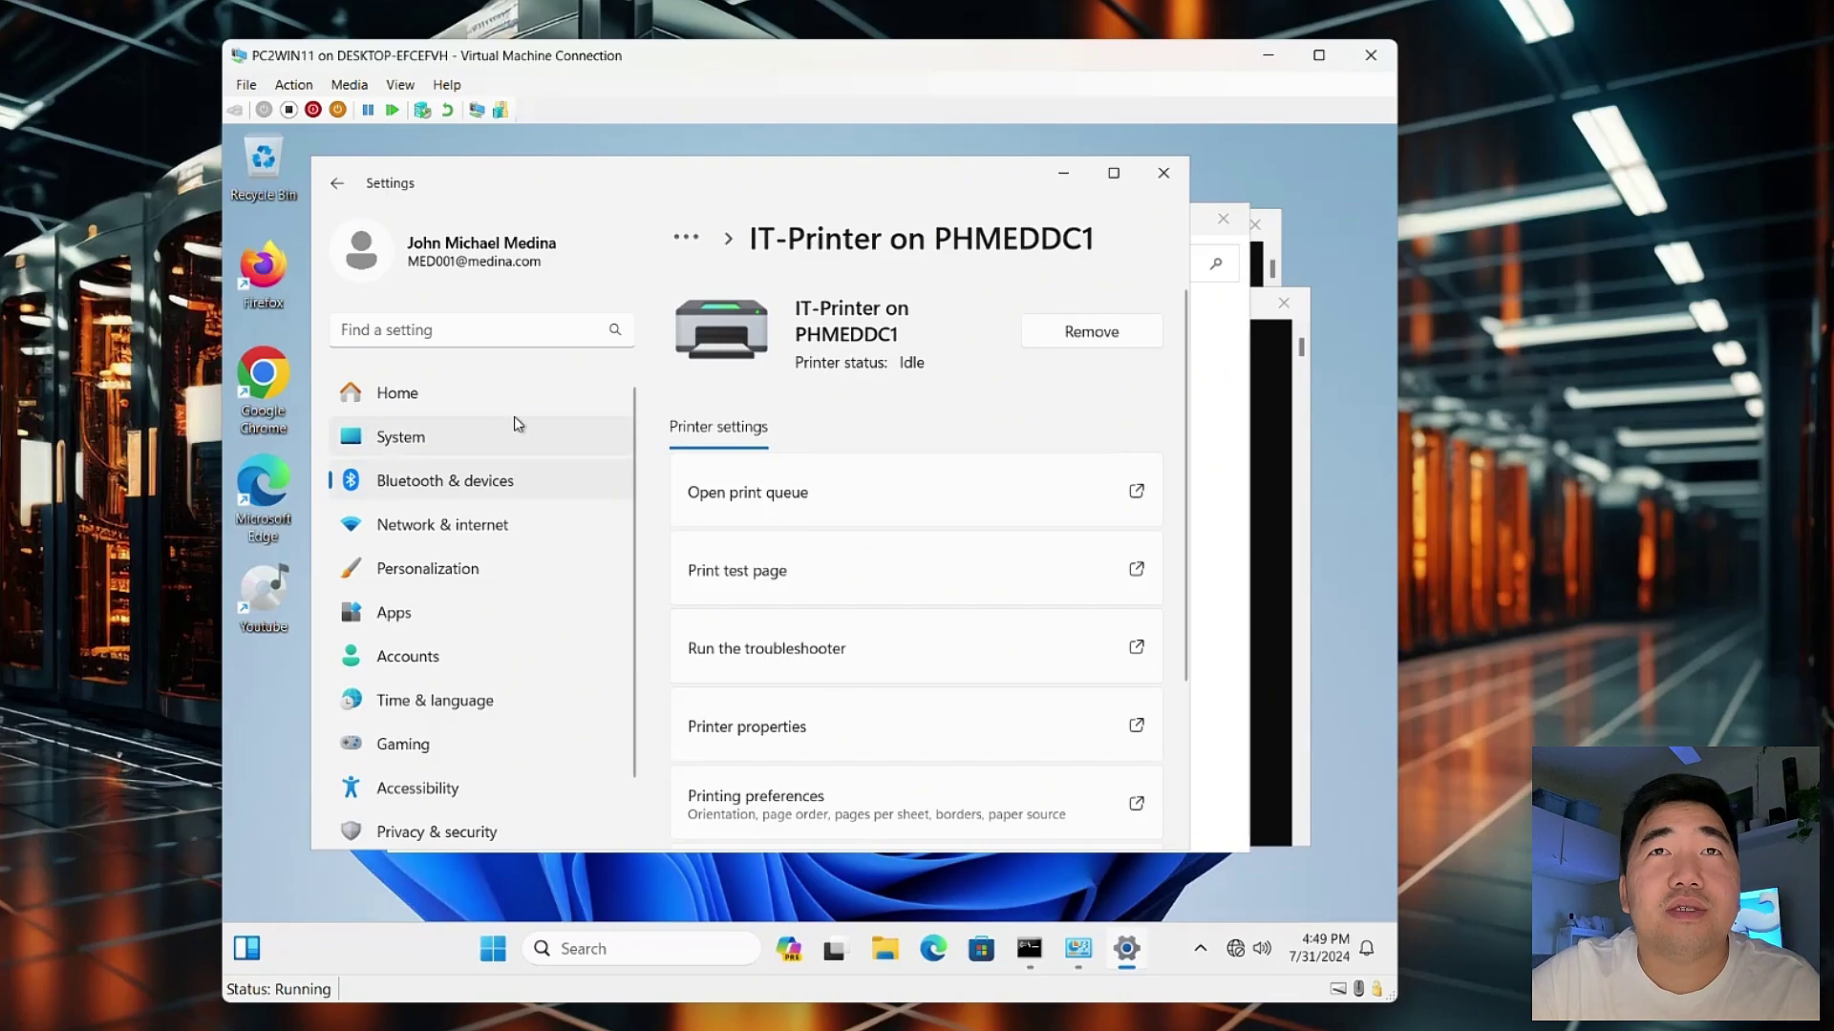
# Run gpresult -r and verify IT Printer appears under Applied Group Policy Objects
pyautogui.click(626, 948)
pyautogui.write('cmd')
pyautogui.press('Return')
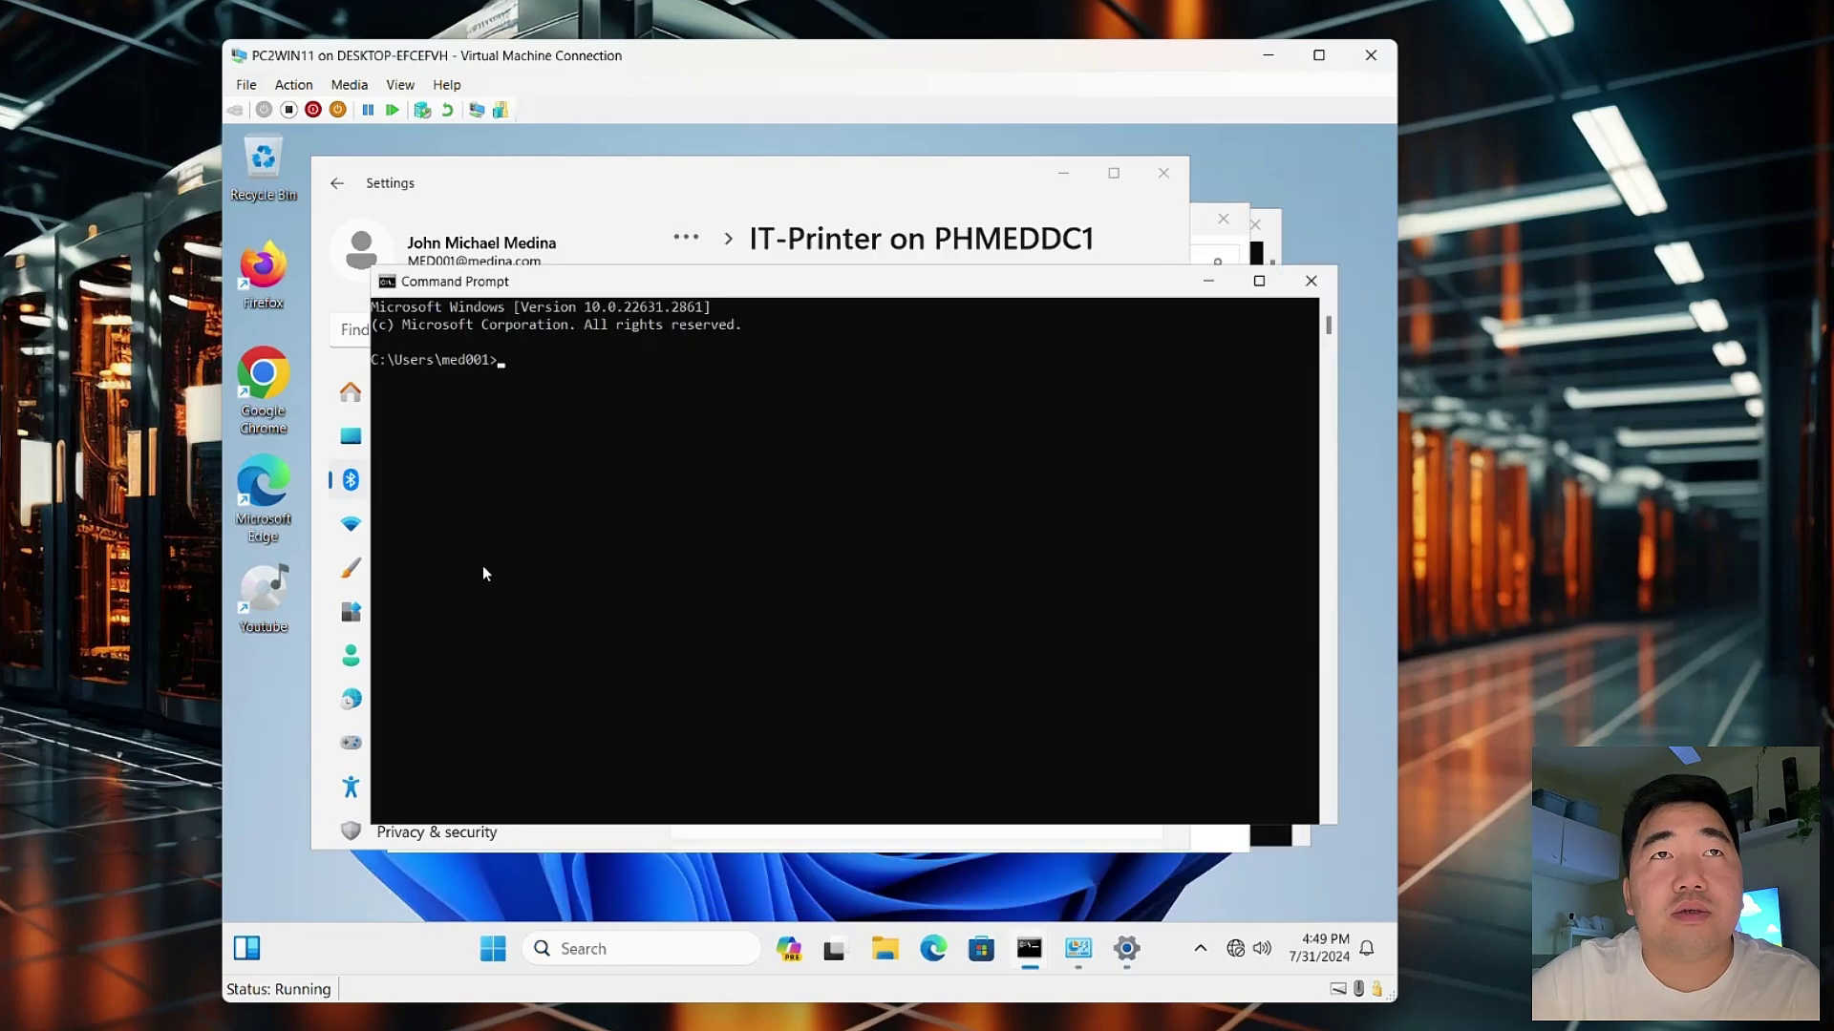
pyautogui.write('gpup')
pyautogui.press('BackSpace')
pyautogui.press('BackSpace')
pyautogui.press('BackSpace')
pyautogui.press('BackSpace')
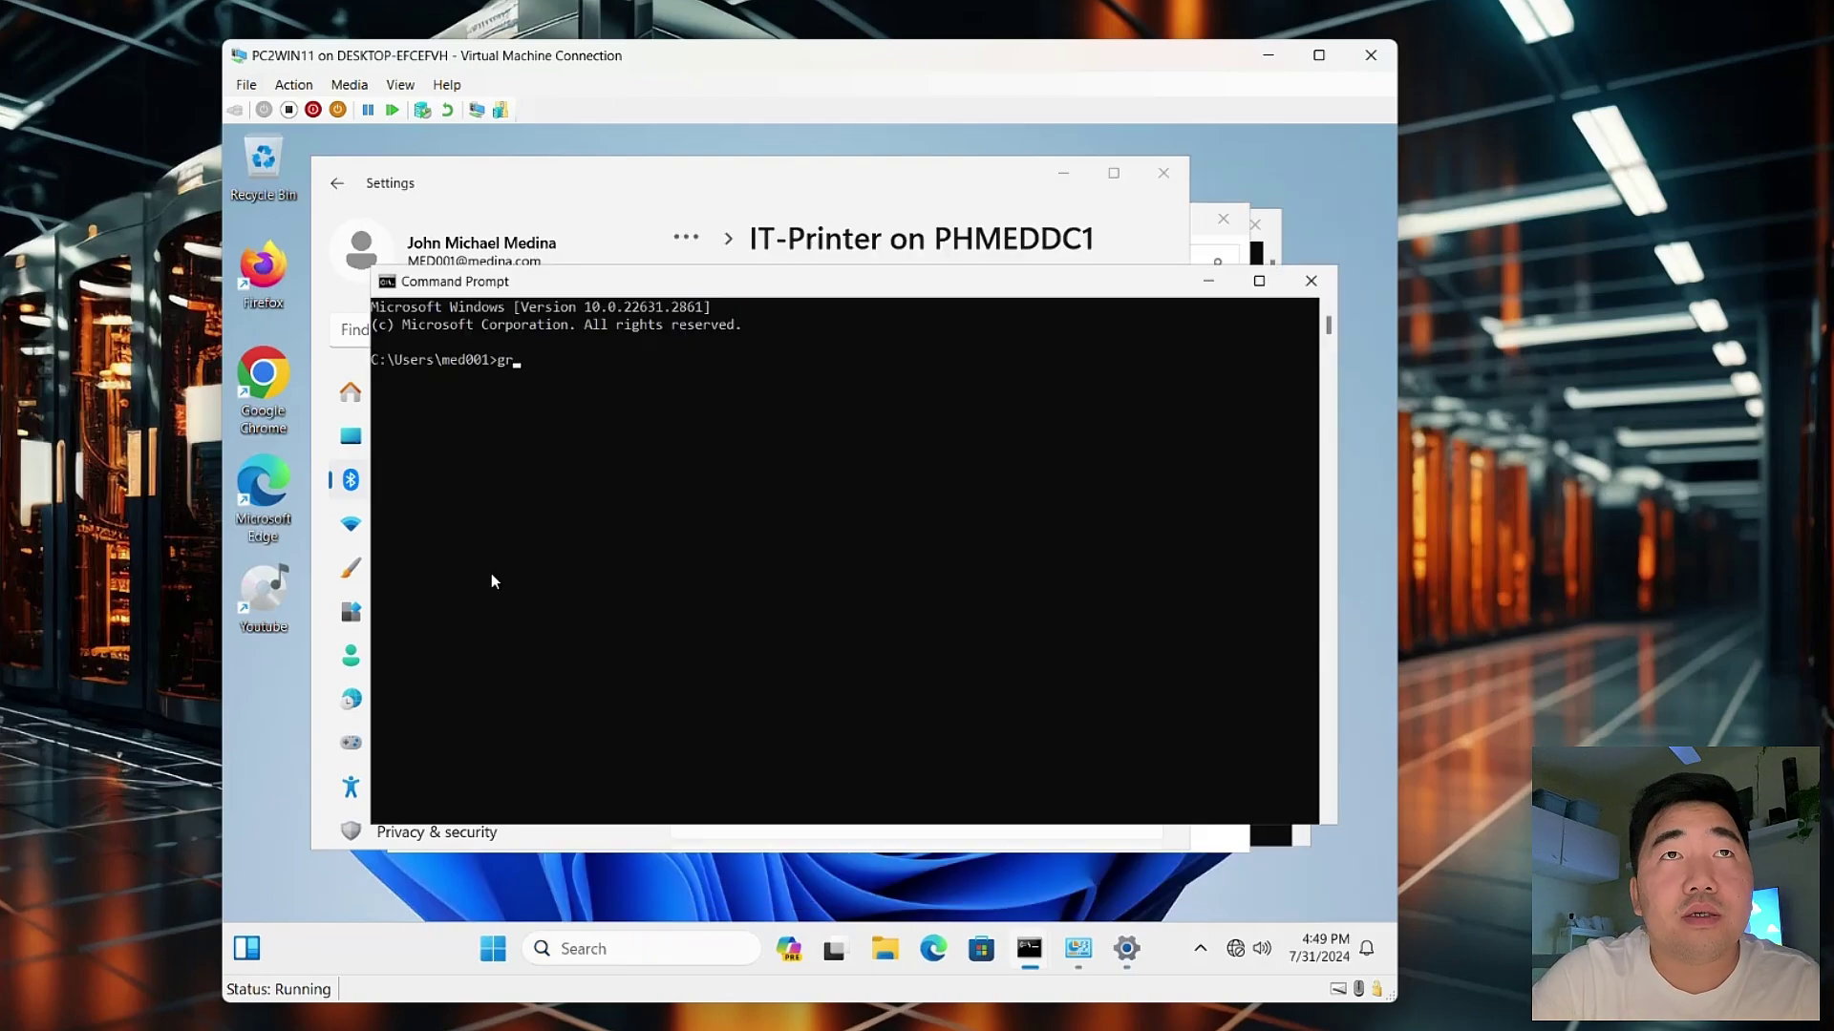
pyautogui.write('gpresult 0')
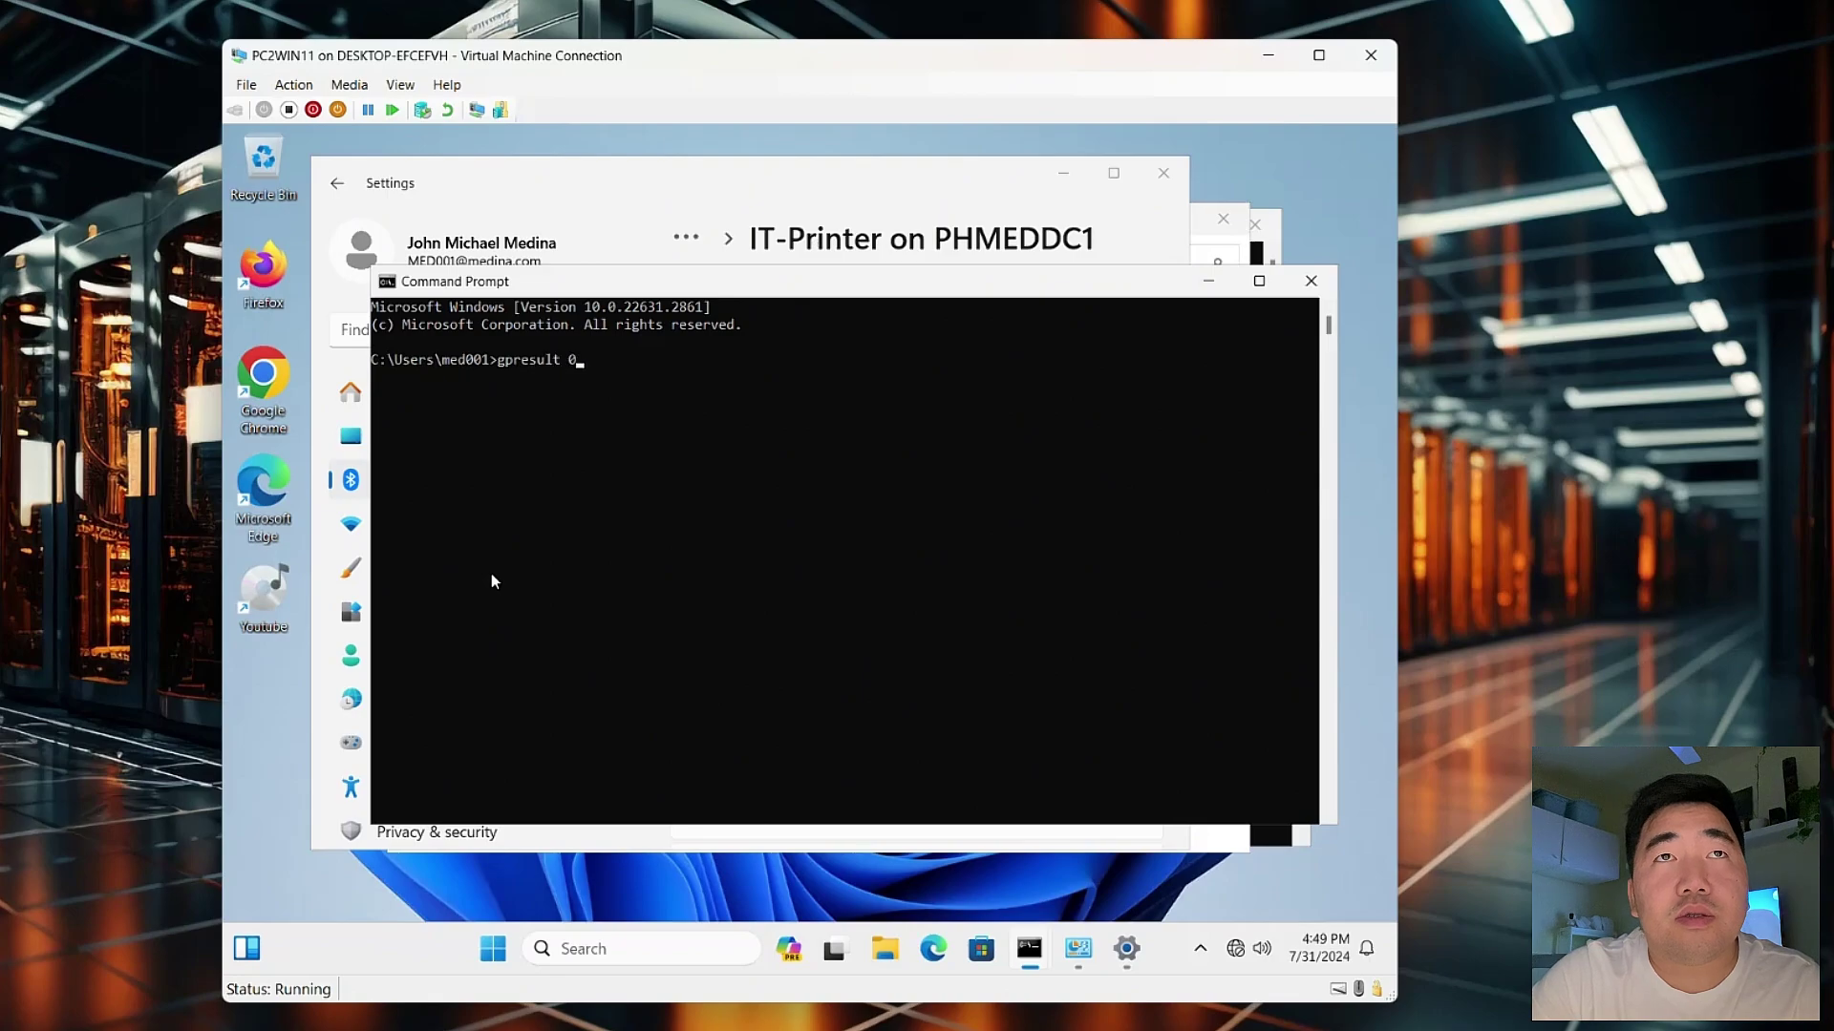
pyautogui.press('BackSpace')
pyautogui.write('-r')
pyautogui.press('Return')
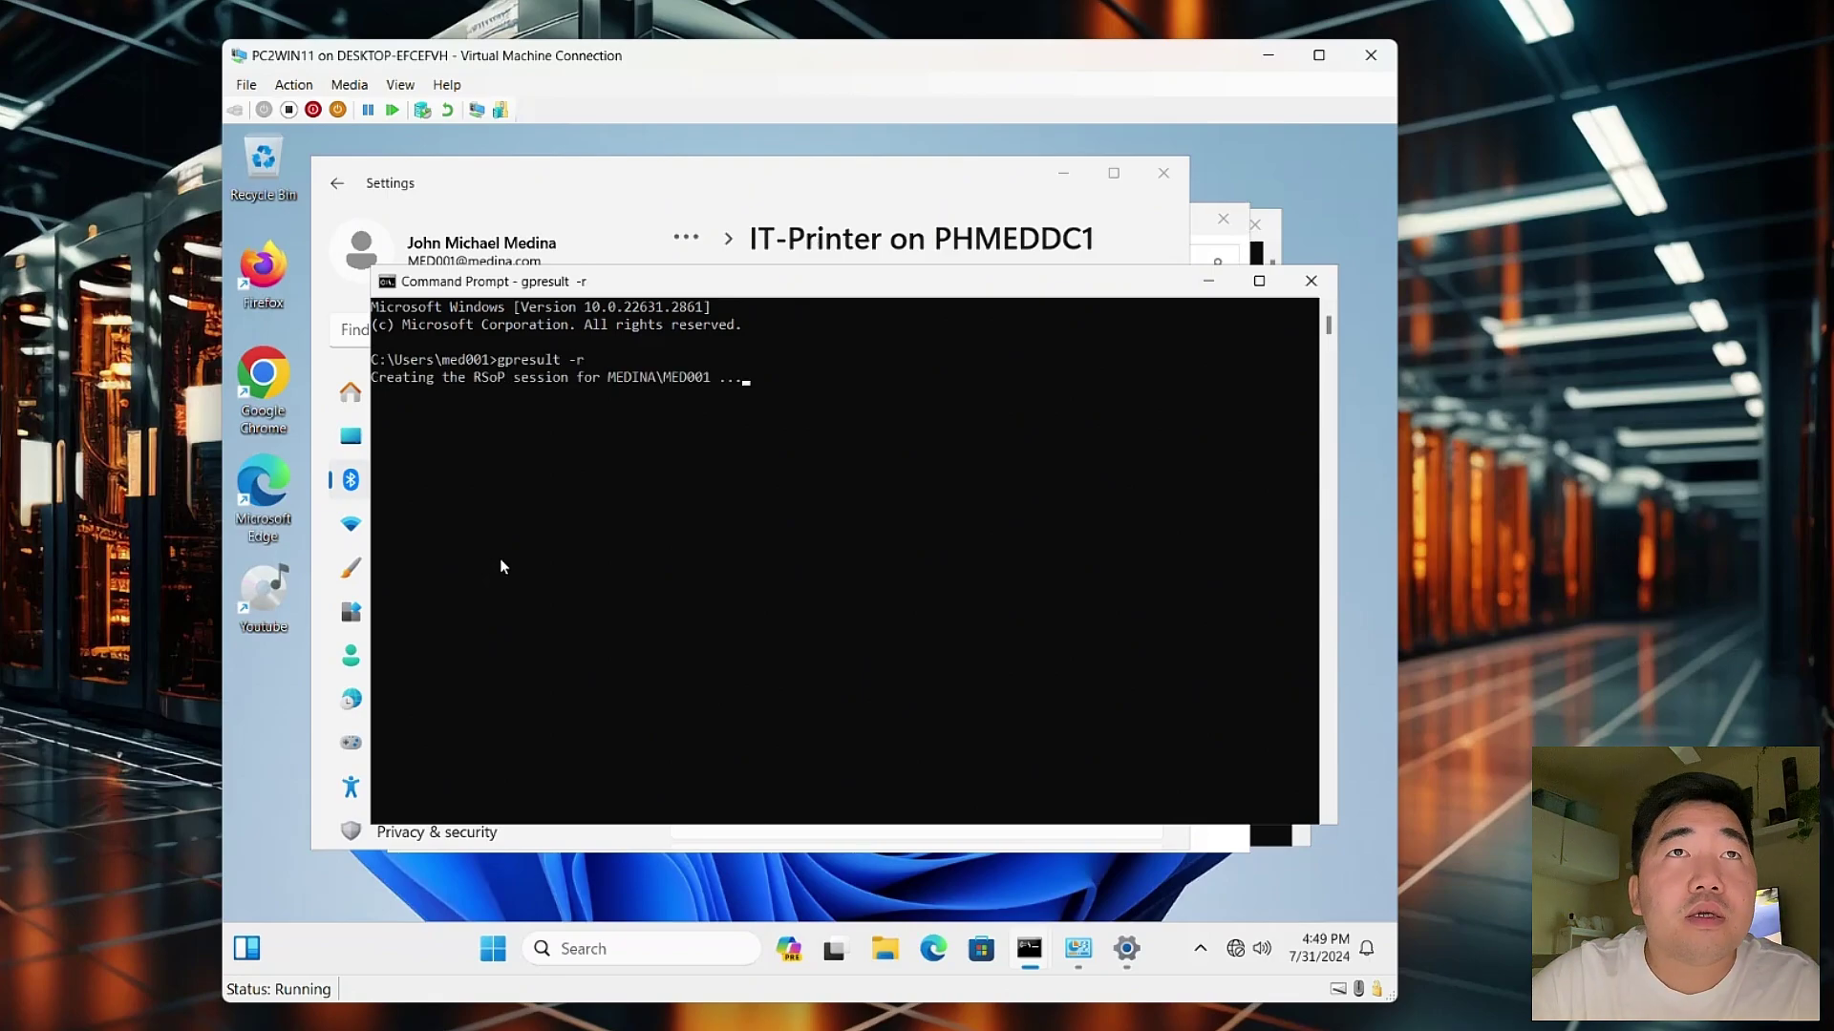
pyautogui.moveTo(404, 381); pyautogui.dragTo(511, 413)
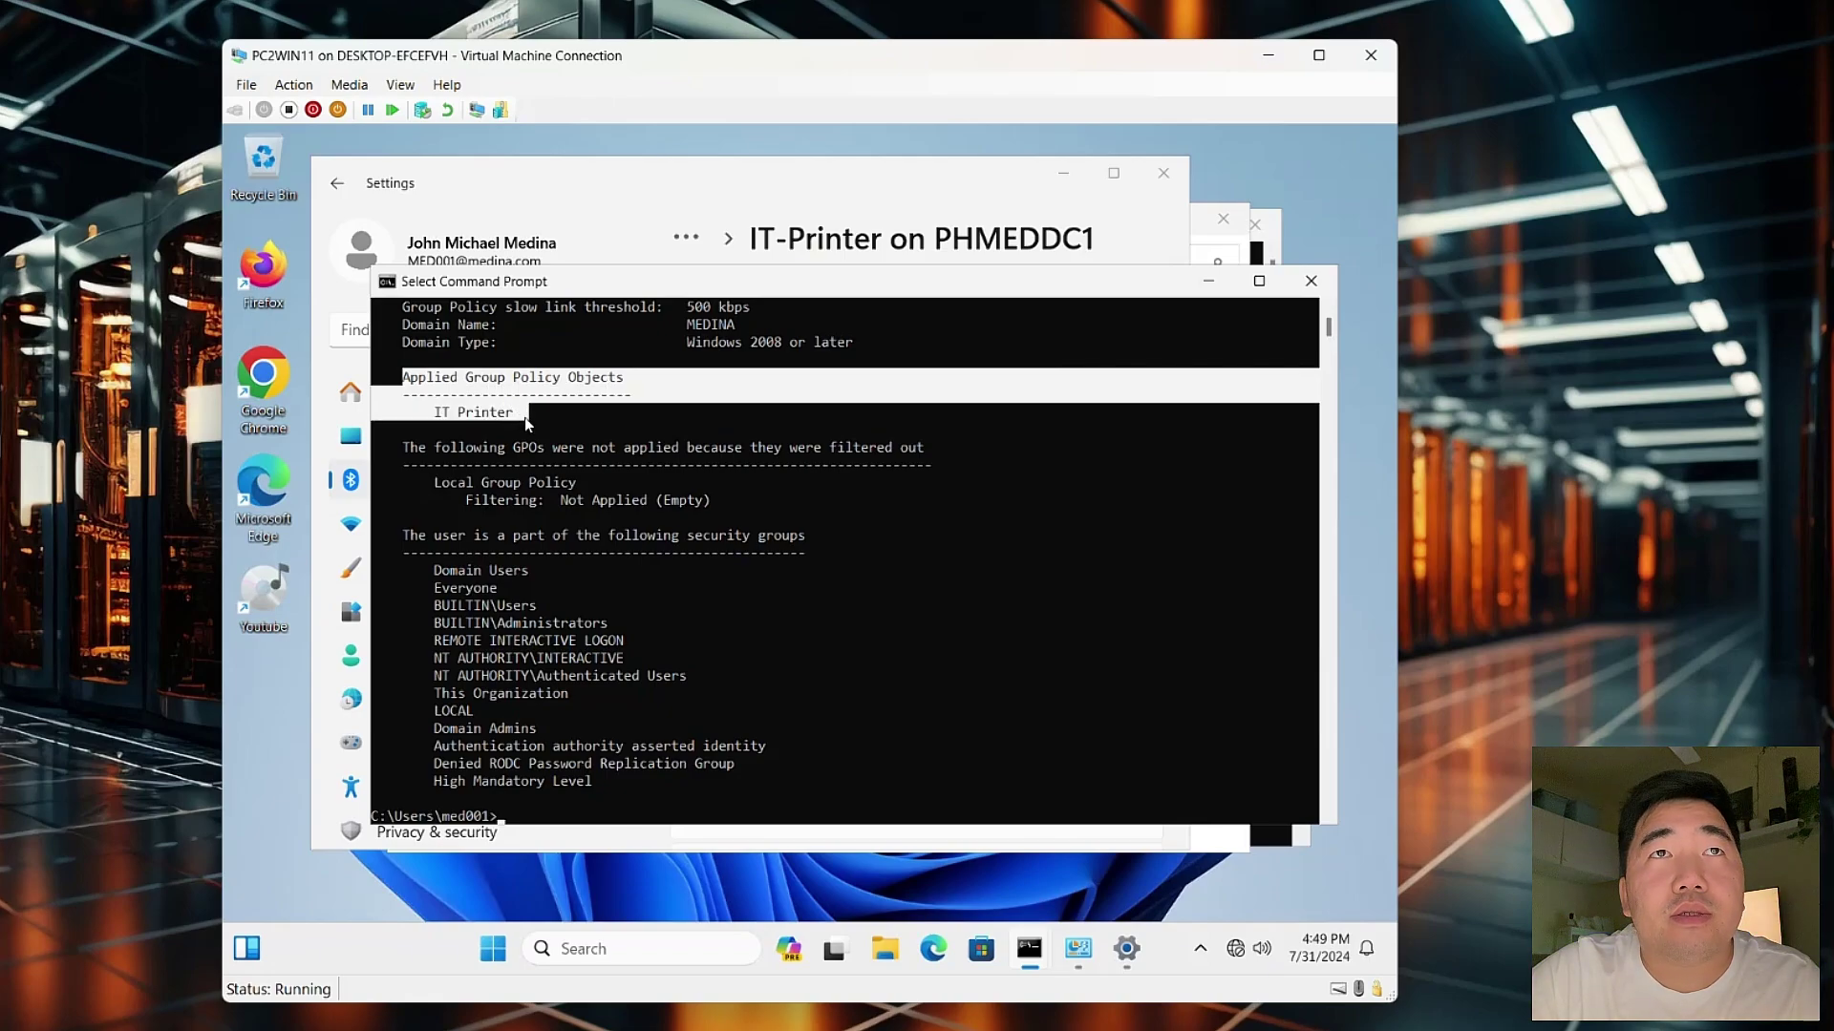
pyautogui.click(513, 416)
# Close the report prompt and the administrator Command Prompt
pyautogui.click(1311, 281)
pyautogui.click(1264, 345)
pyautogui.click(1274, 250)
pyautogui.click(1266, 235)
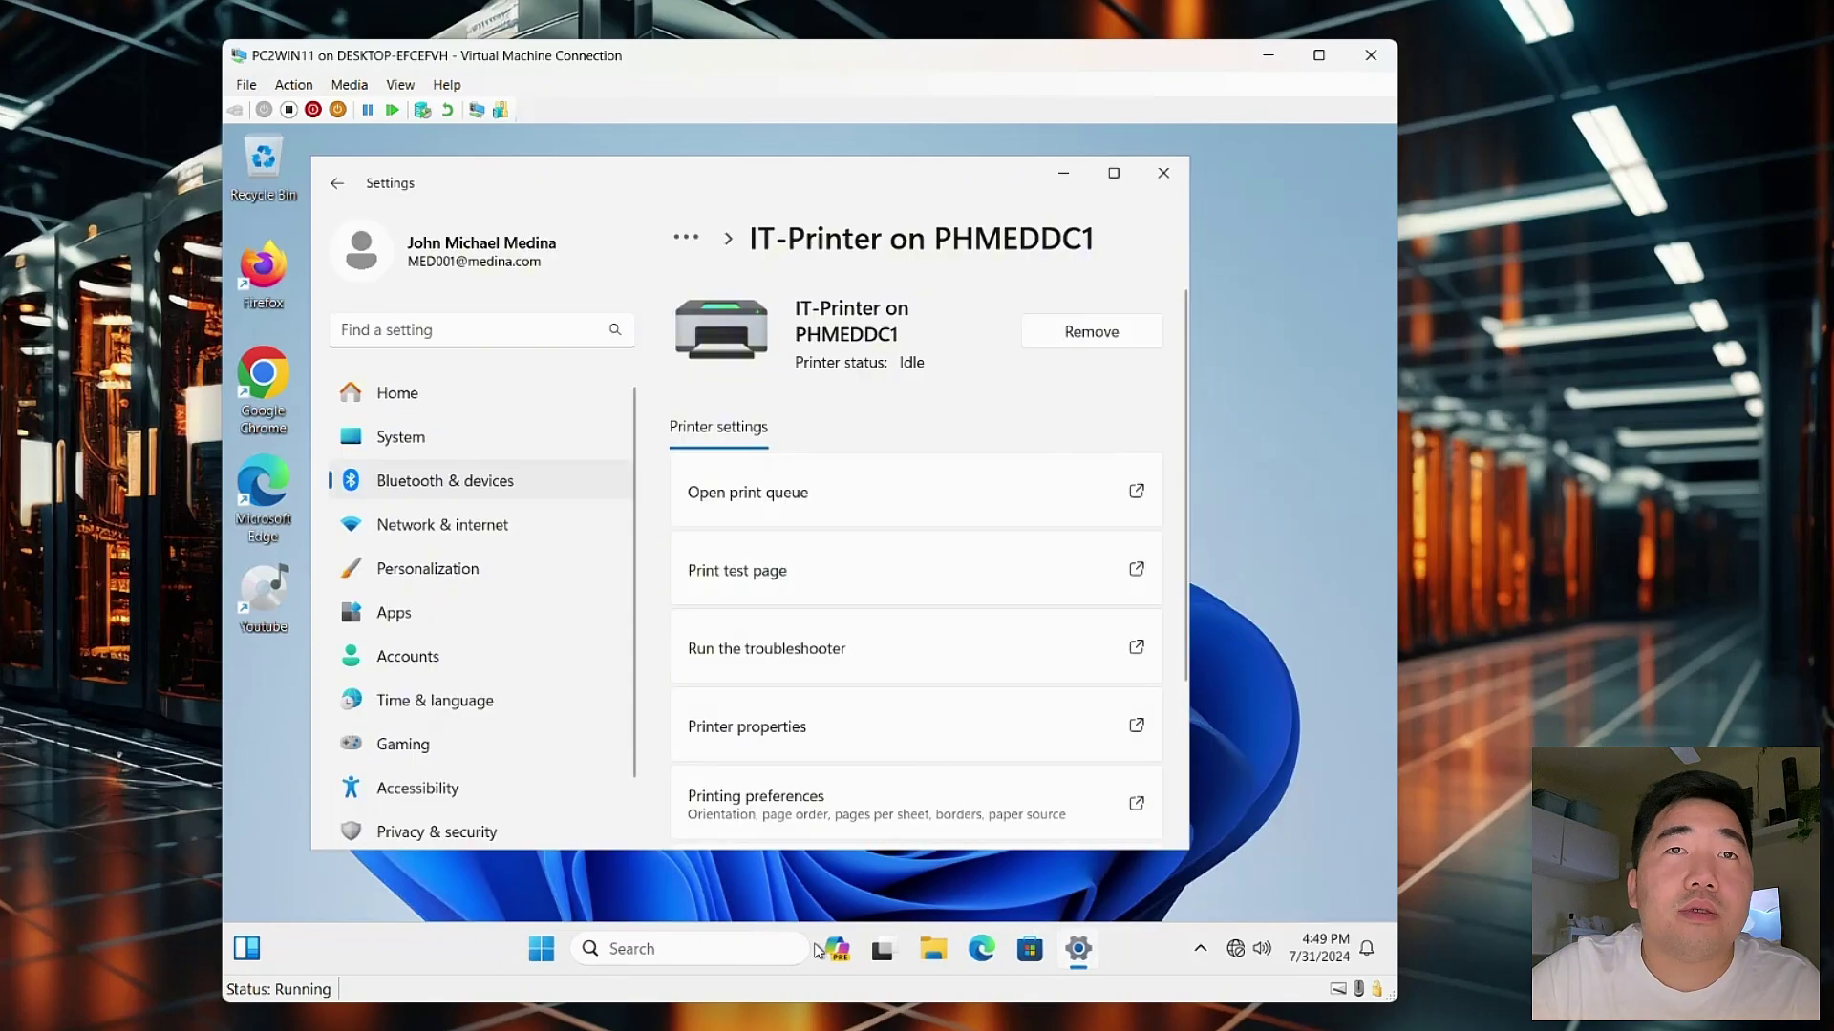
# Start WordPad and type 'waeaweaweaw' into a new document
pyautogui.click(749, 955)
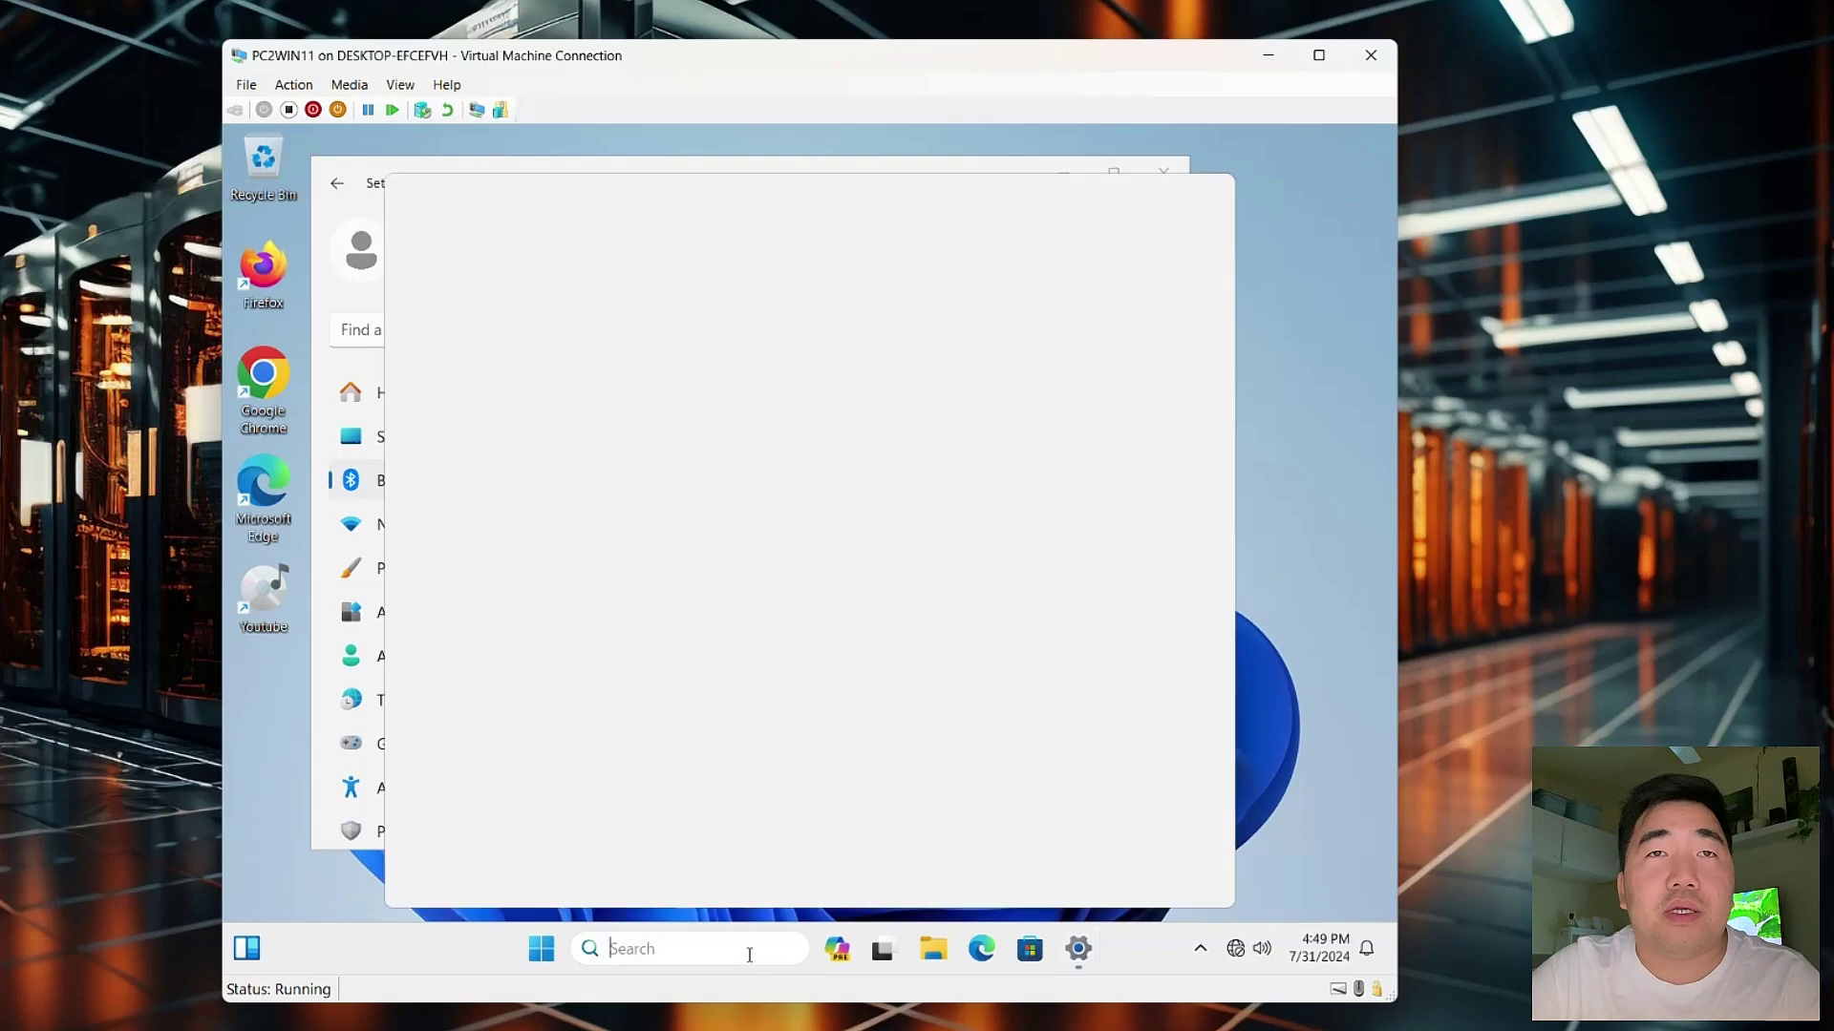
pyautogui.write('wordpad')
pyautogui.press('Return')
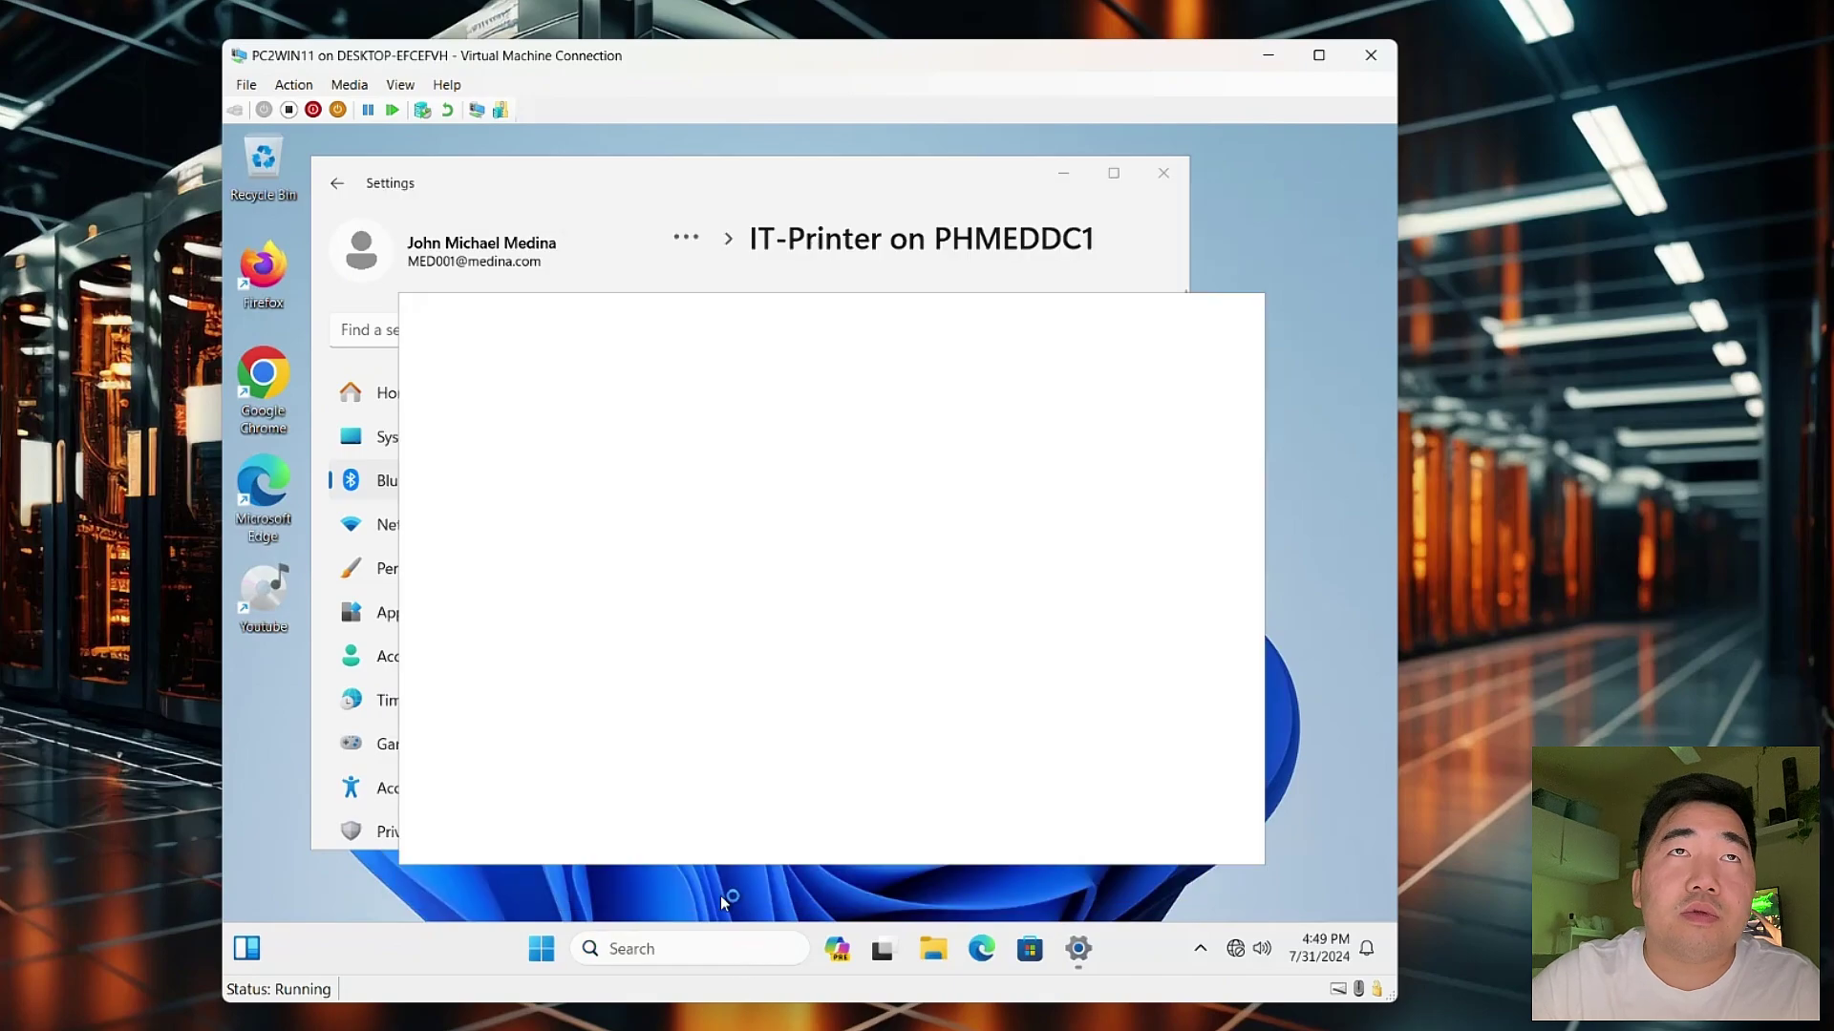
pyautogui.write('waeaweaweaw')
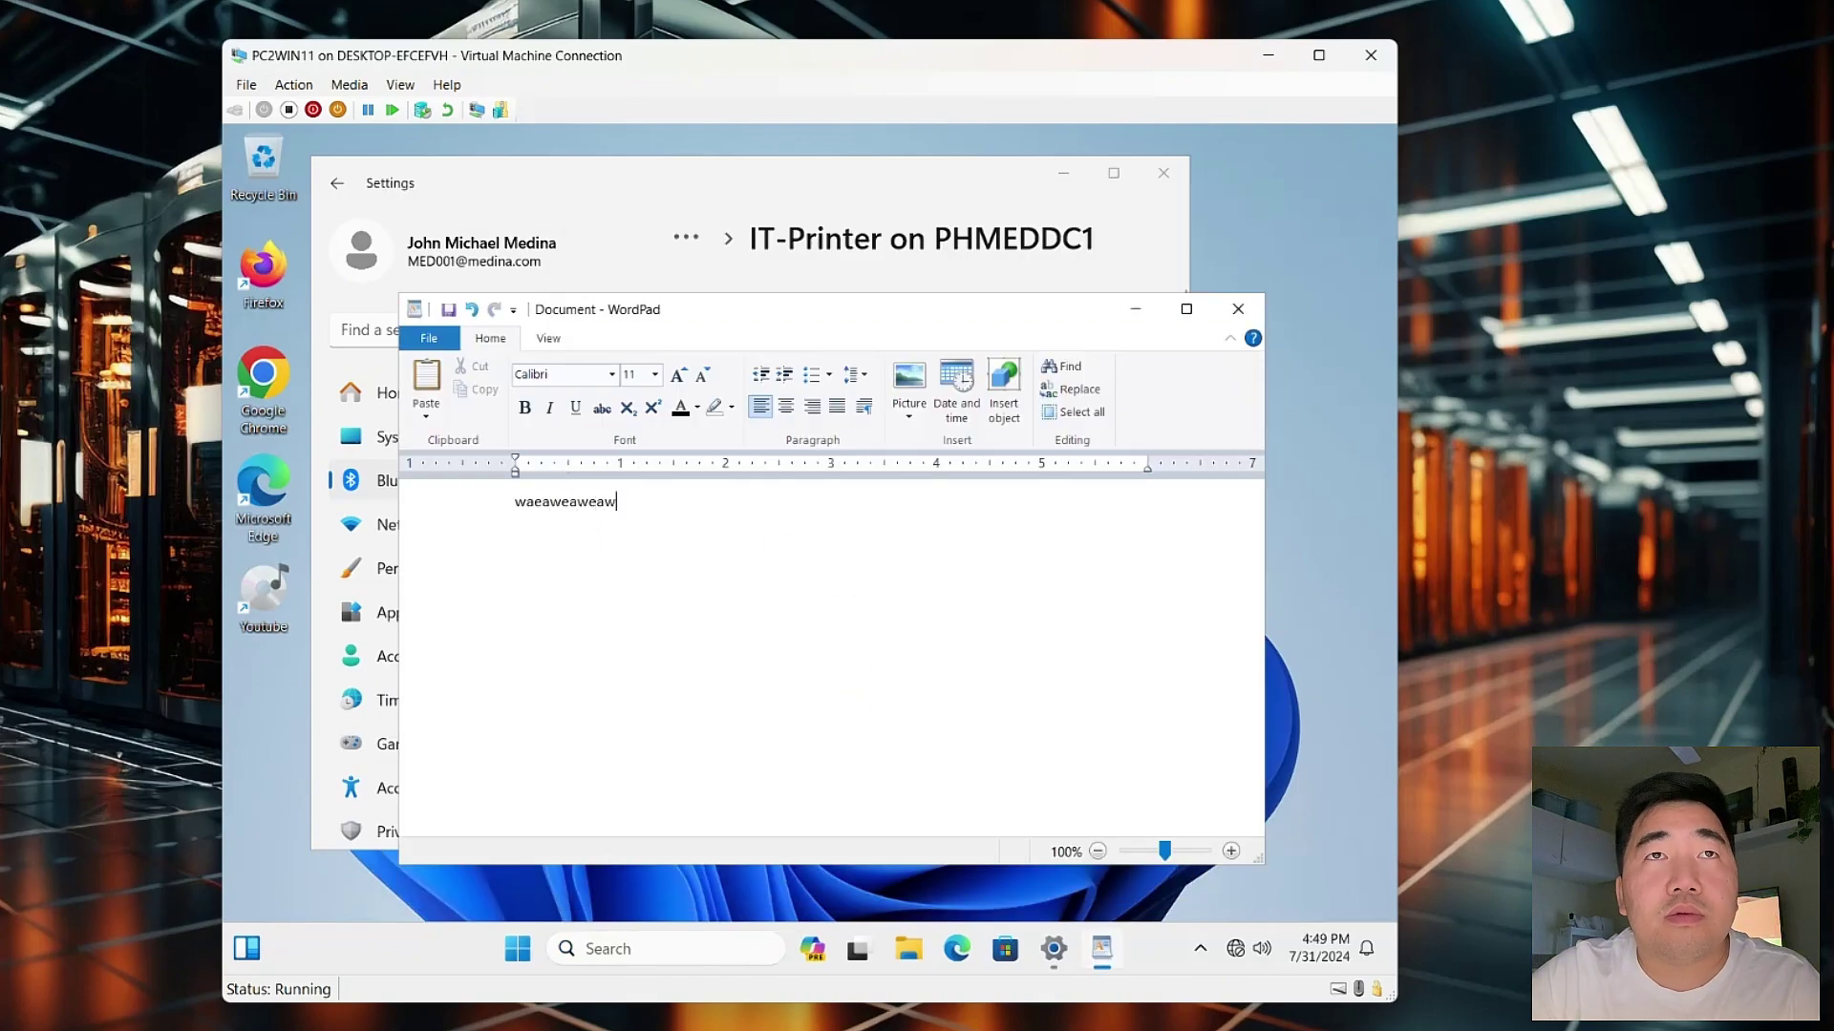
# Print the document to IT-Printer on PHMEDDC1
pyautogui.click(423, 339)
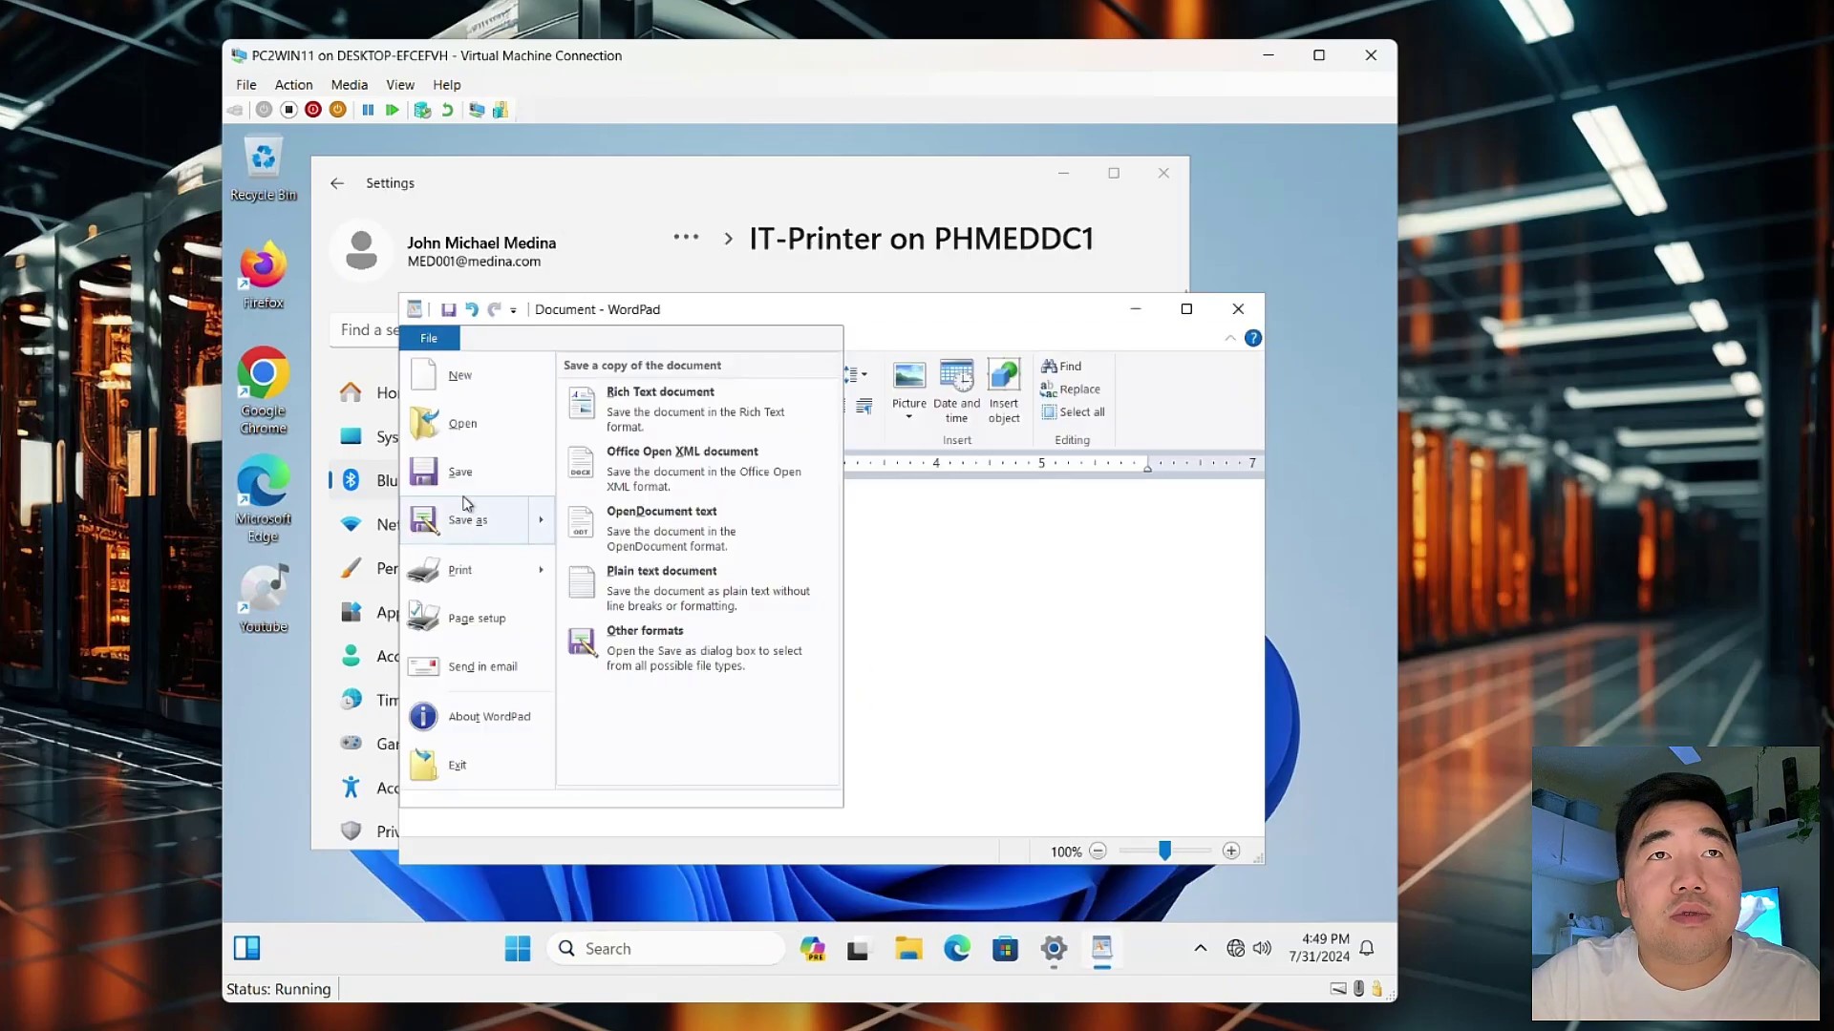
pyautogui.moveTo(478, 570)
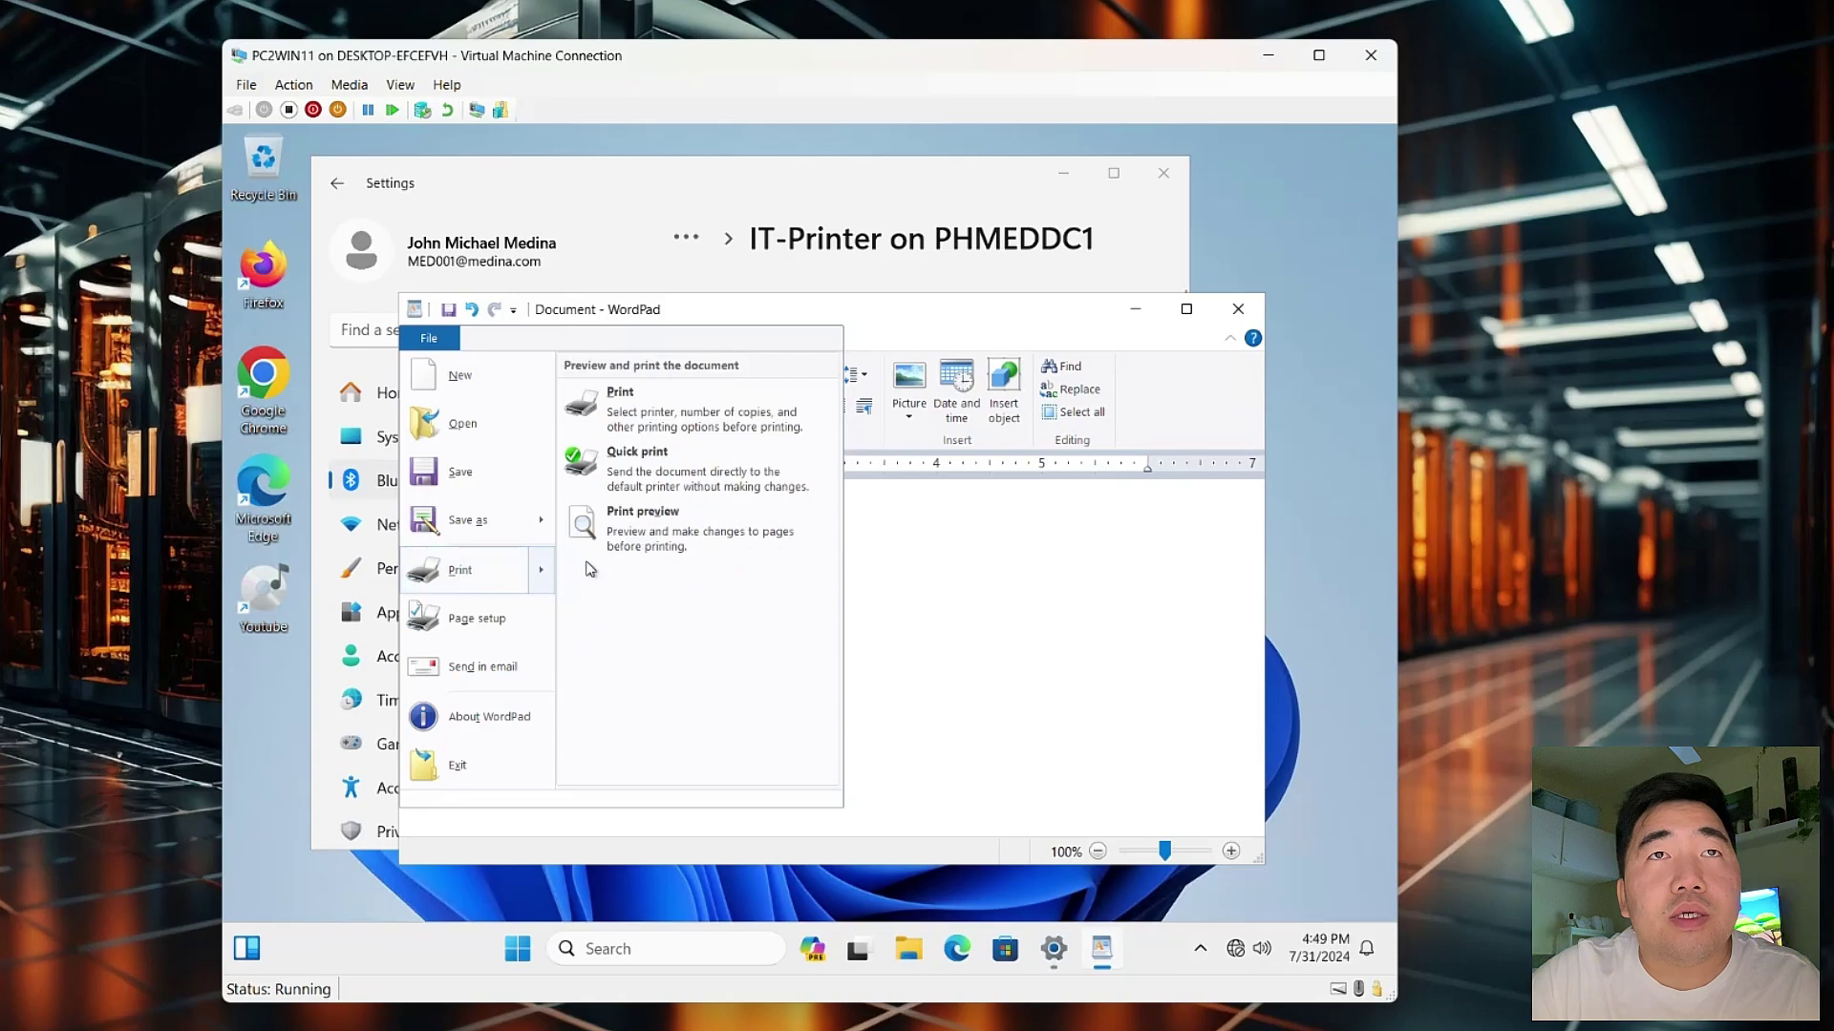
pyautogui.click(633, 420)
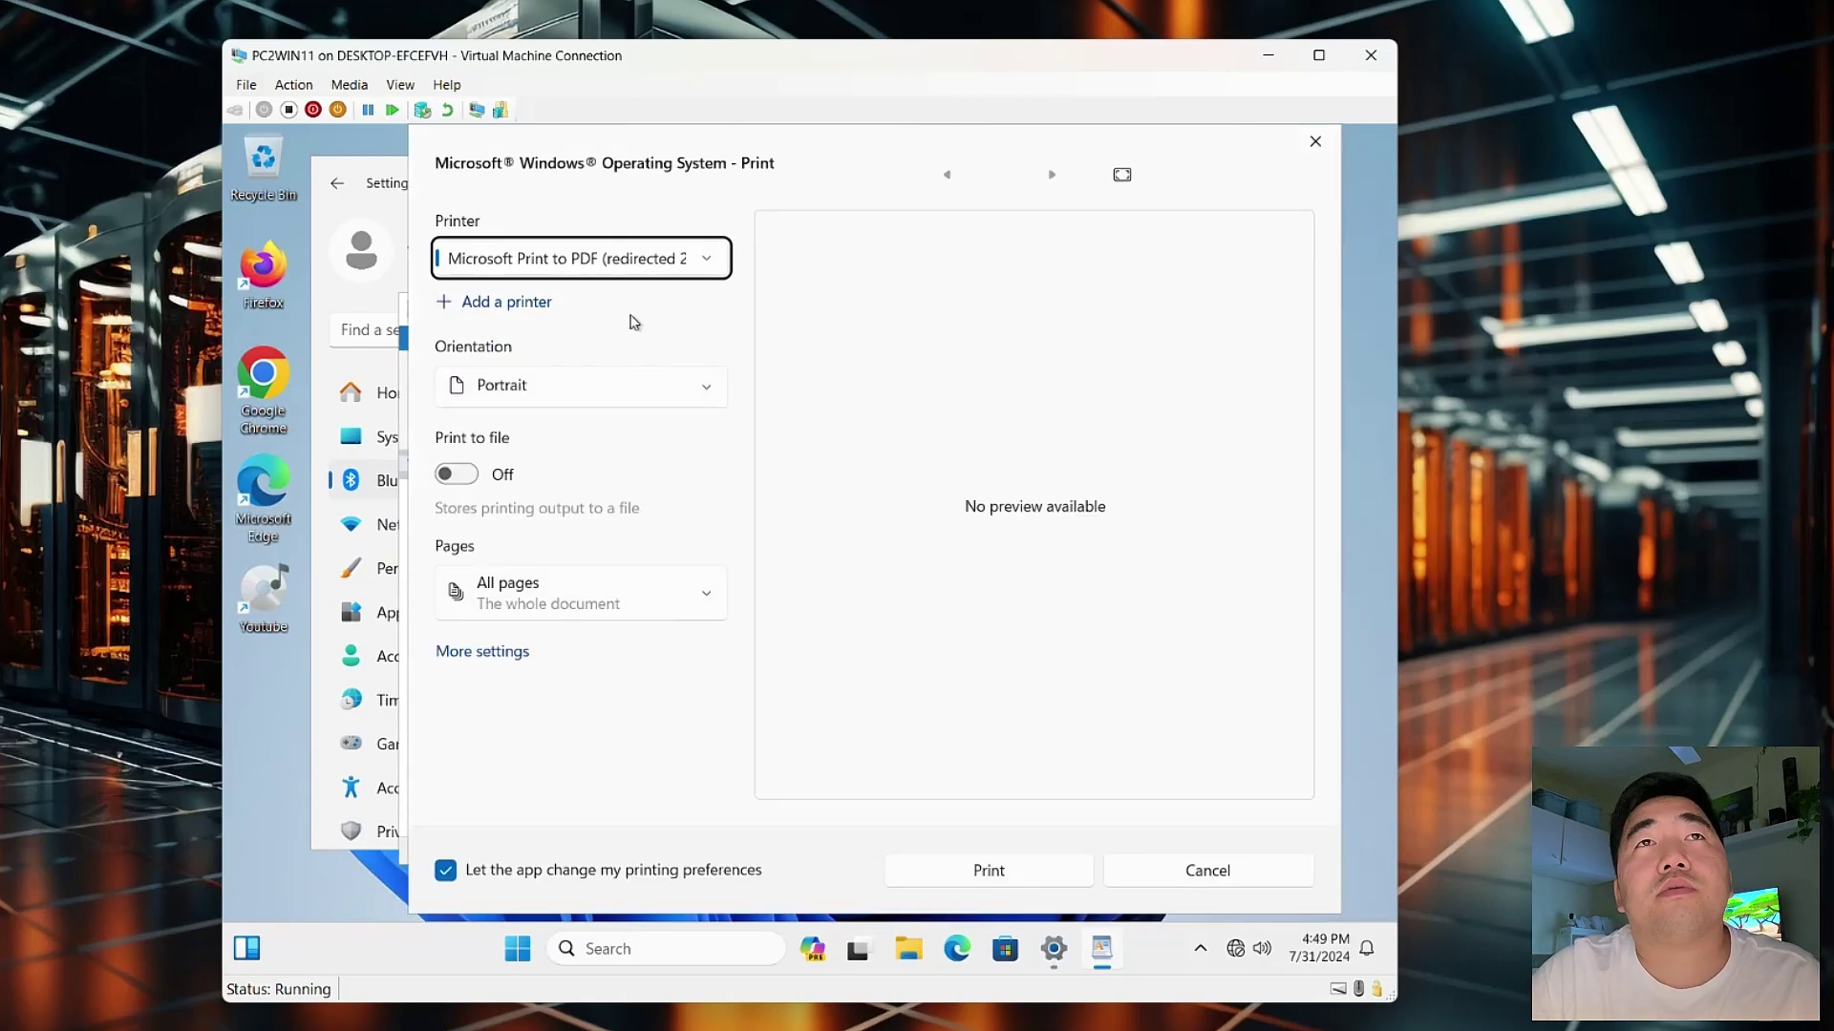
pyautogui.moveTo(716, 155); pyautogui.dragTo(611, 170)
pyautogui.click(542, 271)
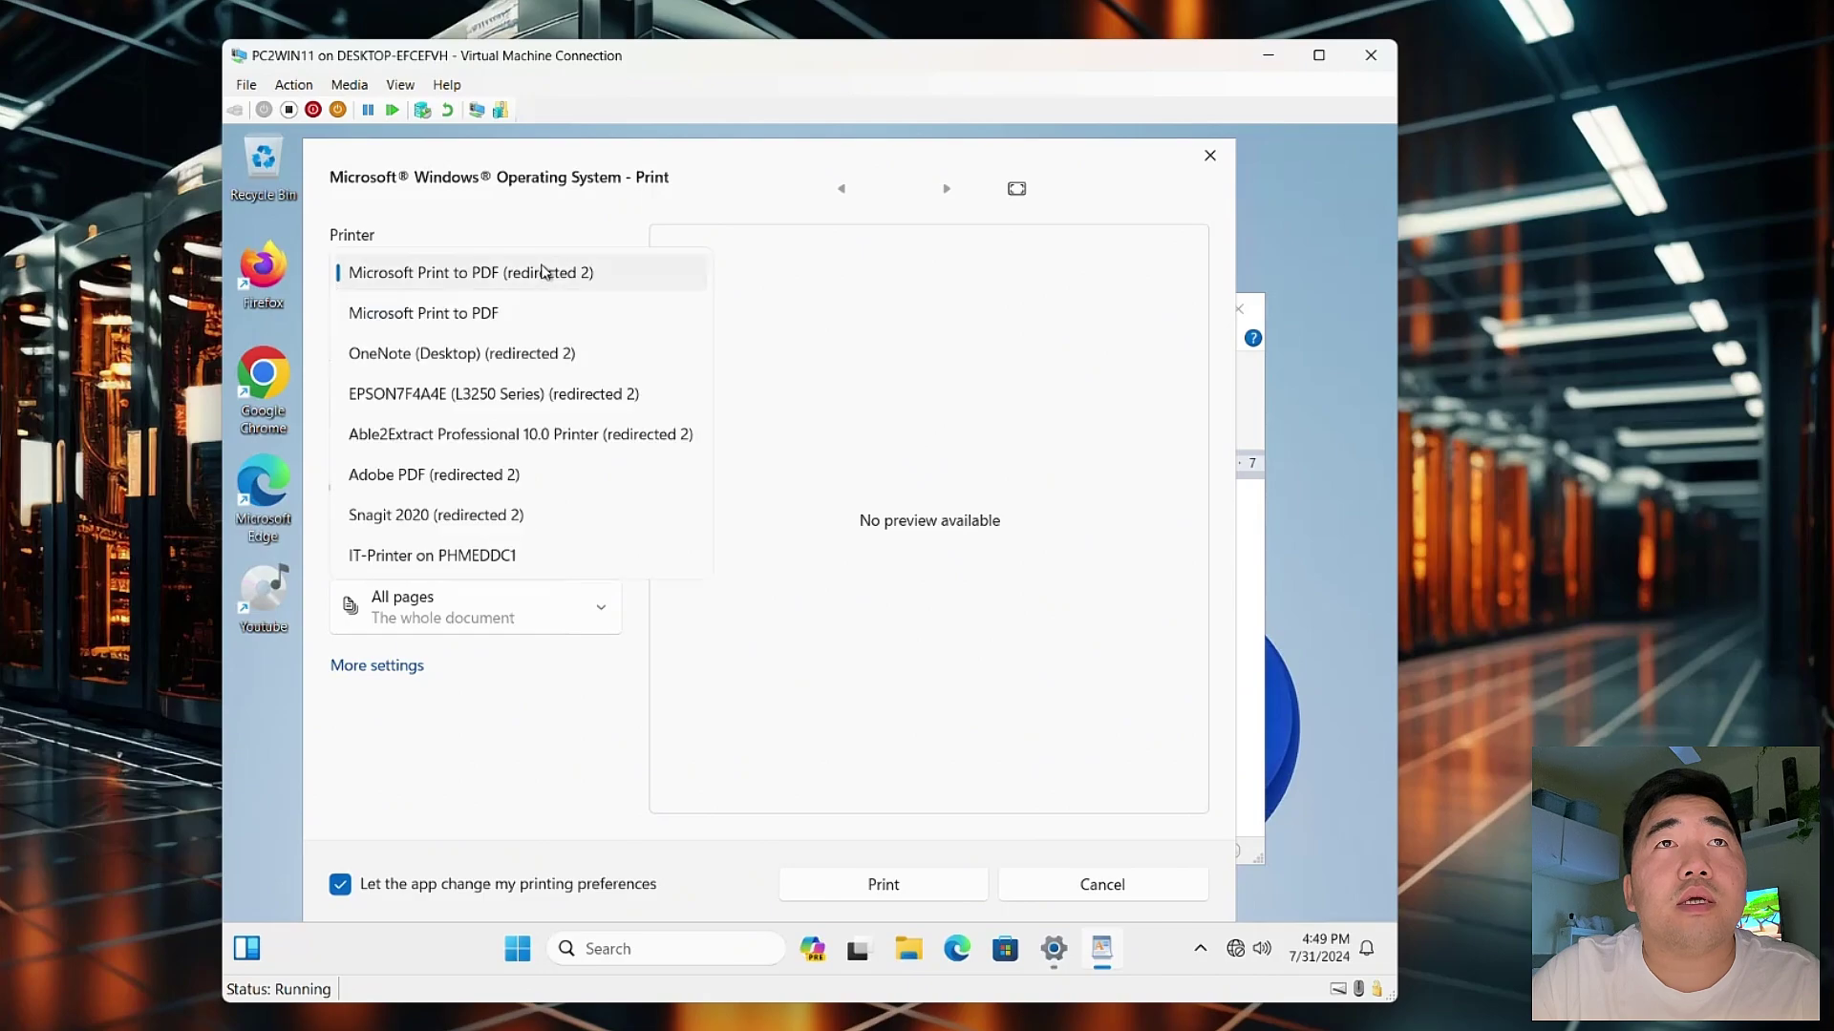
pyautogui.click(420, 560)
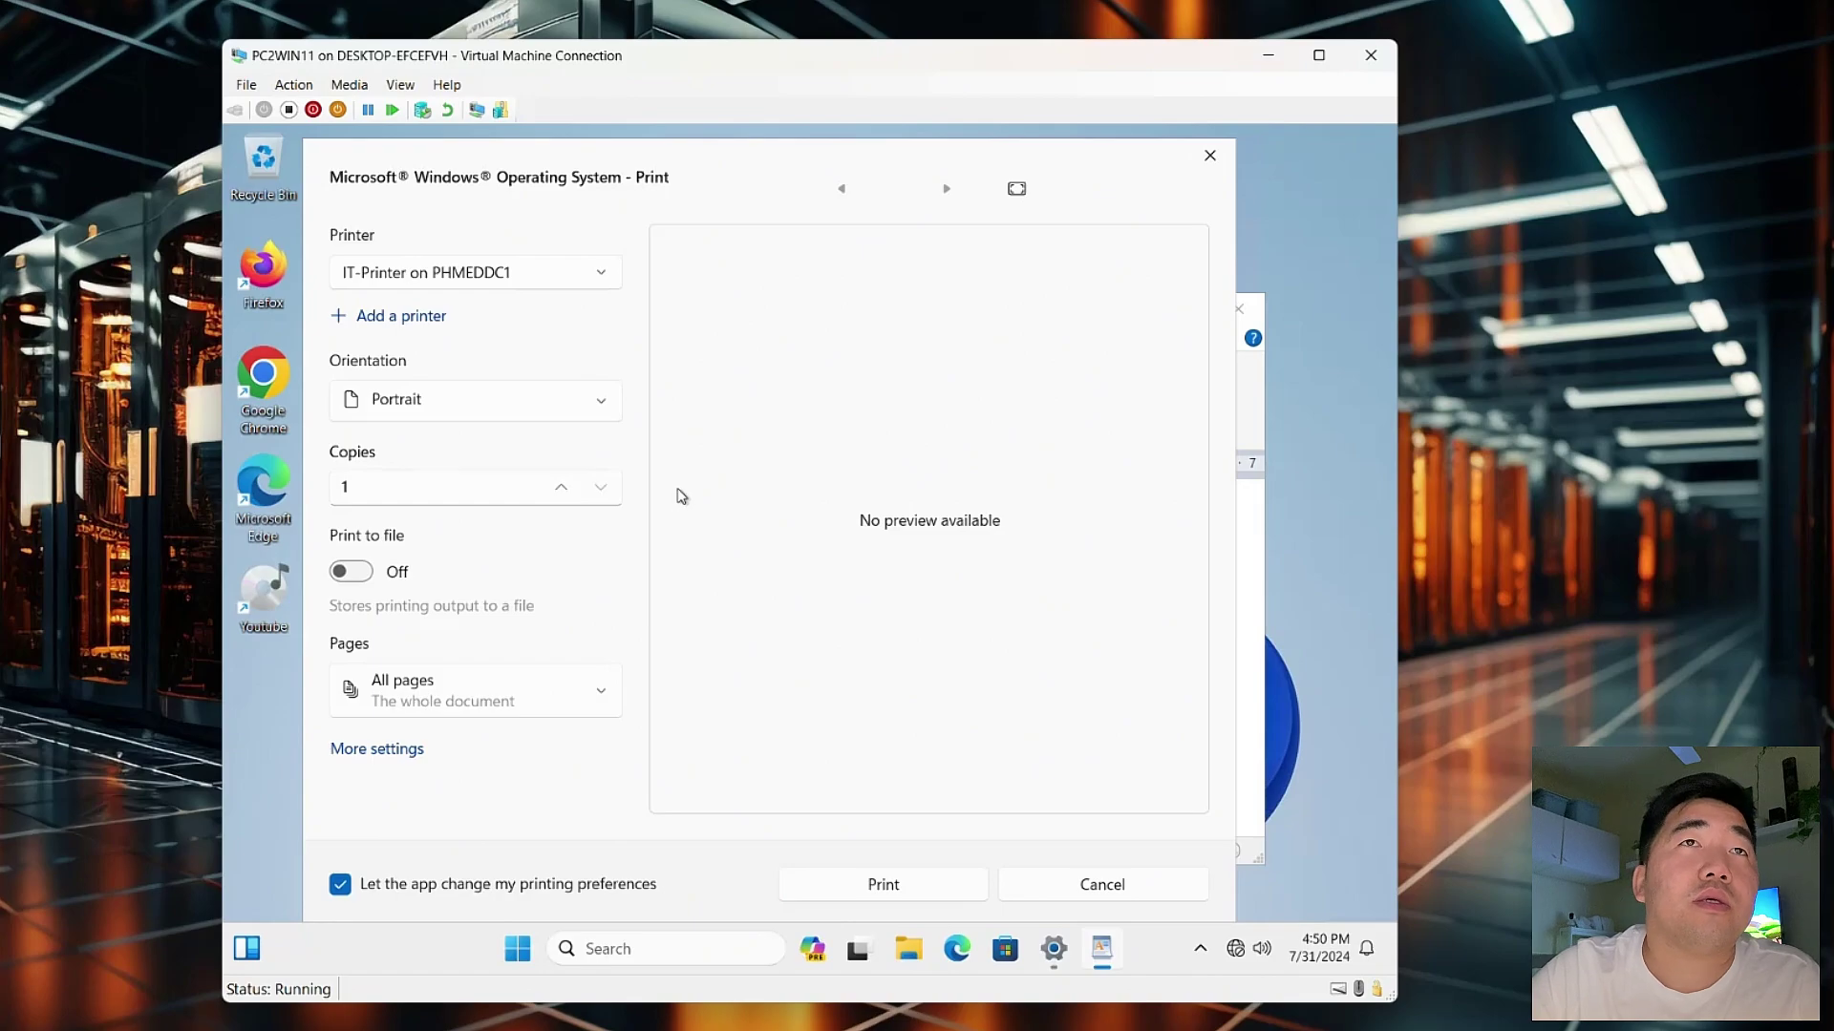
pyautogui.click(883, 886)
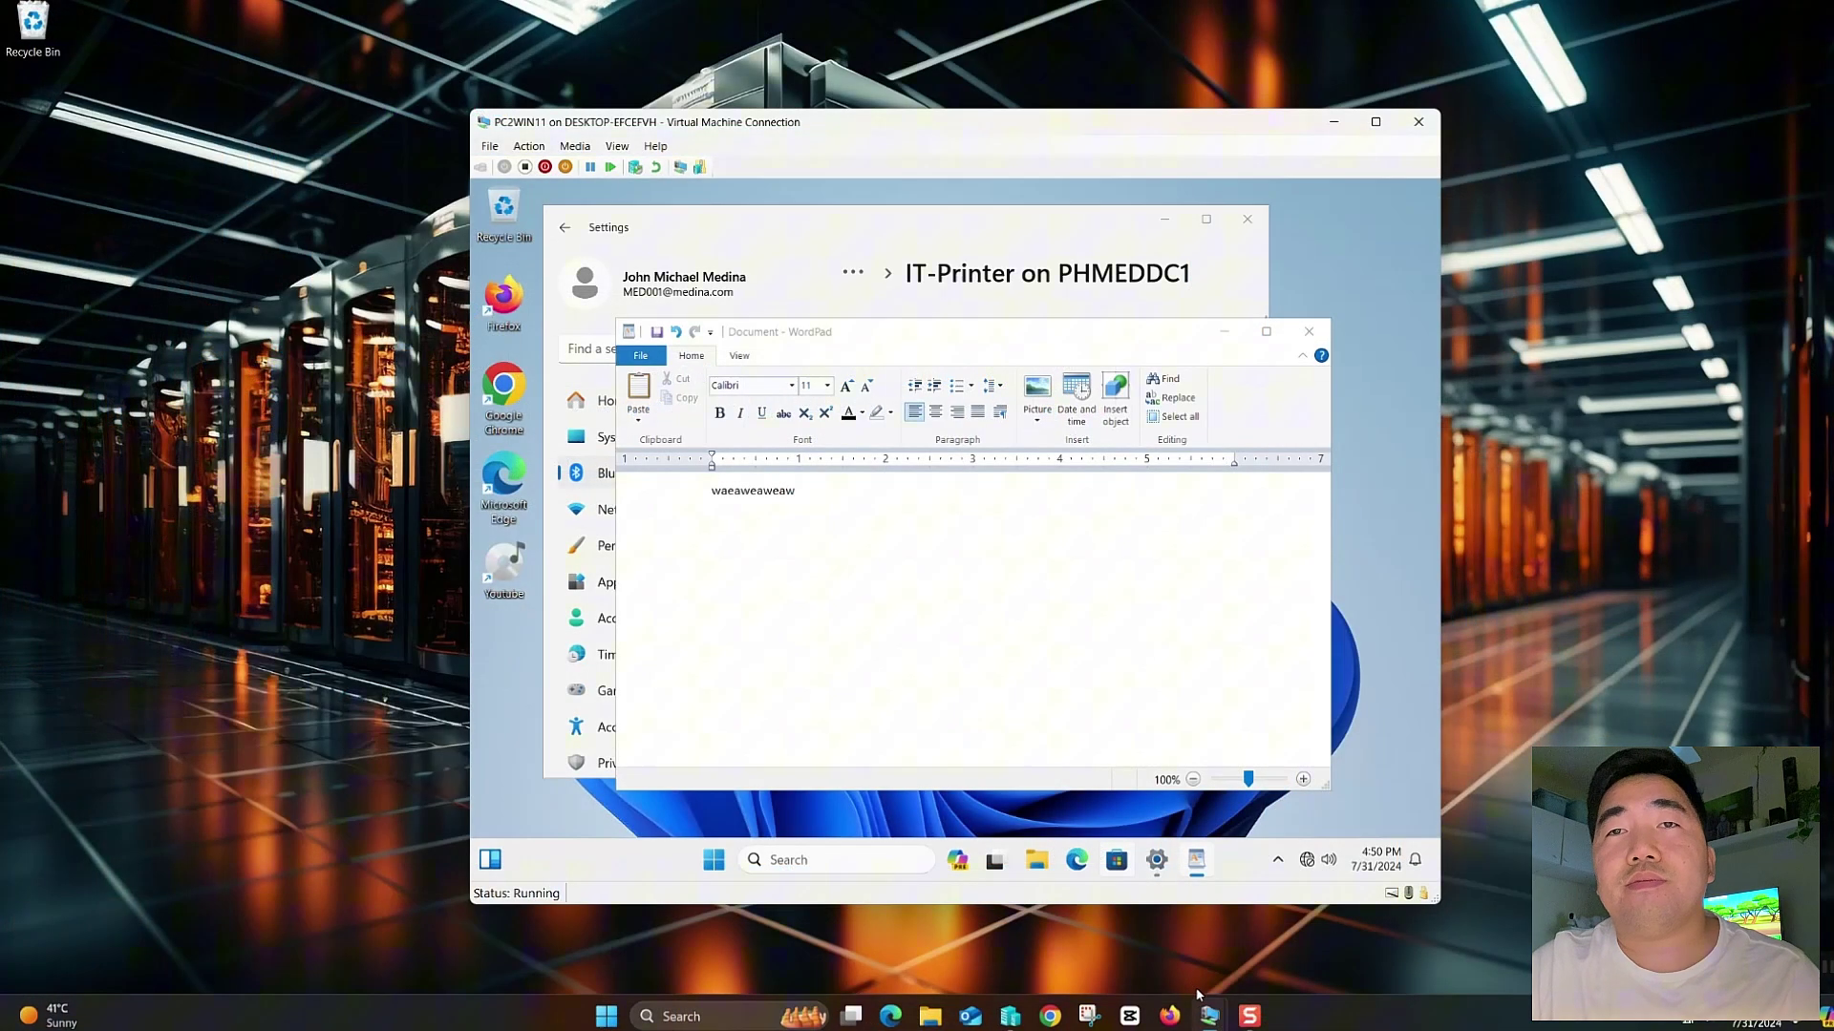
# Sign in to the WinServer2025 VM with the Administrator password and make it full screen
pyautogui.moveTo(1208, 1014)
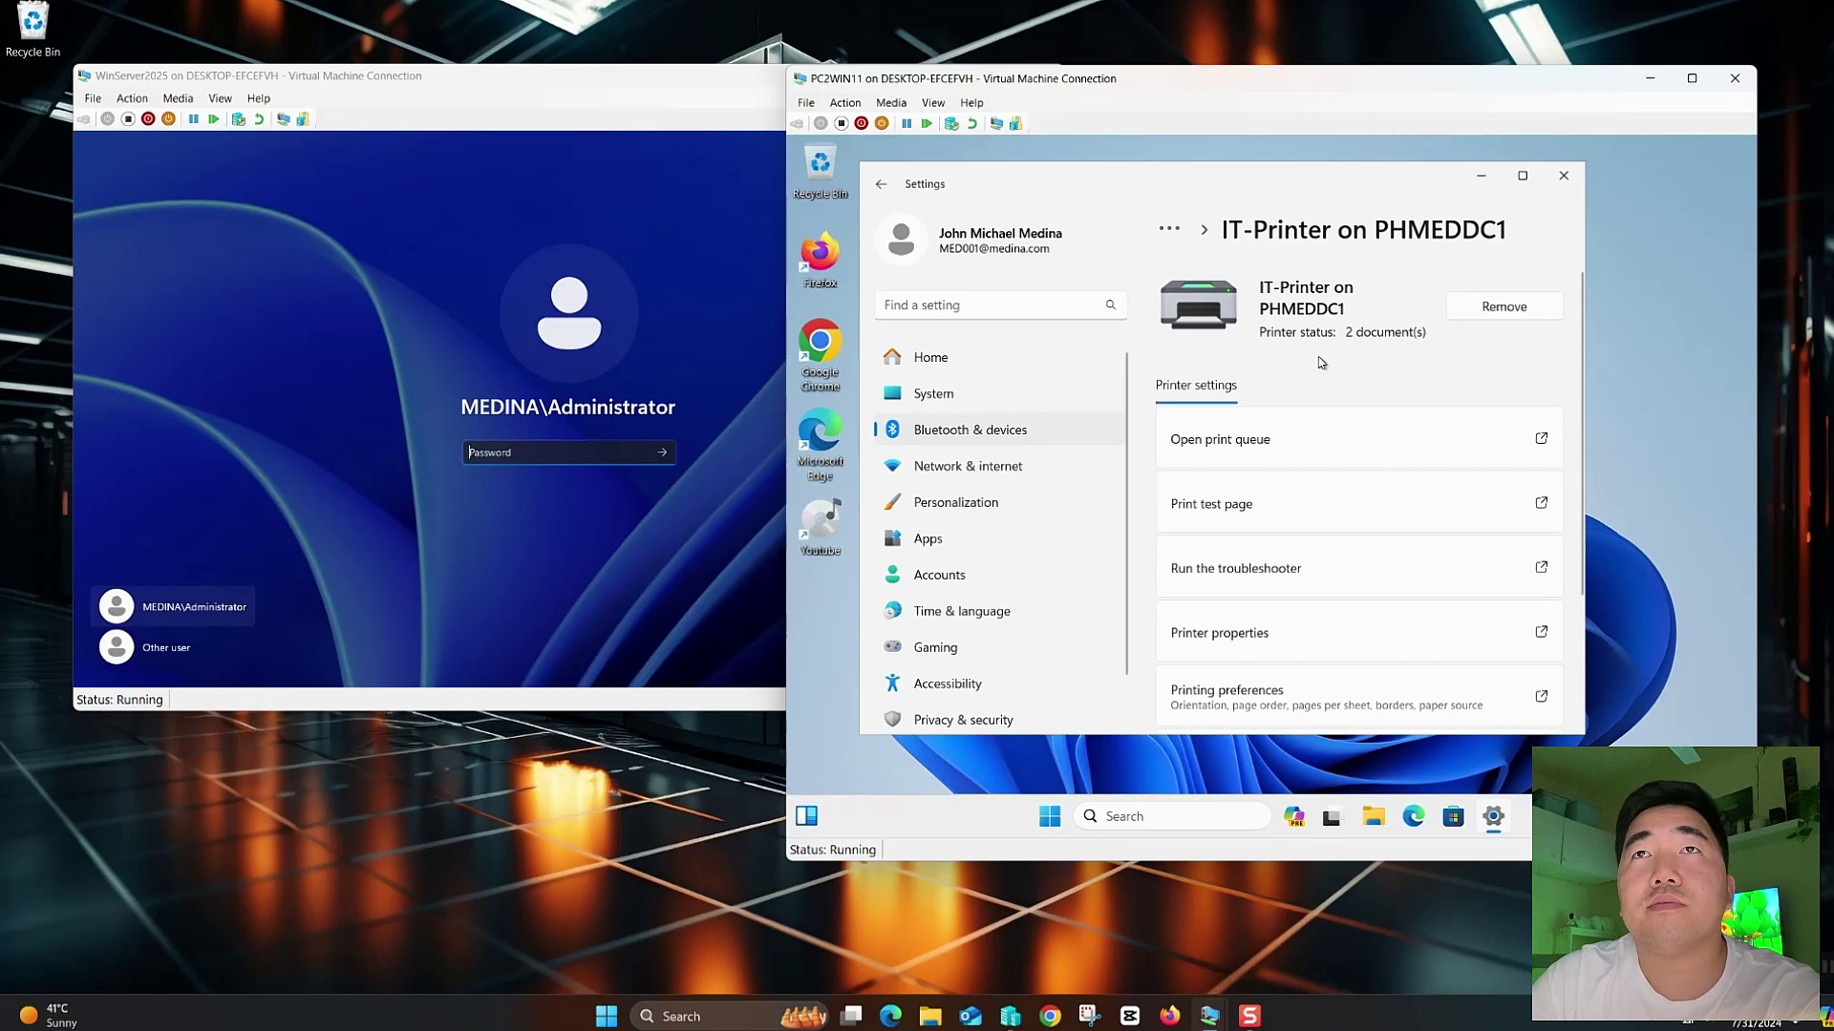
pyautogui.click(611, 501)
pyautogui.write('P')
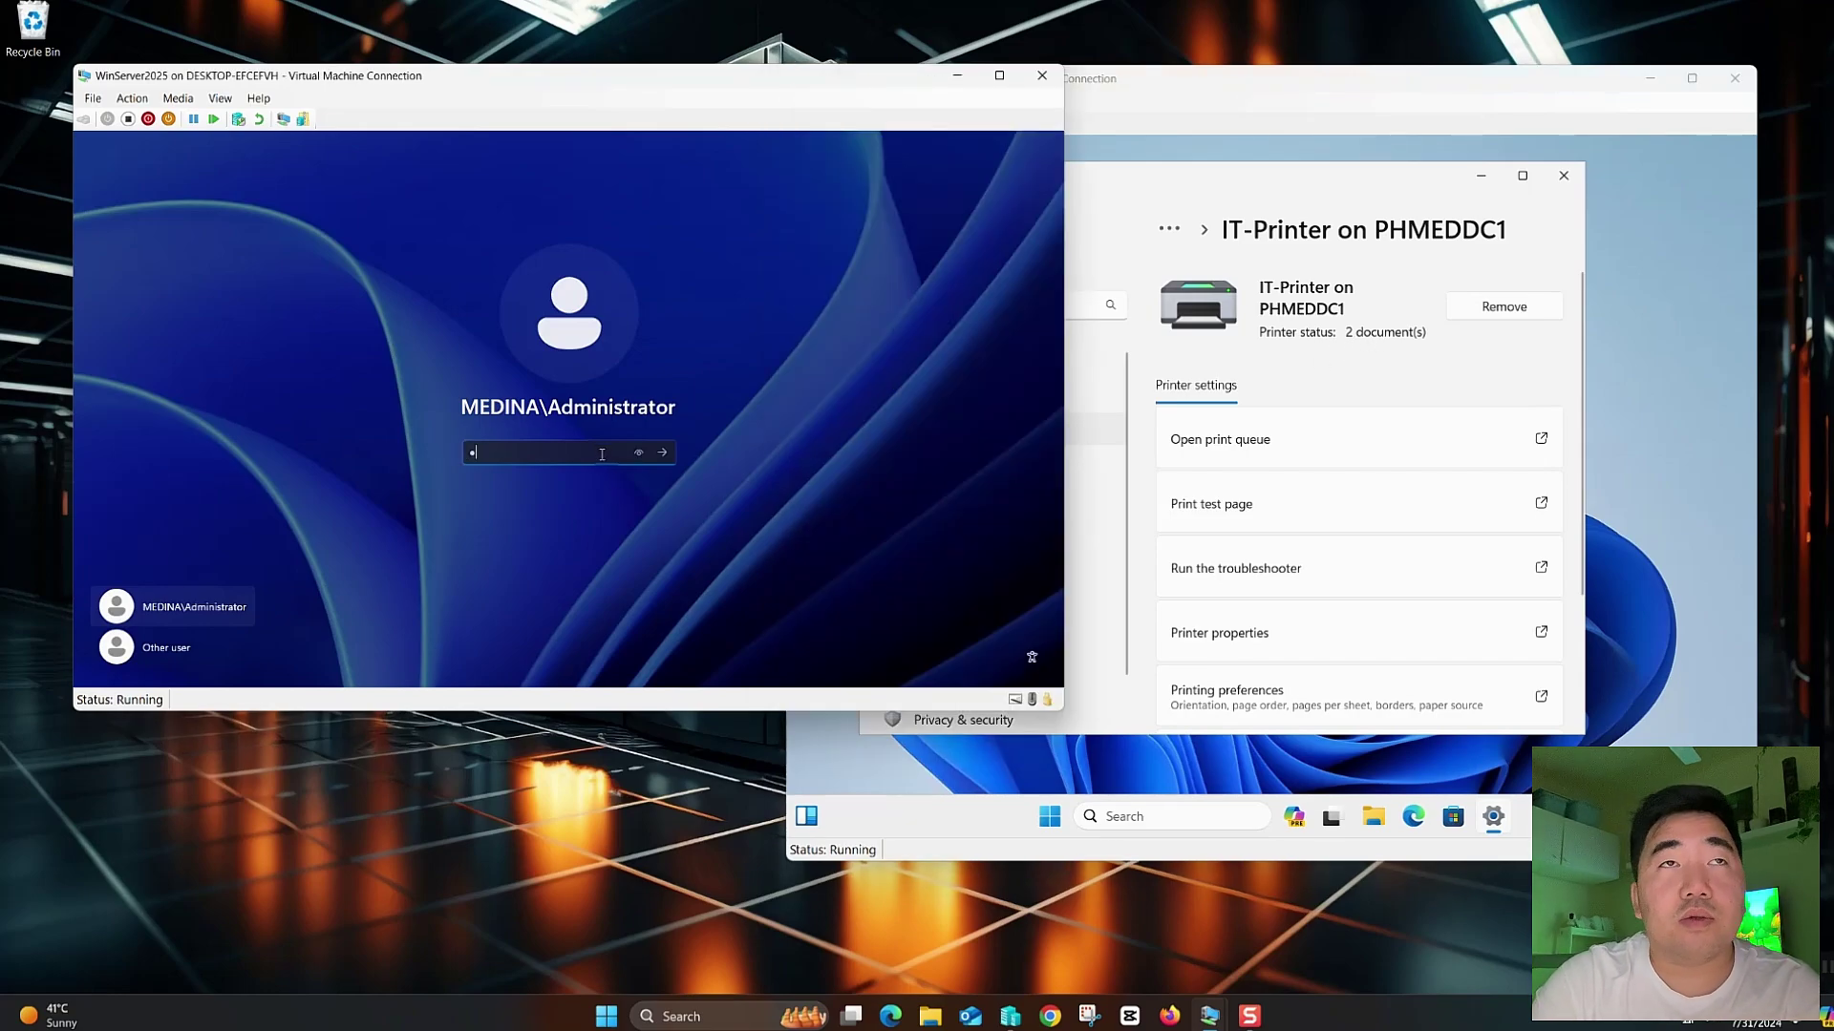
pyautogui.press('Return')
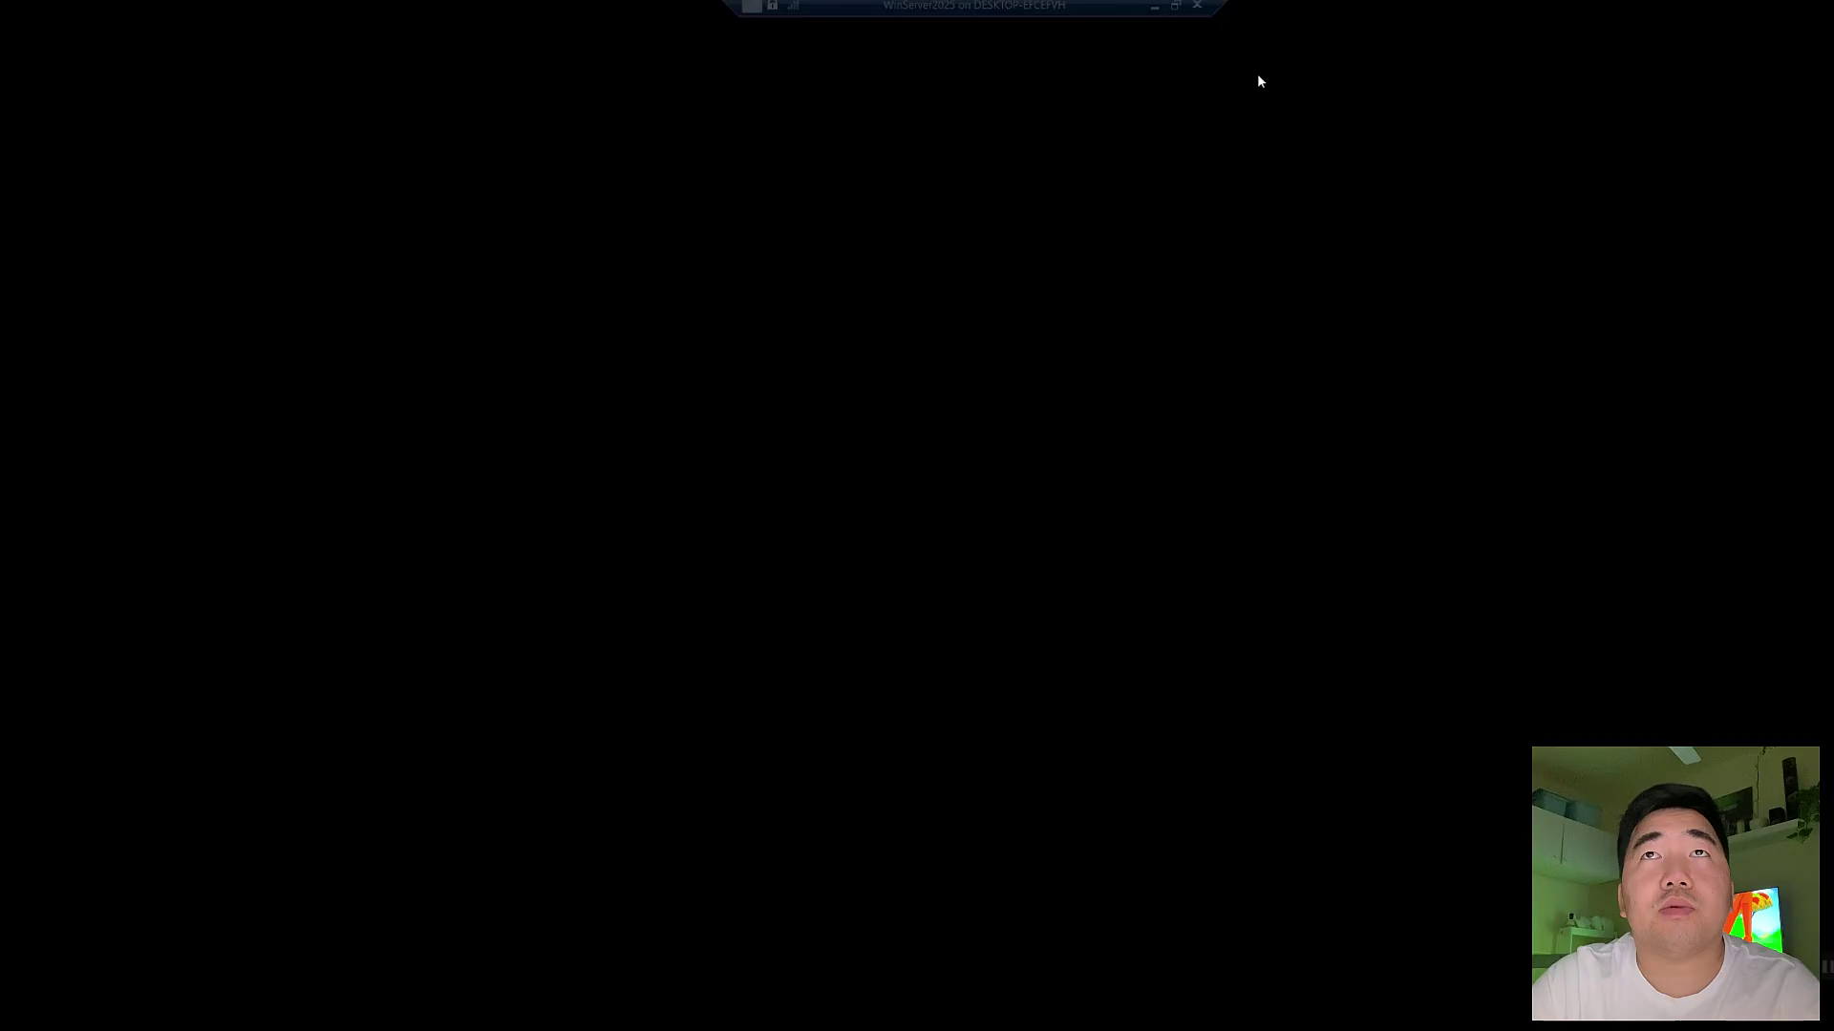
pyautogui.click(1250, 78)
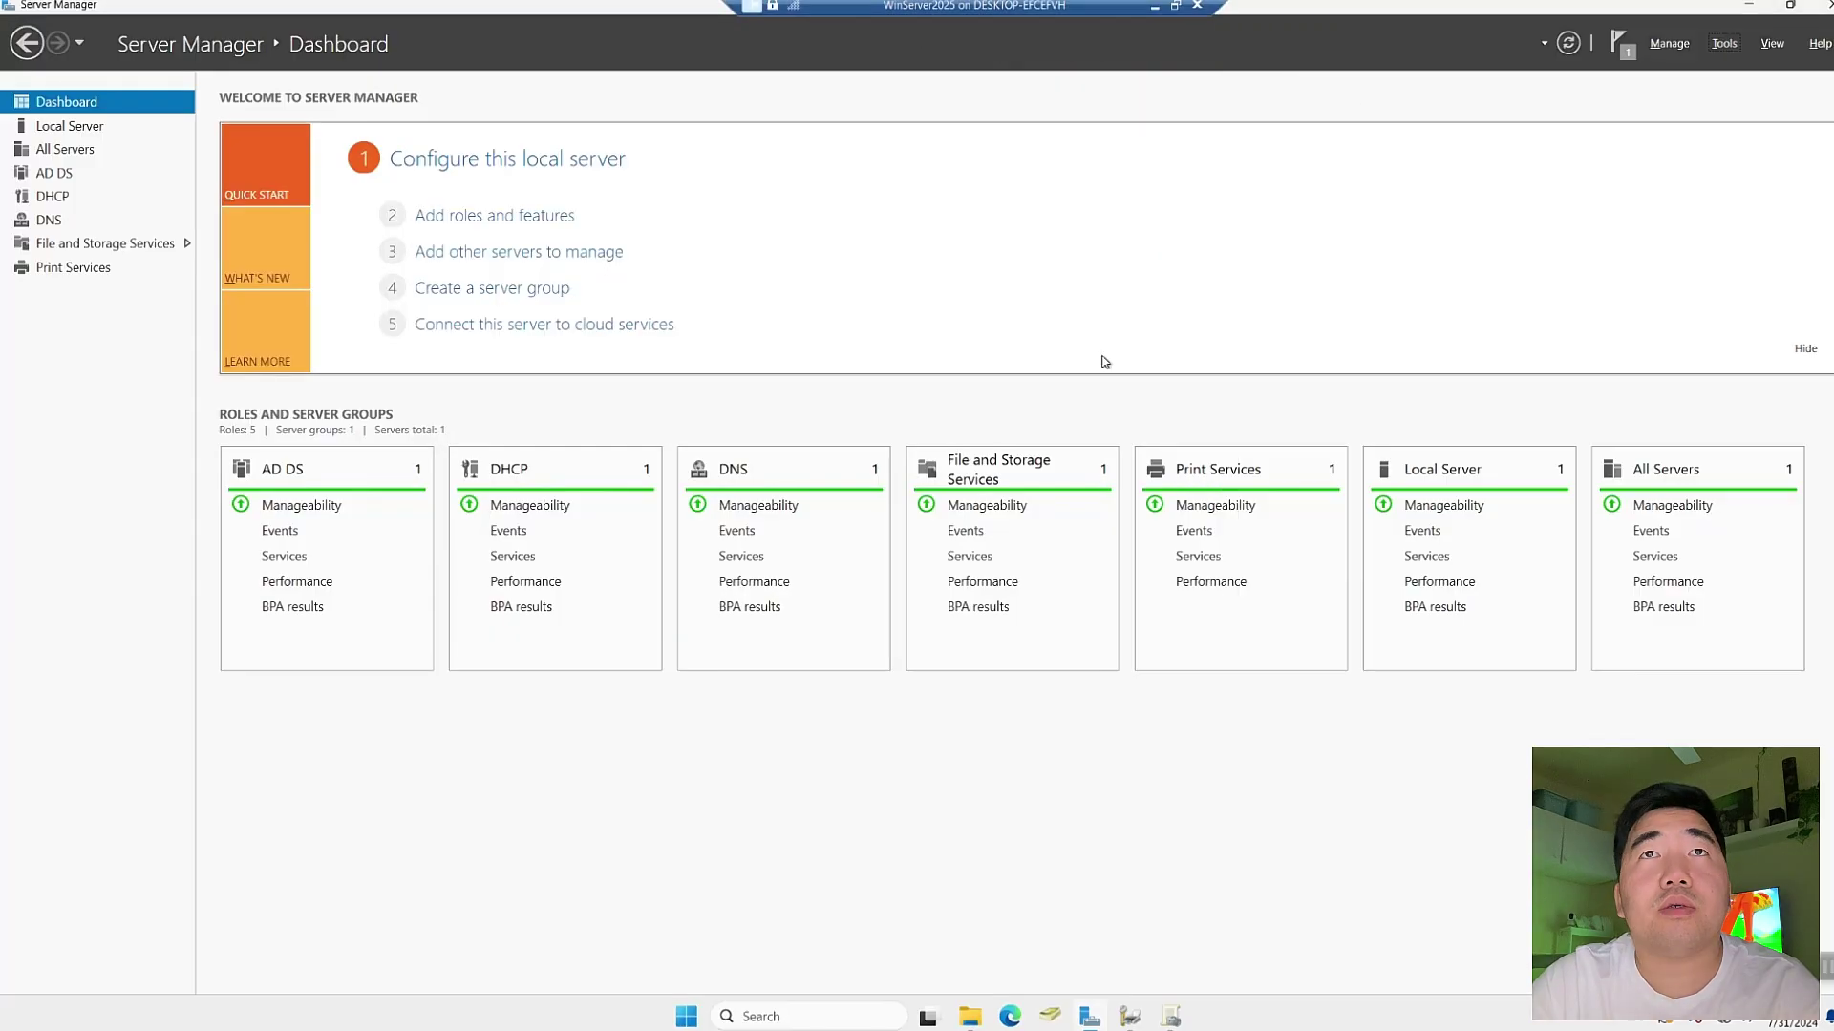
# Open Print Management, reposition it, and check IT-Printer's Properties
pyautogui.click(1129, 1015)
pyautogui.moveTo(657, 7); pyautogui.dragTo(696, 255)
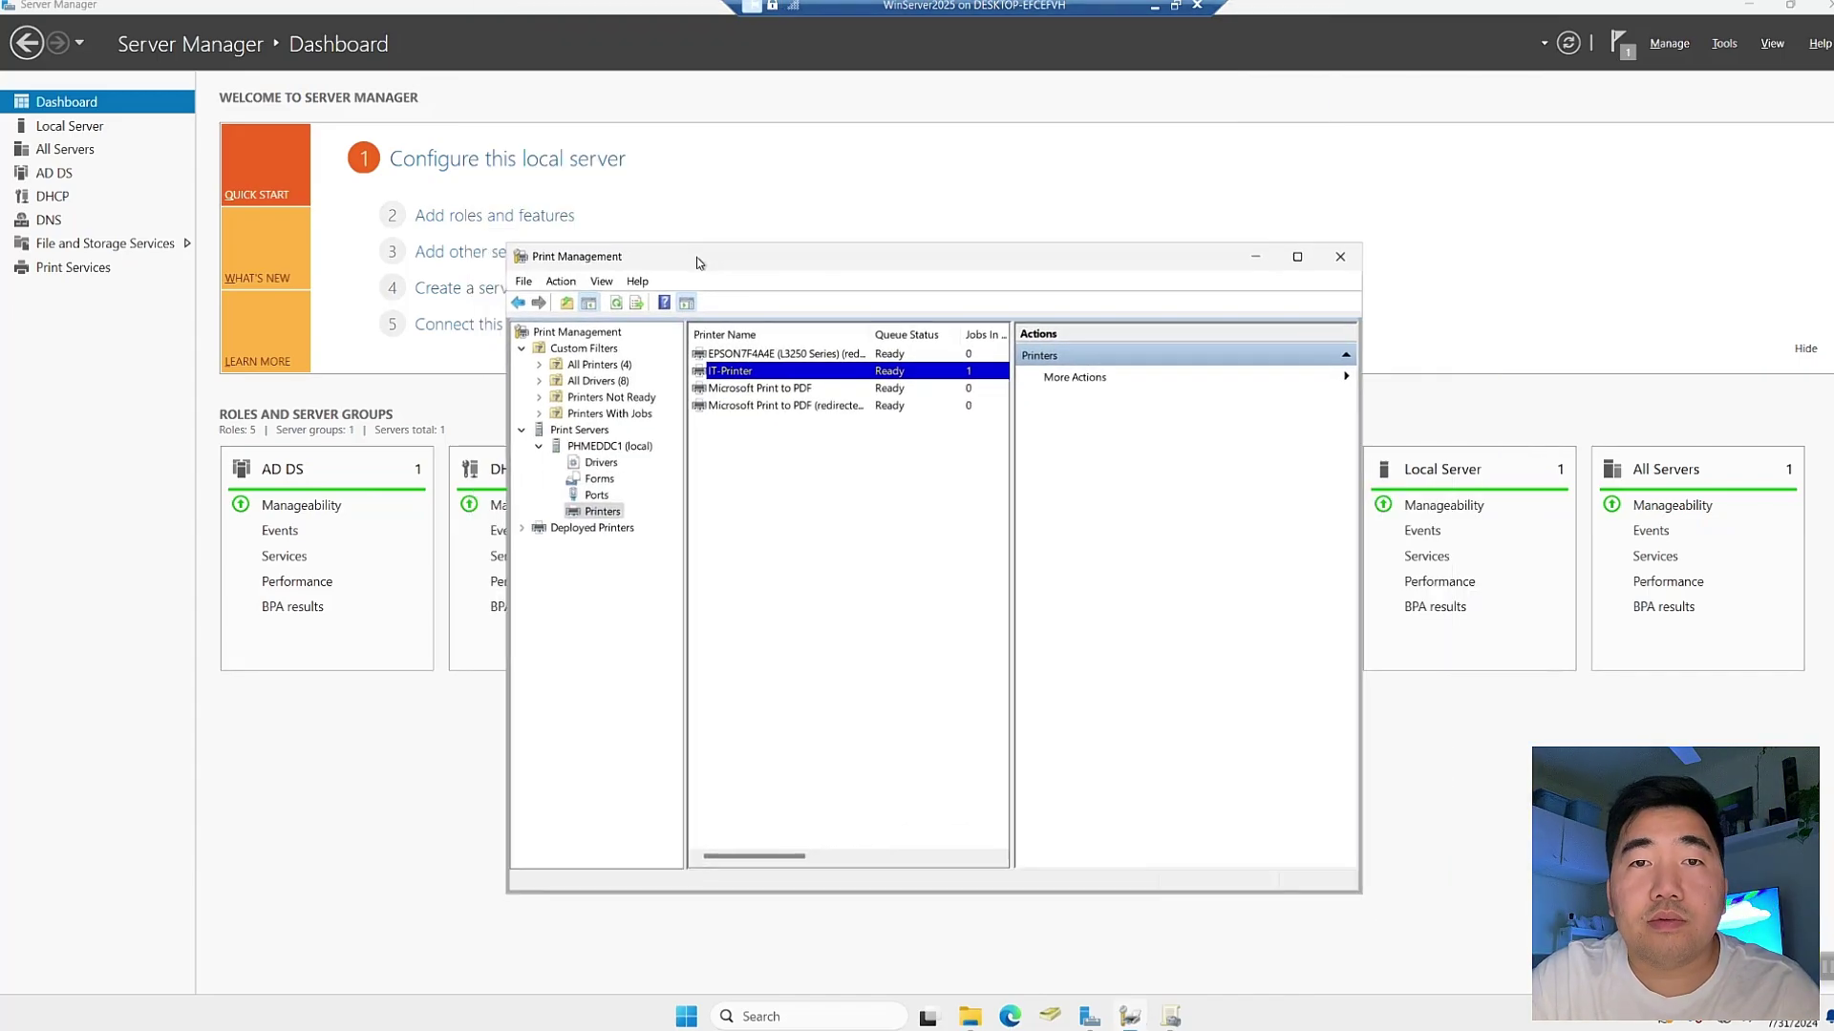
pyautogui.moveTo(743, 254); pyautogui.dragTo(718, 219)
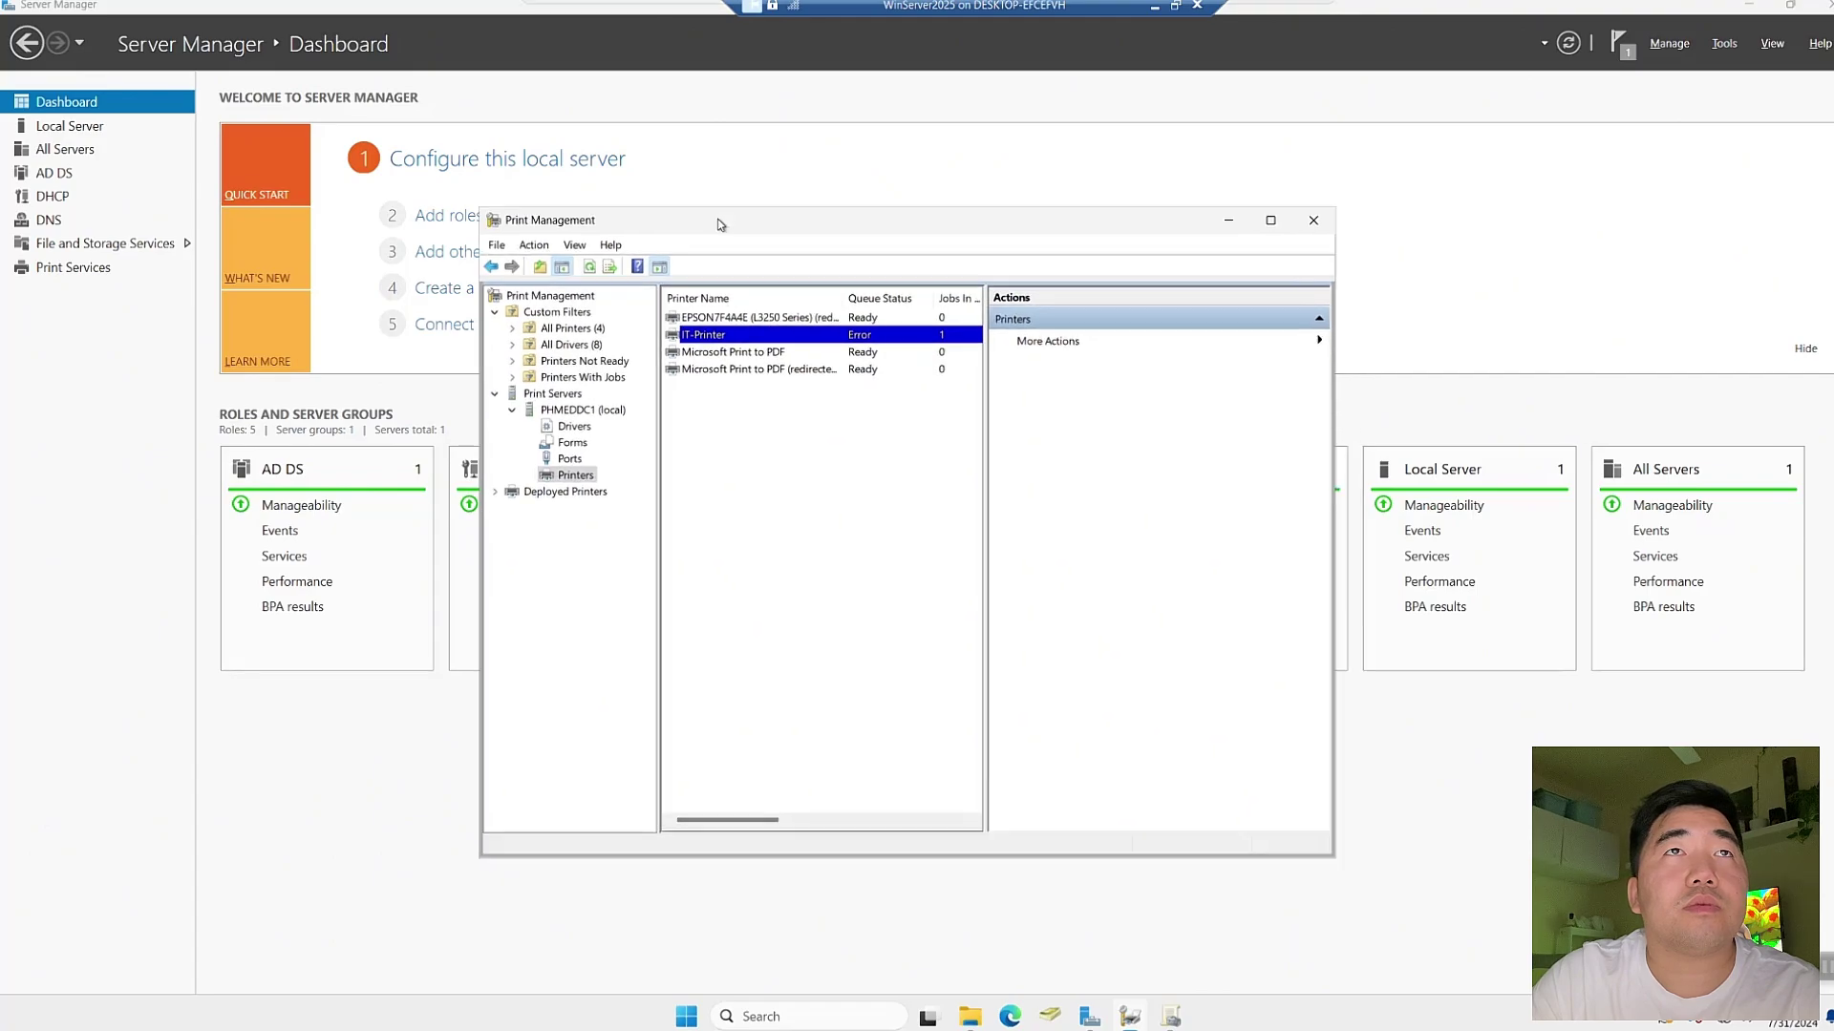
pyautogui.rightClick(742, 334)
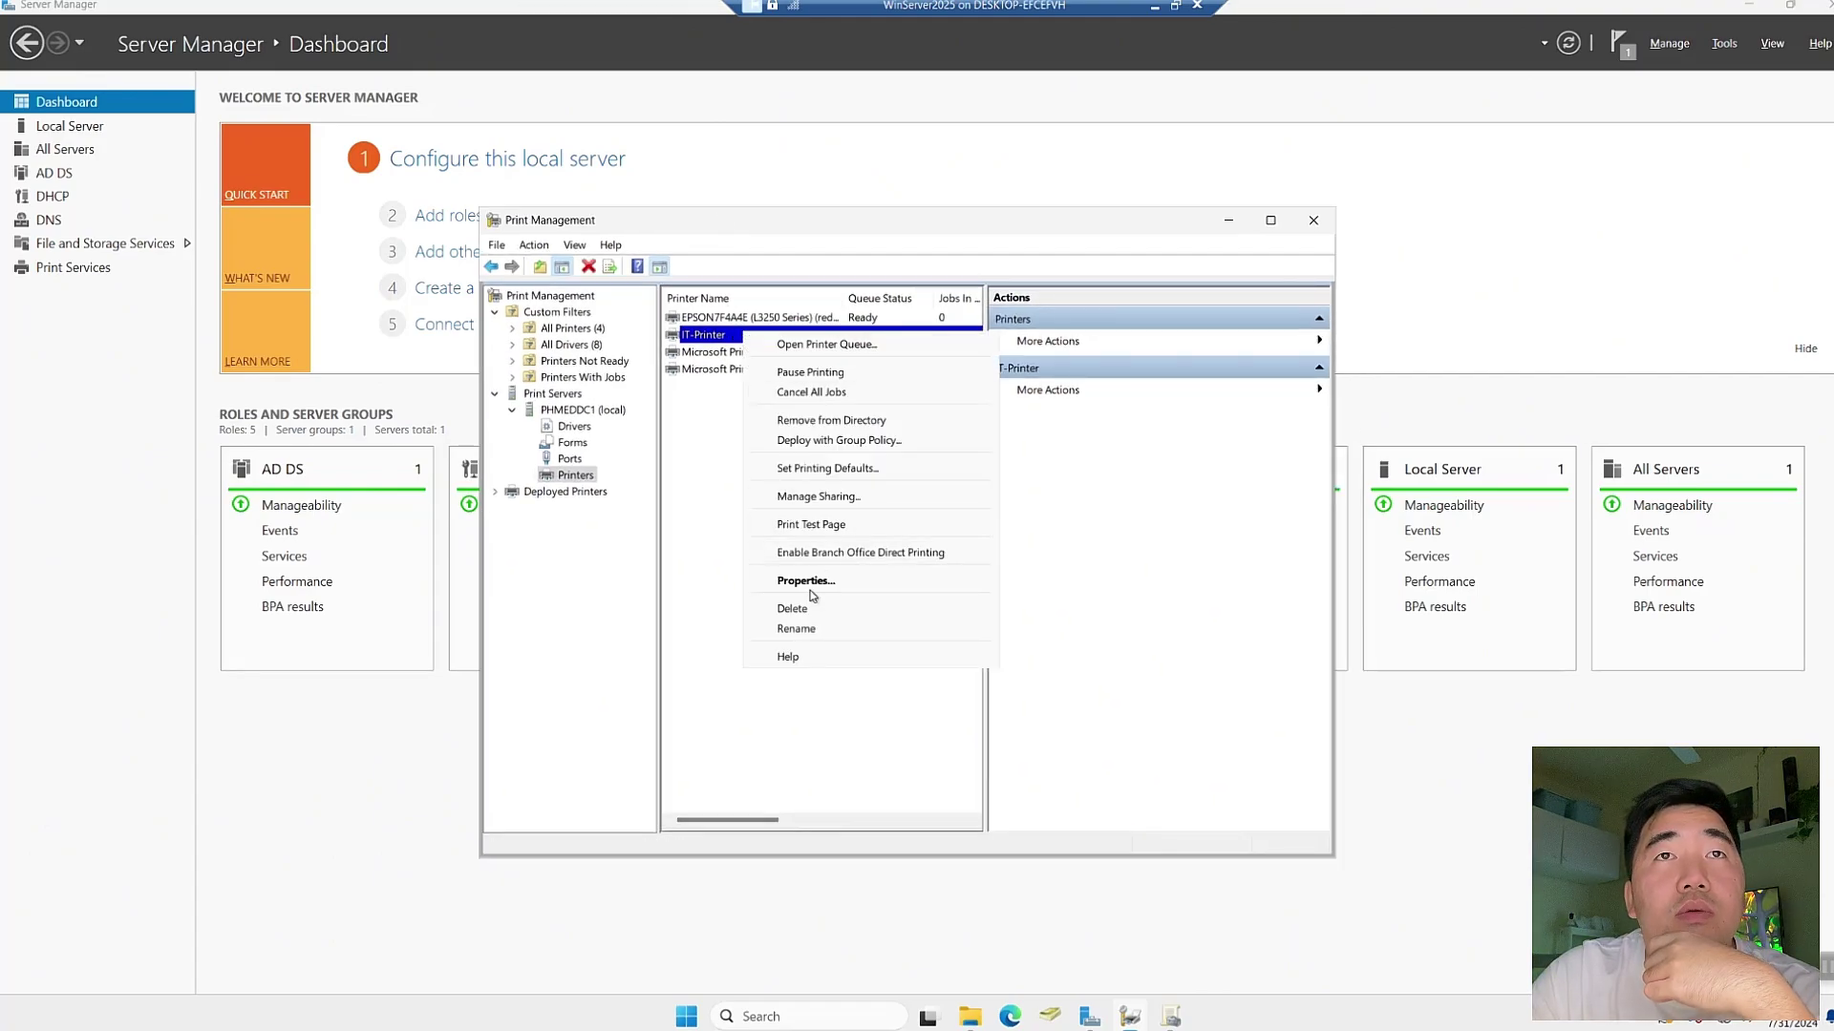
pyautogui.click(809, 581)
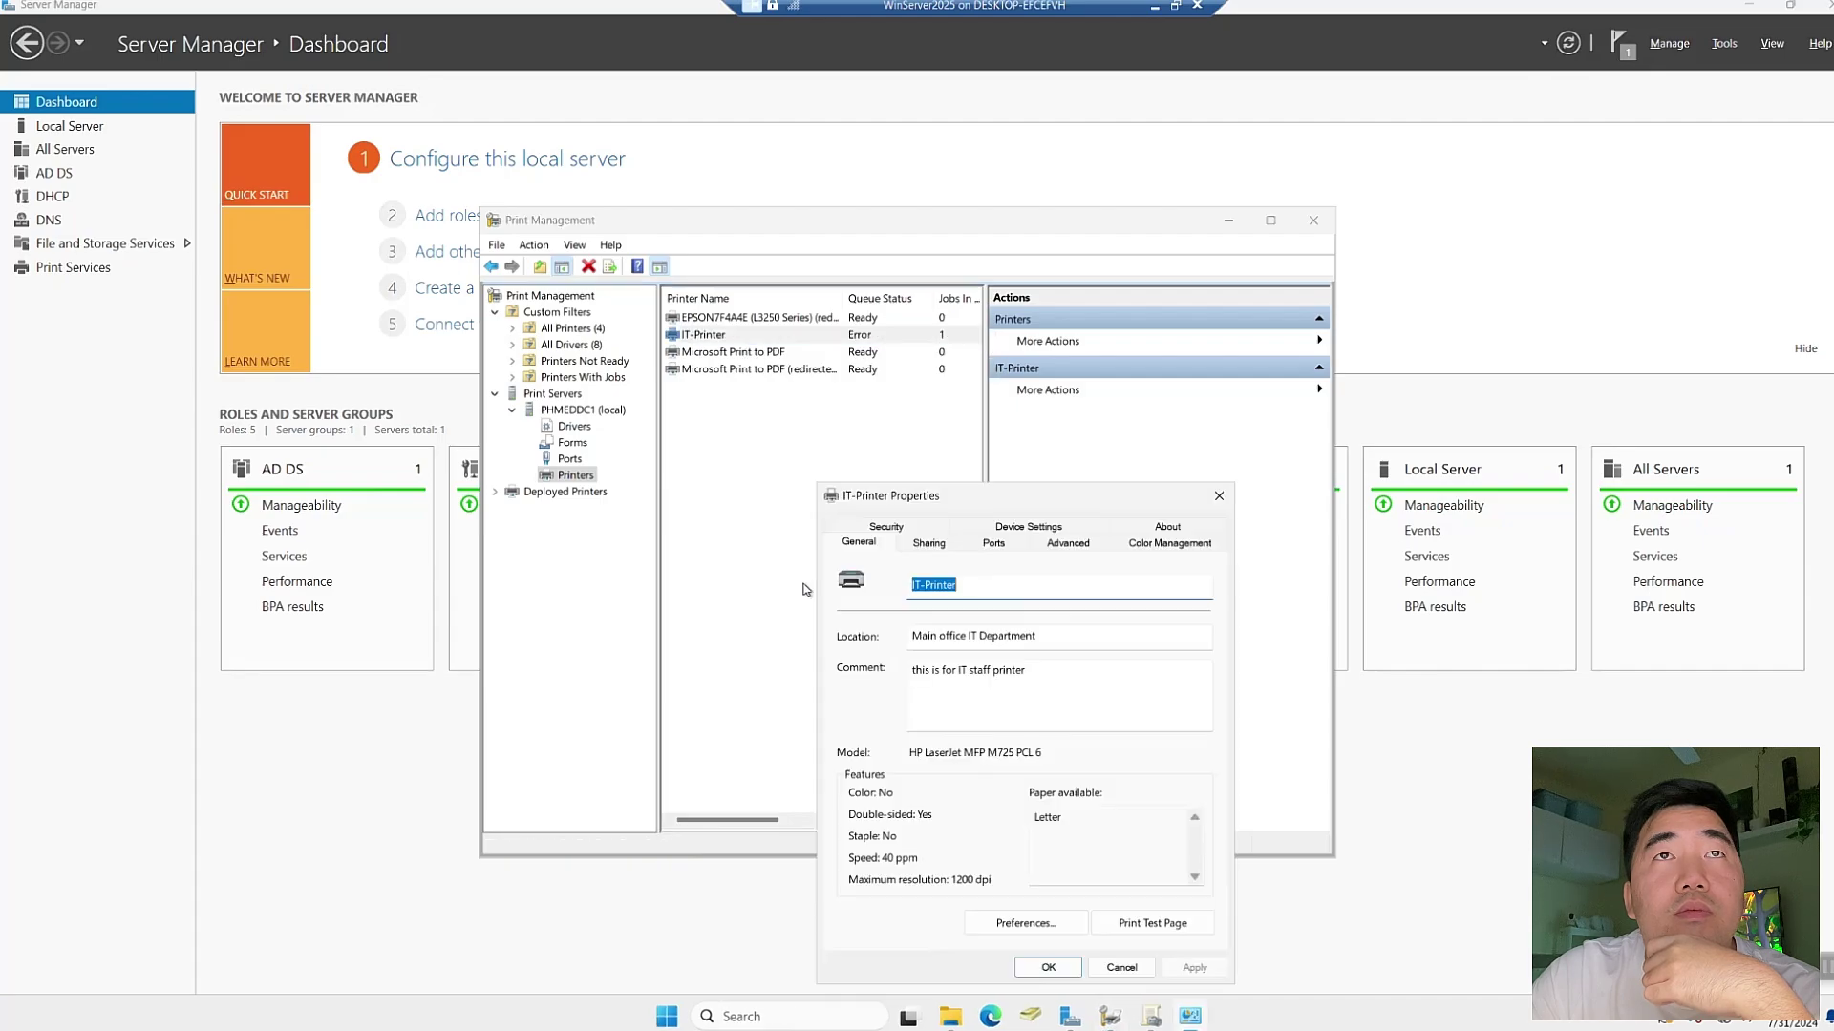
pyautogui.click(1217, 496)
# Widen the printer list to reveal the Server column and select IT-Printer
pyautogui.rightClick(753, 337)
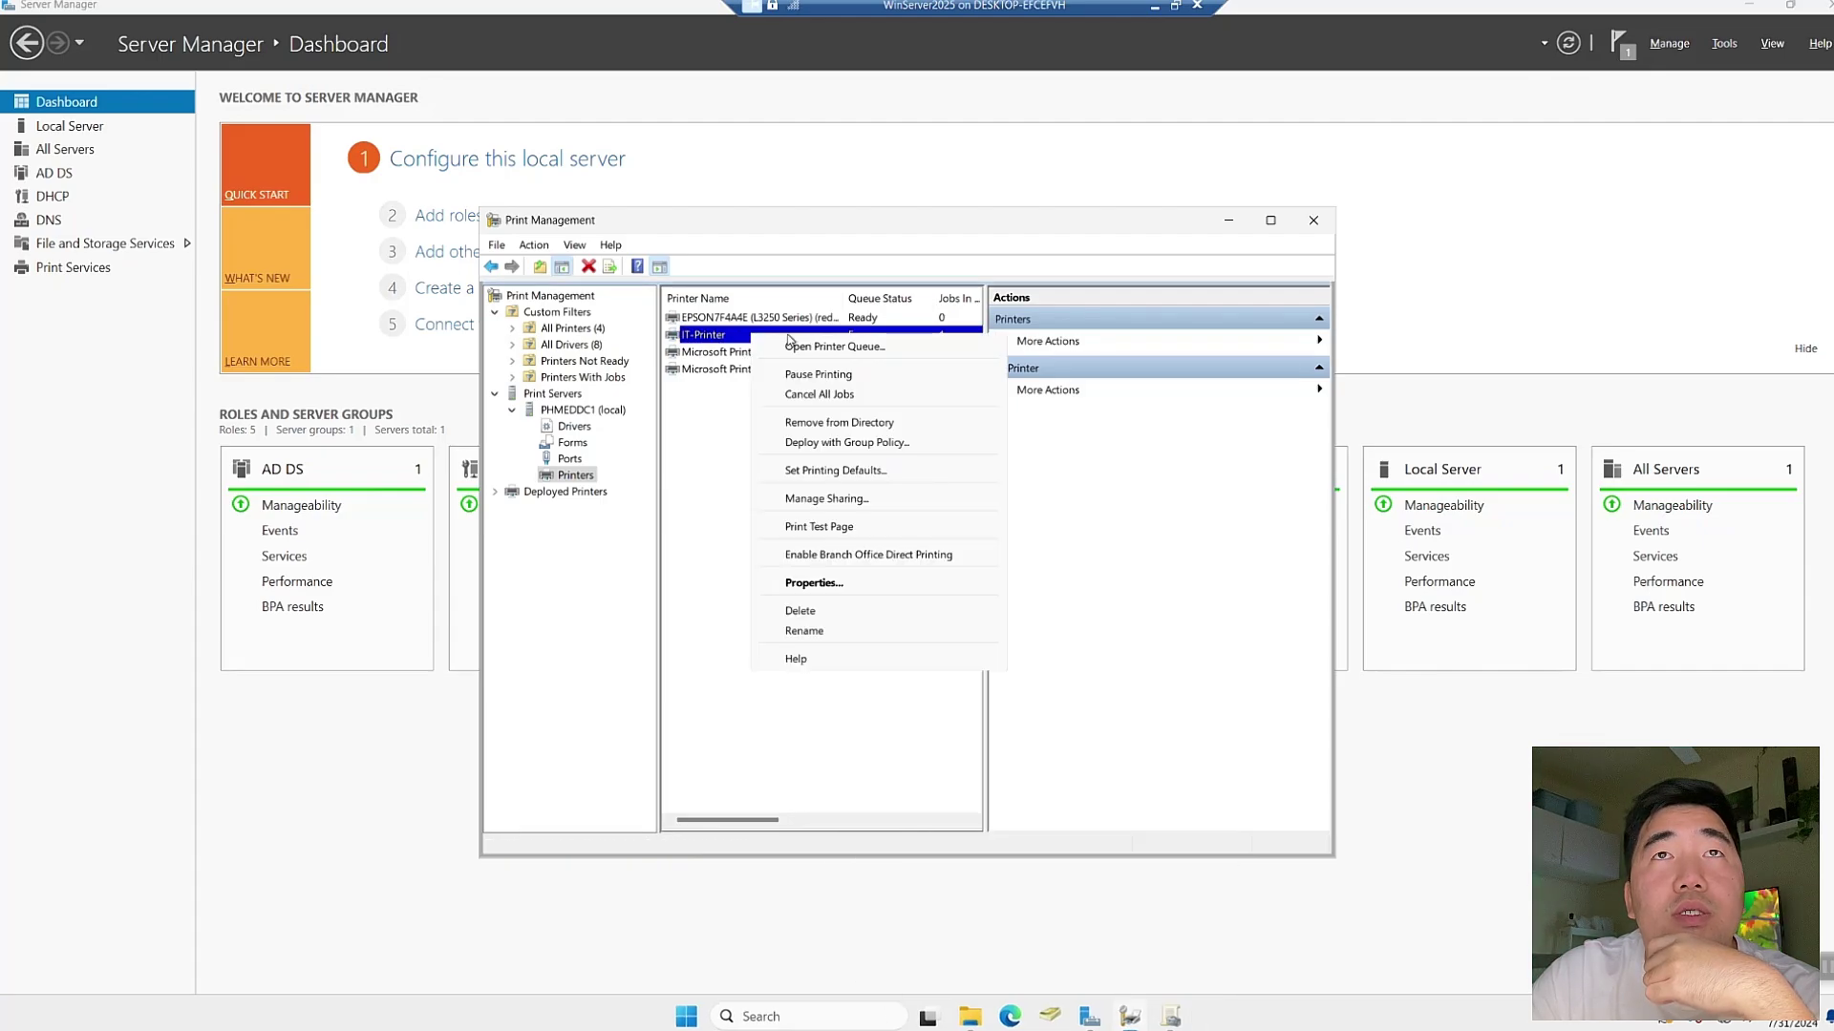
pyautogui.click(989, 311)
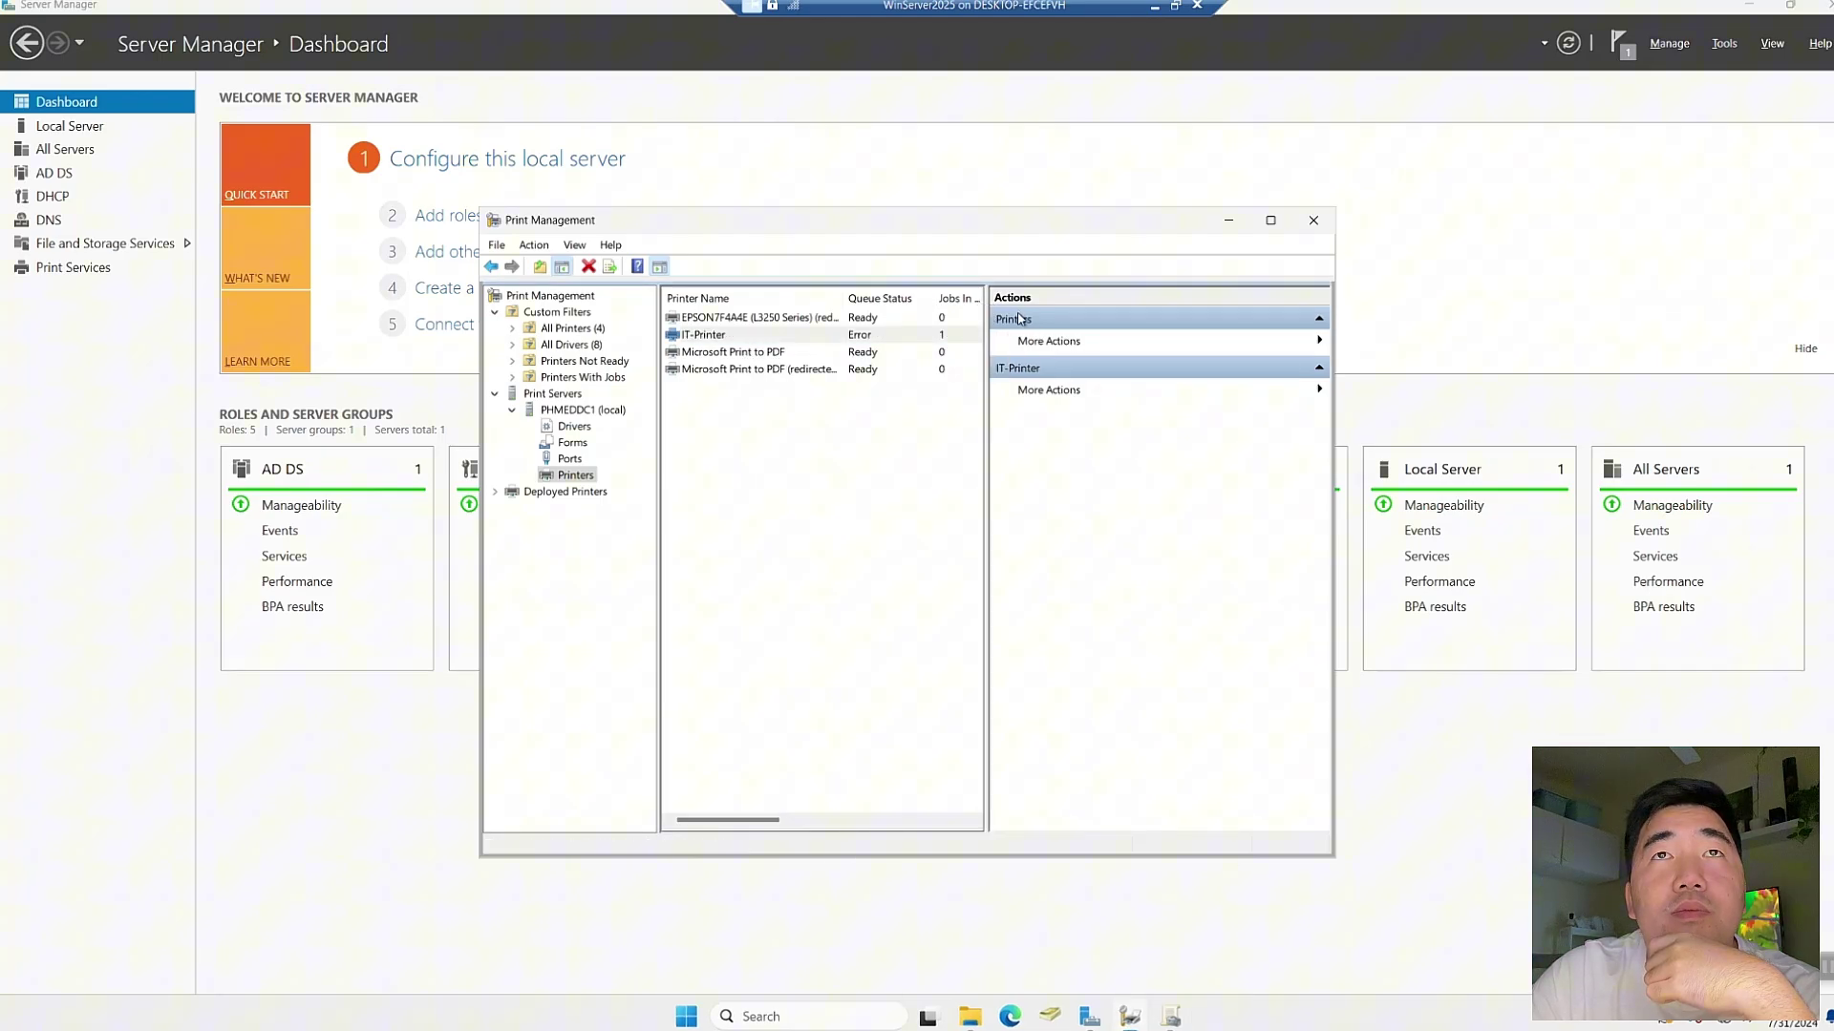
pyautogui.moveTo(986, 326); pyautogui.dragTo(1089, 325)
pyautogui.click(988, 308)
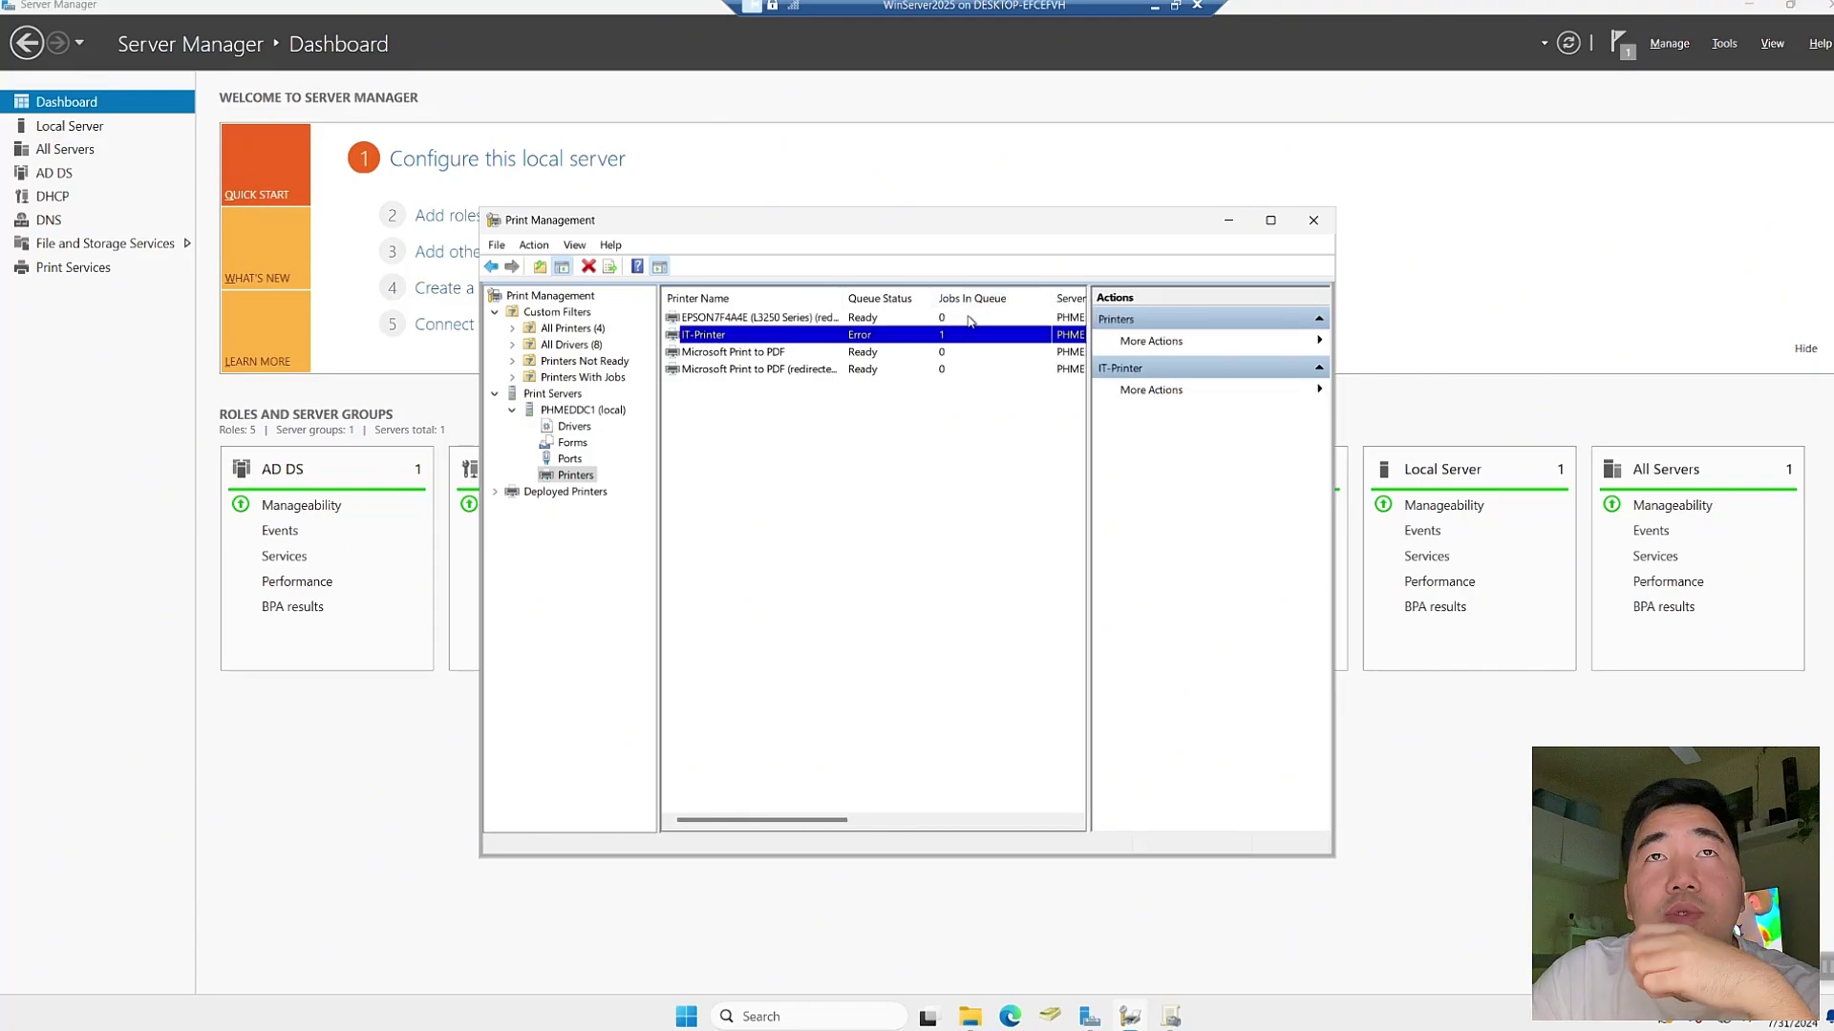
# Open IT-Printer's queue and cancel the errored Document, confirming with Yes
pyautogui.rightClick(778, 340)
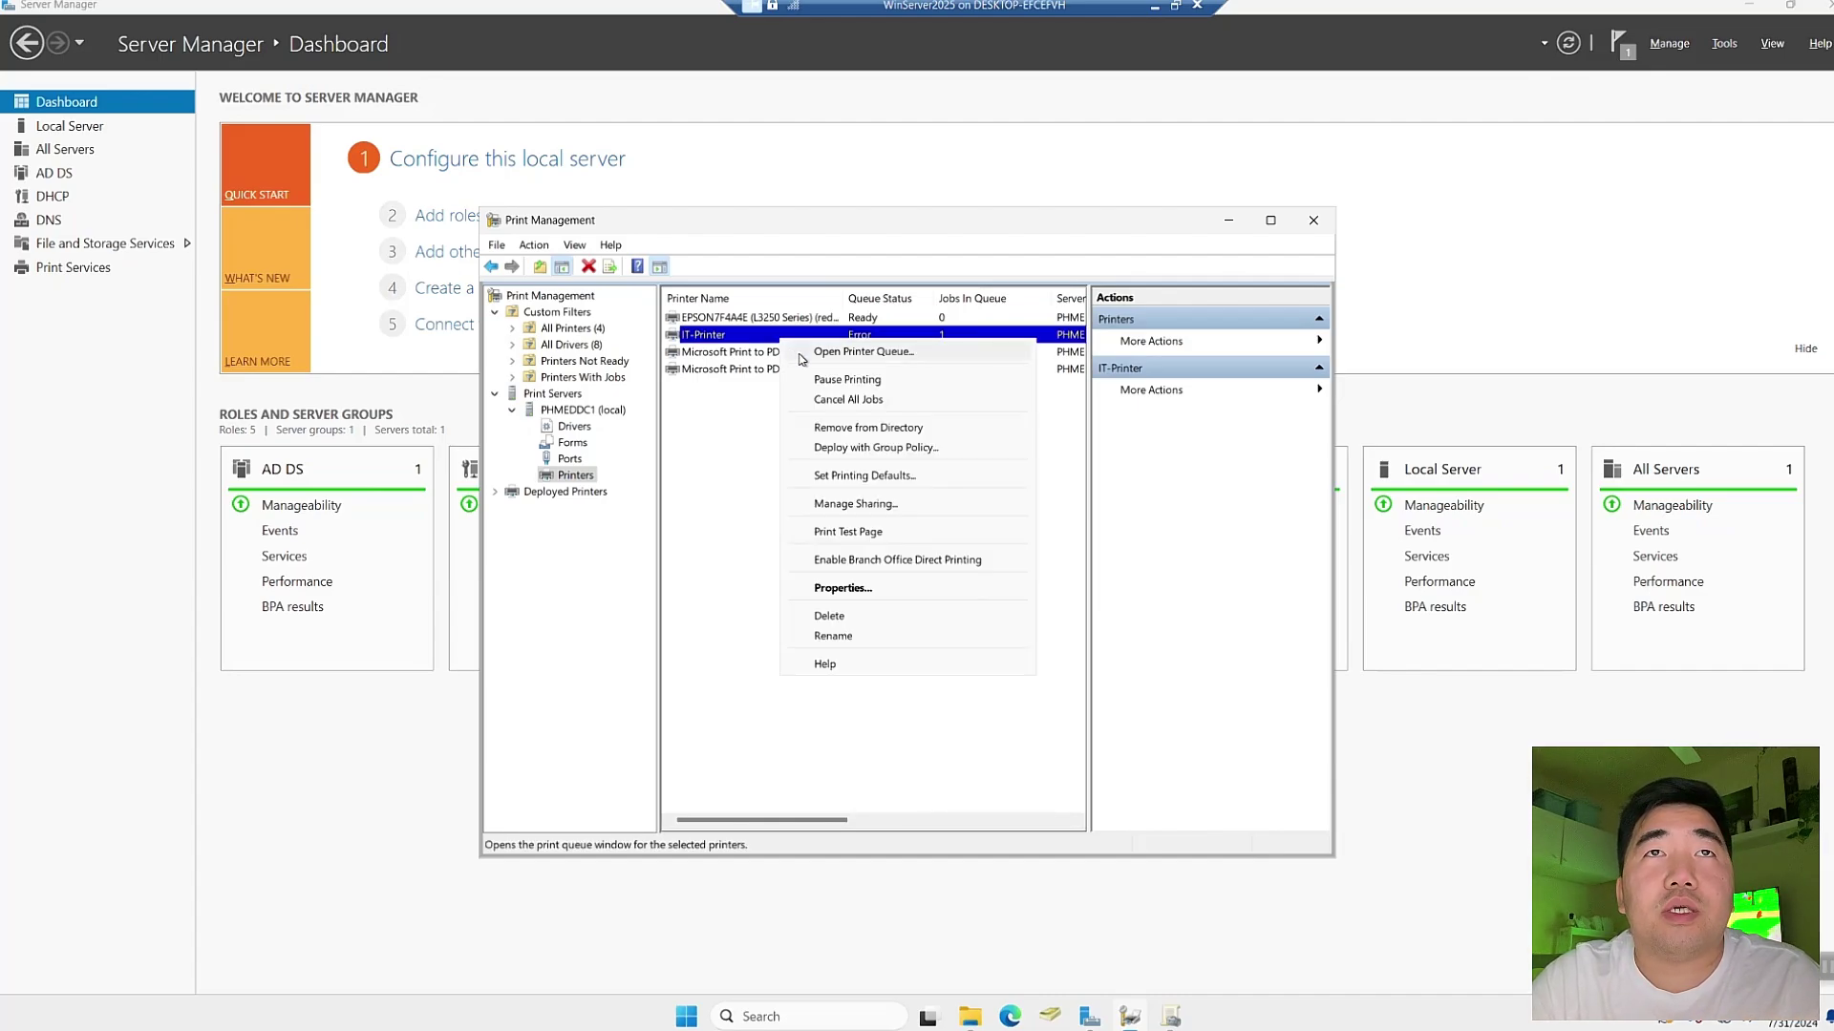
pyautogui.click(810, 353)
pyautogui.moveTo(439, 111); pyautogui.dragTo(1031, 458)
pyautogui.click(708, 516)
pyautogui.rightClick(743, 520)
pyautogui.rightClick(698, 517)
pyautogui.click(740, 572)
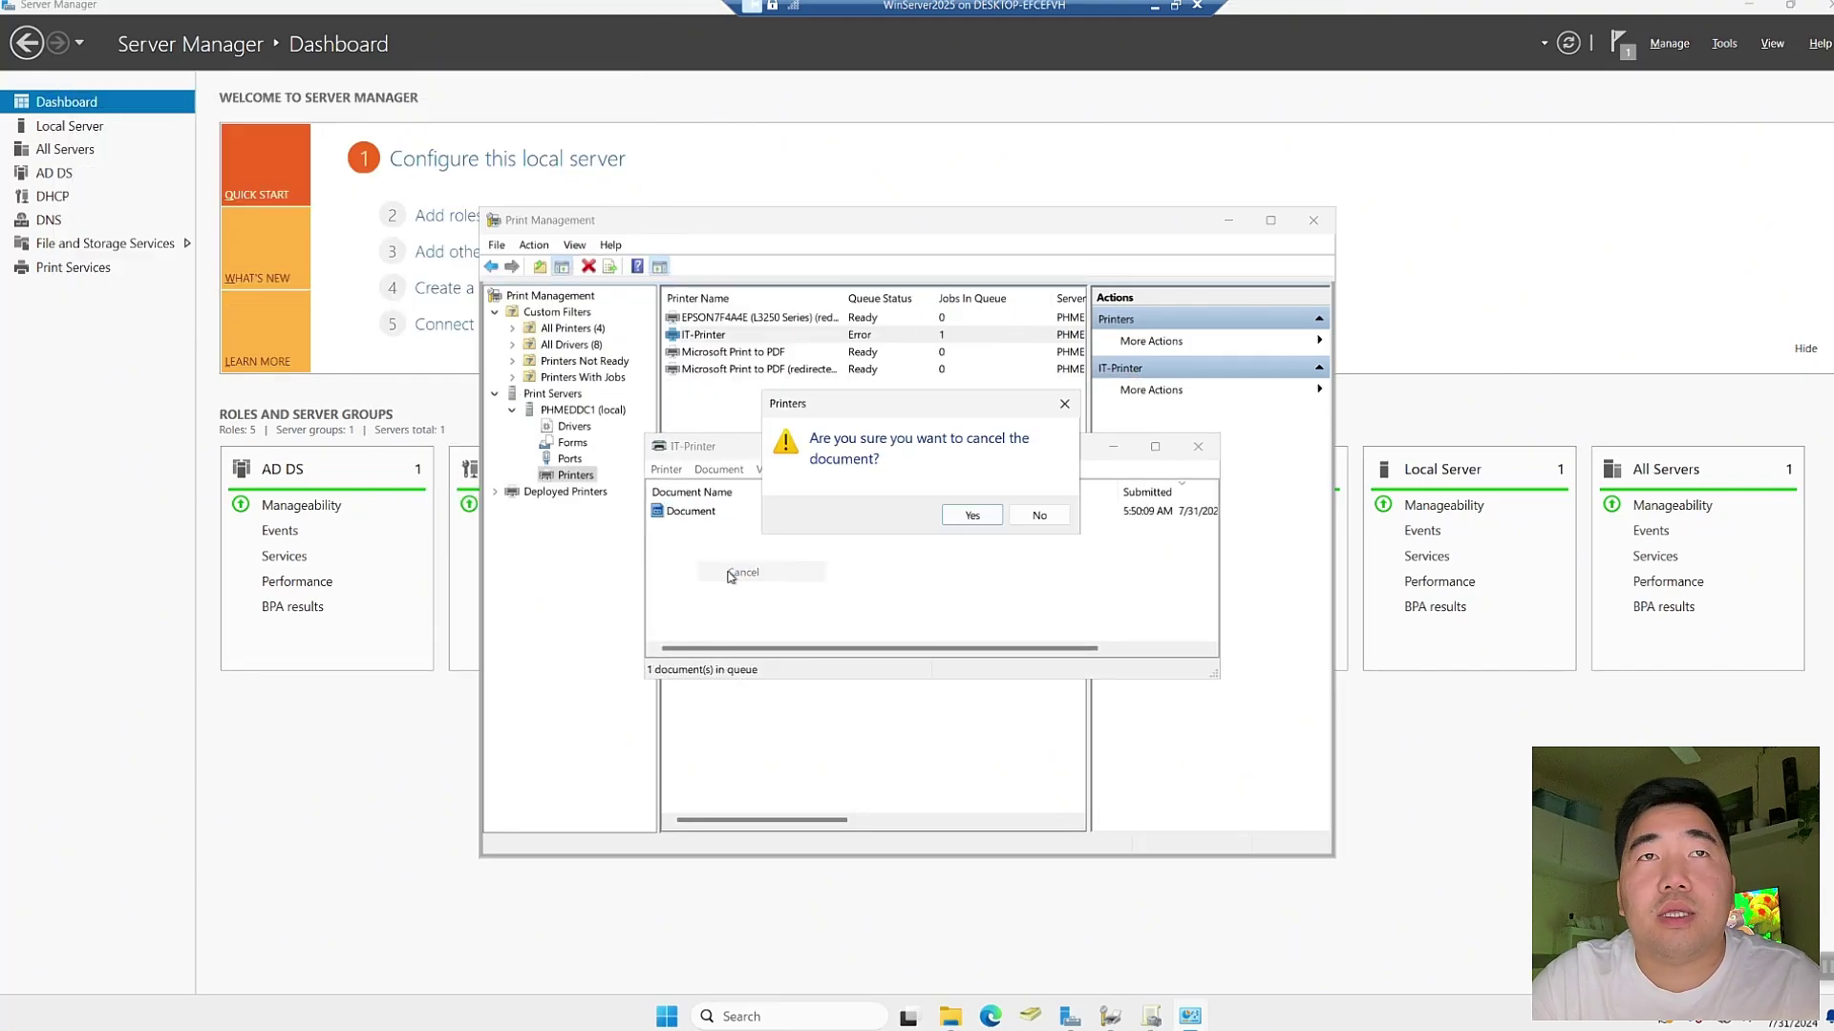
pyautogui.click(972, 516)
pyautogui.moveTo(878, 449); pyautogui.dragTo(782, 417)
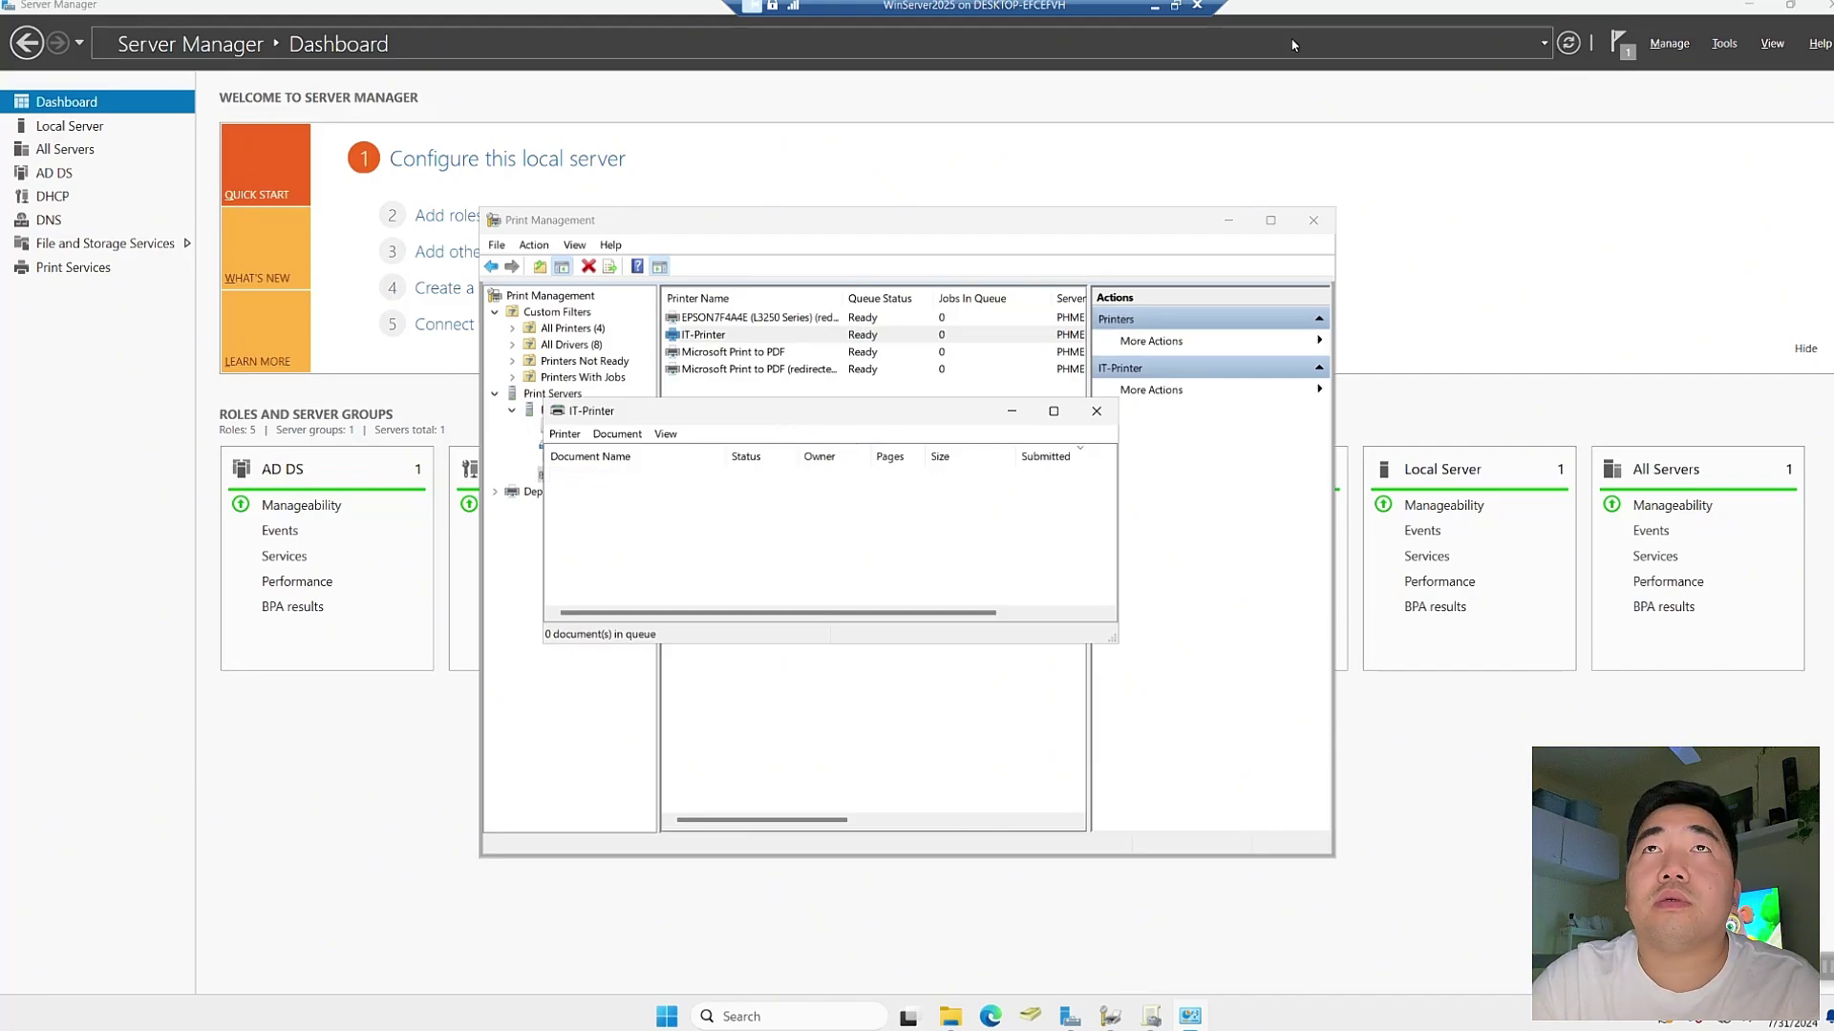
# Minimize the server VM and open Windows Search in the Windows 11 VM
pyautogui.click(1155, 6)
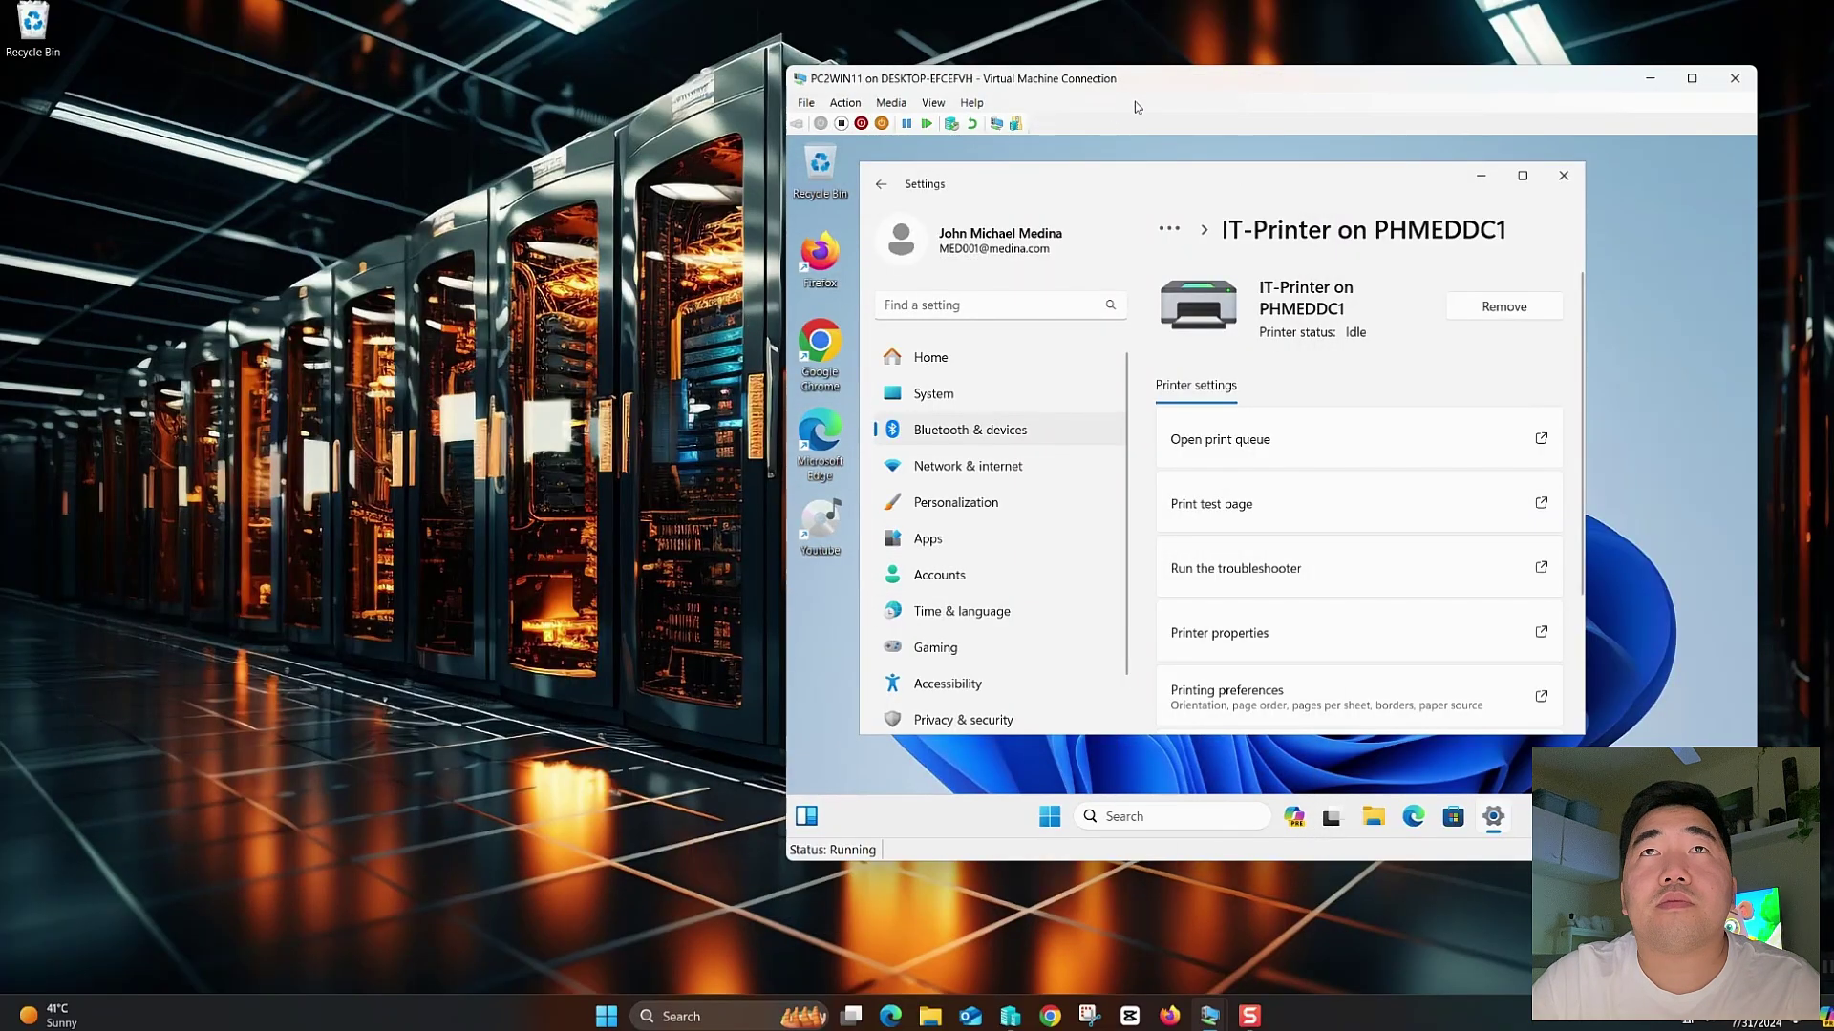
pyautogui.moveTo(1134, 80); pyautogui.dragTo(918, 92)
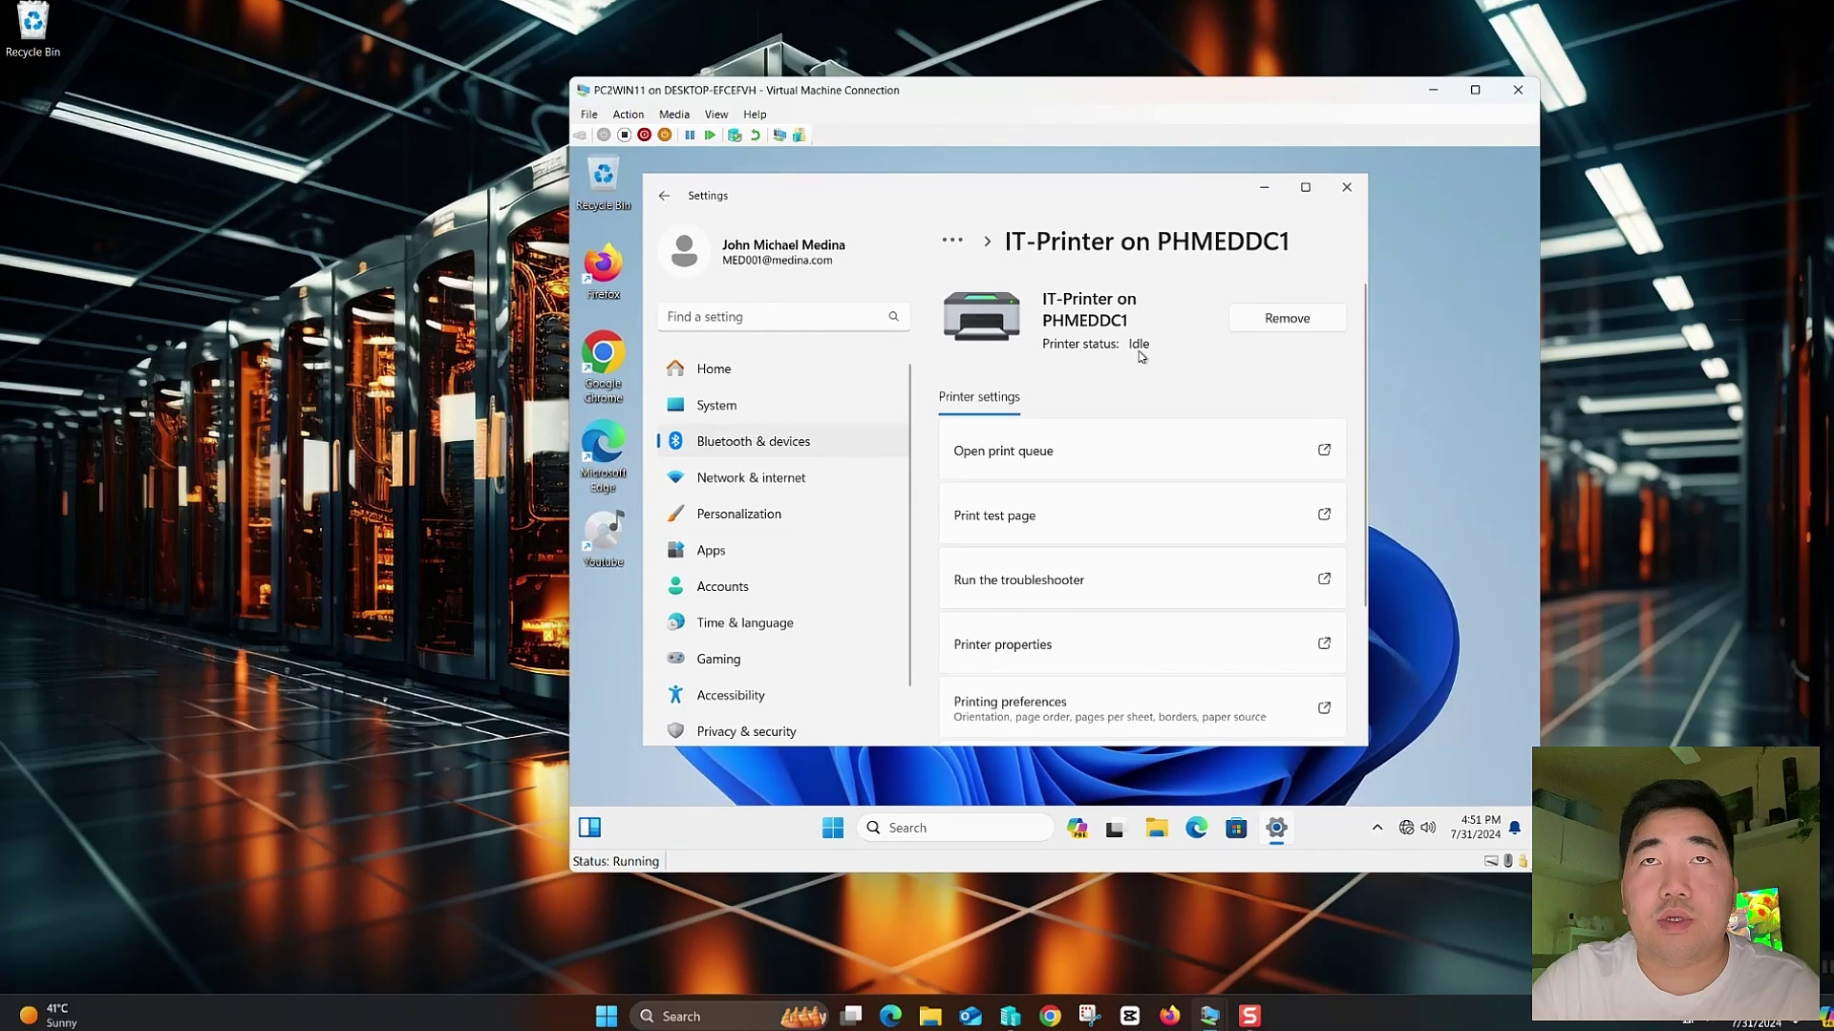
pyautogui.scroll(-1, 1144, 585)
pyautogui.scroll(1, 1124, 686)
pyautogui.click(931, 831)
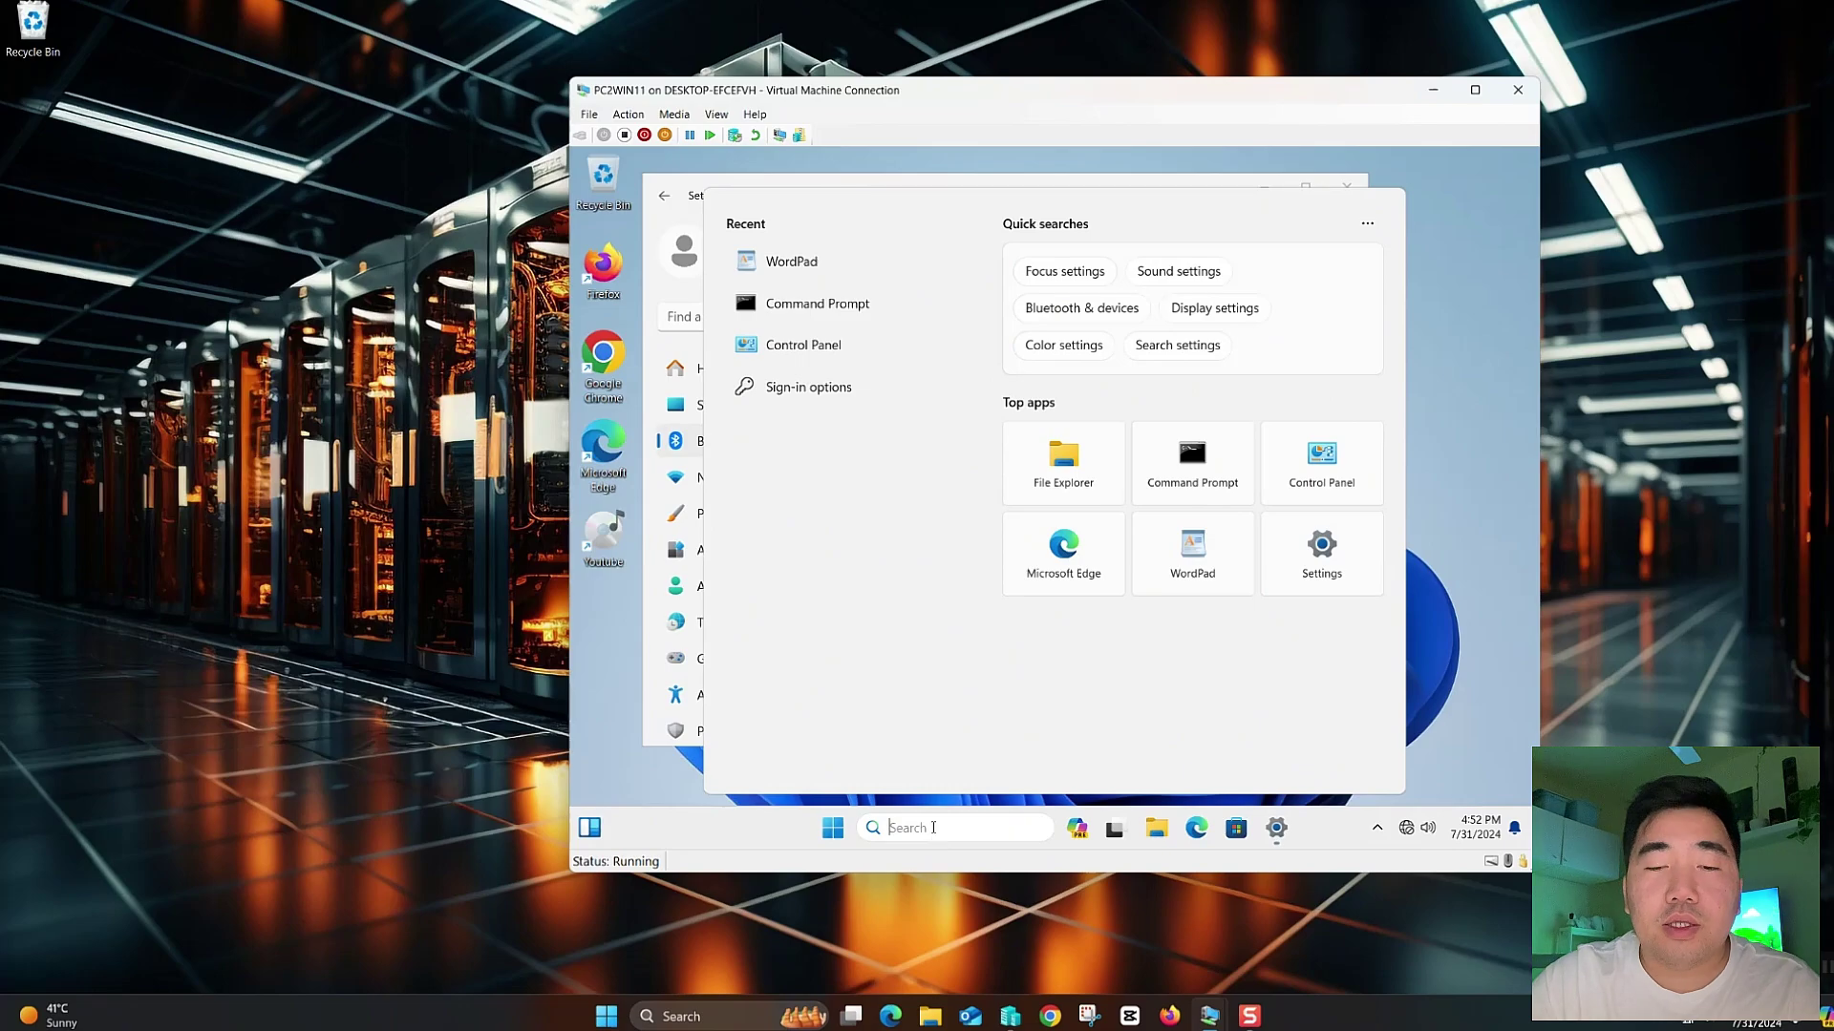
pyautogui.moveTo(613, 90); pyautogui.dragTo(918, 72)
# Restore the server VM as a narrow window on the left, with IT-Printer selected
pyautogui.moveTo(1209, 1016)
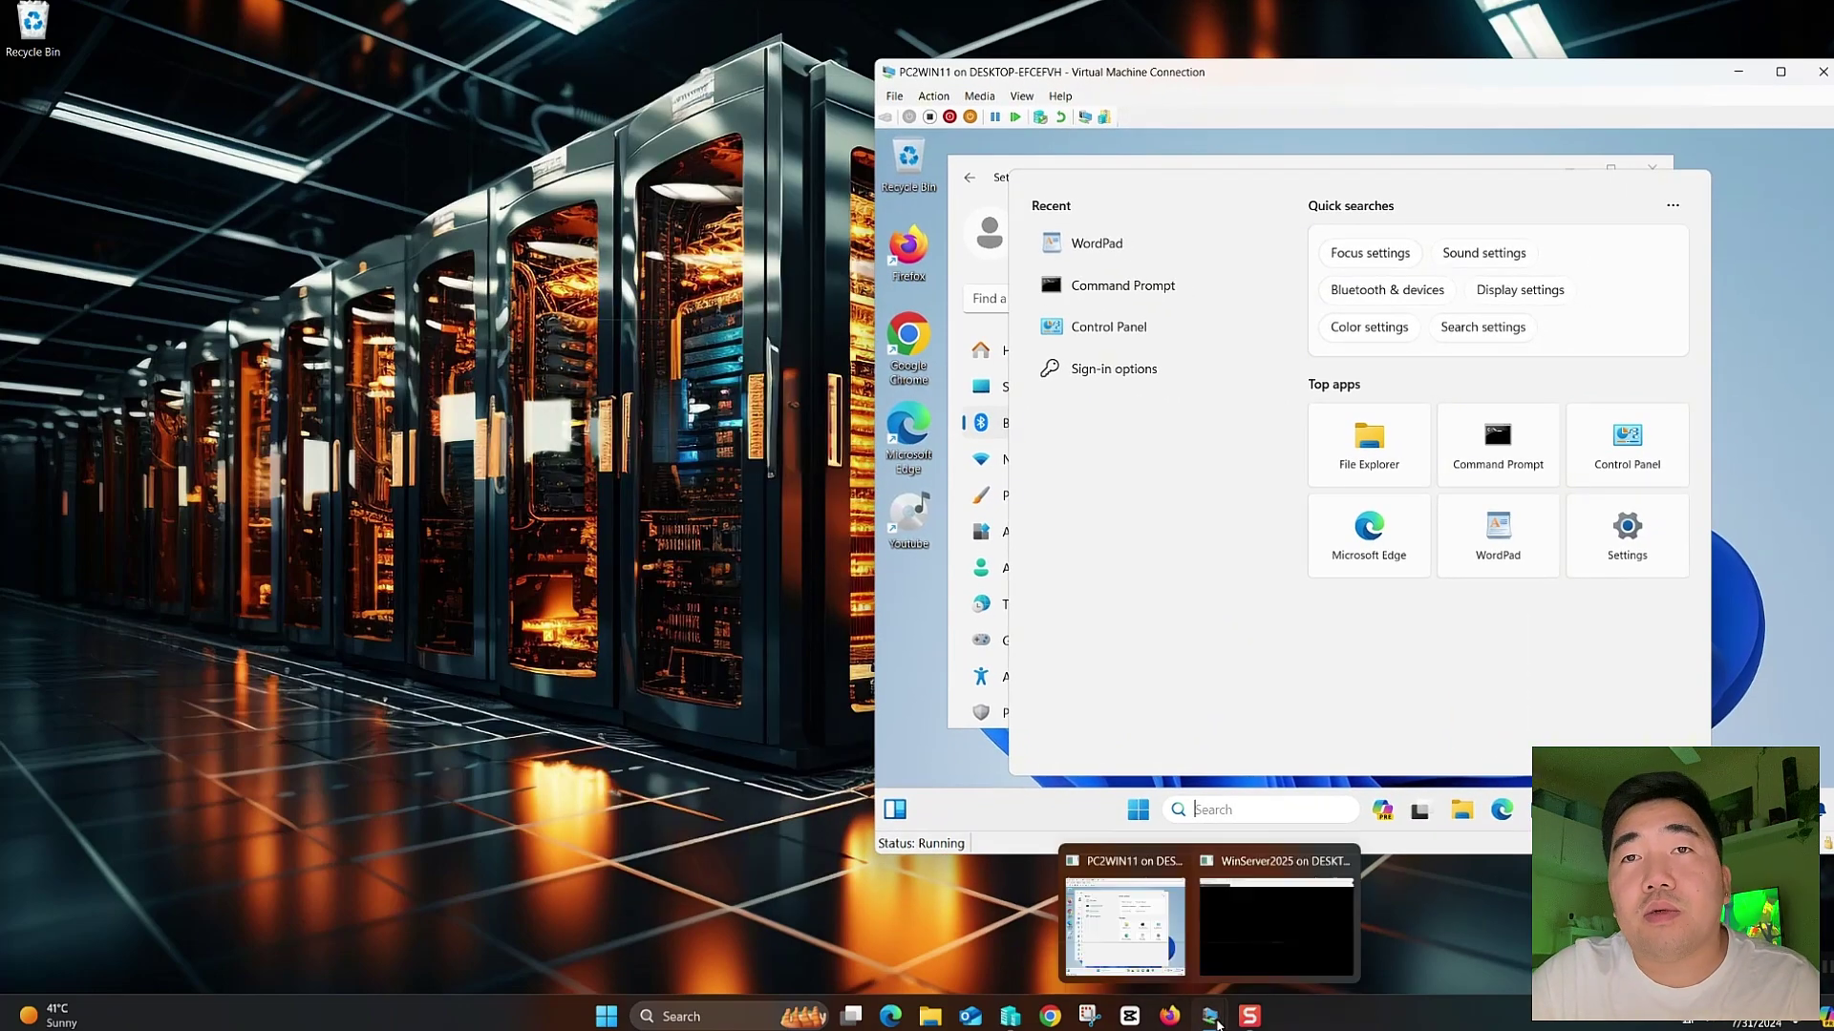
pyautogui.click(1215, 931)
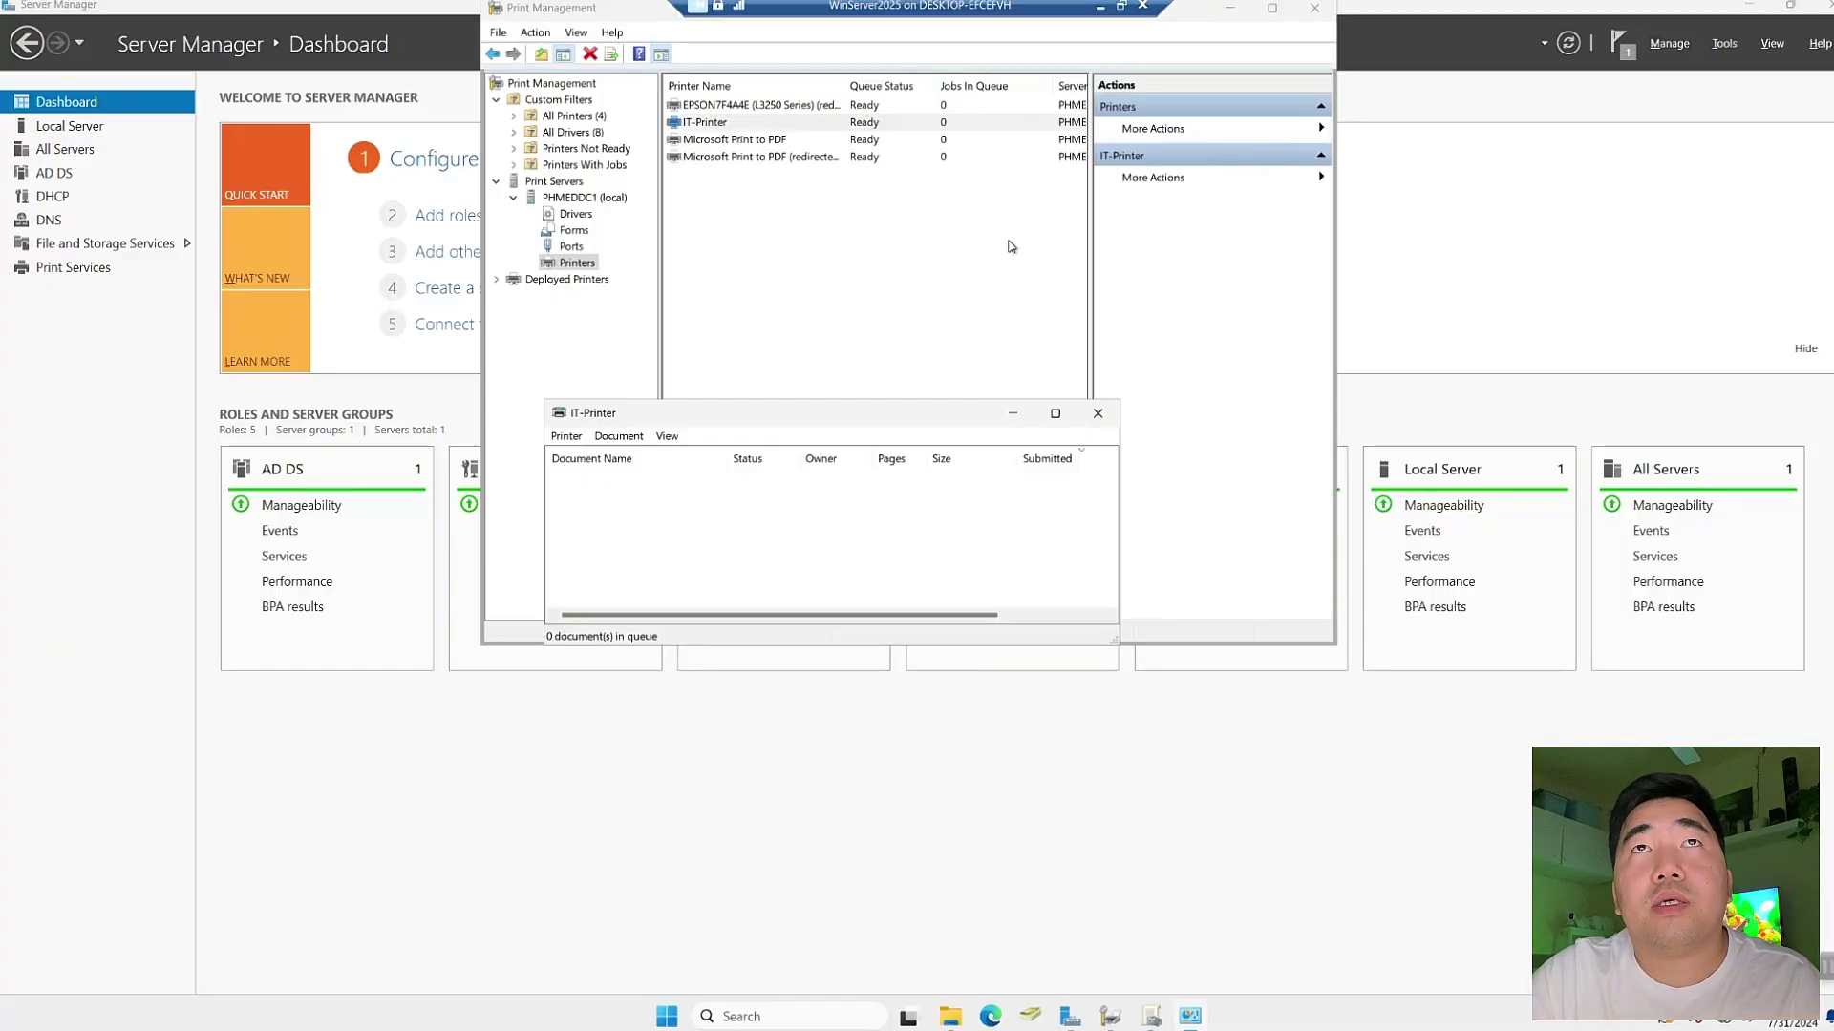
pyautogui.click(1130, 6)
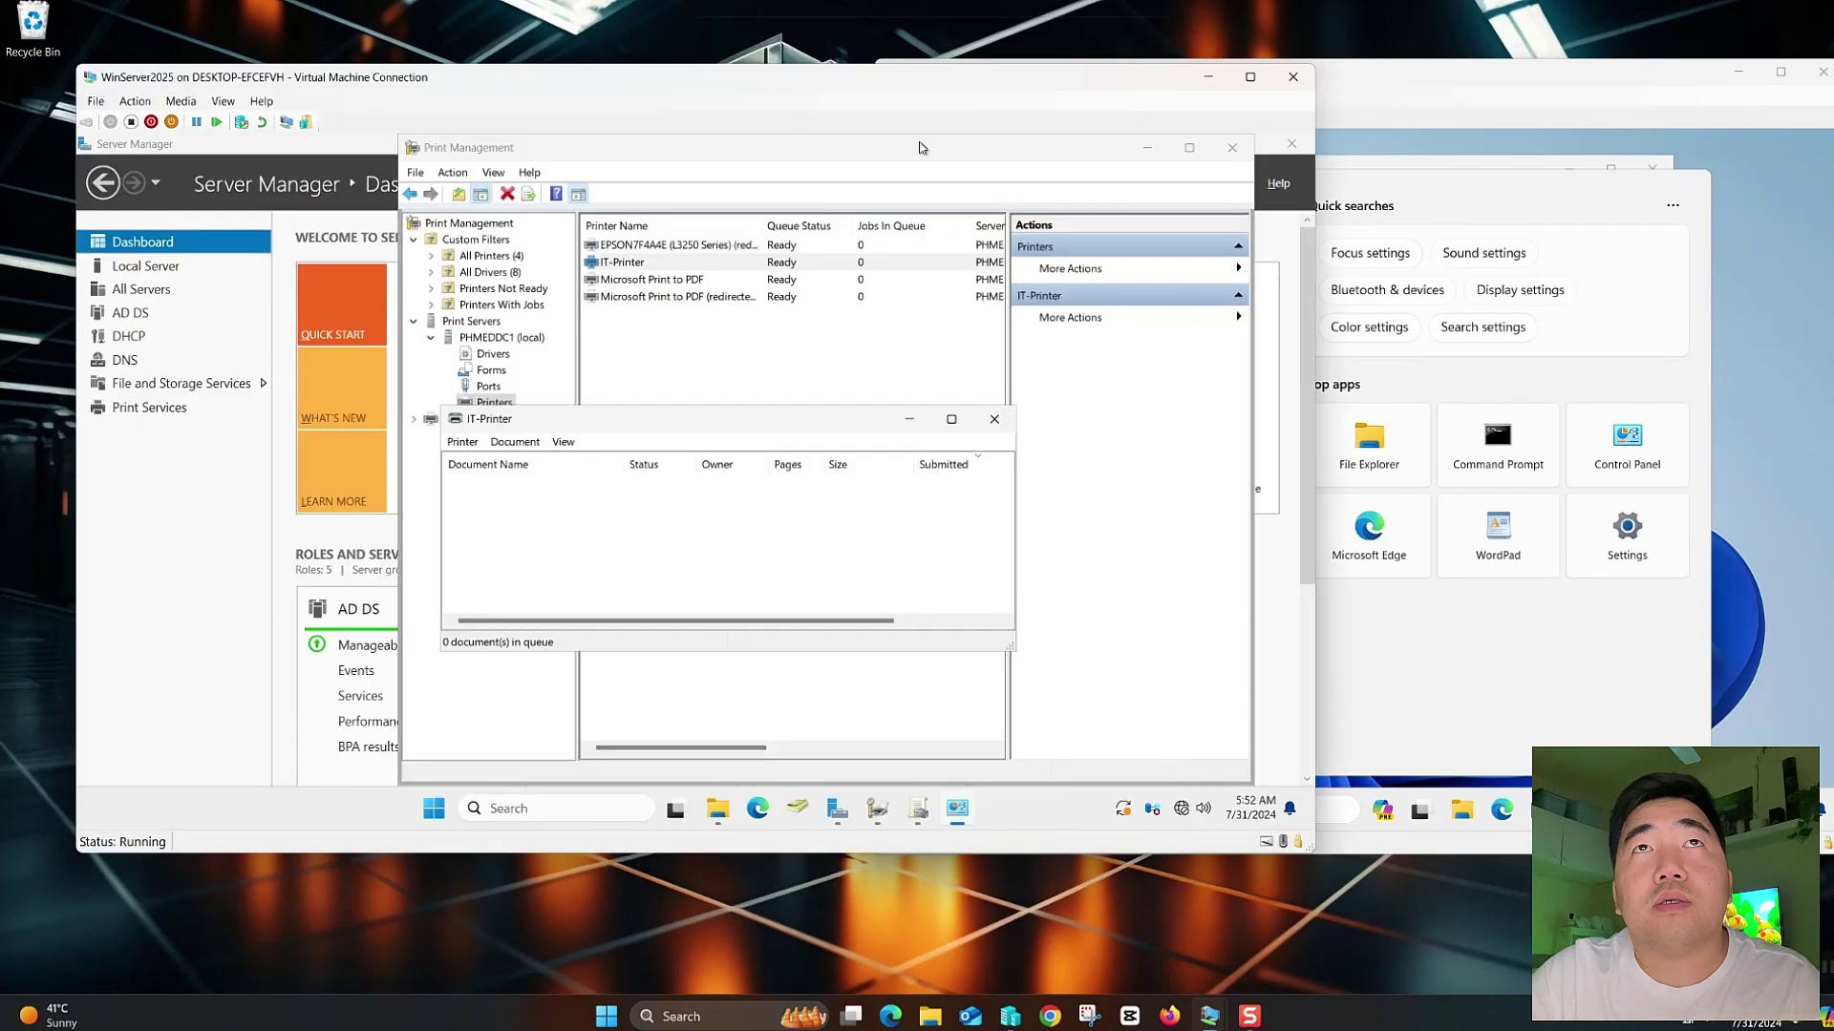
pyautogui.moveTo(1312, 258); pyautogui.dragTo(926, 258)
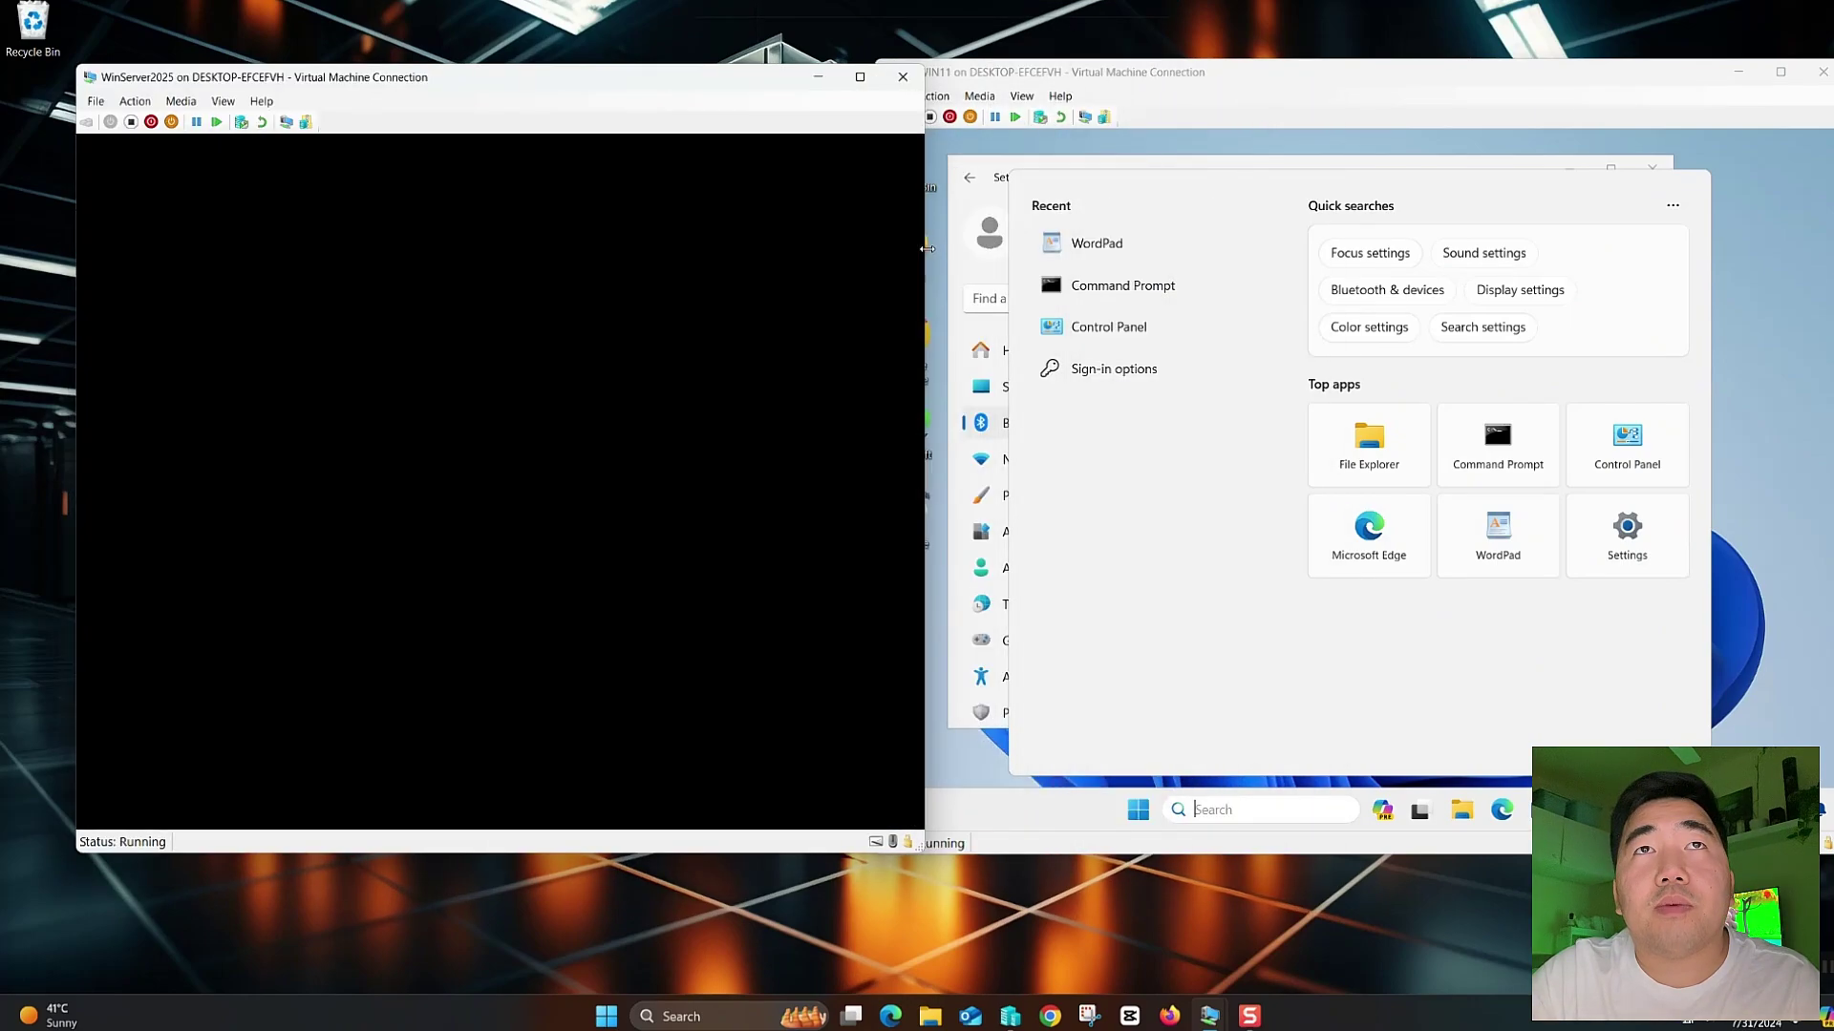
pyautogui.moveTo(683, 81); pyautogui.dragTo(621, 84)
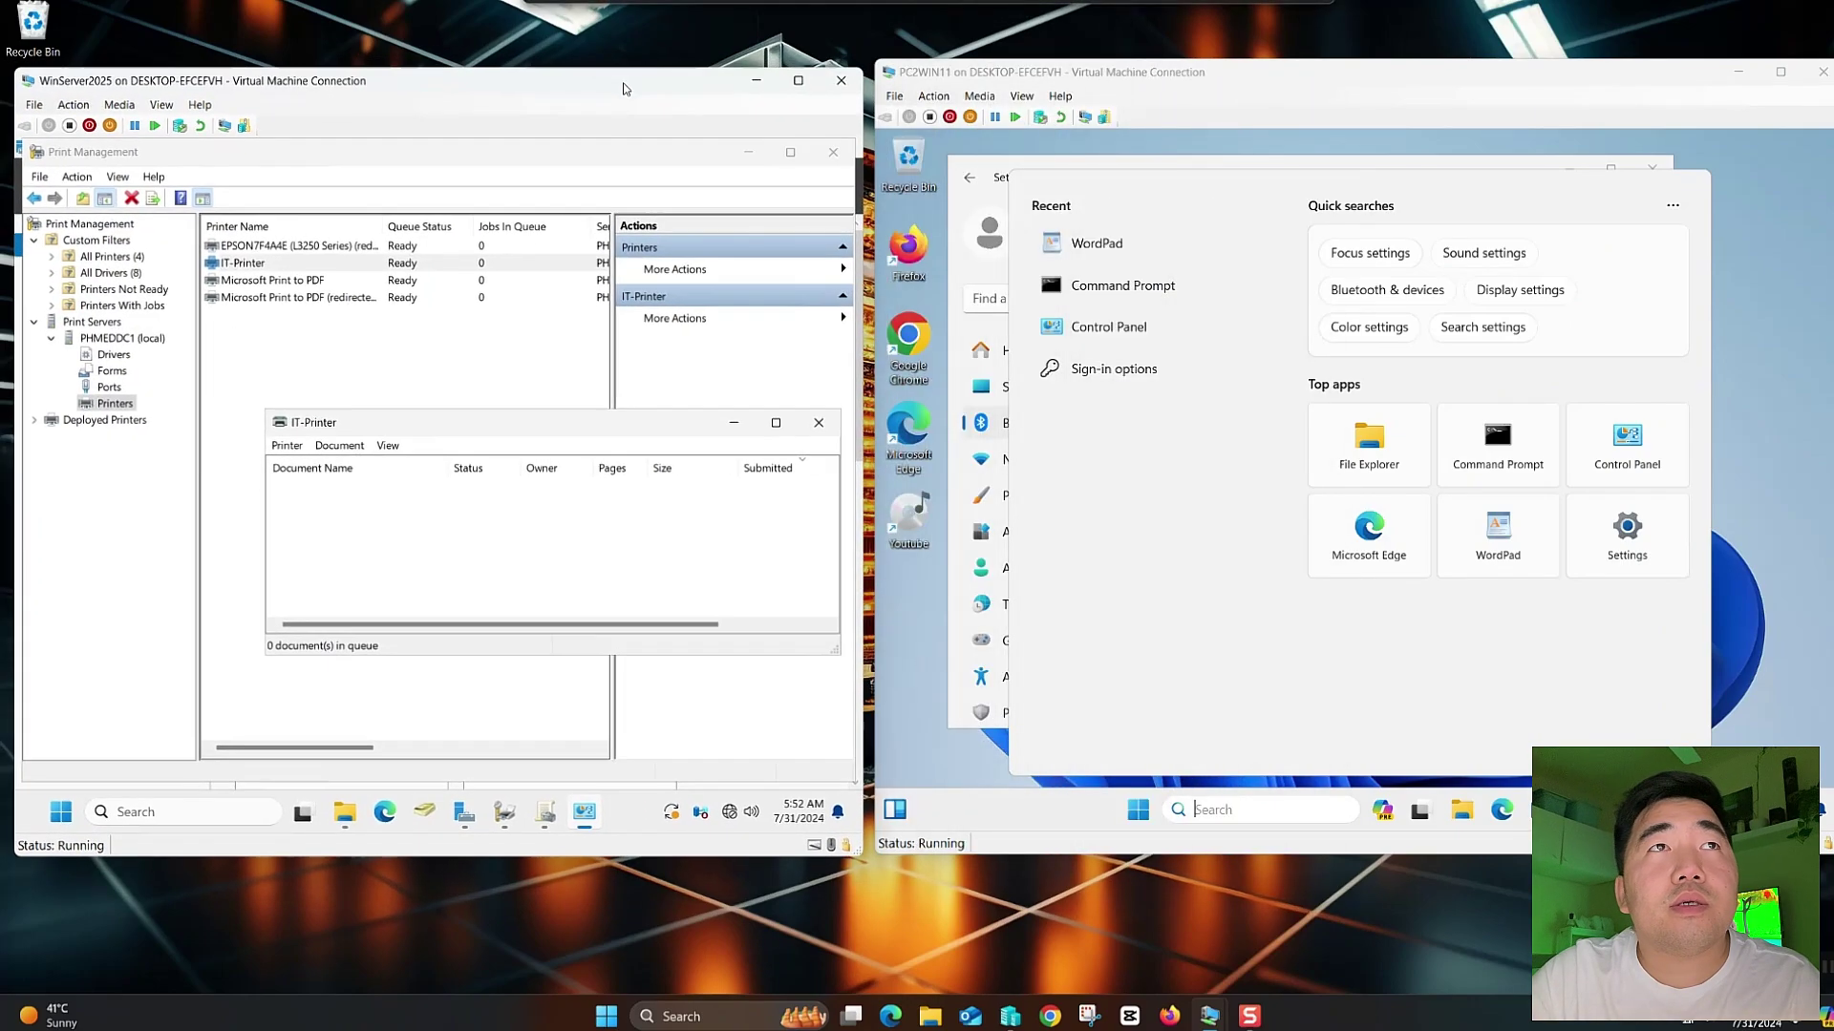
pyautogui.click(374, 267)
# Open WordPad, type 'wadaawd', and print it to IT-Printer on PHMEDDC1
pyautogui.click(1248, 813)
pyautogui.write('word')
pyautogui.click(1158, 304)
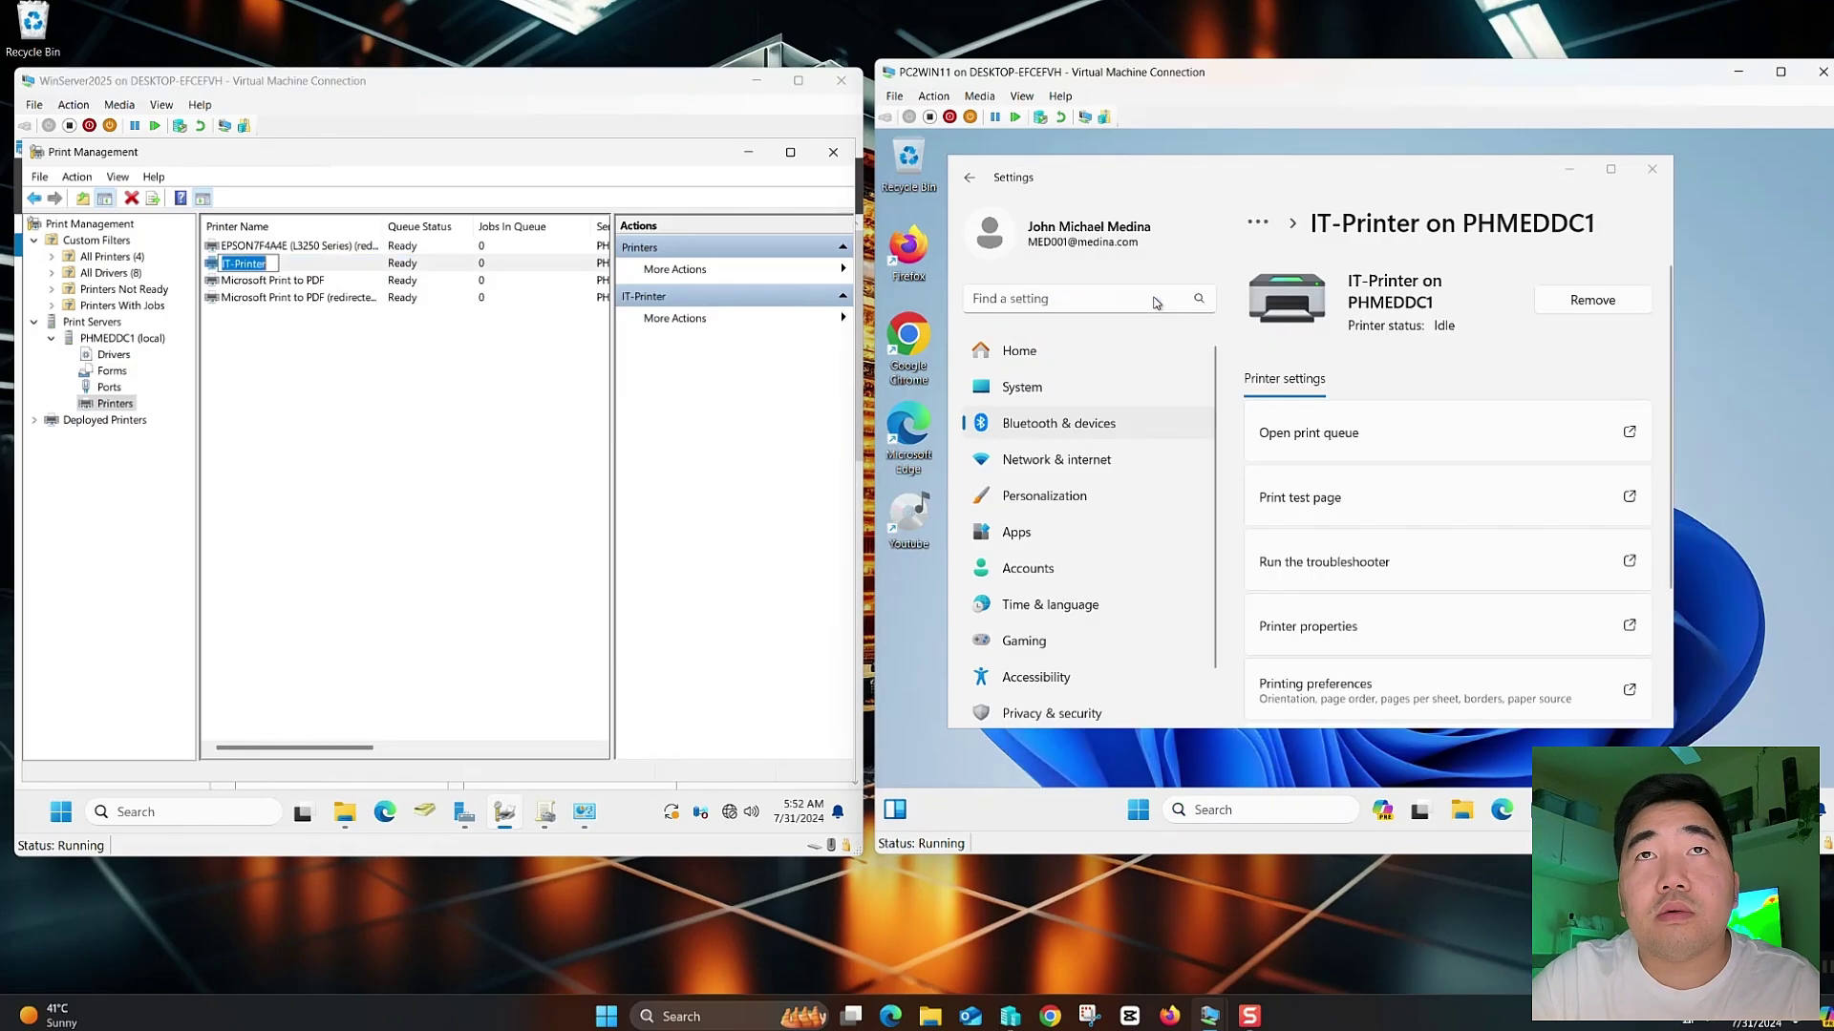
pyautogui.write('wadaawd')
pyautogui.click(1045, 306)
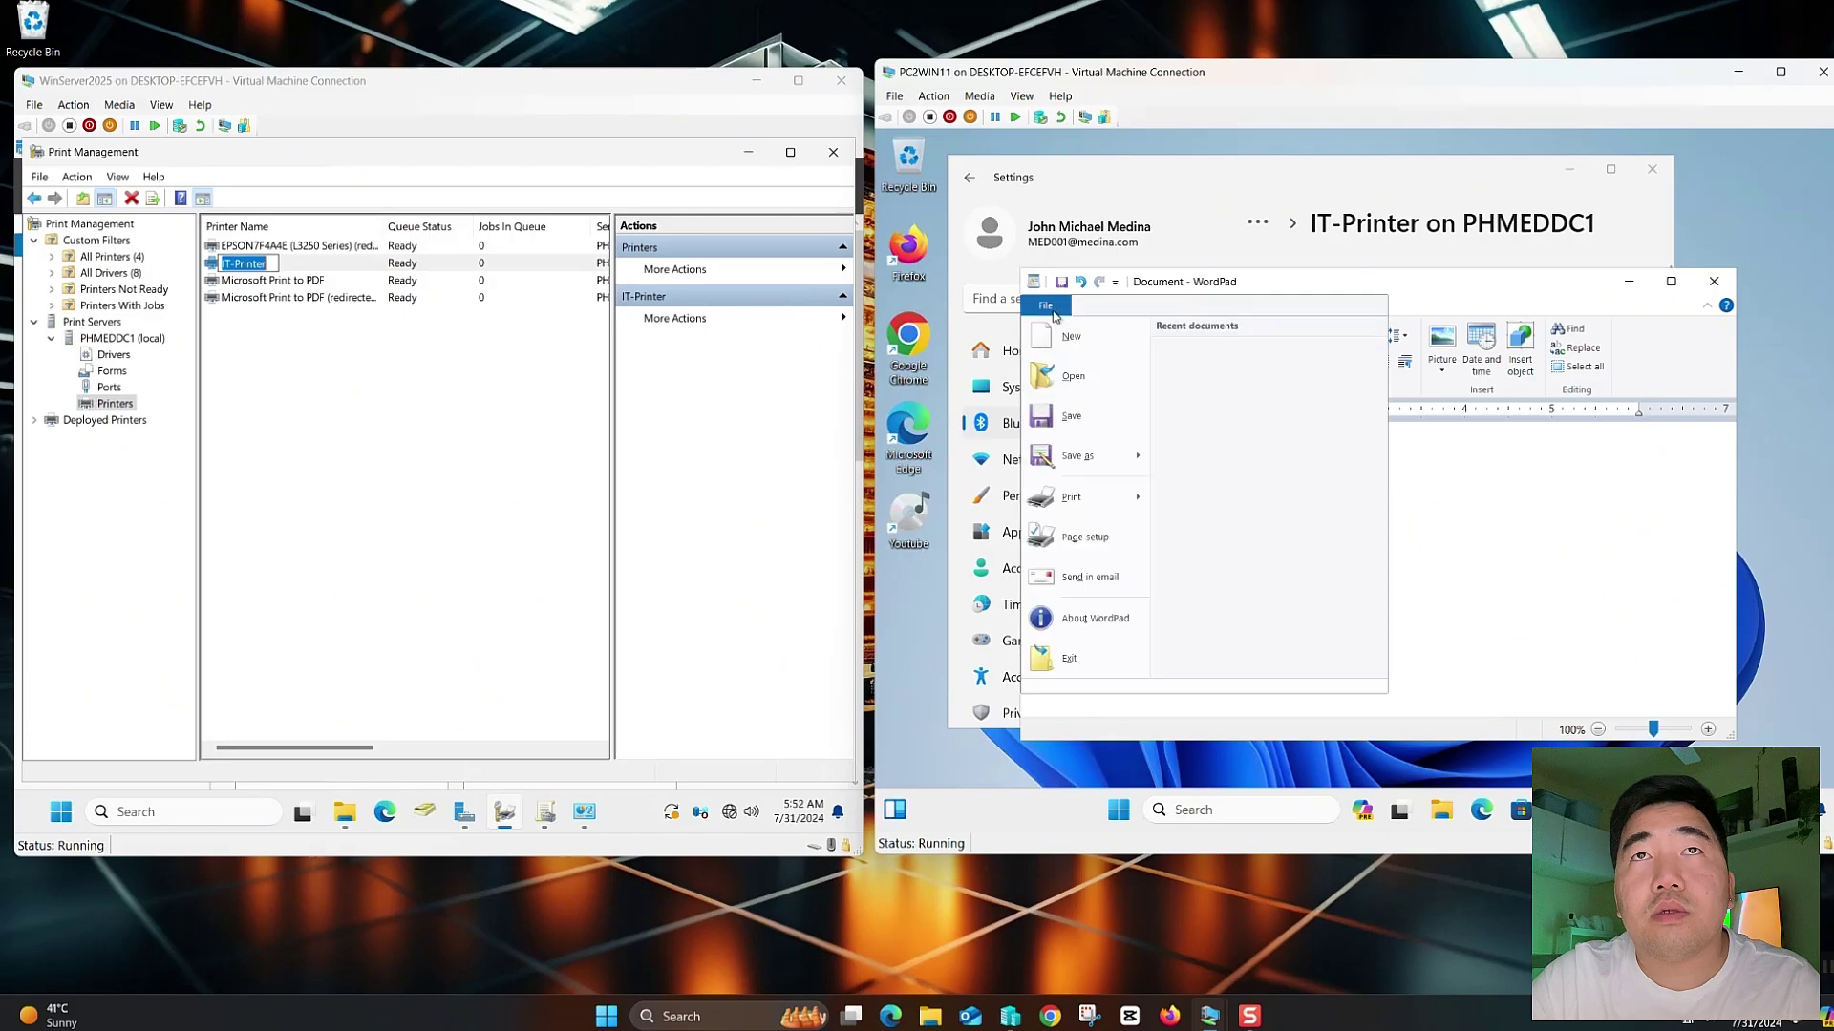
pyautogui.moveTo(1098, 497)
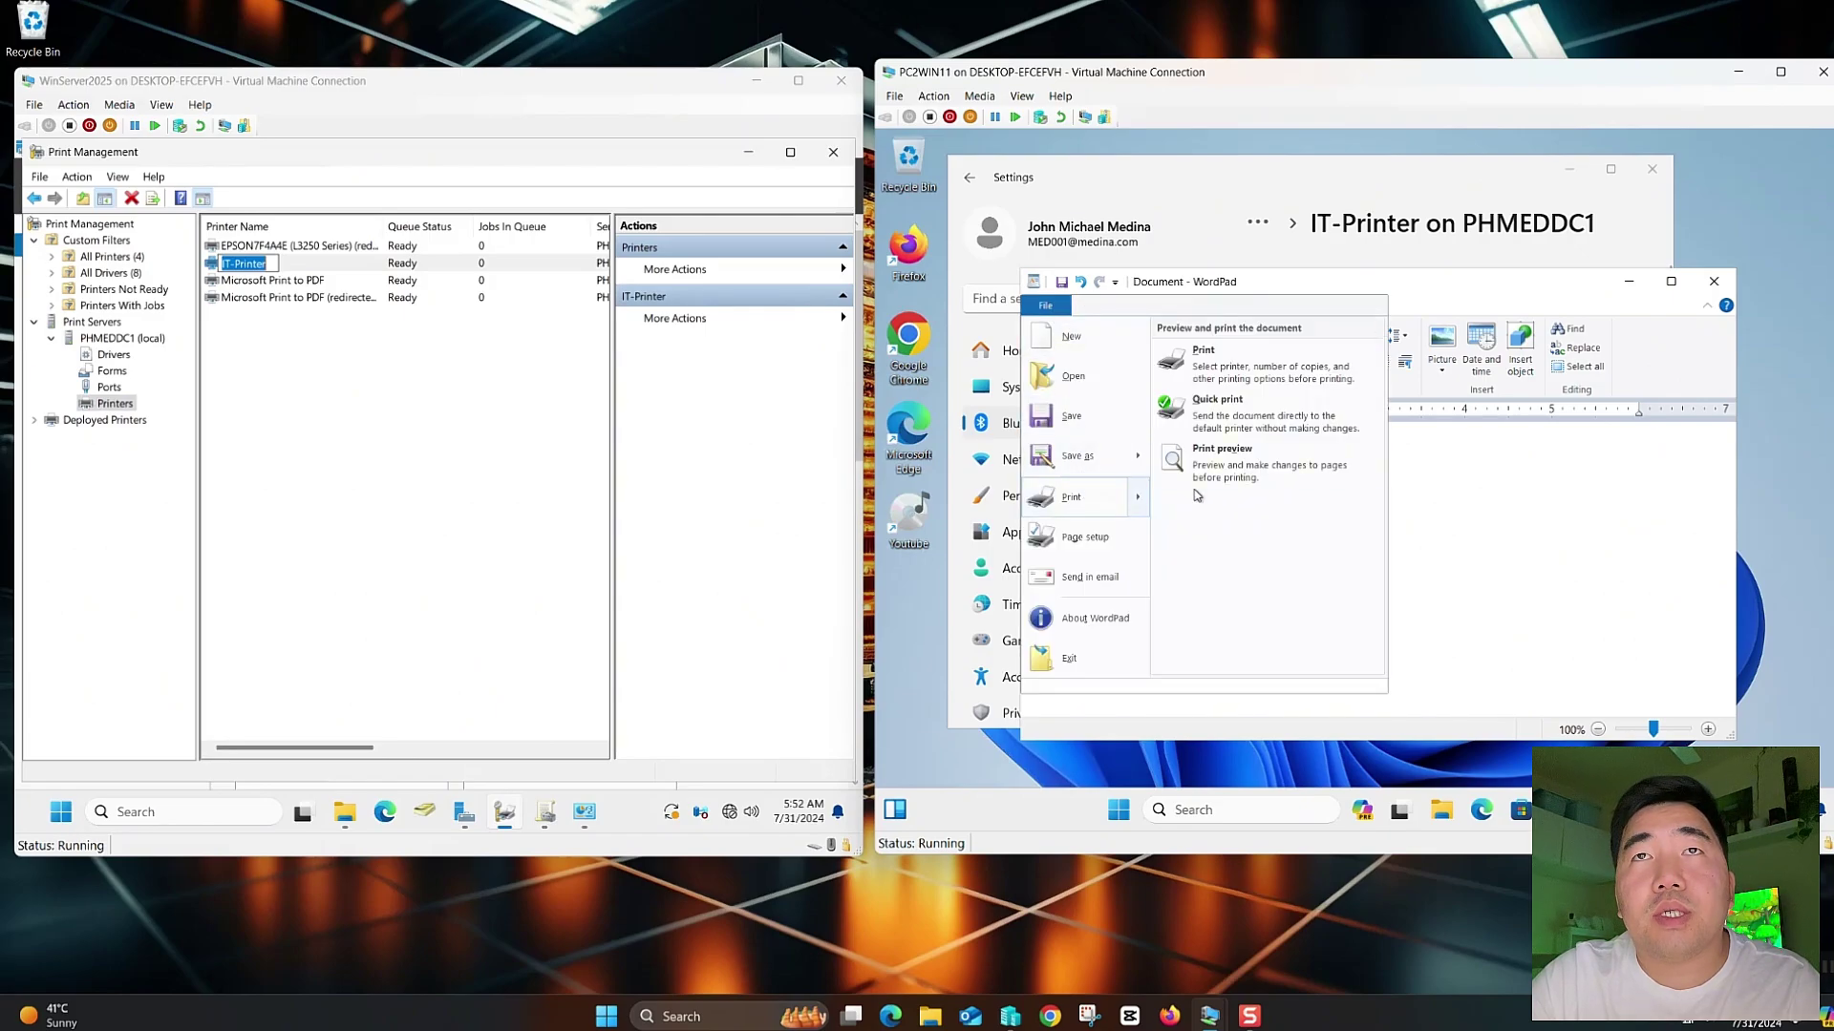
pyautogui.click(1201, 365)
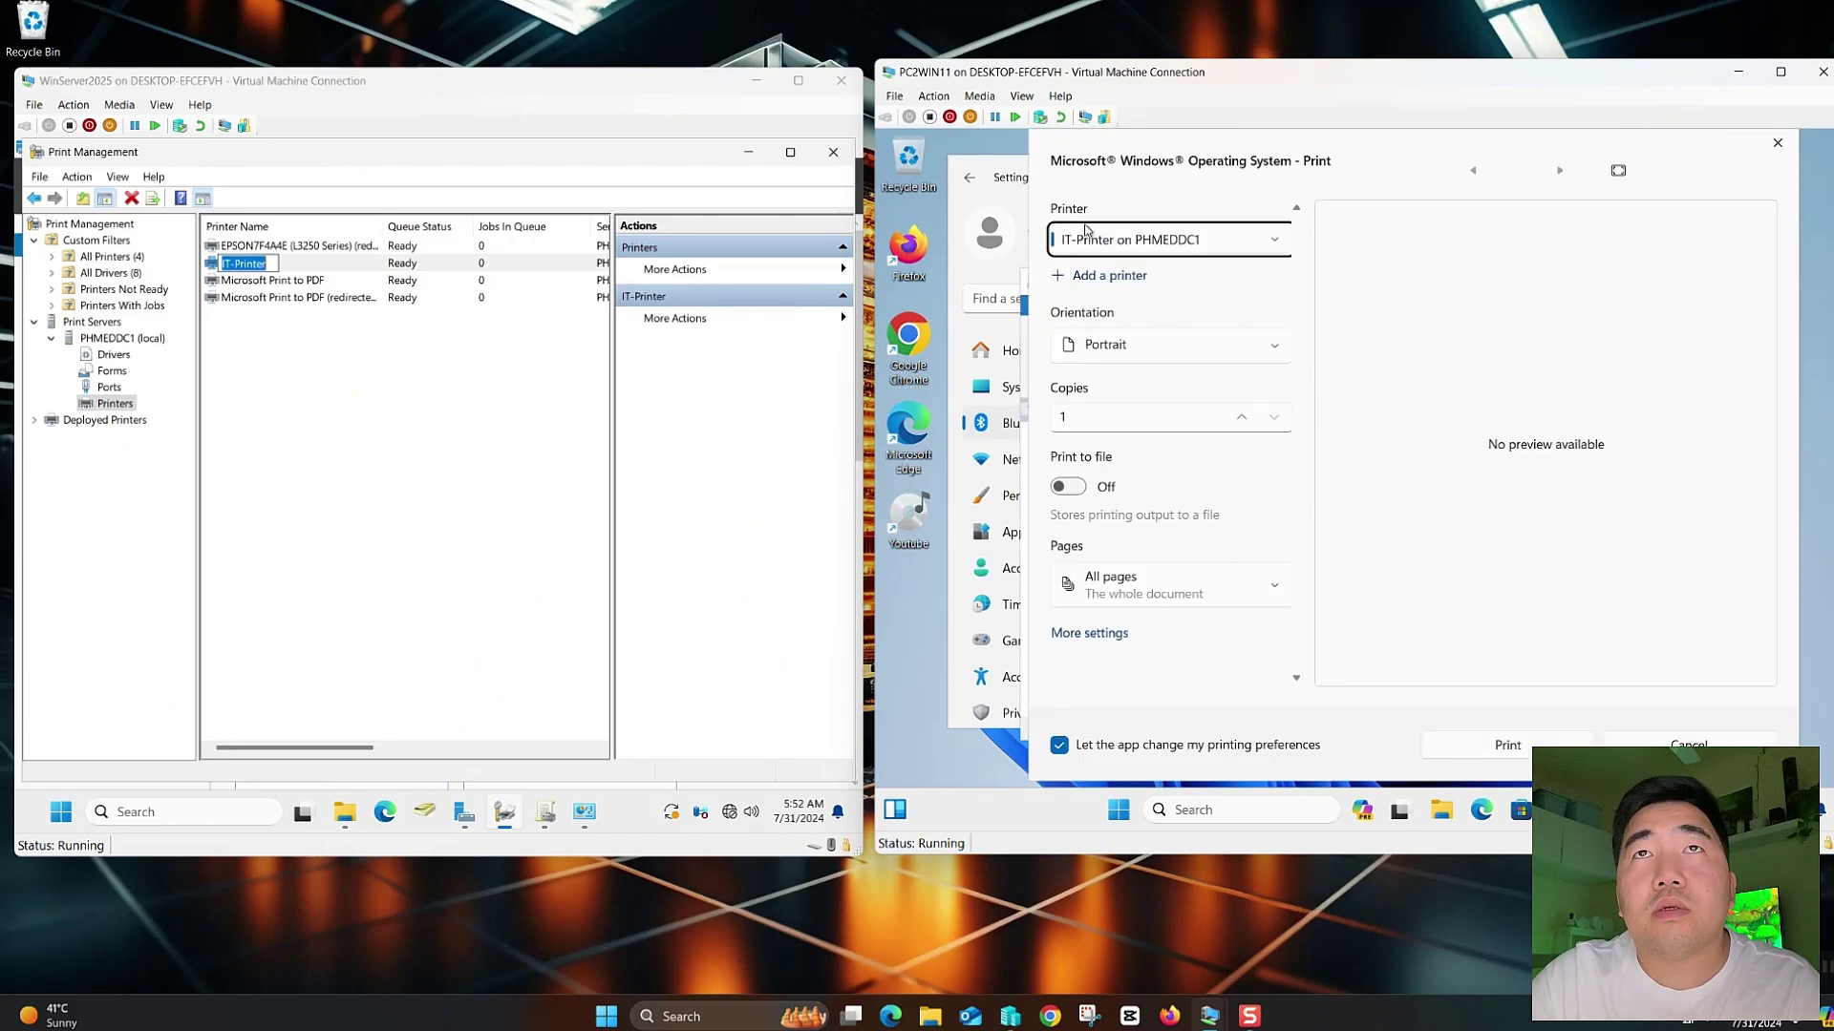
pyautogui.click(1504, 752)
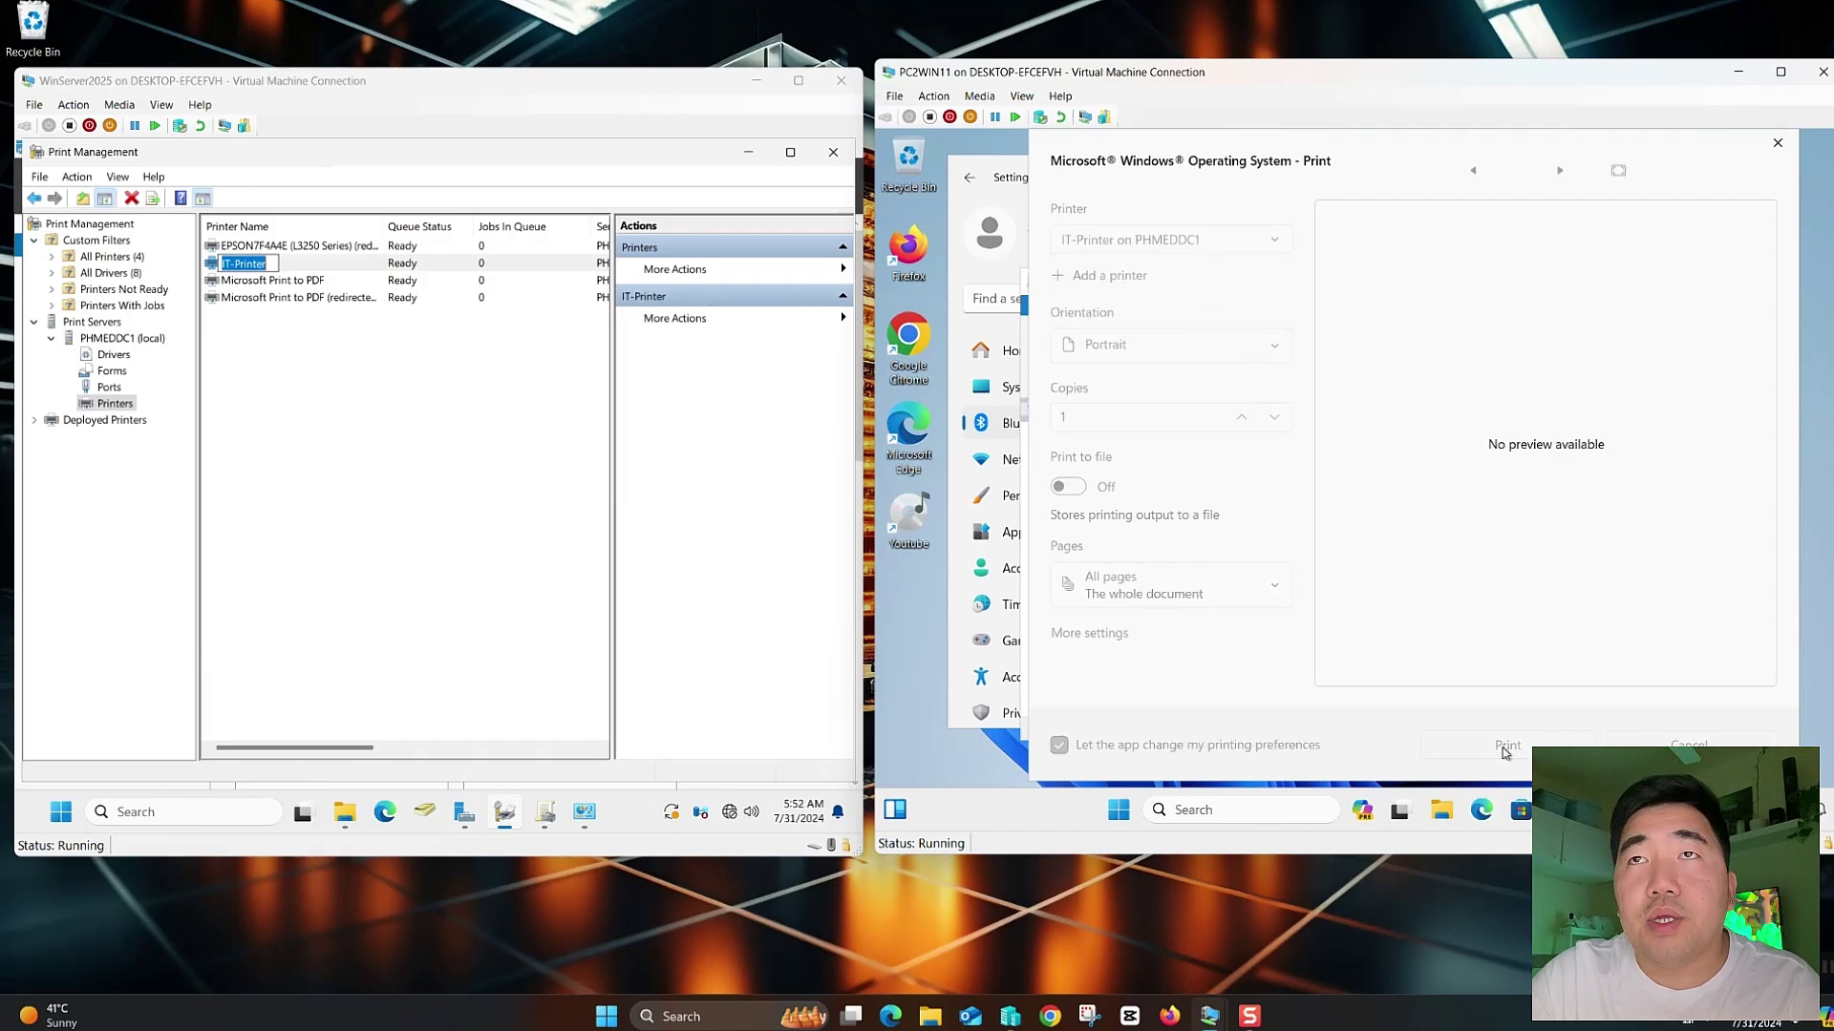
# Open IT-Printer's queue and cancel the new Document, confirming with Yes
pyautogui.click(483, 271)
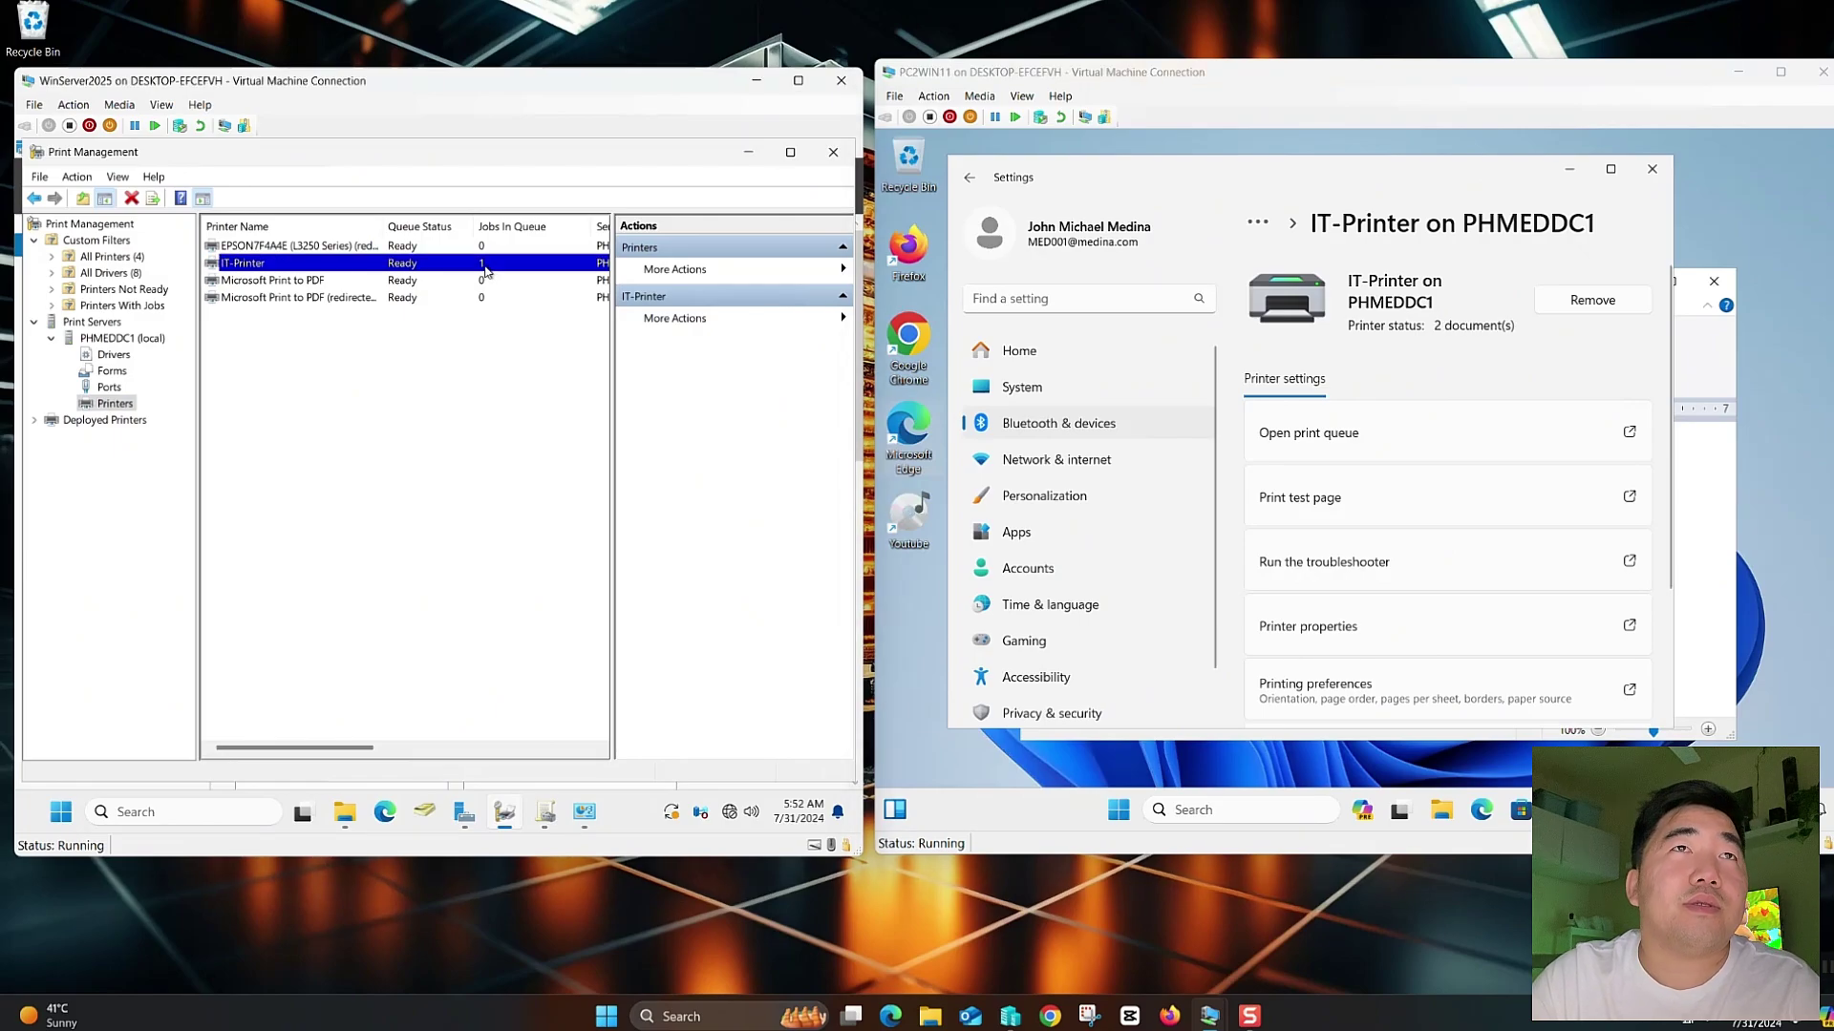
pyautogui.rightClick(288, 266)
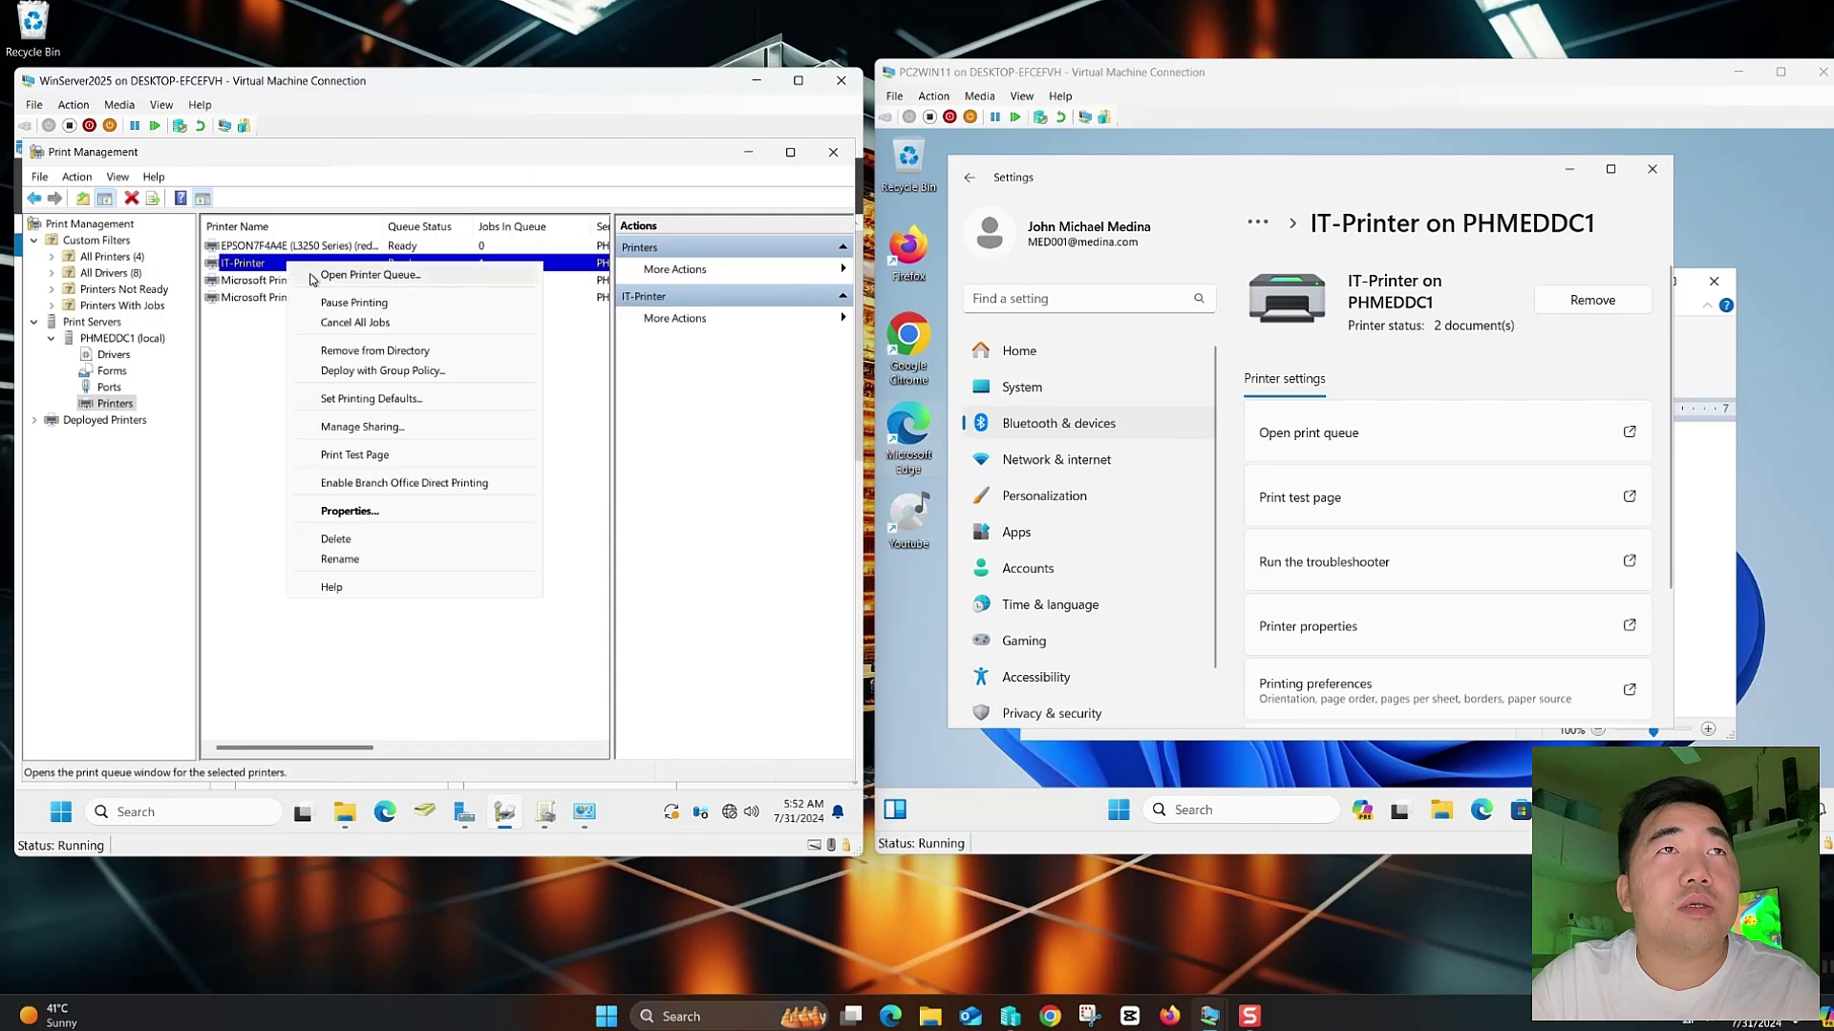
pyautogui.click(339, 276)
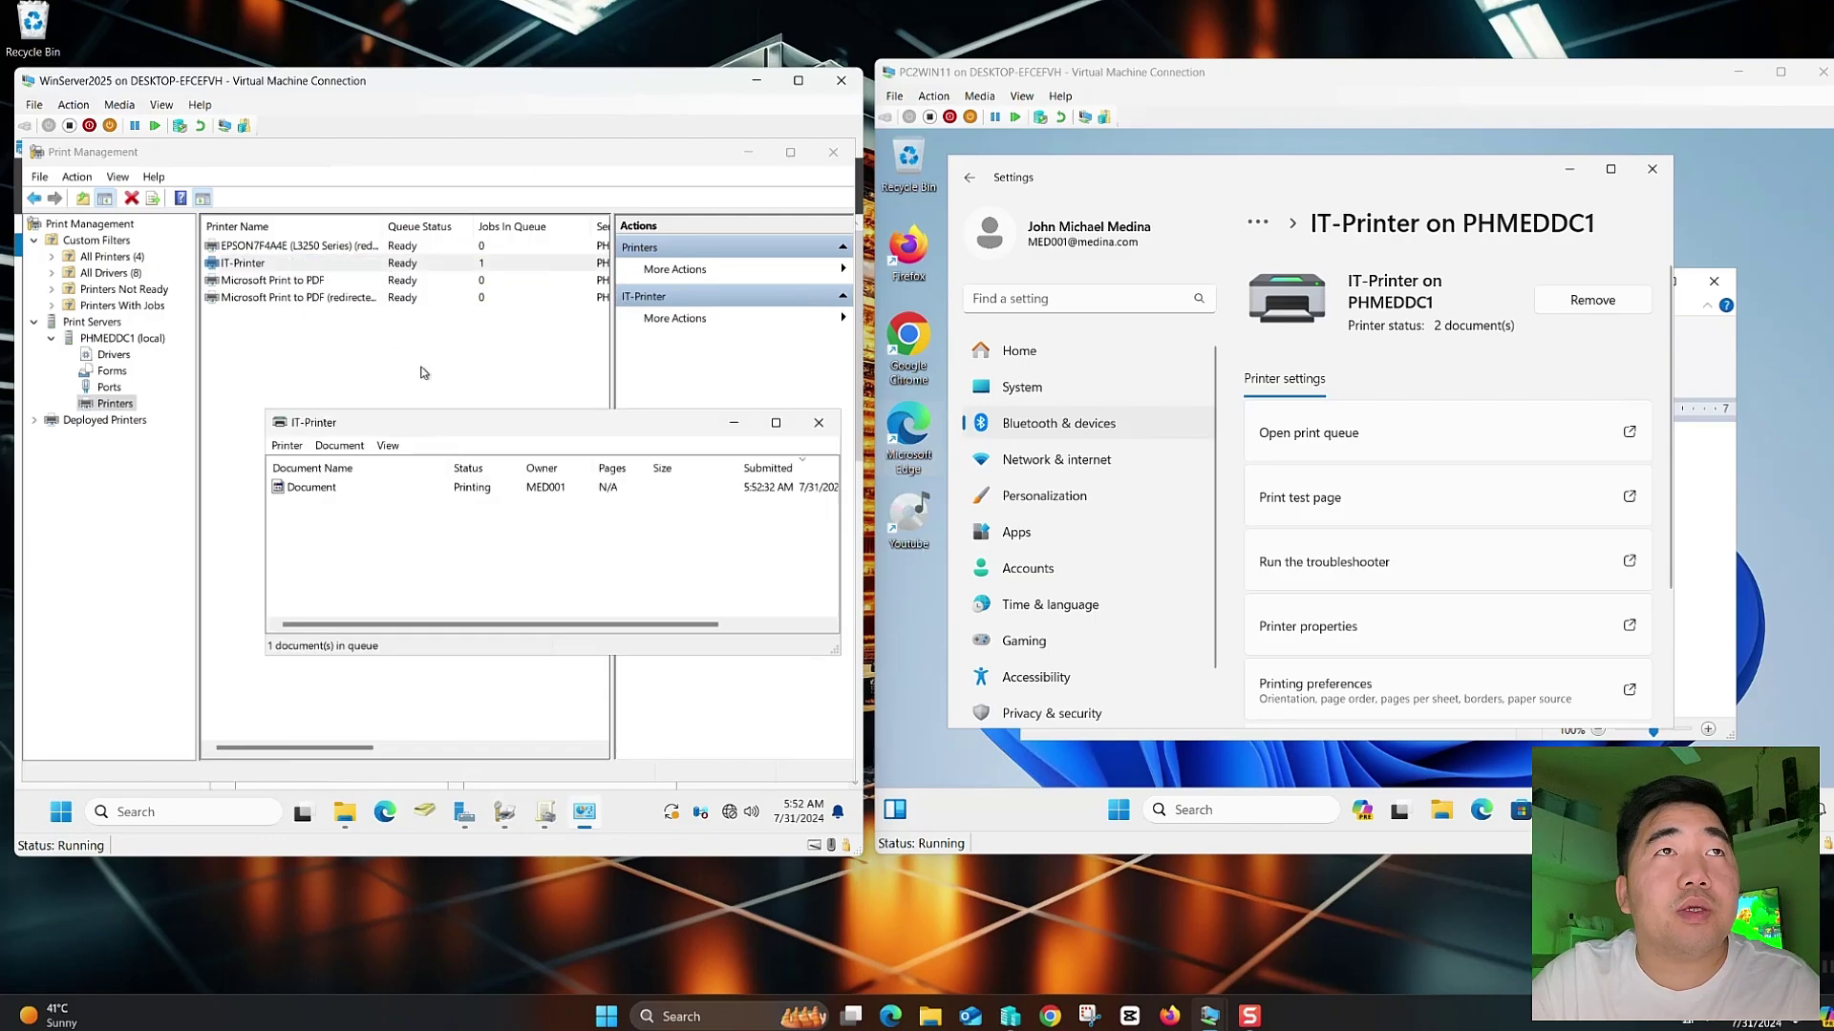
pyautogui.rightClick(334, 487)
pyautogui.click(381, 547)
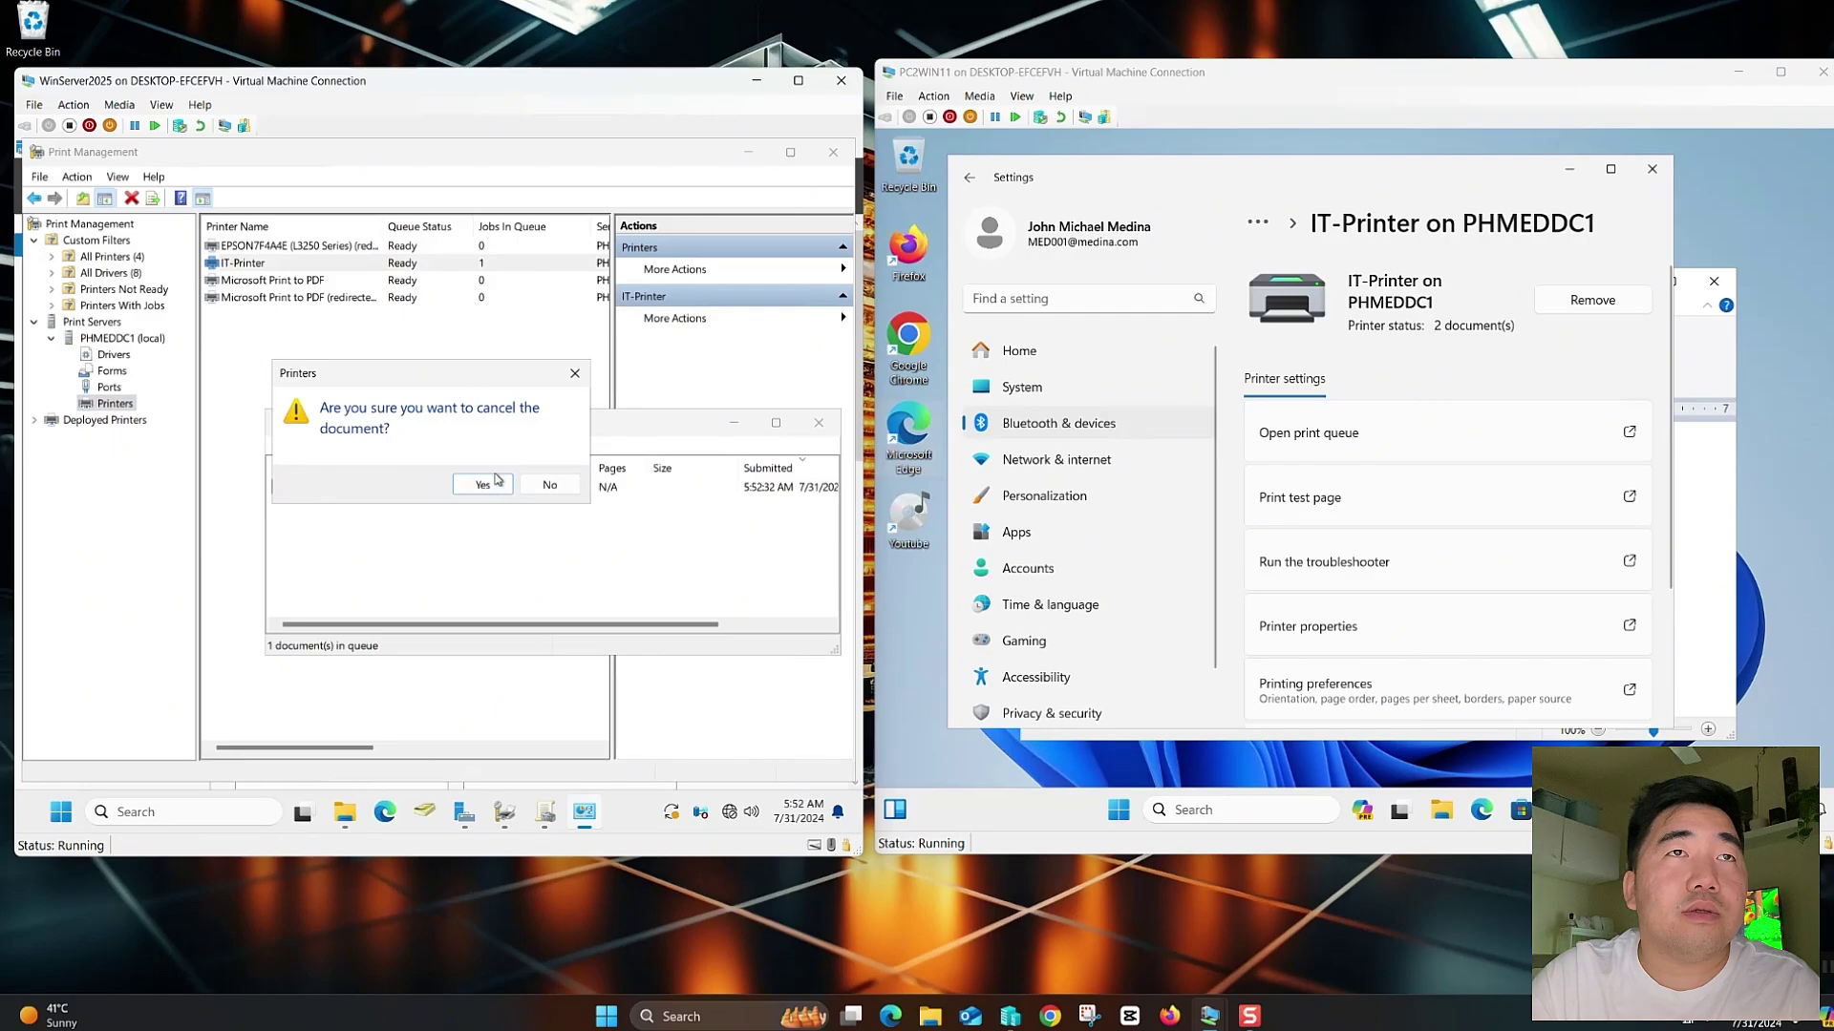
pyautogui.click(483, 484)
pyautogui.moveTo(498, 437); pyautogui.dragTo(389, 361)
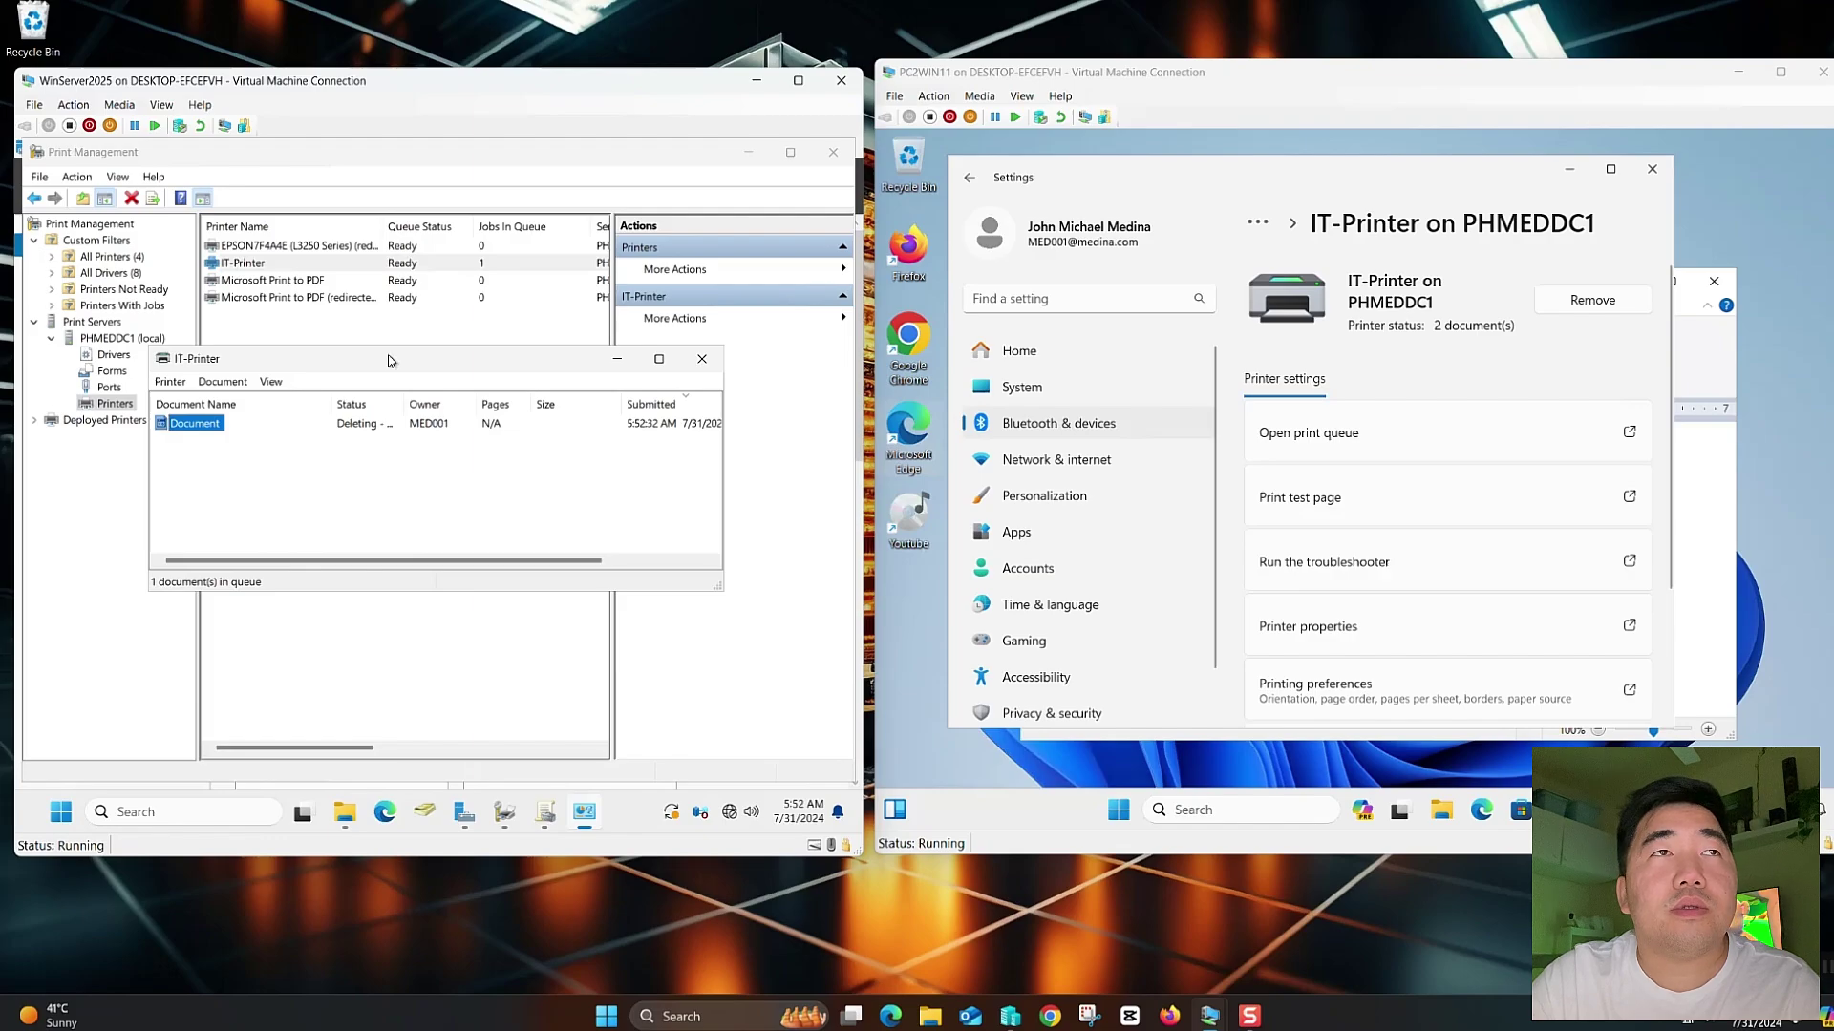
# Close the queue window, maximize the server VM, and centre Print Management
pyautogui.click(700, 359)
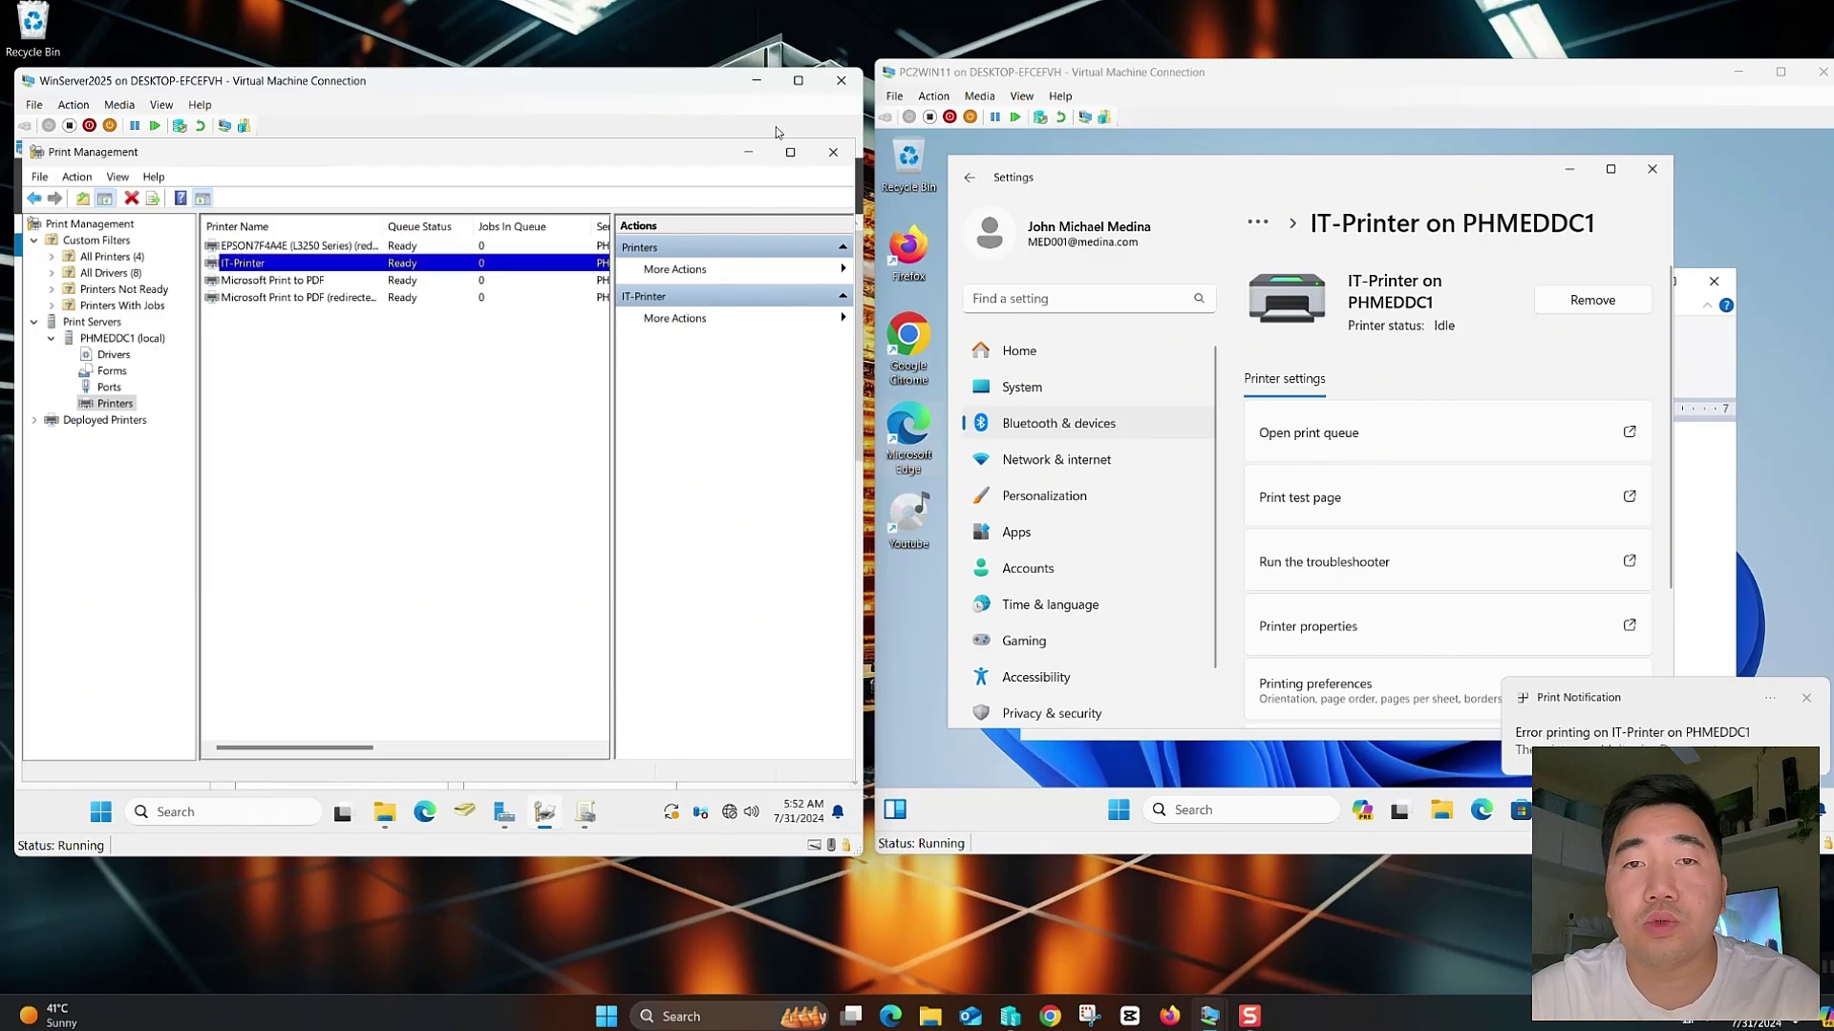
pyautogui.click(798, 80)
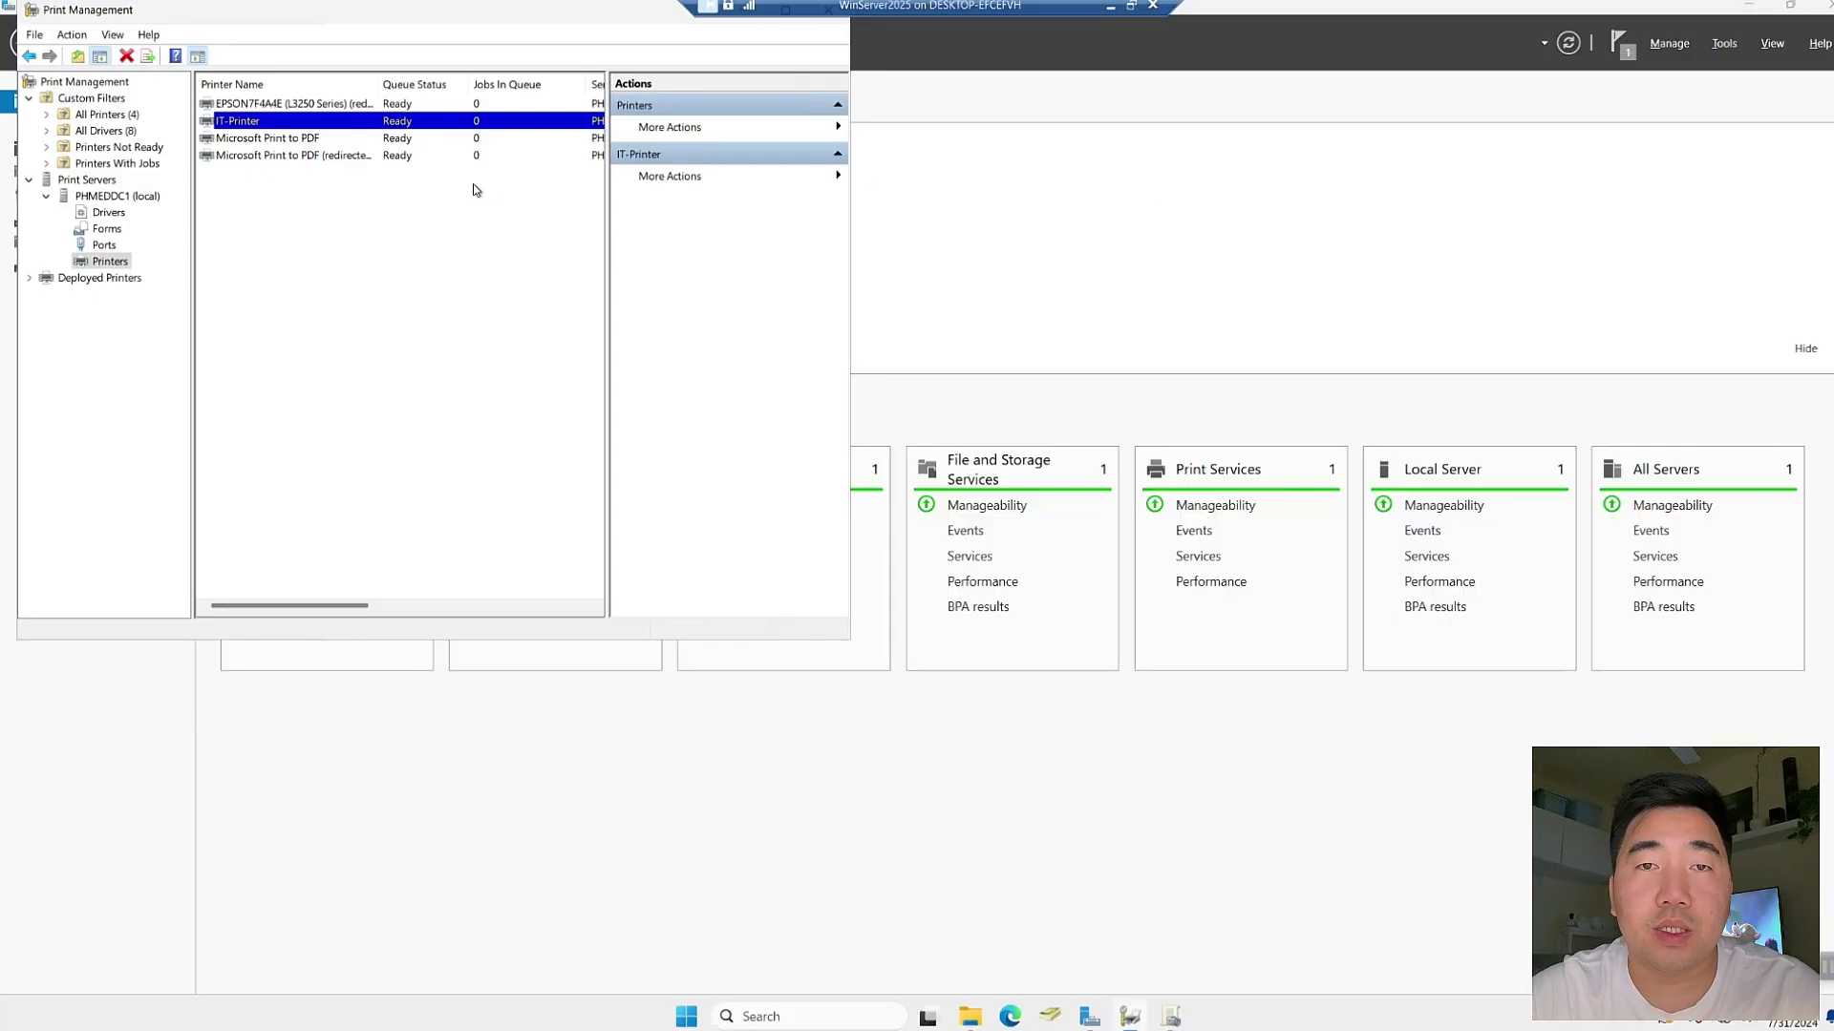
pyautogui.moveTo(449, 12); pyautogui.dragTo(920, 216)
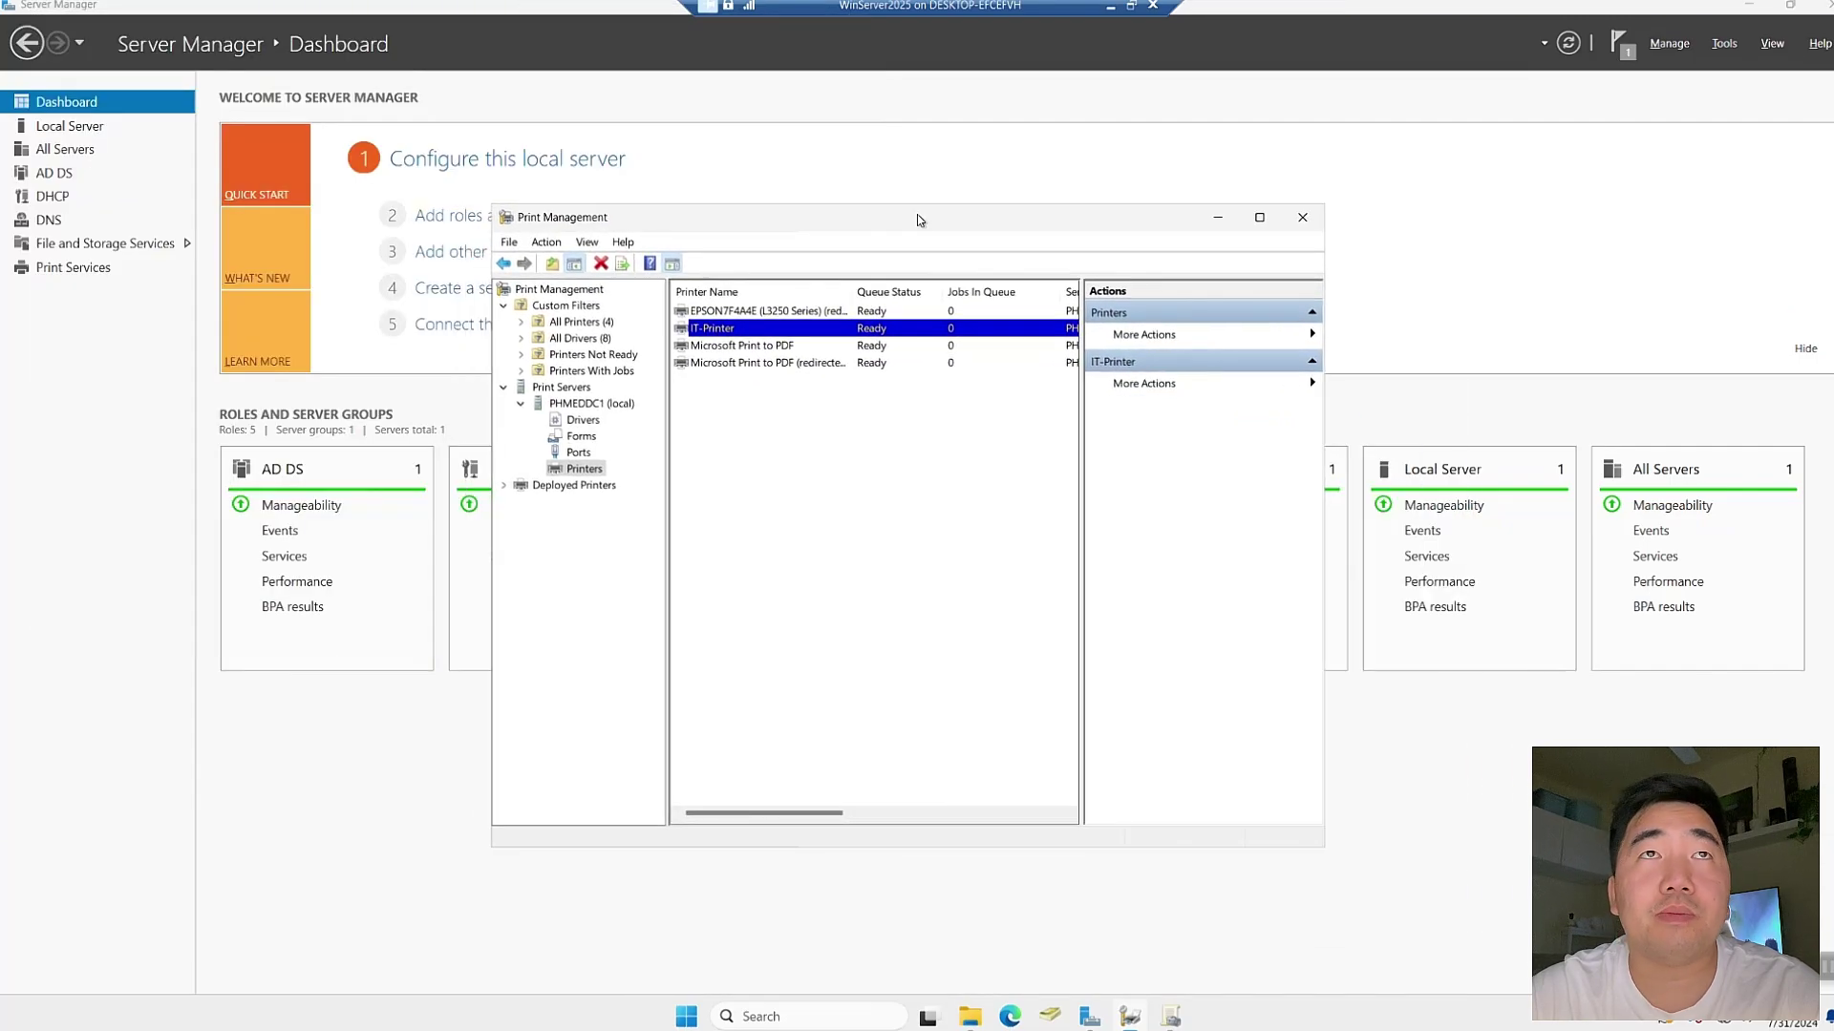